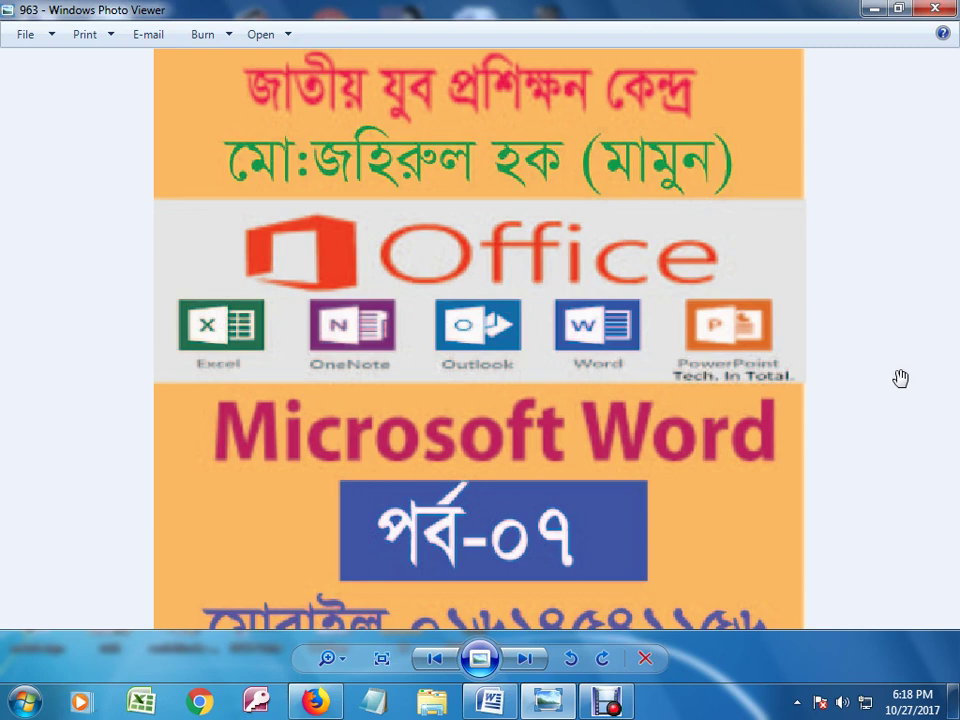
- Dismiss Document Recovery, removing the recovered files, and place the caret in blank Document1
{"action": "left_click", "coordinate": [482, 704]}
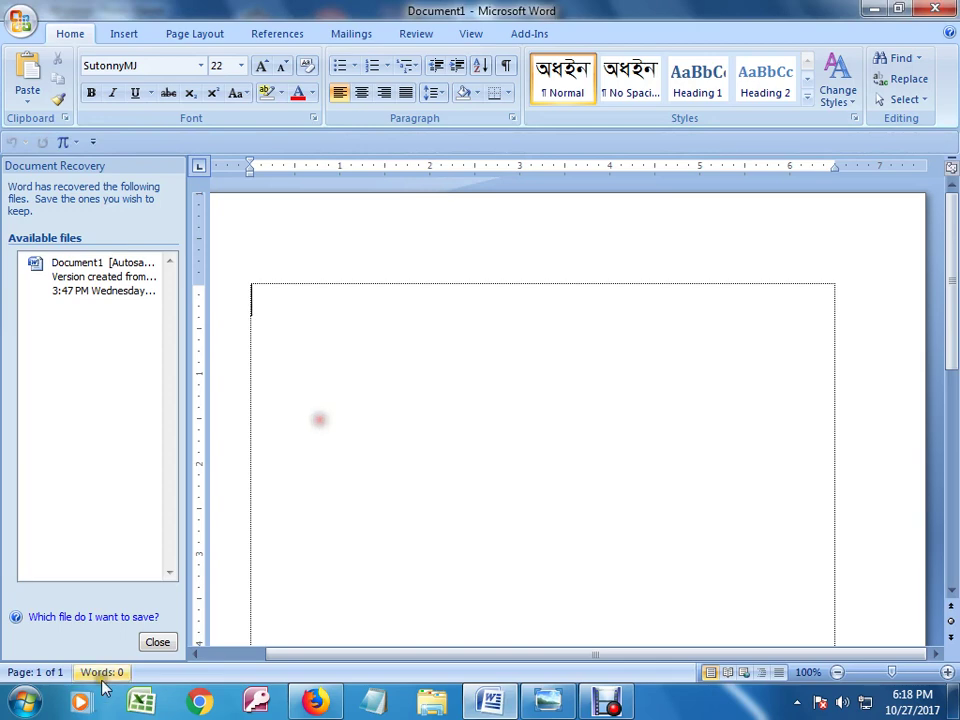
{"action": "left_click", "coordinate": [145, 644]}
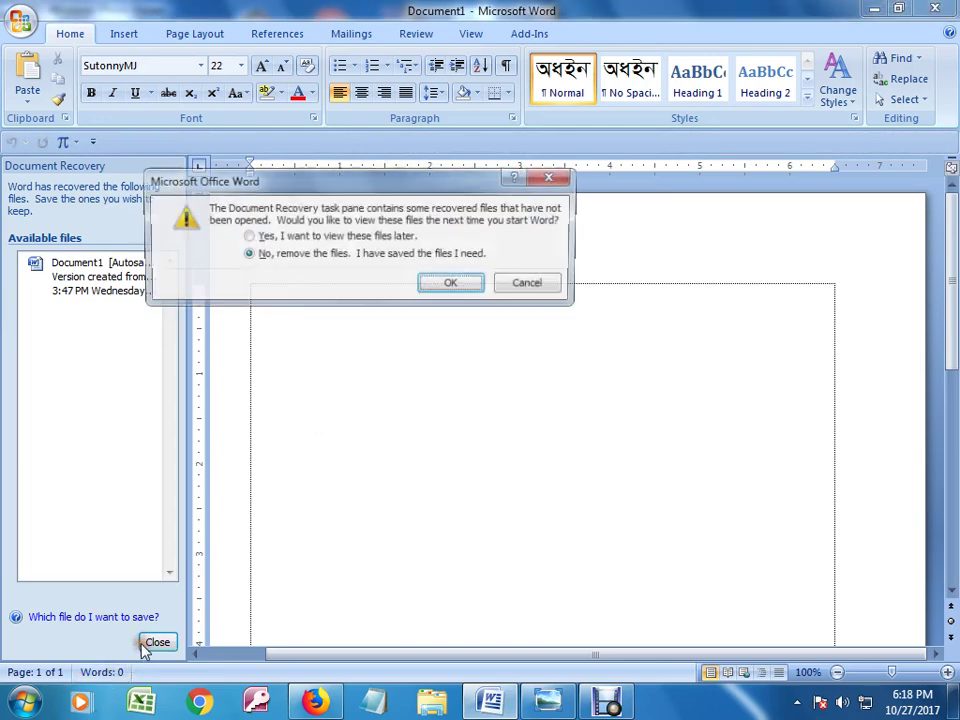
{"action": "left_click", "coordinate": [440, 285]}
{"action": "left_click", "coordinate": [441, 394]}
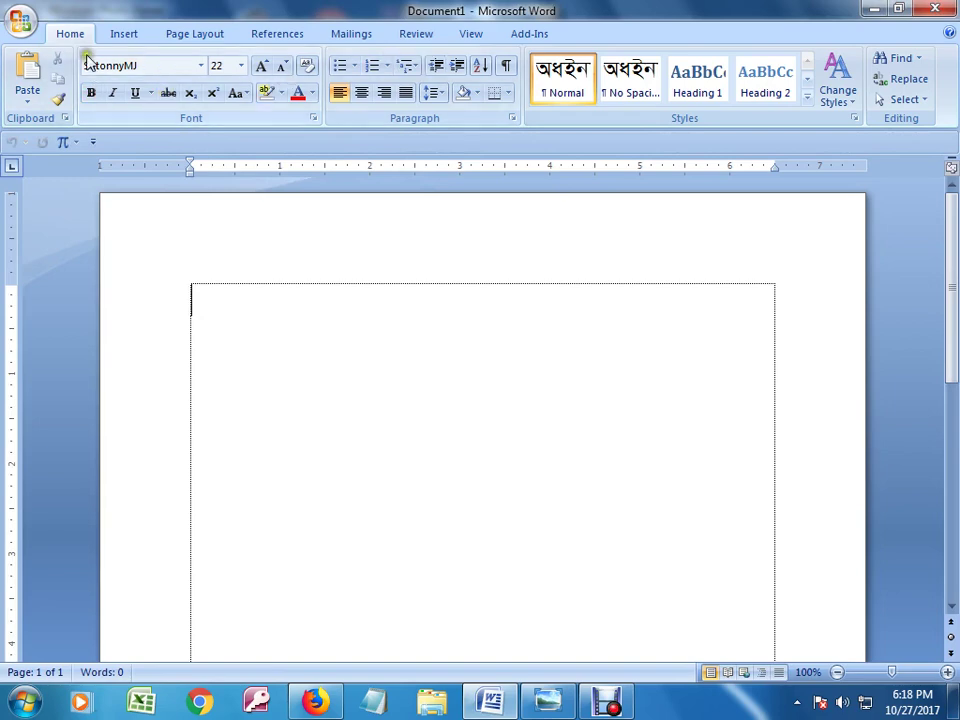
- Insert an empty 7-column by 6-row table, then look over the Layout and Home tabs
{"action": "left_click", "coordinate": [124, 33]}
{"action": "left_click", "coordinate": [122, 105]}
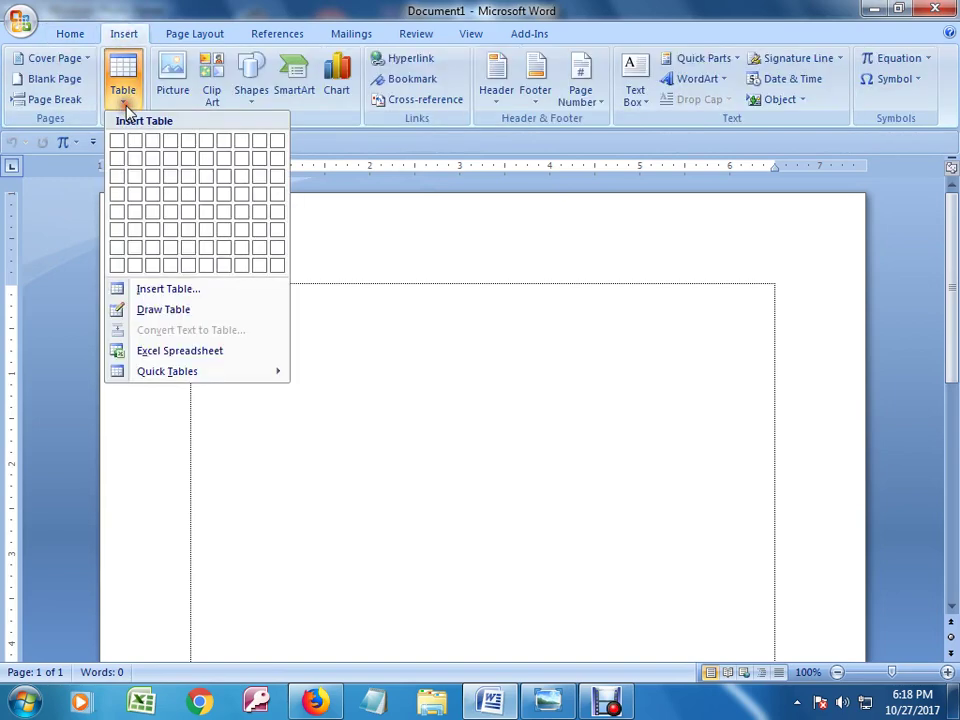
{"action": "left_click", "coordinate": [224, 231]}
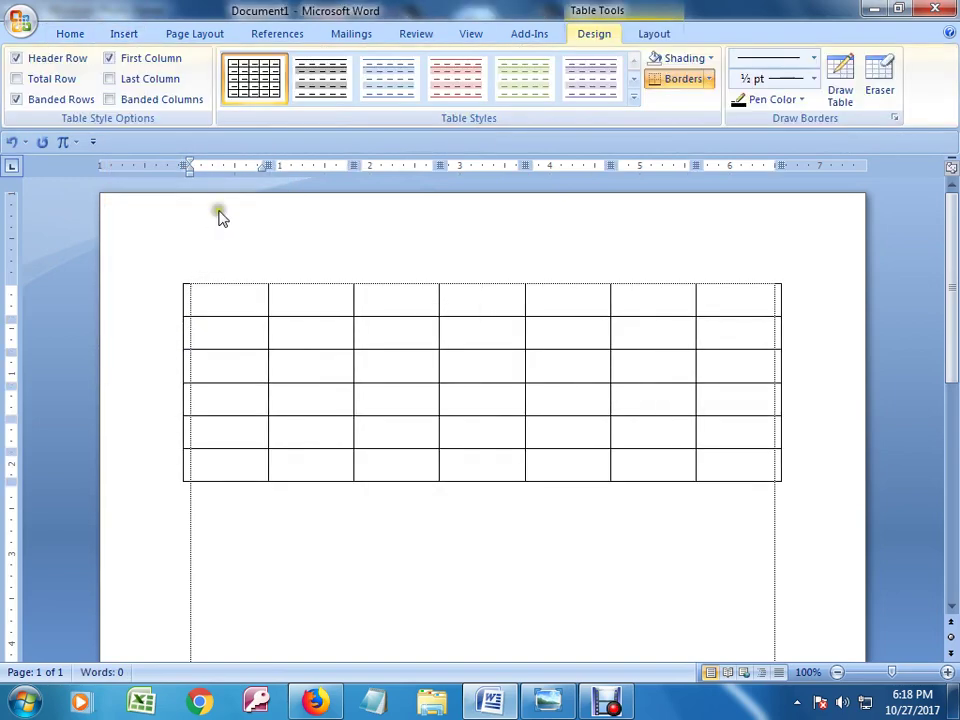
{"action": "left_click", "coordinate": [652, 34]}
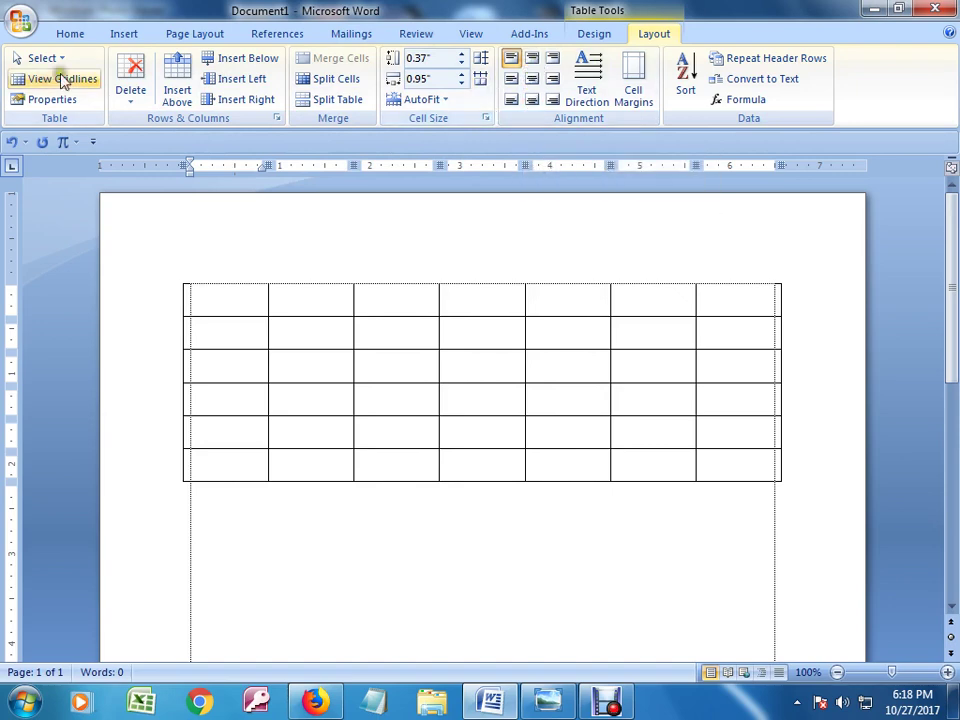
{"action": "left_click", "coordinate": [64, 36]}
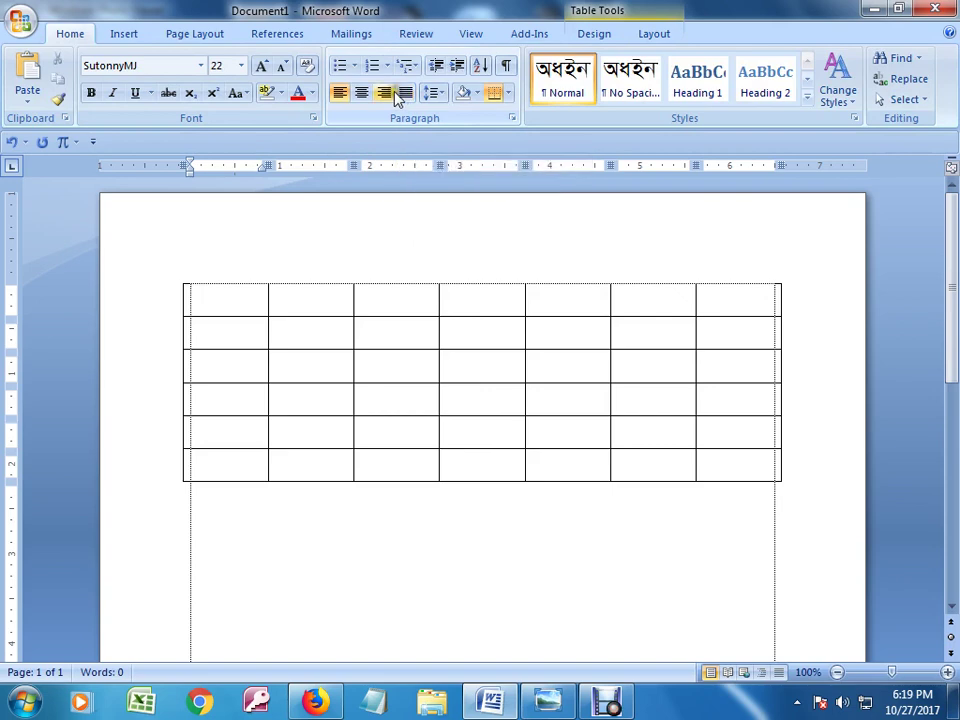
{"action": "left_click", "coordinate": [655, 34]}
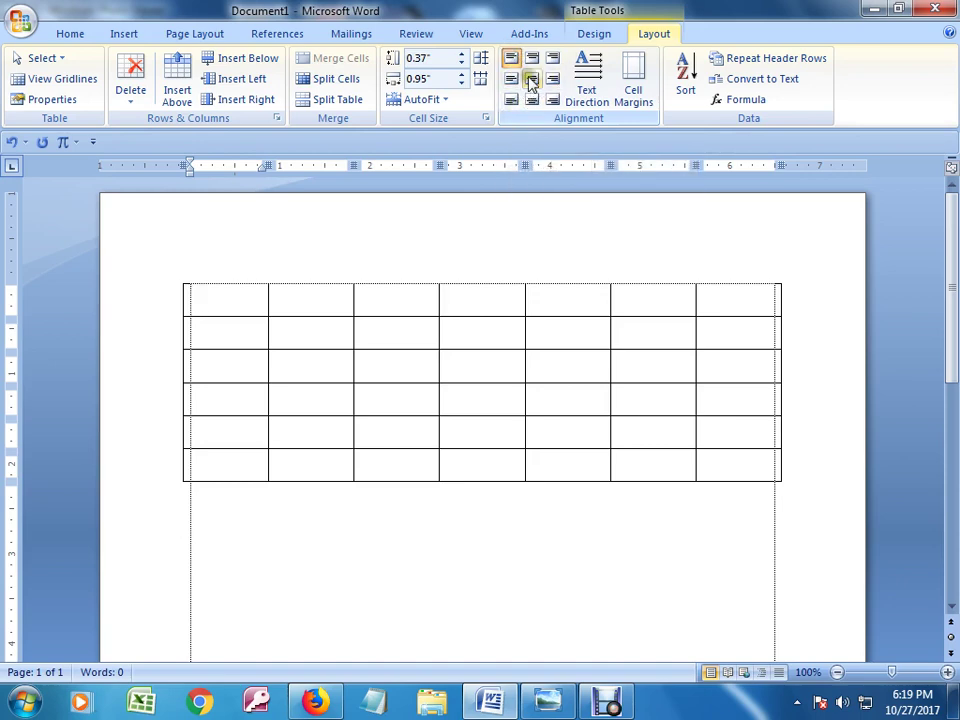
- Merge the 2x2 block of cells in the middle of the table into one cell
{"action": "mouse_move", "coordinate": [405, 370]}
{"action": "left_mouse_down"}
{"action": "mouse_move", "coordinate": [502, 377]}
{"action": "mouse_move", "coordinate": [506, 392]}
{"action": "left_mouse_up"}
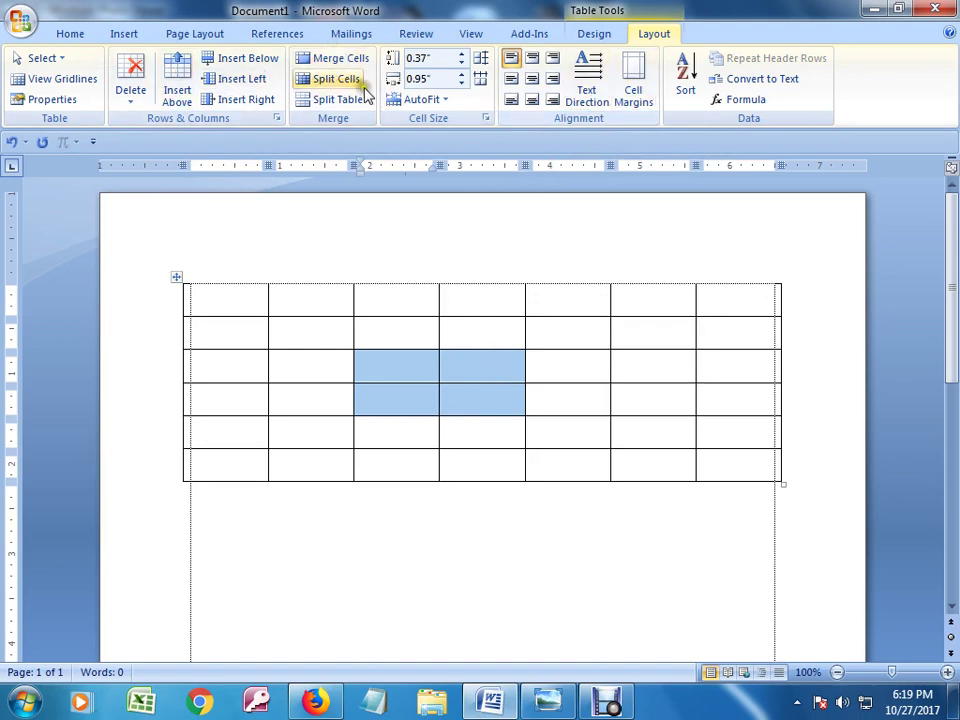
{"action": "left_click", "coordinate": [336, 58]}
{"action": "left_click", "coordinate": [420, 379]}
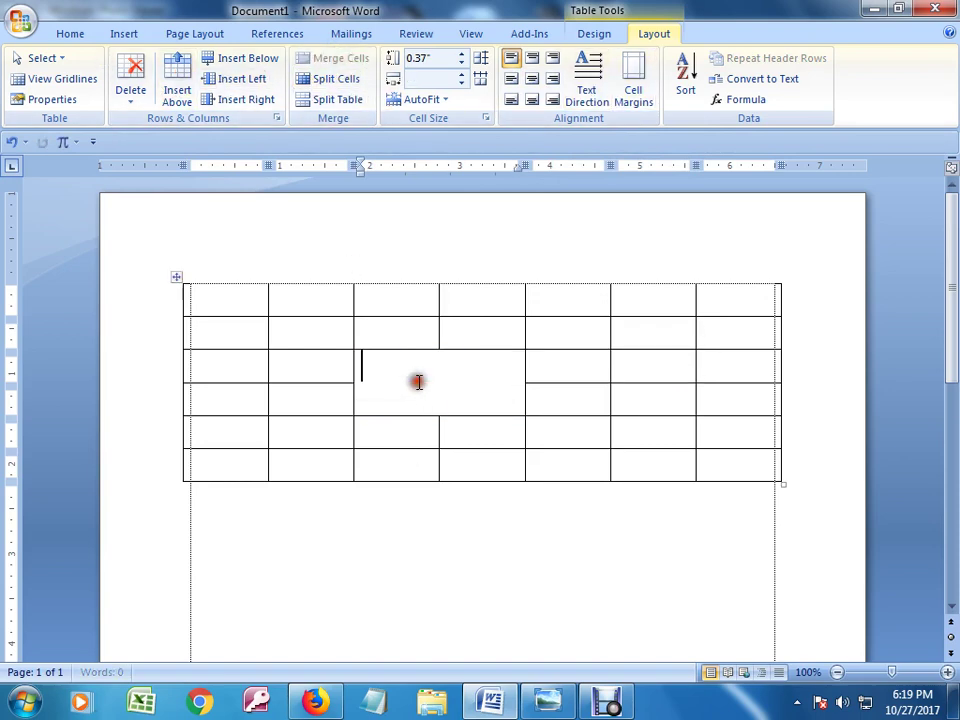
- Switch the font to Cambria and type 'Bangla' in the merged cell
{"action": "type", "text": "ইধ"}
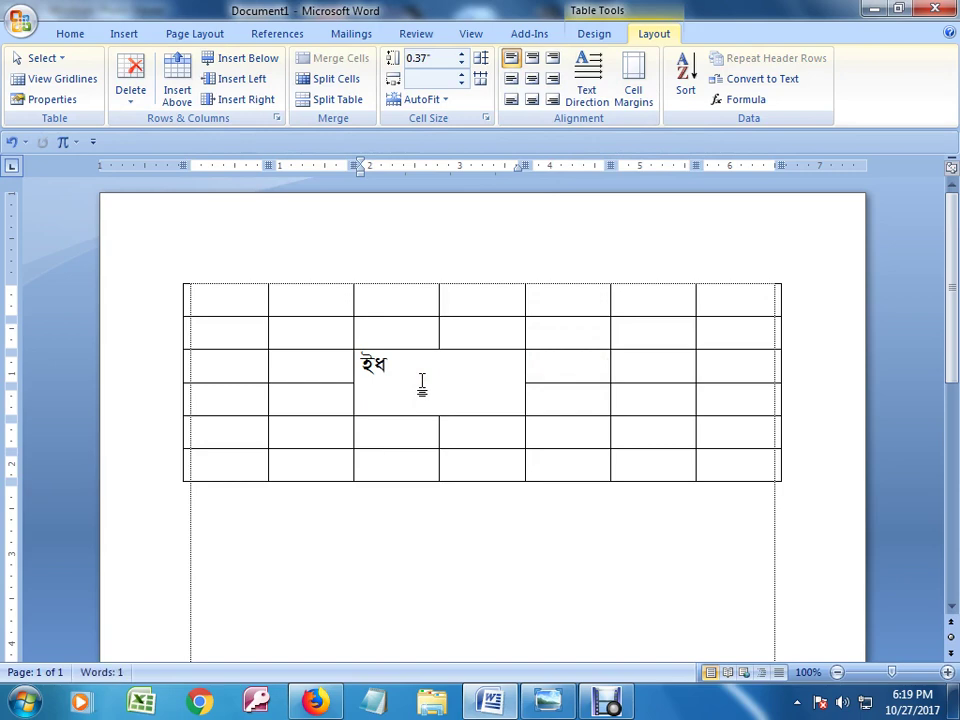
{"action": "key", "text": "BackSpace"}
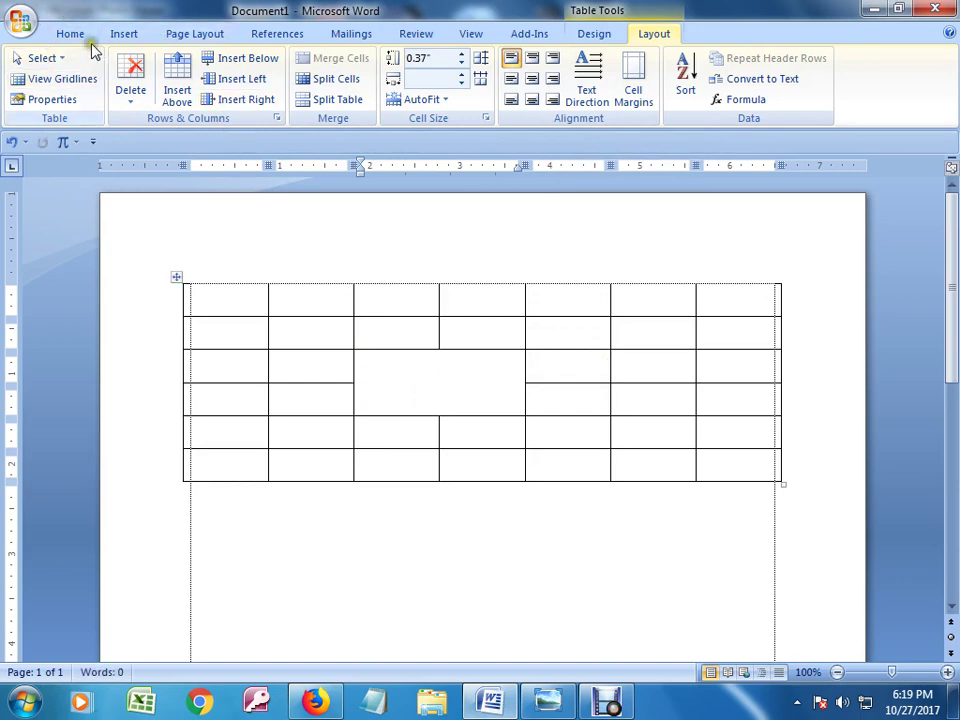
{"action": "left_click", "coordinate": [72, 35]}
{"action": "left_click", "coordinate": [200, 65]}
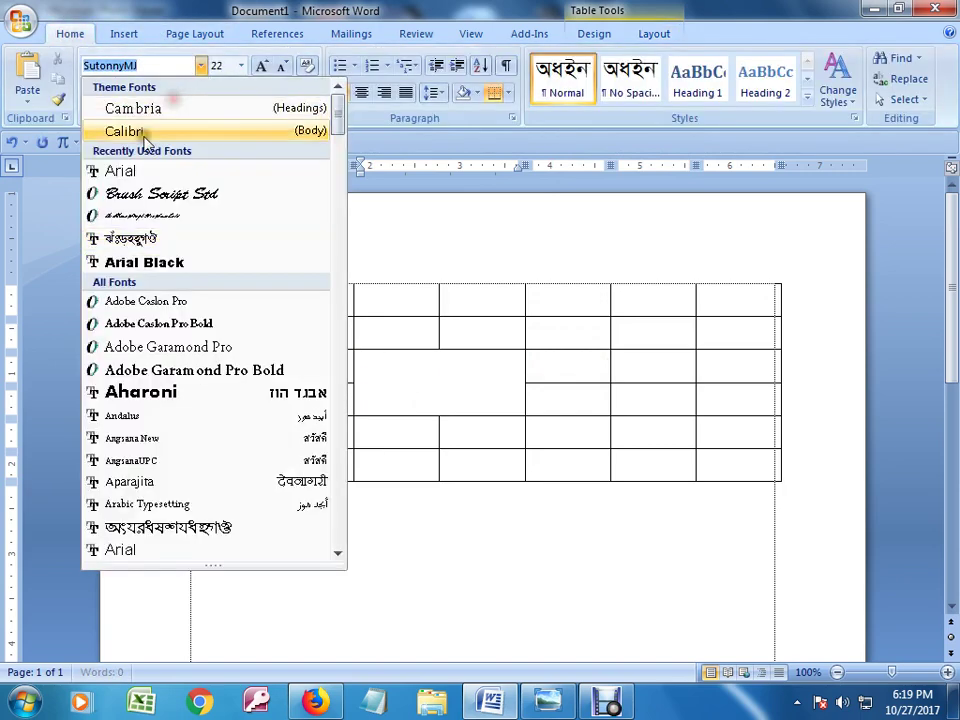
{"action": "left_click", "coordinate": [140, 101]}
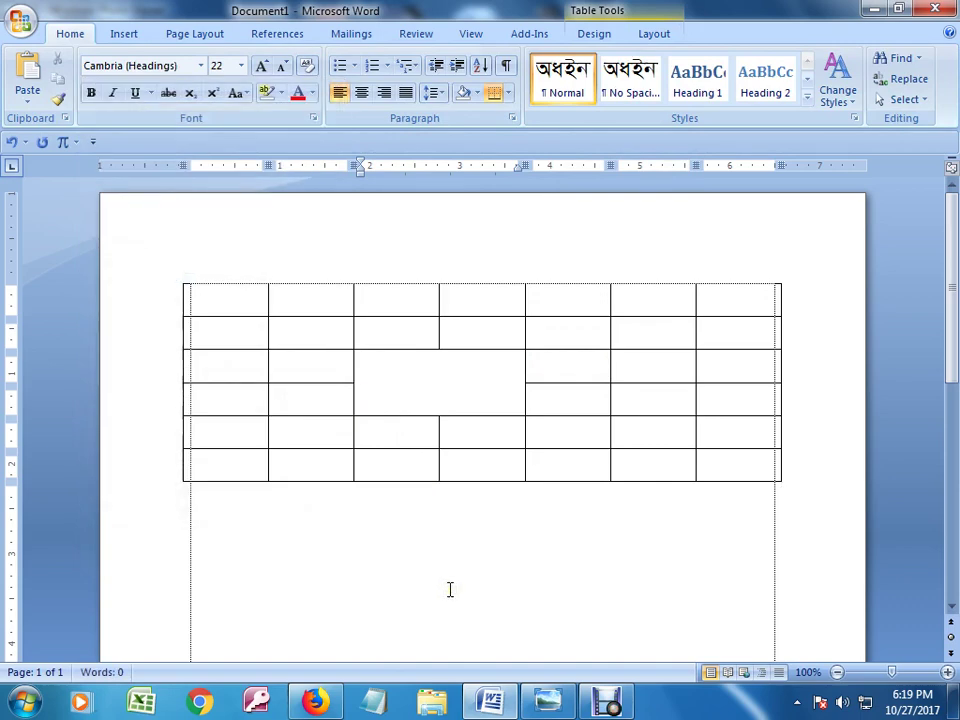
{"action": "type", "text": "Z"}
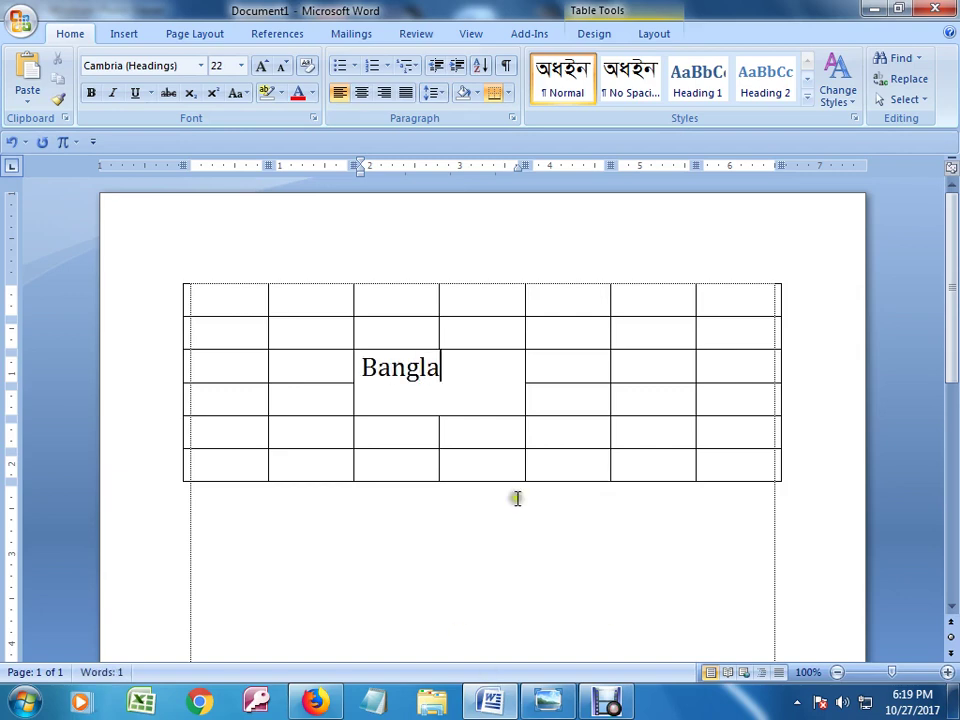
- Align 'Bangla' centred, then bottom centre, within its merged cell
{"action": "mouse_move", "coordinate": [454, 396]}
{"action": "left_mouse_down"}
{"action": "mouse_move", "coordinate": [381, 387]}
{"action": "mouse_move", "coordinate": [364, 375]}
{"action": "left_mouse_up"}
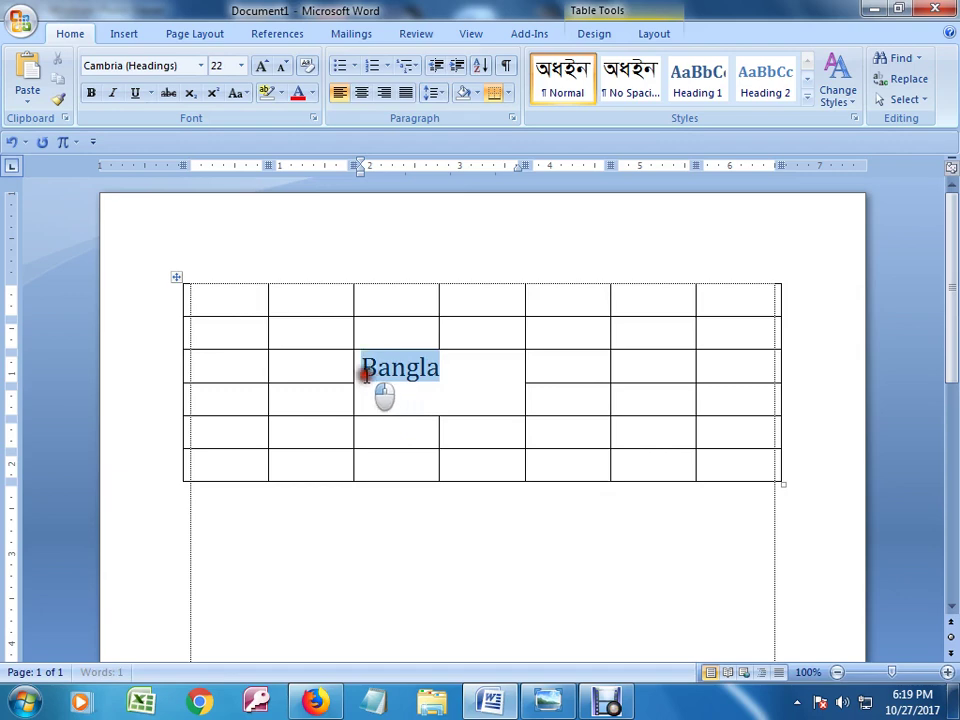
{"action": "left_click", "coordinate": [648, 36]}
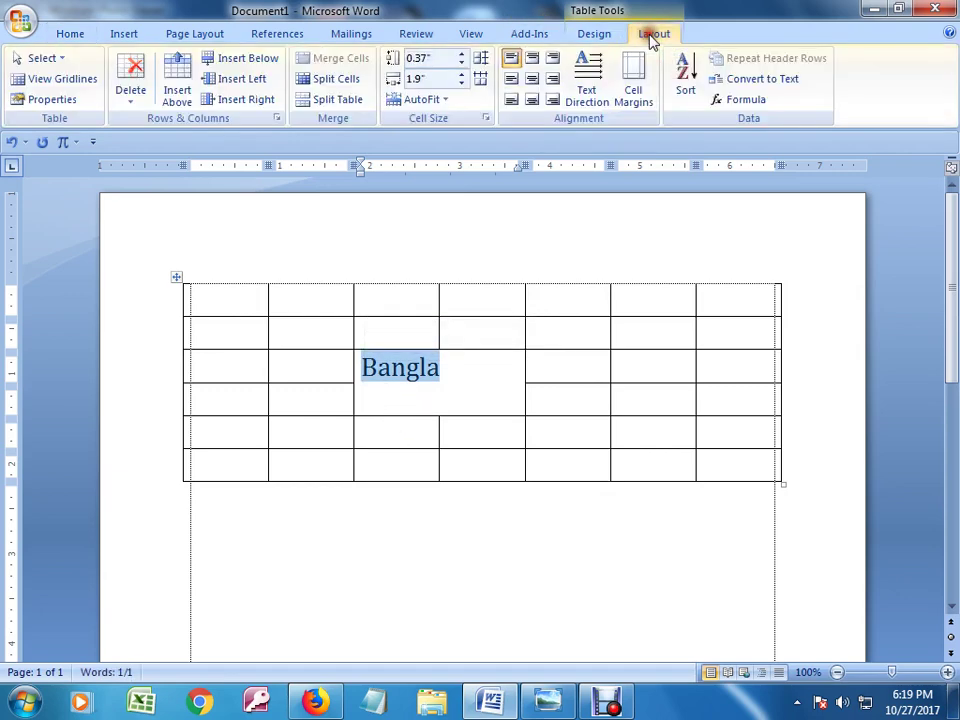
{"action": "left_click", "coordinate": [532, 78]}
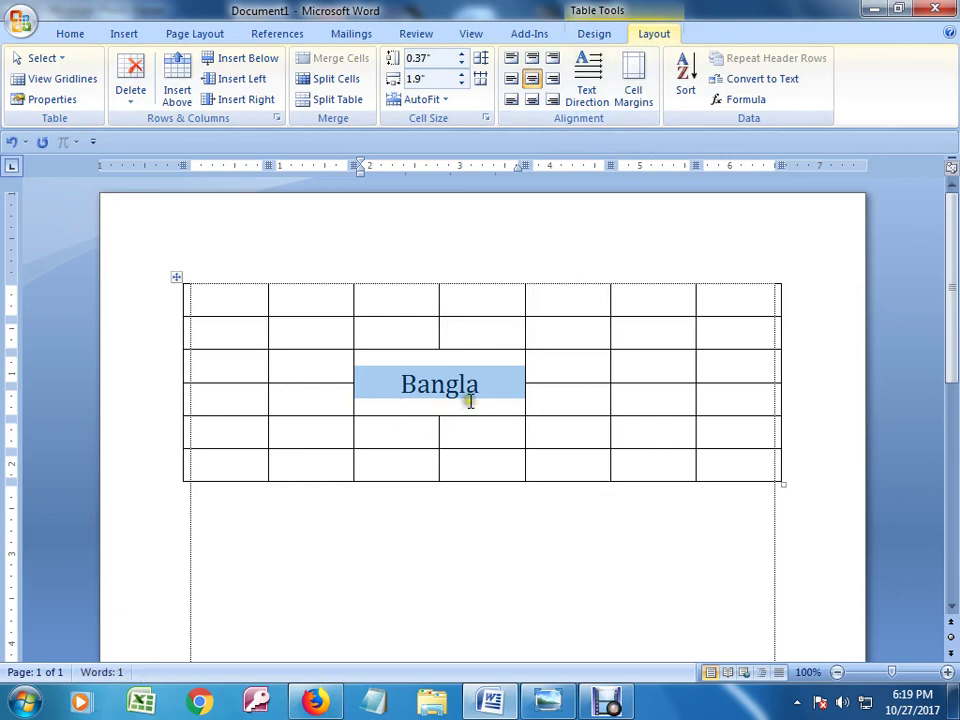
{"action": "left_click", "coordinate": [532, 58]}
{"action": "left_click", "coordinate": [533, 100]}
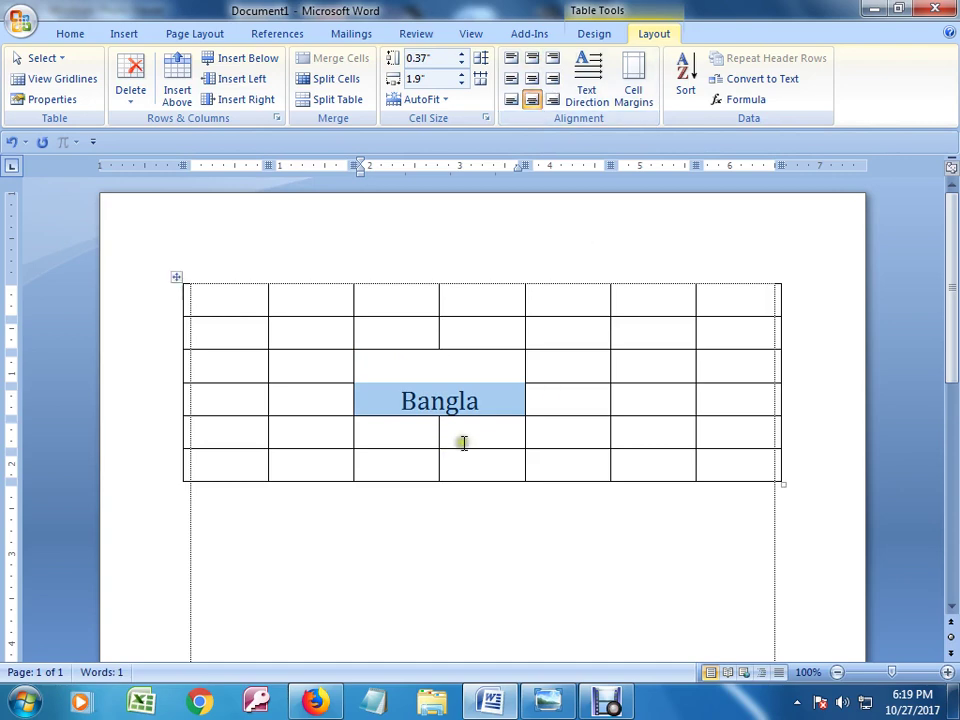
{"action": "left_click", "coordinate": [519, 408]}
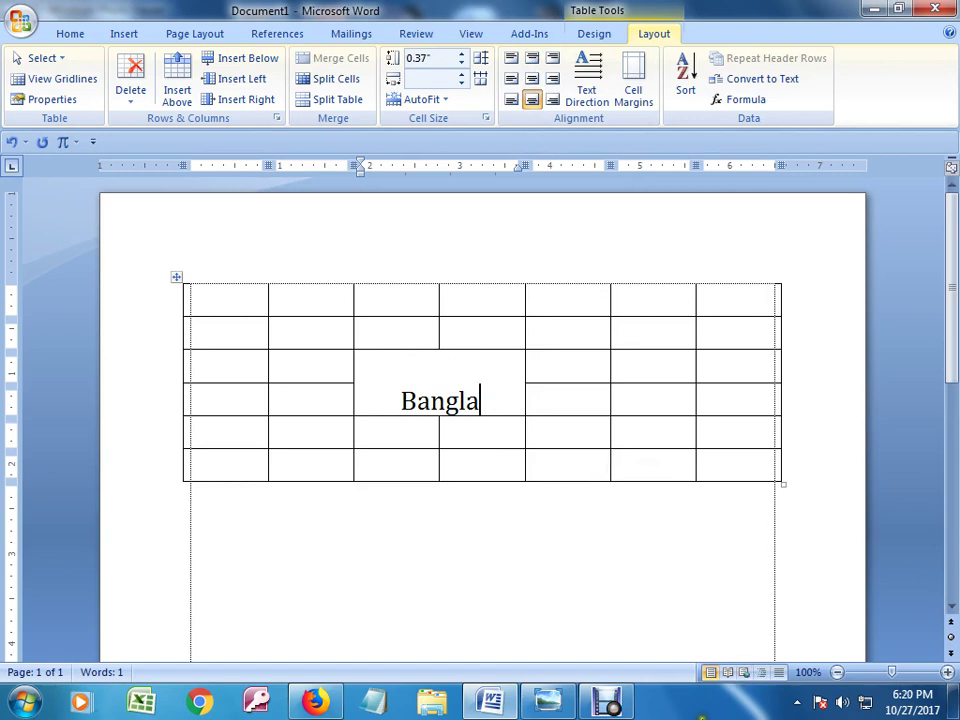
- Select the word 'Bangla' in the merged cell again
{"action": "left_click", "coordinate": [607, 703]}
{"action": "left_click", "coordinate": [607, 703]}
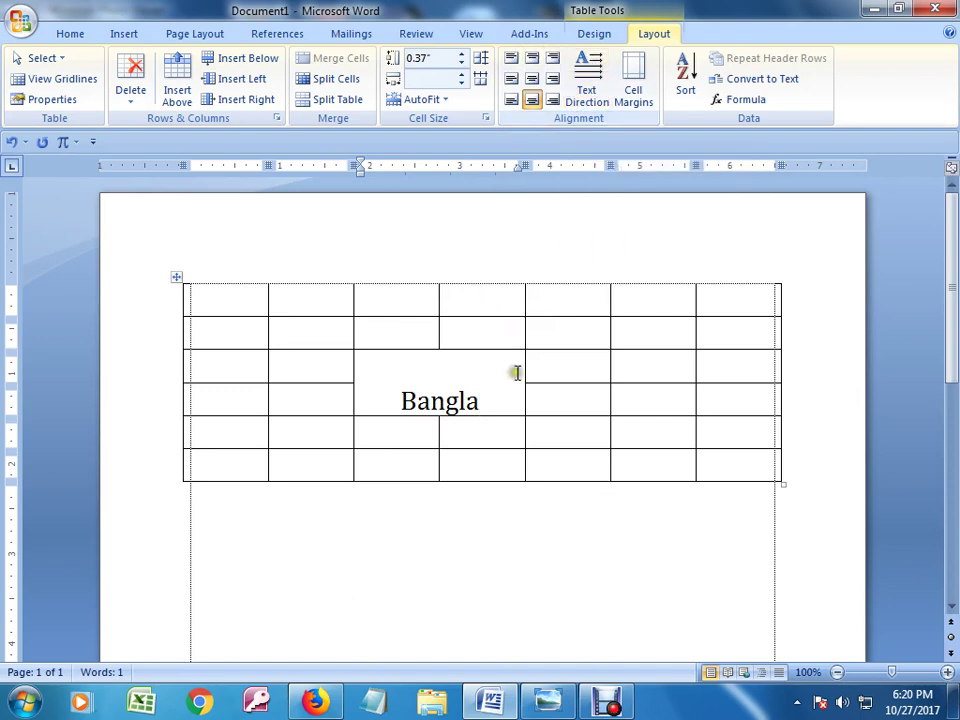
{"action": "left_click", "coordinate": [493, 398]}
{"action": "left_click_drag", "start_coordinate": [493, 398], "coordinate": [390, 400]}
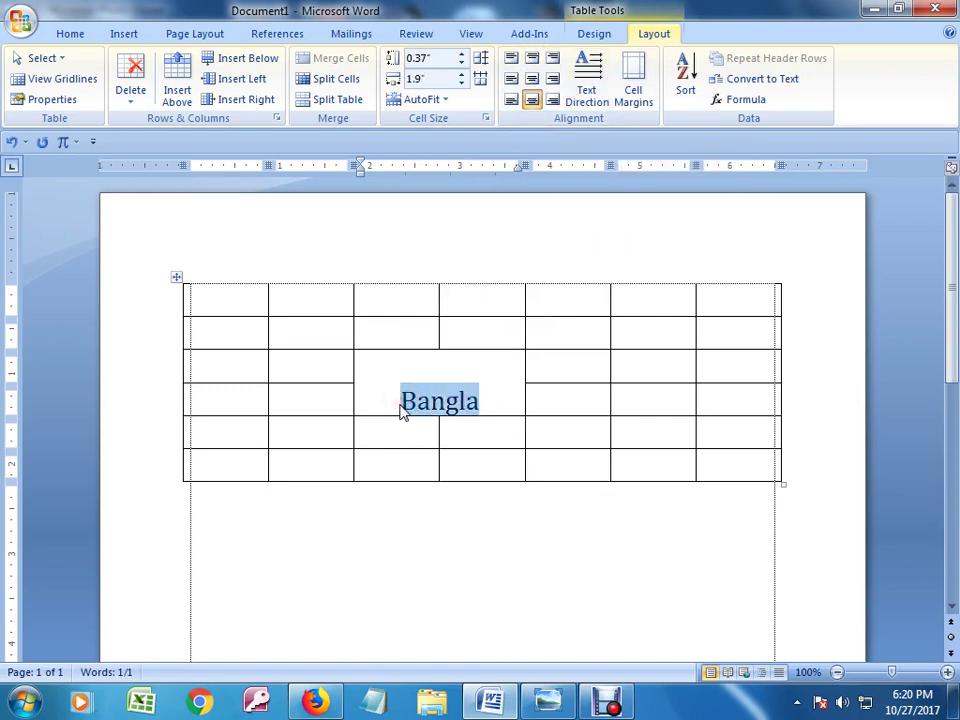
{"action": "left_click", "coordinate": [607, 700]}
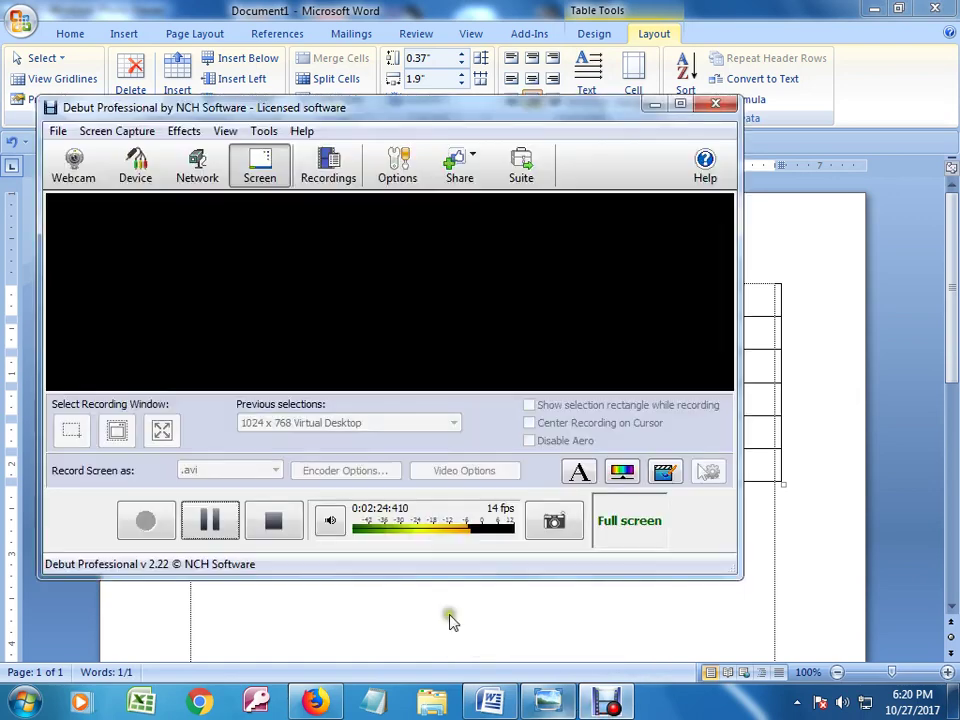
- Delete the word 'Bangla' from the merged cell
{"action": "left_click", "coordinate": [655, 106]}
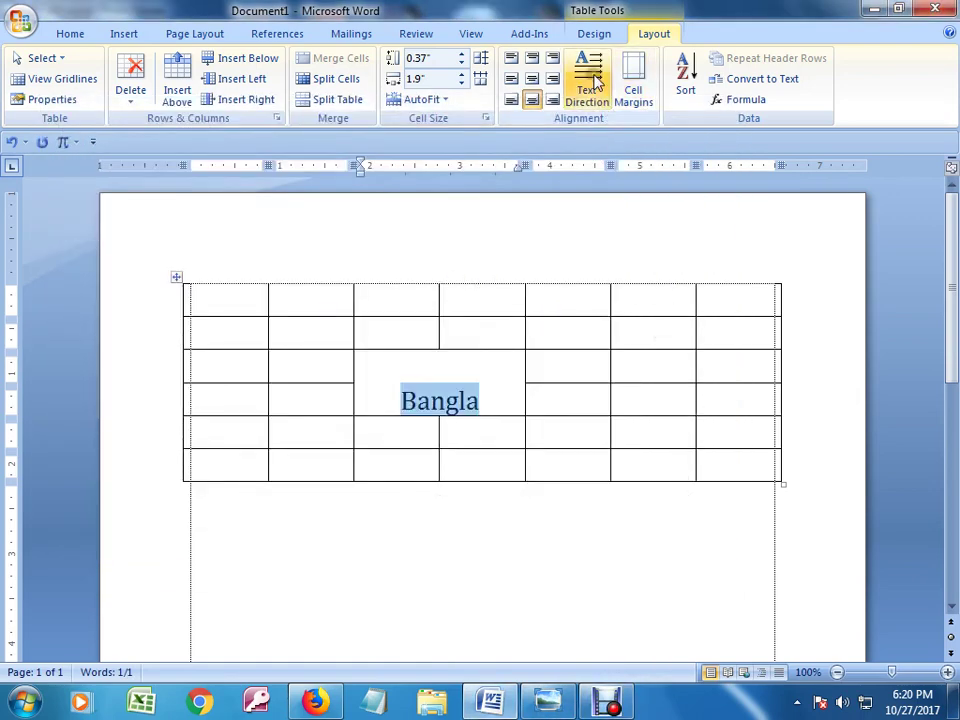
{"action": "left_click_drag", "start_coordinate": [477, 400], "coordinate": [405, 400]}
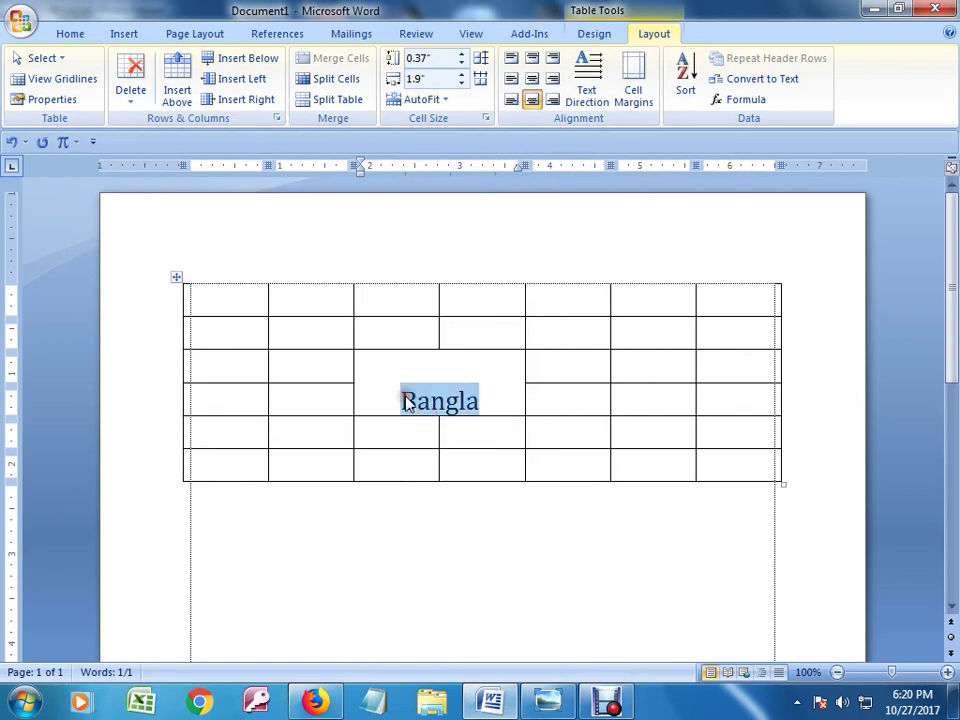
{"action": "key", "text": "Delete"}
- Make the merged cell's text run vertically, testing it with typed text that is then erased
{"action": "left_click", "coordinate": [588, 78]}
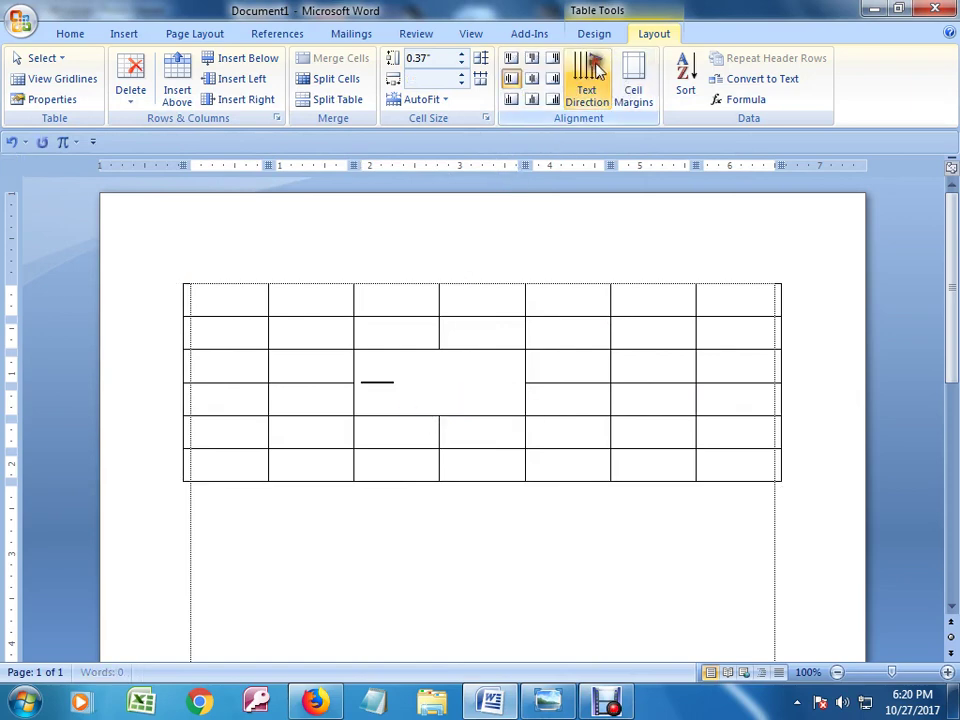
{"action": "type", "text": "b"}
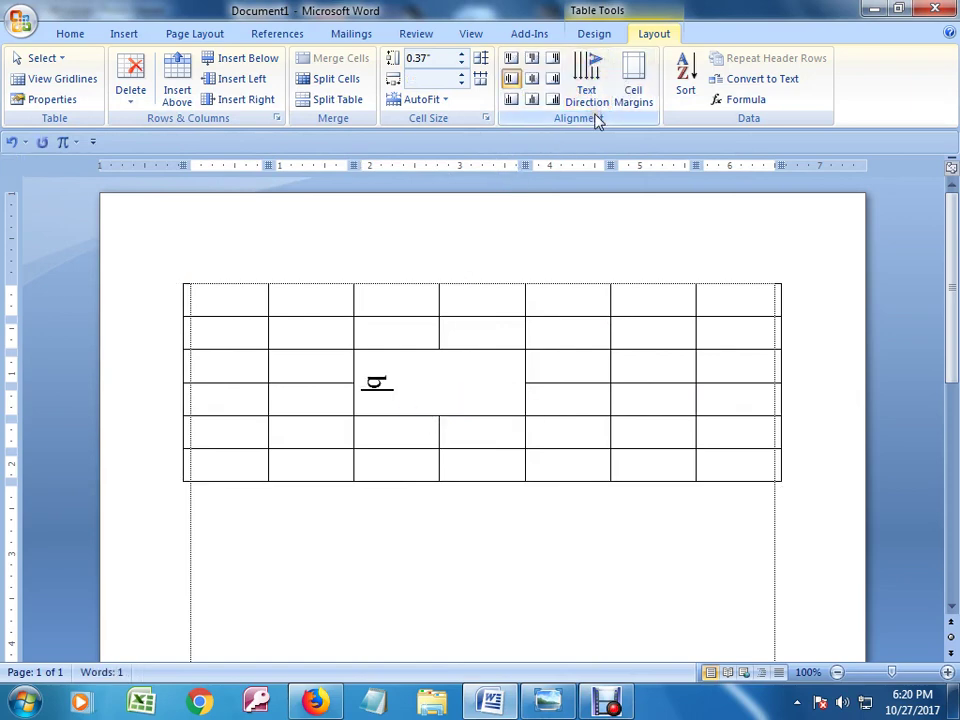
{"action": "type", "text": "angl"}
{"action": "key", "text": "BackSpace"}
{"action": "key", "text": "BackSpace"}
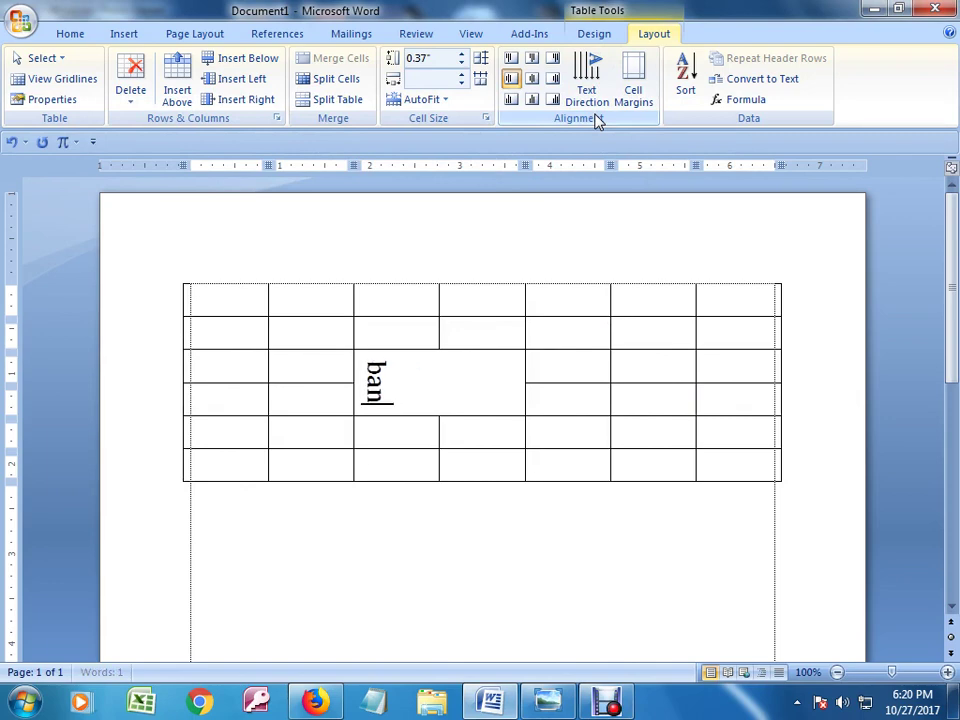
{"action": "key", "text": "BackSpace"}
{"action": "key", "text": "BackSpace"}
{"action": "key", "text": "BackSpace"}
- Select the whole table and delete it, leaving Document1 blank
{"action": "left_click", "coordinate": [181, 280]}
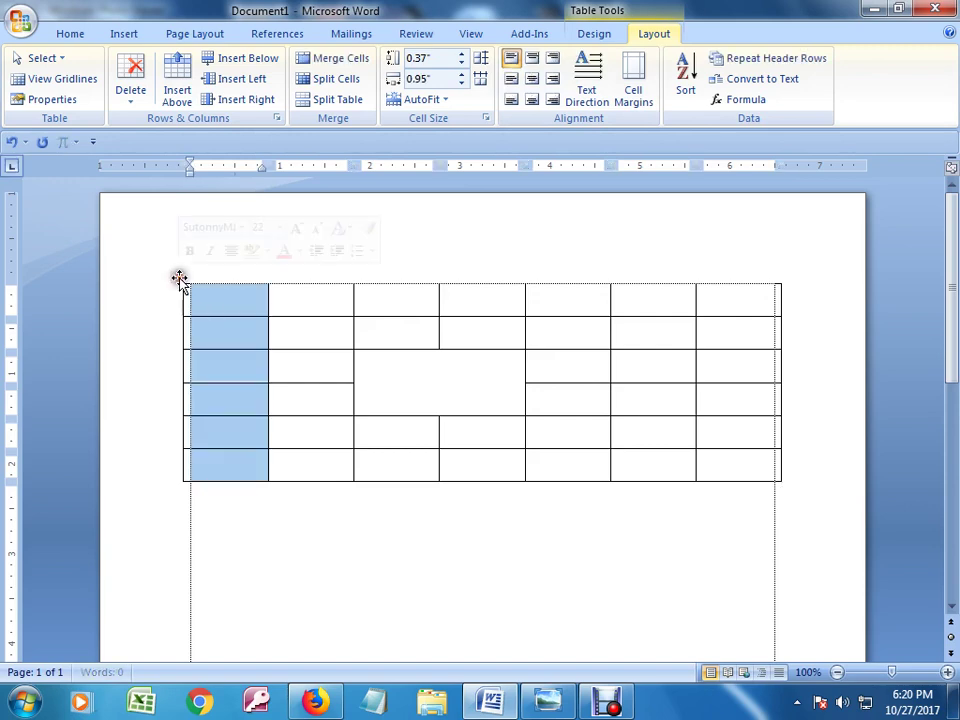
{"action": "left_click", "coordinate": [183, 275]}
{"action": "left_click", "coordinate": [175, 277]}
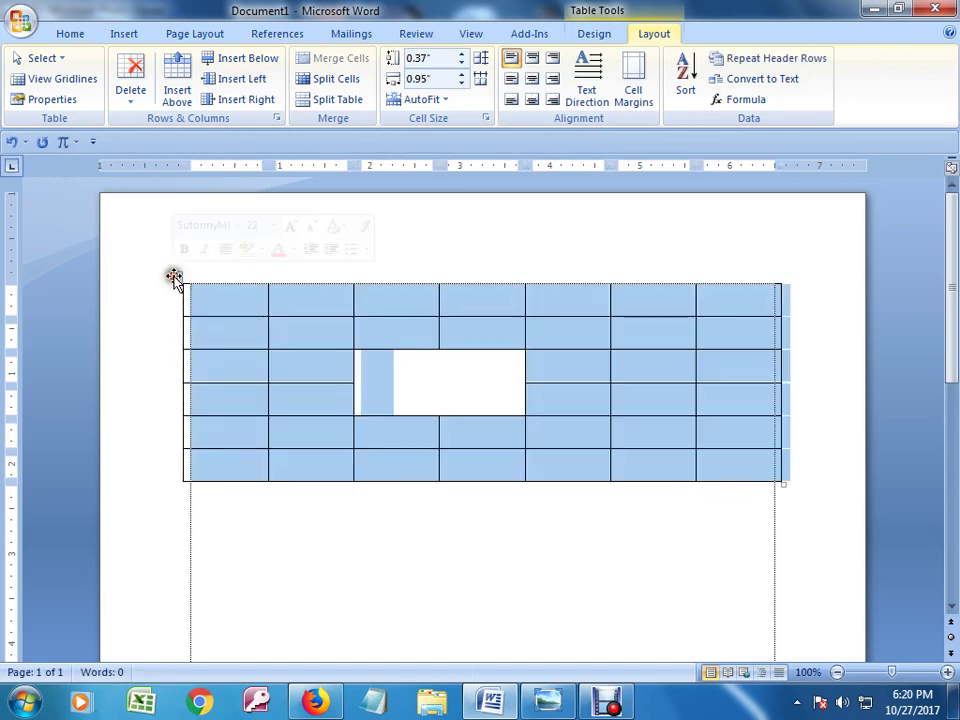
{"action": "key", "text": "BackSpace"}
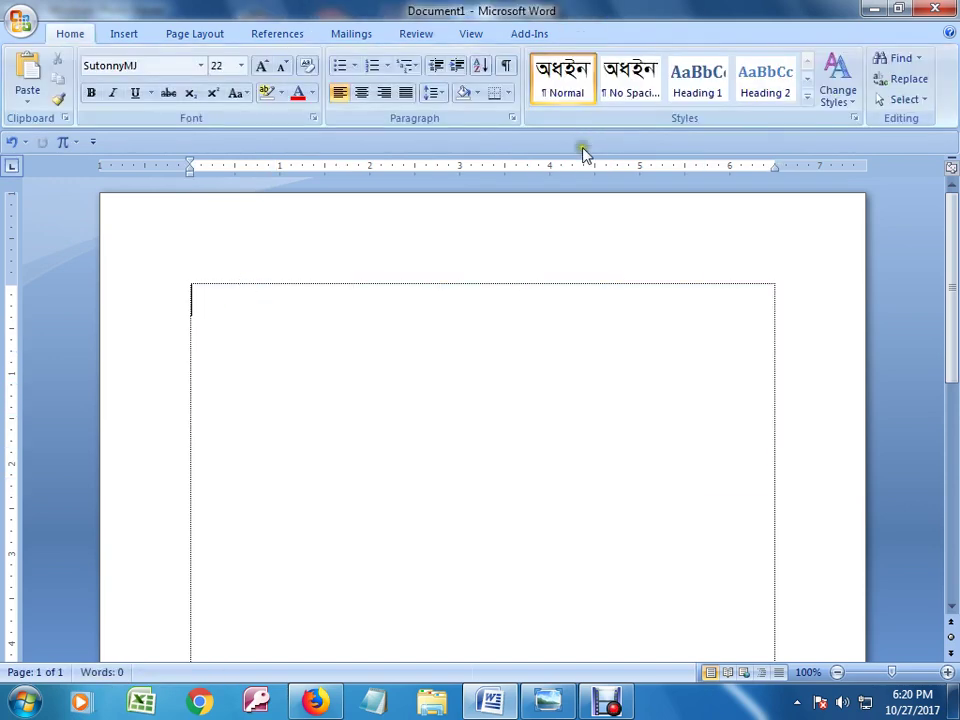
- Minimize Word and open the 22850167 course table photo from the desktop
{"action": "left_click", "coordinate": [874, 11]}
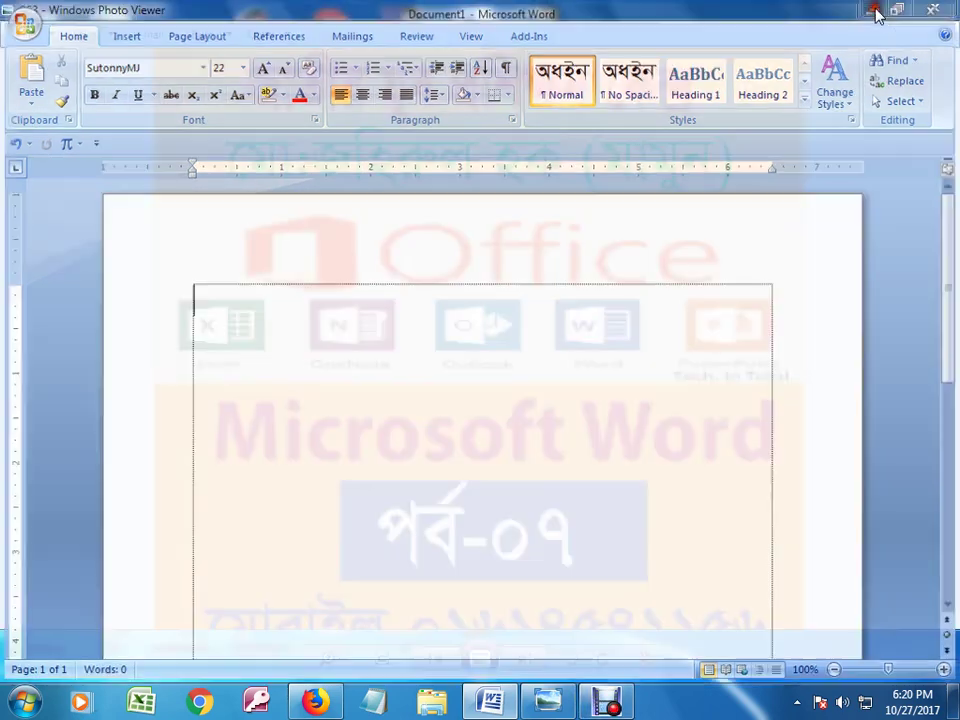
{"action": "left_click", "coordinate": [874, 16]}
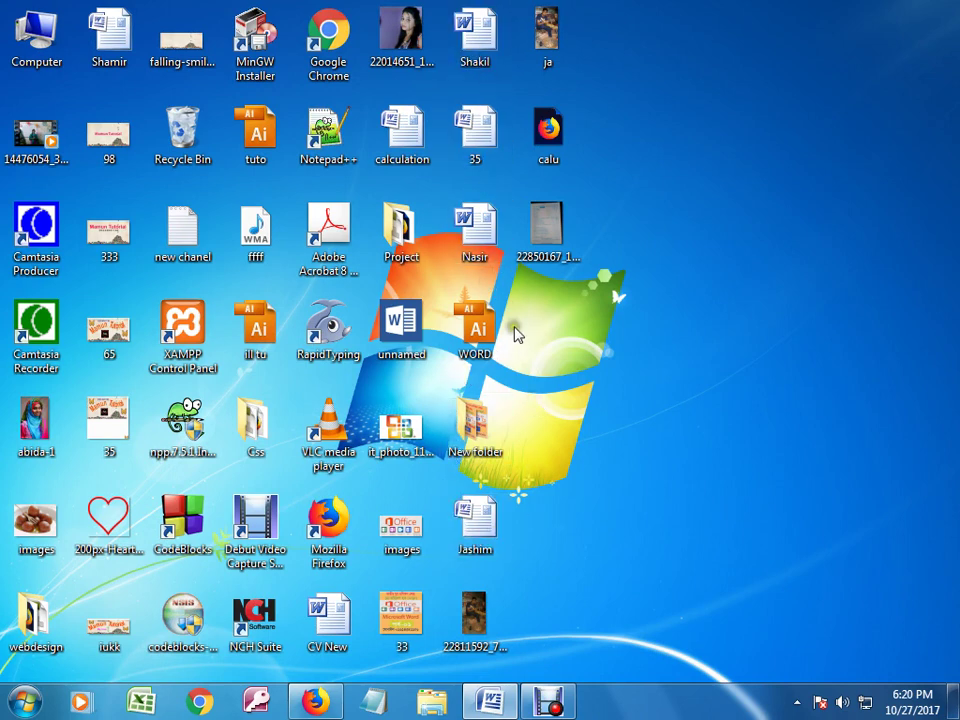
{"action": "left_click", "coordinate": [521, 232]}
{"action": "double_click", "coordinate": [521, 232]}
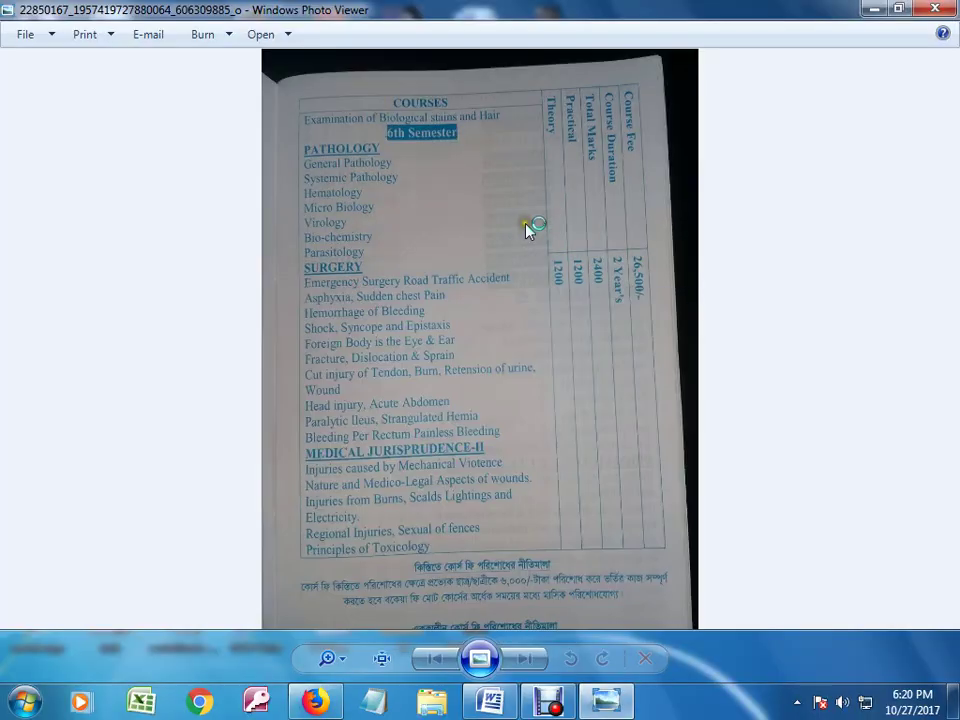
- Zoom and pan the course table photo, accept the basic colour scheme prompt, then minimize Photo Viewer
{"action": "scroll", "coordinate": [596, 246], "scroll_direction": "up", "scroll_amount": 1}
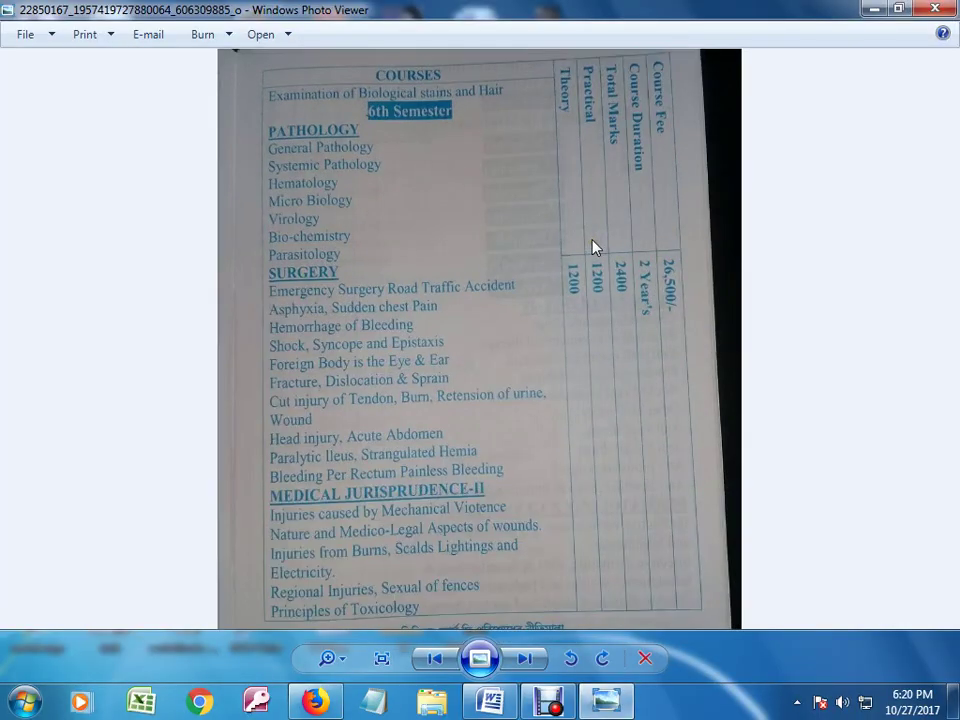
{"action": "left_click_drag", "start_coordinate": [544, 158], "coordinate": [555, 185]}
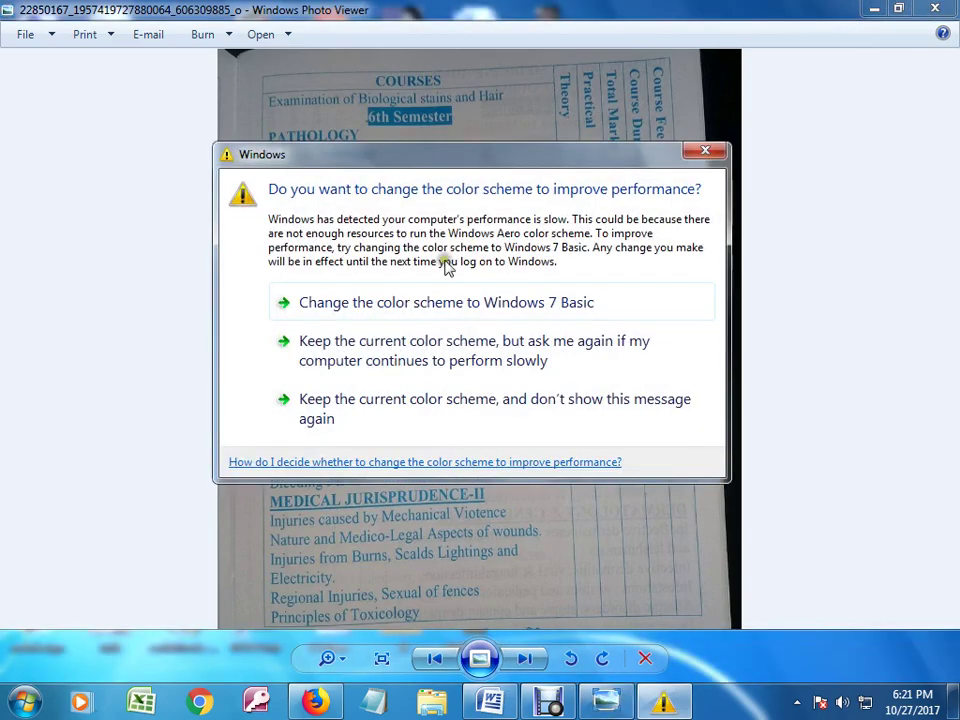
{"action": "left_click", "coordinate": [410, 294]}
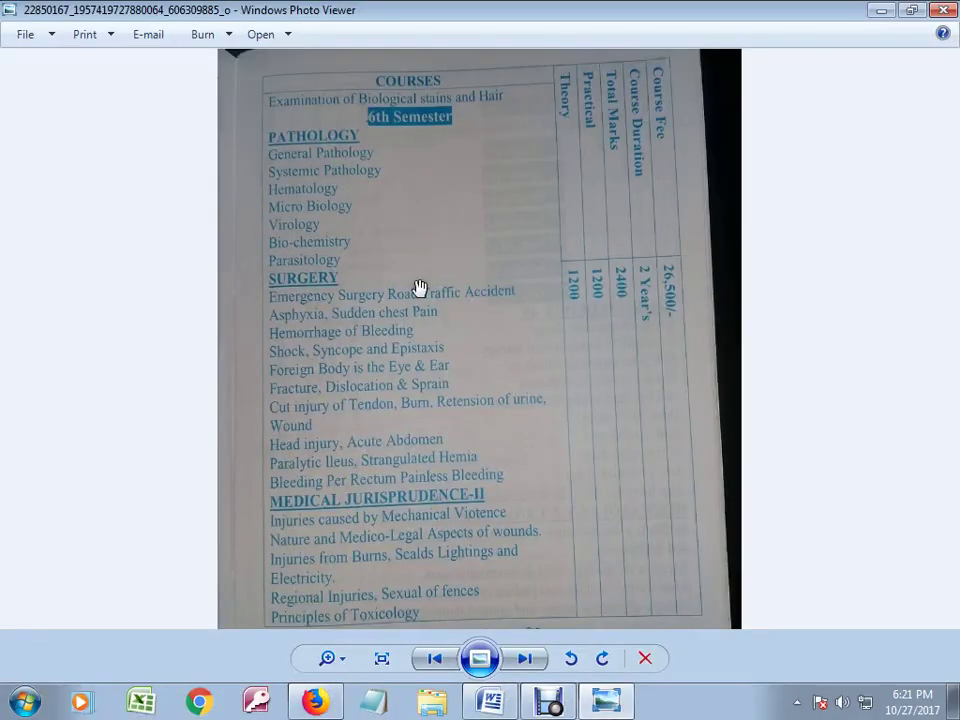
{"action": "left_click", "coordinate": [878, 10]}
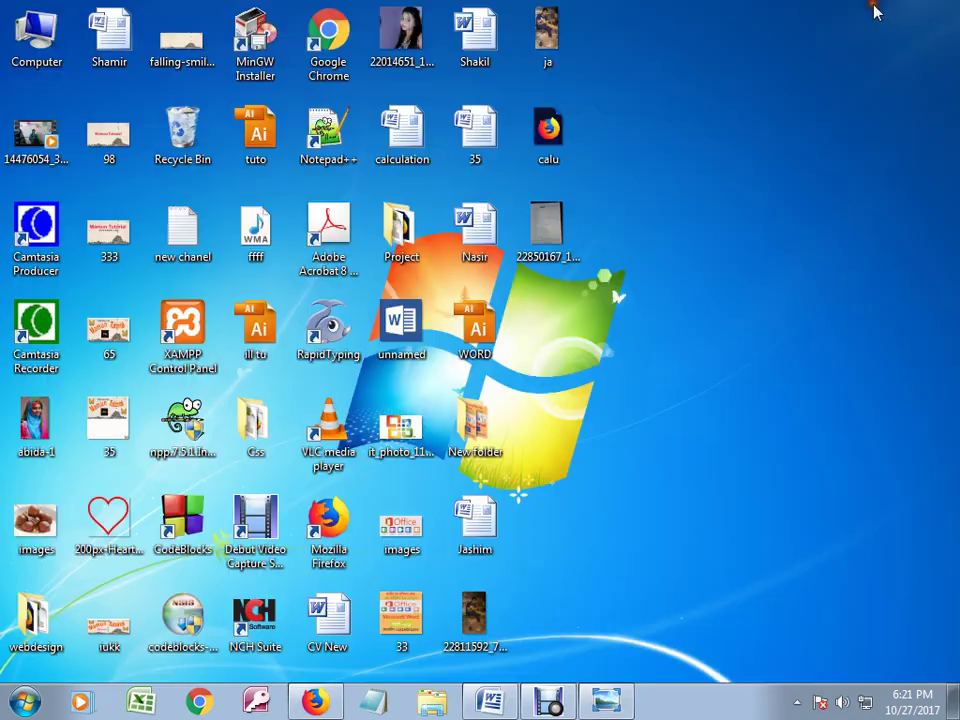
- Bring the blank Word document back and view the Insert Table grid
{"action": "left_click", "coordinate": [490, 702]}
{"action": "left_click", "coordinate": [118, 34]}
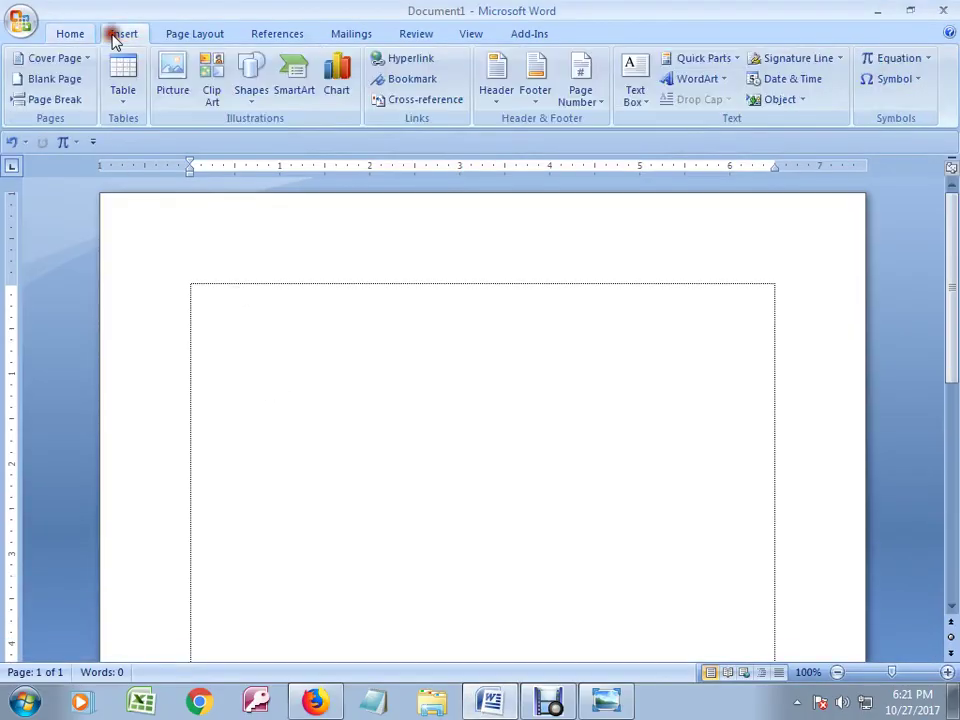
{"action": "left_click", "coordinate": [124, 106]}
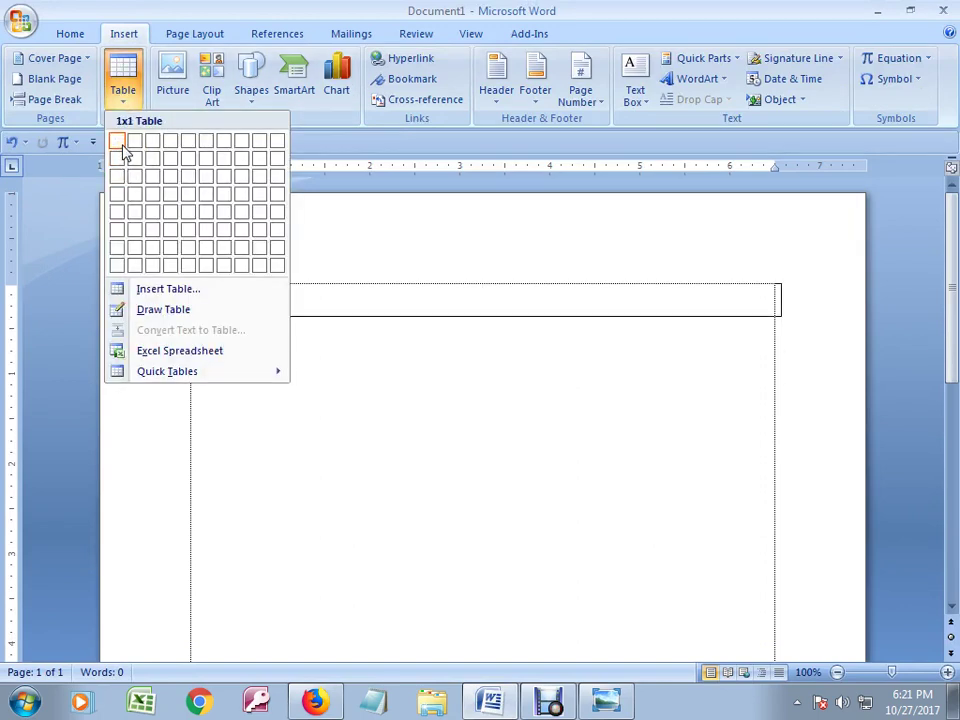
- Pause the screen recorder and bring the course table photo back to the front
{"action": "left_click", "coordinate": [549, 700]}
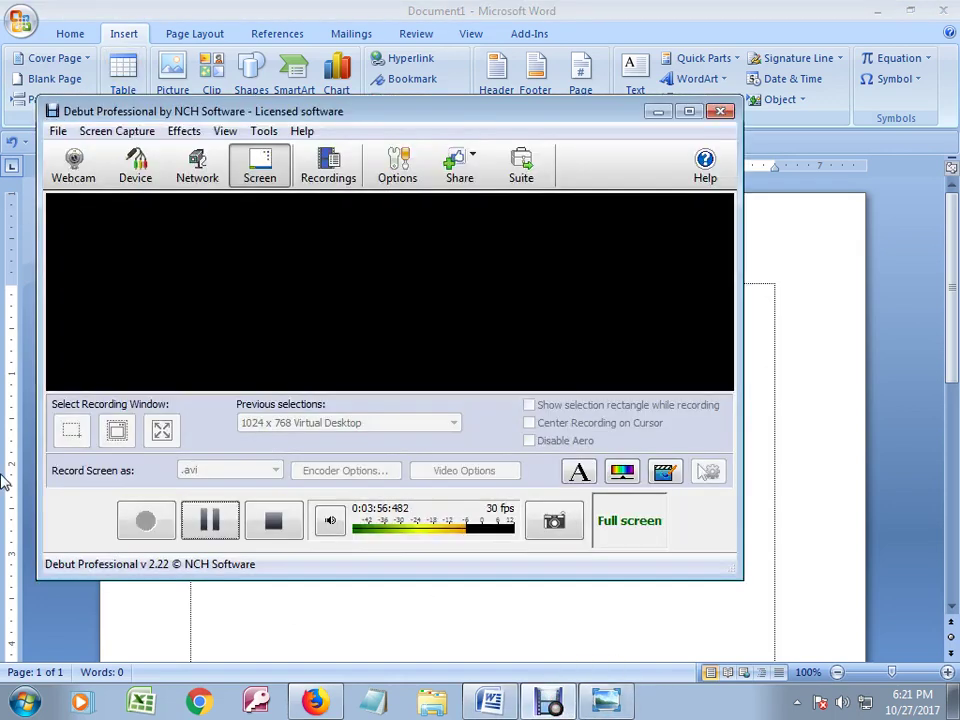
{"action": "left_click", "coordinate": [220, 525]}
{"action": "left_click", "coordinate": [612, 702]}
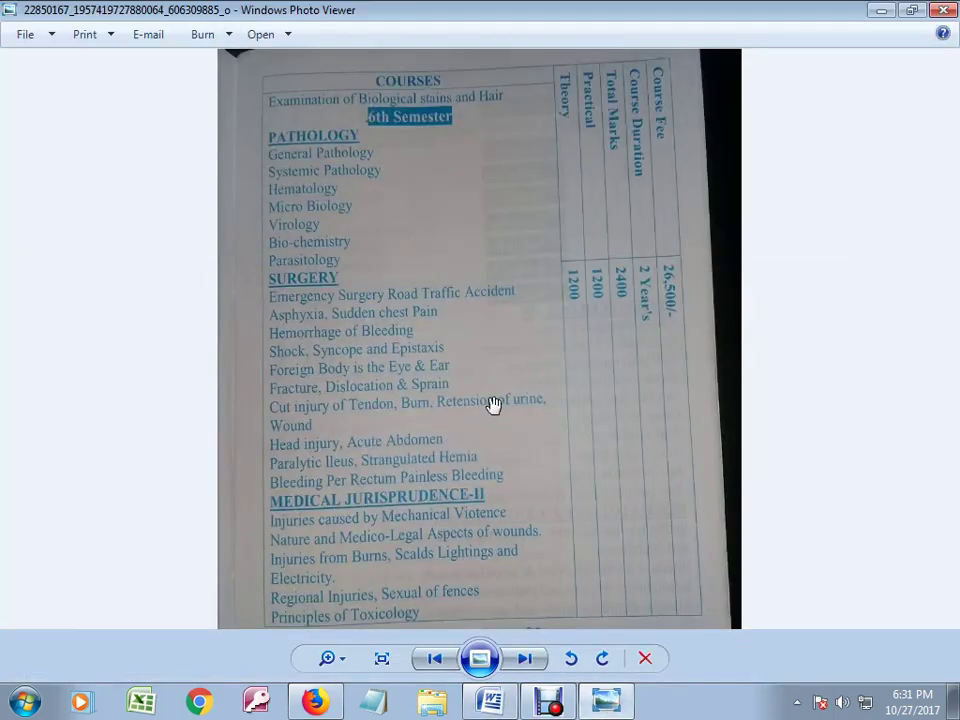
- Zoom into the course table photo to read its columns, then return to blank Document1
{"action": "scroll", "coordinate": [401, 321], "scroll_direction": "up", "scroll_amount": 1}
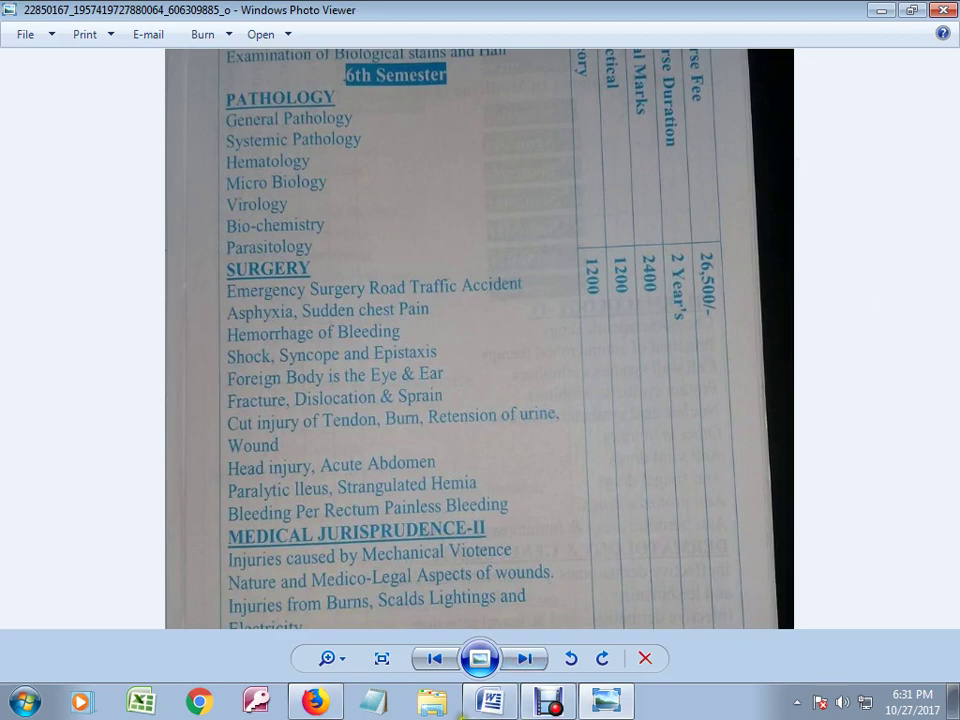
{"action": "left_click", "coordinate": [490, 703]}
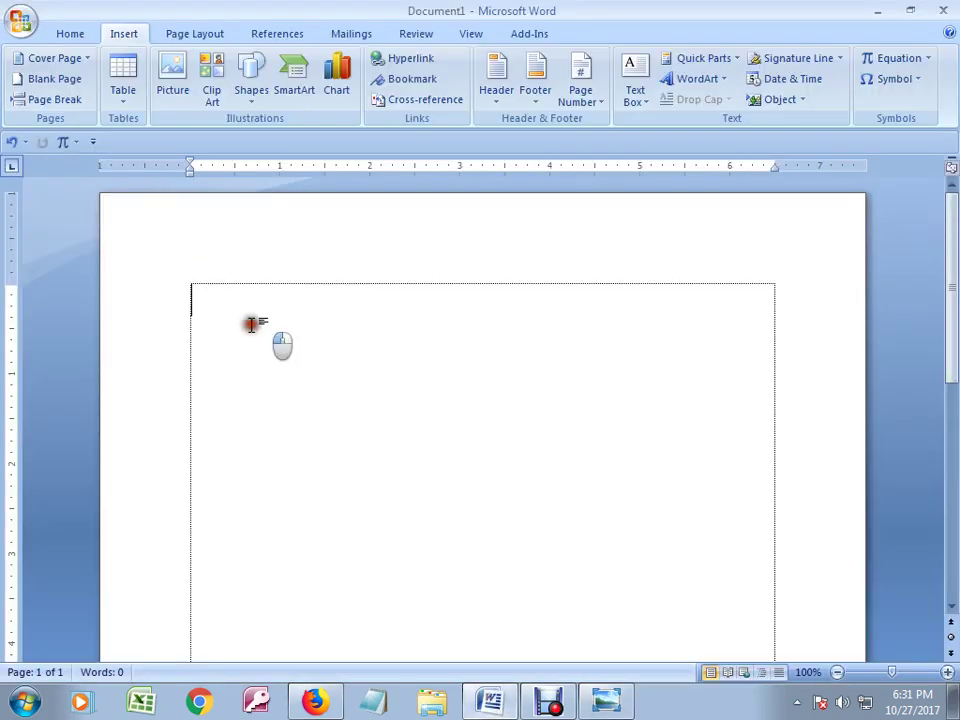
{"action": "left_click", "coordinate": [604, 702]}
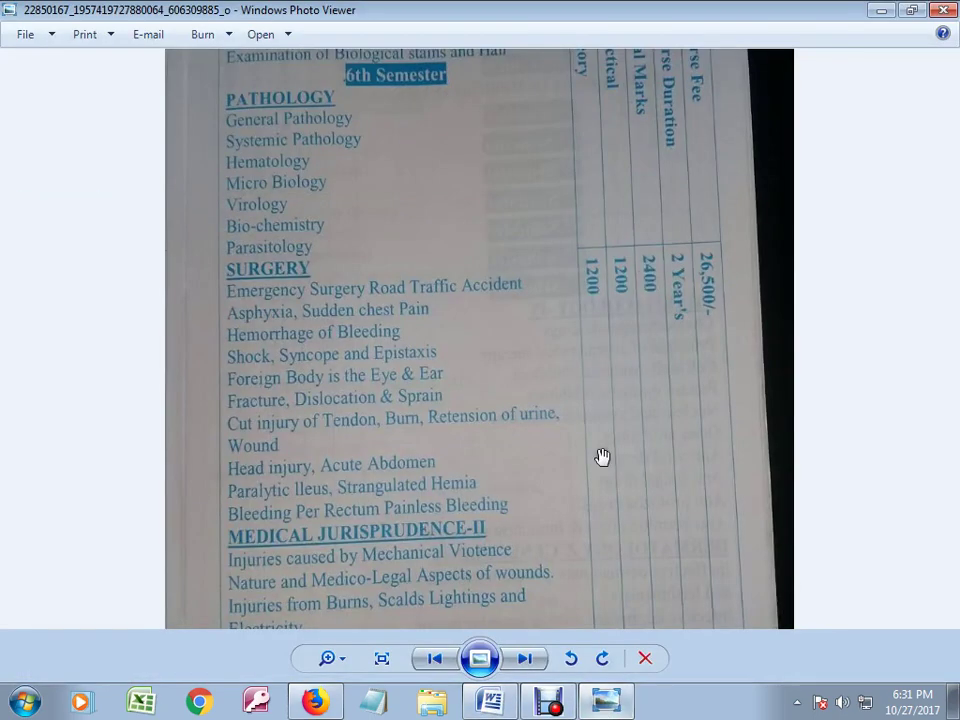
{"action": "scroll", "coordinate": [663, 304], "scroll_direction": "up", "scroll_amount": 1}
{"action": "scroll", "coordinate": [663, 304], "scroll_direction": "down", "scroll_amount": 1}
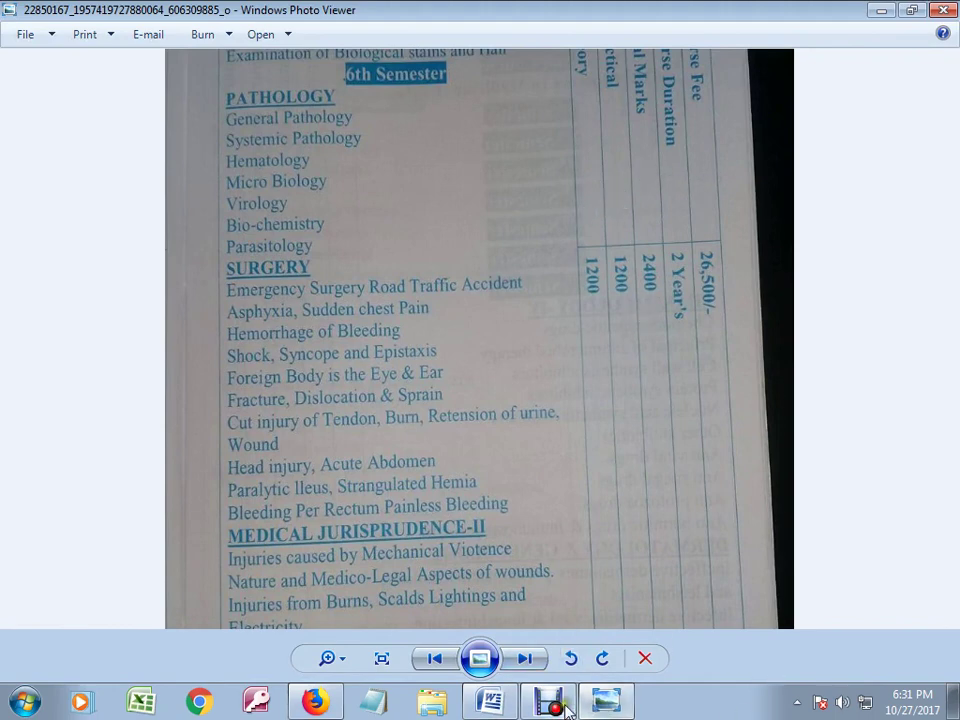
{"action": "left_click", "coordinate": [490, 702]}
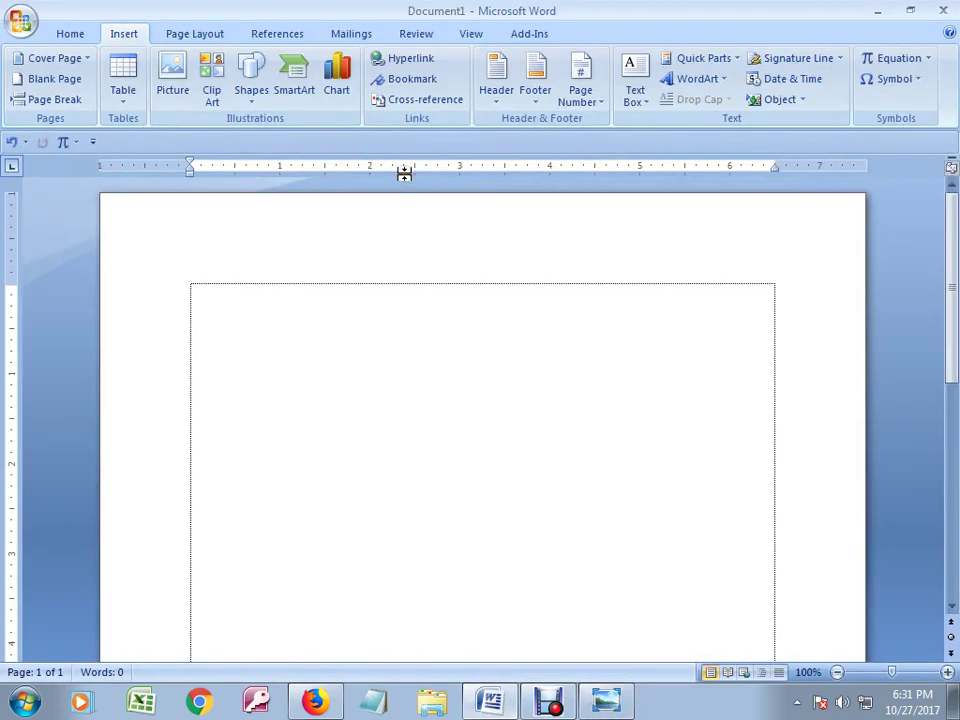
- Insert a five-column, one-row table and select it
{"action": "left_click", "coordinate": [123, 85]}
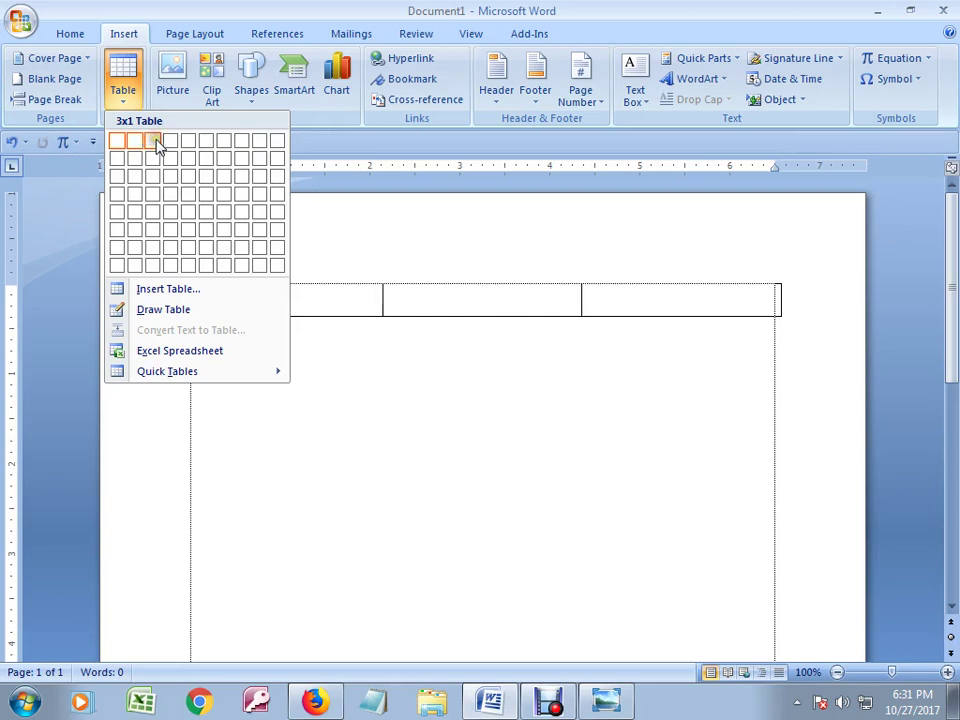
{"action": "left_click", "coordinate": [190, 145]}
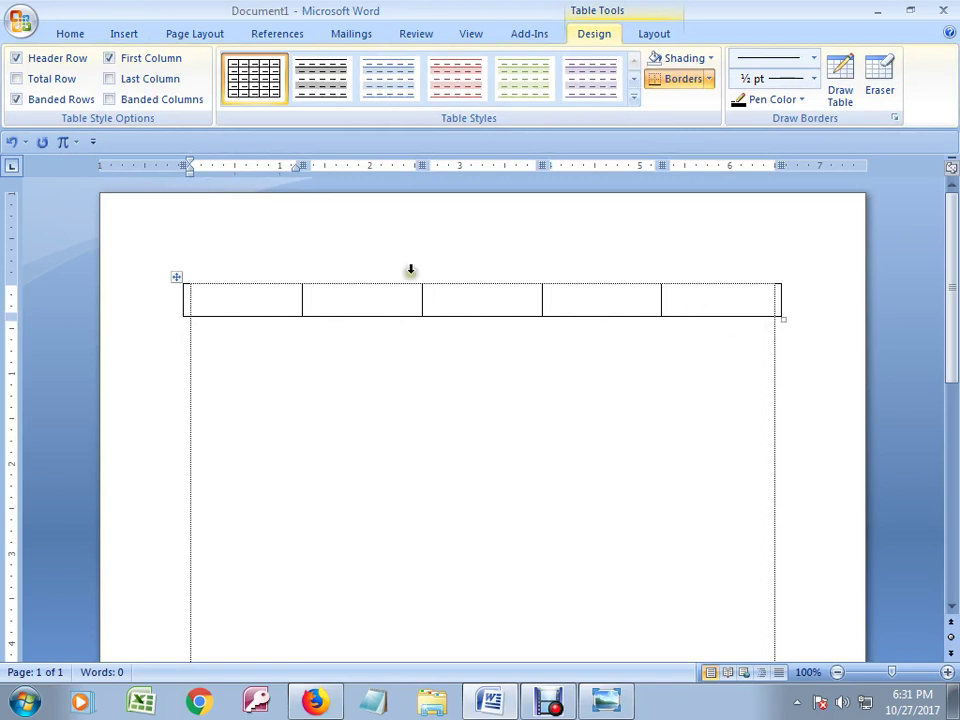
{"action": "left_click", "coordinate": [176, 278]}
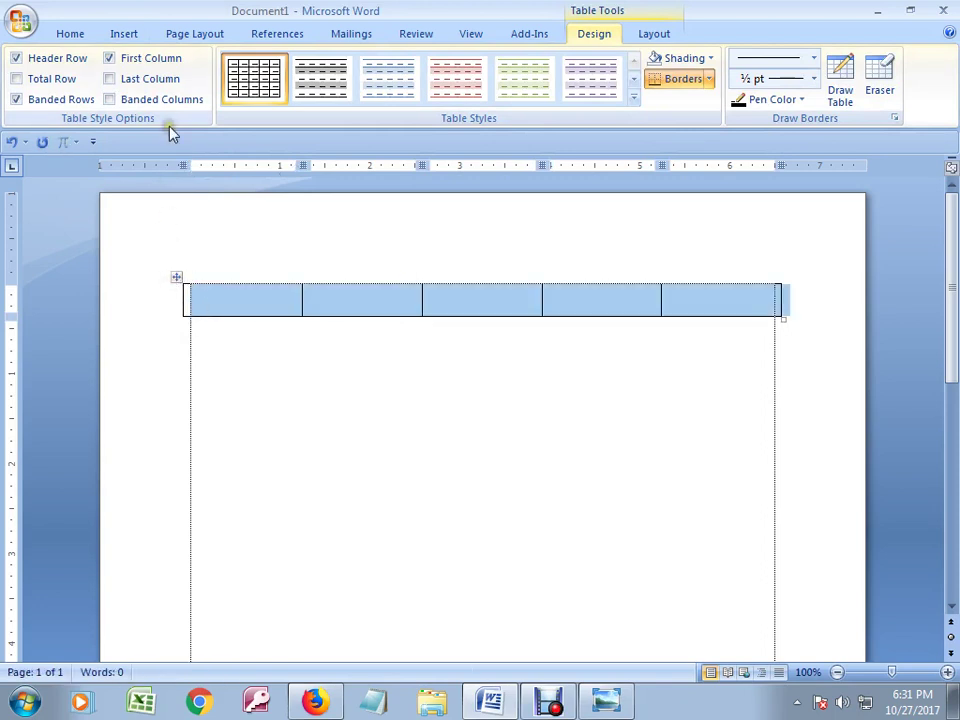
- Set every column width to 0.4 inches, trying 0.3 first
{"action": "left_click", "coordinate": [650, 36]}
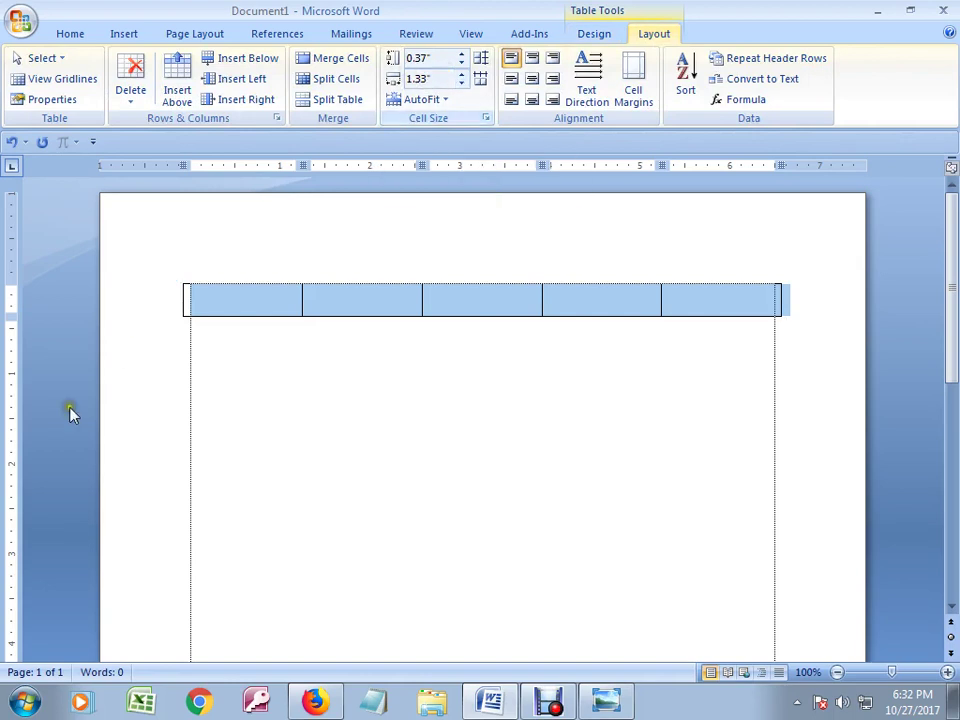
{"action": "left_click", "coordinate": [425, 79]}
{"action": "type", "text": "0.3"}
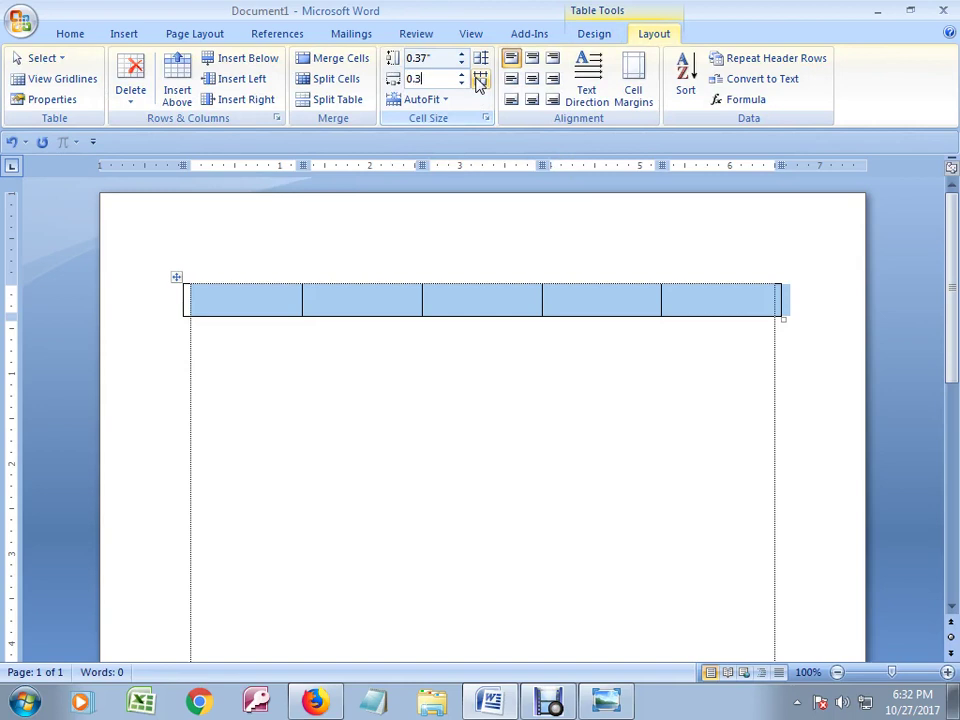
{"action": "key", "text": "Return"}
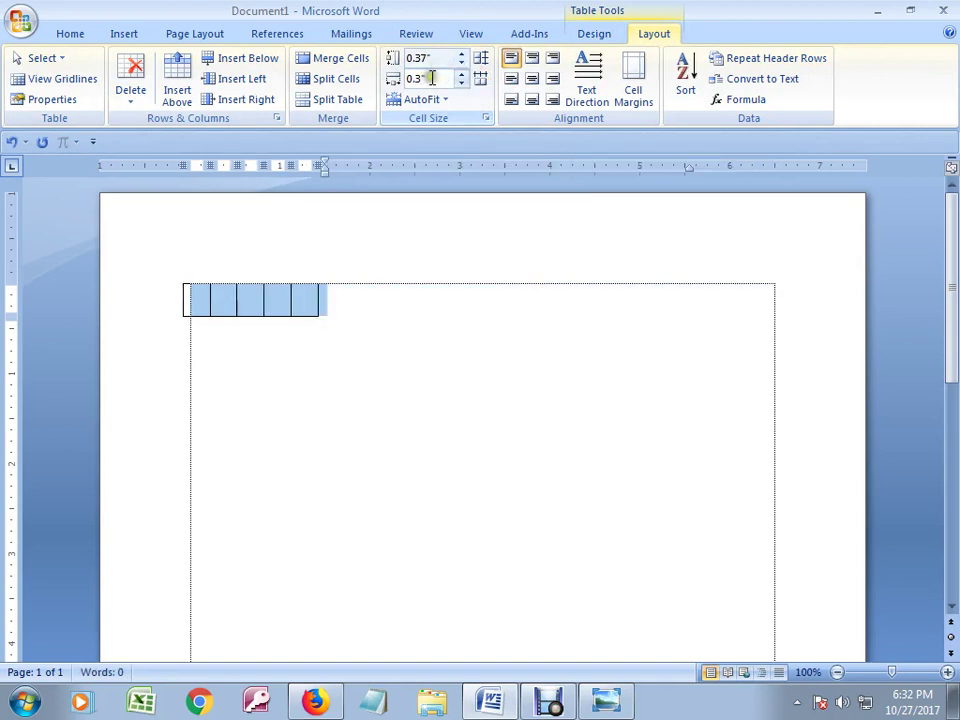
{"action": "left_click", "coordinate": [437, 79]}
{"action": "type", "text": "0.4"}
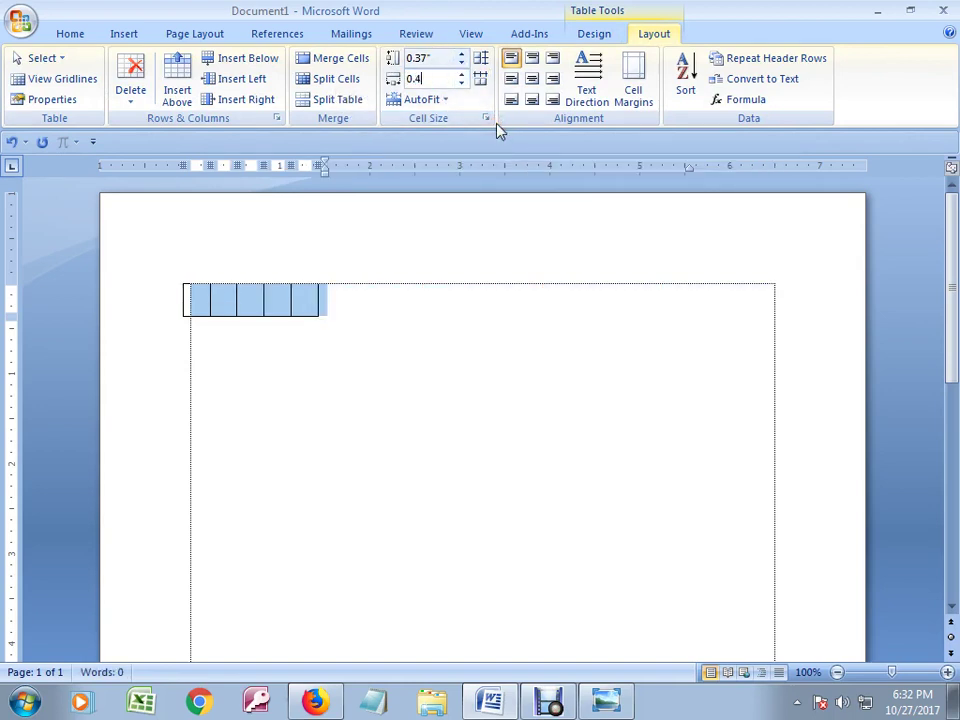
{"action": "key", "text": "Return"}
{"action": "left_click", "coordinate": [189, 407]}
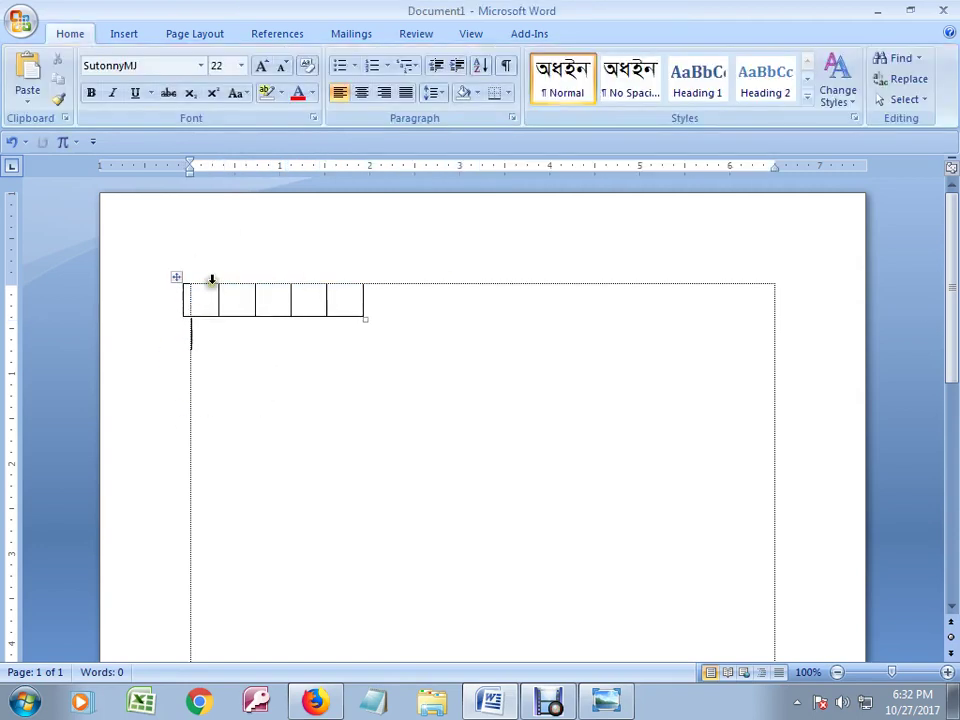
- Undo an accidental table move, then try centre, left and finally right alignment for the table
{"action": "left_click_drag", "start_coordinate": [176, 279], "coordinate": [297, 345]}
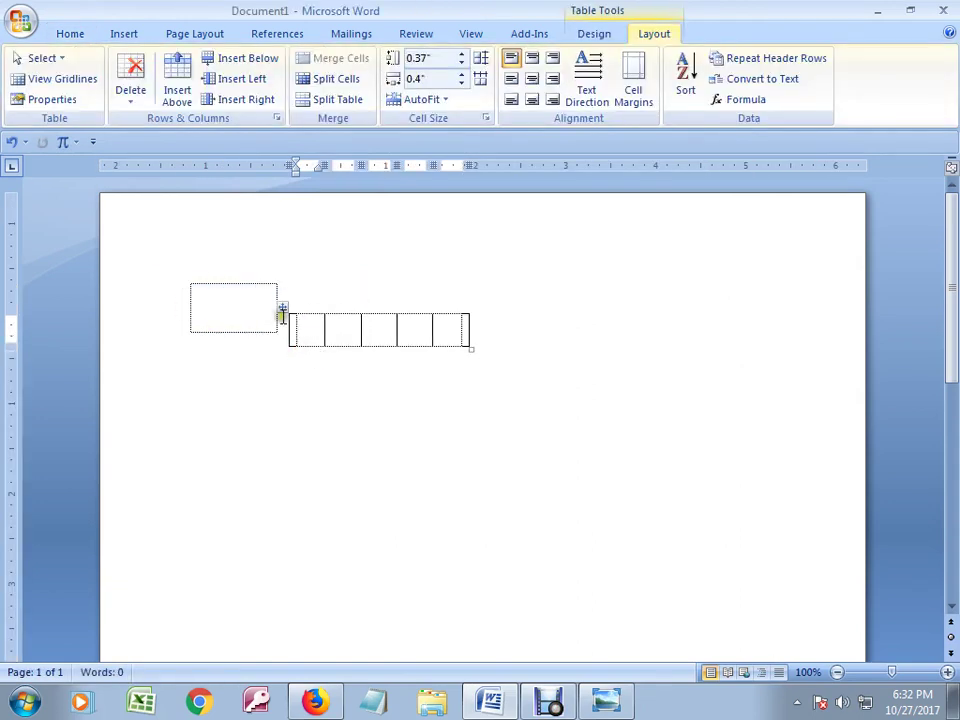
{"action": "key", "text": "ctrl+z"}
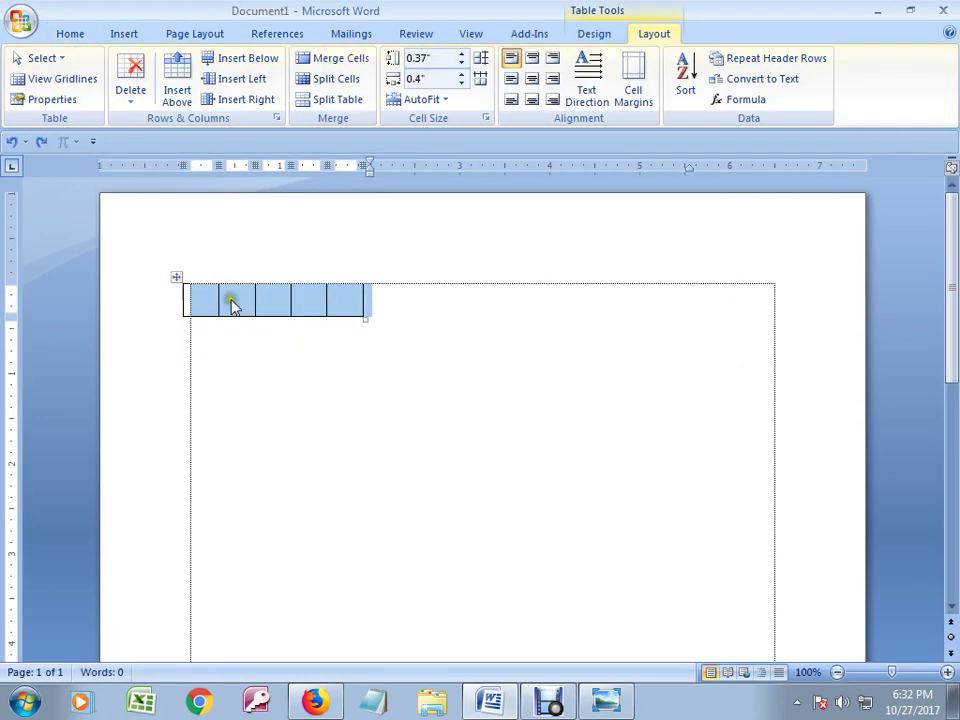
{"action": "left_click", "coordinate": [255, 340]}
{"action": "left_click", "coordinate": [177, 277]}
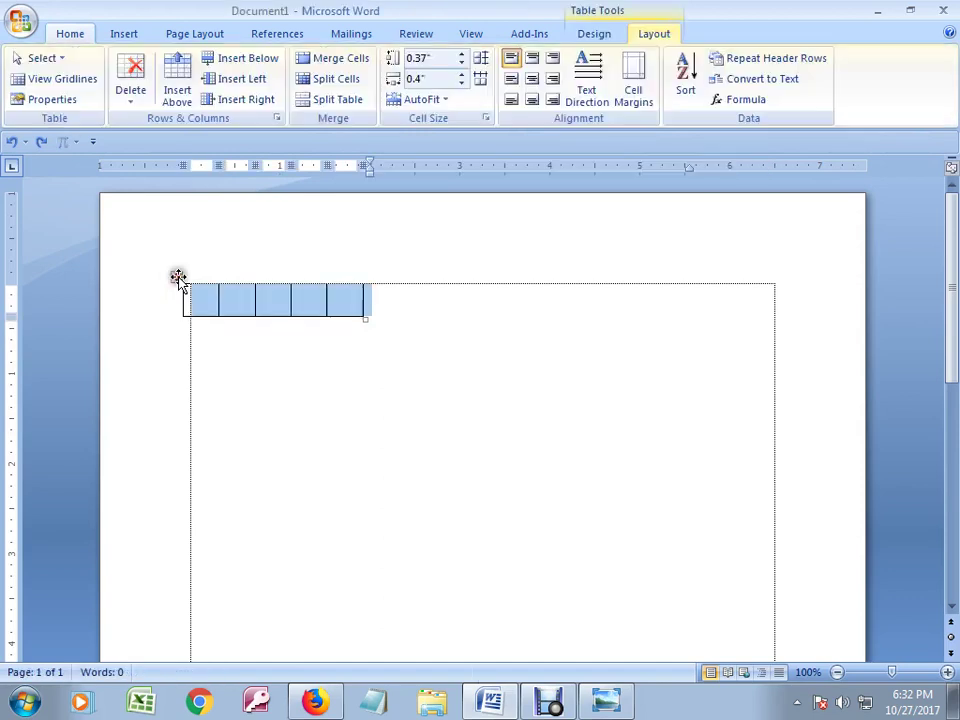
{"action": "left_click", "coordinate": [68, 34]}
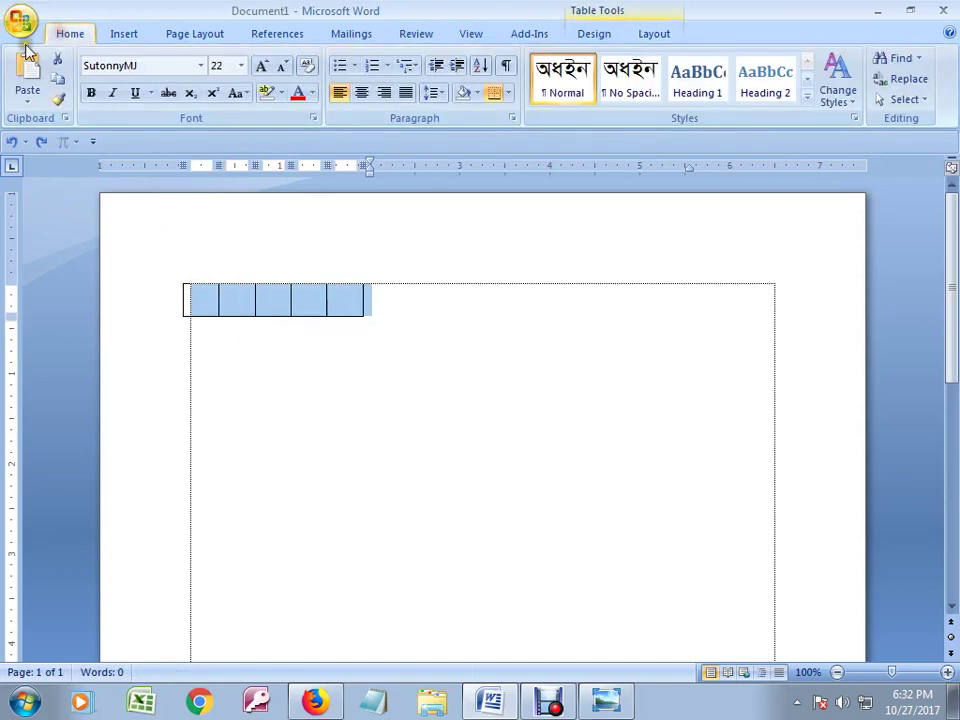
{"action": "left_click", "coordinate": [361, 93]}
{"action": "left_click", "coordinate": [405, 93]}
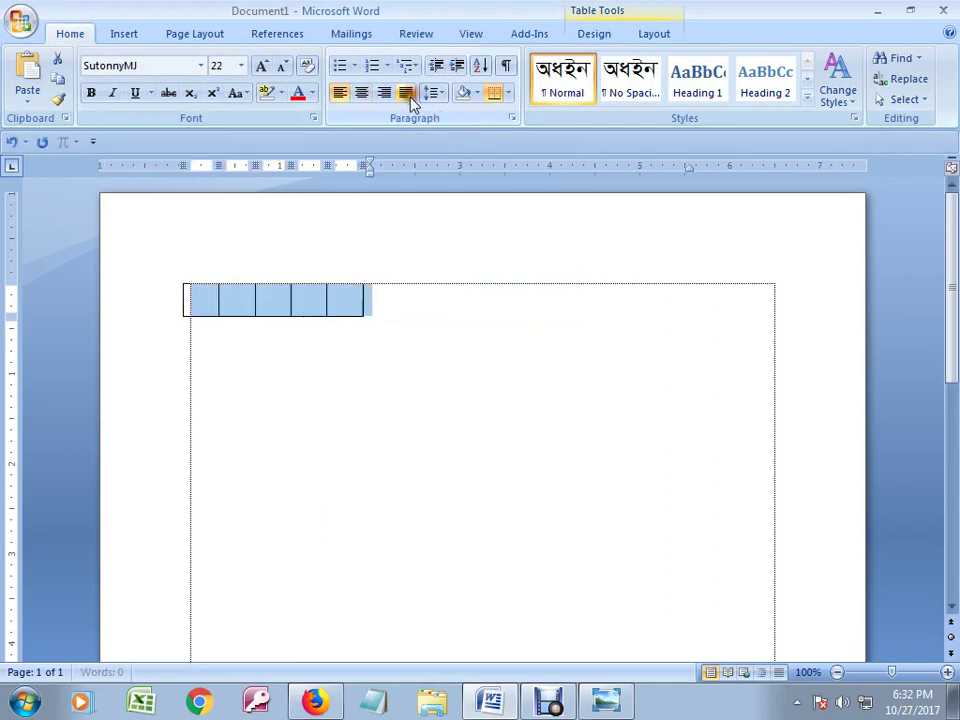
{"action": "left_click", "coordinate": [385, 93]}
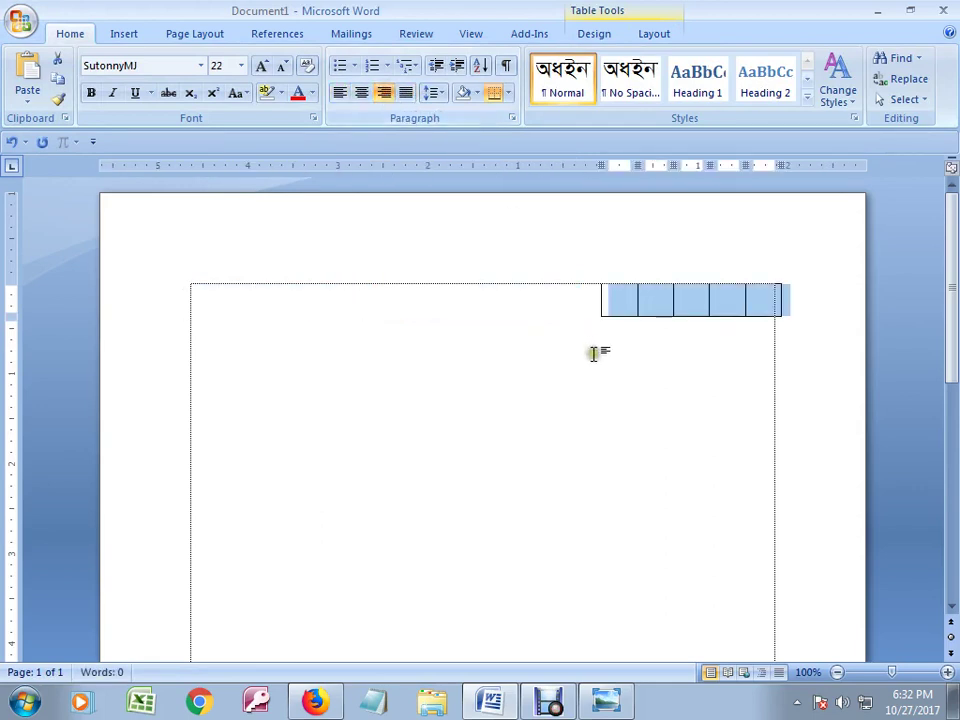
- Drag the row's bottom border far down the page to make the row much taller
{"action": "left_click", "coordinate": [677, 300]}
{"action": "left_click", "coordinate": [648, 366]}
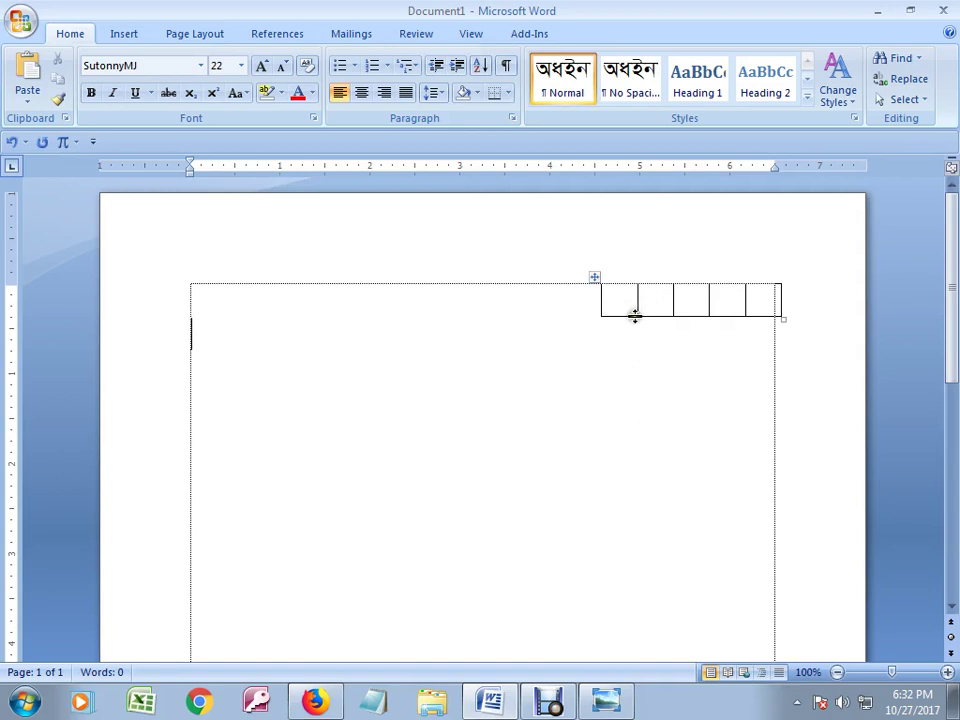
{"action": "left_click", "coordinate": [628, 310]}
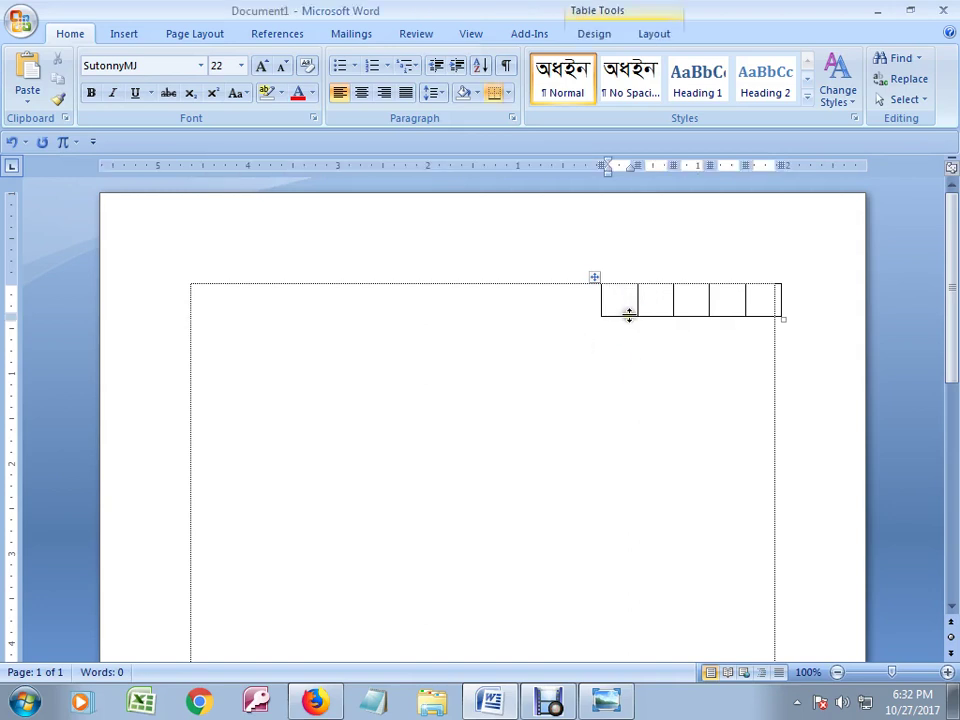
{"action": "mouse_move", "coordinate": [628, 316]}
{"action": "left_mouse_down"}
{"action": "mouse_move", "coordinate": [659, 526]}
{"action": "mouse_move", "coordinate": [628, 471]}
{"action": "left_mouse_up"}
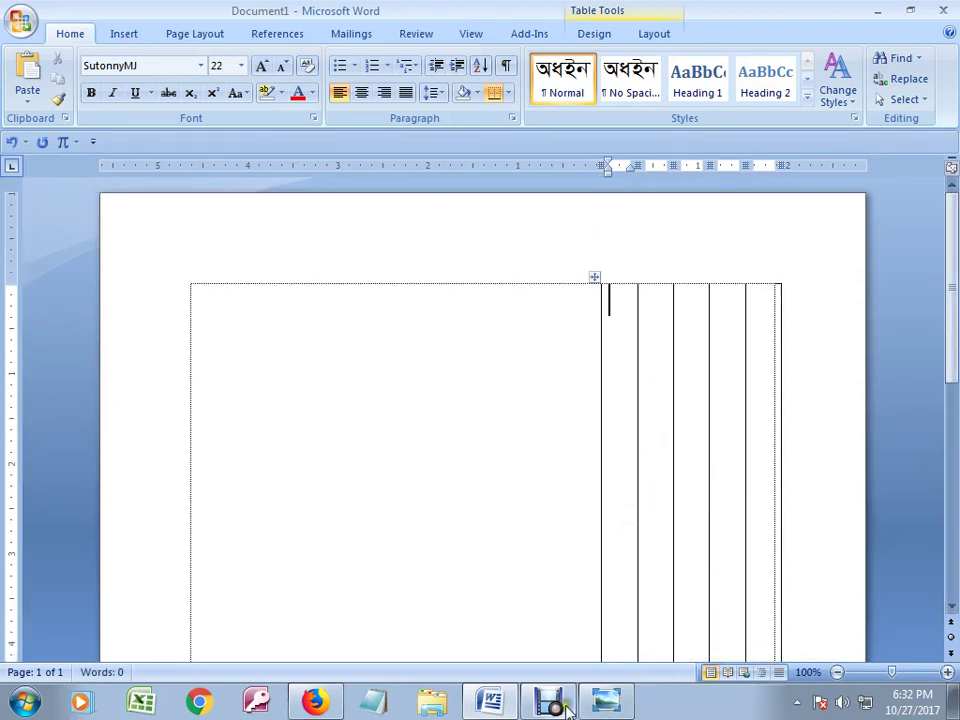
{"action": "left_click", "coordinate": [605, 702]}
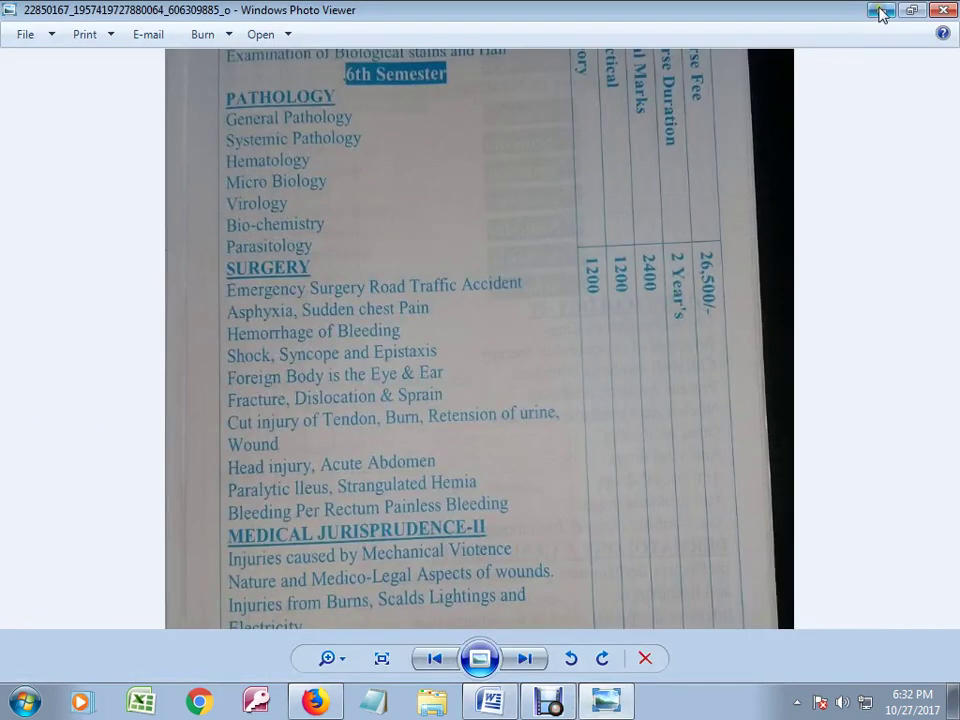
{"action": "scroll", "coordinate": [621, 161], "scroll_direction": "up", "scroll_amount": 2}
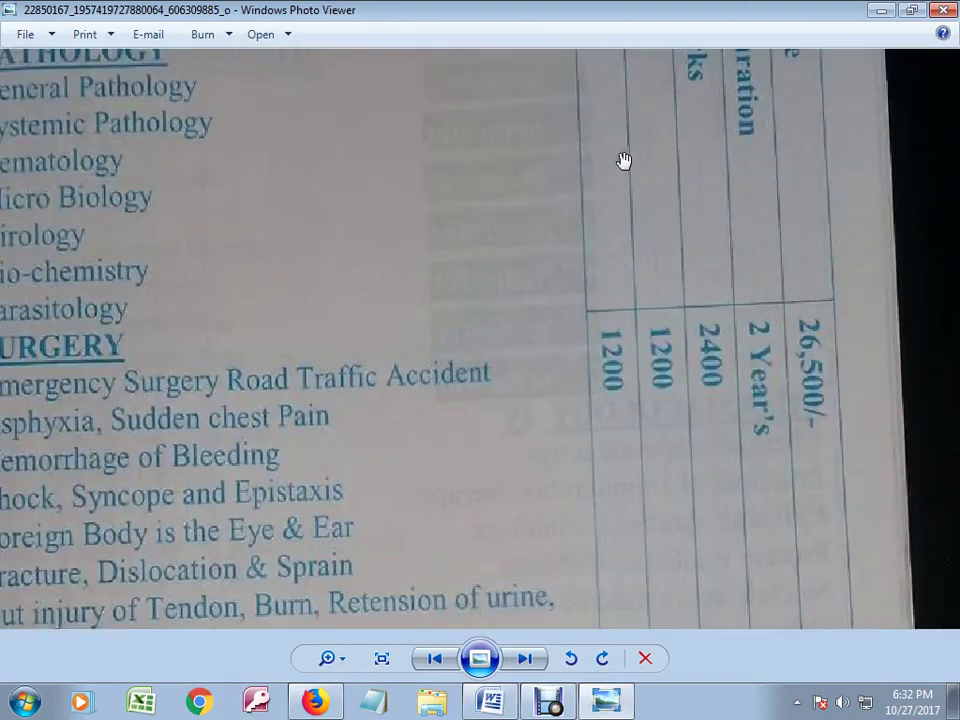
{"action": "scroll", "coordinate": [621, 161], "scroll_direction": "down", "scroll_amount": 4}
{"action": "scroll", "coordinate": [621, 161], "scroll_direction": "up", "scroll_amount": 1}
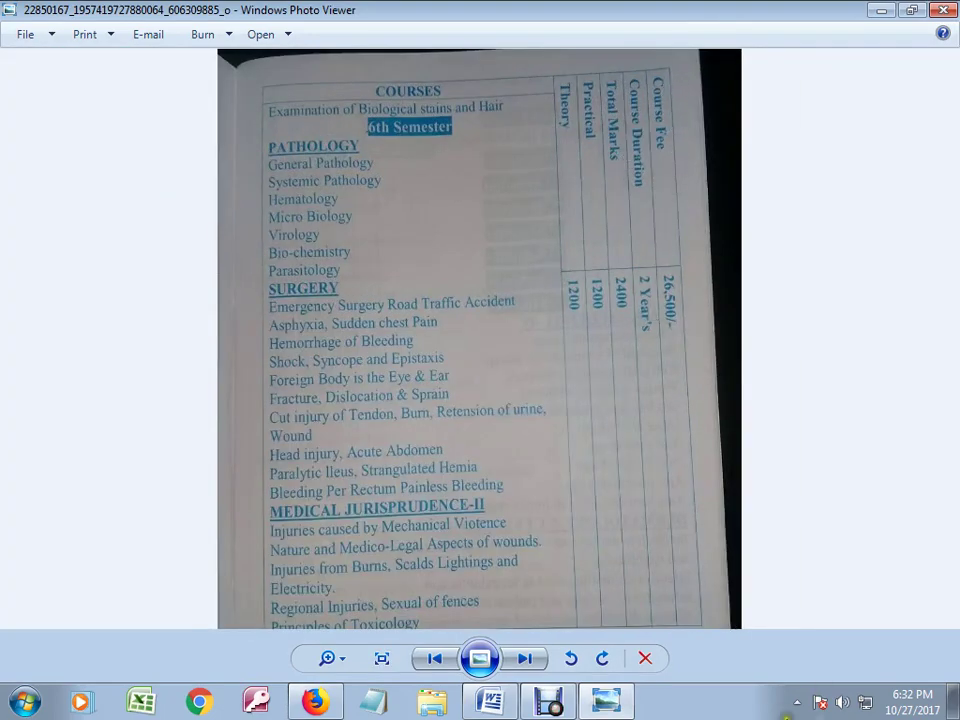
- Draw a horizontal border across the five tall right-hand columns, splitting them into two rows
{"action": "left_click", "coordinate": [490, 701]}
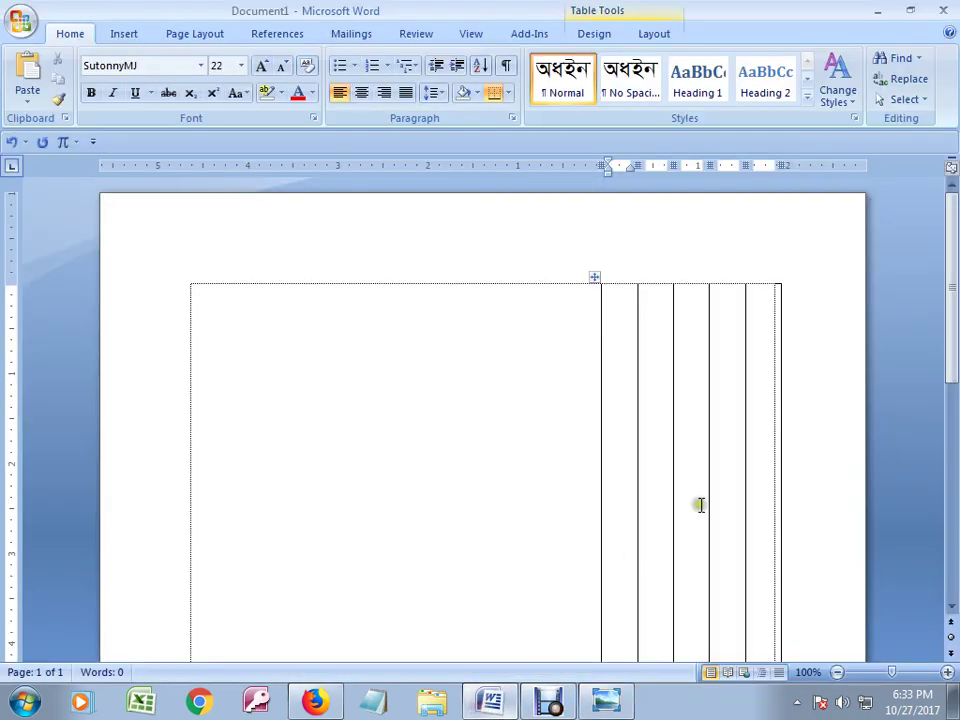
{"action": "scroll", "coordinate": [750, 360], "scroll_direction": "down", "scroll_amount": 1}
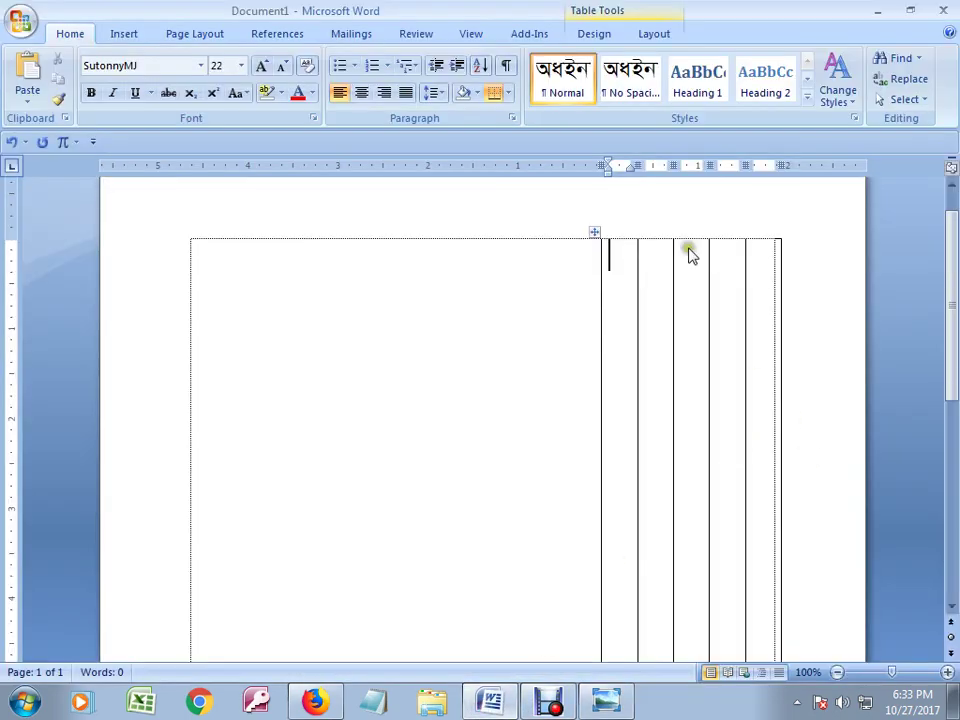
{"action": "left_click", "coordinate": [595, 36]}
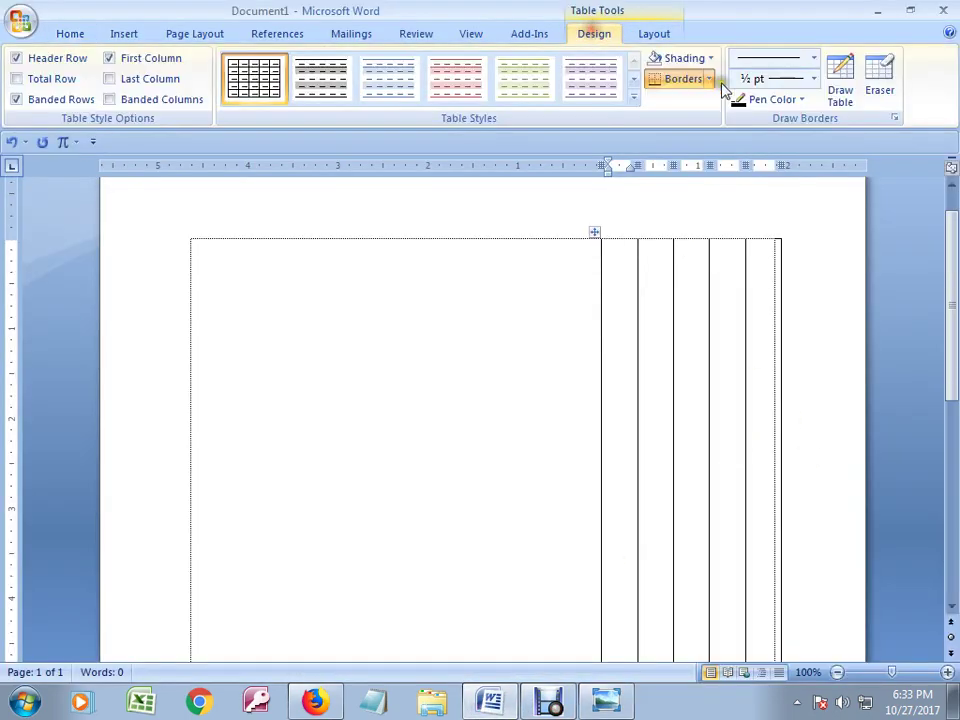
{"action": "left_click", "coordinate": [845, 108]}
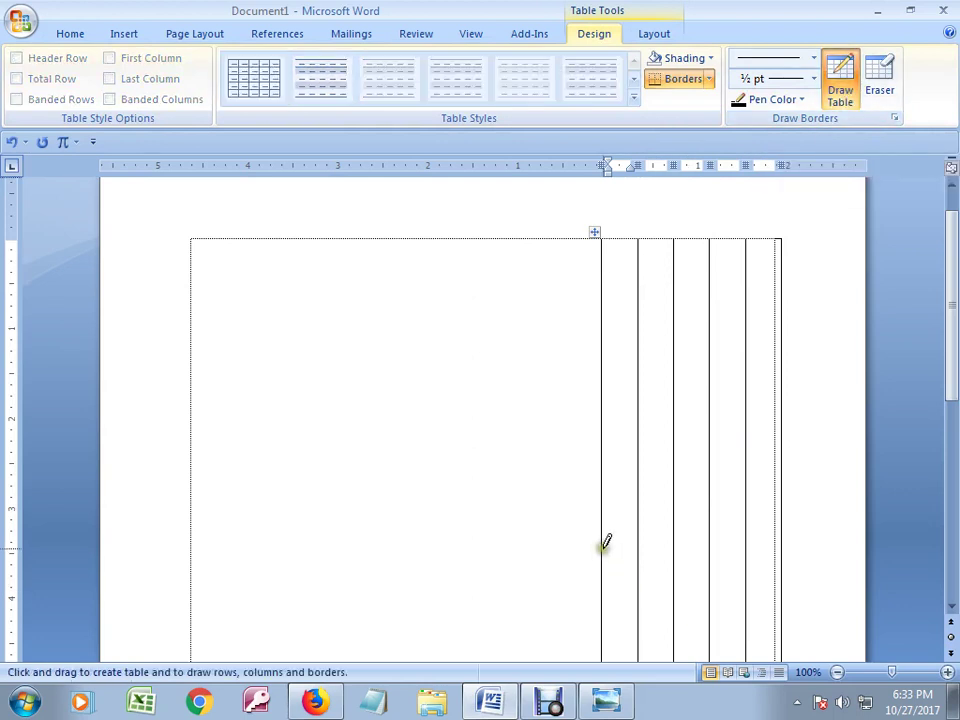
{"action": "left_click_drag", "start_coordinate": [602, 548], "coordinate": [780, 548]}
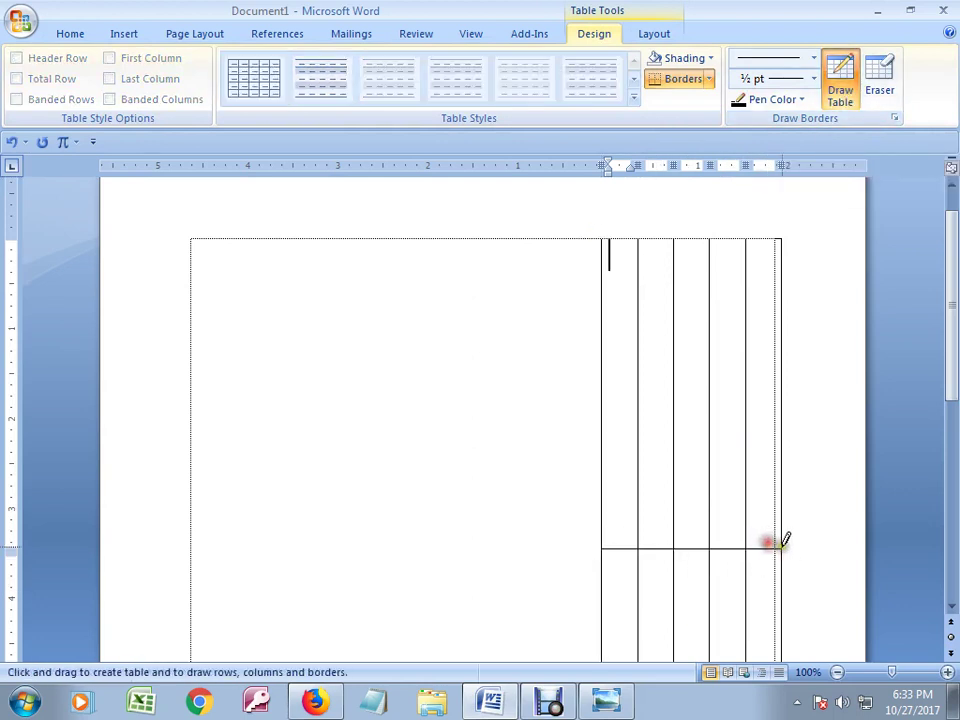
{"action": "key", "text": "Escape"}
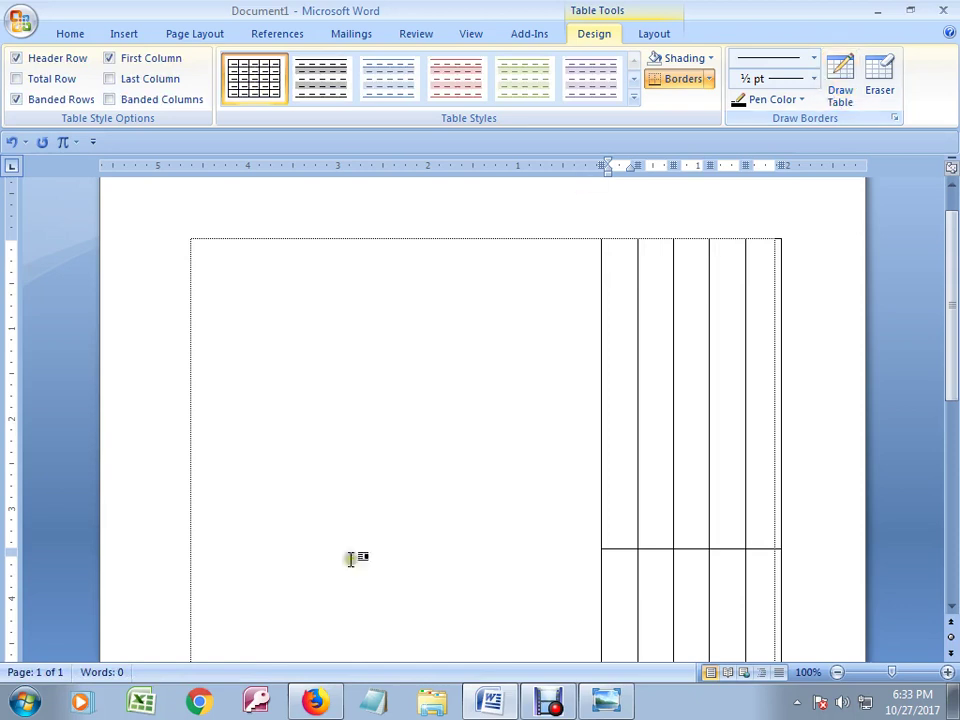
{"action": "left_click", "coordinate": [654, 33]}
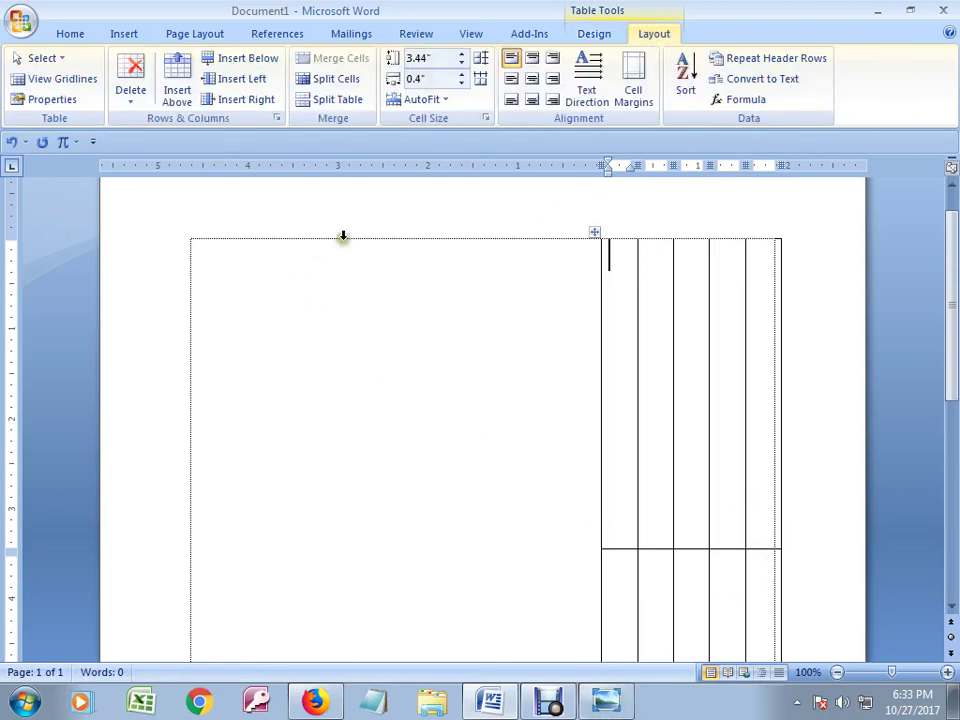
- Add four empty lines to the wide left cell, then remove one so the document stays one page
{"action": "left_click", "coordinate": [202, 258]}
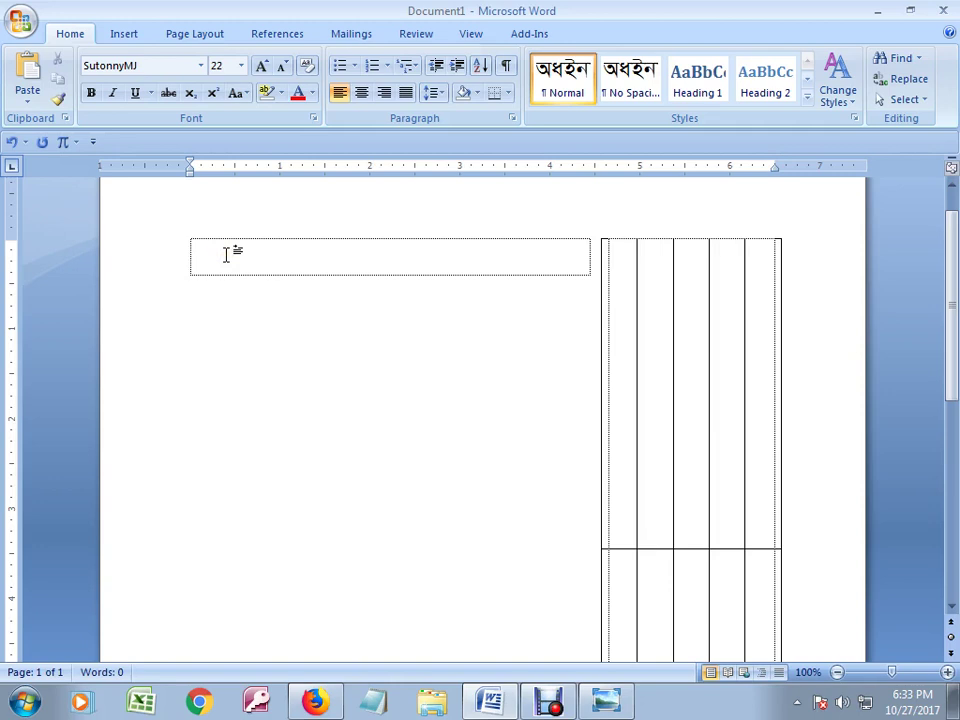
{"action": "key", "text": "Return"}
{"action": "key", "text": "Return"}
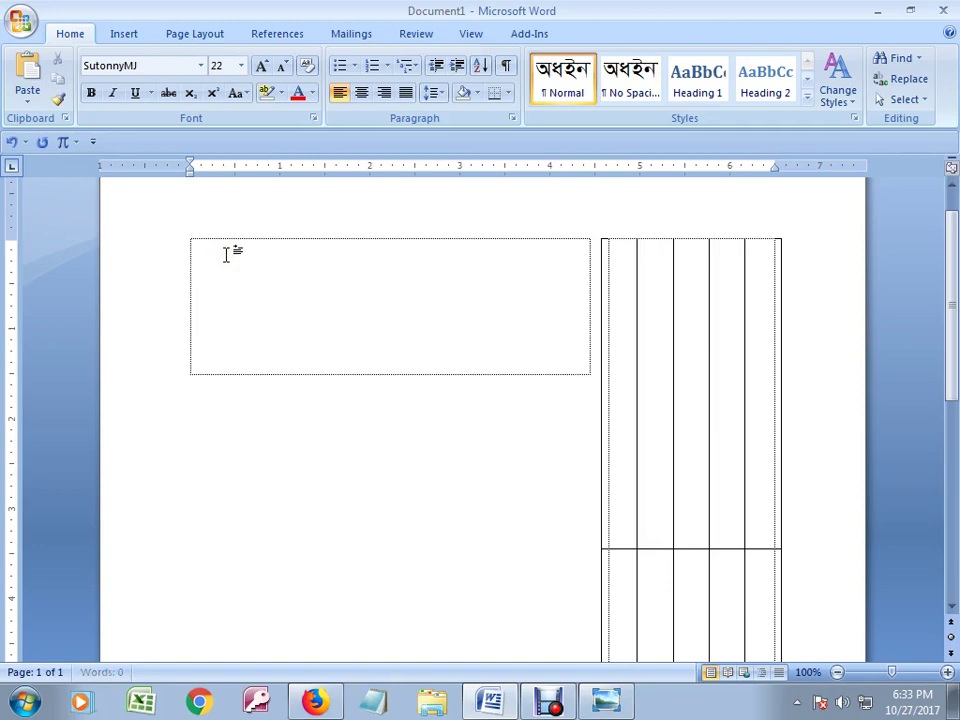
{"action": "key", "text": "Return"}
{"action": "key", "text": "Return"}
{"action": "scroll", "coordinate": [354, 505], "scroll_direction": "down", "scroll_amount": 2}
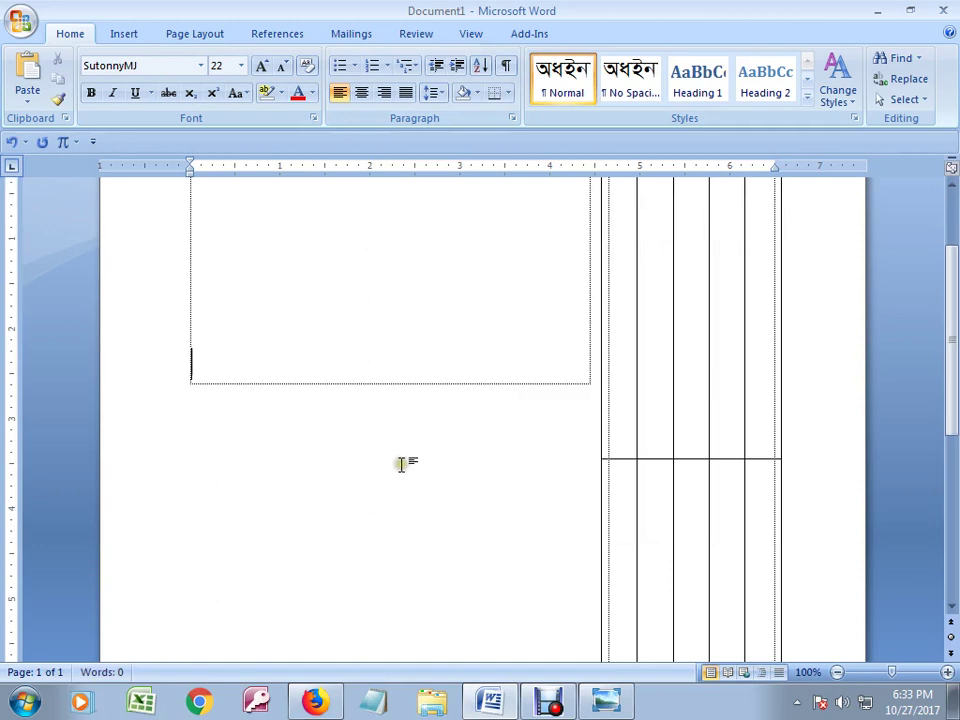
{"action": "key", "text": "Return"}
{"action": "key", "text": "Return"}
{"action": "key", "text": "Return"}
{"action": "key", "text": "Return"}
{"action": "key", "text": "Return"}
{"action": "key", "text": "Return"}
{"action": "key", "text": "Return"}
{"action": "key", "text": "Return"}
{"action": "key", "text": "Return"}
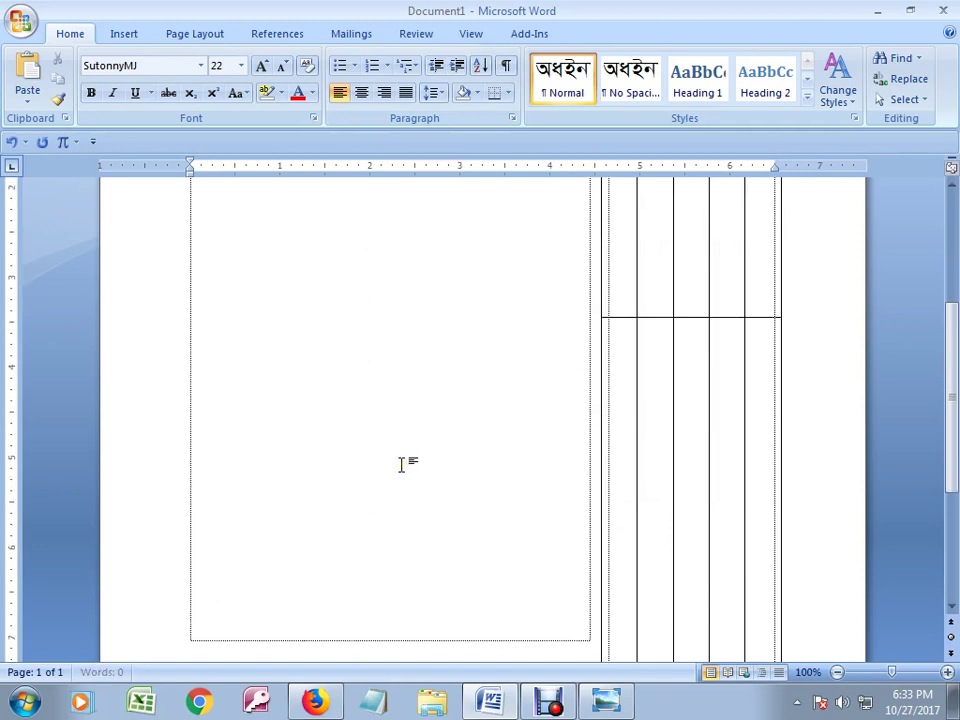
{"action": "key", "text": "Return"}
{"action": "key", "text": "Return"}
{"action": "key", "text": "Return"}
{"action": "key", "text": "Return"}
{"action": "key", "text": "BackSpace"}
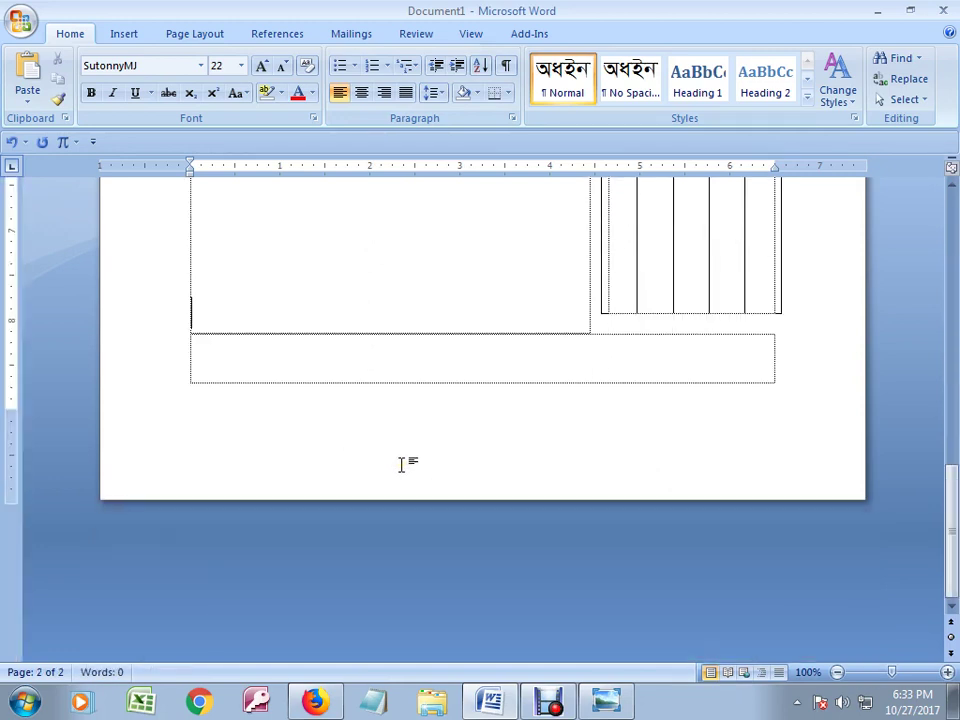
{"action": "scroll", "coordinate": [349, 544], "scroll_direction": "up", "scroll_amount": 15}
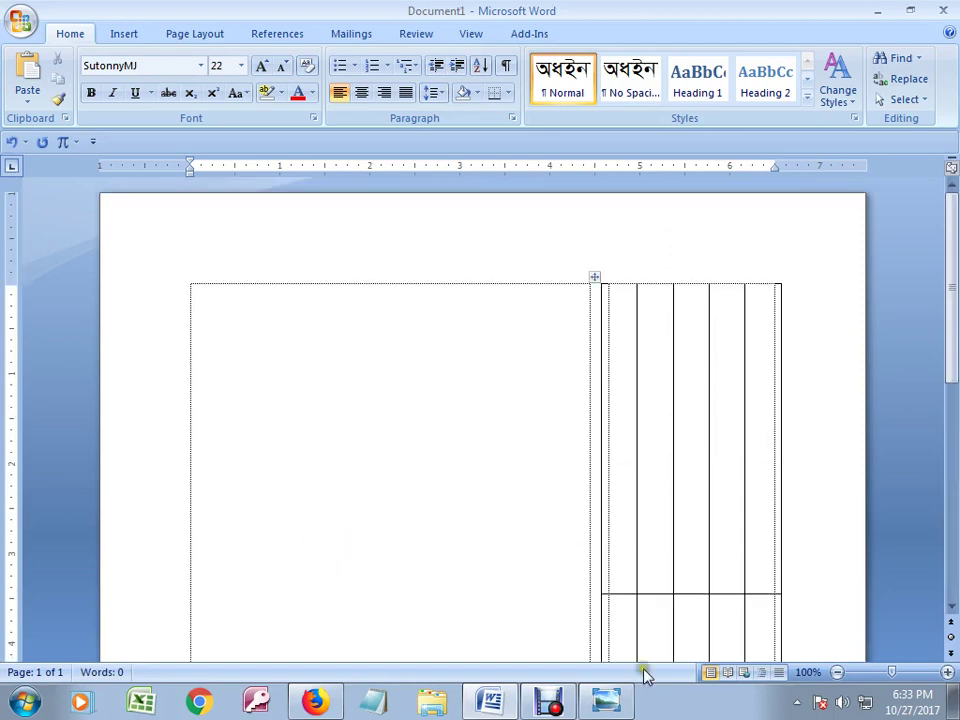
{"action": "left_click", "coordinate": [605, 700]}
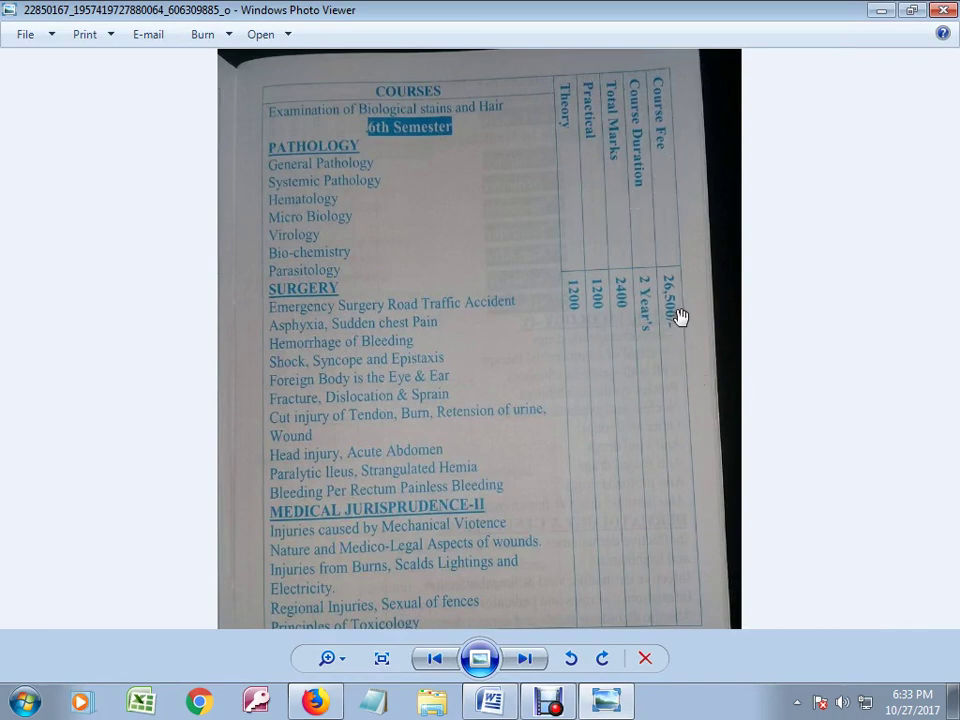
- Set the top-right column cell to Cambria (Headings) with vertical text direction
{"action": "left_click", "coordinate": [489, 700]}
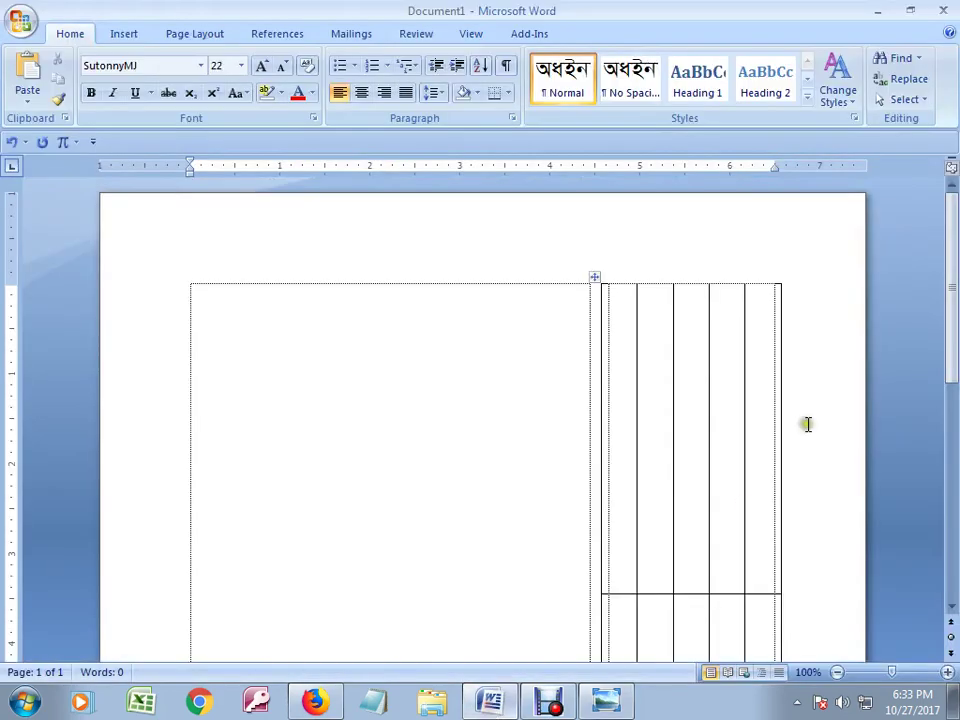
{"action": "left_click", "coordinate": [757, 308]}
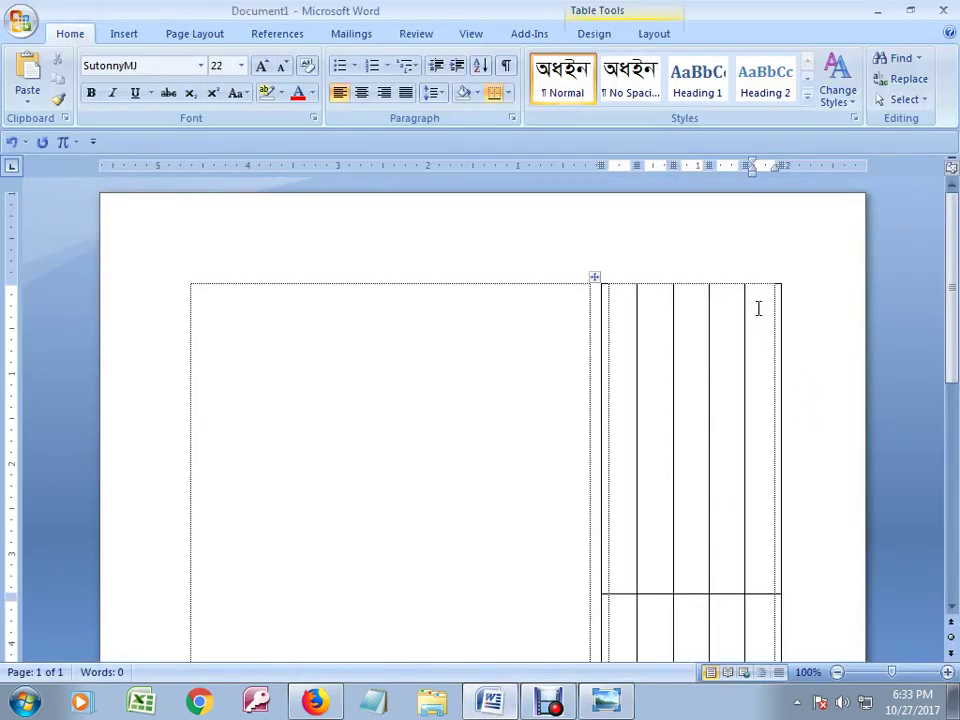
{"action": "type", "text": "পড়"}
{"action": "key", "text": "BackSpace"}
{"action": "key", "text": "BackSpace"}
{"action": "left_click", "coordinate": [200, 66]}
{"action": "left_click", "coordinate": [110, 101]}
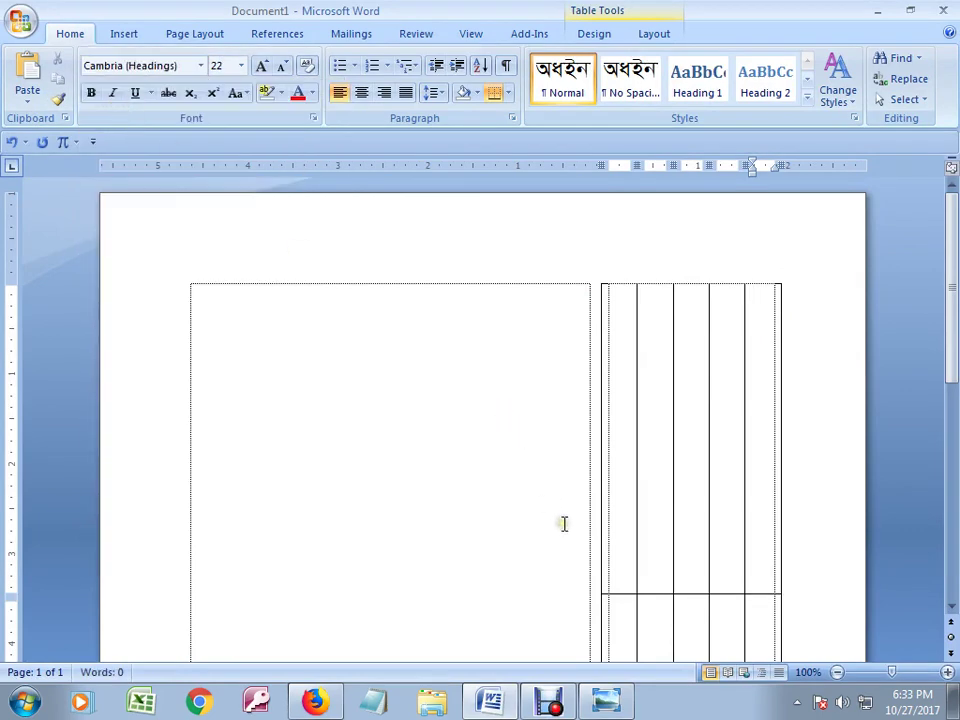
{"action": "type", "text": "cours"}
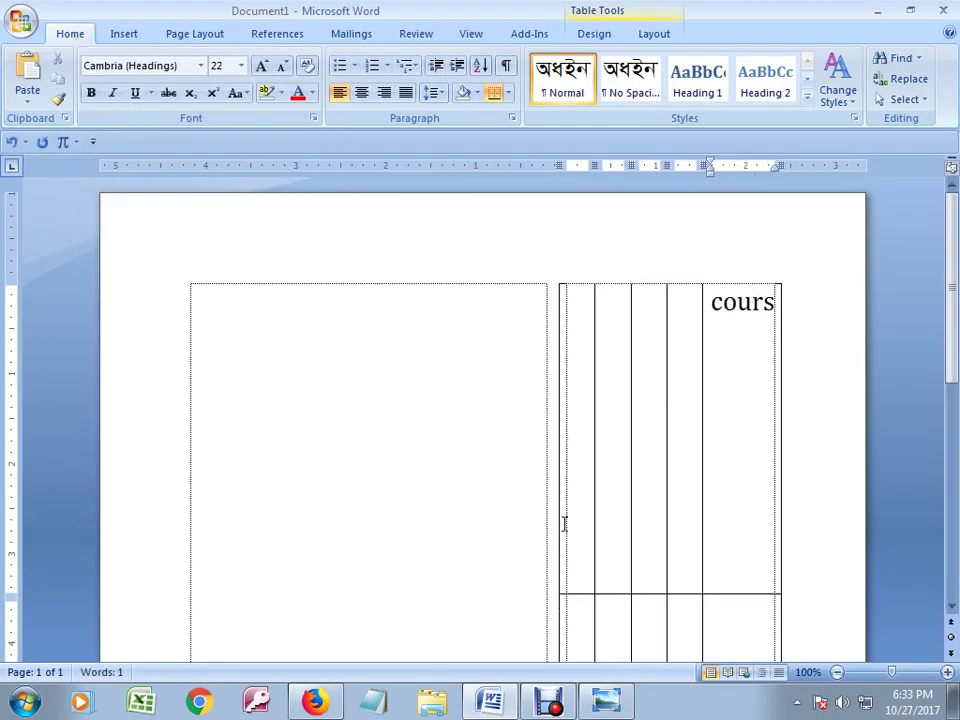
{"action": "key", "text": "BackSpace"}
{"action": "key", "text": "BackSpace"}
{"action": "key", "text": "BackSpace"}
{"action": "key", "text": "BackSpace"}
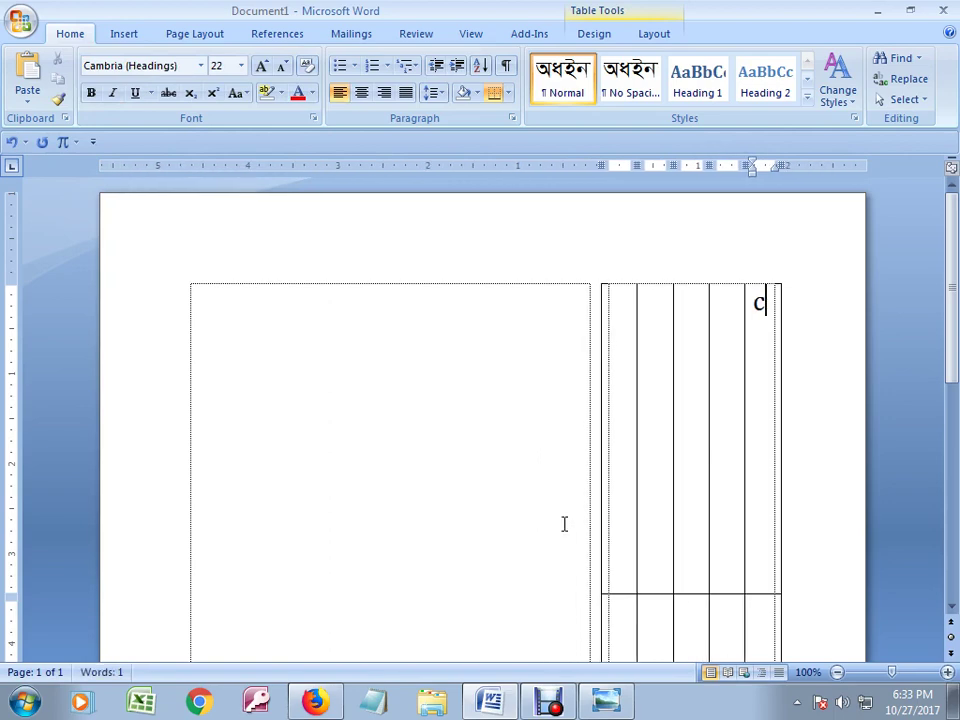
{"action": "key", "text": "BackSpace"}
{"action": "left_click", "coordinate": [650, 38]}
{"action": "left_click", "coordinate": [588, 66]}
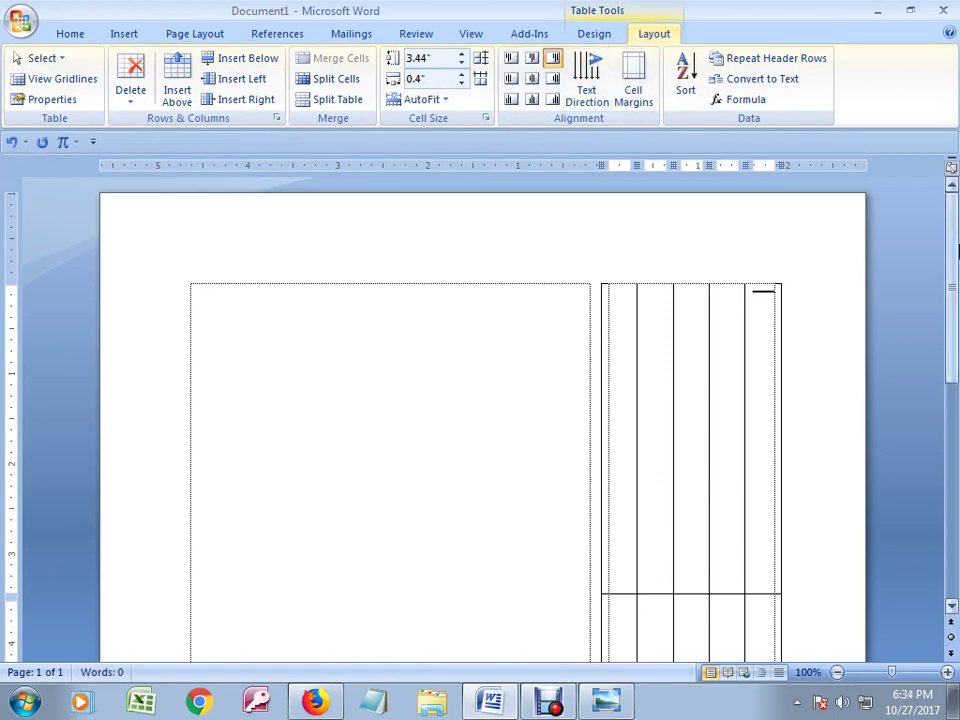
- Type 'Course fee' in the top cell and enter the fee 26500/ vertically beneath it
{"action": "type", "text": "Cpoi"}
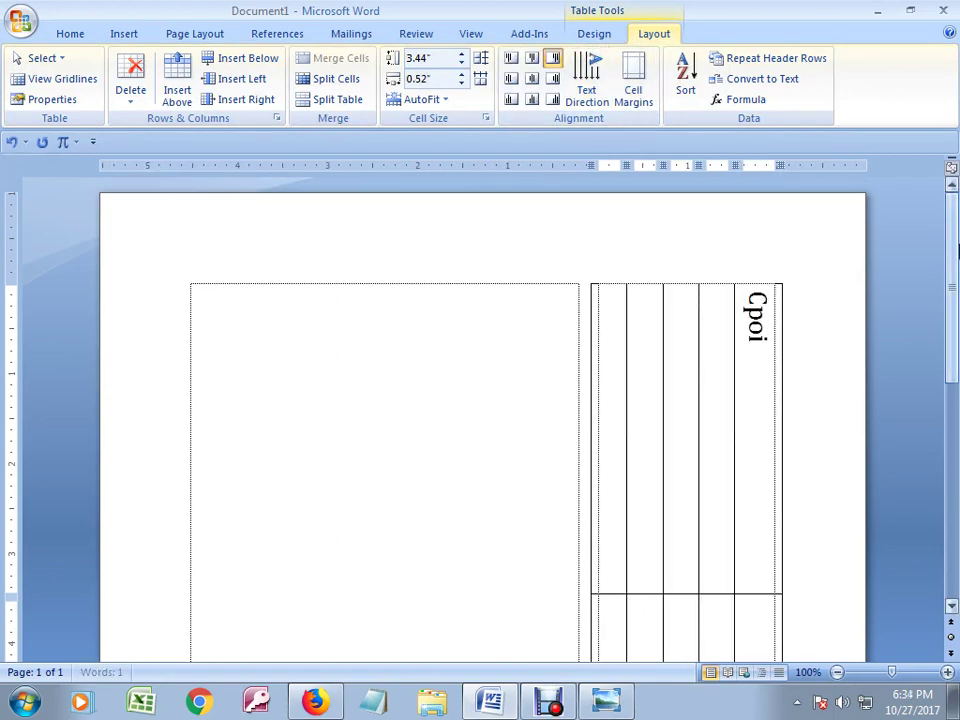
{"action": "key", "text": "BackSpace"}
{"action": "key", "text": "BackSpace"}
{"action": "key", "text": "BackSpace"}
{"action": "type", "text": "ourse fee"}
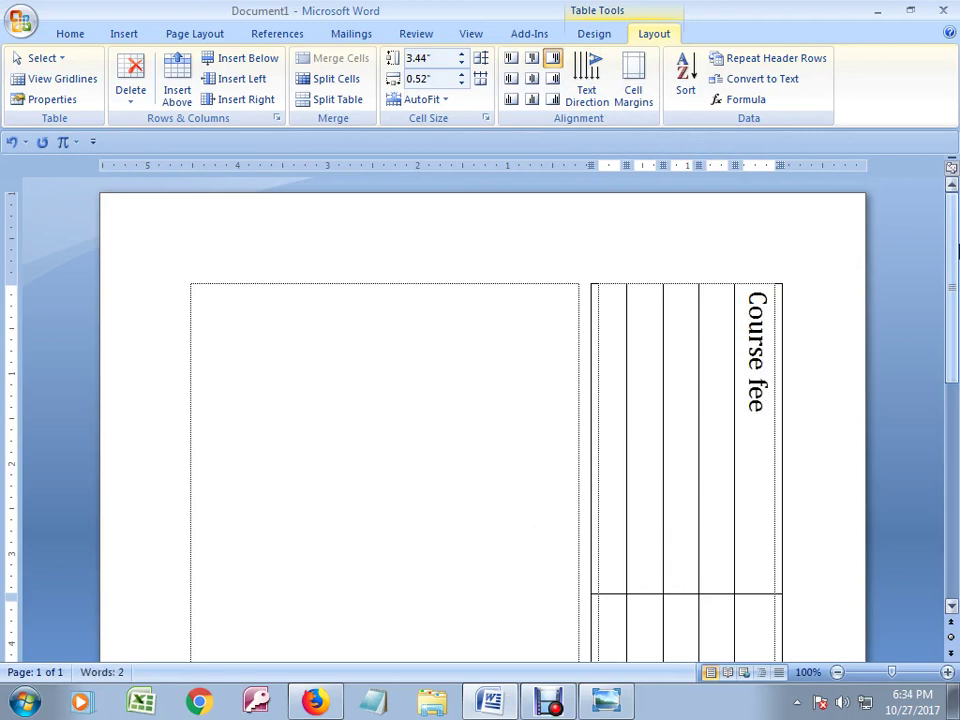
{"action": "scroll", "coordinate": [750, 416], "scroll_direction": "down", "scroll_amount": 3}
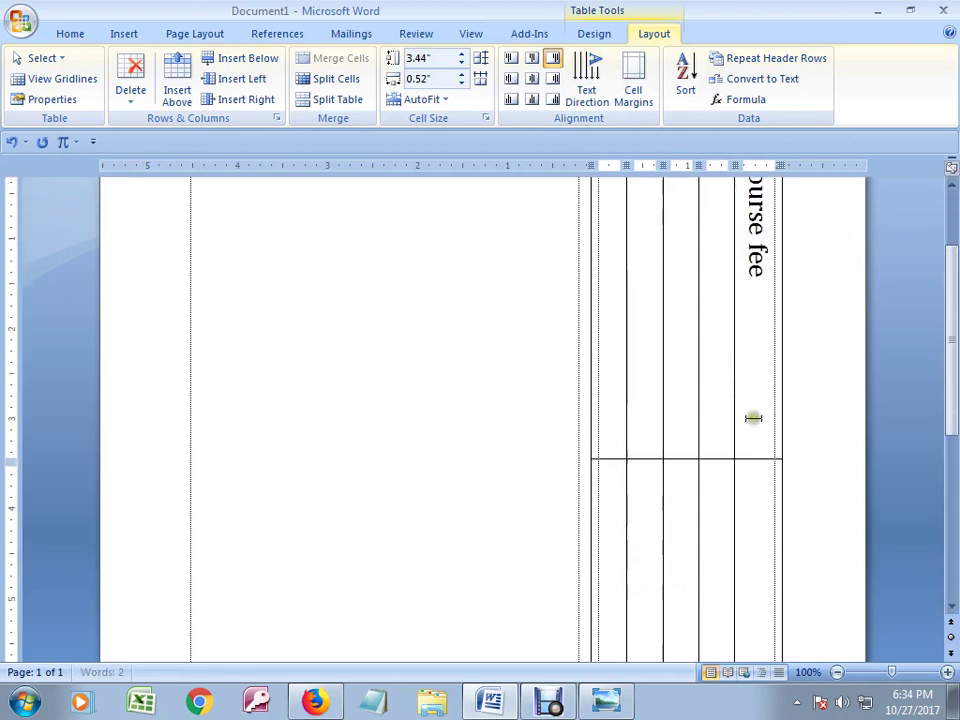
{"action": "left_click", "coordinate": [733, 500]}
{"action": "left_click", "coordinate": [762, 503]}
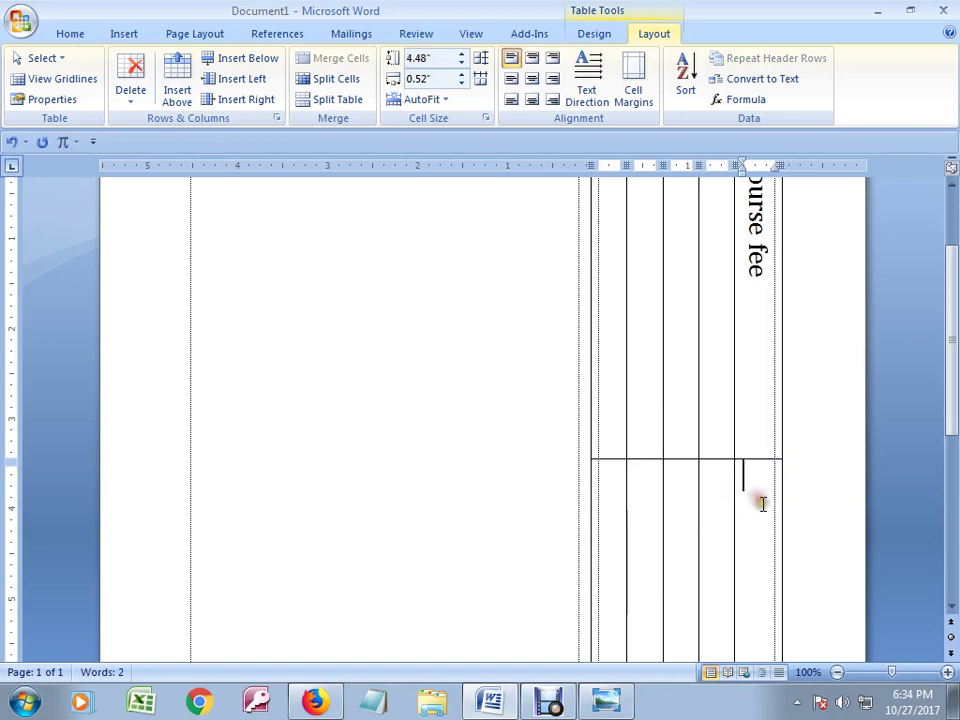
{"action": "left_click", "coordinate": [595, 92]}
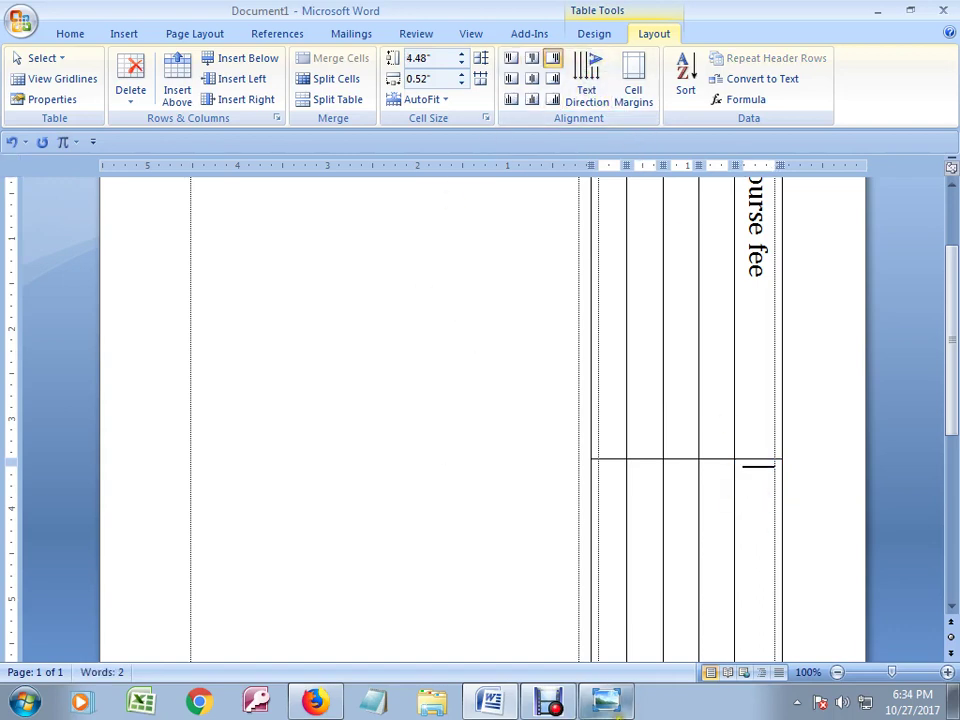
{"action": "type", "text": "S"}
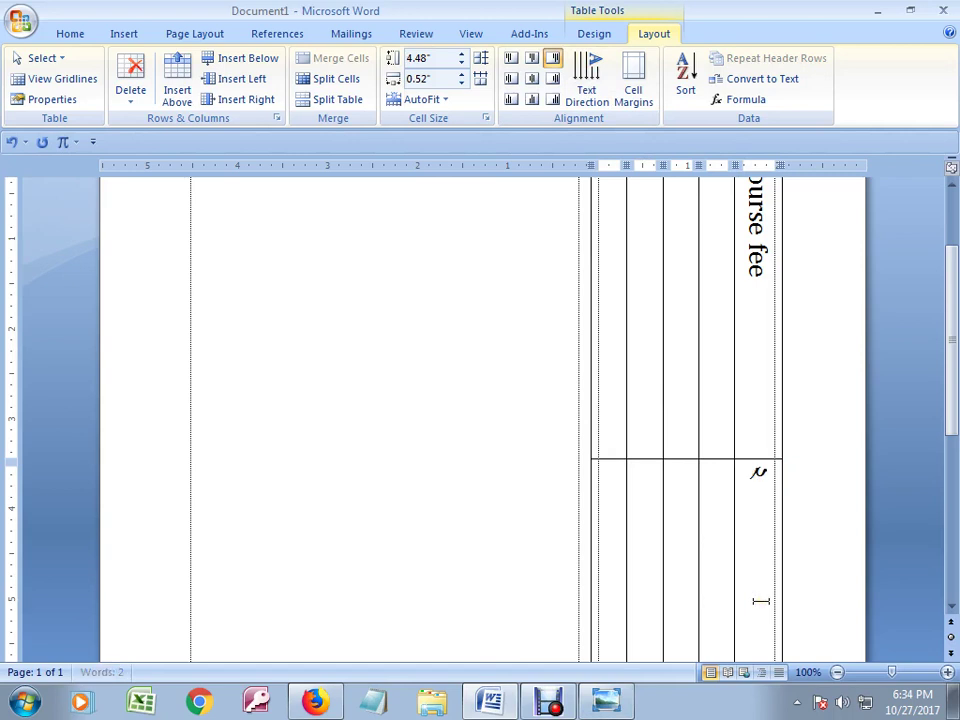
{"action": "type", "text": "s"}
- Make the empty header cell beside Course fee vertical, then check the course table photo
{"action": "scroll", "coordinate": [760, 600], "scroll_direction": "up", "scroll_amount": 3}
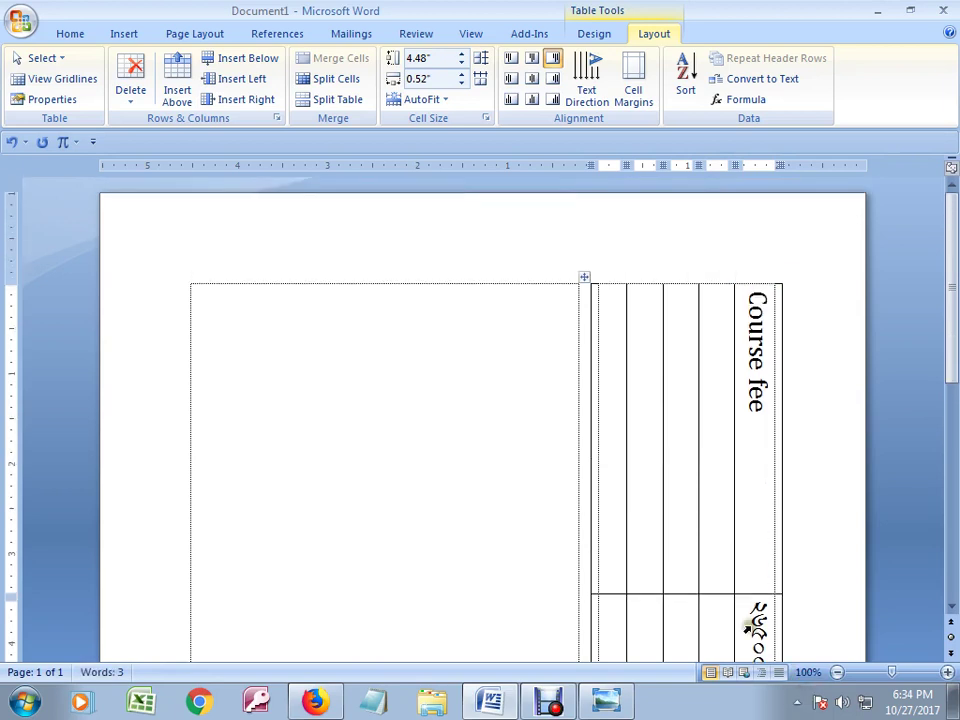
{"action": "left_click", "coordinate": [719, 330]}
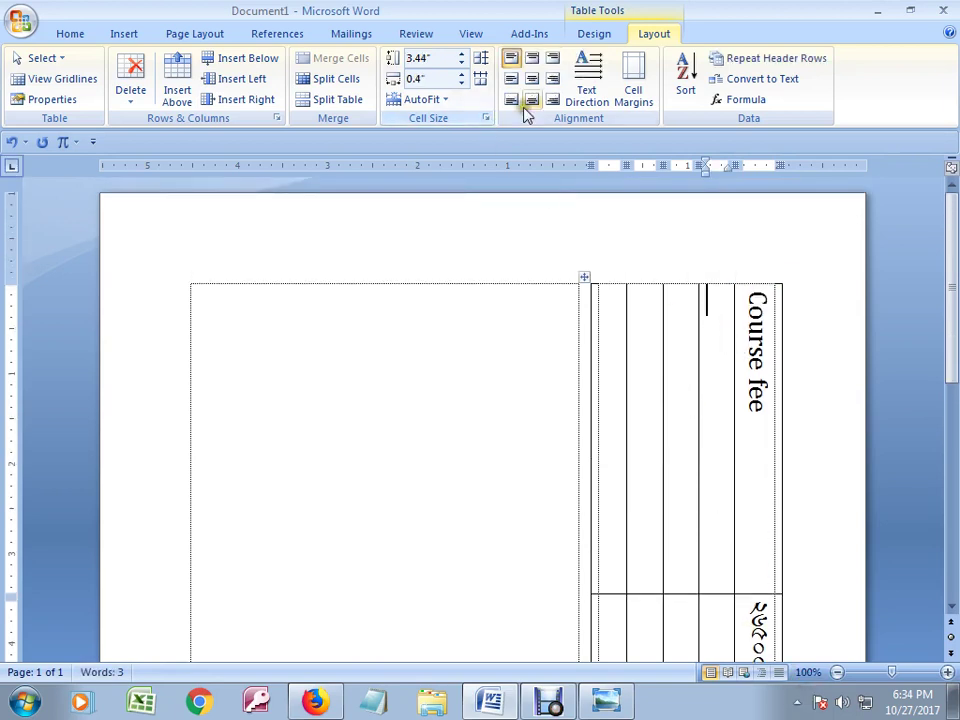
{"action": "left_click", "coordinate": [583, 92]}
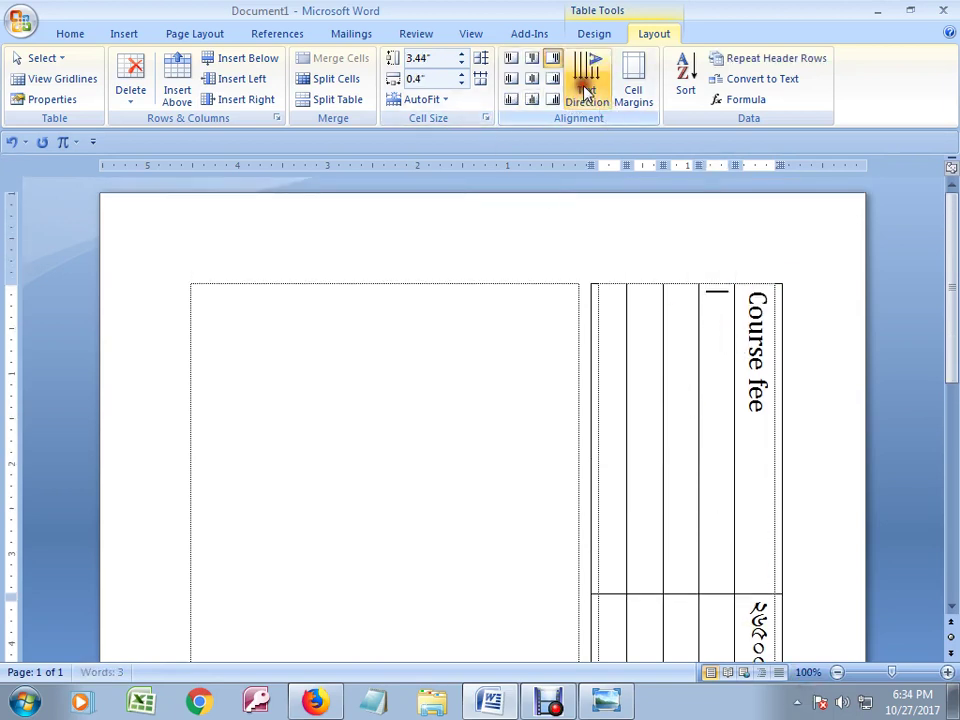
{"action": "left_click", "coordinate": [606, 700]}
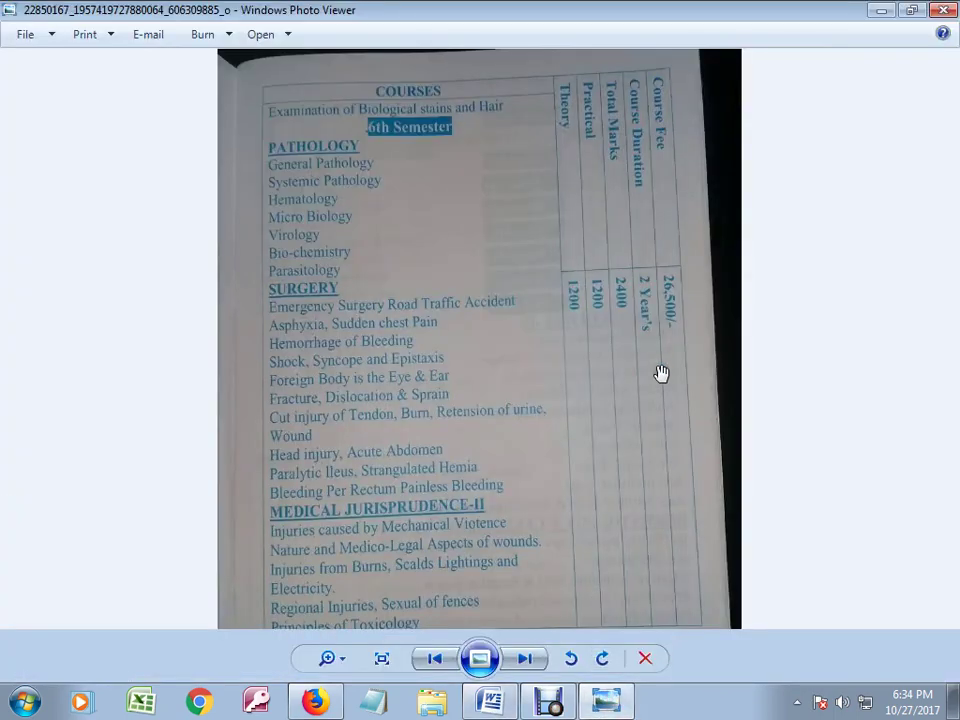
{"action": "left_click", "coordinate": [606, 699]}
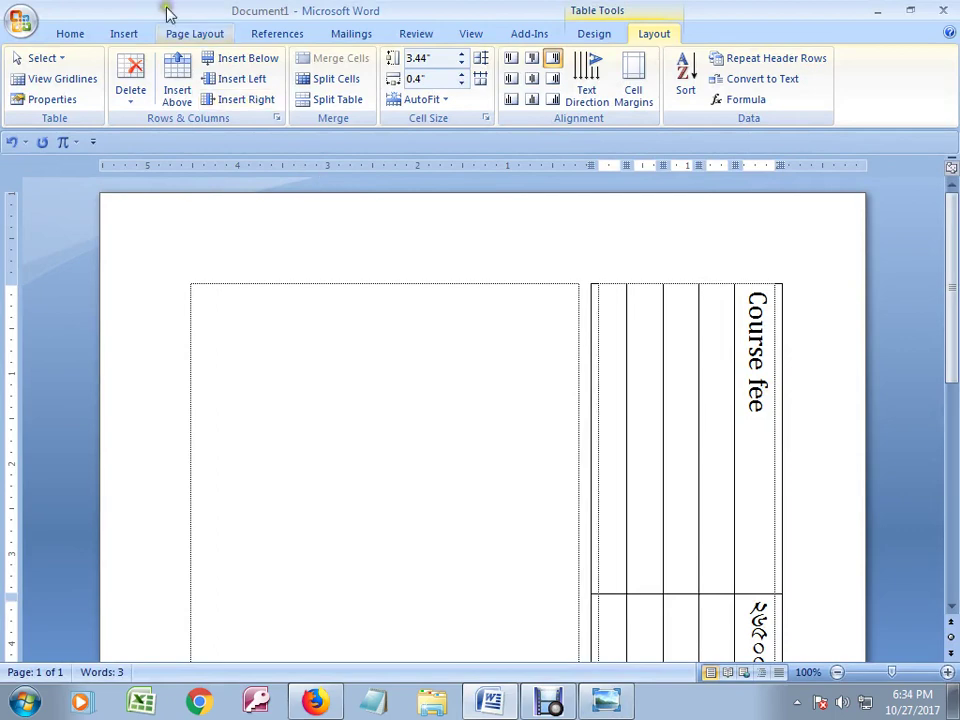
- Type 'Course Duration' in Cambria (Headings) in the next header cell
{"action": "left_click", "coordinate": [69, 33]}
{"action": "left_click", "coordinate": [201, 66]}
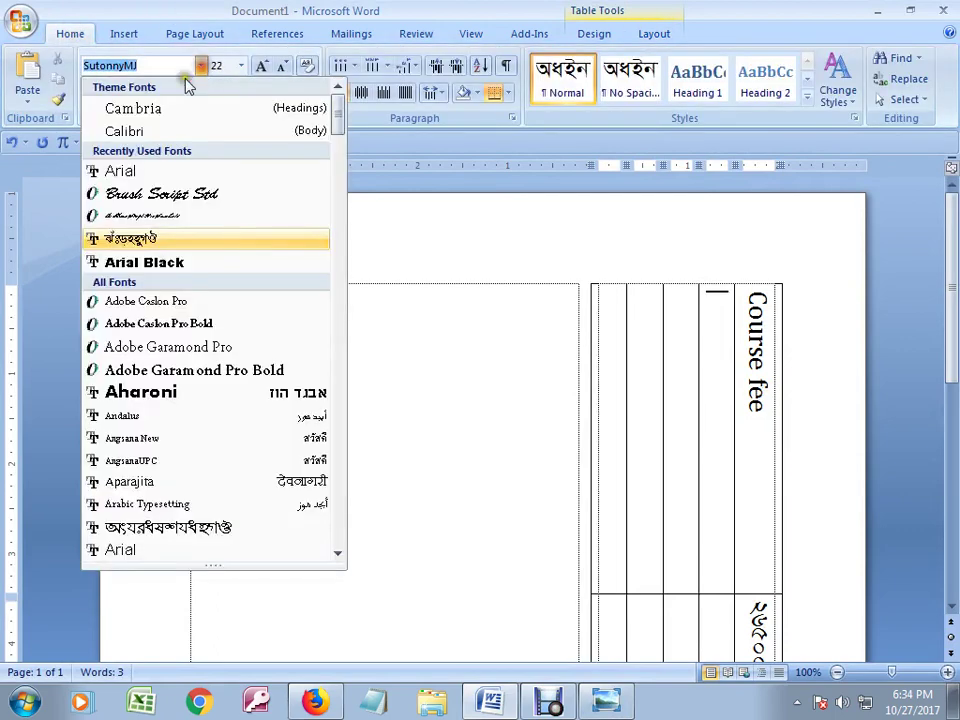
{"action": "left_click", "coordinate": [125, 104]}
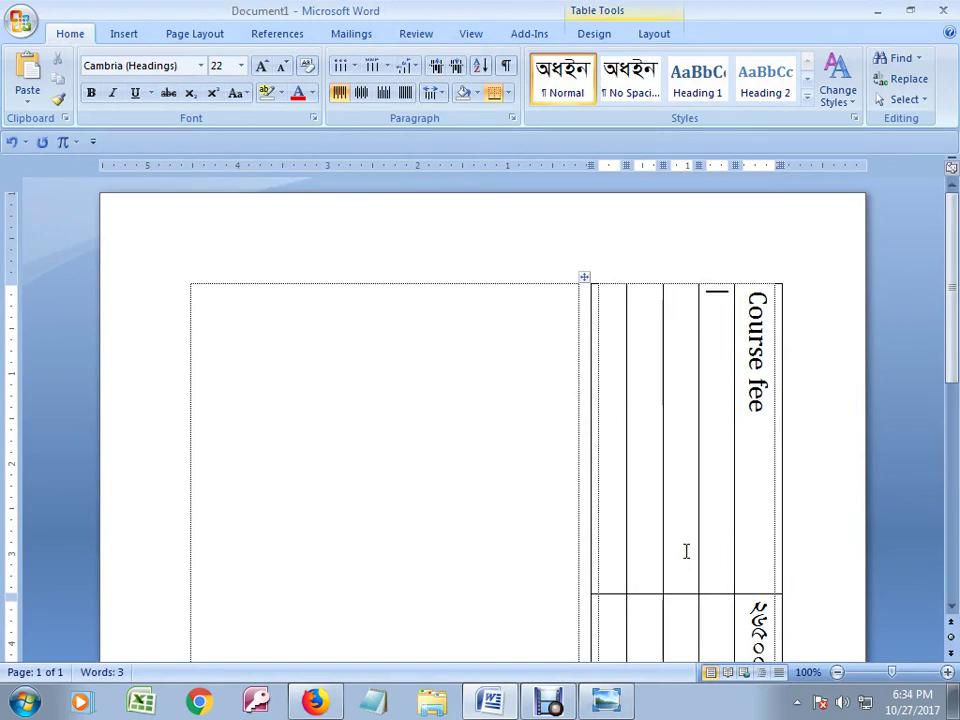
{"action": "type", "text": "%0"}
{"action": "key", "text": "BackSpace"}
{"action": "key", "text": "BackSpace"}
{"action": "type", "text": "Co"}
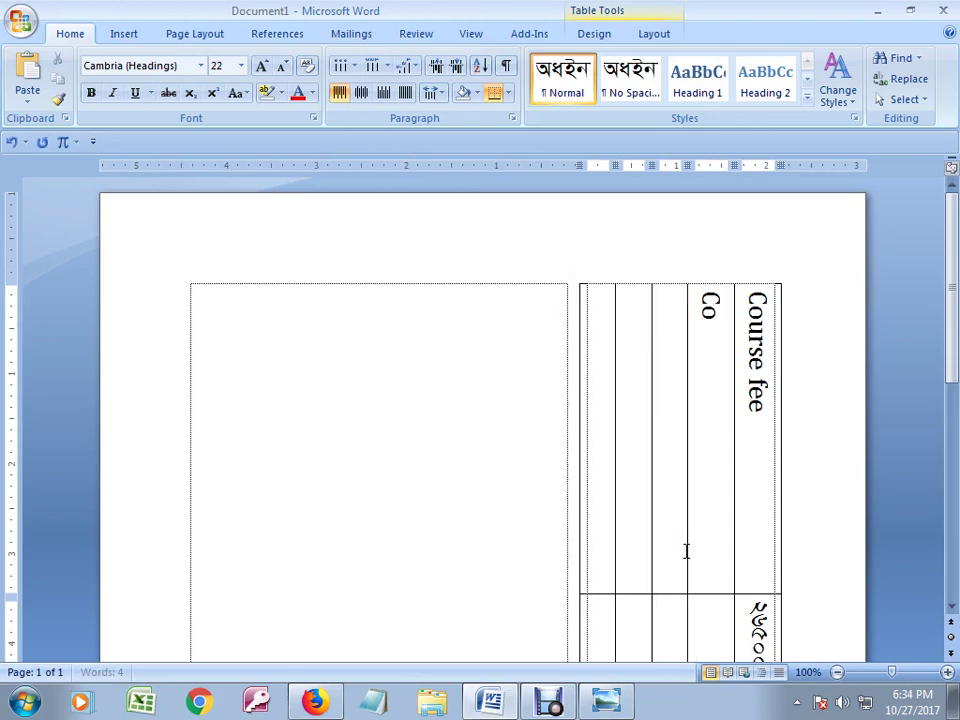
{"action": "type", "text": "urse Dui"}
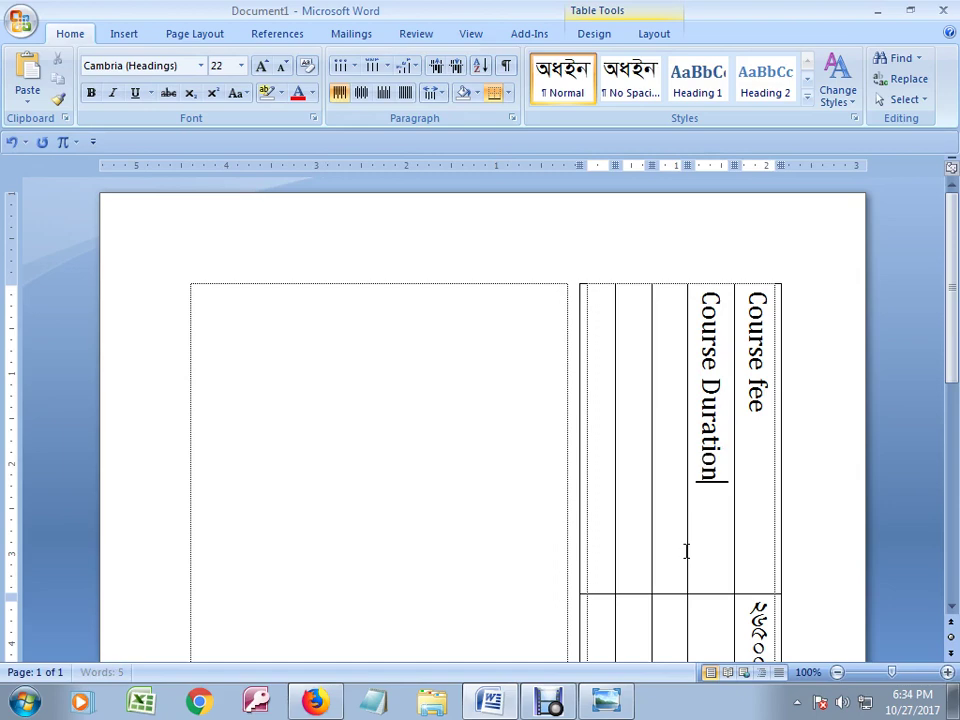
{"action": "scroll", "coordinate": [620, 540], "scroll_direction": "down", "scroll_amount": 1}
- Enter '2 year' in Cambria (Headings) with vertical text in the cell below Course Duration
{"action": "left_click", "coordinate": [720, 578]}
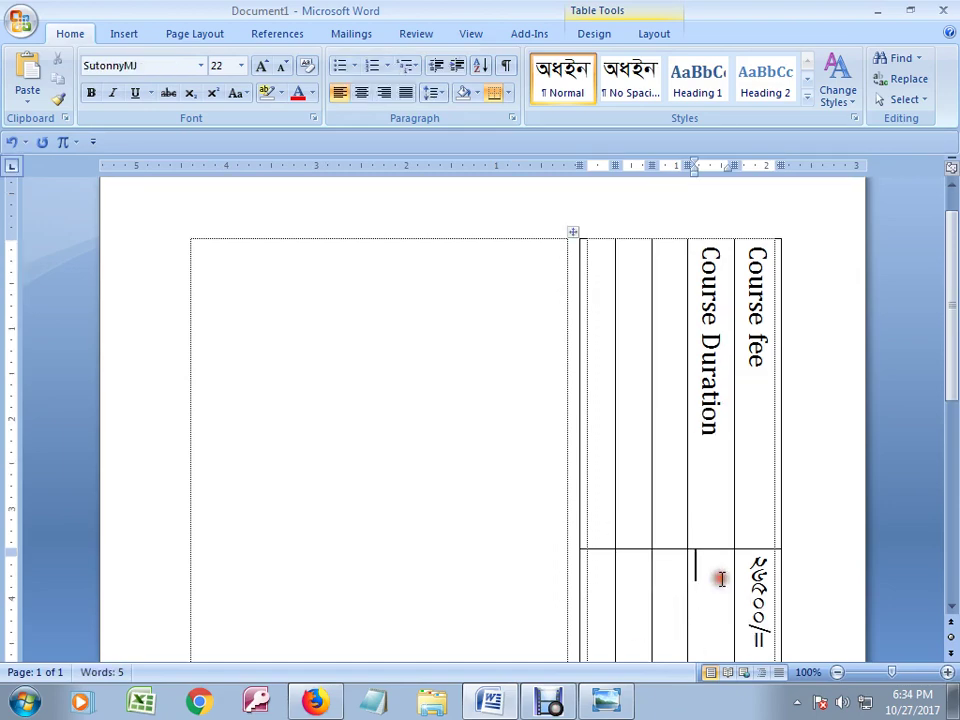
{"action": "left_click", "coordinate": [198, 66]}
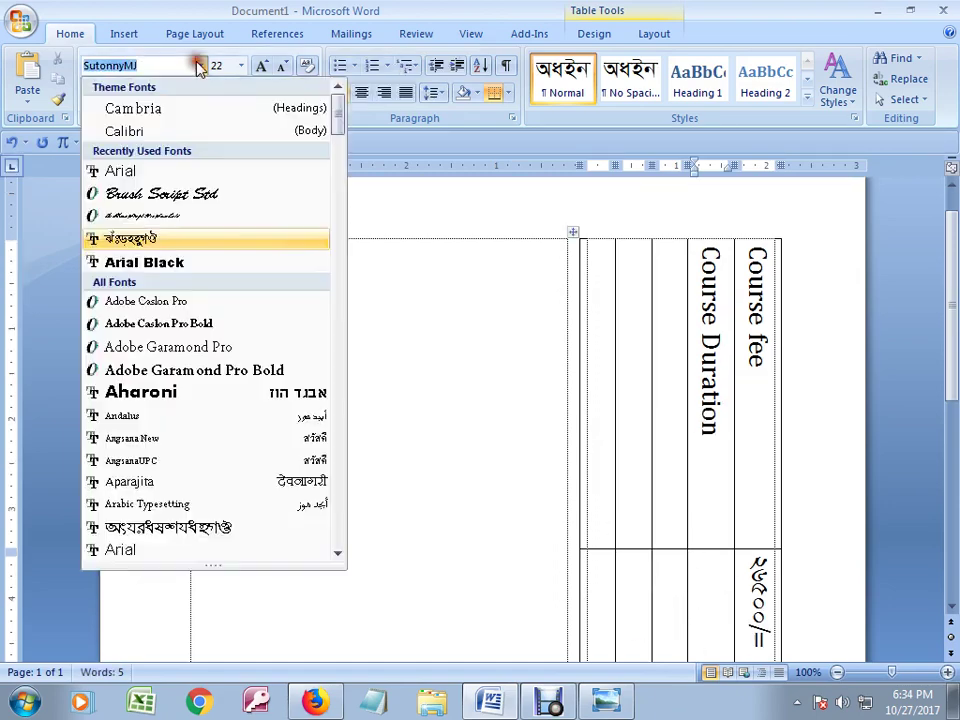
{"action": "left_click", "coordinate": [169, 107]}
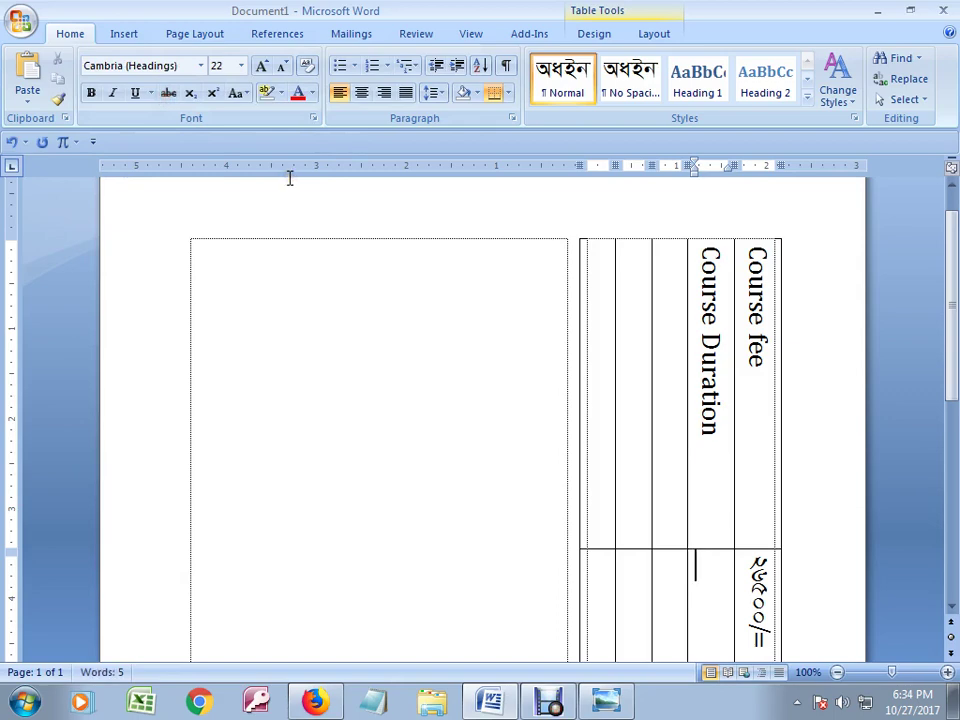
{"action": "type", "text": "2"}
{"action": "left_click", "coordinate": [654, 33]}
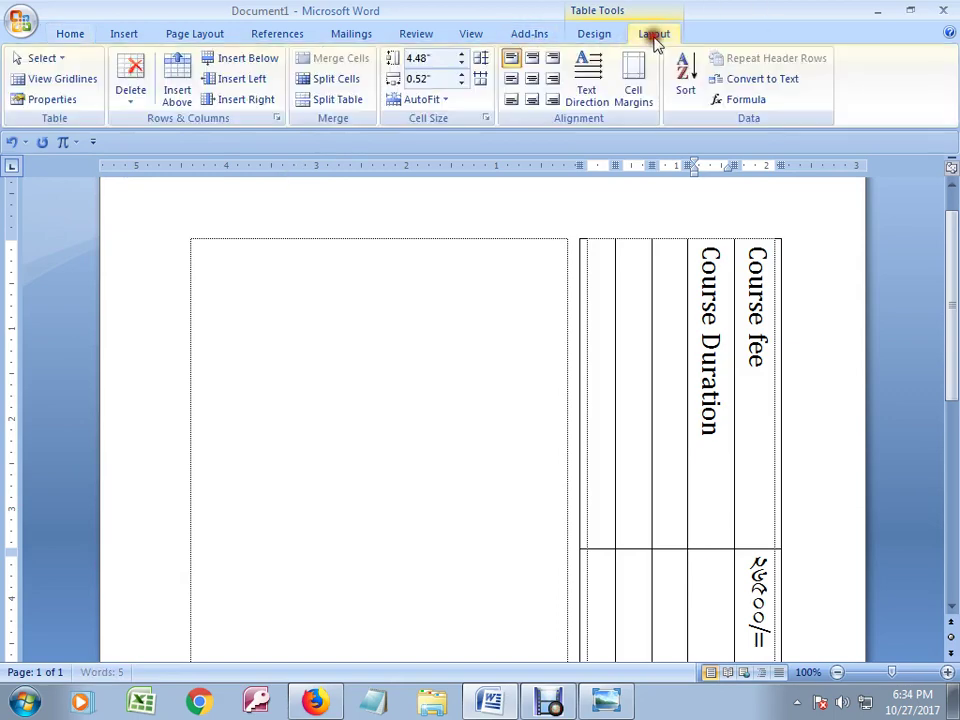
{"action": "left_click", "coordinate": [582, 86]}
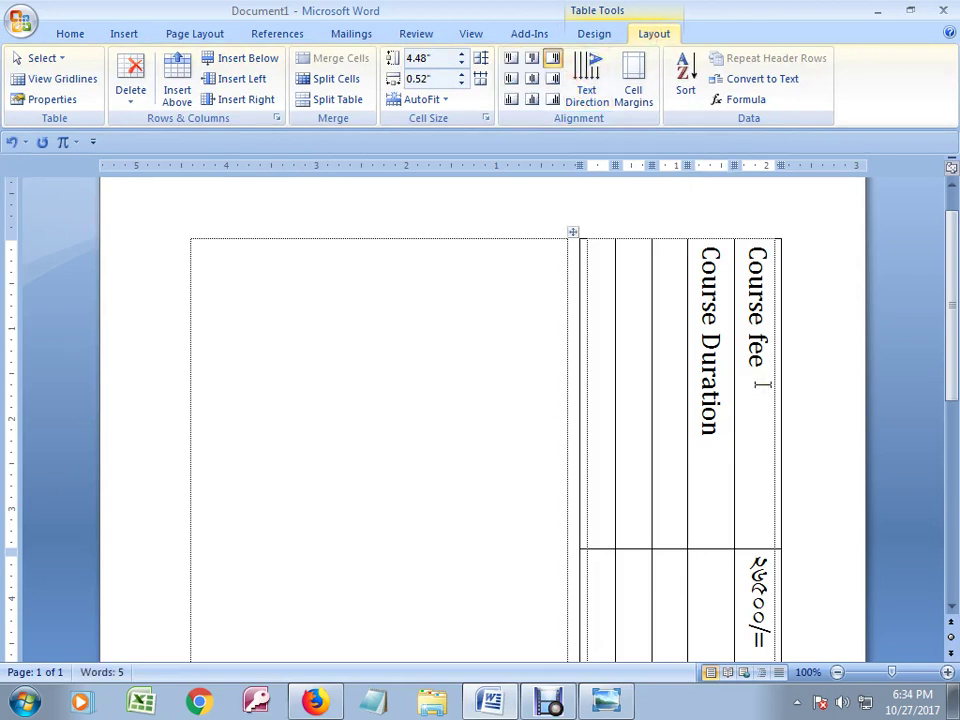
{"action": "type", "text": "2year"}
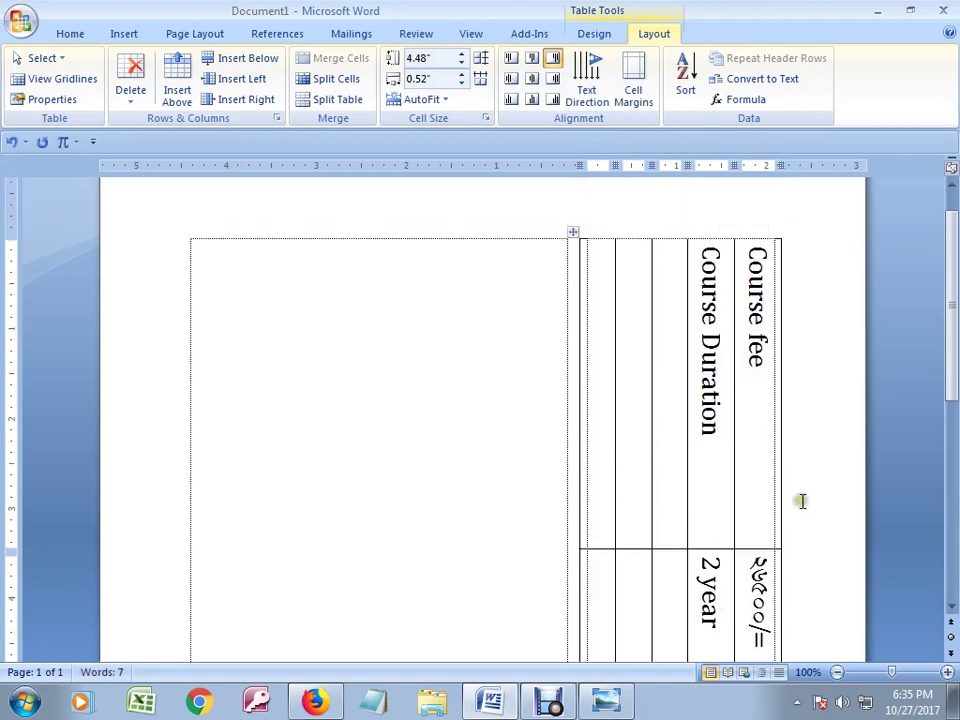
{"action": "left_click", "coordinate": [607, 701]}
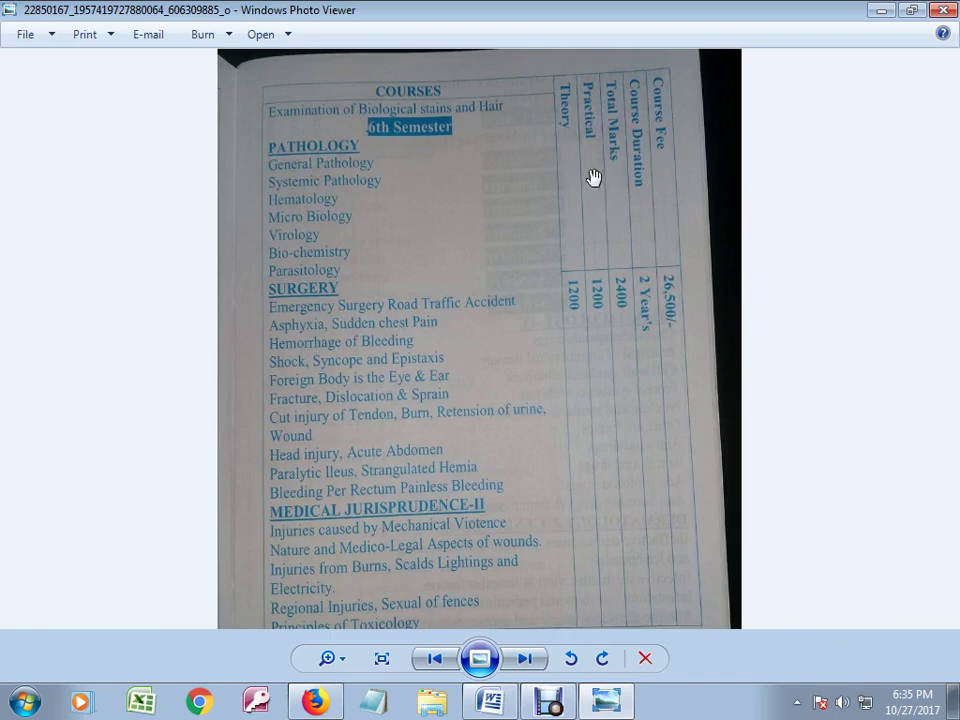
{"action": "left_click", "coordinate": [882, 12]}
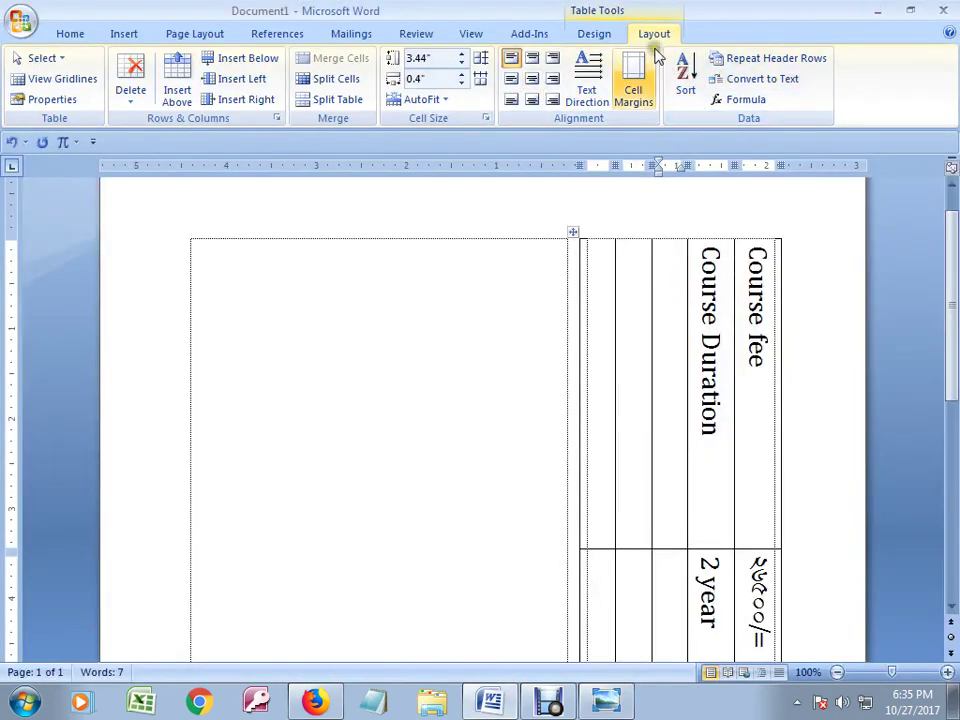
- Type 'Total Marks' vertically in Cambria (Headings) in the next header cell
{"action": "left_click", "coordinate": [586, 95]}
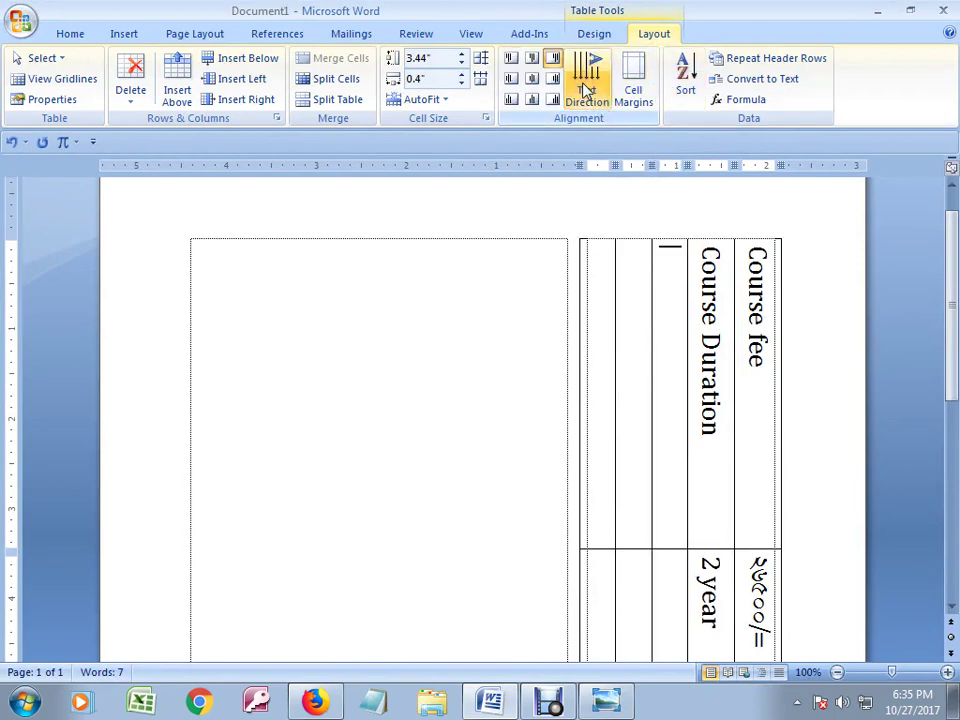
{"action": "left_click", "coordinate": [70, 33]}
{"action": "left_click", "coordinate": [200, 66]}
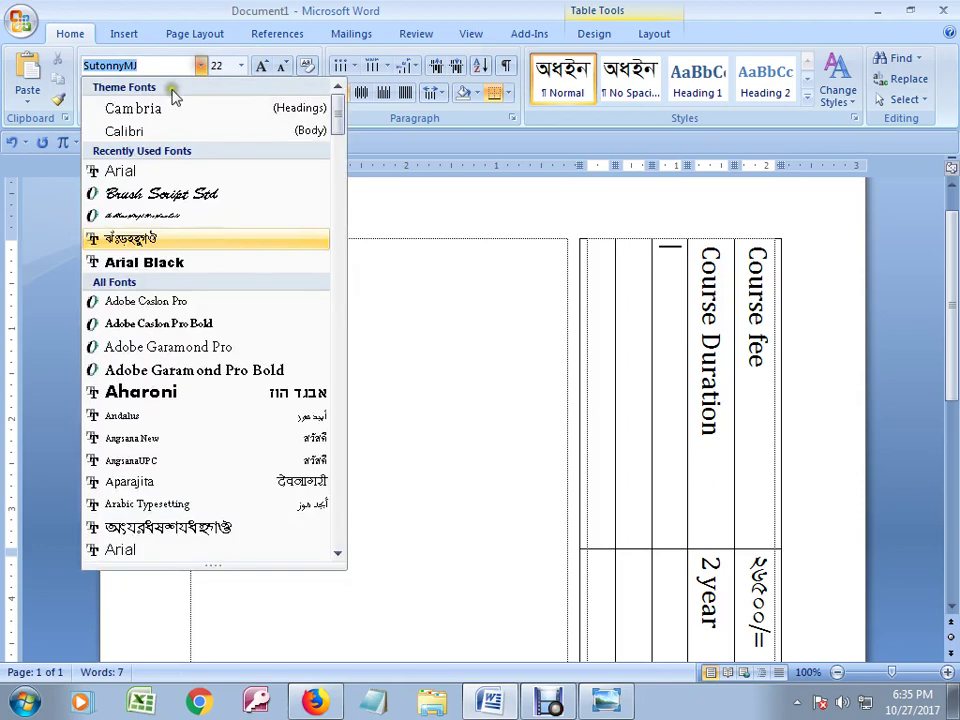
{"action": "left_click", "coordinate": [166, 101]}
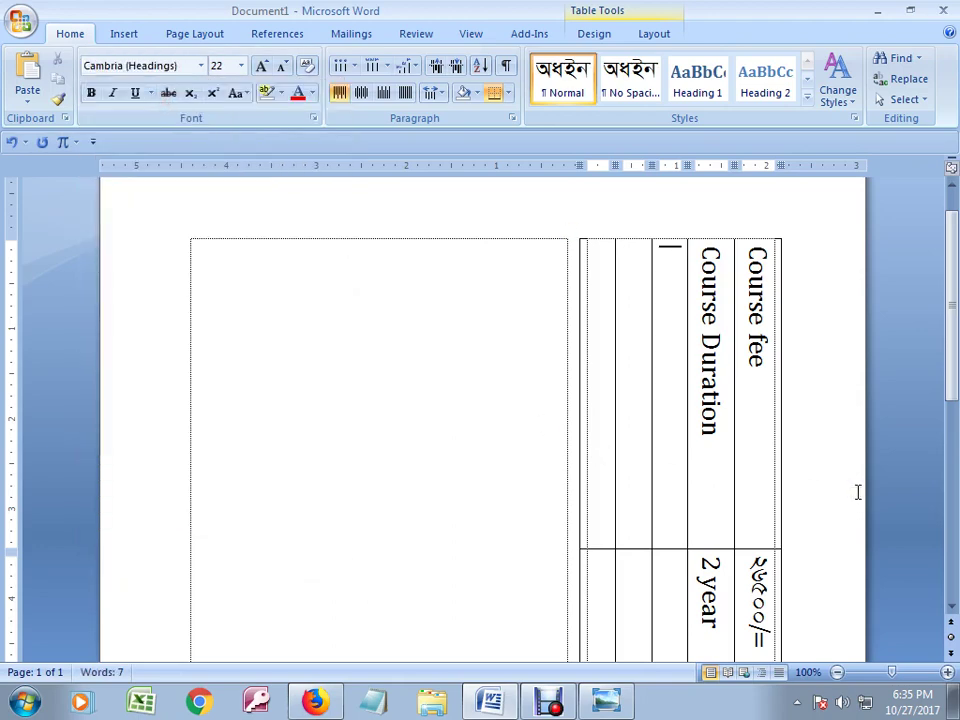
{"action": "type", "text": "Total Marks"}
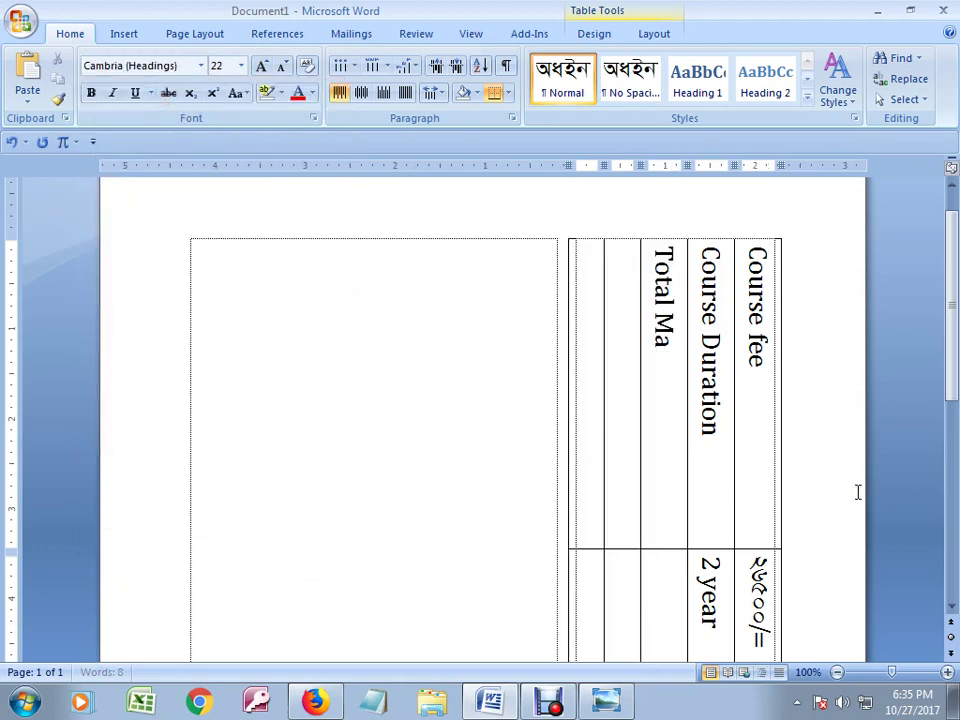
- Enter 200 in Bengali digits in the cell below Total Marks
{"action": "left_click", "coordinate": [645, 580]}
{"action": "left_click", "coordinate": [640, 36]}
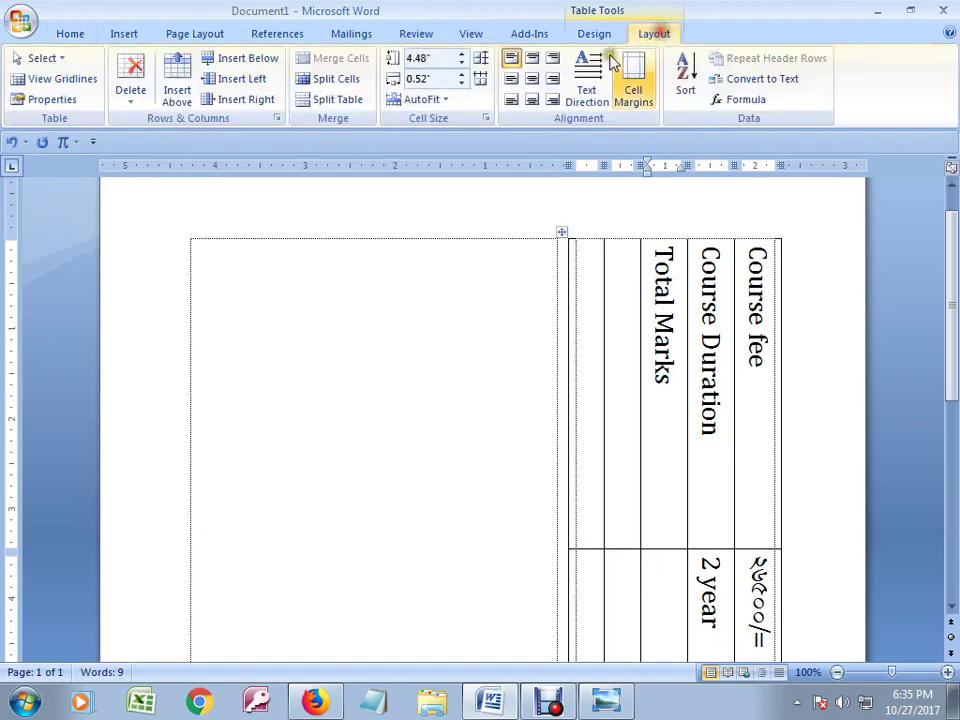
{"action": "type", "text": "2"}
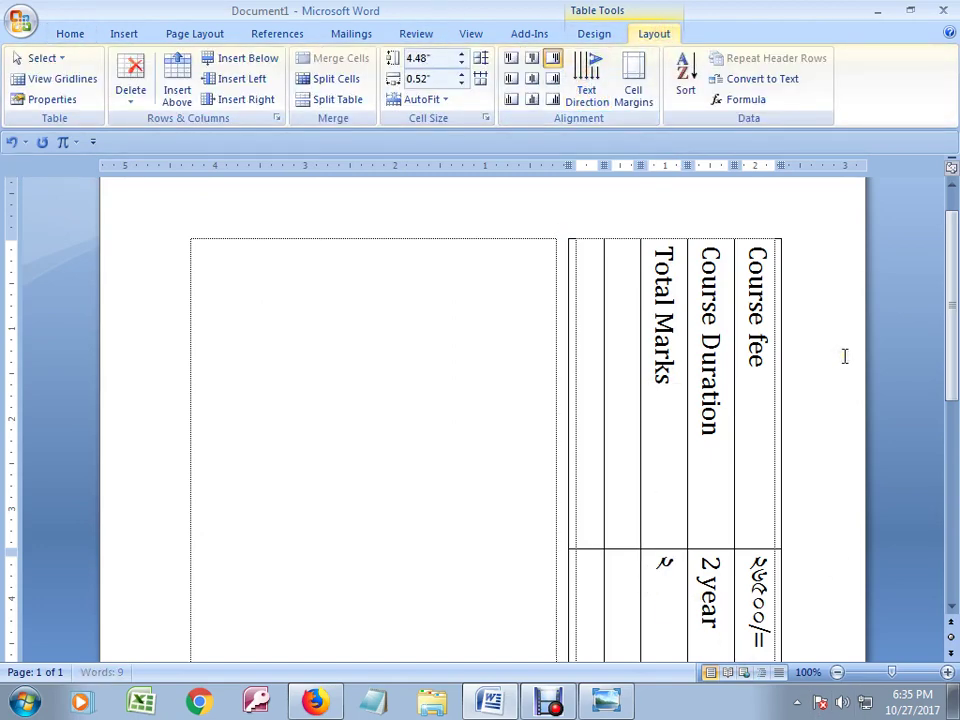
{"action": "type", "text": "00"}
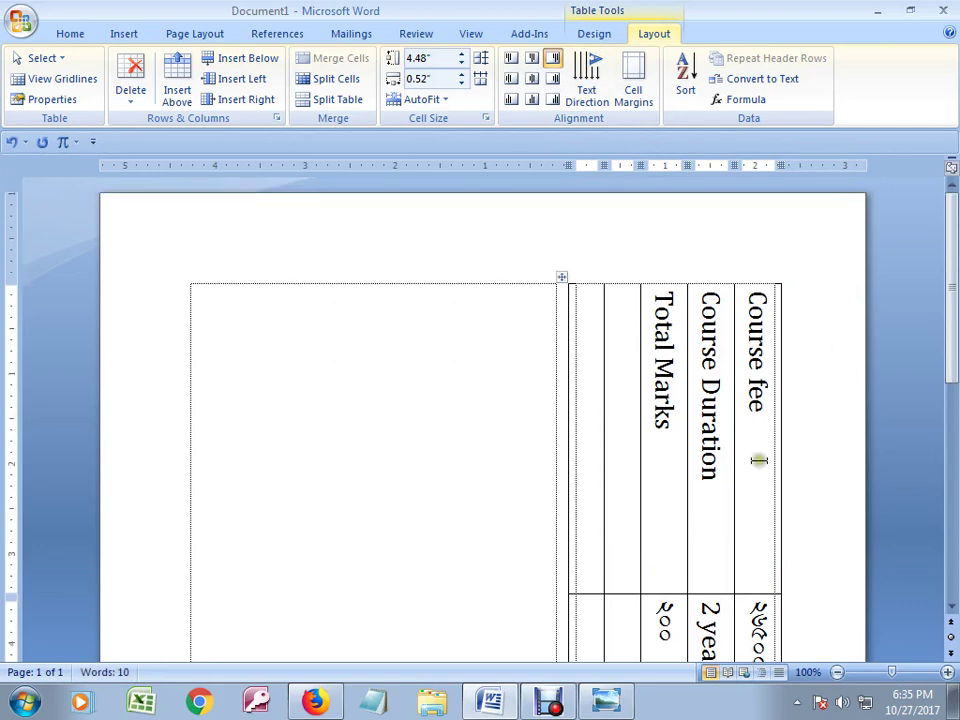
{"action": "left_click", "coordinate": [200, 267]}
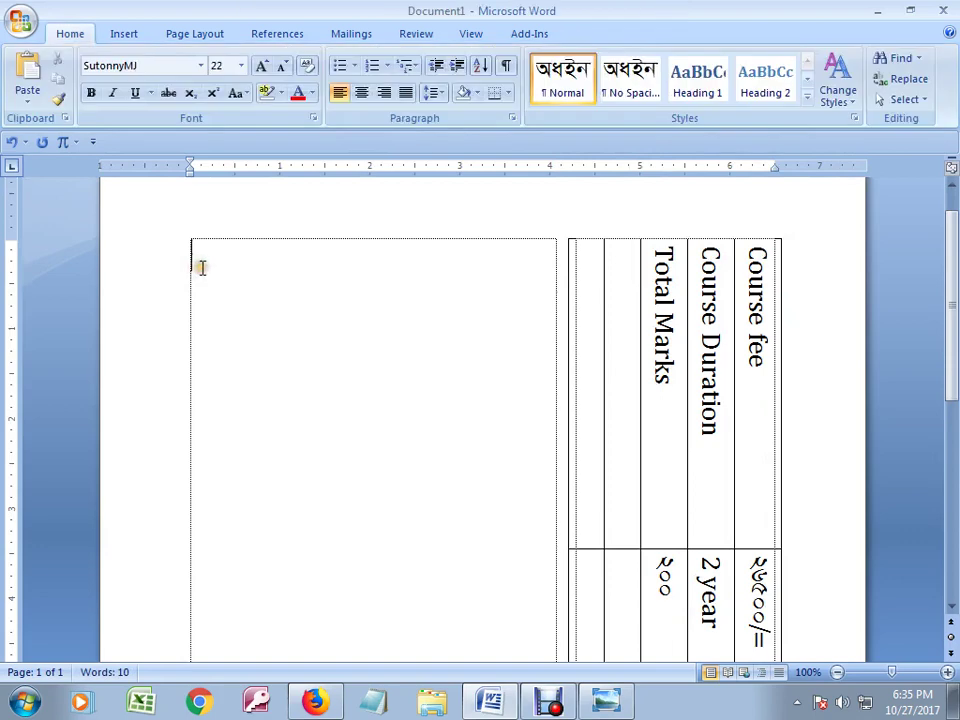
- Type 'Bangladesh is a samll country.' in Cambria (Headings) in the large left box
{"action": "left_click", "coordinate": [200, 65]}
{"action": "left_click", "coordinate": [113, 81]}
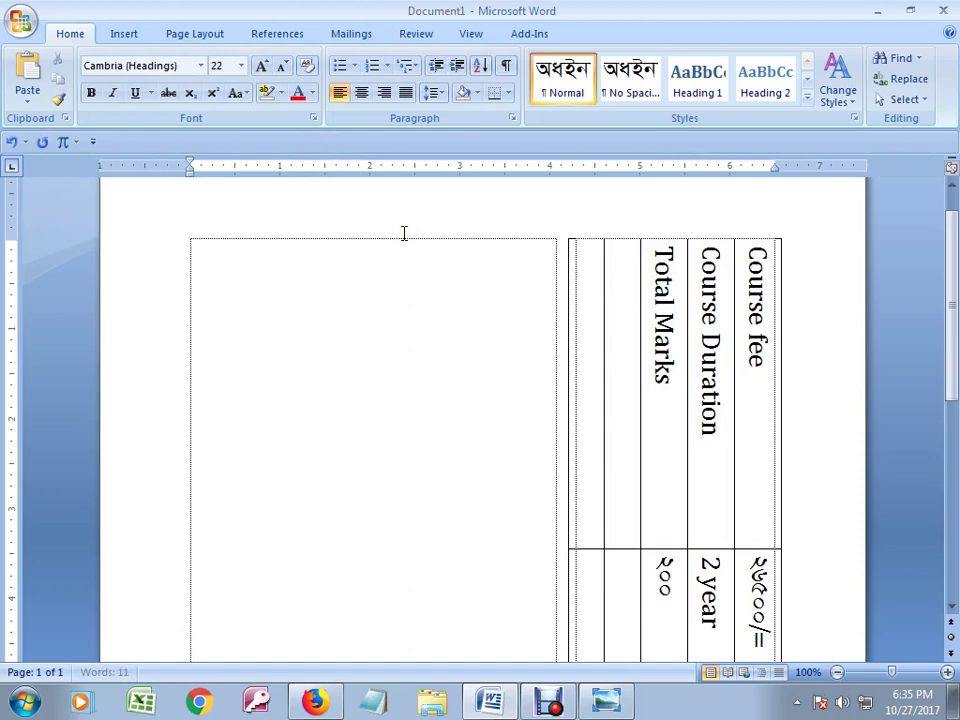
{"action": "type", "text": "Ba"}
{"action": "type", "text": "ngladesh i"}
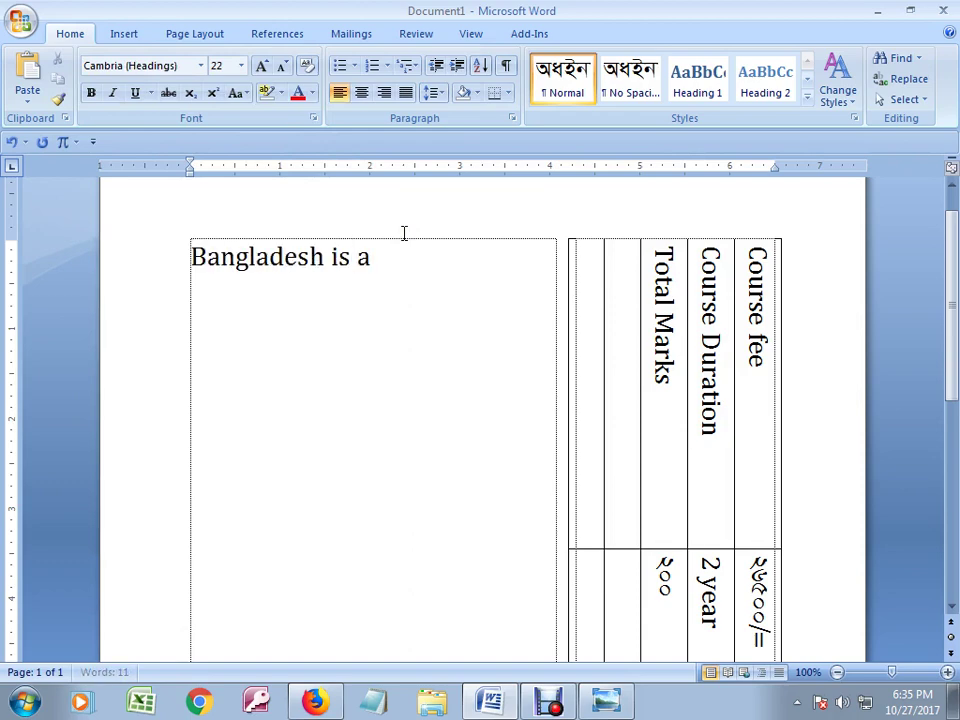
{"action": "type", "text": "sam"}
{"action": "key", "text": "BackSpace"}
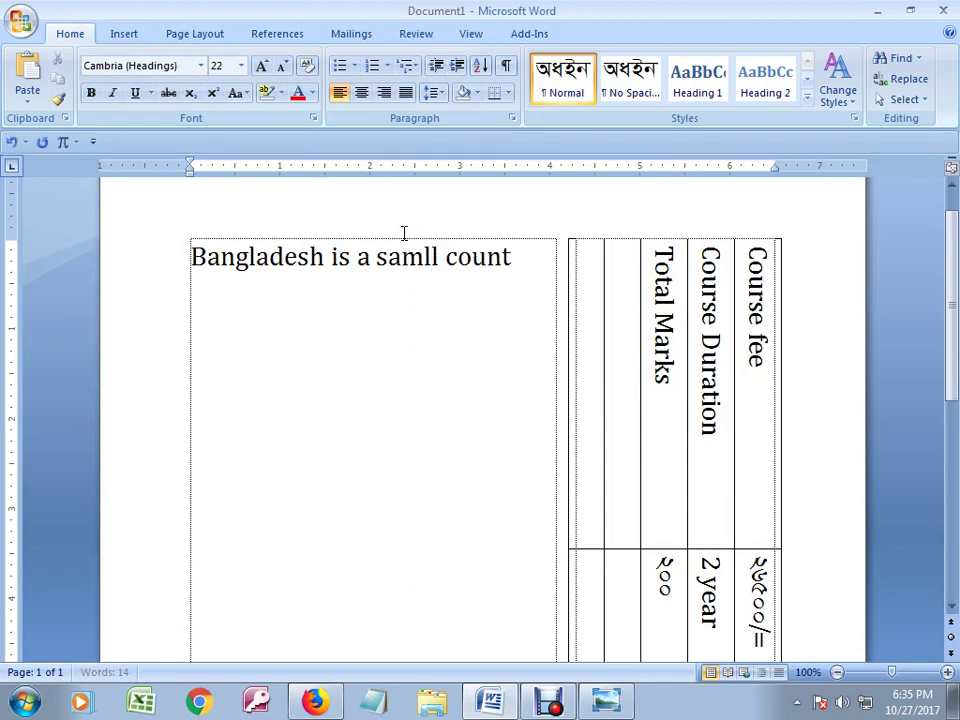
- Add 'But population problem.' on a new line and select both sentences
{"action": "type", "text": "B"}
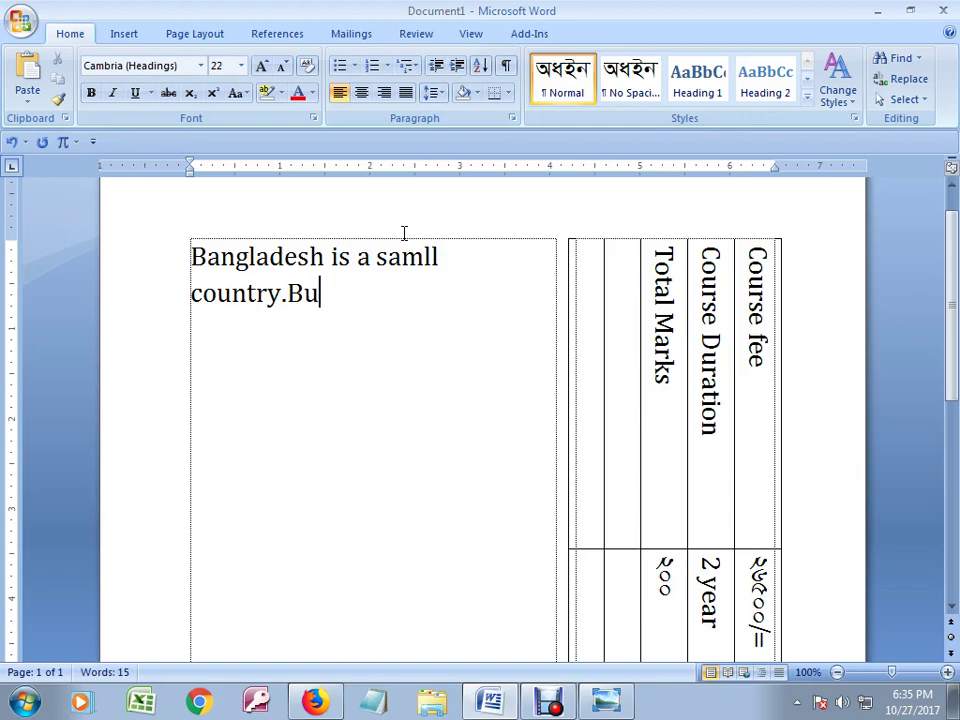
{"action": "key", "text": "BackSpace"}
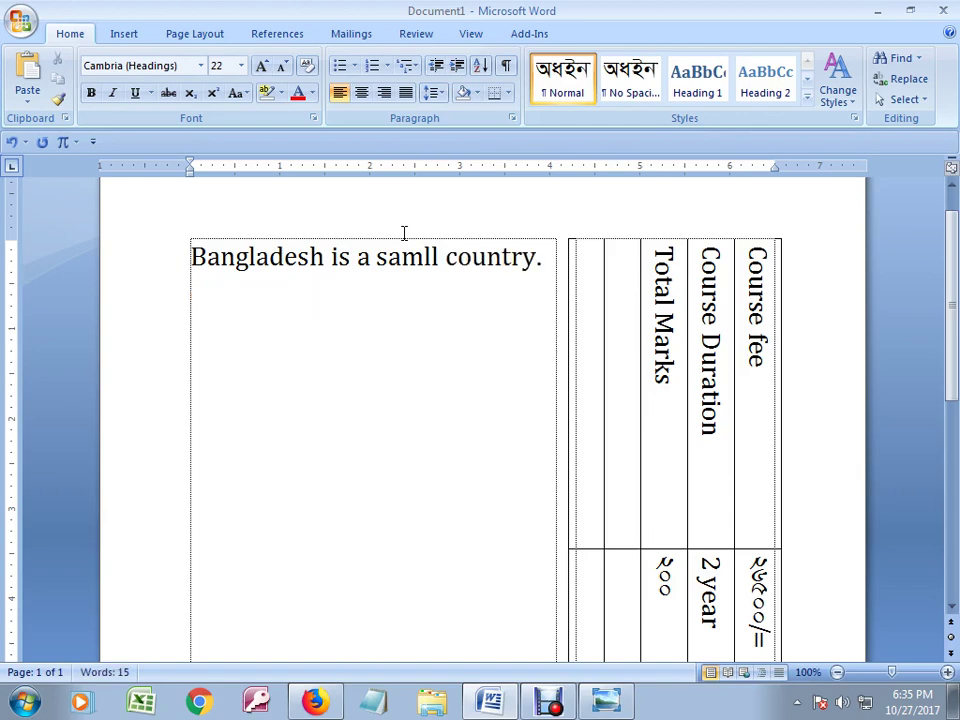
{"action": "key", "text": "Return"}
{"action": "type", "text": "But population proble"}
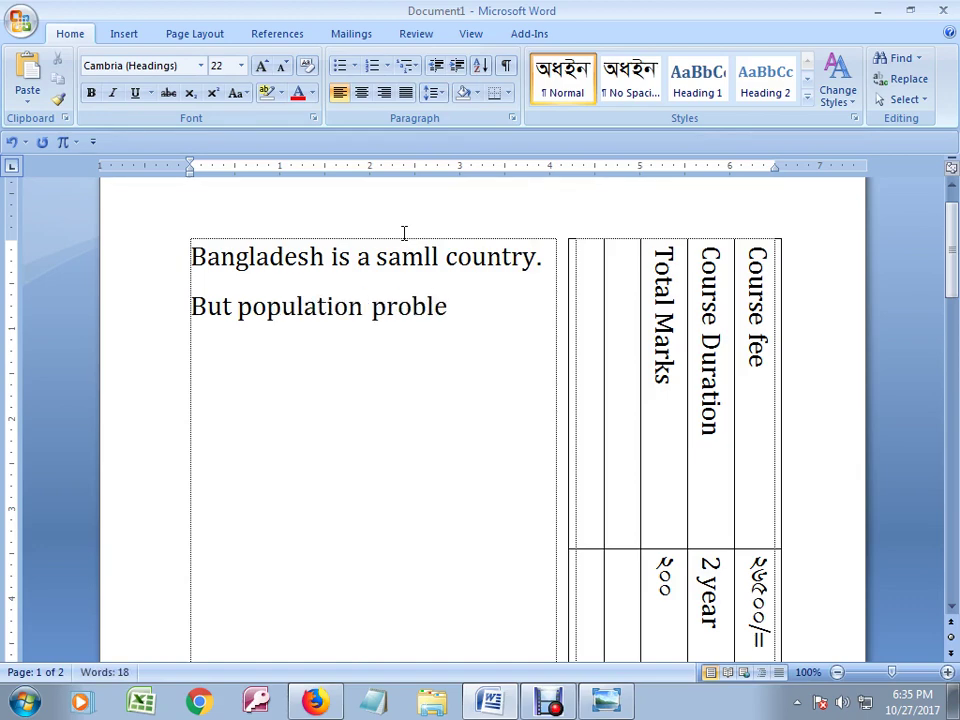
{"action": "type", "text": "m."}
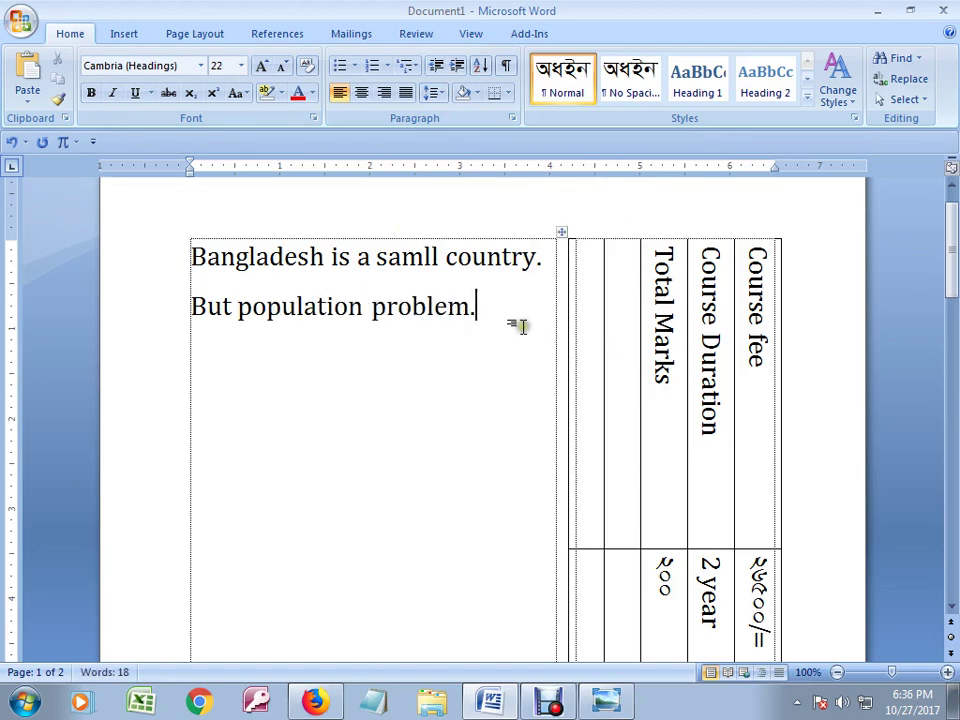
{"action": "left_click_drag", "start_coordinate": [516, 326], "coordinate": [228, 256]}
{"action": "key", "text": "ctrl+c"}
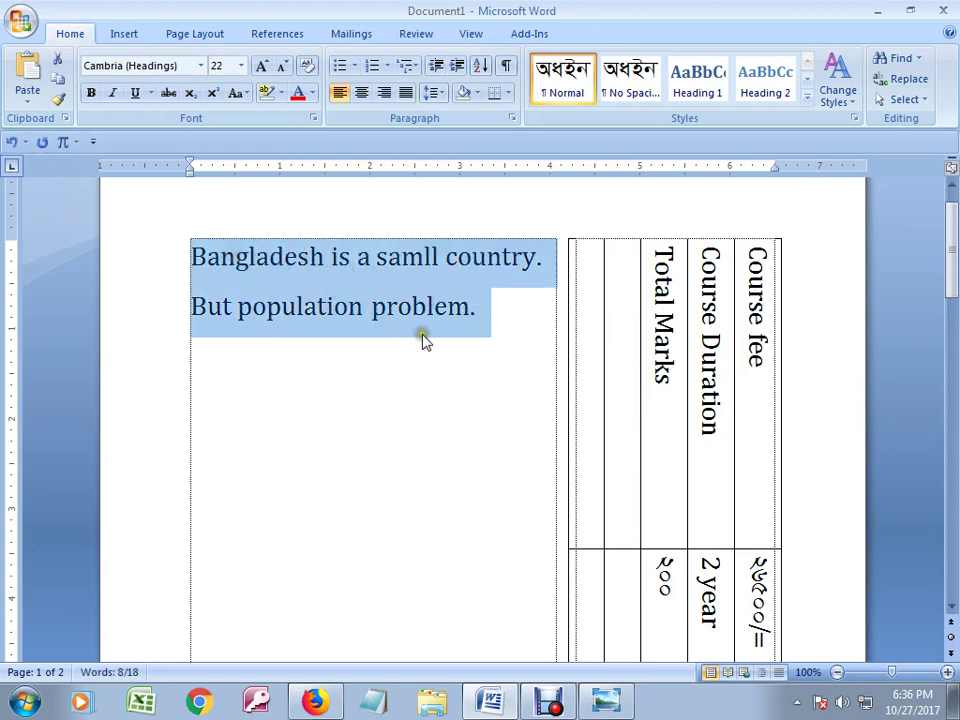
- Paste the two sentences repeatedly after 'problem.' in the left box
{"action": "left_click", "coordinate": [487, 312]}
{"action": "key", "text": "ctrl+v"}
{"action": "key", "text": "ctrl+v"}
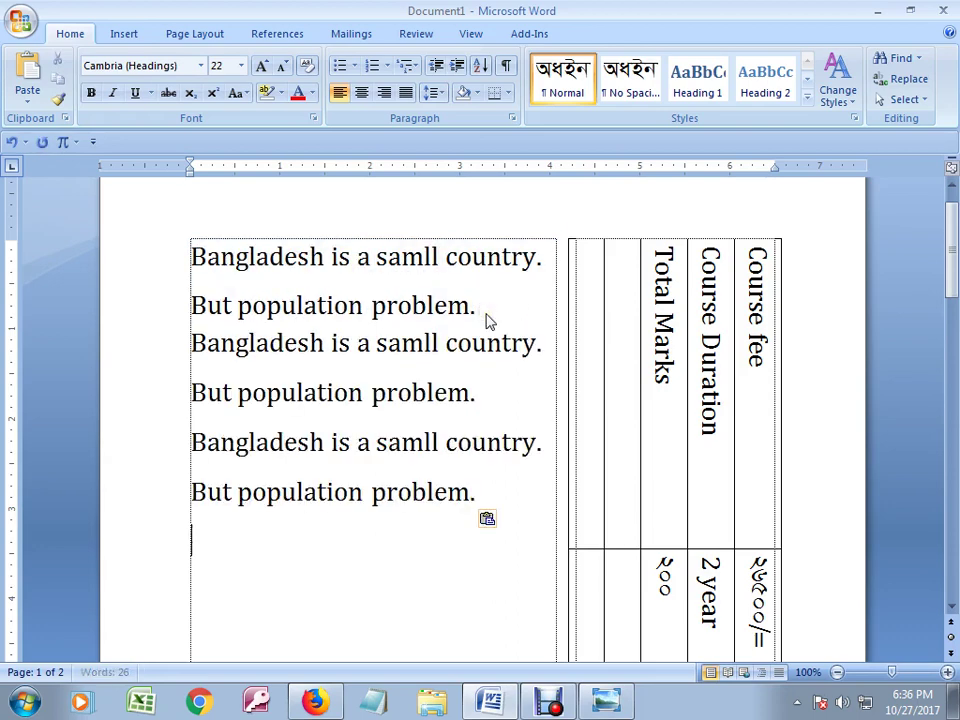
{"action": "key", "text": "ctrl+v"}
{"action": "key", "text": "ctrl+v"}
{"action": "scroll", "coordinate": [513, 497], "scroll_direction": "down", "scroll_amount": 1}
{"action": "scroll", "coordinate": [536, 638], "scroll_direction": "down", "scroll_amount": 2}
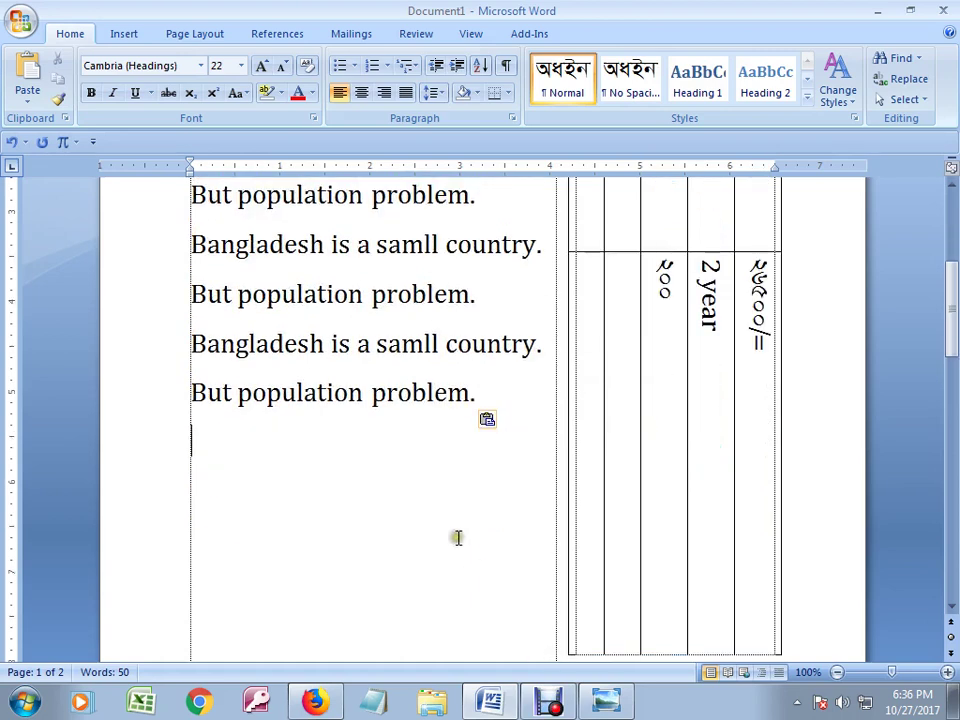
{"action": "key", "text": "ctrl+alt+b"}
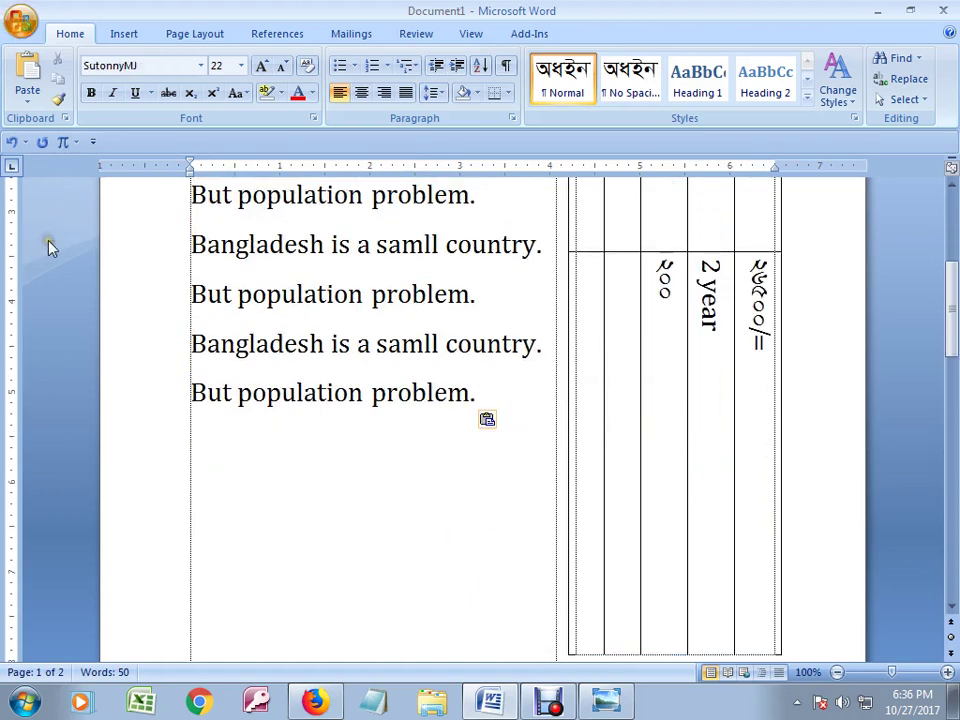
- Check the full-size Print Preview against the course table photo, then close the preview
{"action": "key", "text": "ctrl+F2"}
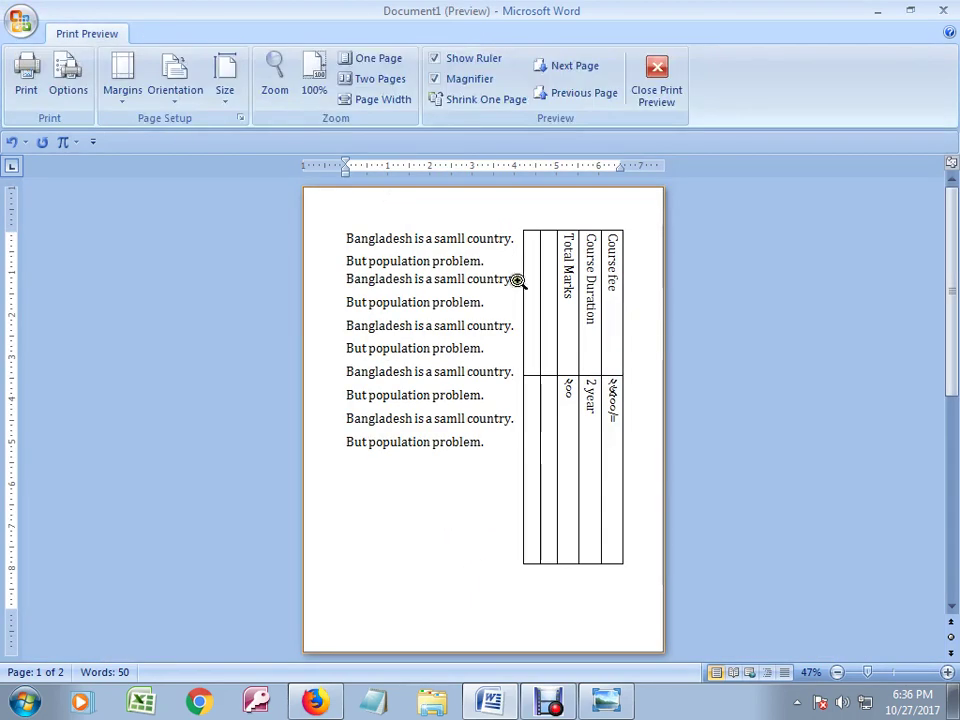
{"action": "left_click", "coordinate": [517, 280]}
{"action": "scroll", "coordinate": [560, 370], "scroll_direction": "down", "scroll_amount": 2}
{"action": "scroll", "coordinate": [587, 405], "scroll_direction": "down", "scroll_amount": 3}
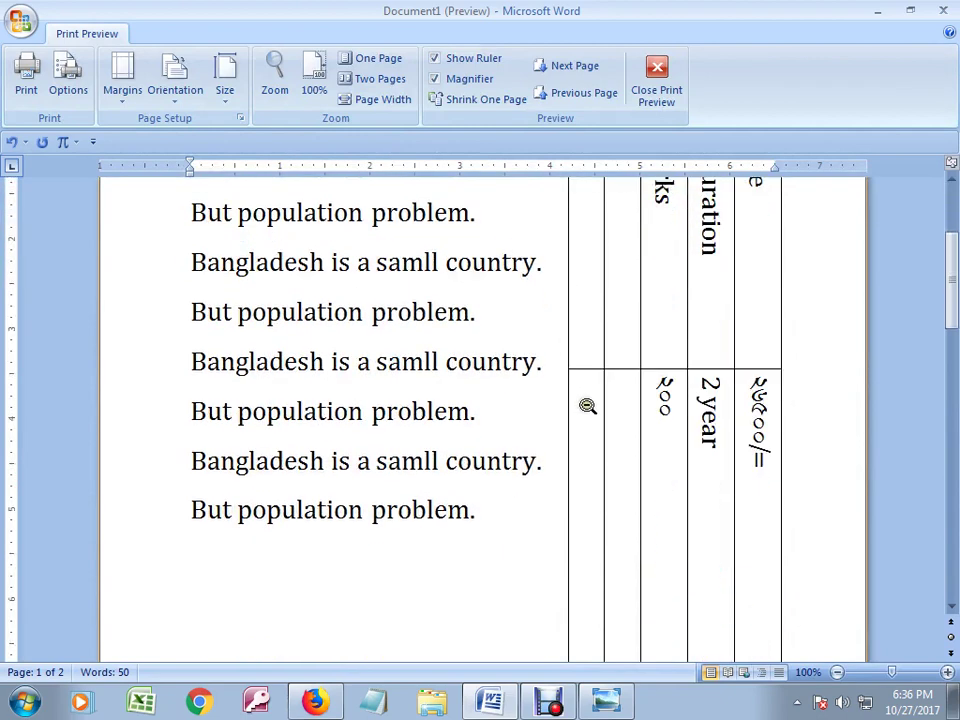
{"action": "scroll", "coordinate": [586, 402], "scroll_direction": "up", "scroll_amount": 2}
{"action": "left_click", "coordinate": [606, 702]}
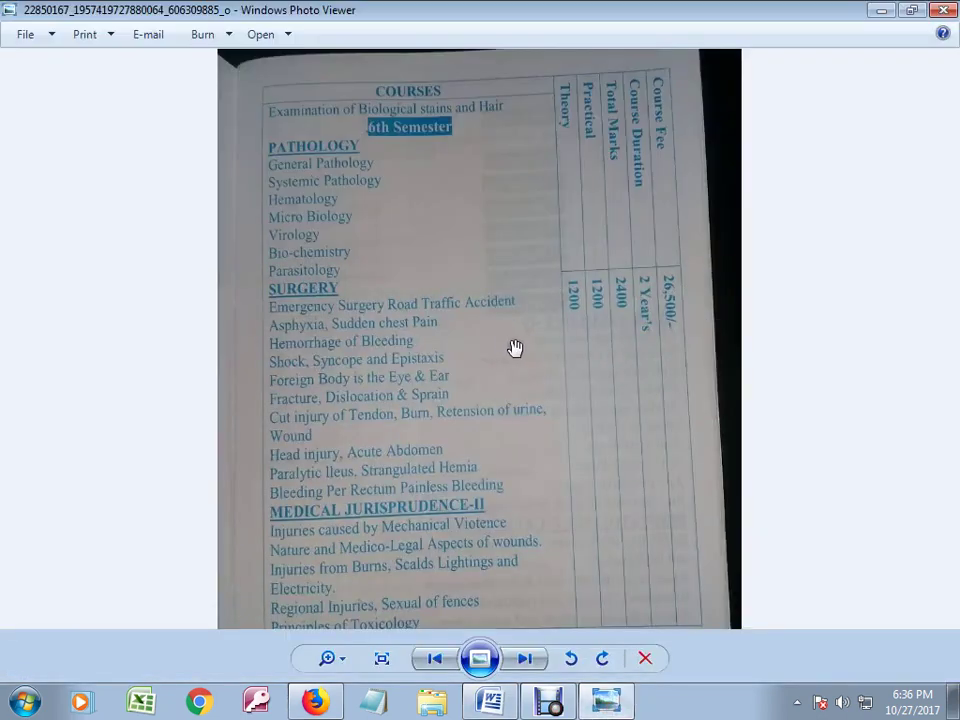
{"action": "left_click", "coordinate": [886, 16]}
{"action": "scroll", "coordinate": [628, 476], "scroll_direction": "up", "scroll_amount": 3}
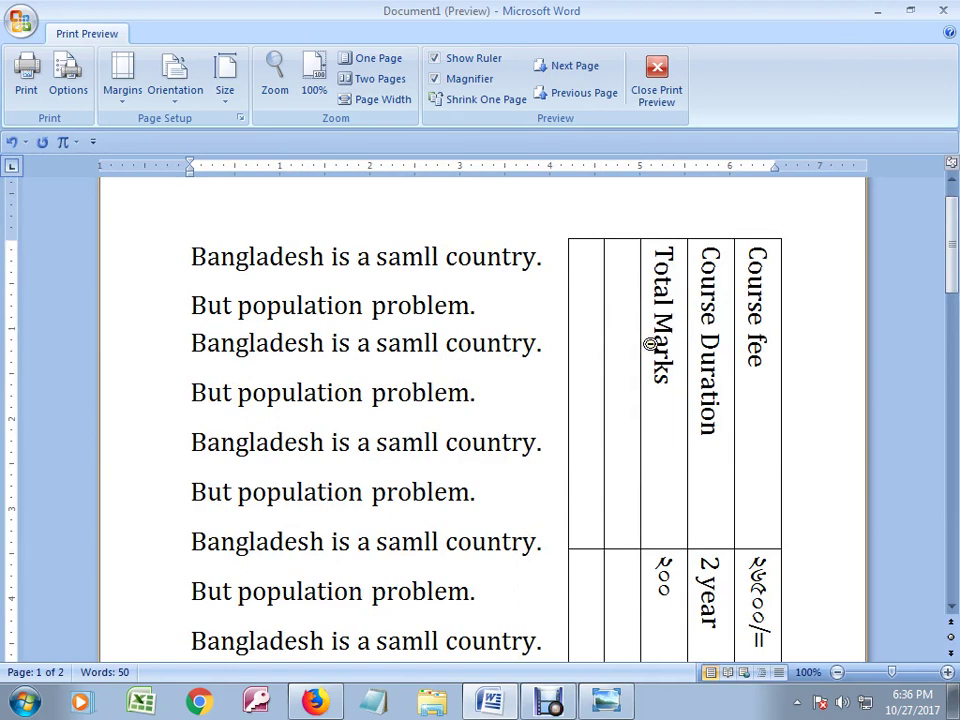
{"action": "scroll", "coordinate": [650, 344], "scroll_direction": "down", "scroll_amount": 1}
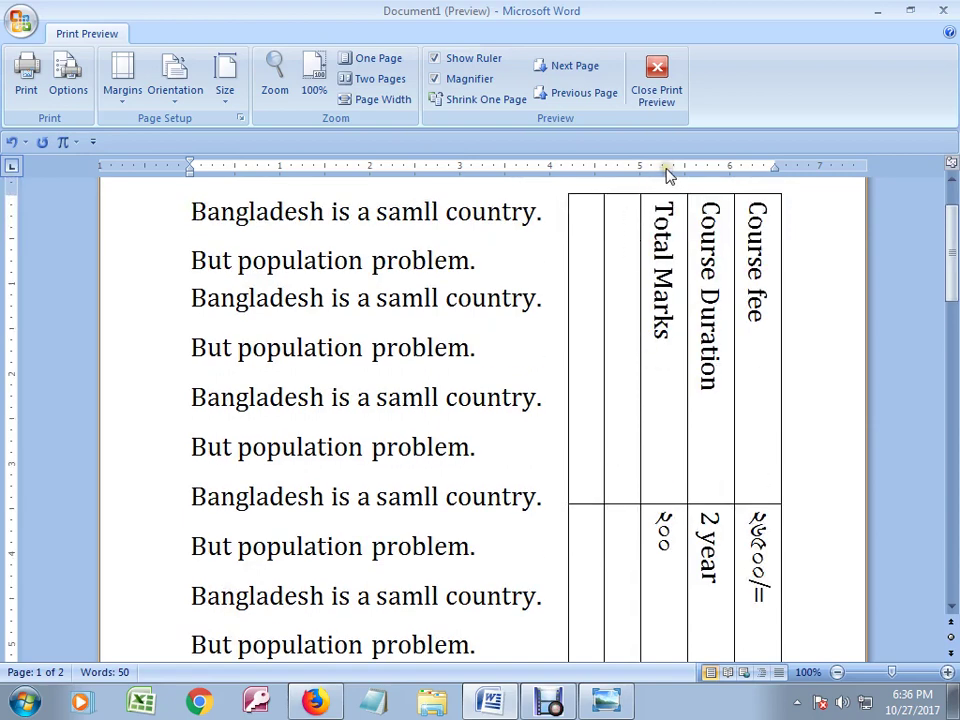
{"action": "left_click", "coordinate": [659, 98]}
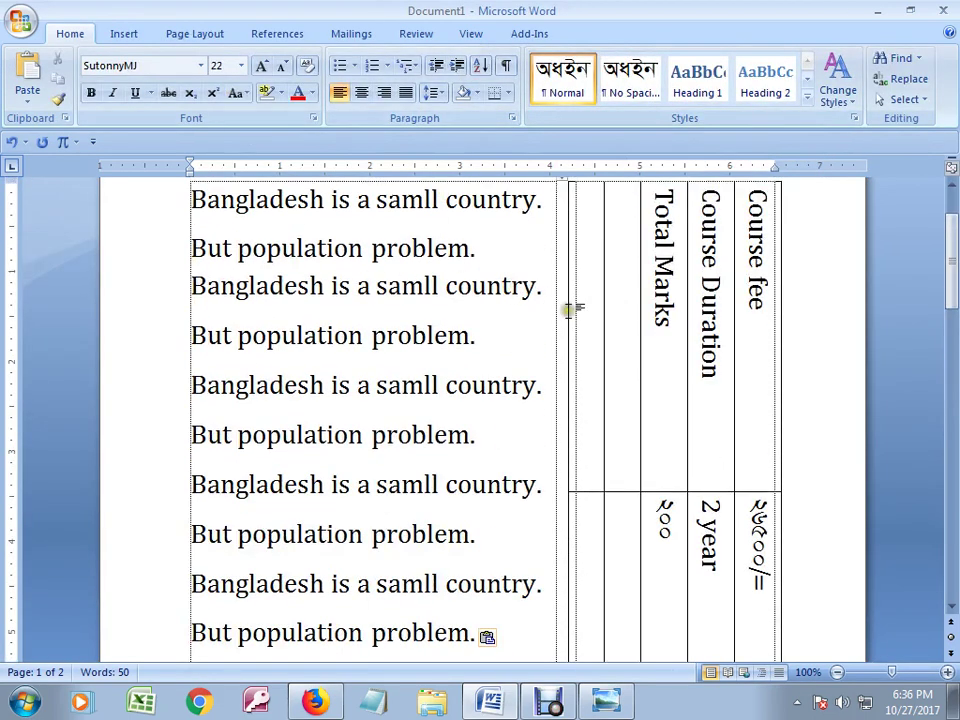
- Open the New Document dialog from the Office button
{"action": "left_click", "coordinate": [617, 300]}
{"action": "left_click", "coordinate": [650, 33]}
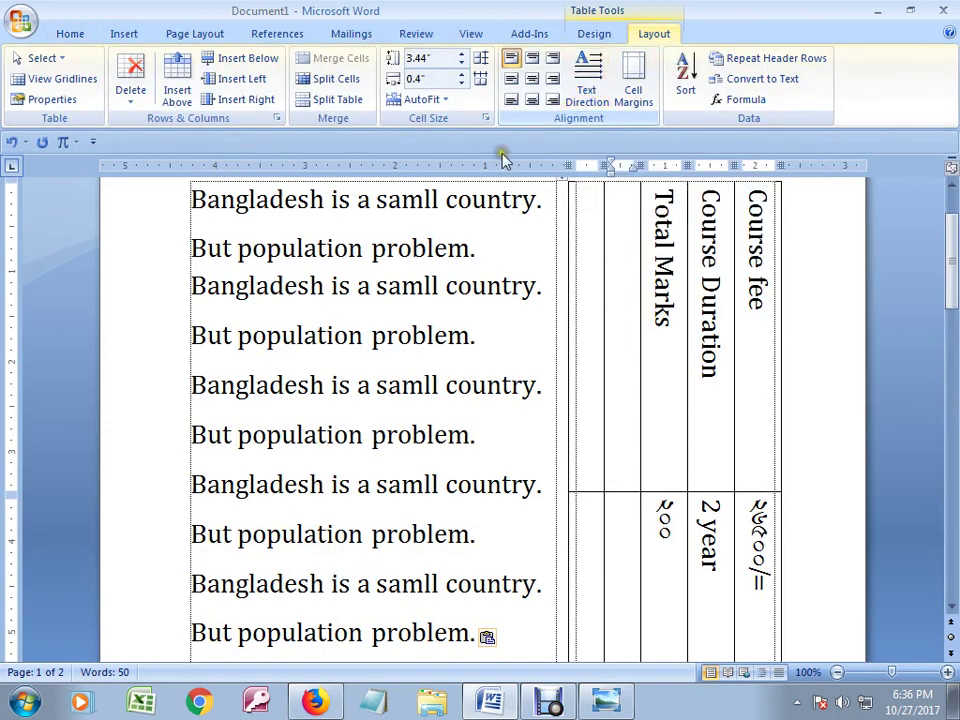
{"action": "scroll", "coordinate": [355, 337], "scroll_direction": "up", "scroll_amount": 2}
{"action": "left_click", "coordinate": [236, 303]}
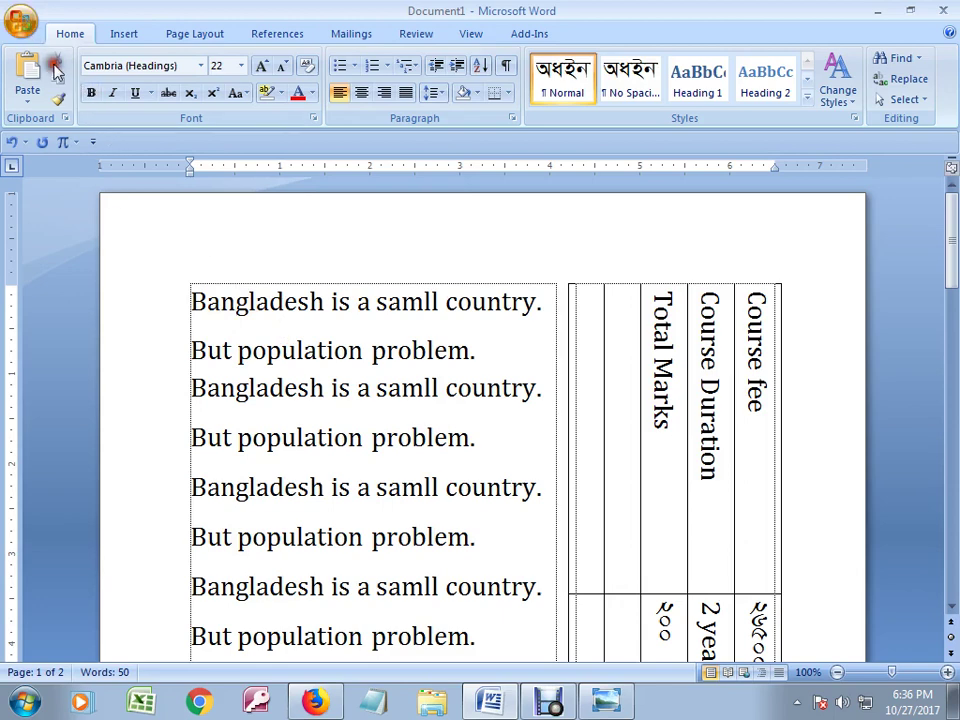
{"action": "left_click", "coordinate": [33, 33]}
{"action": "left_click", "coordinate": [54, 64]}
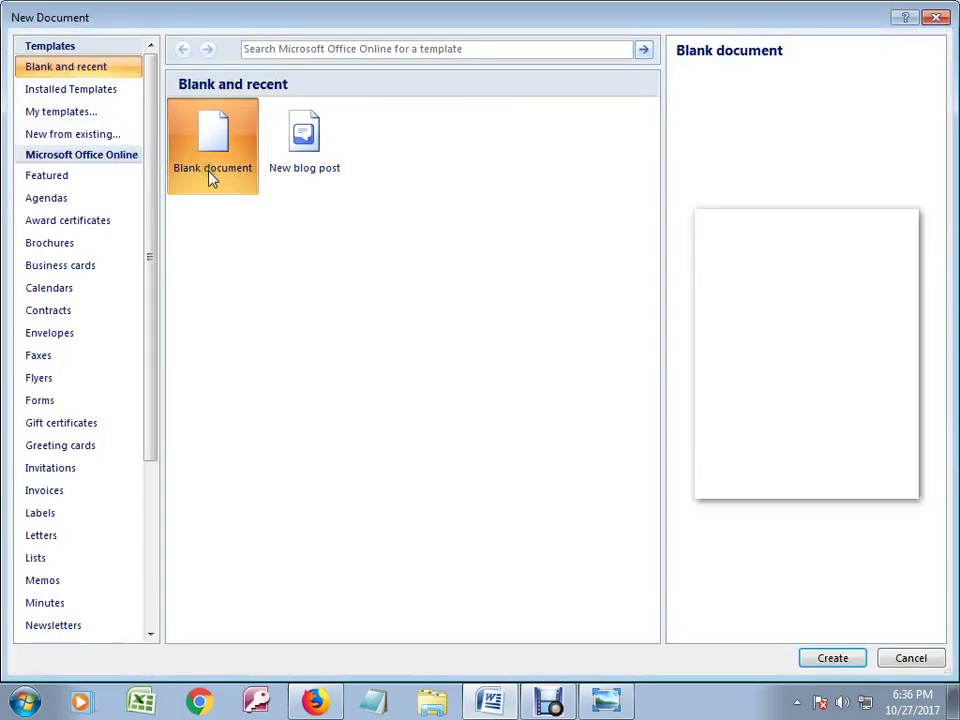
- Create a blank document and insert a 7-column, 6-row table
{"action": "left_click", "coordinate": [830, 660]}
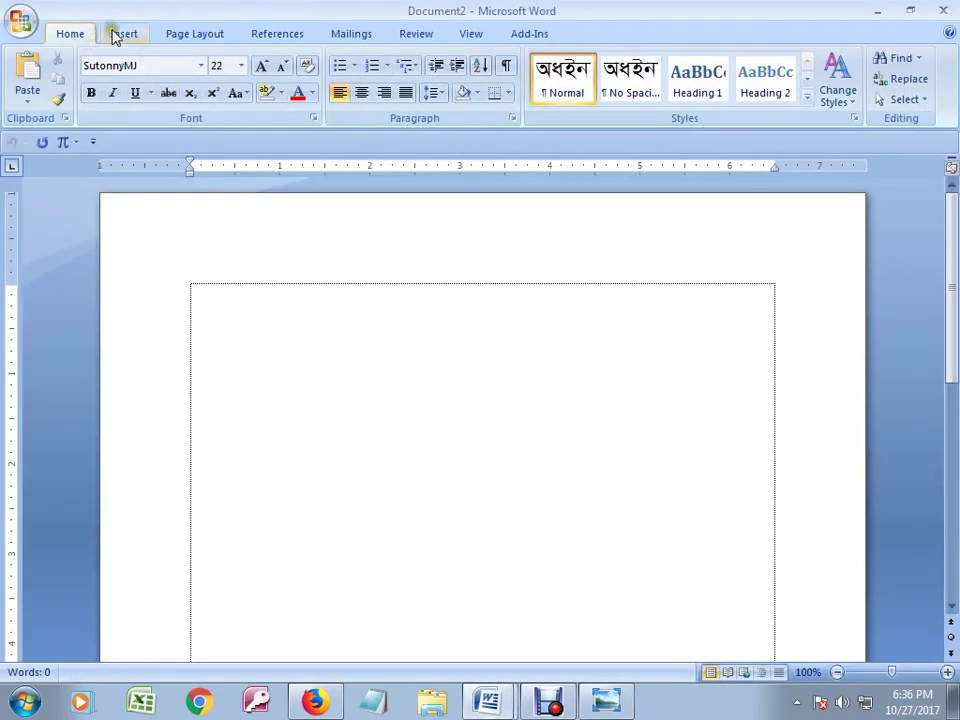
{"action": "left_click", "coordinate": [121, 33]}
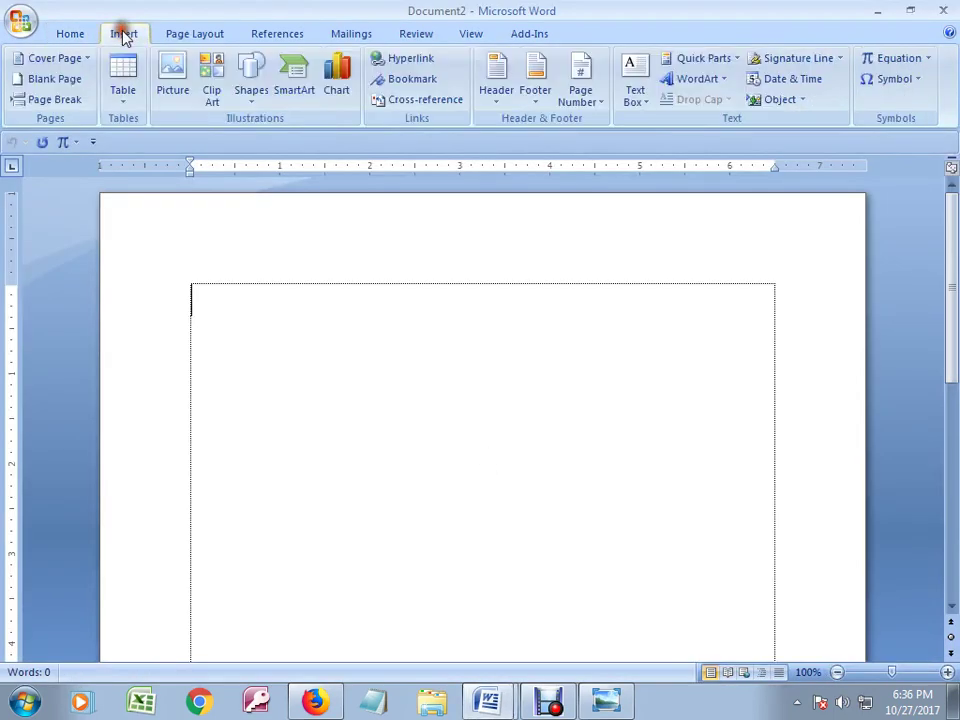
{"action": "left_click", "coordinate": [128, 100]}
{"action": "left_click", "coordinate": [217, 232]}
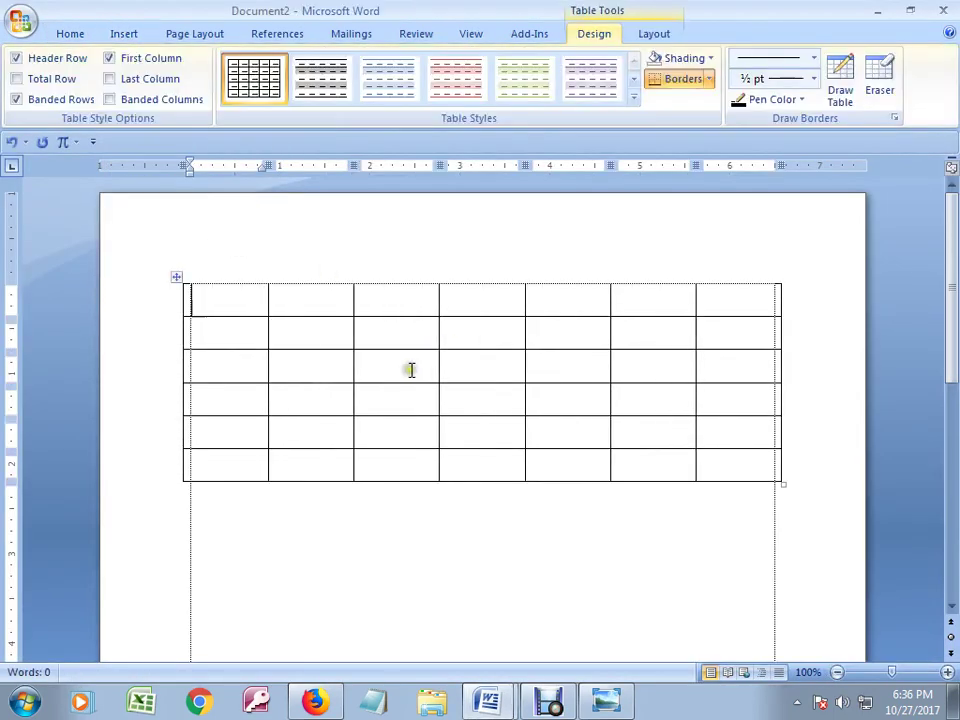
- Merge the middle 2x2 cells (rows 3–4, columns 3–4) into one vertical-text cell
{"action": "left_click_drag", "start_coordinate": [410, 370], "coordinate": [497, 418]}
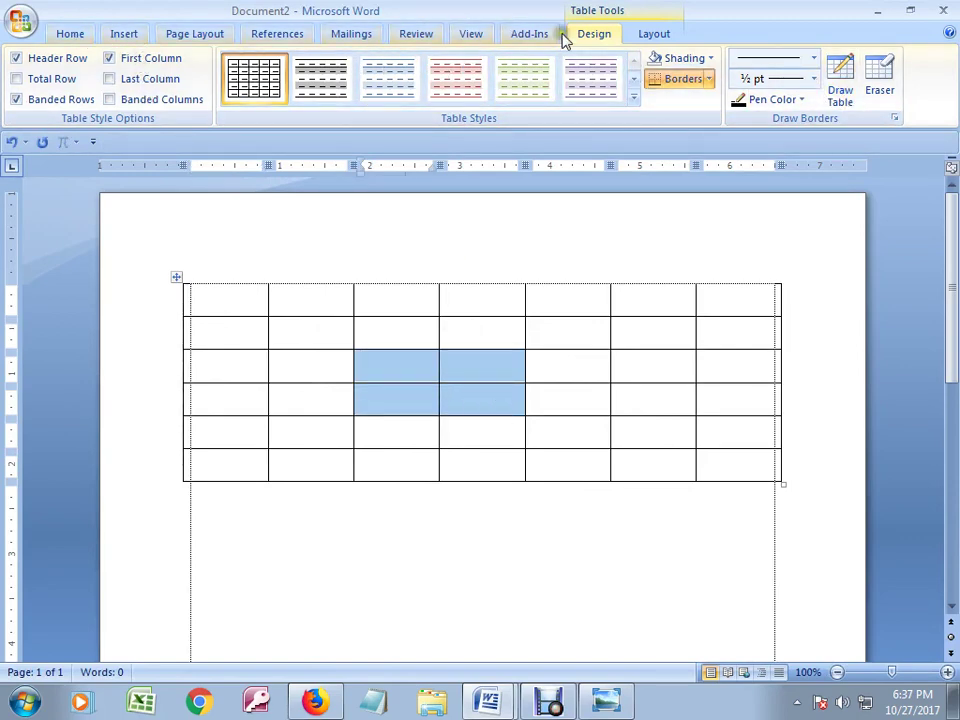
{"action": "left_click", "coordinate": [668, 35]}
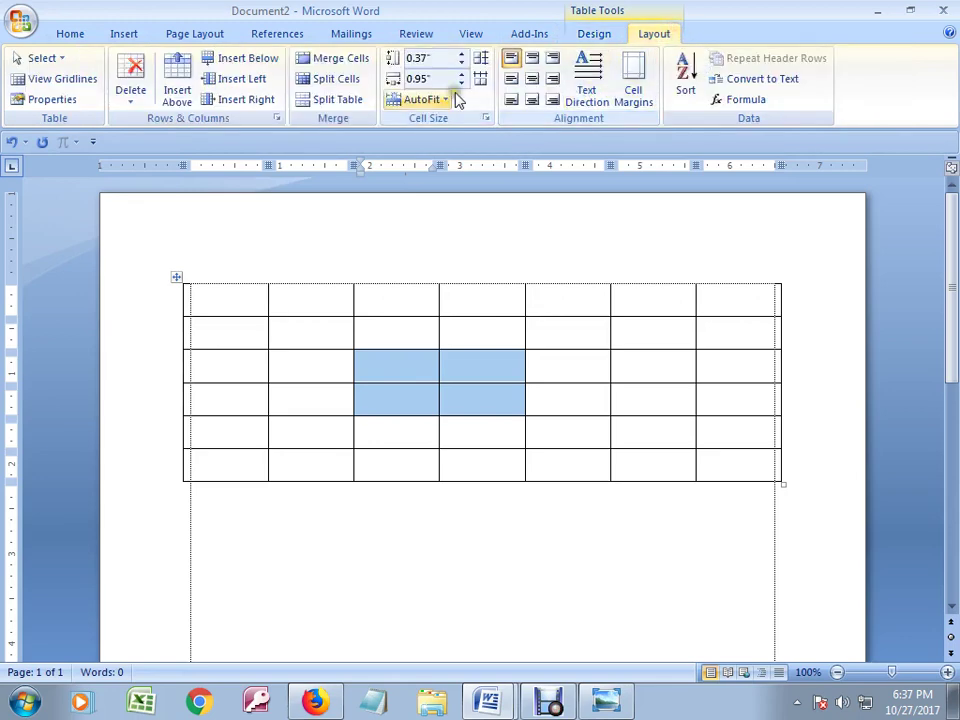
{"action": "left_click", "coordinate": [332, 58]}
{"action": "left_click", "coordinate": [458, 365]}
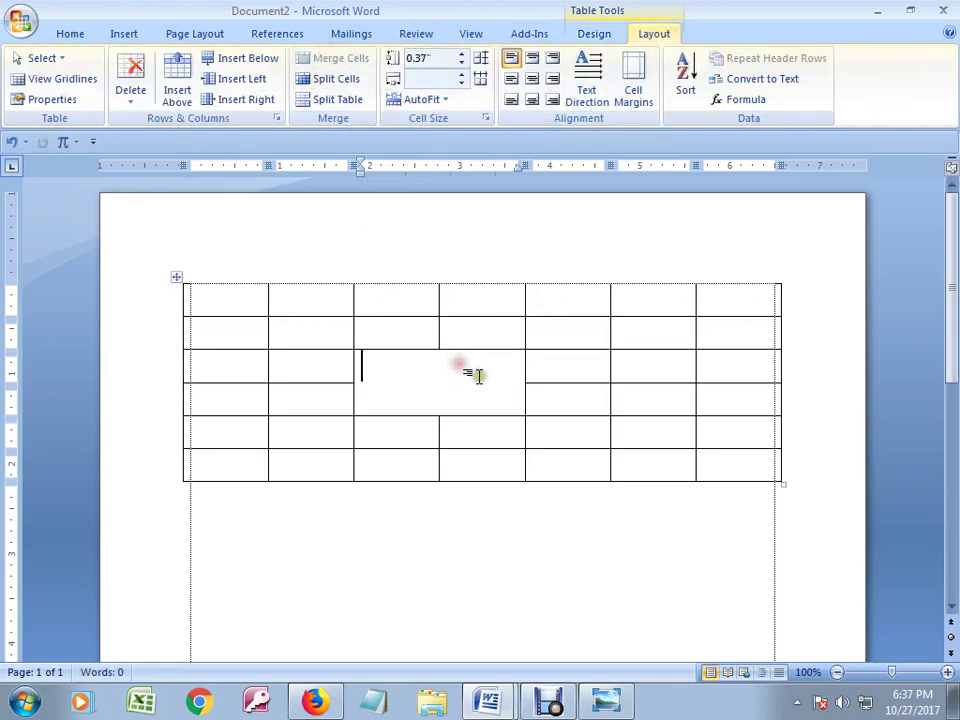
{"action": "left_click", "coordinate": [598, 74]}
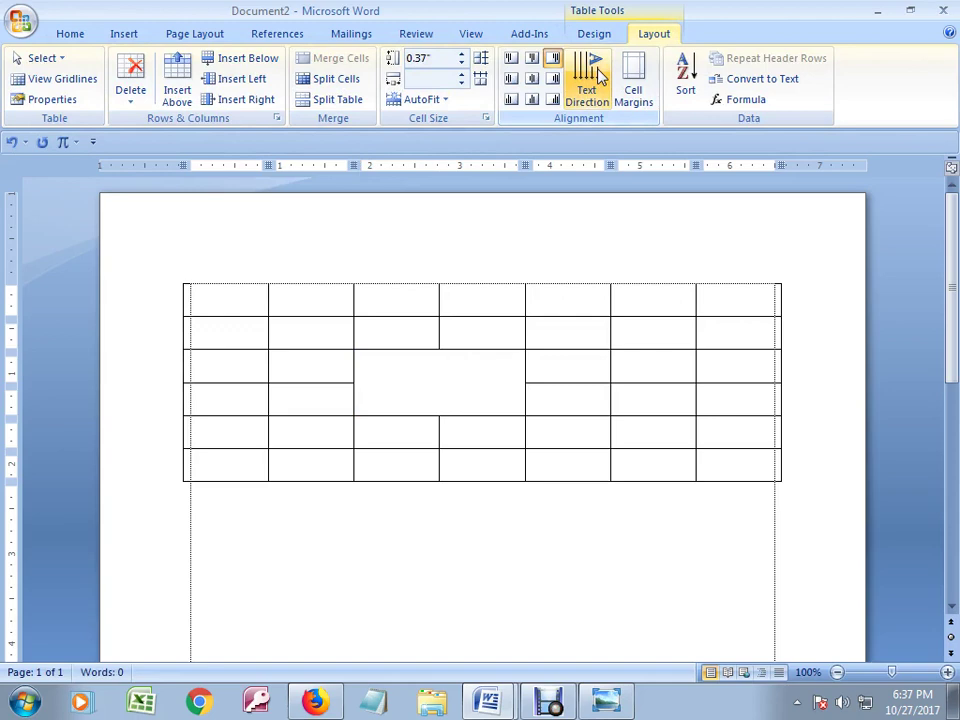
{"action": "type", "text": "hi"}
{"action": "key", "text": "BackSpace"}
{"action": "key", "text": "BackSpace"}
{"action": "left_click", "coordinate": [68, 33]}
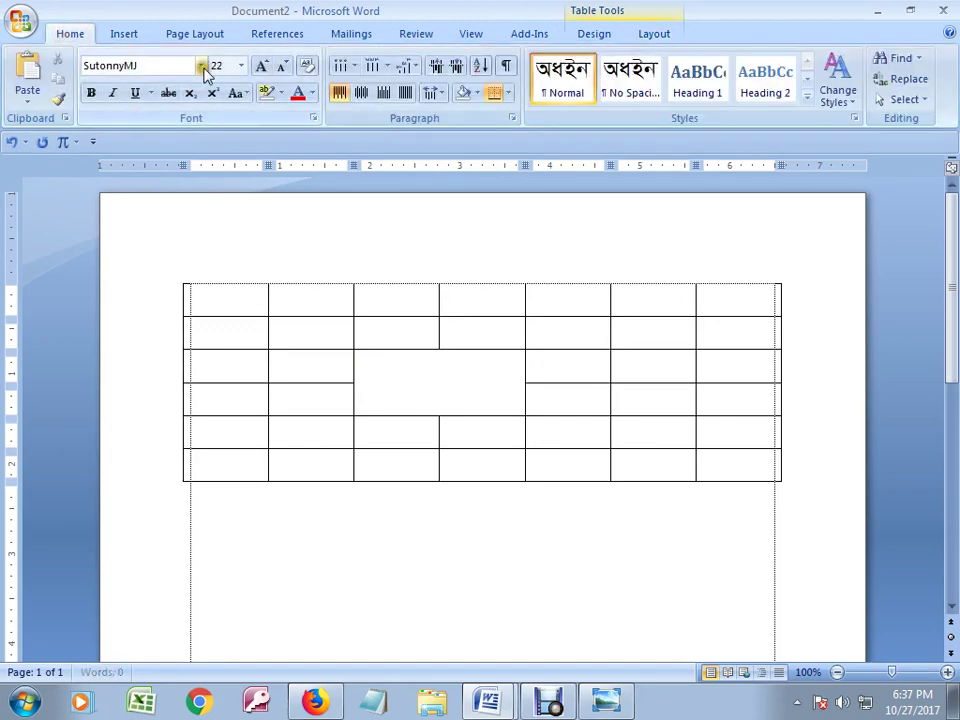
- Type 'Cour' vertically in Cambria (Headings) in the merged cell
{"action": "left_click", "coordinate": [201, 65]}
{"action": "left_click", "coordinate": [127, 107]}
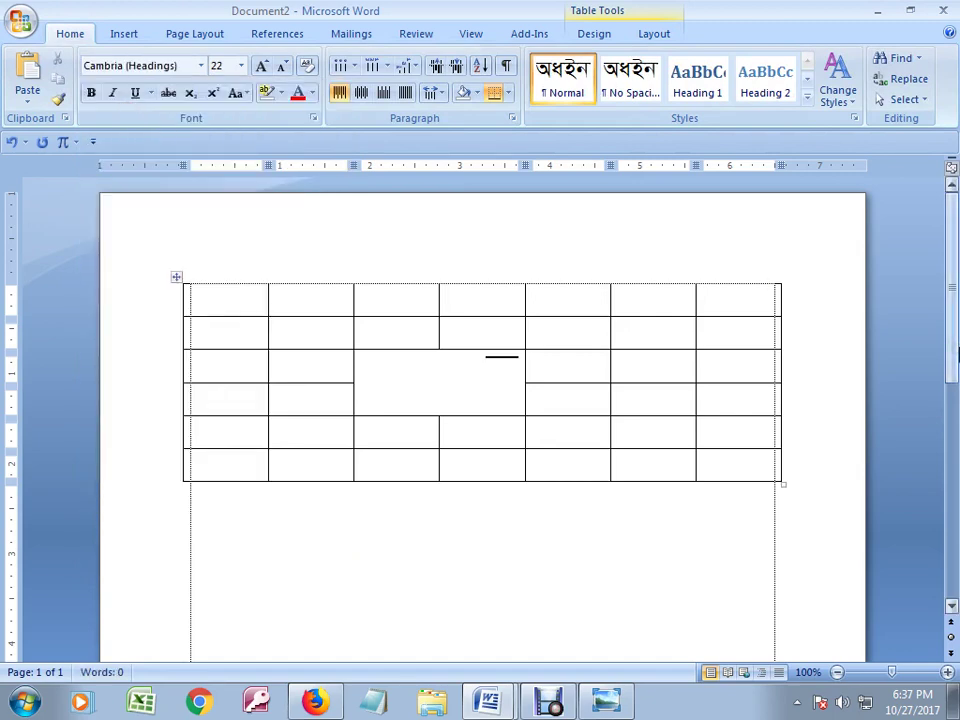
{"action": "type", "text": "c"}
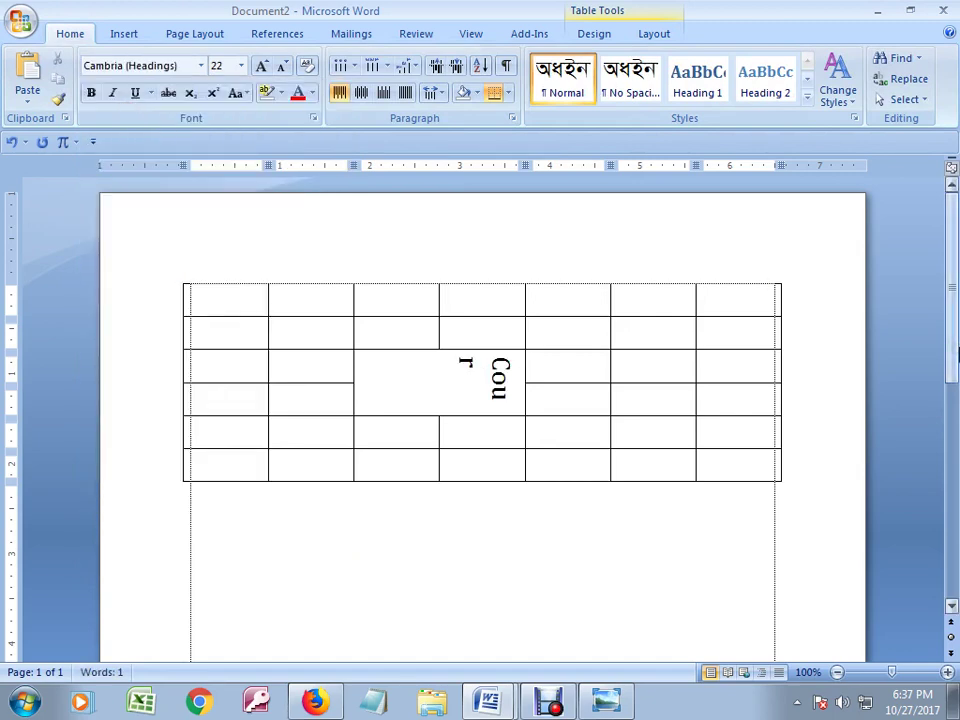
{"action": "left_click", "coordinate": [548, 700]}
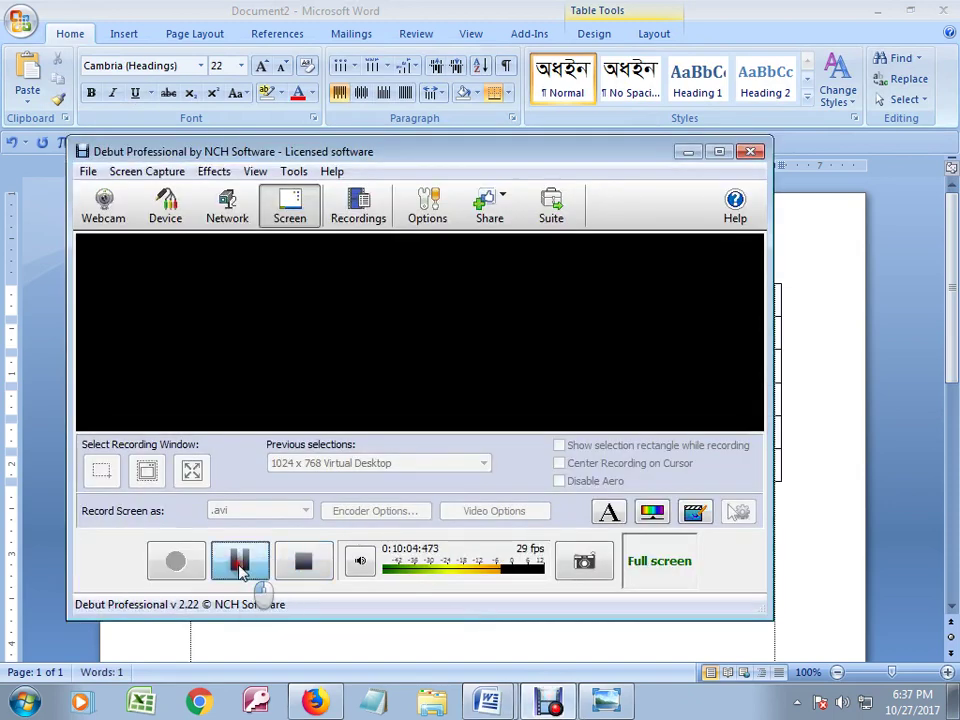
{"action": "left_click", "coordinate": [241, 561]}
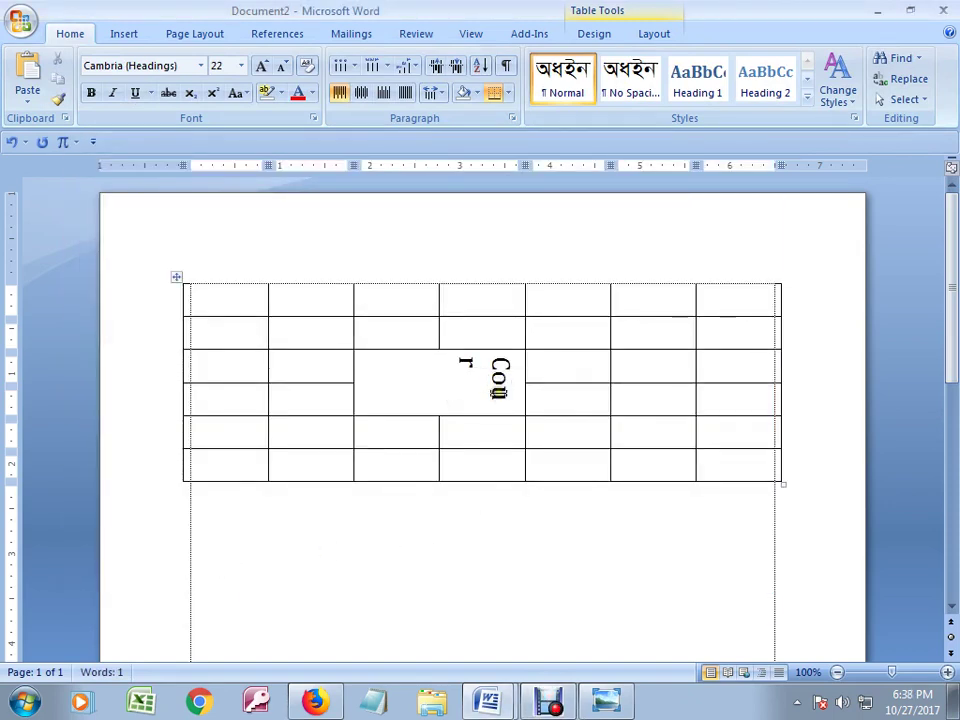
{"action": "left_click", "coordinate": [457, 364]}
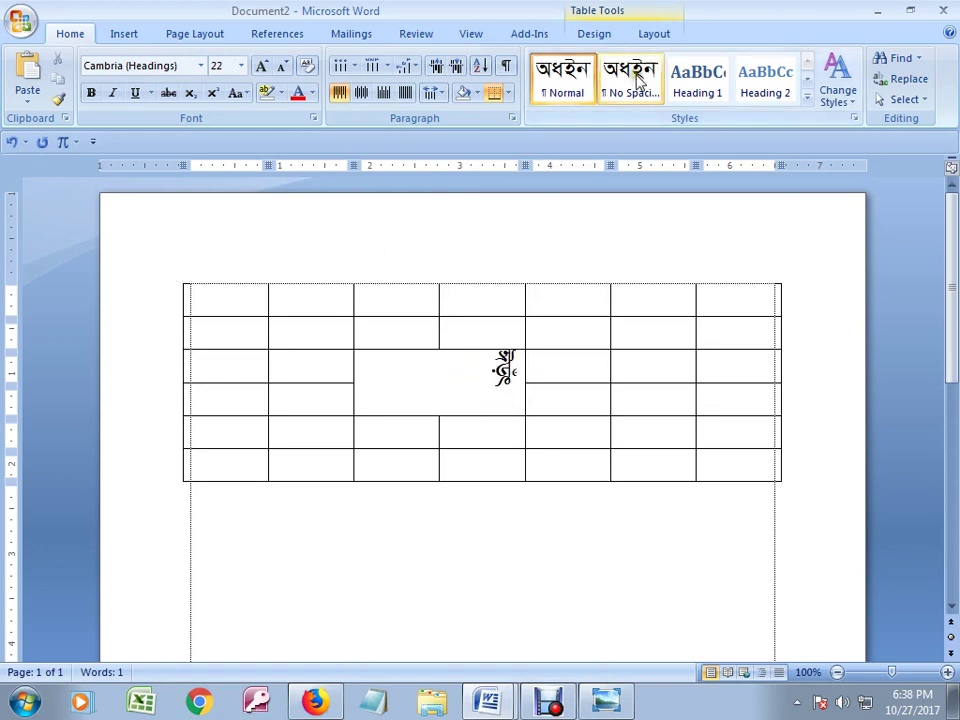
{"action": "left_click", "coordinate": [650, 40]}
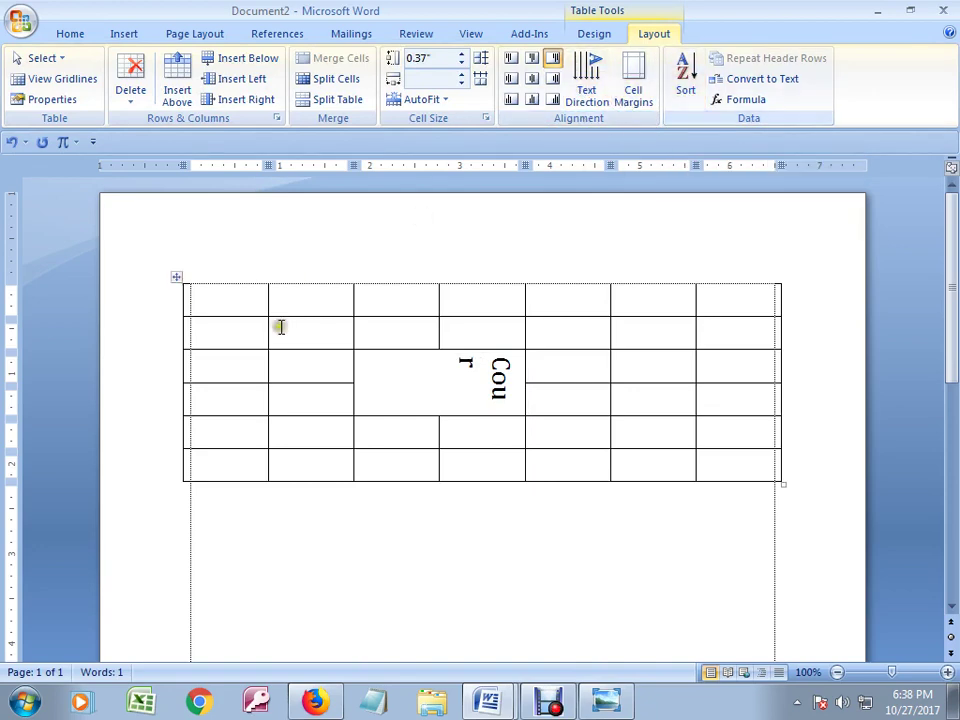
{"action": "left_click", "coordinate": [66, 32]}
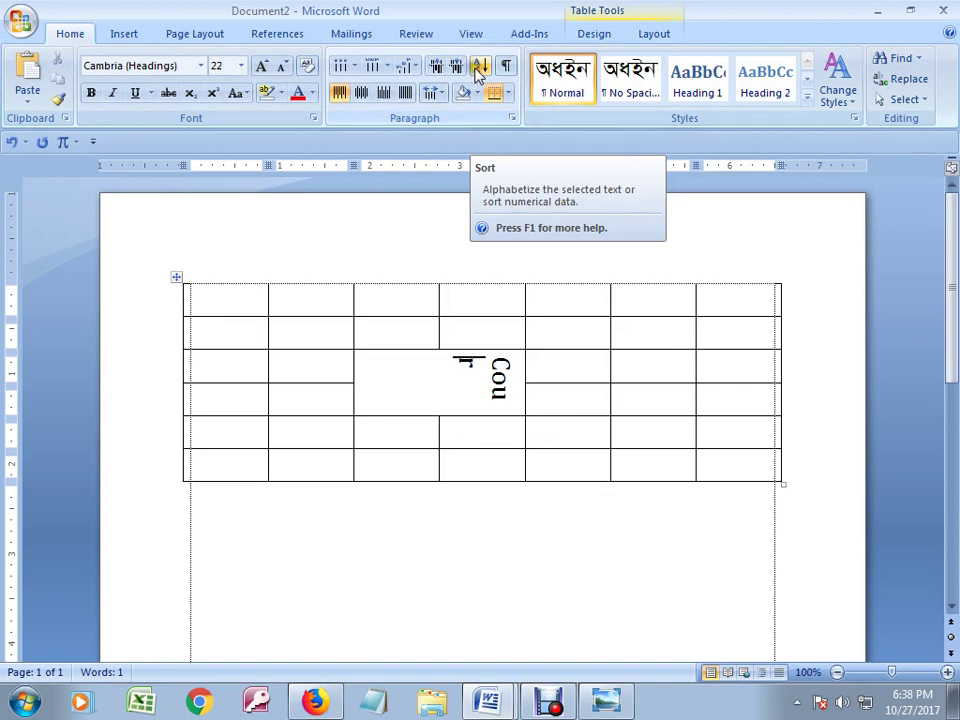
{"action": "left_click", "coordinate": [660, 33]}
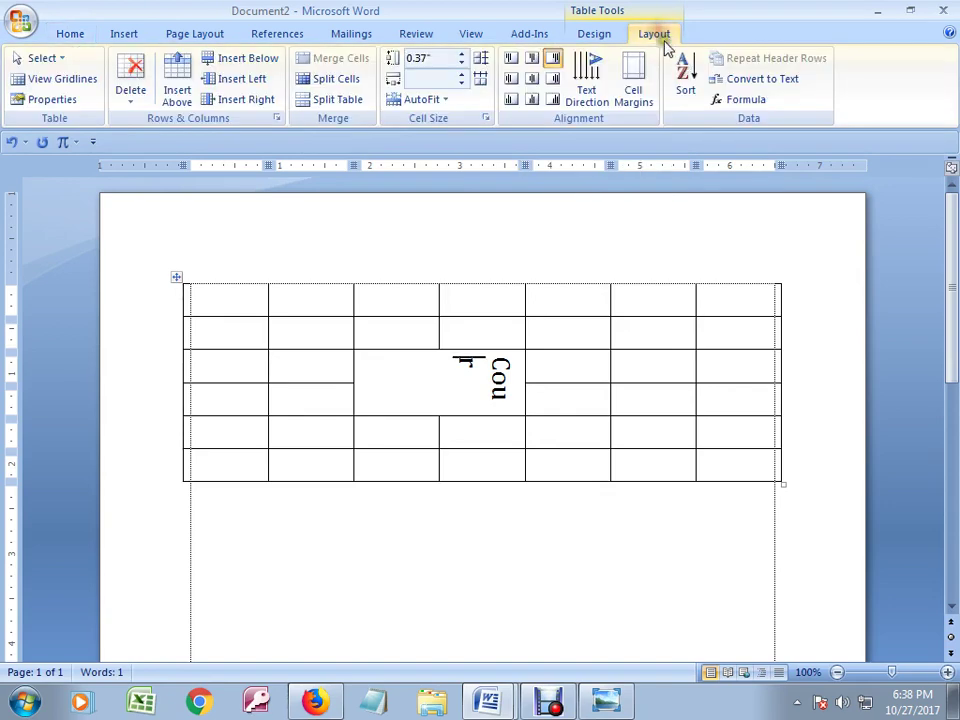
- Type numbers down the first column of the table, one per row to the last row
{"action": "left_click", "coordinate": [228, 324]}
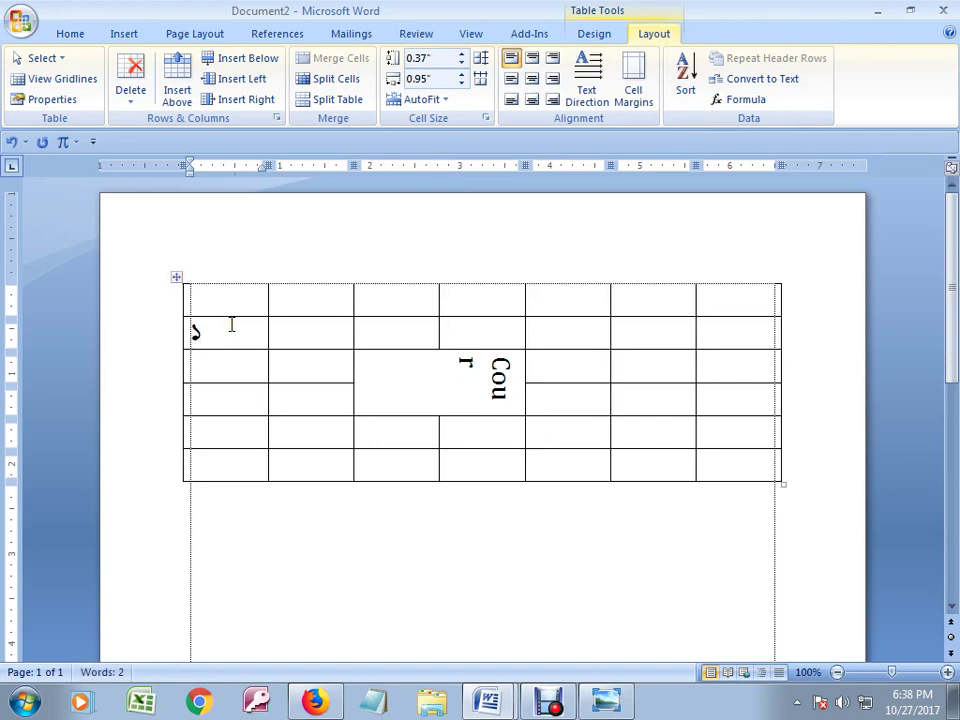
{"action": "key", "text": "Down"}
{"action": "type", "text": "e"}
{"action": "key", "text": "Down"}
{"action": "type", "text": "9"}
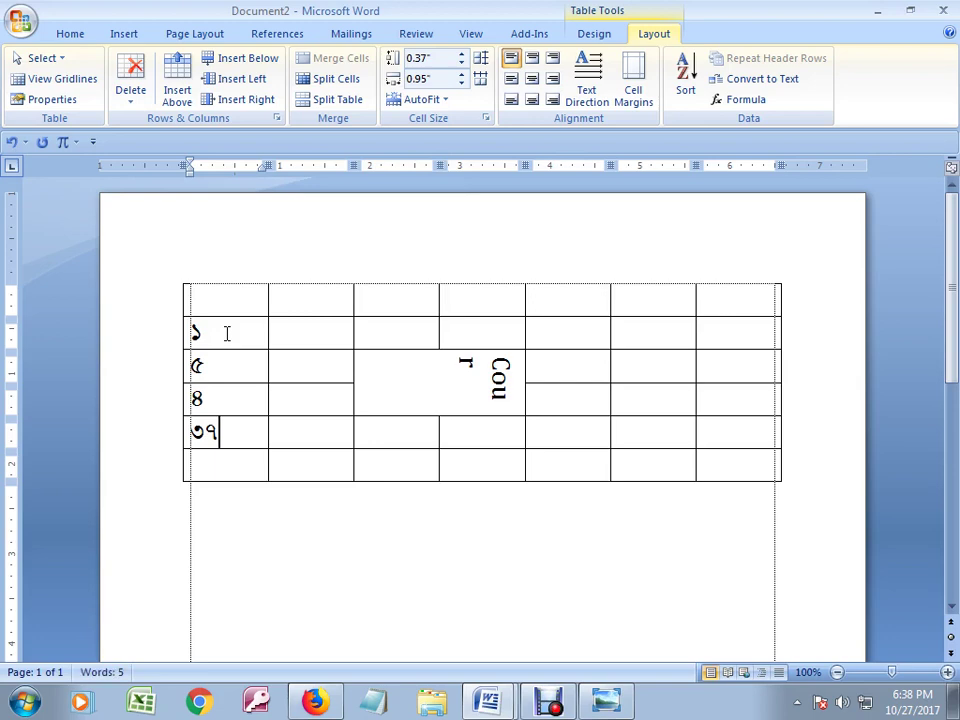
{"action": "key", "text": "Down"}
{"action": "type", "text": "6"}
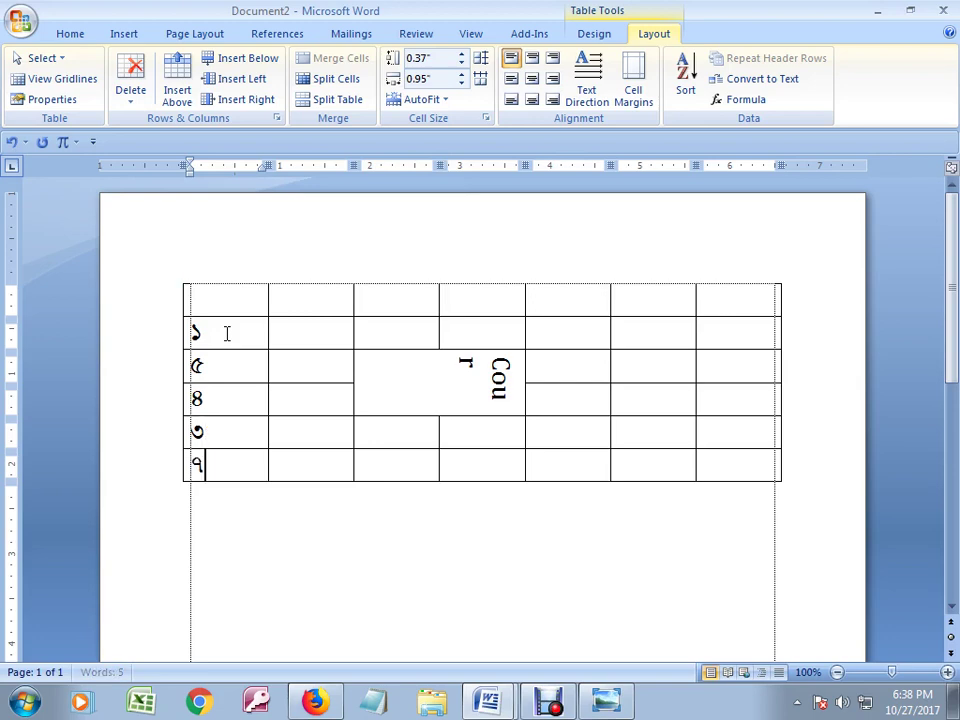
- Try sorting the first-column numbers, dismiss the merged-cells warning, and select the whole table
{"action": "left_click_drag", "start_coordinate": [245, 457], "coordinate": [112, 358]}
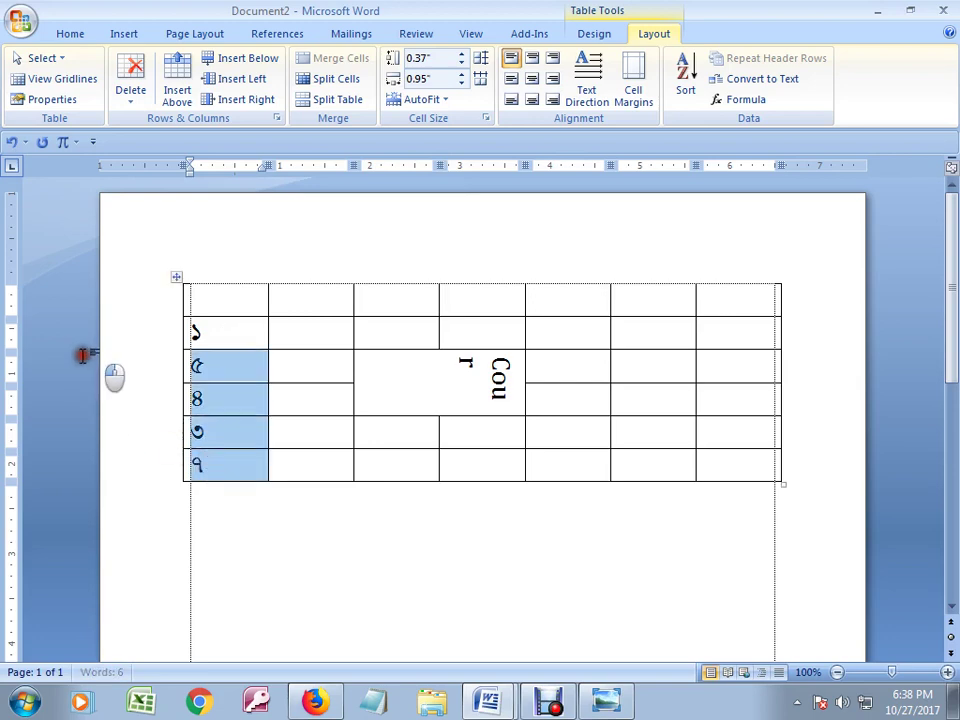
{"action": "left_click", "coordinate": [548, 700]}
{"action": "left_click", "coordinate": [284, 569]}
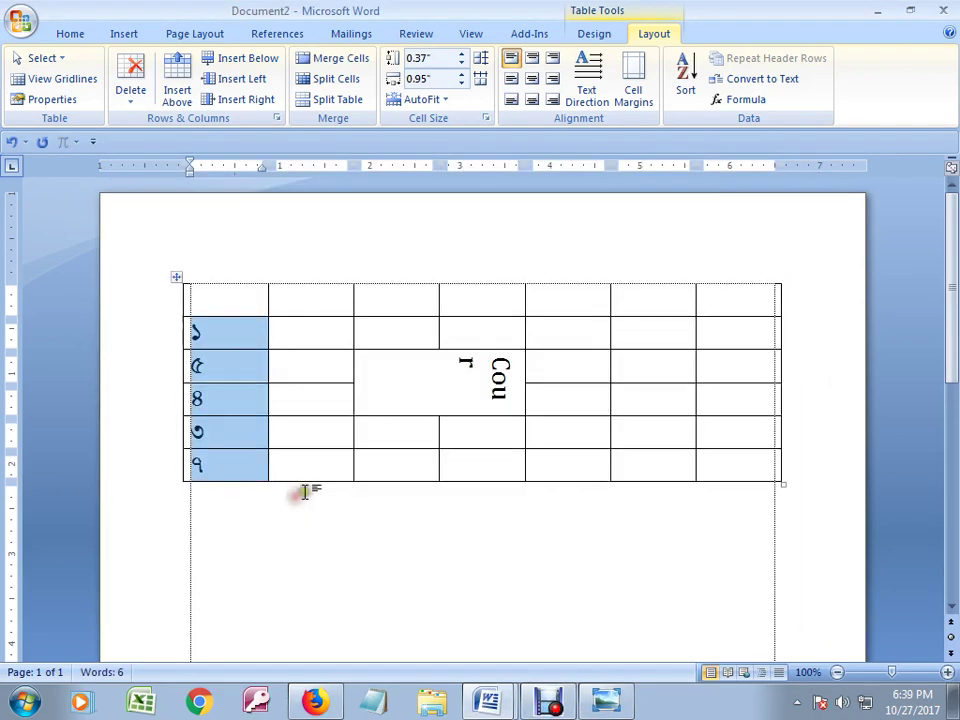
{"action": "left_click", "coordinate": [221, 333]}
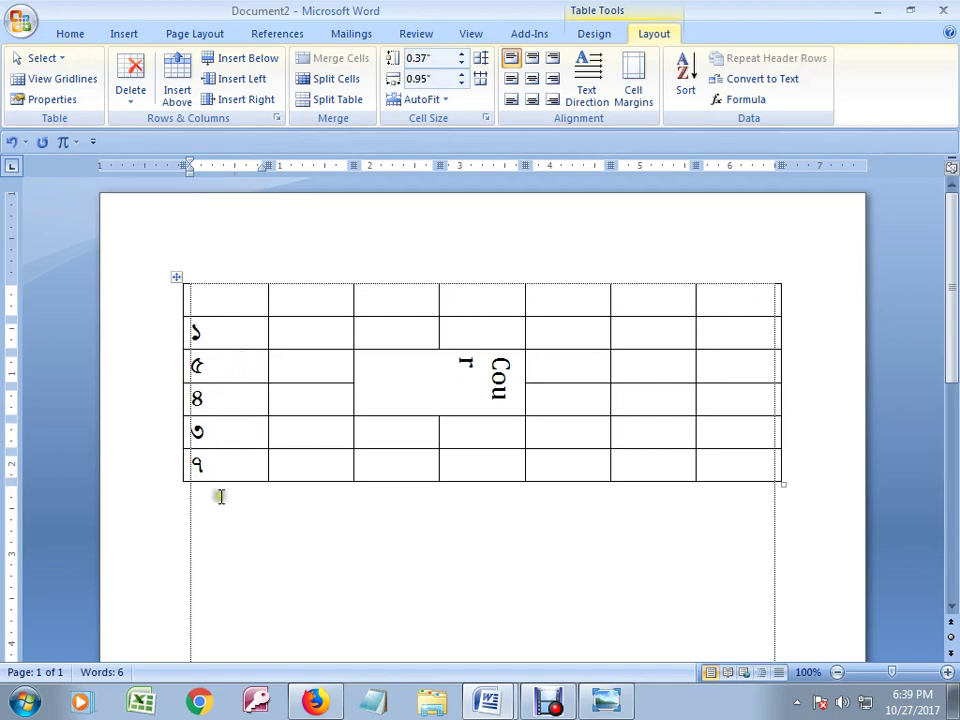
{"action": "left_click_drag", "start_coordinate": [214, 335], "coordinate": [231, 458]}
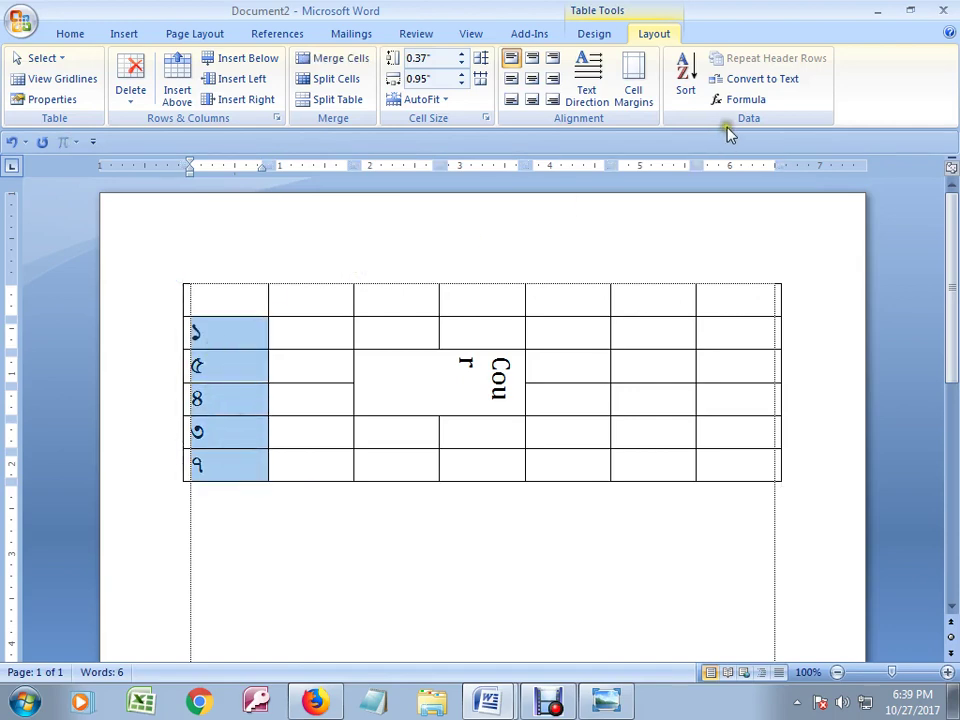
{"action": "left_click", "coordinate": [692, 94]}
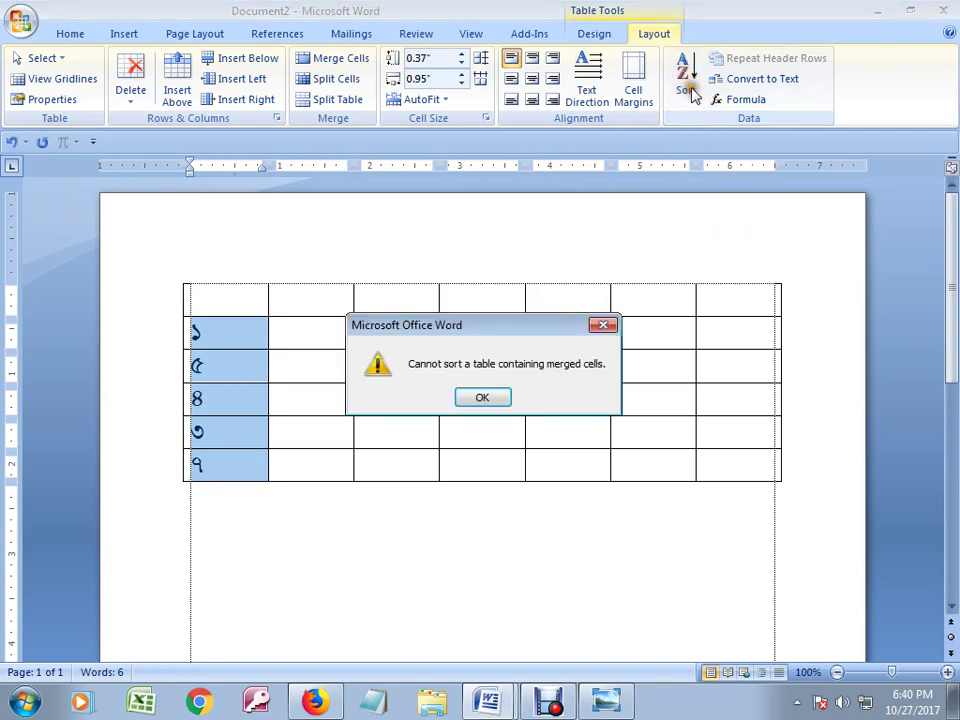
{"action": "left_click", "coordinate": [480, 395]}
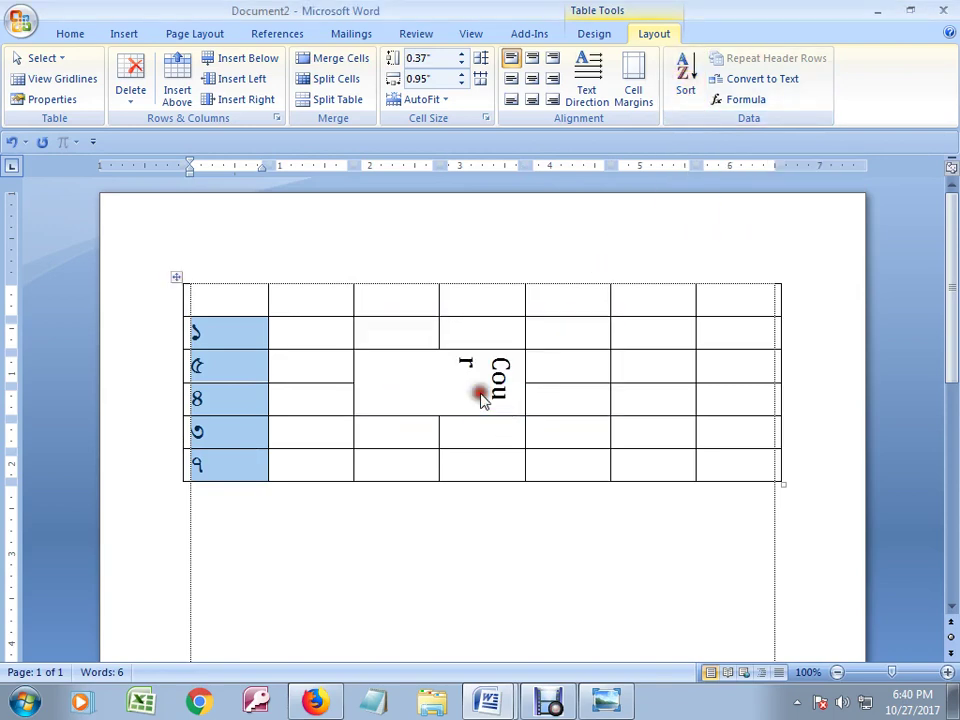
{"action": "left_click", "coordinate": [176, 280]}
- Delete the old table and insert a new table 9 columns by 7 rows
{"action": "key", "text": "BackSpace"}
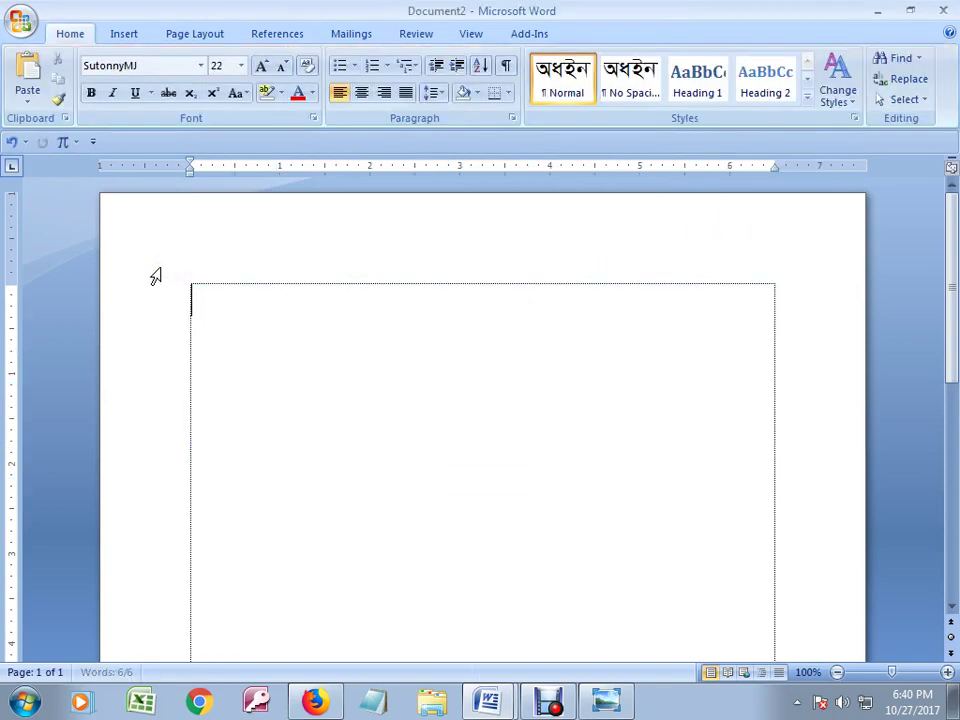
{"action": "left_click", "coordinate": [122, 33]}
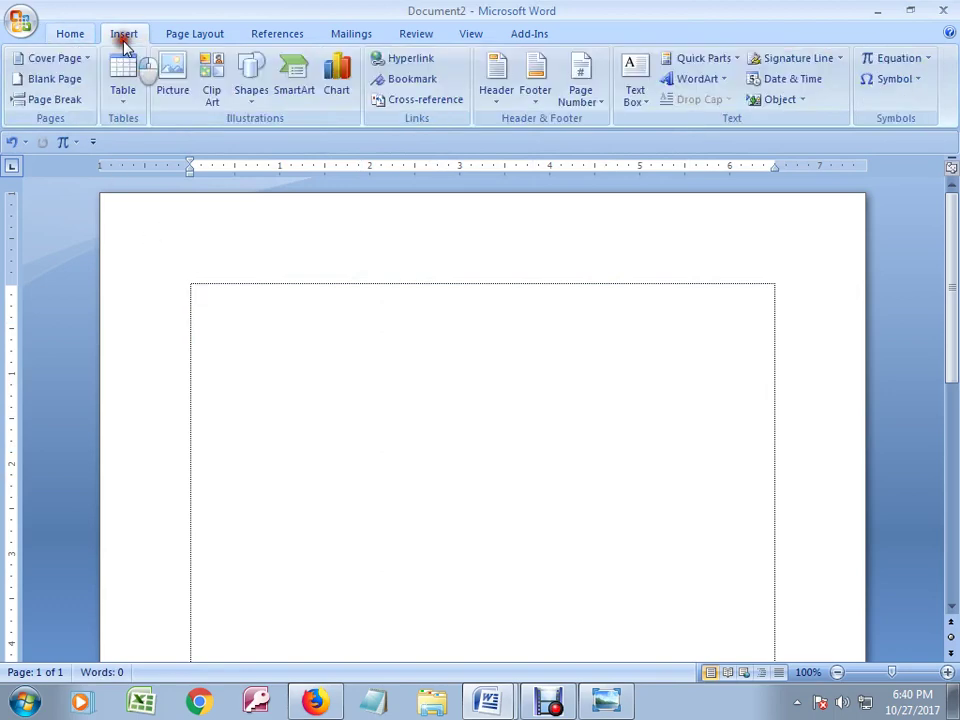
{"action": "left_click", "coordinate": [126, 100]}
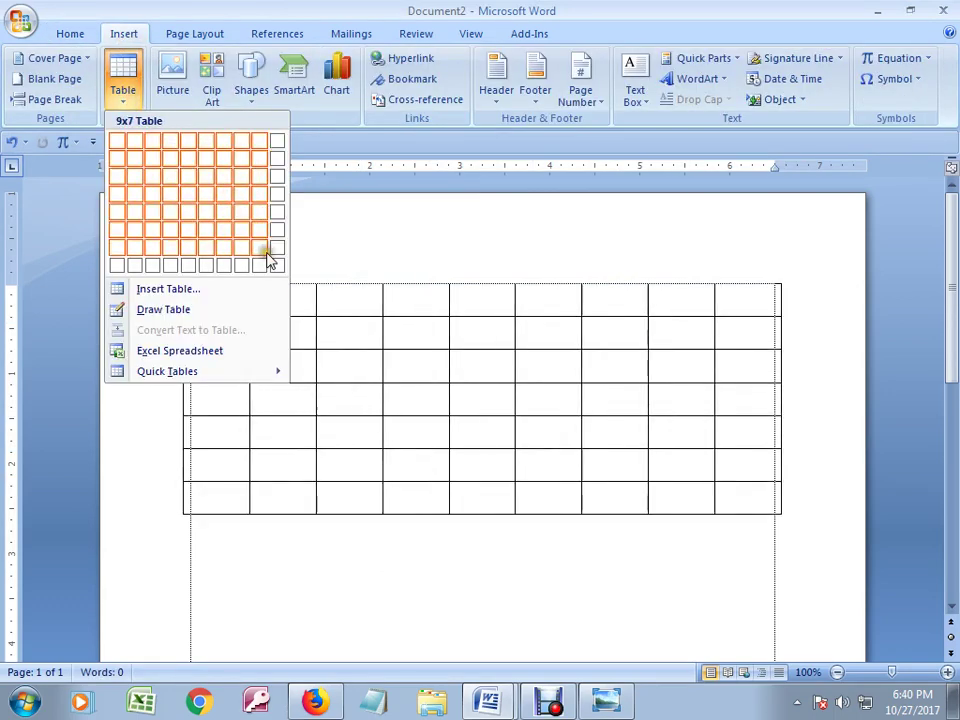
{"action": "left_click", "coordinate": [260, 248]}
- Enter the Bengali digits 1, 5, 3, 7, 6, 4 down column 3 and select them
{"action": "left_click", "coordinate": [349, 336]}
{"action": "type", "text": "د"}
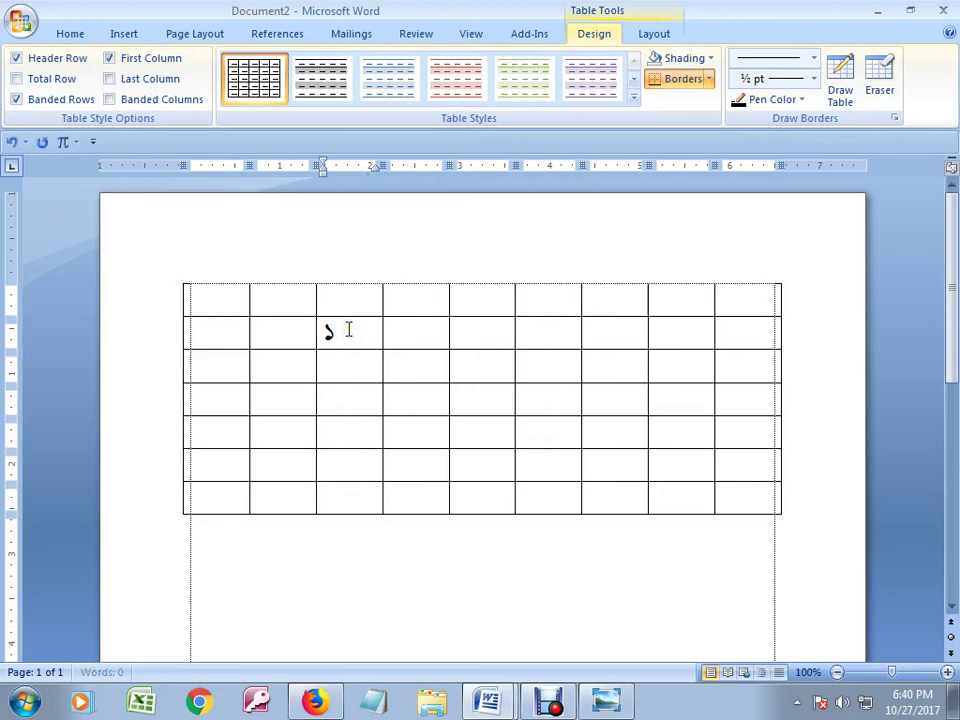
{"action": "key", "text": "Down"}
{"action": "type", "text": "ج"}
{"action": "type", "text": "৭"}
{"action": "type", "text": "৬"}
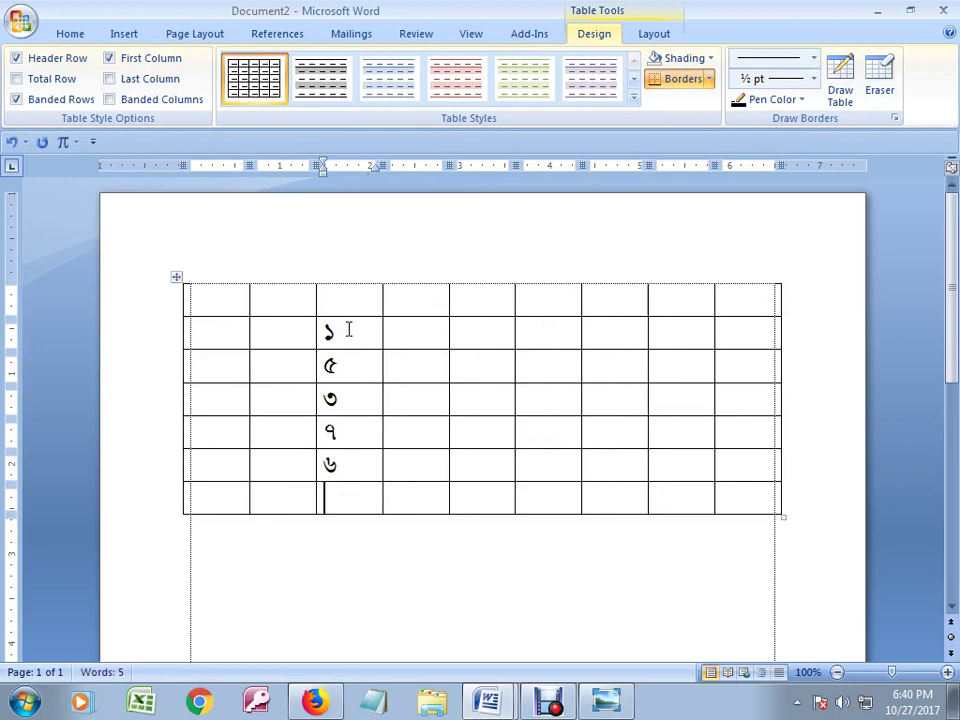
{"action": "type", "text": "৪"}
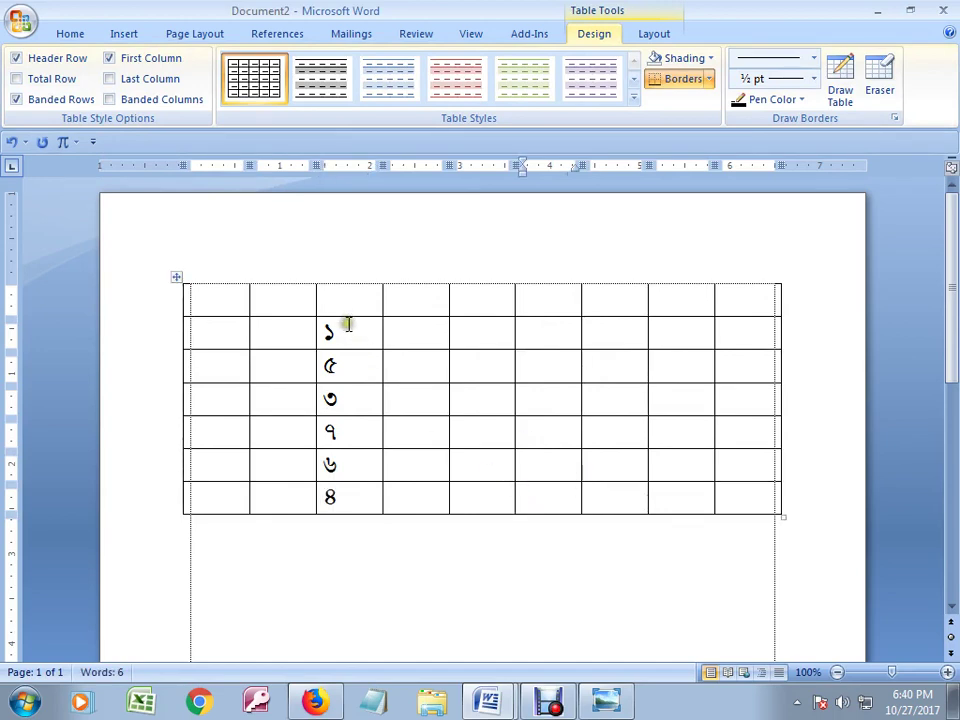
{"action": "mouse_move", "coordinate": [347, 326]}
{"action": "left_mouse_down"}
{"action": "mouse_move", "coordinate": [353, 473]}
{"action": "mouse_move", "coordinate": [345, 496]}
{"action": "left_mouse_up"}
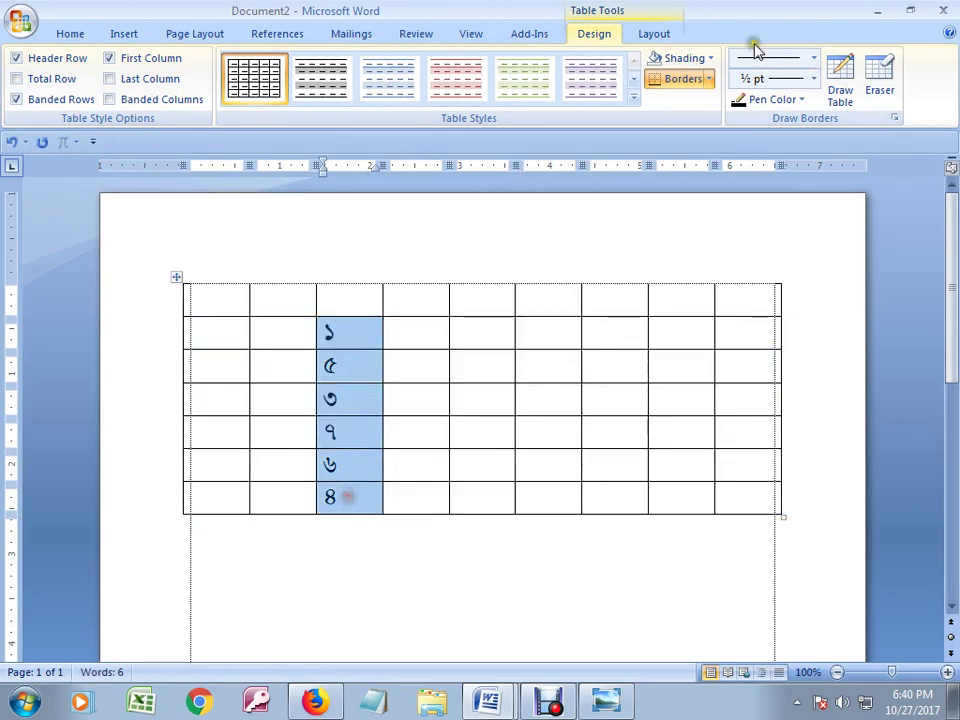
- Sort column 3 as numbers in ascending order
{"action": "left_click", "coordinate": [652, 35]}
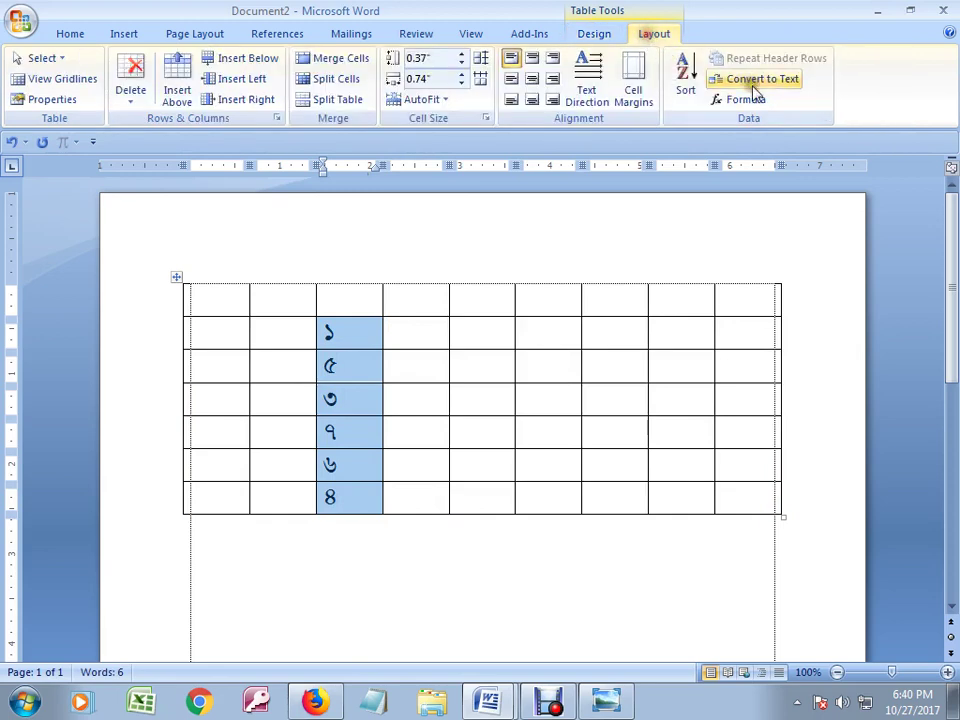
{"action": "left_click", "coordinate": [683, 80]}
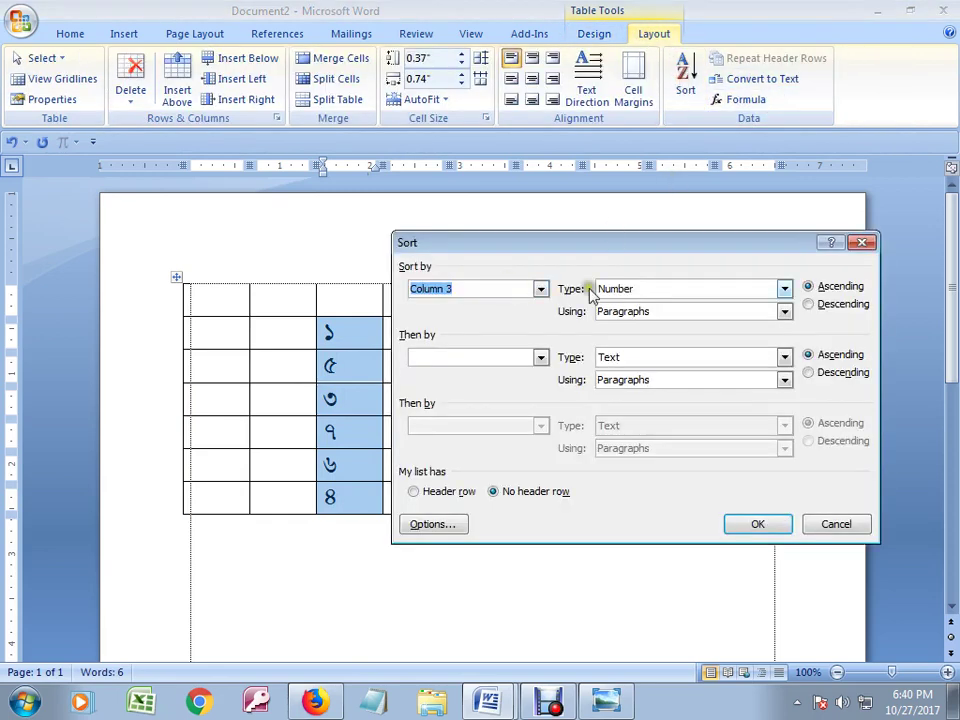
{"action": "left_click", "coordinate": [760, 522]}
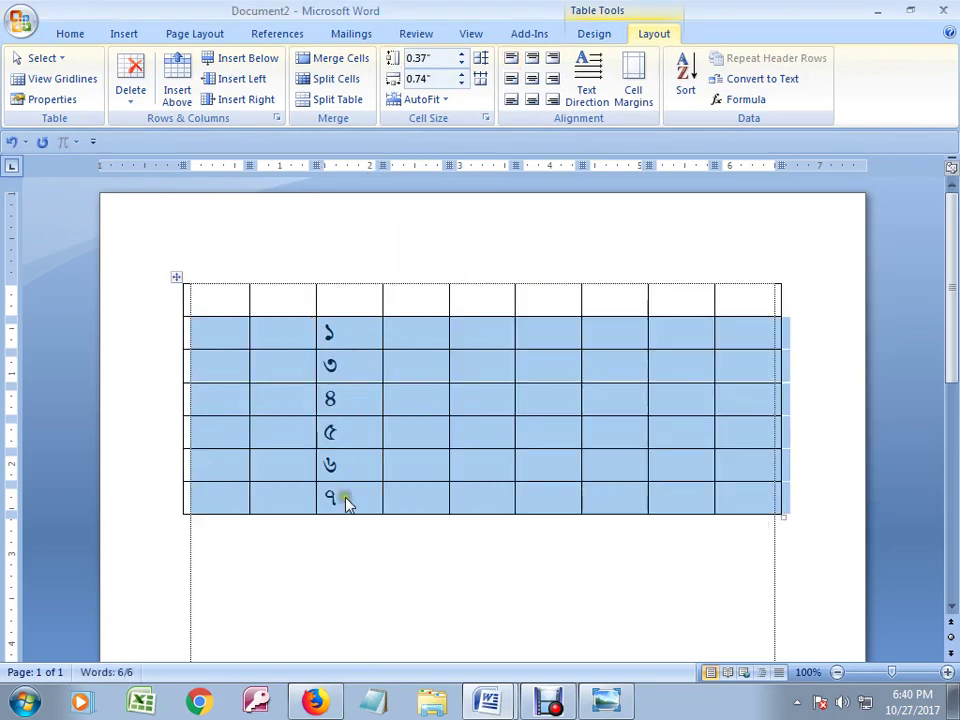
- Re-sort column 3 numerically in descending order, giving 7, 6, 5, 4, 3, 1
{"action": "left_click", "coordinate": [684, 80]}
{"action": "left_click", "coordinate": [808, 304]}
{"action": "left_click", "coordinate": [756, 524]}
{"action": "left_click", "coordinate": [682, 88]}
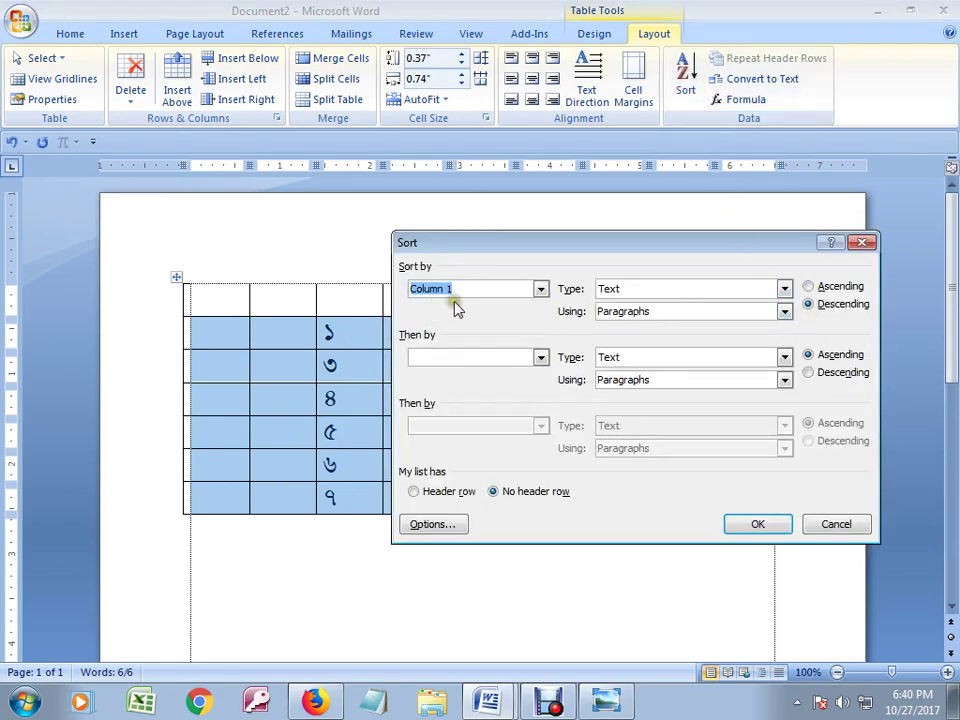
{"action": "left_click", "coordinate": [861, 243]}
{"action": "left_click", "coordinate": [546, 398]}
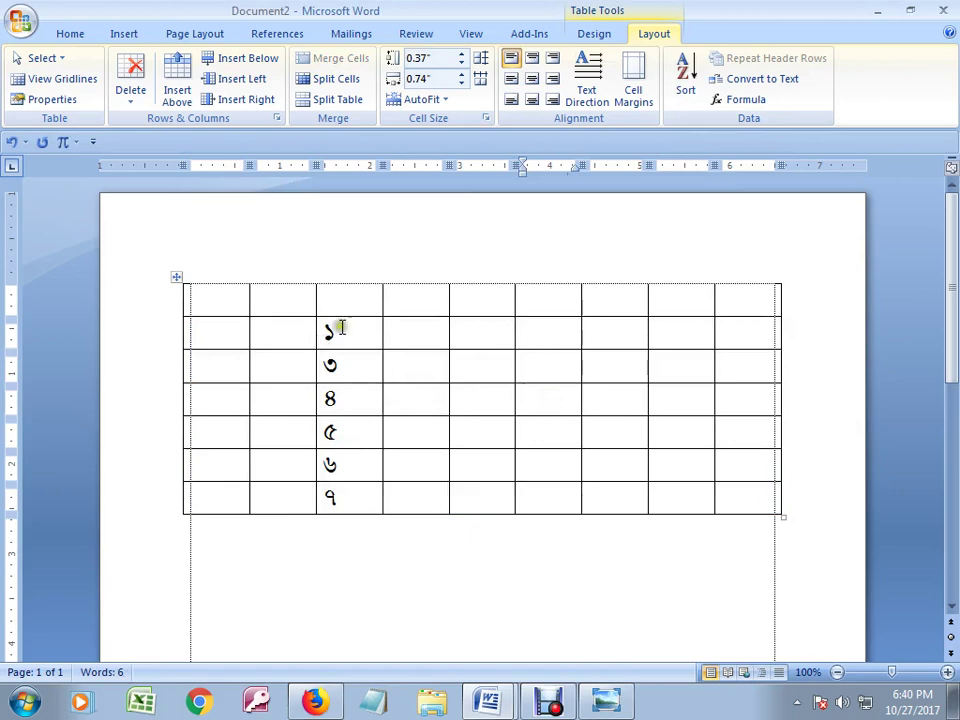
{"action": "left_click_drag", "start_coordinate": [336, 328], "coordinate": [356, 497]}
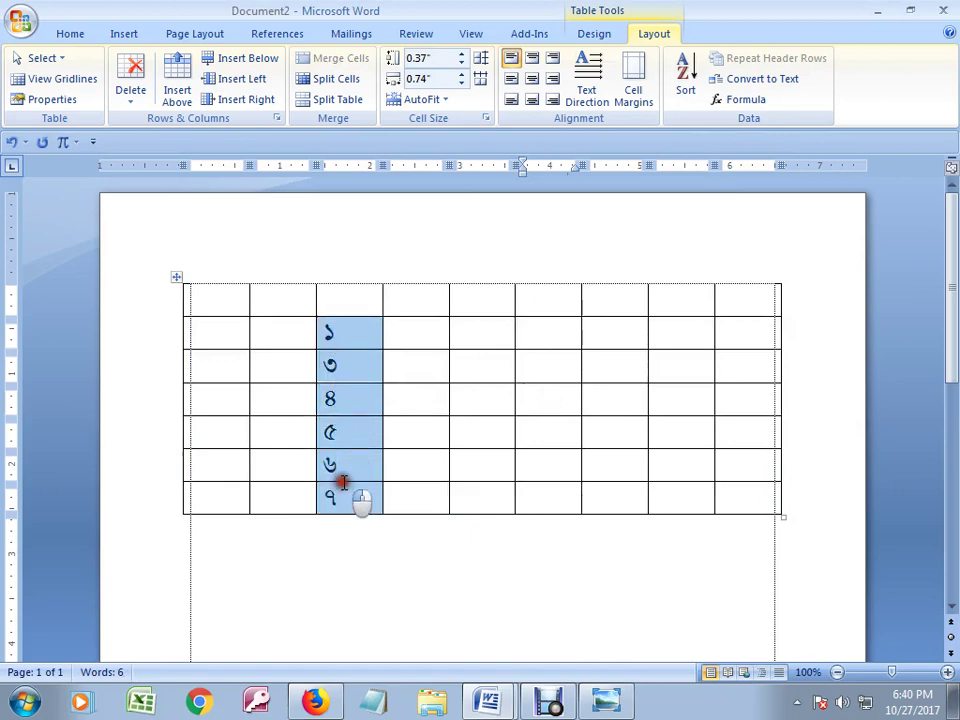
{"action": "left_click", "coordinate": [684, 85]}
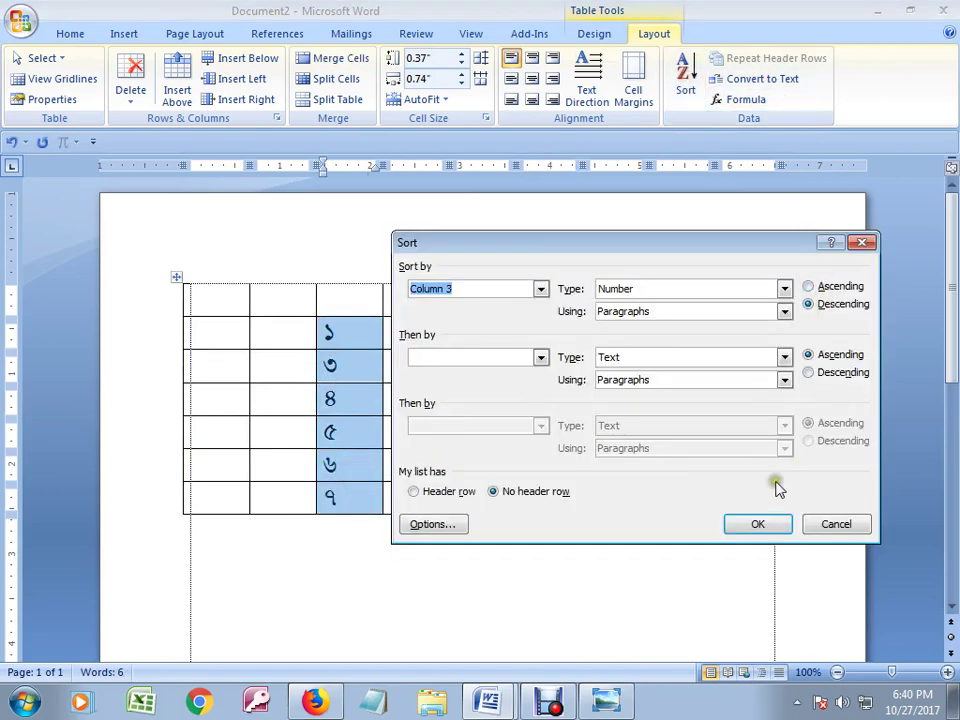
{"action": "left_click", "coordinate": [758, 526]}
{"action": "left_click", "coordinate": [653, 416]}
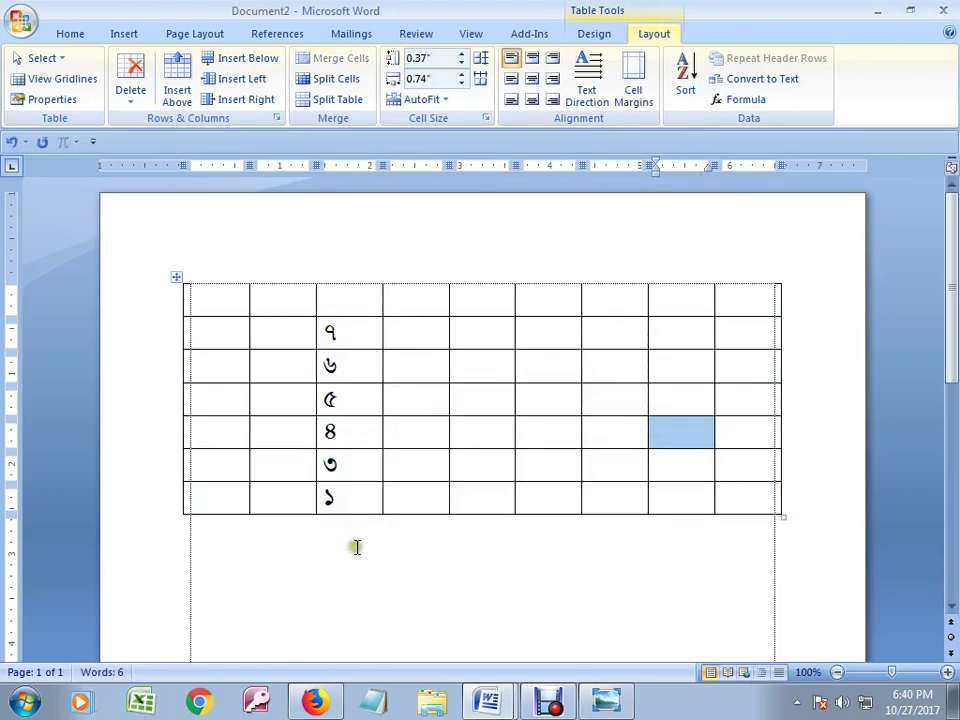
{"action": "left_click", "coordinate": [356, 485]}
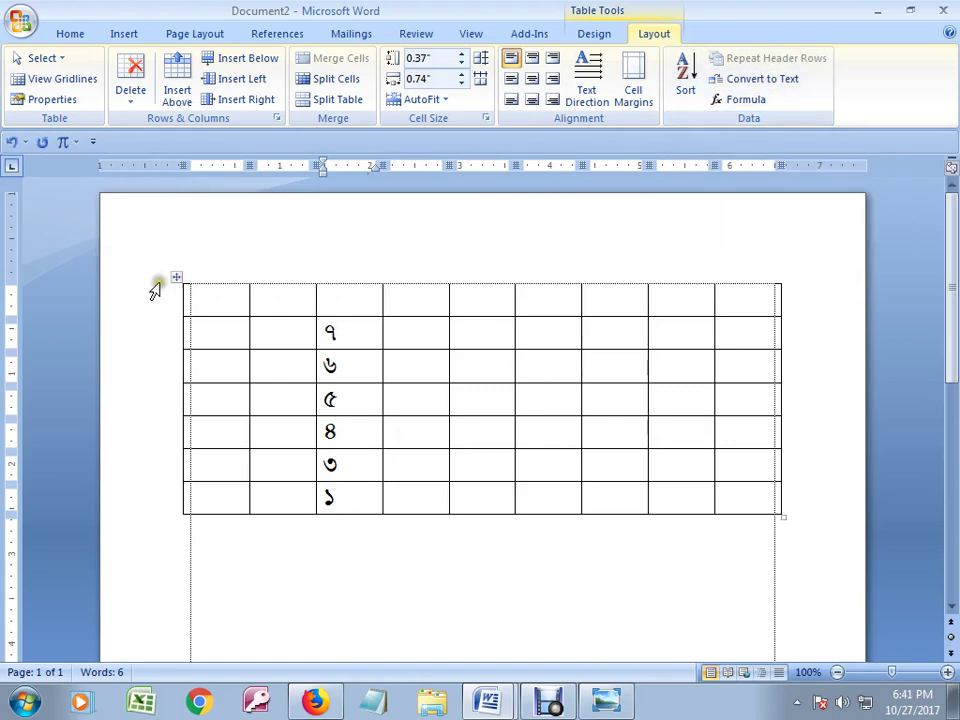
- Select the whole 9-by-7 table by its move handle and delete it
{"action": "left_click", "coordinate": [175, 278]}
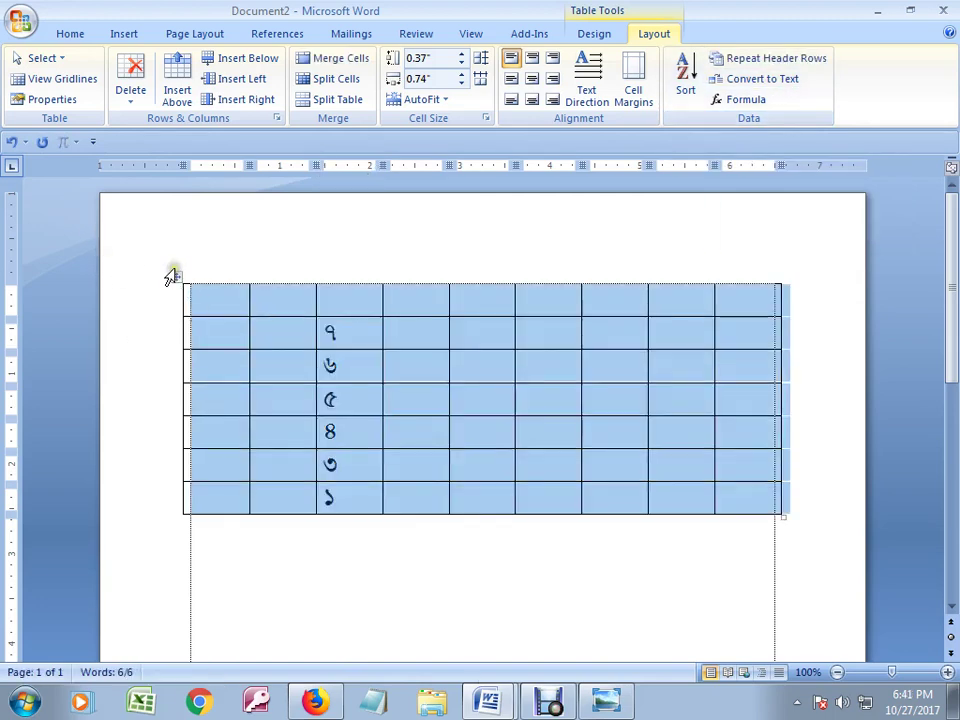
{"action": "key", "text": "BackSpace"}
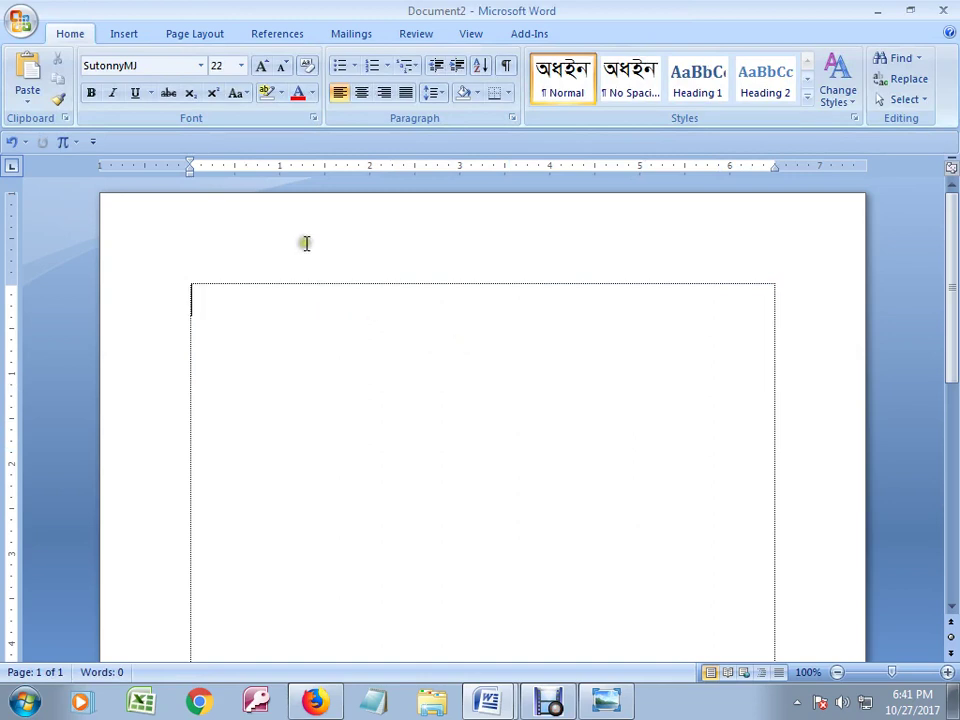
- Insert a new 8-by-8 table
{"action": "left_click", "coordinate": [120, 38]}
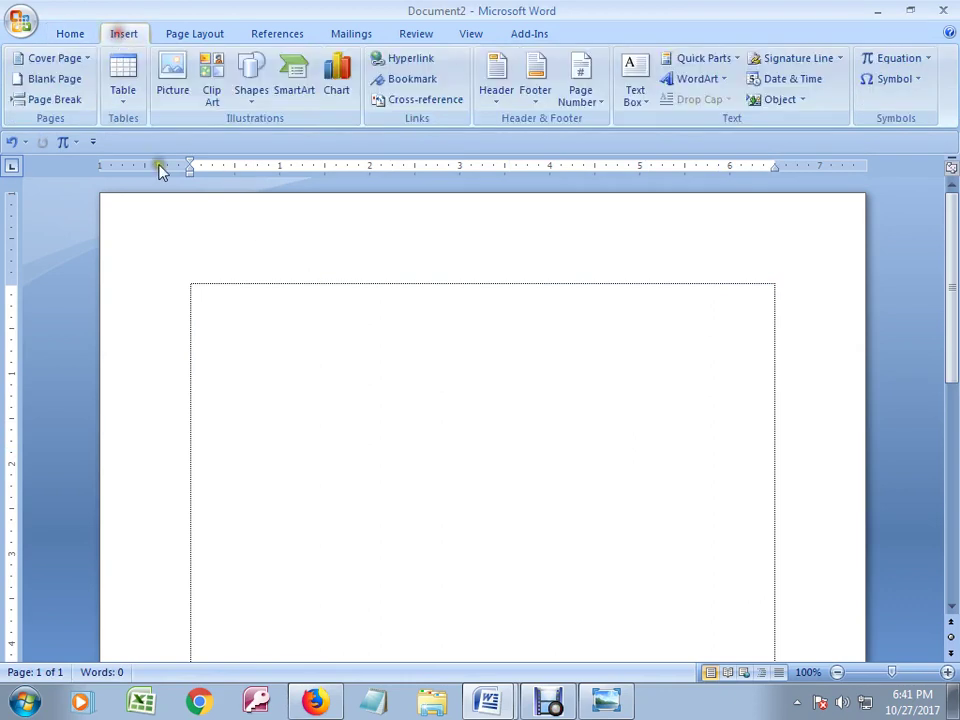
{"action": "left_click", "coordinate": [123, 92]}
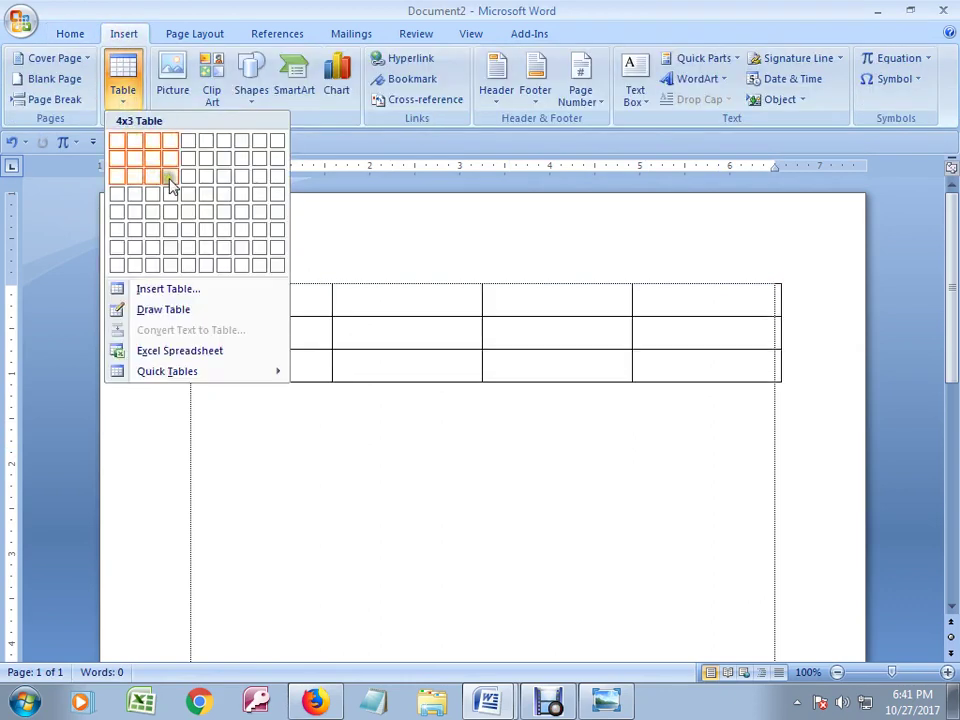
{"action": "left_click", "coordinate": [250, 260]}
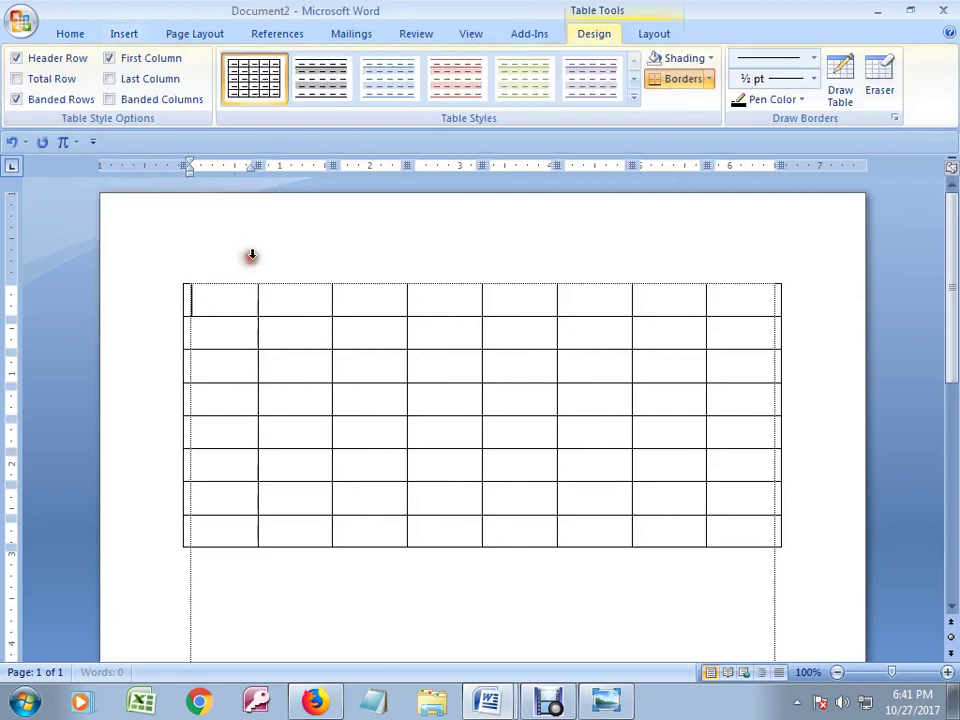
- Merge the fourth to sixth cells of the top row into one cell
{"action": "left_click_drag", "start_coordinate": [454, 302], "coordinate": [568, 306]}
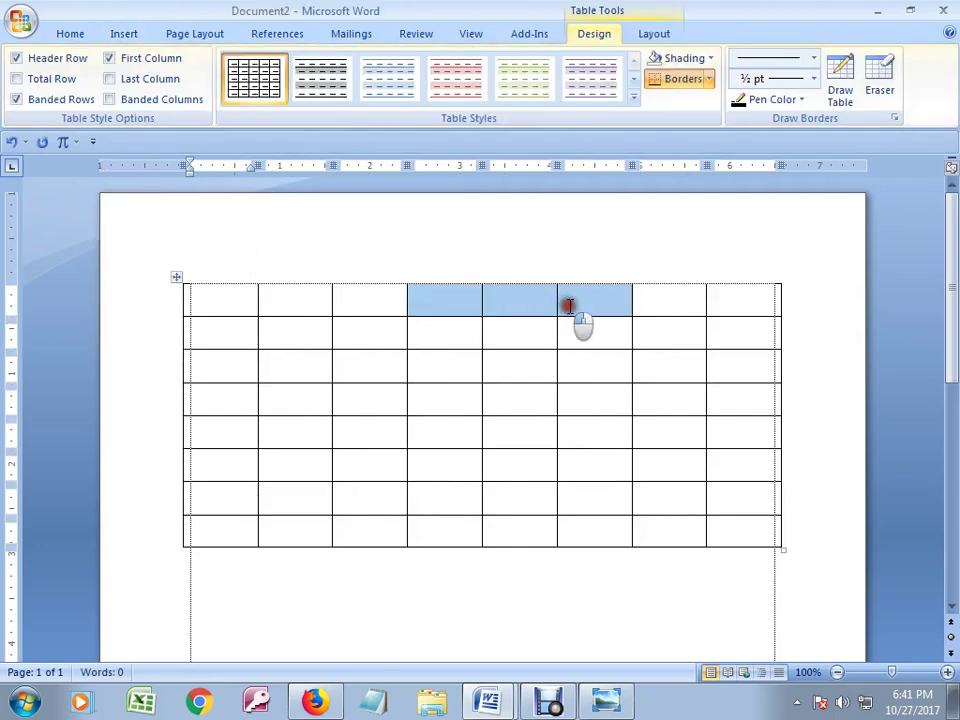
{"action": "left_click", "coordinate": [640, 38]}
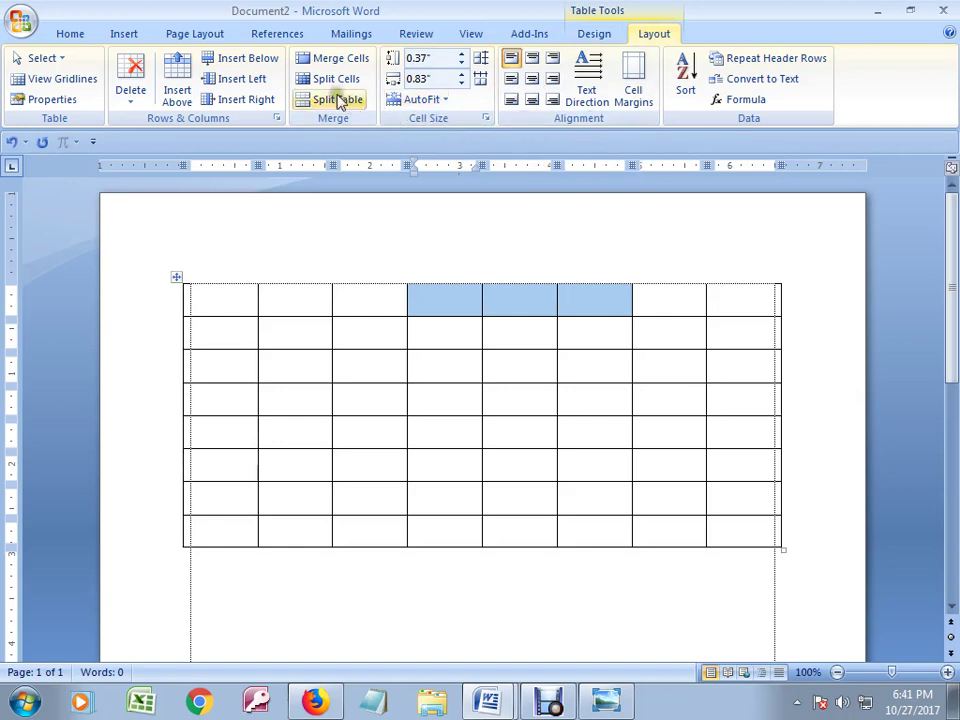
{"action": "left_click", "coordinate": [333, 58]}
{"action": "left_click", "coordinate": [511, 301]}
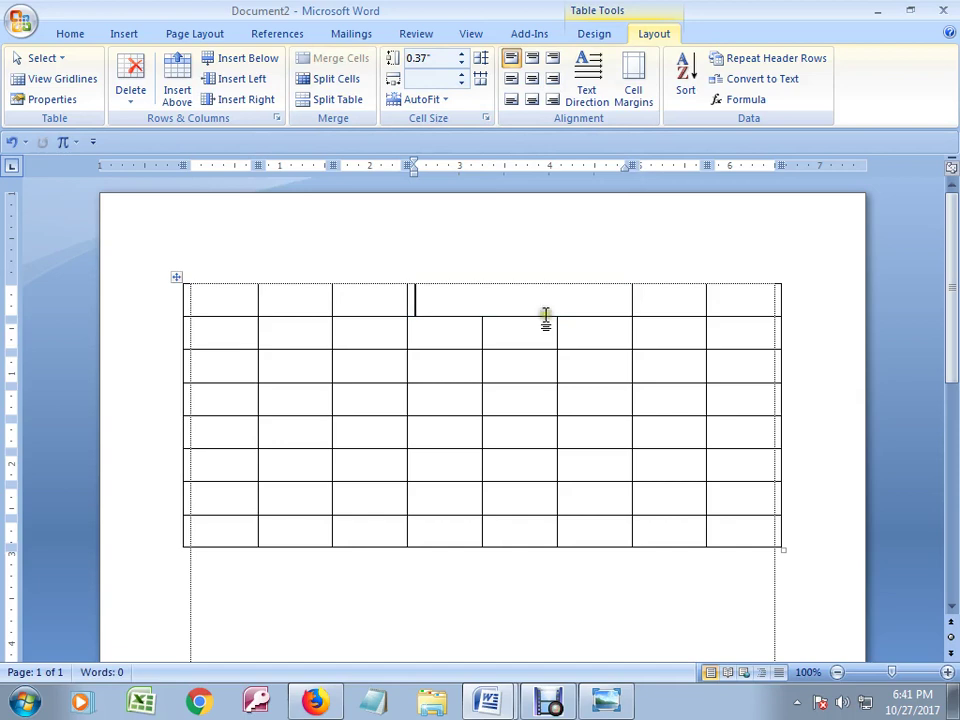
{"action": "type", "text": "ওধ"}
{"action": "key", "text": "ctrl+z"}
- Set the font to Cambria and type 'January Month' into the merged top cell
{"action": "left_click", "coordinate": [70, 34]}
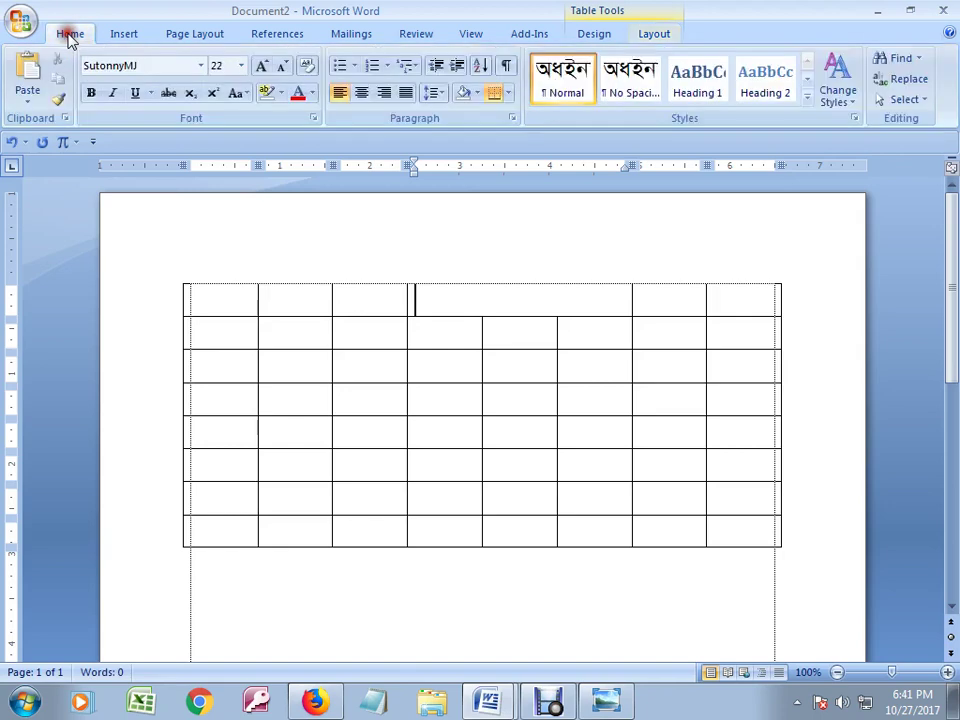
{"action": "left_click", "coordinate": [205, 66]}
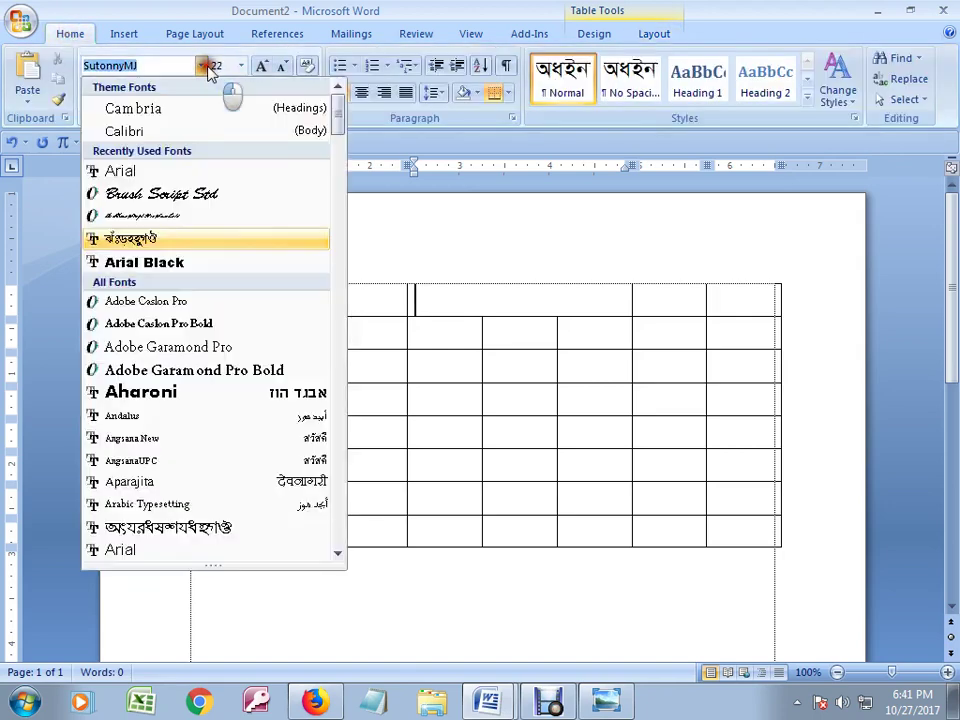
{"action": "left_click", "coordinate": [159, 106]}
{"action": "type", "text": "anu"}
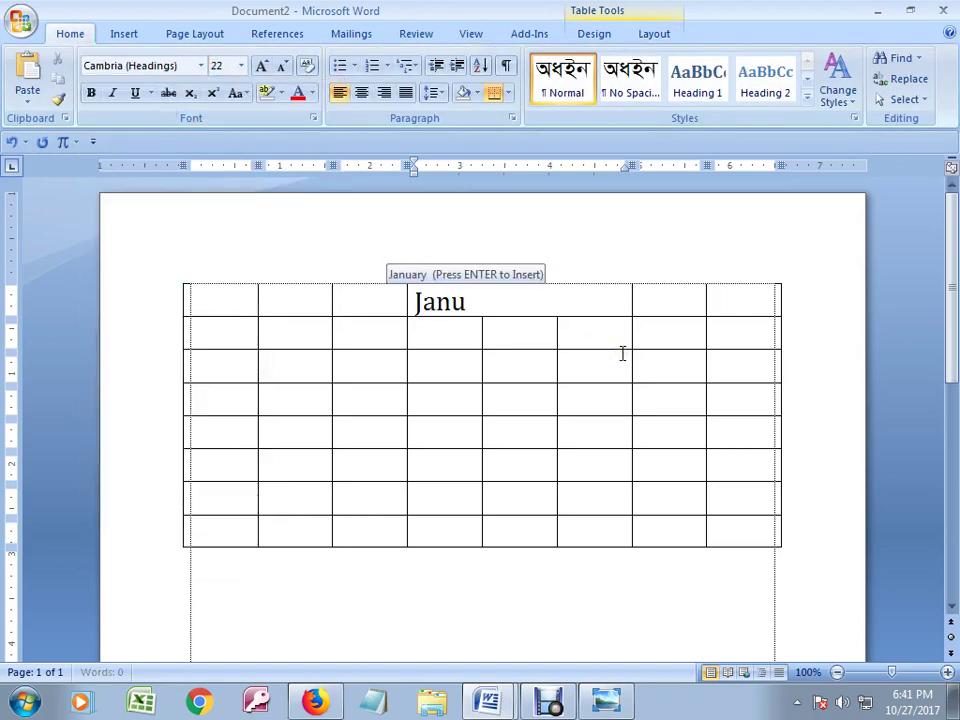
{"action": "type", "text": "ary Month"}
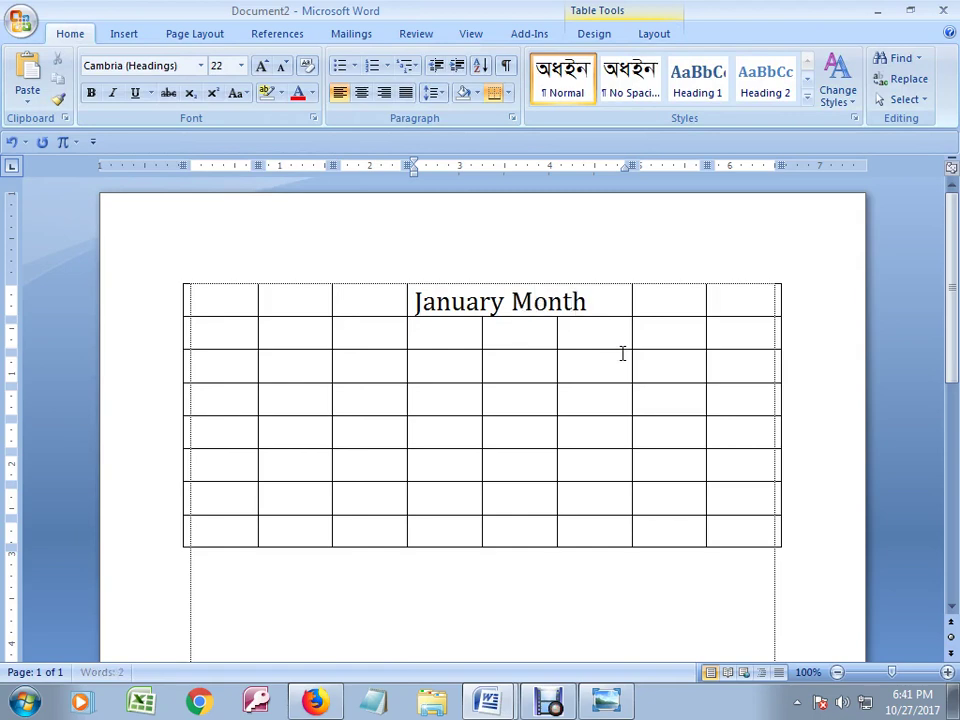
{"action": "left_click_drag", "start_coordinate": [610, 431], "coordinate": [557, 431]}
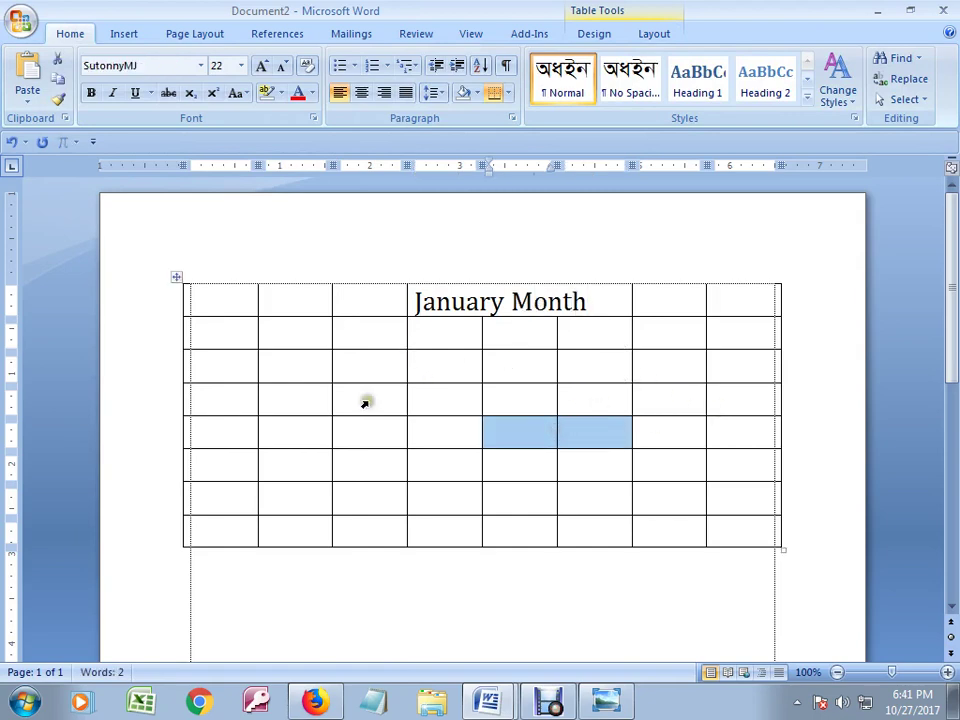
{"action": "left_click", "coordinate": [272, 400]}
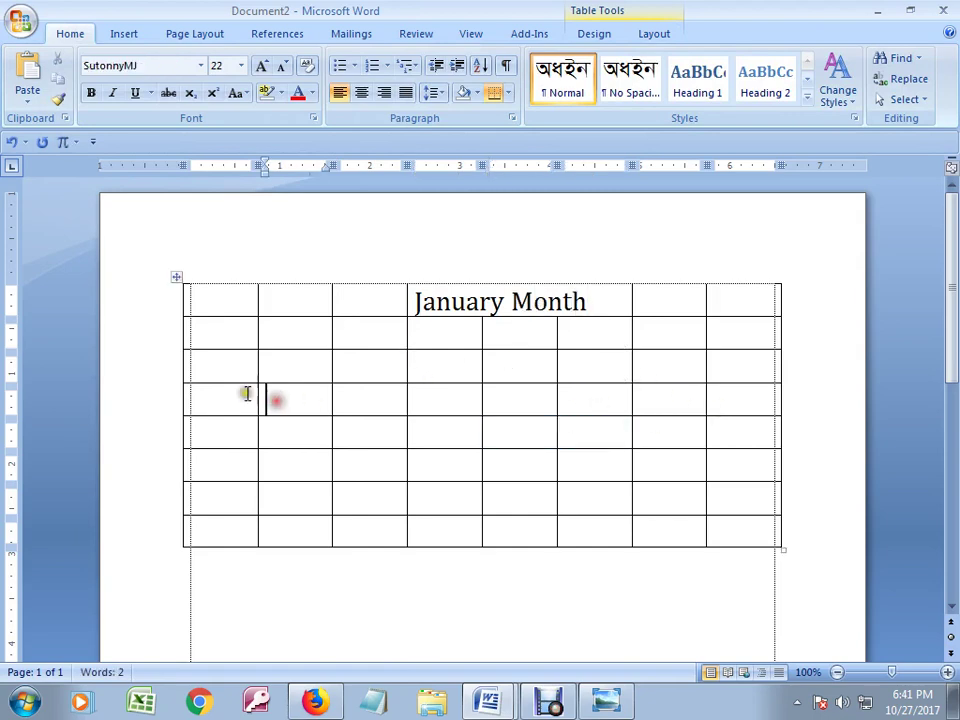
{"action": "left_click", "coordinate": [378, 535]}
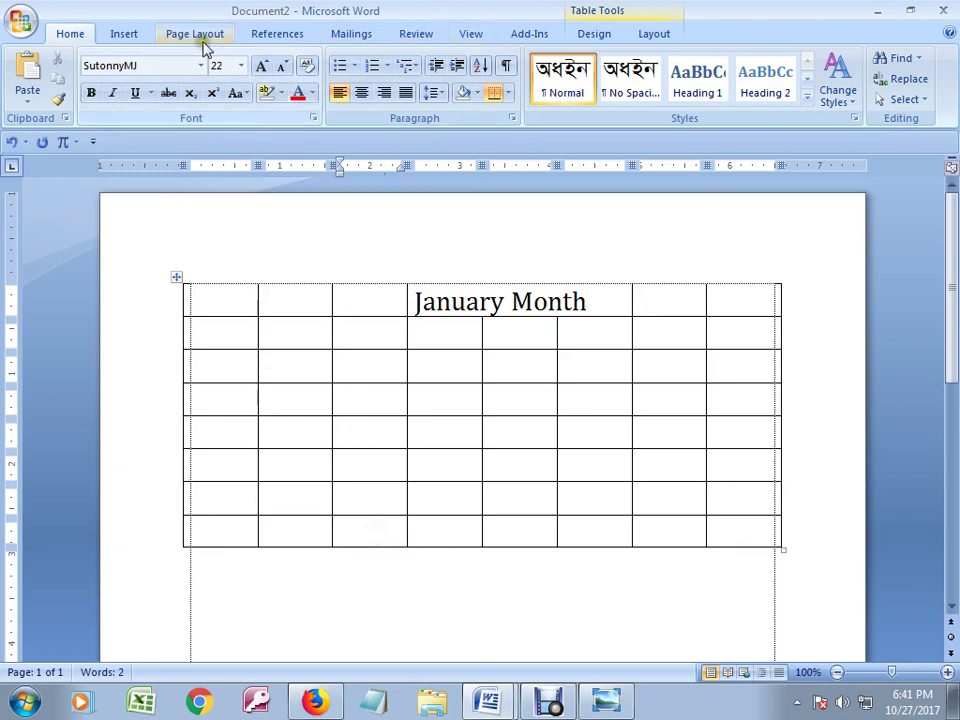
- Make the January Month row a repeating header row
{"action": "left_click", "coordinate": [640, 36]}
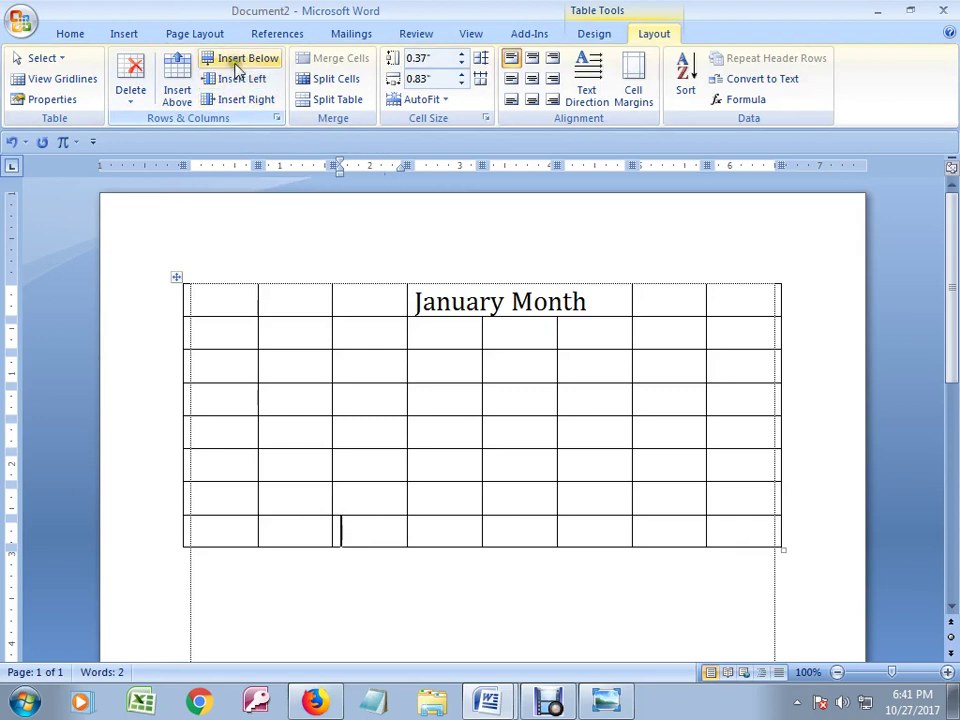
{"action": "left_click", "coordinate": [596, 300]}
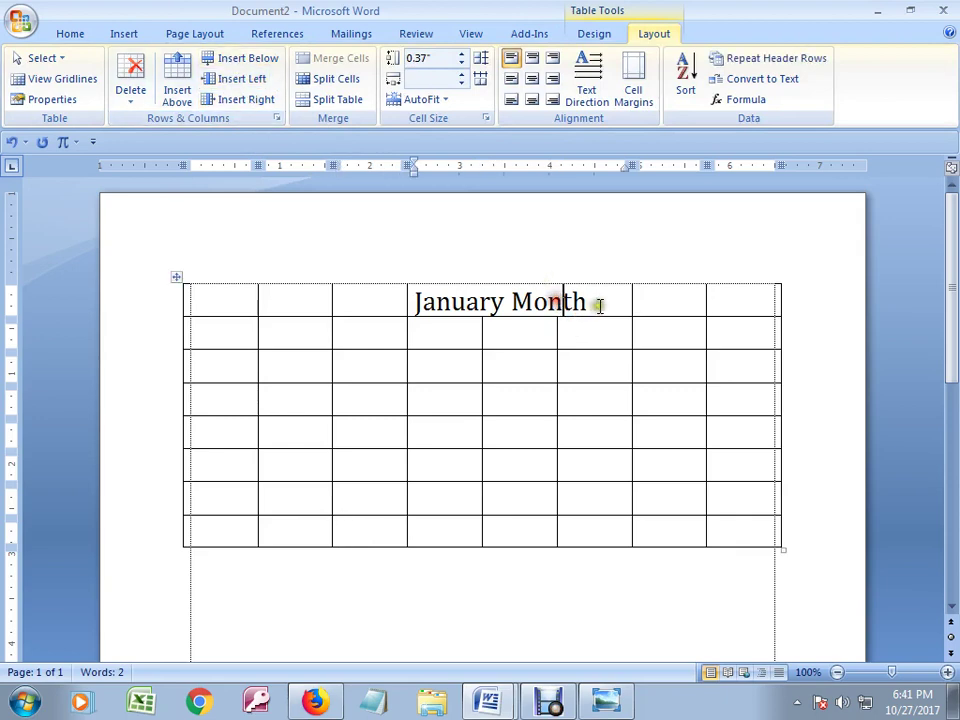
{"action": "left_click", "coordinate": [766, 60]}
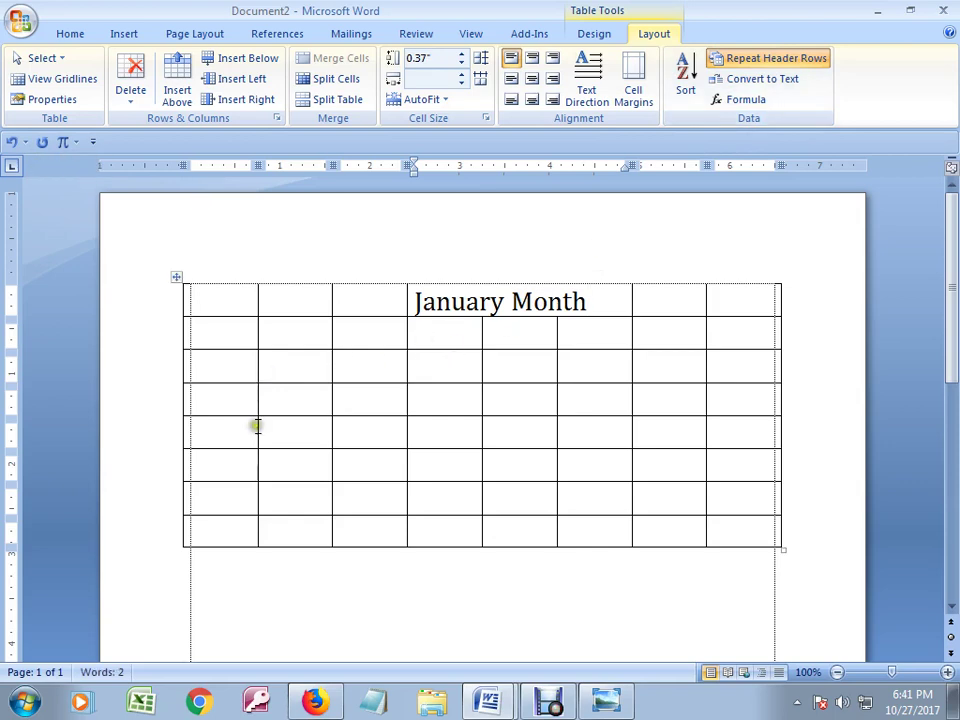
- Add five rows below the last row so the table runs onto a second page
{"action": "left_click", "coordinate": [215, 532]}
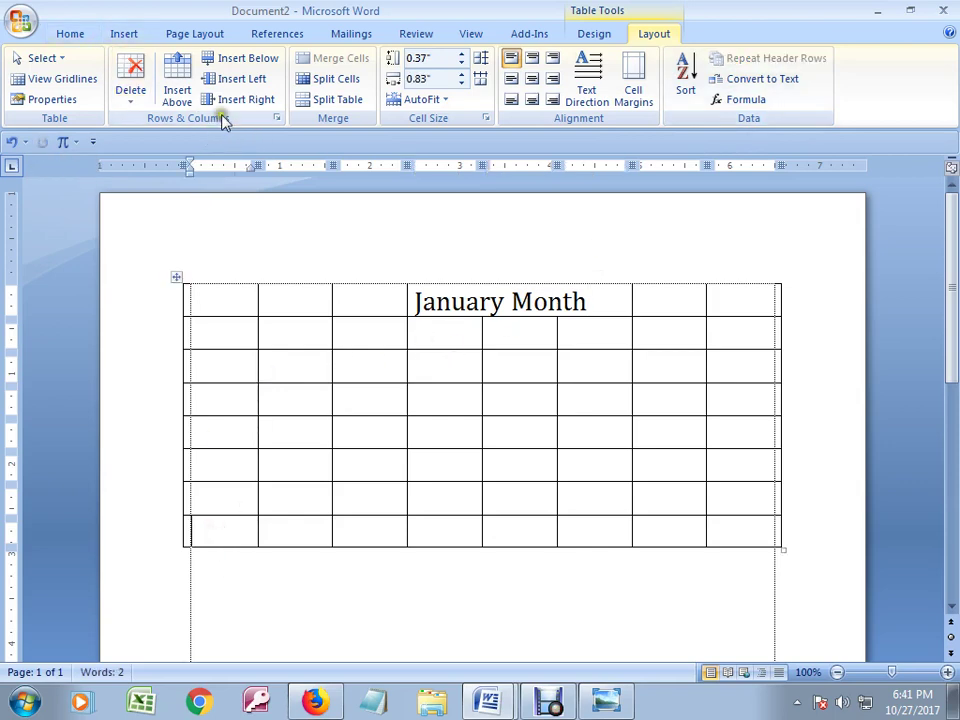
{"action": "left_click", "coordinate": [241, 60]}
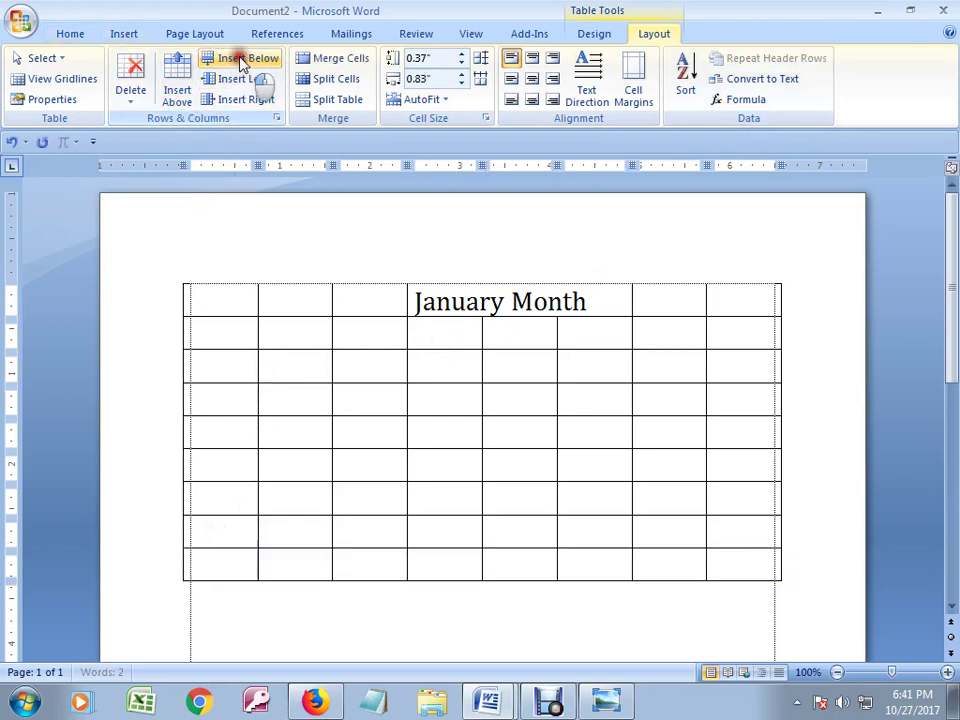
{"action": "left_click", "coordinate": [241, 60]}
{"action": "left_click", "coordinate": [241, 60]}
{"action": "left_click", "coordinate": [241, 60]}
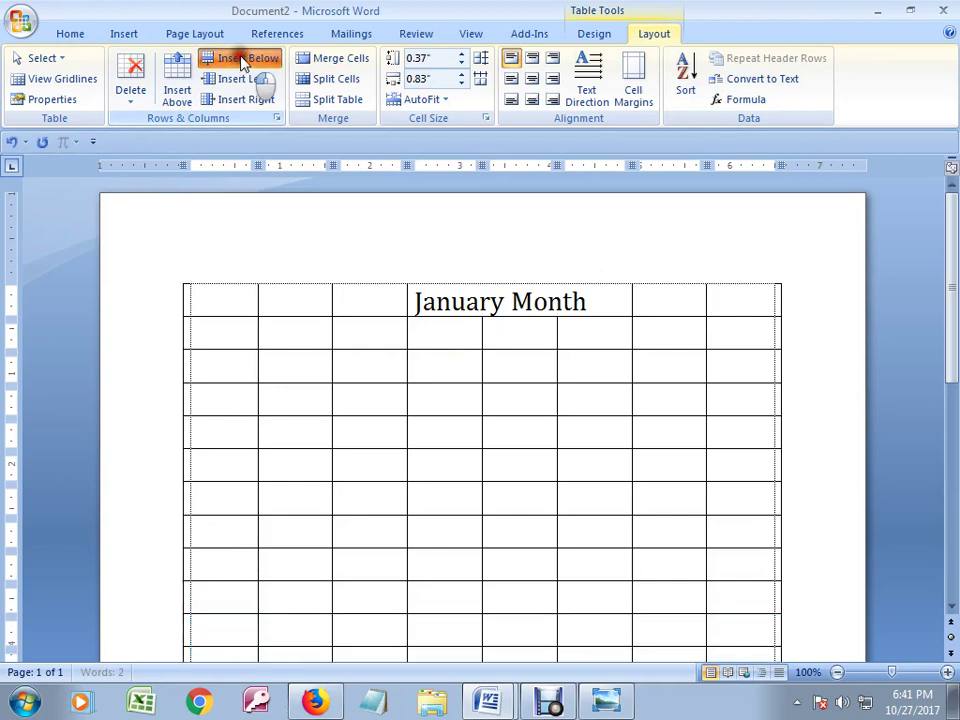
{"action": "scroll", "coordinate": [456, 553], "scroll_direction": "down", "scroll_amount": 6}
{"action": "scroll", "coordinate": [460, 560], "scroll_direction": "down", "scroll_amount": 3}
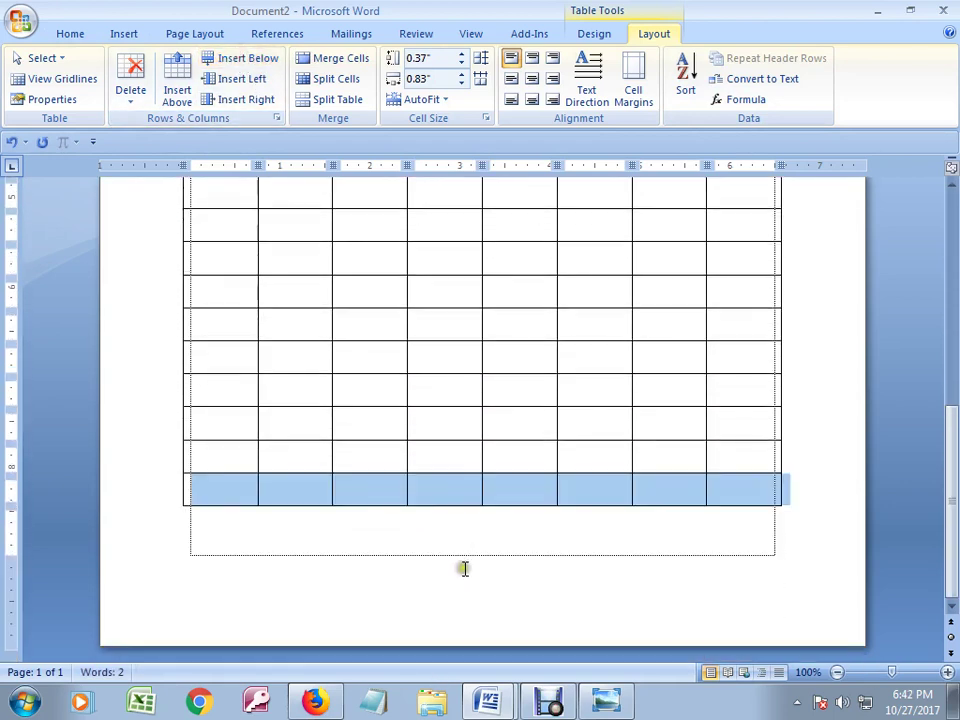
{"action": "left_click", "coordinate": [253, 58]}
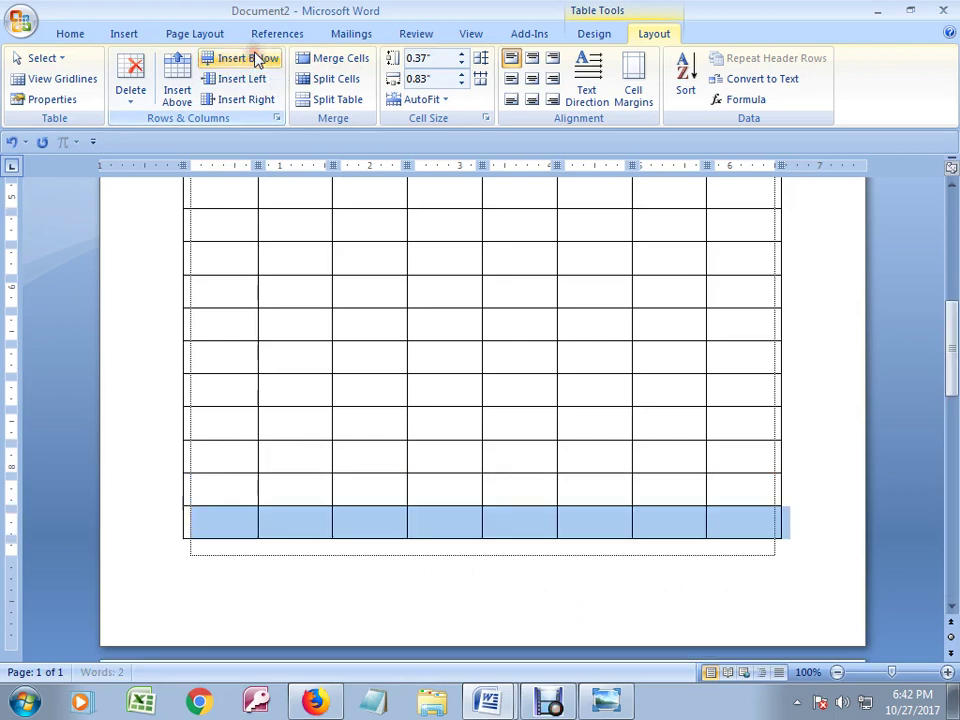
{"action": "left_click", "coordinate": [261, 60]}
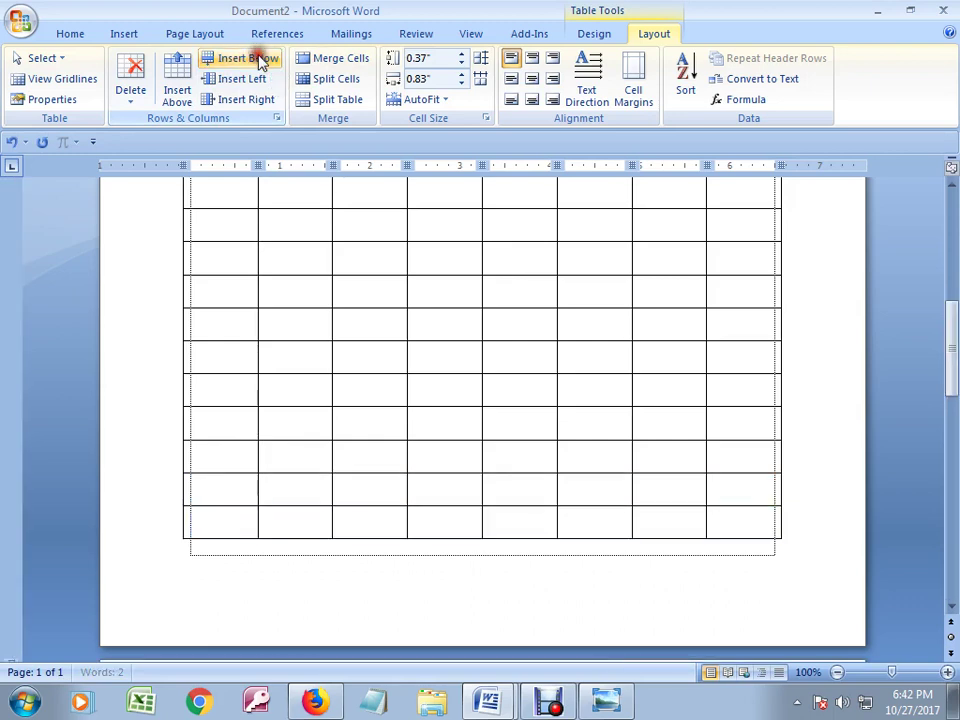
{"action": "scroll", "coordinate": [583, 388], "scroll_direction": "down", "scroll_amount": 3}
{"action": "scroll", "coordinate": [654, 514], "scroll_direction": "down", "scroll_amount": 2}
{"action": "scroll", "coordinate": [528, 481], "scroll_direction": "down", "scroll_amount": 4}
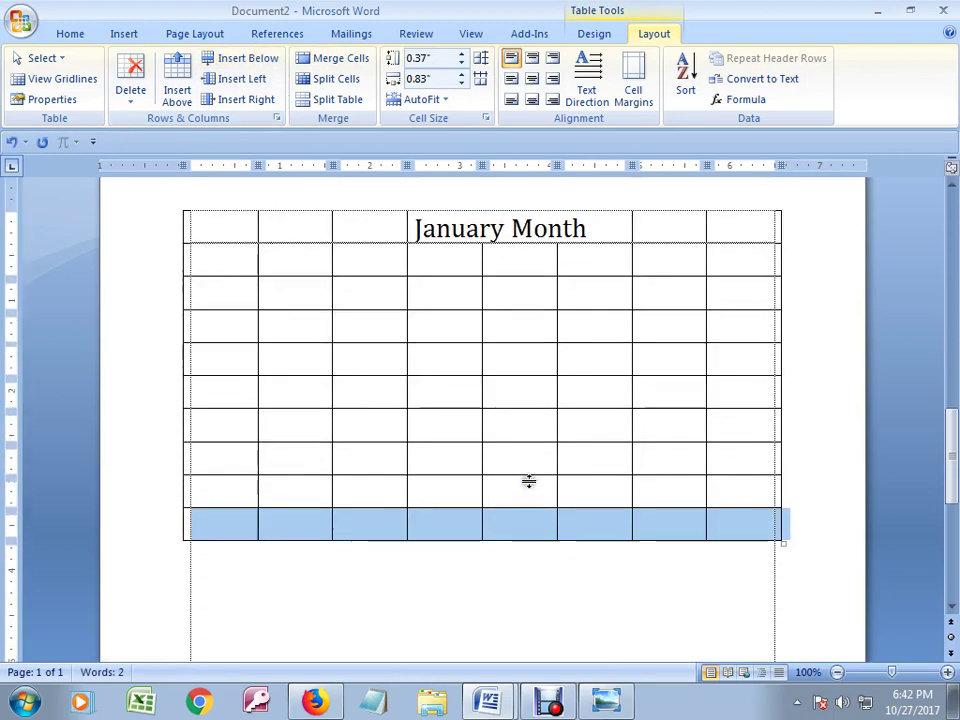
{"action": "left_click", "coordinate": [529, 466]}
- Scroll between the pages to check the repeated January Month header
{"action": "scroll", "coordinate": [530, 463], "scroll_direction": "up", "scroll_amount": 3}
{"action": "left_click", "coordinate": [585, 438]}
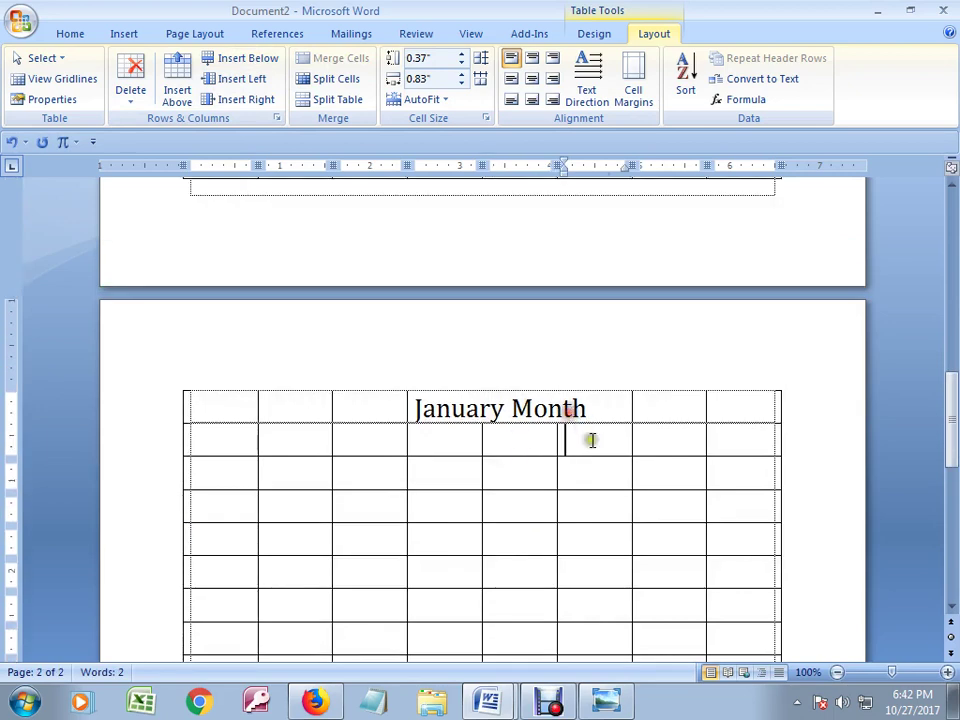
{"action": "scroll", "coordinate": [587, 467], "scroll_direction": "up", "scroll_amount": 3}
{"action": "scroll", "coordinate": [596, 467], "scroll_direction": "down", "scroll_amount": 6}
{"action": "scroll", "coordinate": [600, 472], "scroll_direction": "up", "scroll_amount": 1}
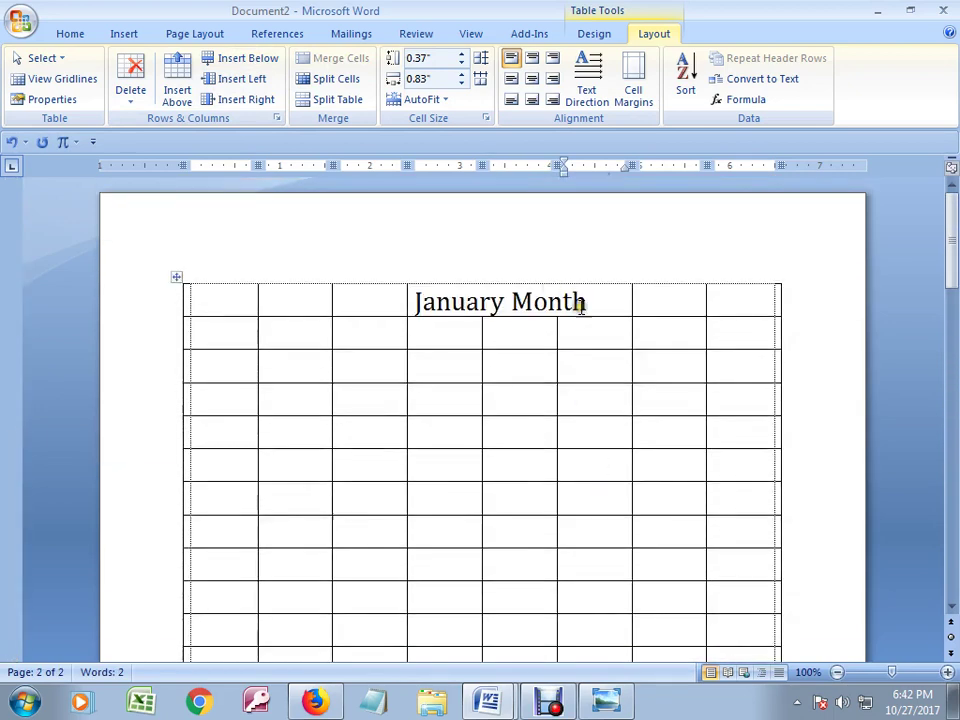
{"action": "scroll", "coordinate": [462, 428], "scroll_direction": "down", "scroll_amount": 3}
{"action": "scroll", "coordinate": [470, 440], "scroll_direction": "up", "scroll_amount": 7}
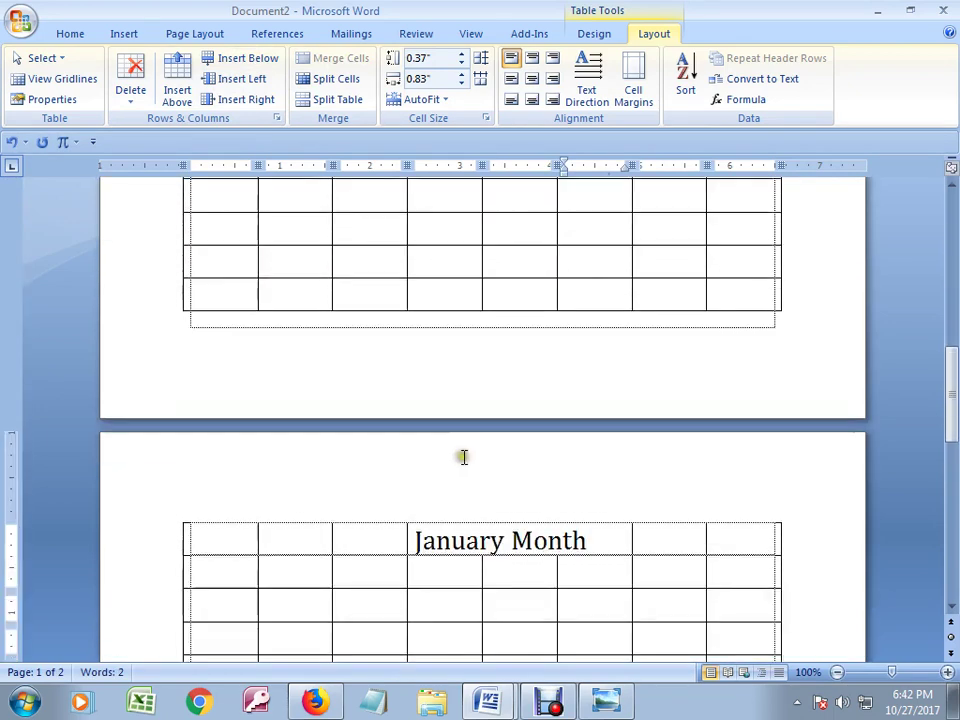
{"action": "scroll", "coordinate": [458, 440], "scroll_direction": "down", "scroll_amount": 3}
{"action": "left_click", "coordinate": [452, 420]}
{"action": "scroll", "coordinate": [510, 420], "scroll_direction": "up", "scroll_amount": 1}
{"action": "scroll", "coordinate": [517, 420], "scroll_direction": "down", "scroll_amount": 10}
{"action": "scroll", "coordinate": [523, 416], "scroll_direction": "up", "scroll_amount": 5}
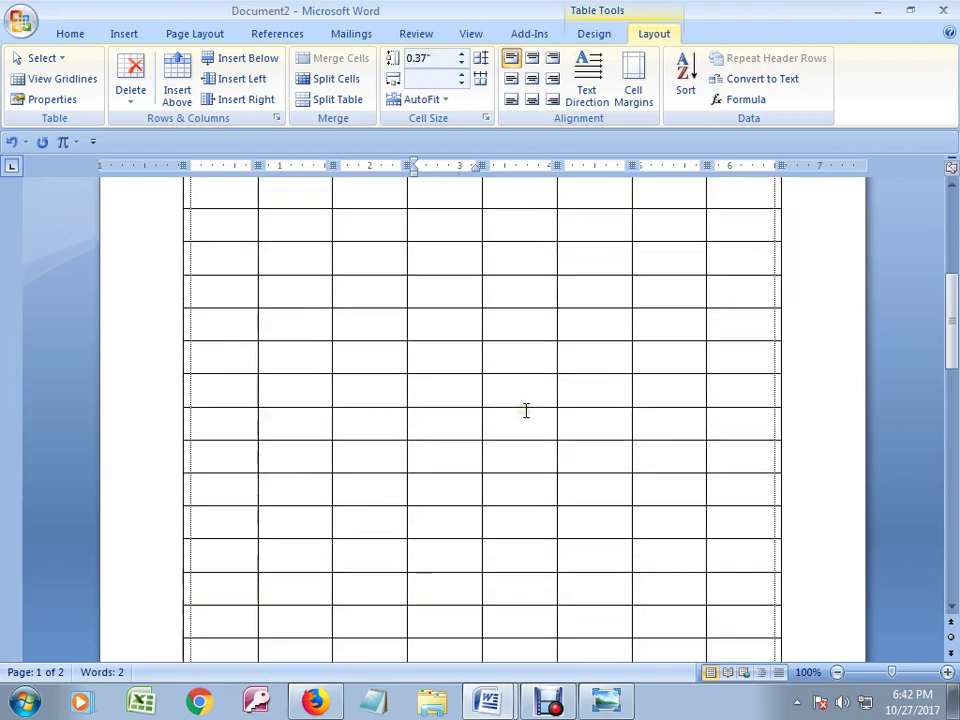
{"action": "scroll", "coordinate": [525, 409], "scroll_direction": "up", "scroll_amount": 4}
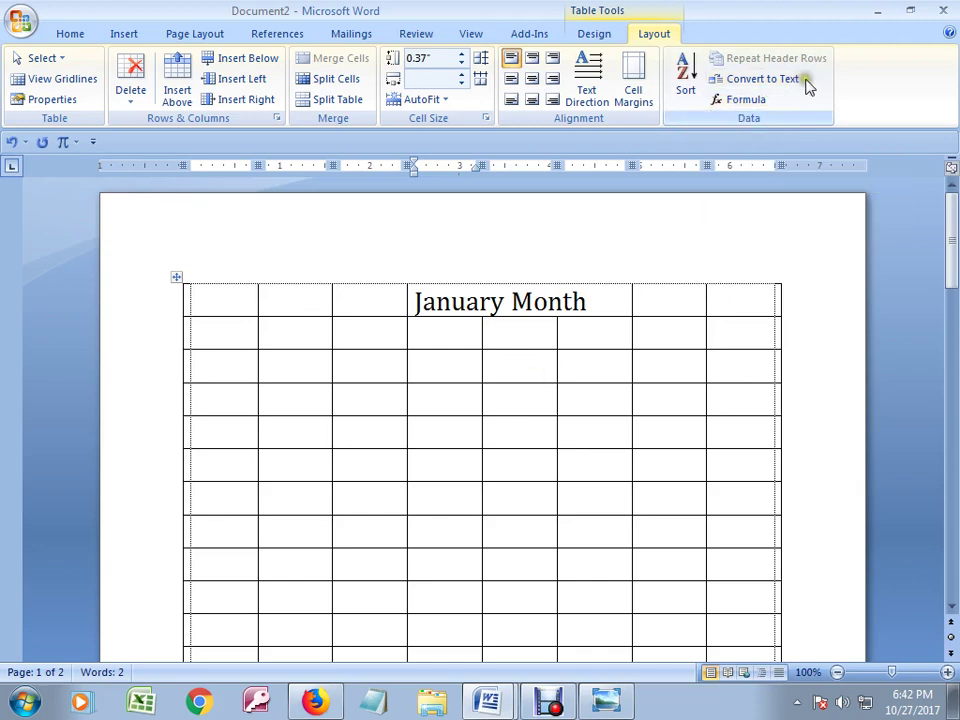
- Enter the Bengali numbers 50, 41, 66 and 77 across cells two to five of row six
{"action": "left_click", "coordinate": [309, 461]}
{"action": "type", "text": "6"}
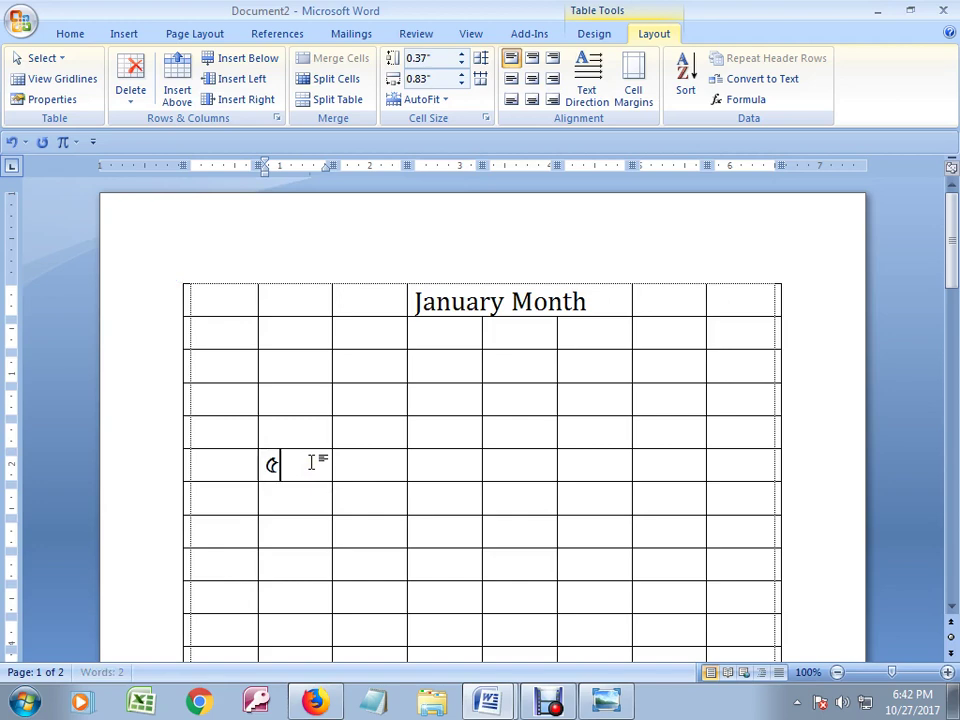
{"action": "type", "text": "o"}
{"action": "key", "text": "Tab"}
{"action": "key", "text": "Tab"}
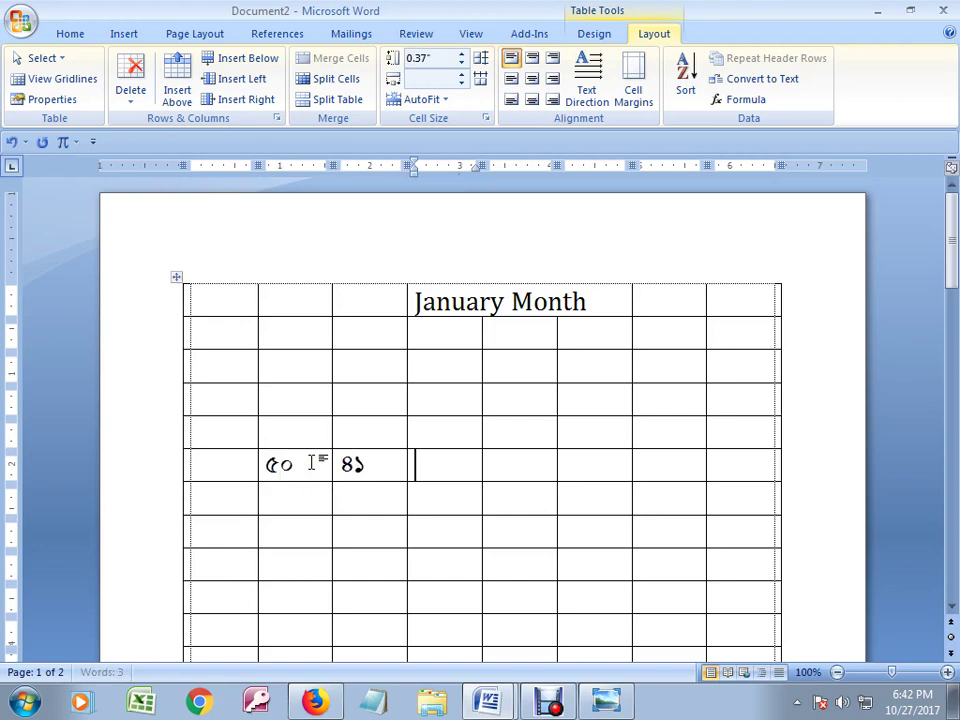
{"action": "type", "text": "ও"}
{"action": "left_click", "coordinate": [540, 457]}
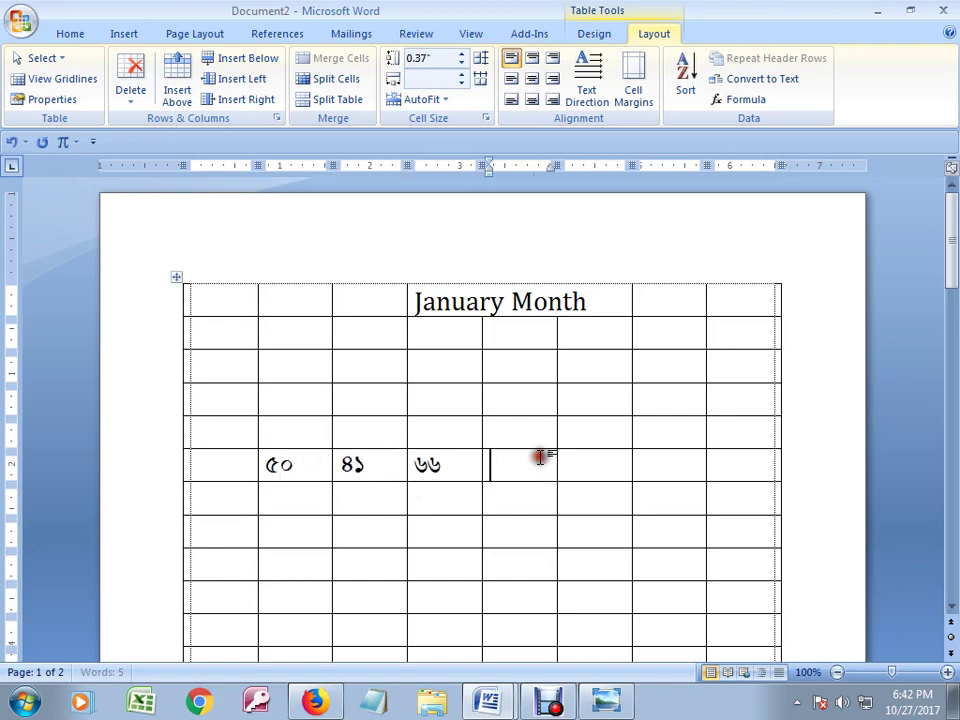
{"action": "type", "text": "৭৭"}
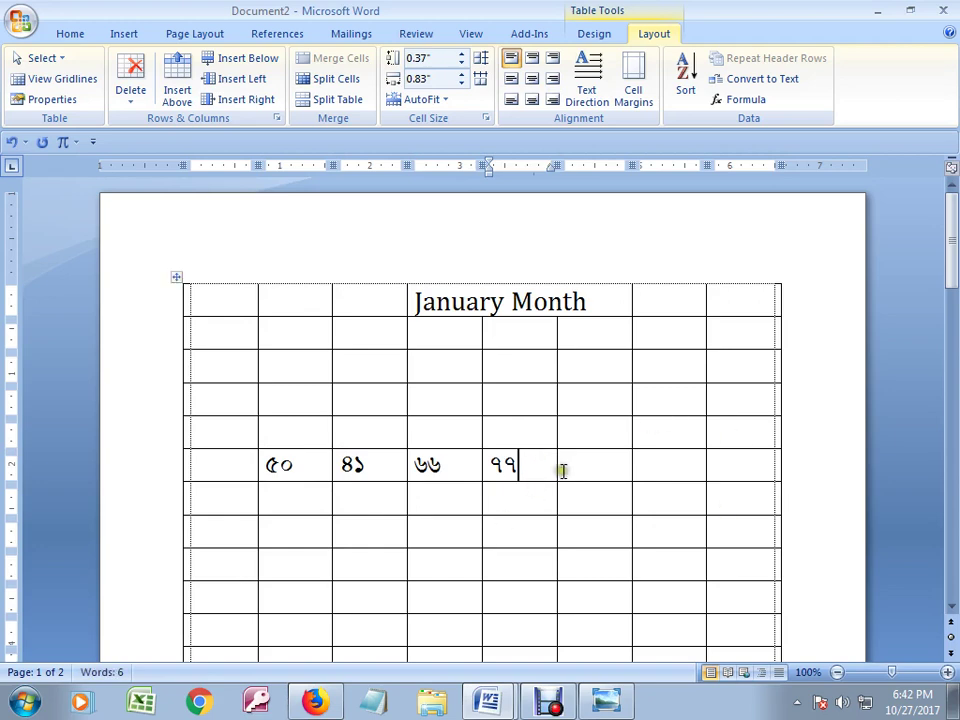
{"action": "left_click", "coordinate": [572, 466]}
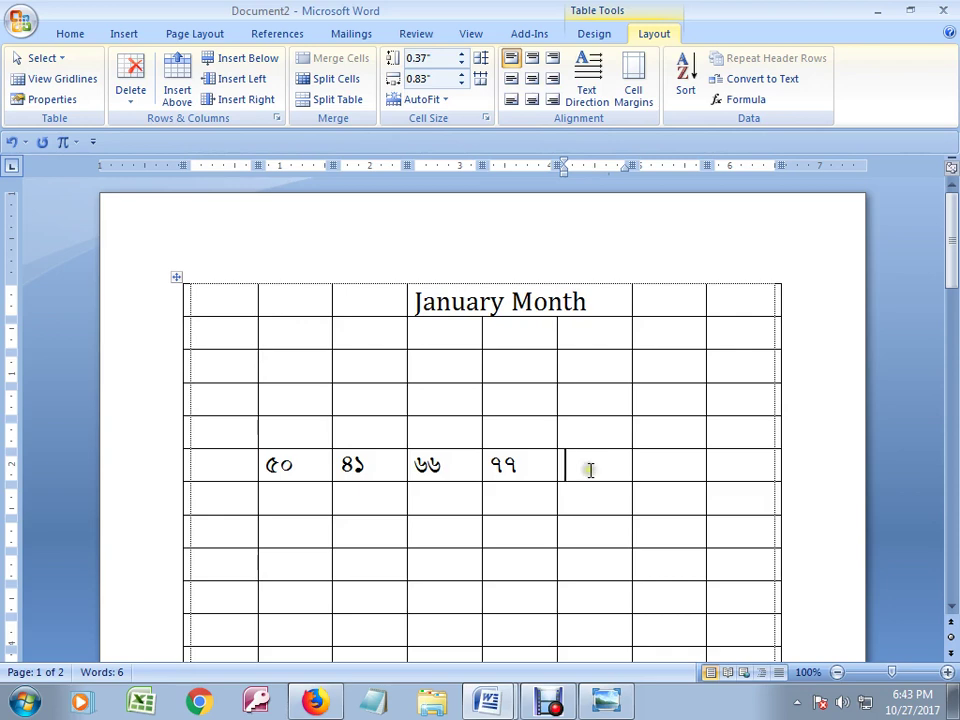
- Try the Formula dialog from the wrong cell and cancel it without inserting anything
{"action": "scroll", "coordinate": [593, 470], "scroll_direction": "down", "scroll_amount": 1}
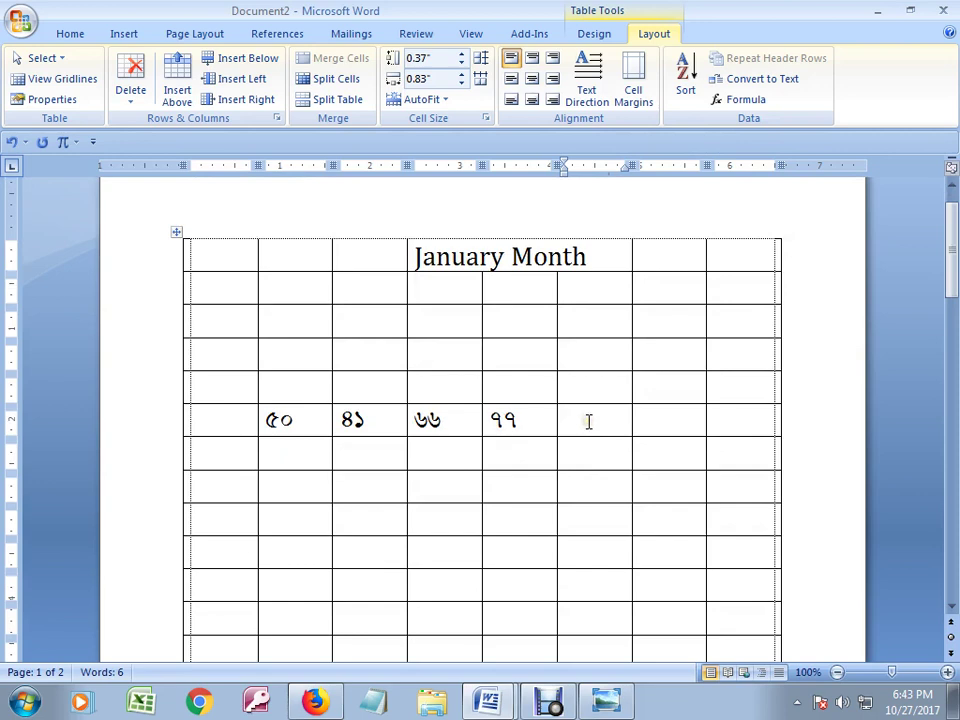
{"action": "left_click", "coordinate": [731, 100]}
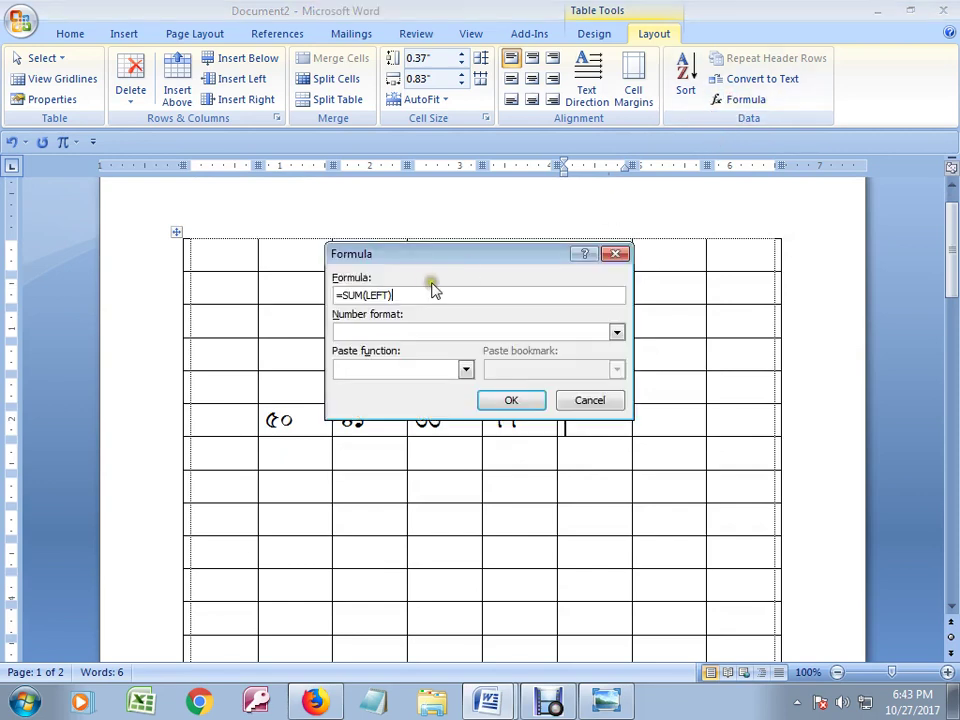
{"action": "left_click_drag", "start_coordinate": [424, 258], "coordinate": [477, 138]}
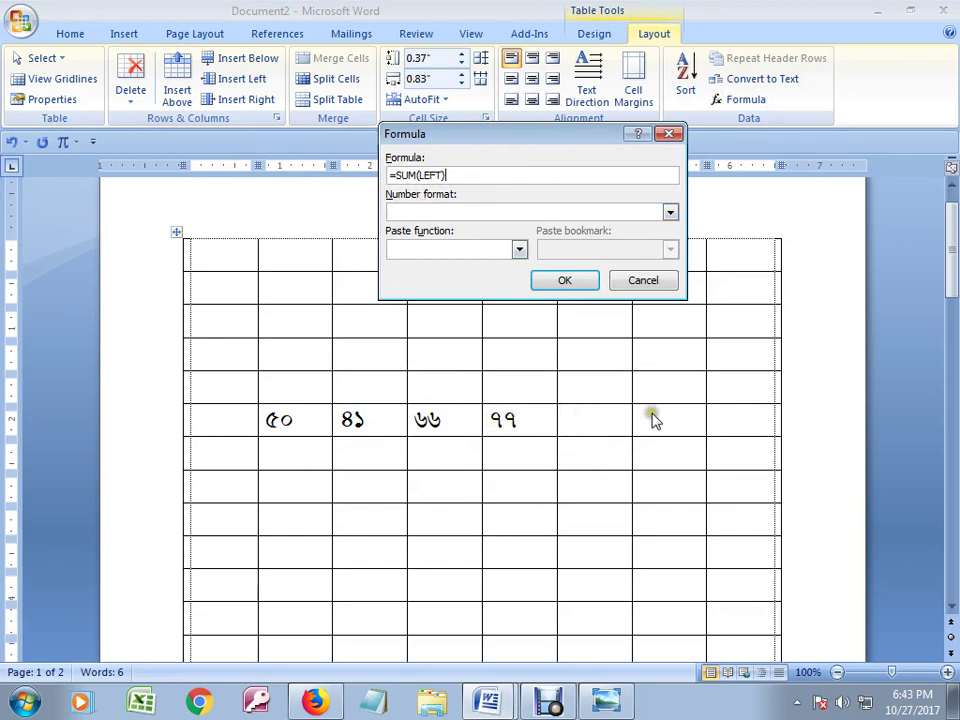
{"action": "left_click", "coordinate": [643, 280]}
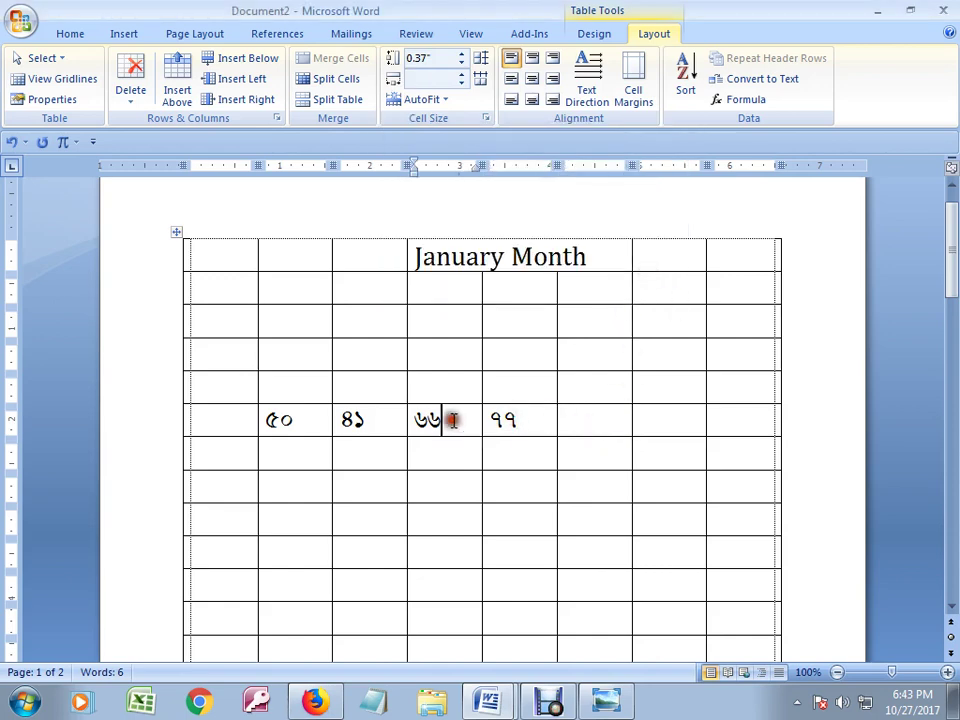
{"action": "left_click", "coordinate": [293, 420]}
- Insert =SUM(LEFT) in the cell after ৭৭ so the row totals ২৩৪
{"action": "left_click", "coordinate": [595, 414]}
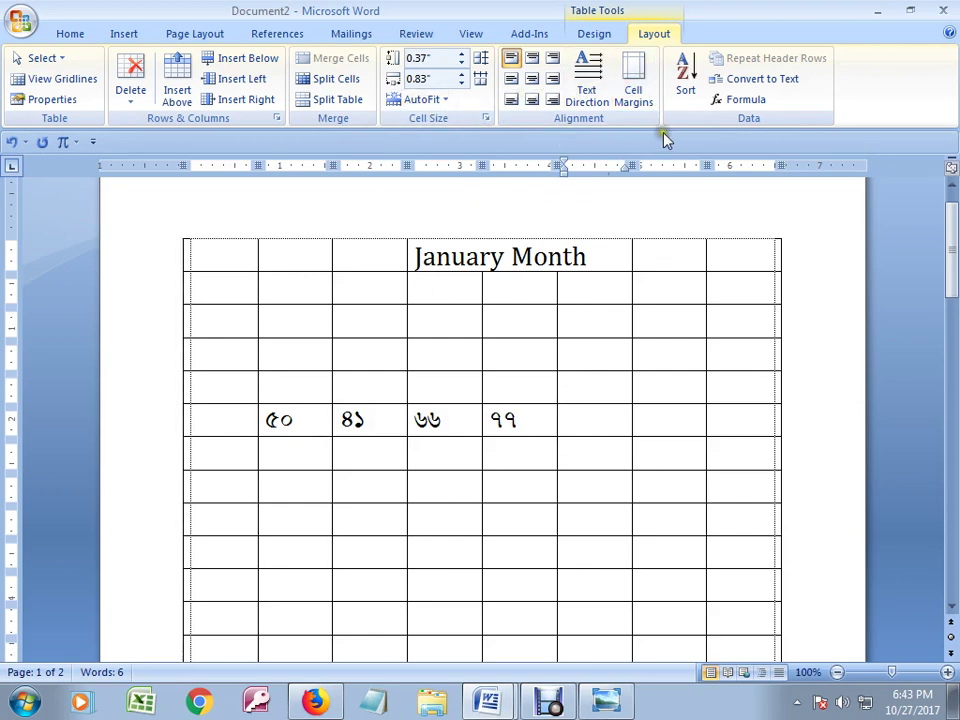
{"action": "left_click", "coordinate": [746, 99]}
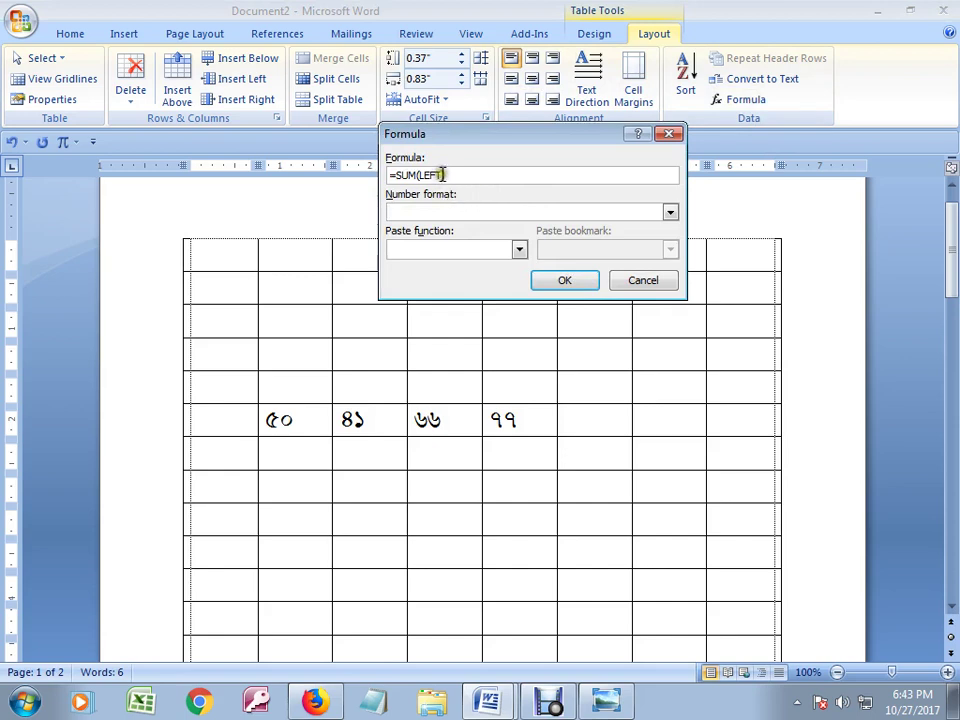
{"action": "left_click_drag", "start_coordinate": [446, 175], "coordinate": [422, 175]}
{"action": "left_click_drag", "start_coordinate": [430, 133], "coordinate": [403, 121]}
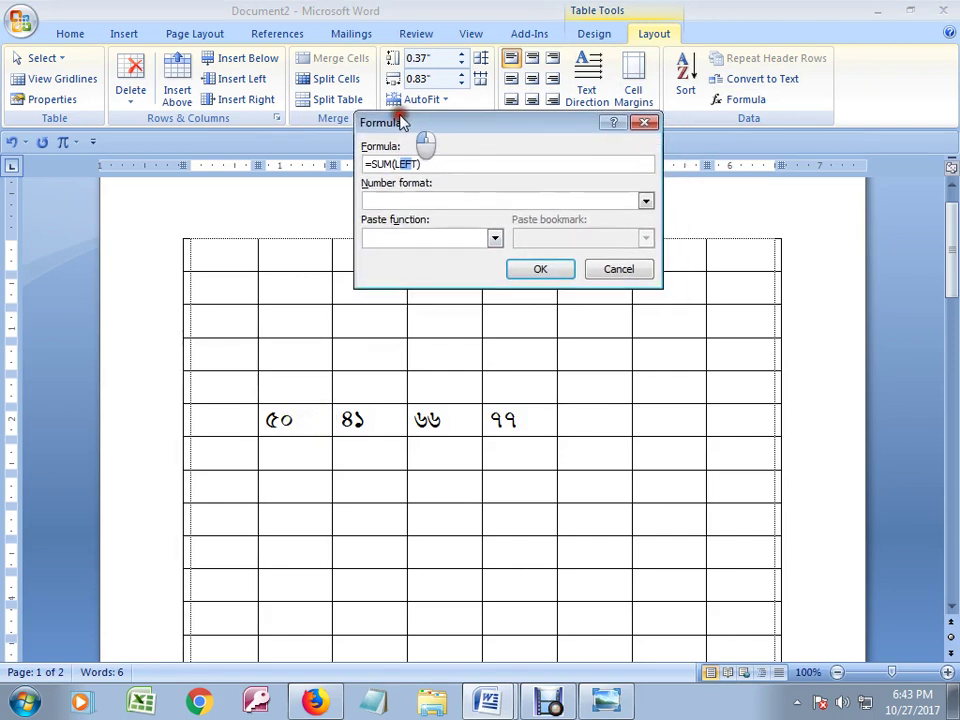
{"action": "left_click", "coordinate": [417, 164]}
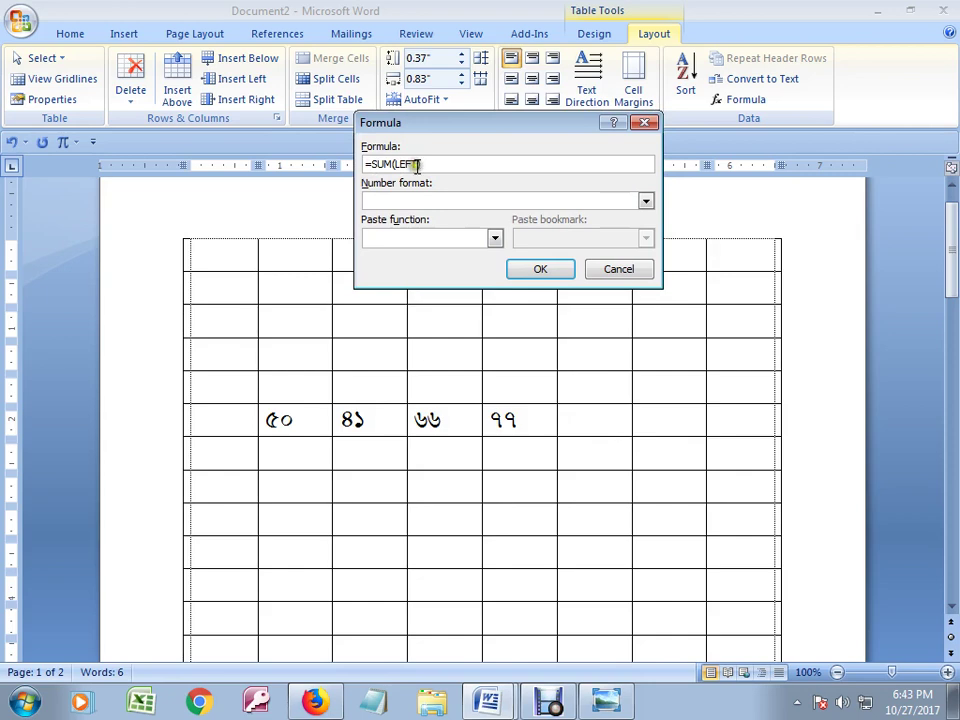
{"action": "left_click_drag", "start_coordinate": [417, 164], "coordinate": [393, 164]}
{"action": "left_click", "coordinate": [541, 272]}
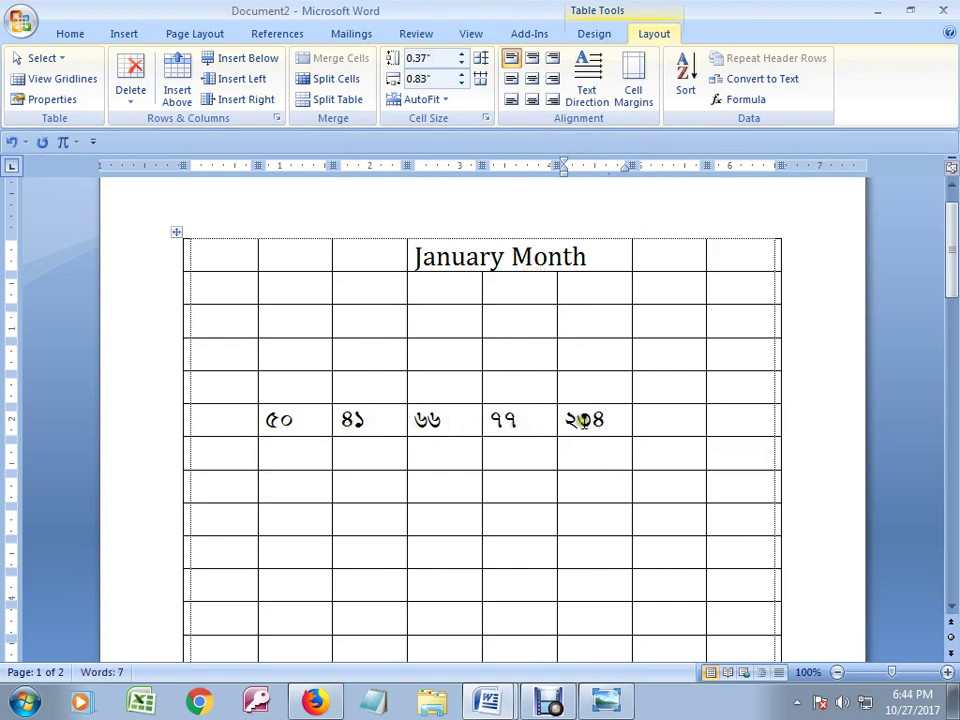
- Select the ২৩৪ total in the row's last cell
{"action": "left_click_drag", "start_coordinate": [604, 415], "coordinate": [563, 413]}
{"action": "left_click", "coordinate": [606, 438]}
{"action": "left_click", "coordinate": [604, 425]}
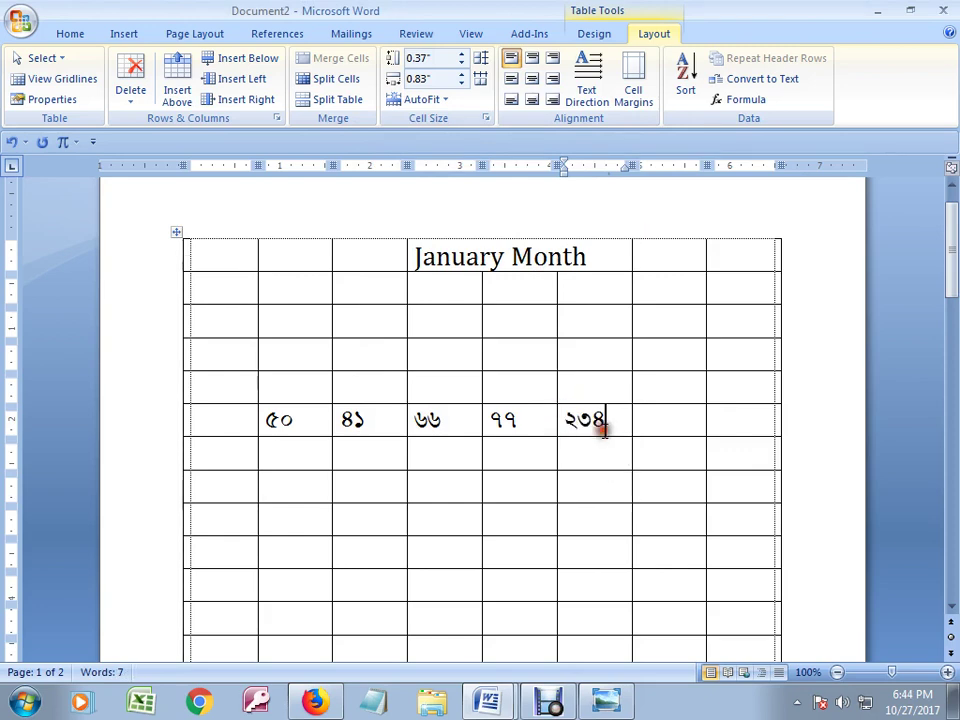
{"action": "left_click_drag", "start_coordinate": [604, 428], "coordinate": [562, 426]}
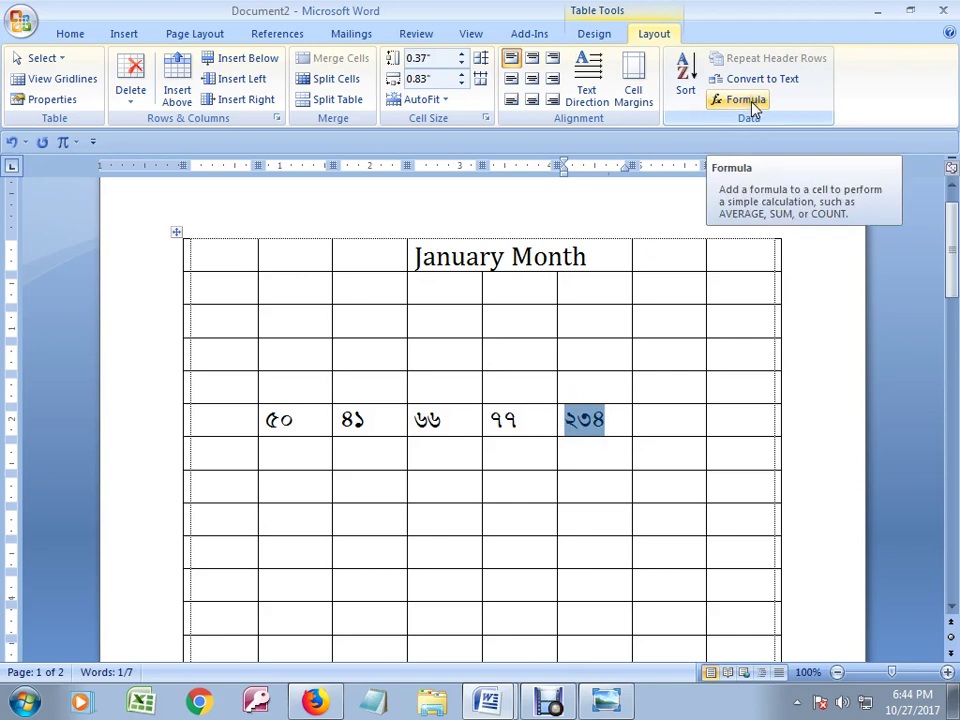
{"action": "scroll", "coordinate": [500, 315], "scroll_direction": "up", "scroll_amount": 1}
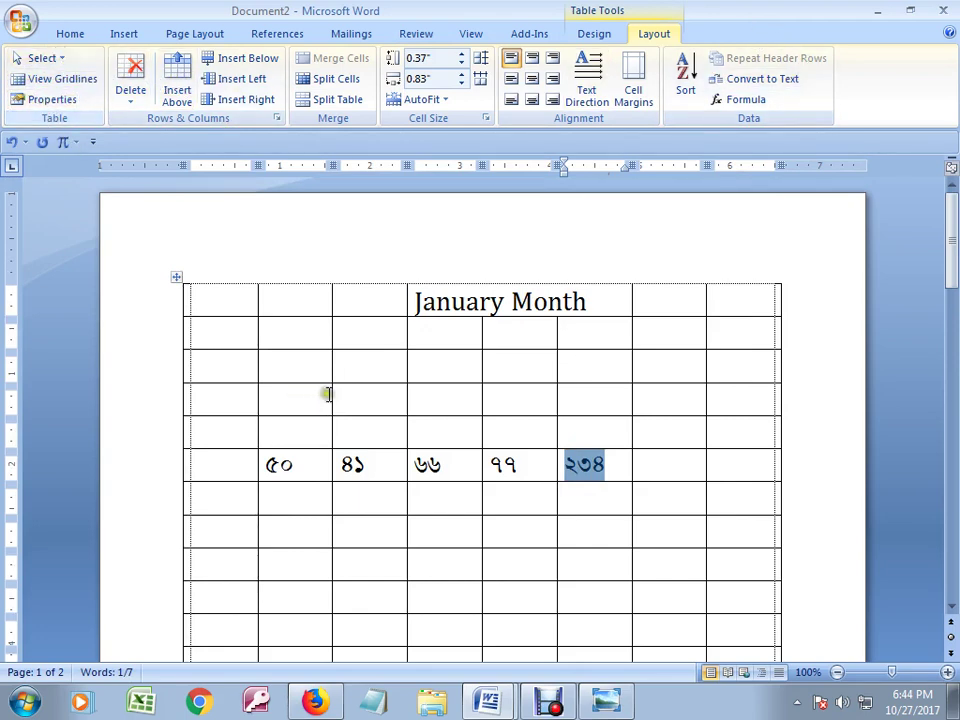
- Clear the January Month table's contents, then delete the whole table
{"action": "left_click", "coordinate": [176, 279]}
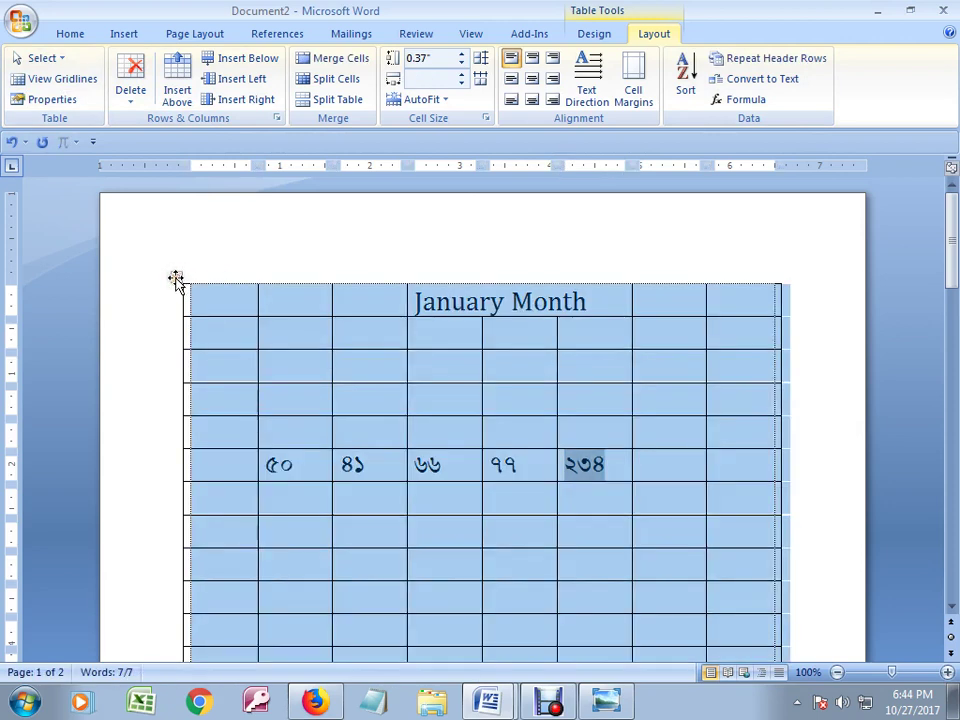
{"action": "key", "text": "Delete"}
{"action": "left_click", "coordinate": [176, 279]}
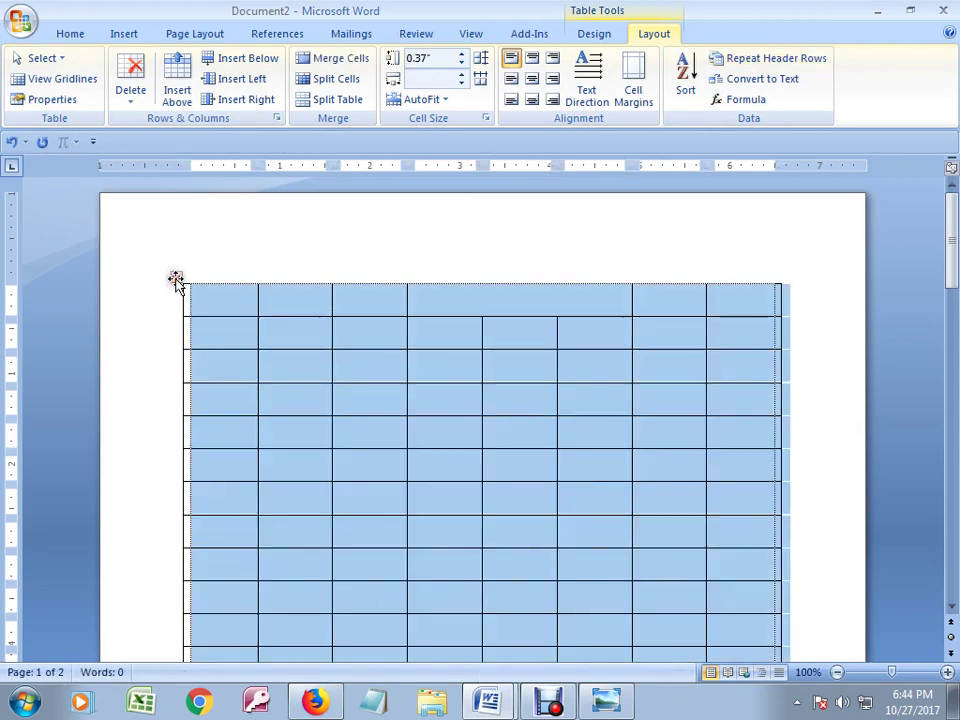
{"action": "key", "text": "BackSpace"}
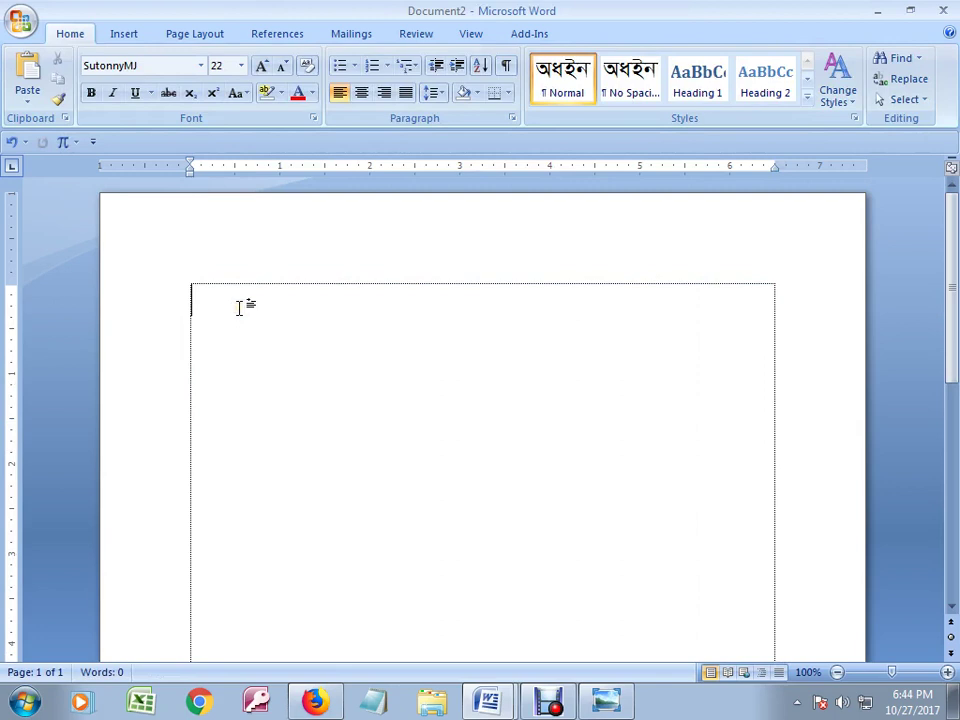
- Insert a new 10-column by 8-row table
{"action": "left_click", "coordinate": [124, 38]}
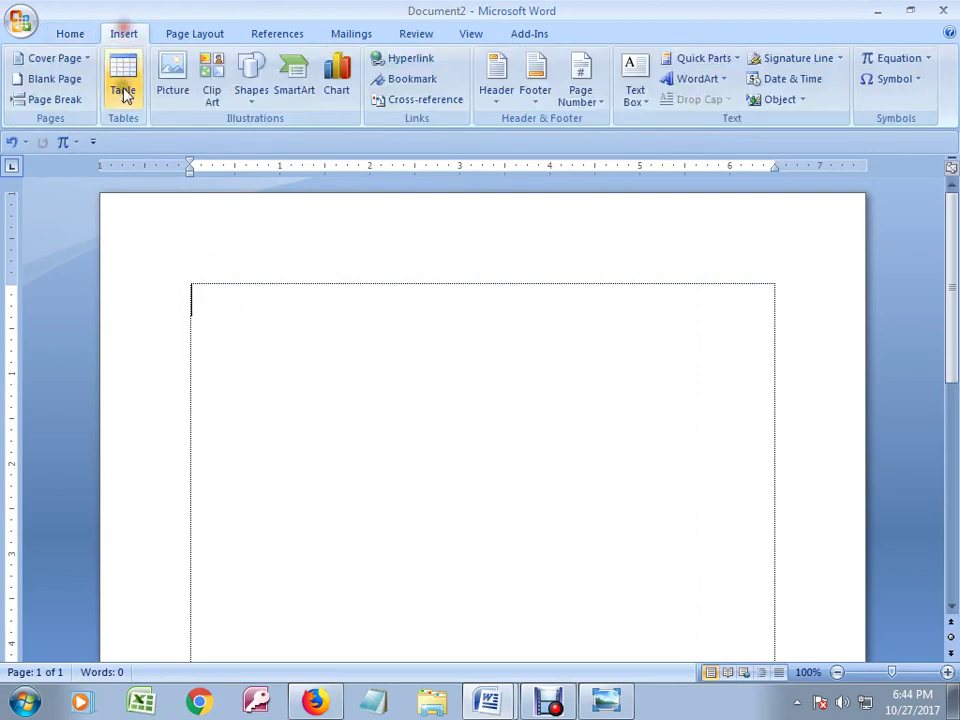
{"action": "left_click", "coordinate": [123, 92]}
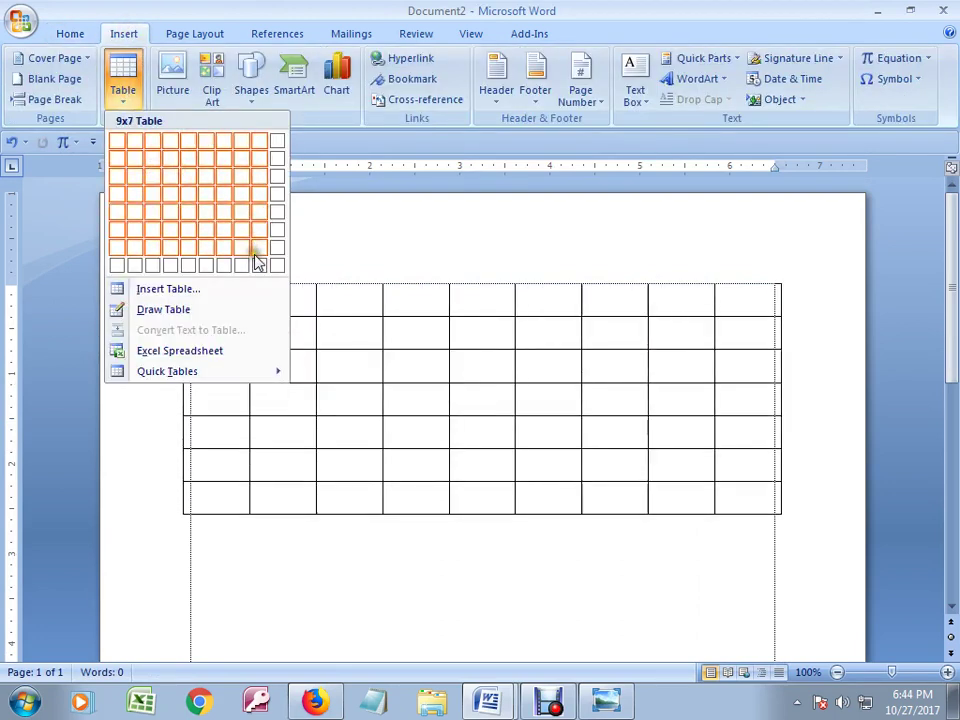
{"action": "left_click", "coordinate": [272, 267]}
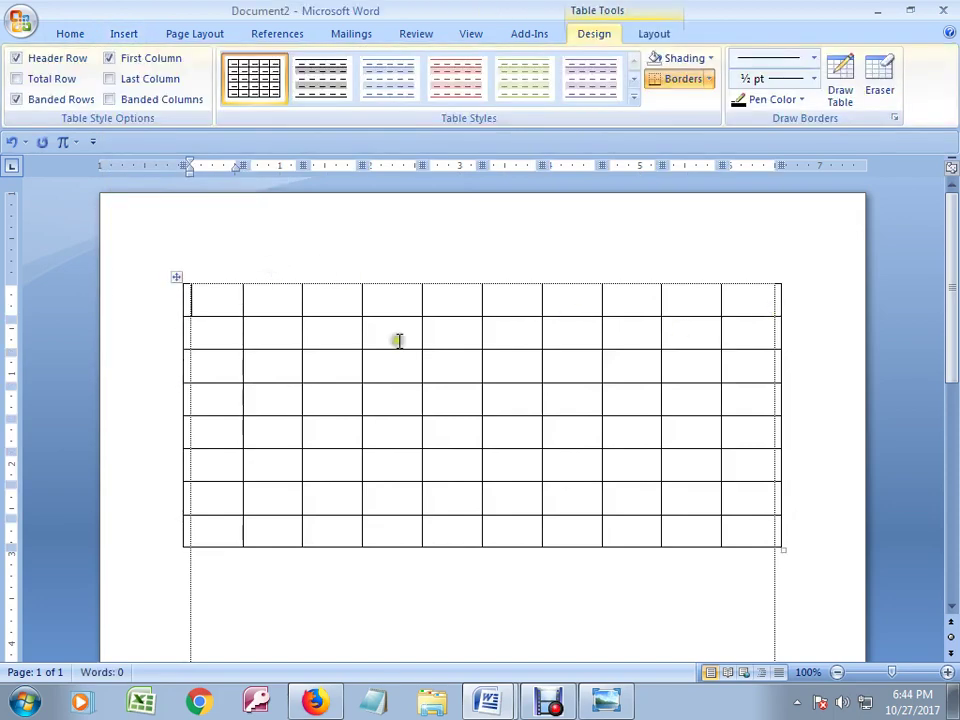
- Set all of the table's columns to 0.3 inches wide
{"action": "left_click", "coordinate": [170, 285]}
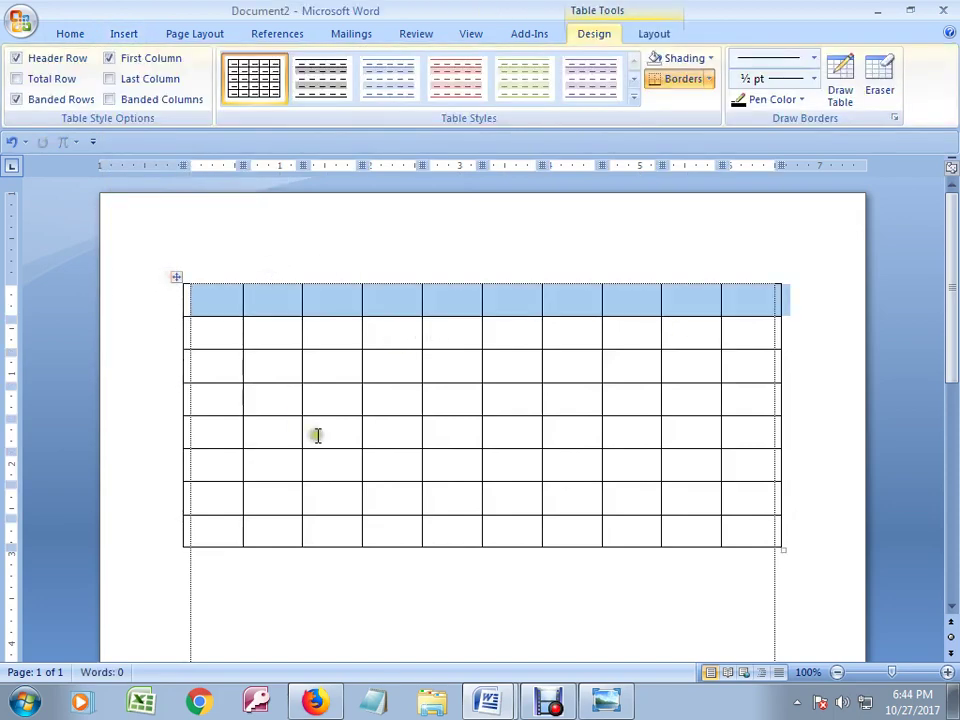
{"action": "left_click", "coordinate": [177, 277]}
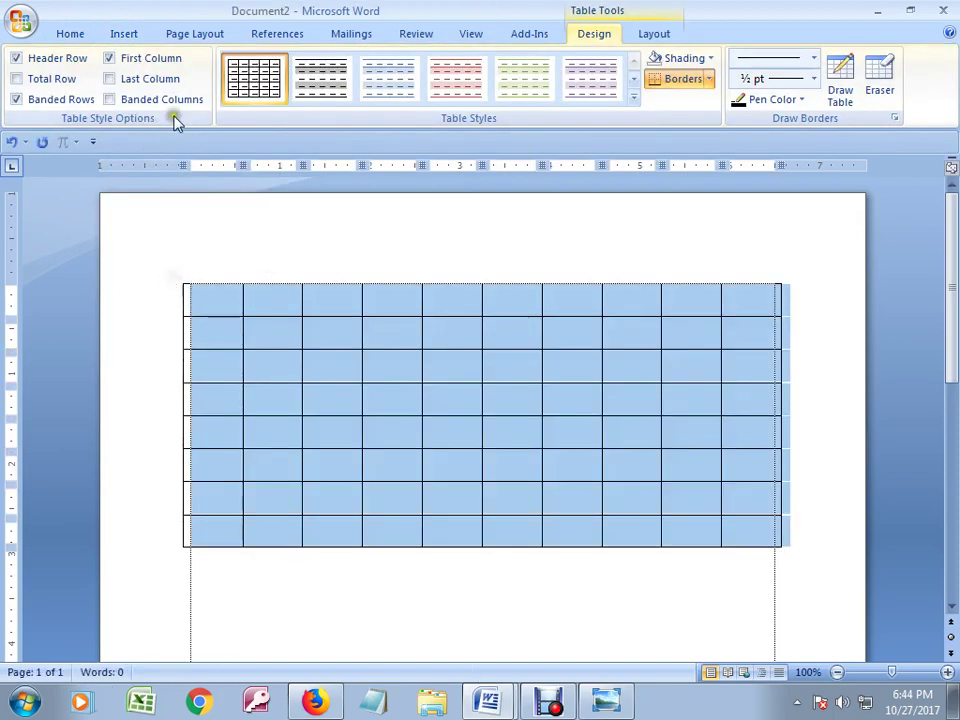
{"action": "left_click", "coordinate": [654, 36]}
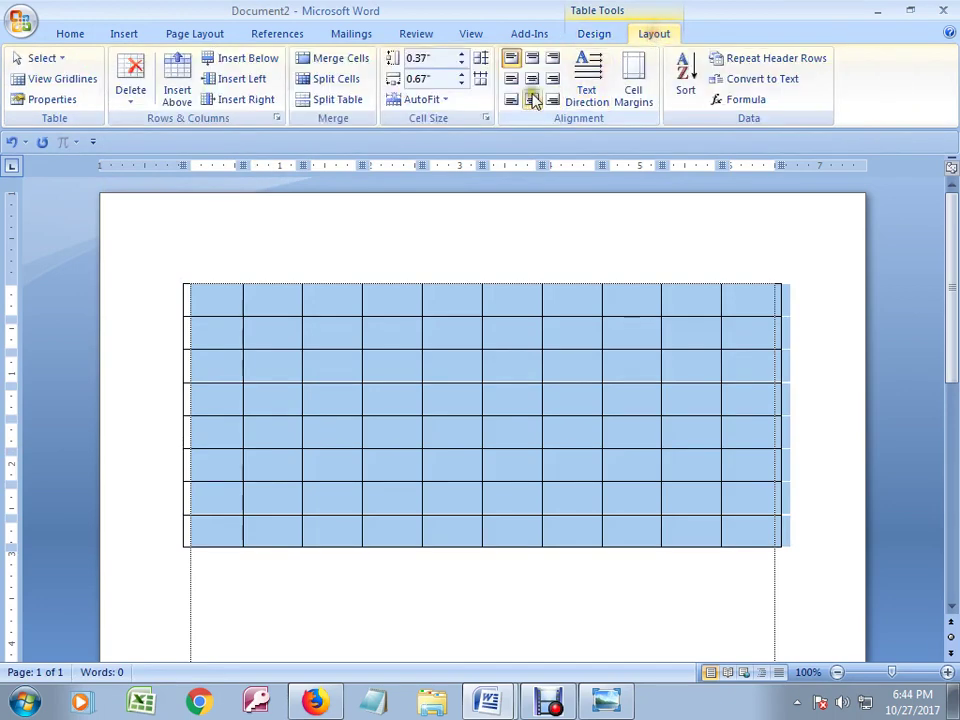
{"action": "left_click", "coordinate": [420, 79]}
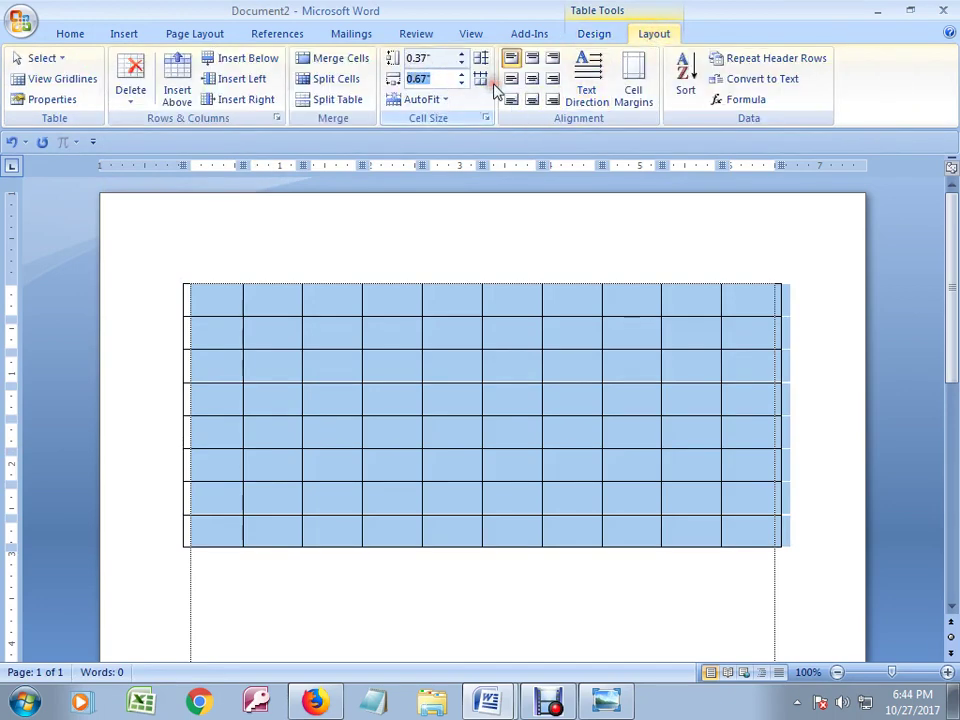
{"action": "type", "text": "0.3"}
{"action": "key", "text": "Return"}
{"action": "left_click", "coordinate": [550, 377]}
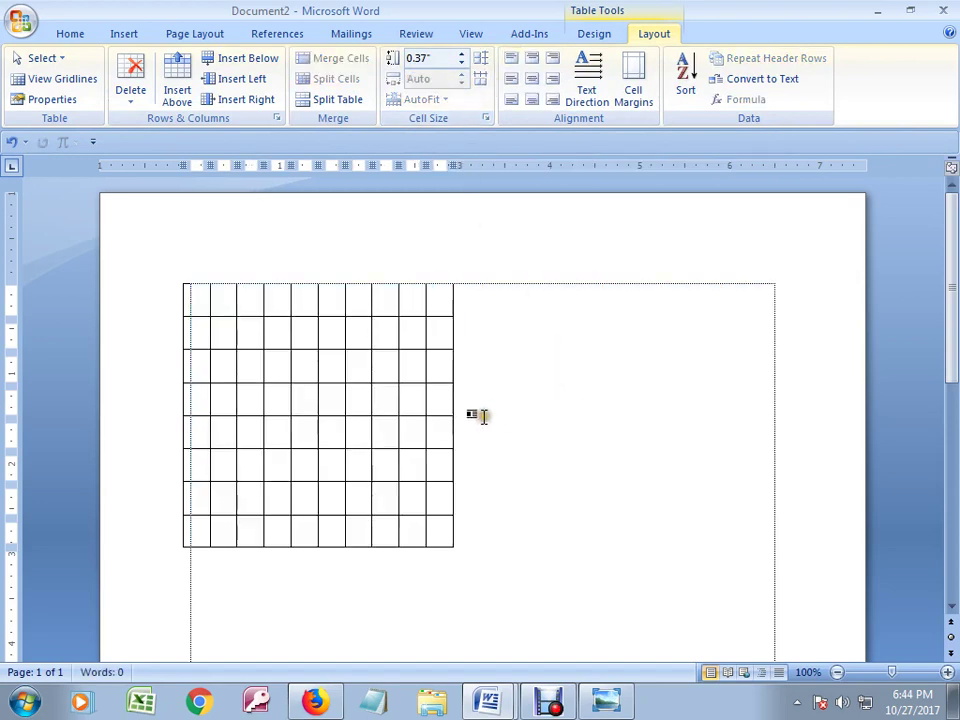
{"action": "left_click", "coordinate": [220, 298]}
{"action": "type", "text": "ফভ"}
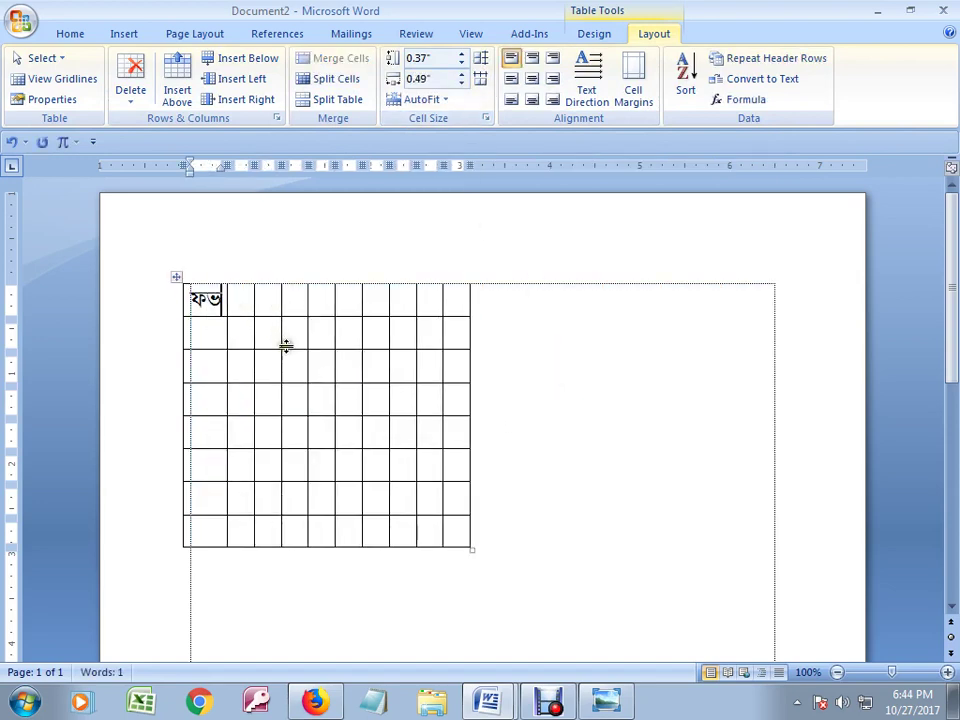
{"action": "left_click", "coordinate": [297, 358]}
{"action": "type", "text": "ফভ"}
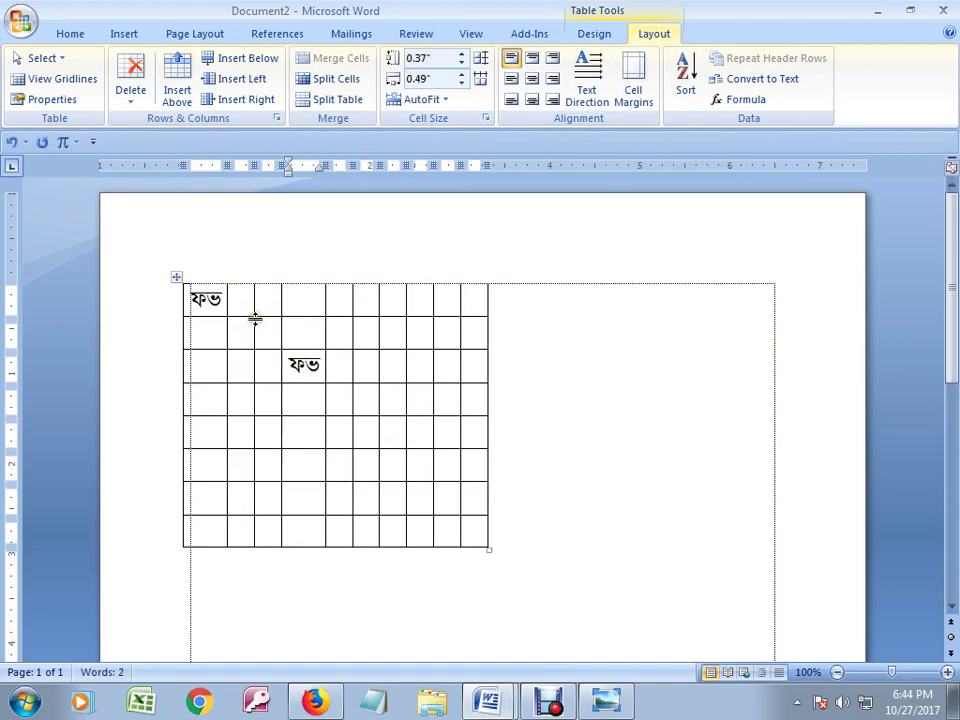
{"action": "left_click", "coordinate": [178, 300]}
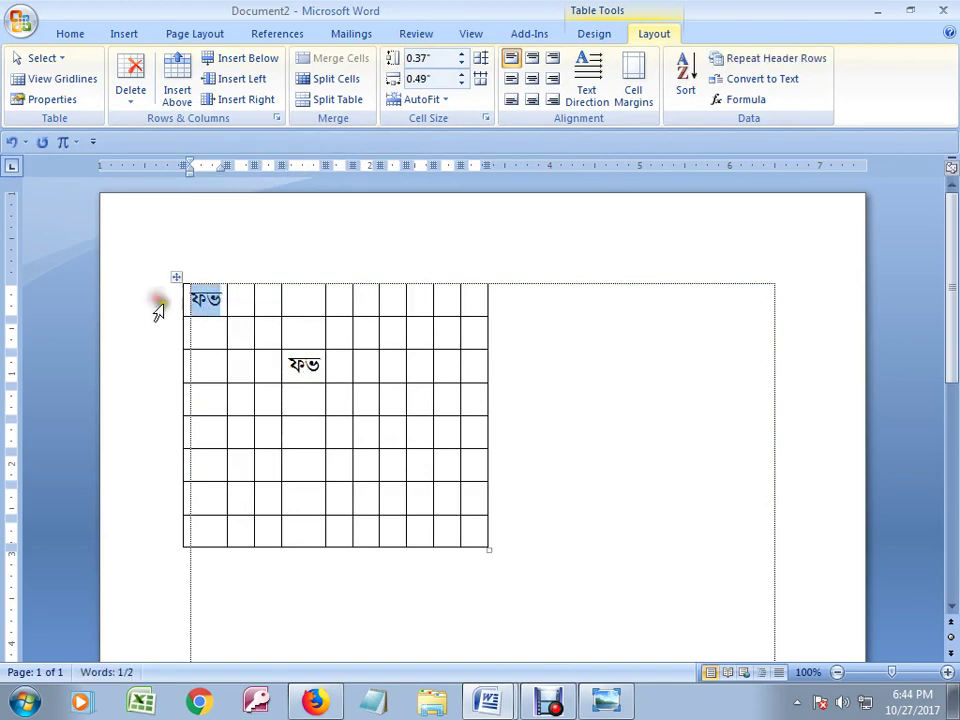
{"action": "key", "text": "Delete"}
{"action": "double_click", "coordinate": [285, 364]}
{"action": "key", "text": "Delete"}
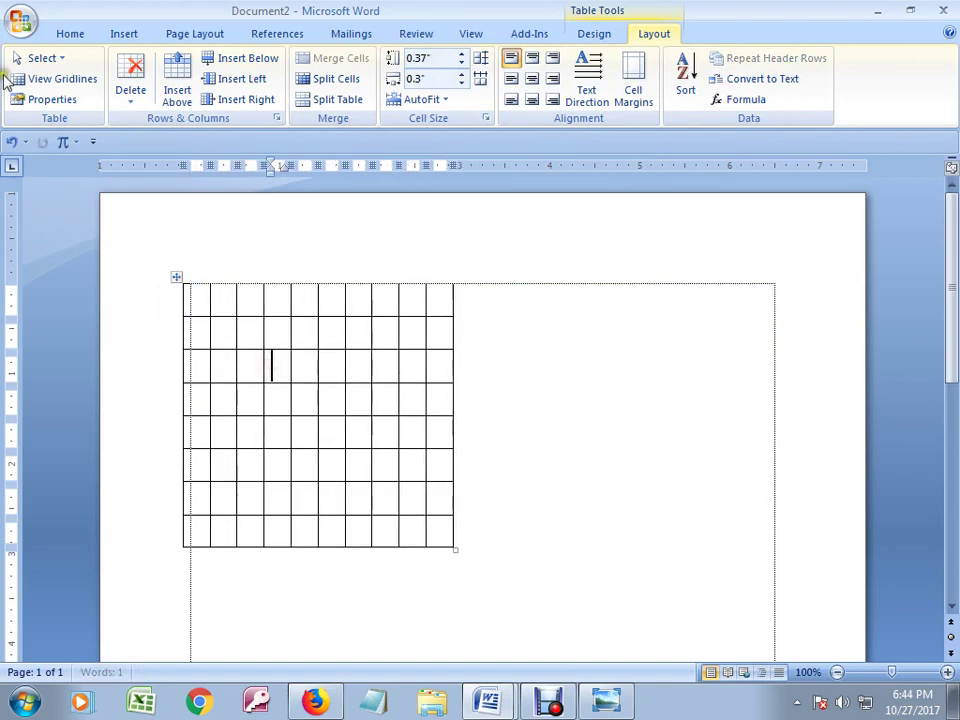
{"action": "left_click", "coordinate": [72, 34]}
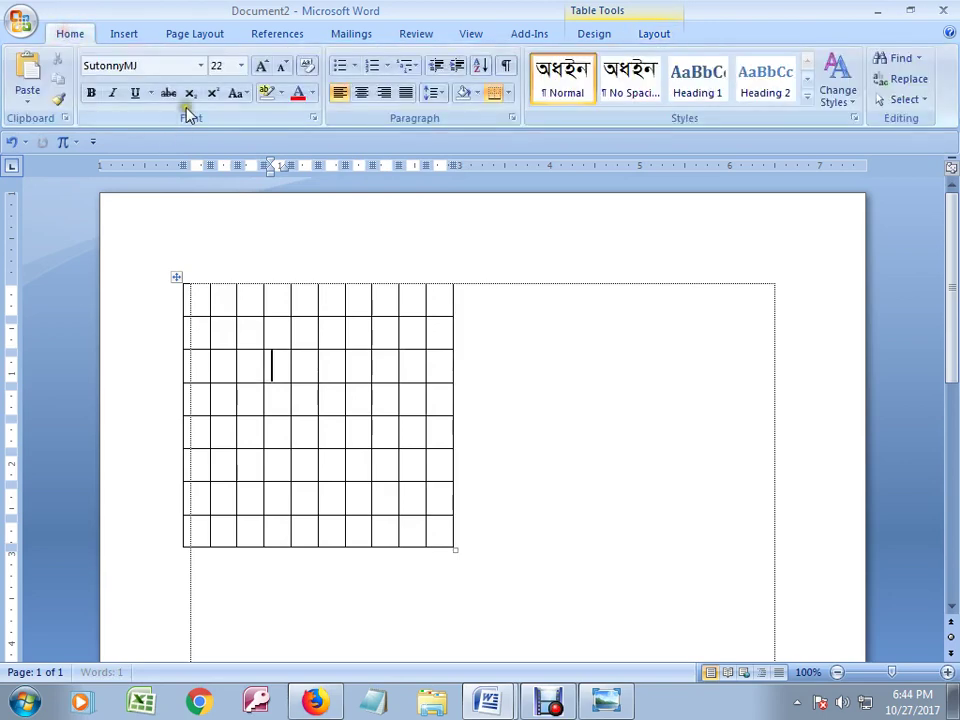
{"action": "left_click", "coordinate": [200, 65]}
{"action": "left_click", "coordinate": [125, 108]}
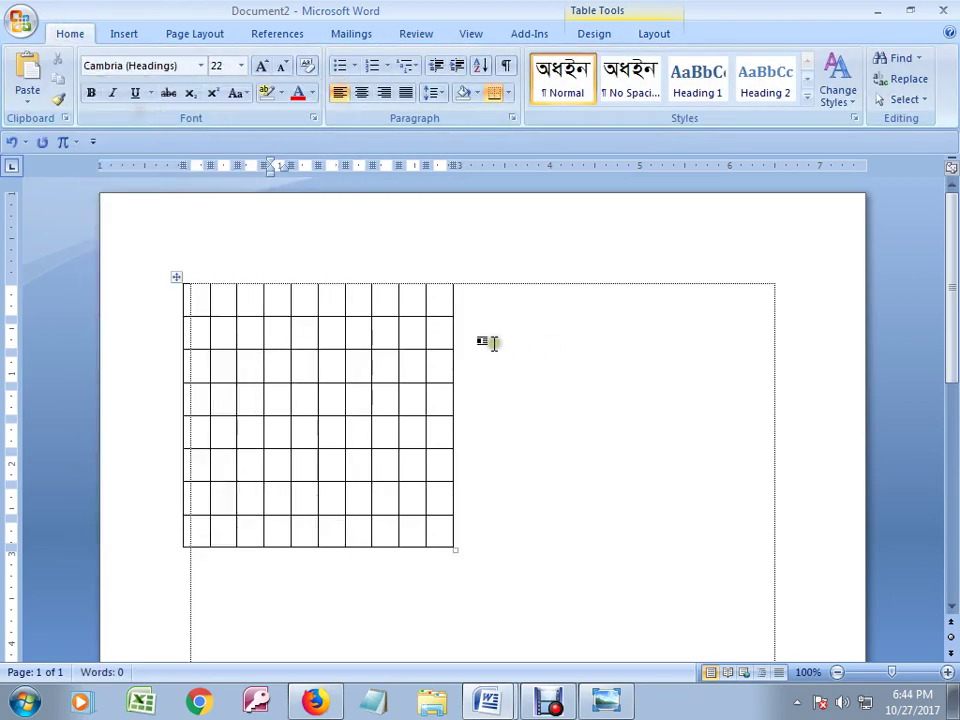
{"action": "left_click", "coordinate": [480, 306]}
{"action": "type", "text": "ভমভম"}
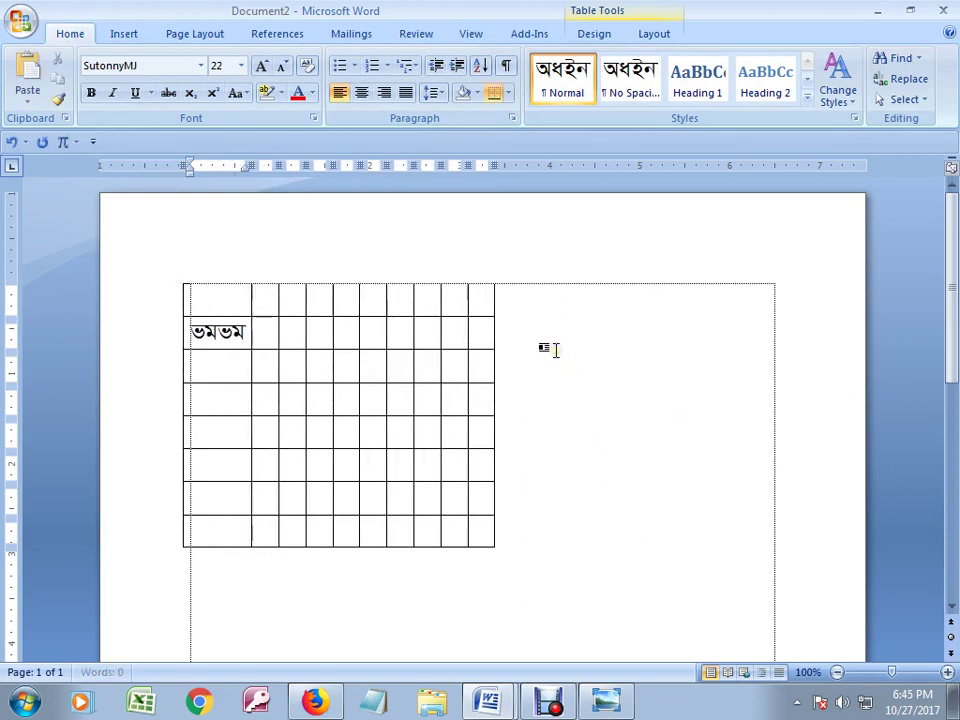
{"action": "key", "text": "ctrl+z"}
{"action": "key", "text": "ctrl+z"}
{"action": "key", "text": "ctrl+z"}
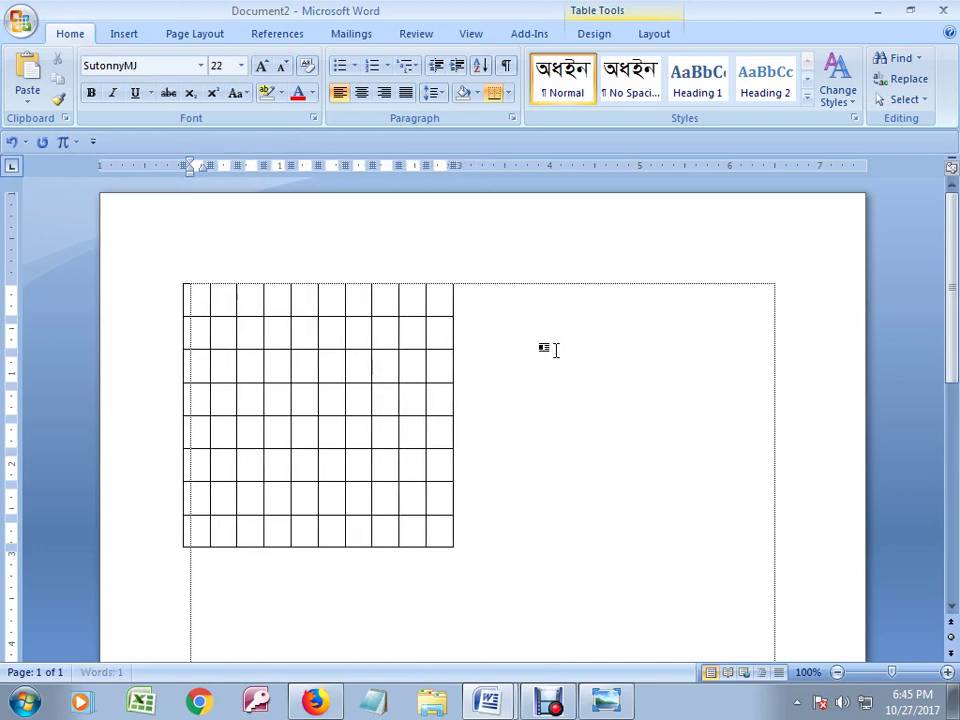
{"action": "left_click", "coordinate": [510, 312]}
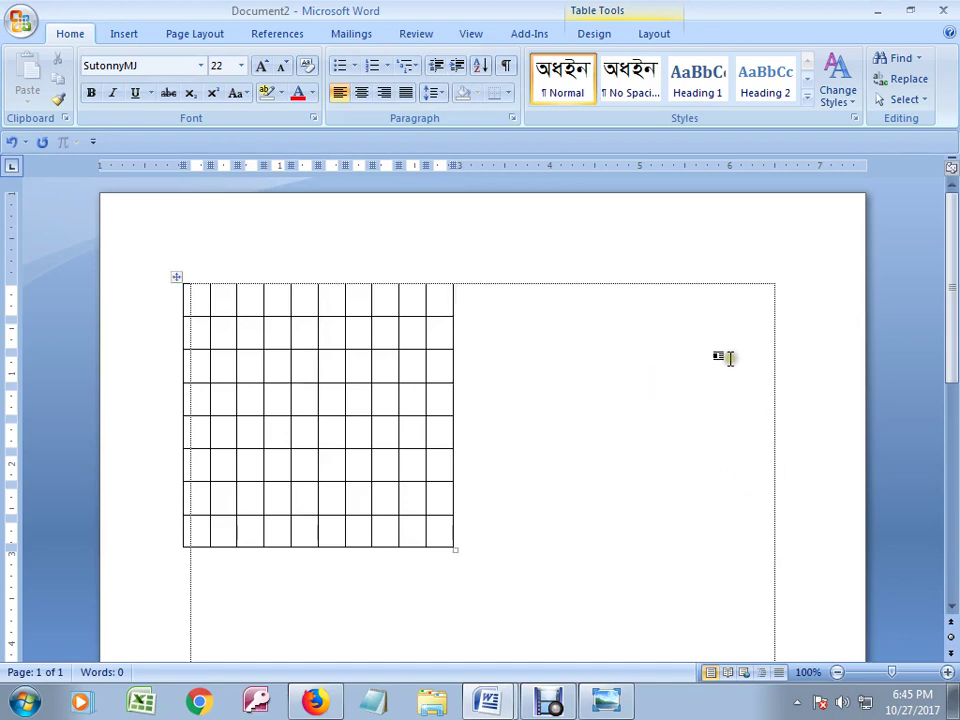
{"action": "left_click", "coordinate": [225, 366]}
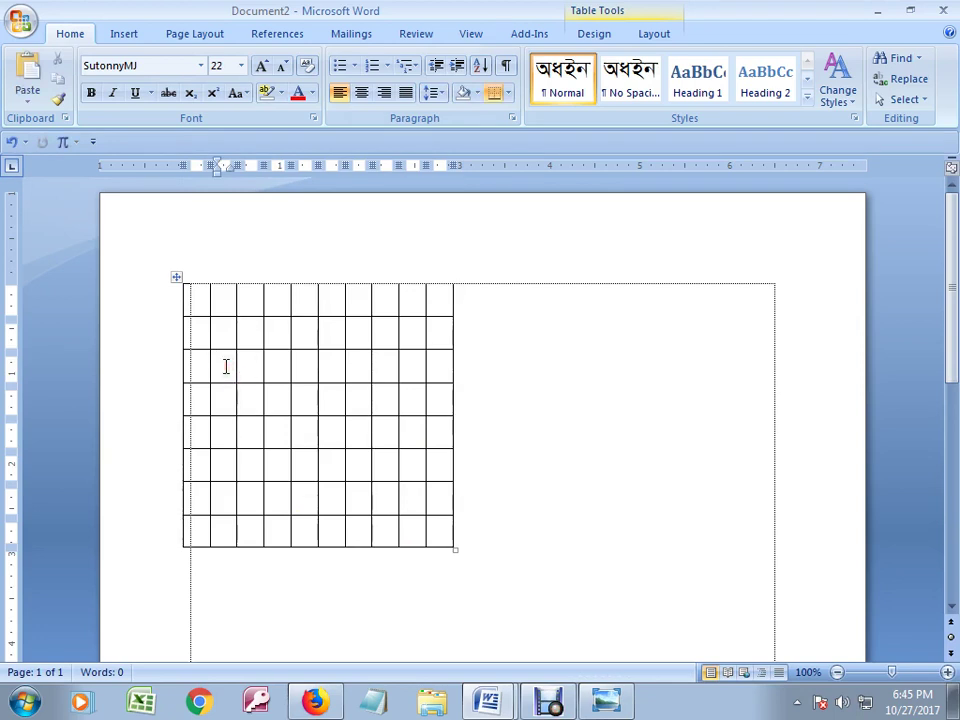
{"action": "left_click", "coordinate": [206, 557]}
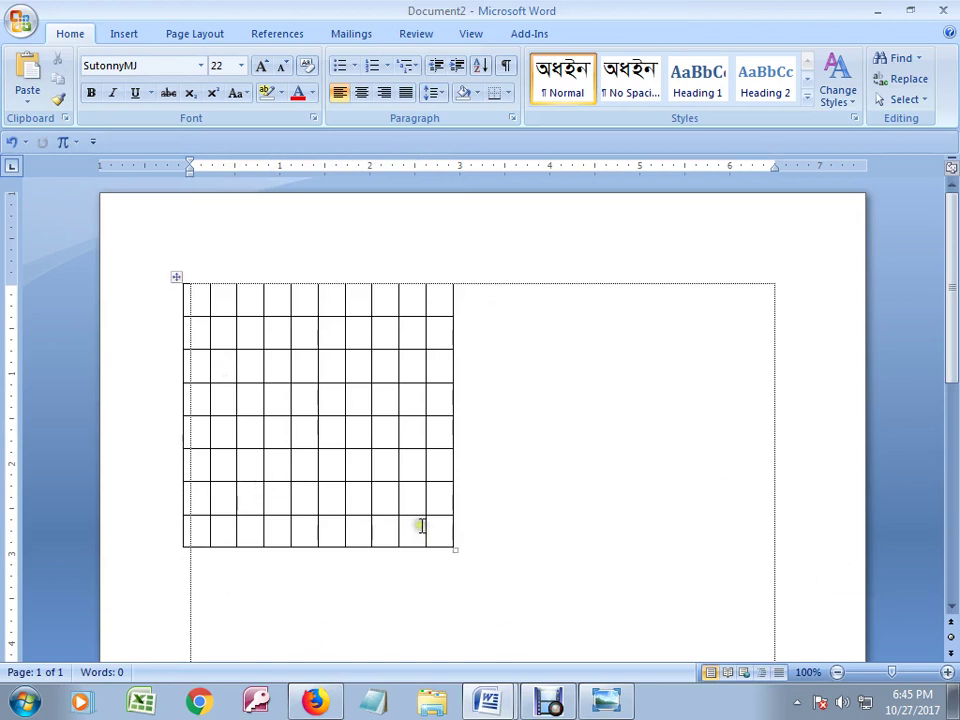
{"action": "scroll", "coordinate": [454, 600], "scroll_direction": "down", "scroll_amount": 2}
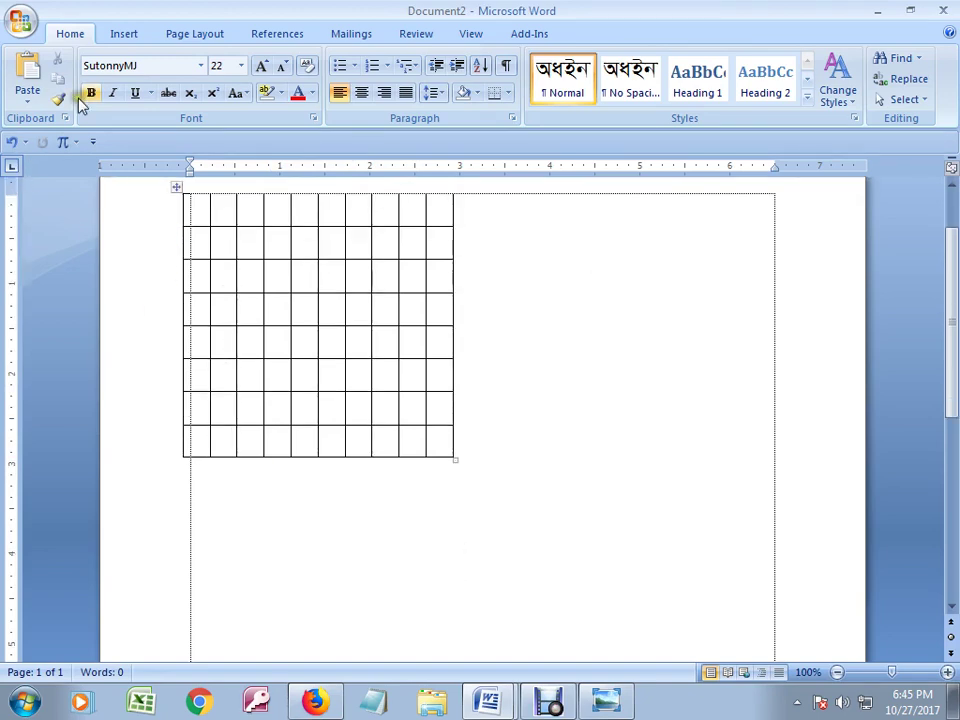
- In Cambria (Headings), type 'Bangladesh is a small country.But population problem .' below the table
{"action": "left_click", "coordinate": [201, 66]}
{"action": "left_click", "coordinate": [162, 108]}
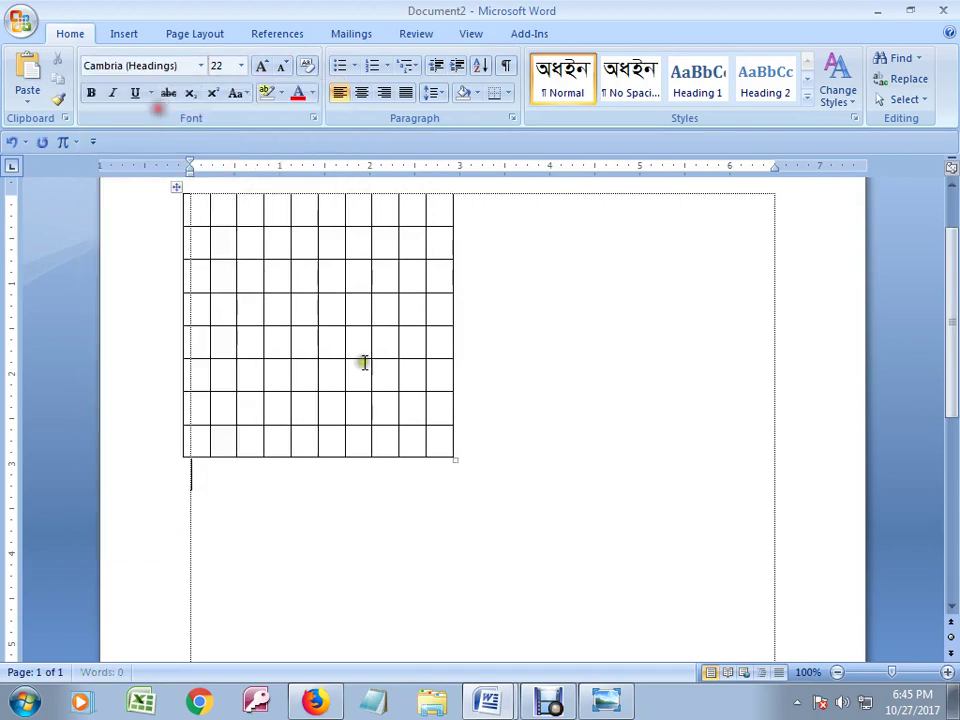
{"action": "type", "text": "Ba"}
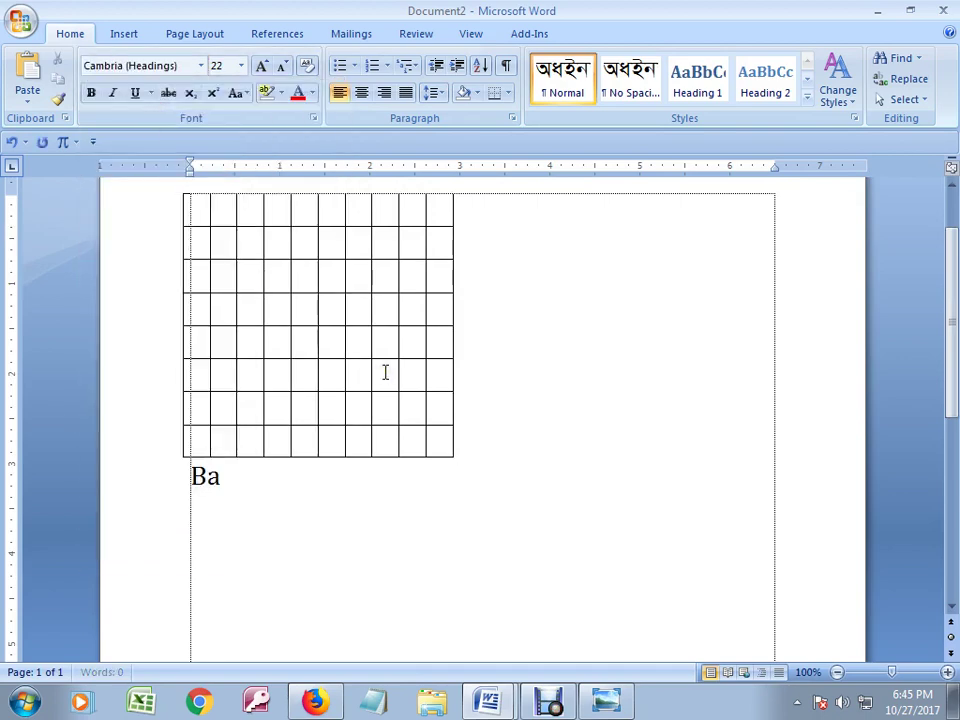
{"action": "type", "text": "ngladesh"}
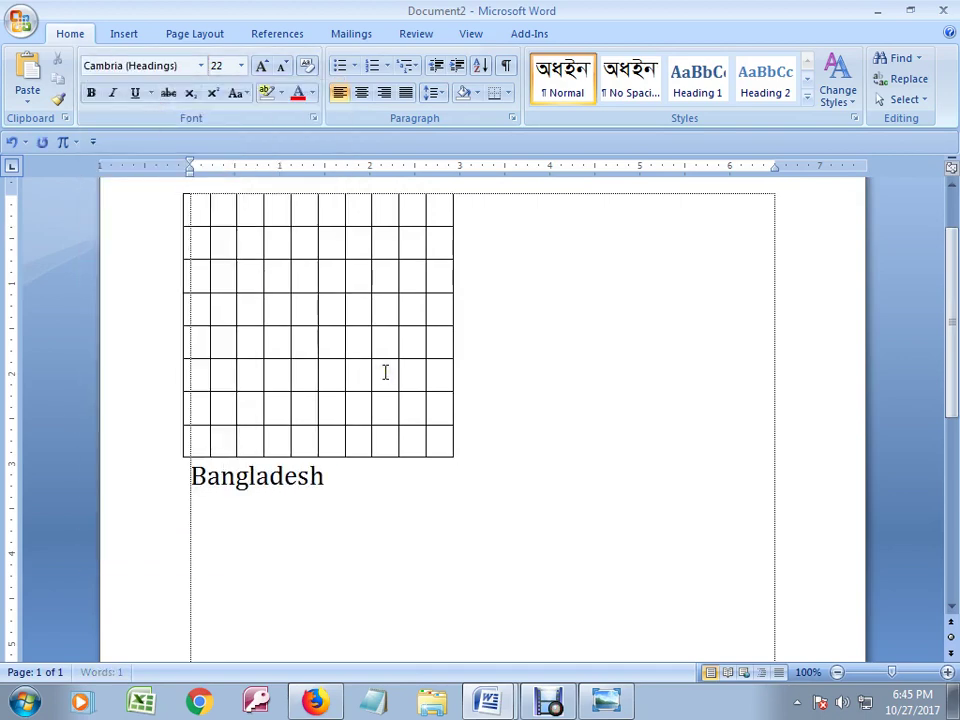
{"action": "type", "text": " is a small country.But population pr"}
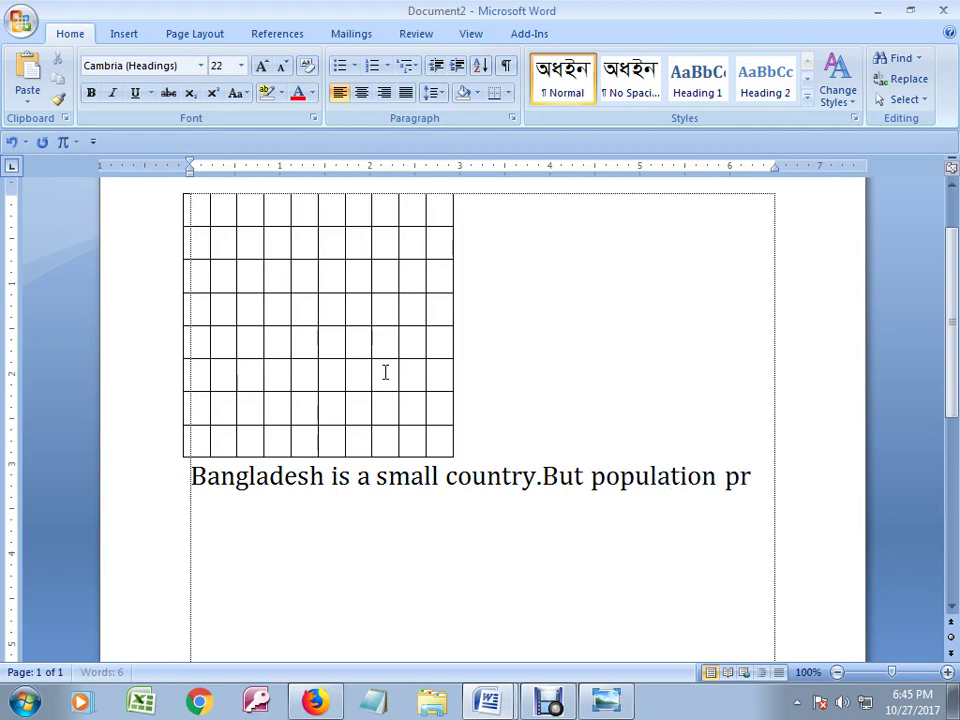
{"action": "type", "text": "oblem ."}
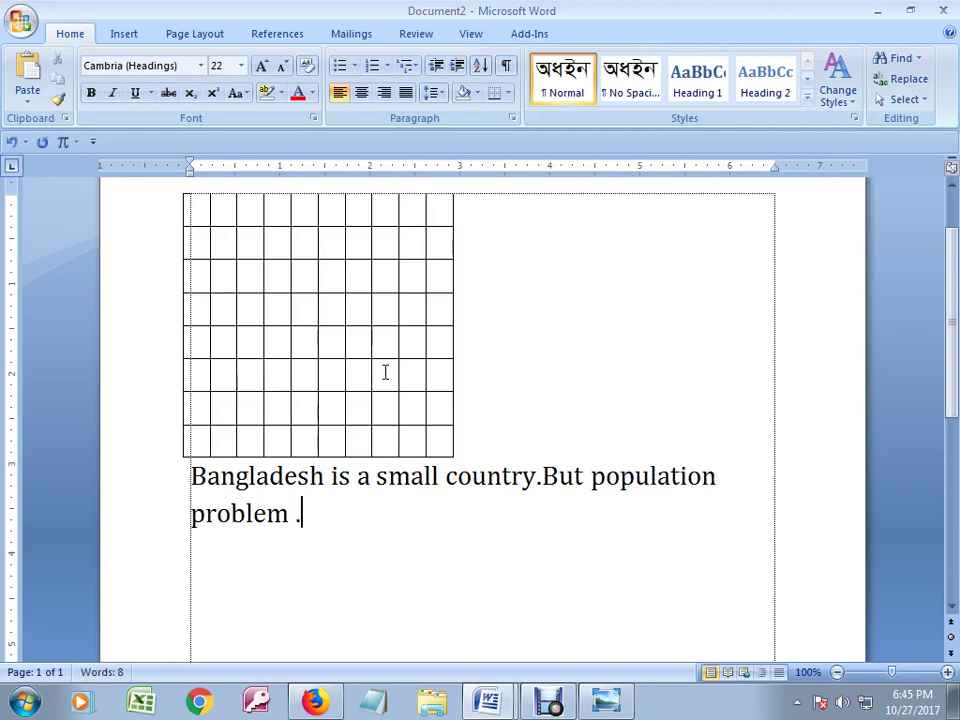
- Copy the sentence and paste five more copies after it
{"action": "left_click_drag", "start_coordinate": [305, 514], "coordinate": [206, 505]}
{"action": "key", "text": "ctrl+c"}
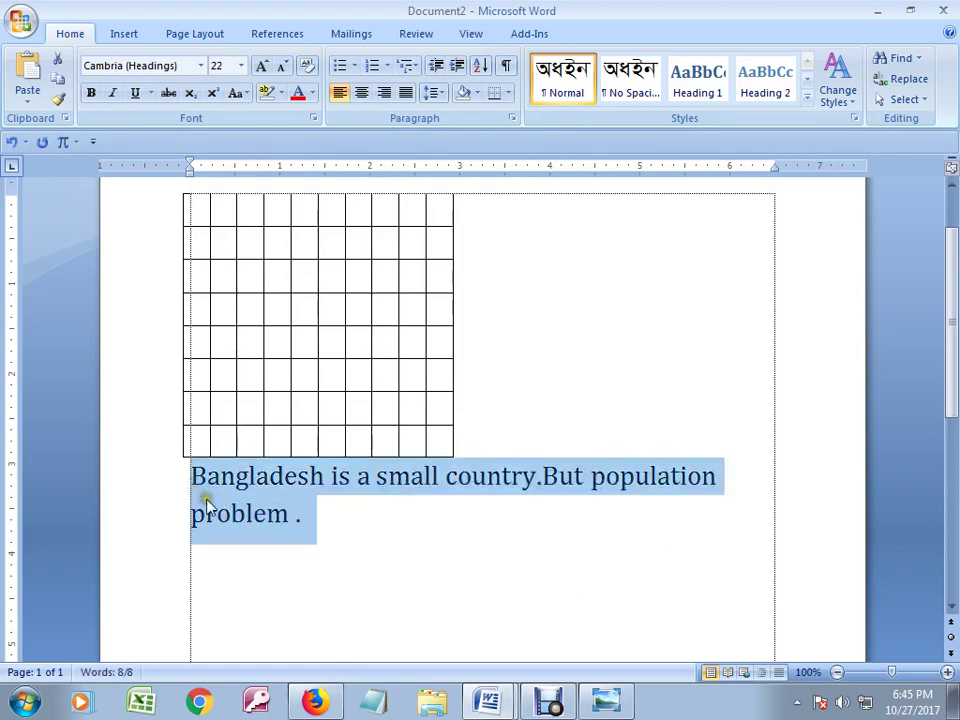
{"action": "left_click", "coordinate": [339, 527]}
{"action": "key", "text": "ctrl+v"}
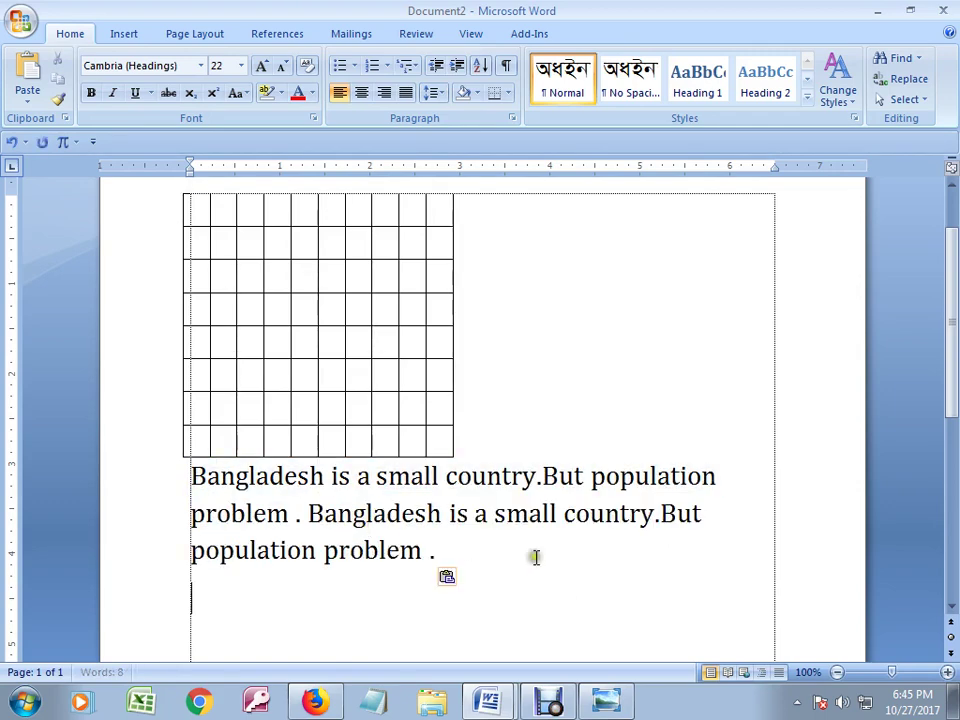
{"action": "key", "text": "ctrl+v"}
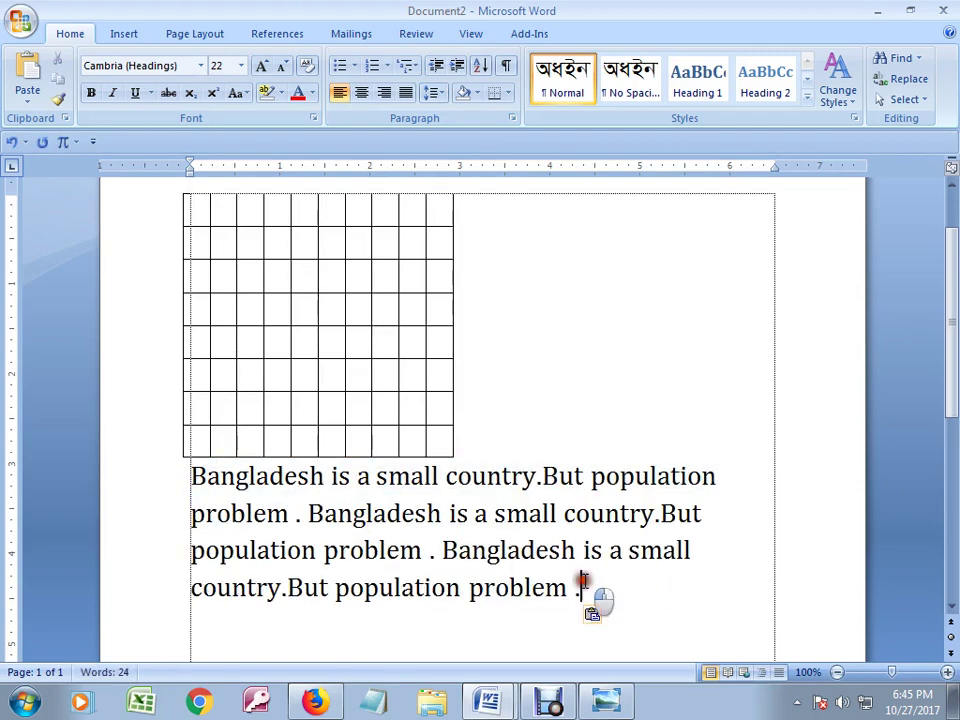
{"action": "key", "text": "ctrl+v"}
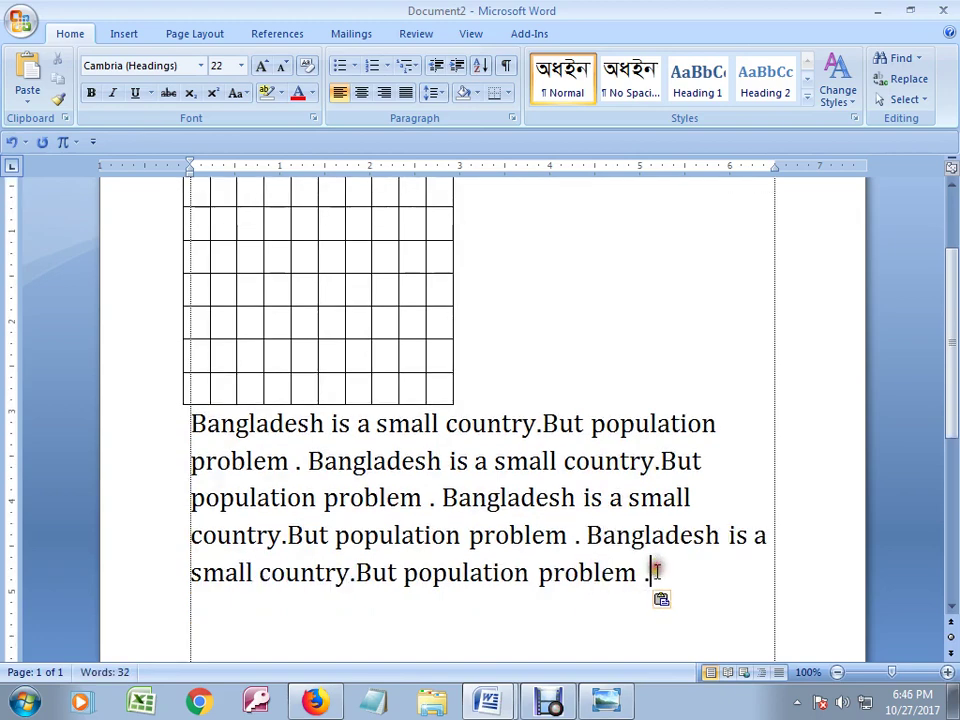
{"action": "key", "text": "ctrl+v"}
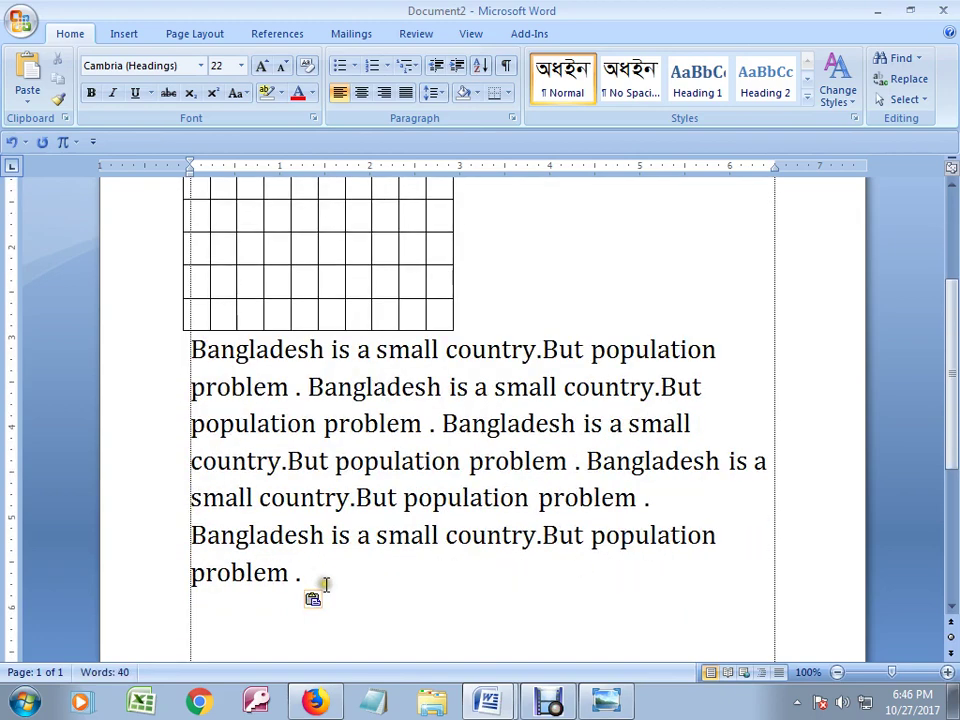
{"action": "key", "text": "ctrl+v"}
- Copy the 48-word paragraph and paste it again to reach 96 words
{"action": "left_click_drag", "start_coordinate": [435, 572], "coordinate": [178, 316]}
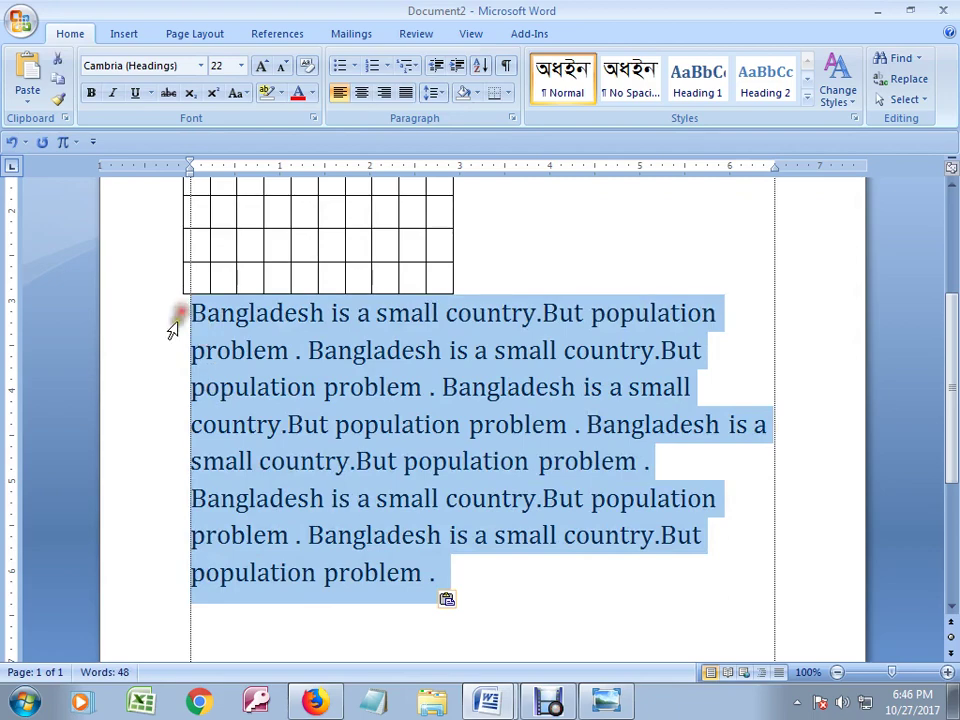
{"action": "left_click", "coordinate": [455, 578]}
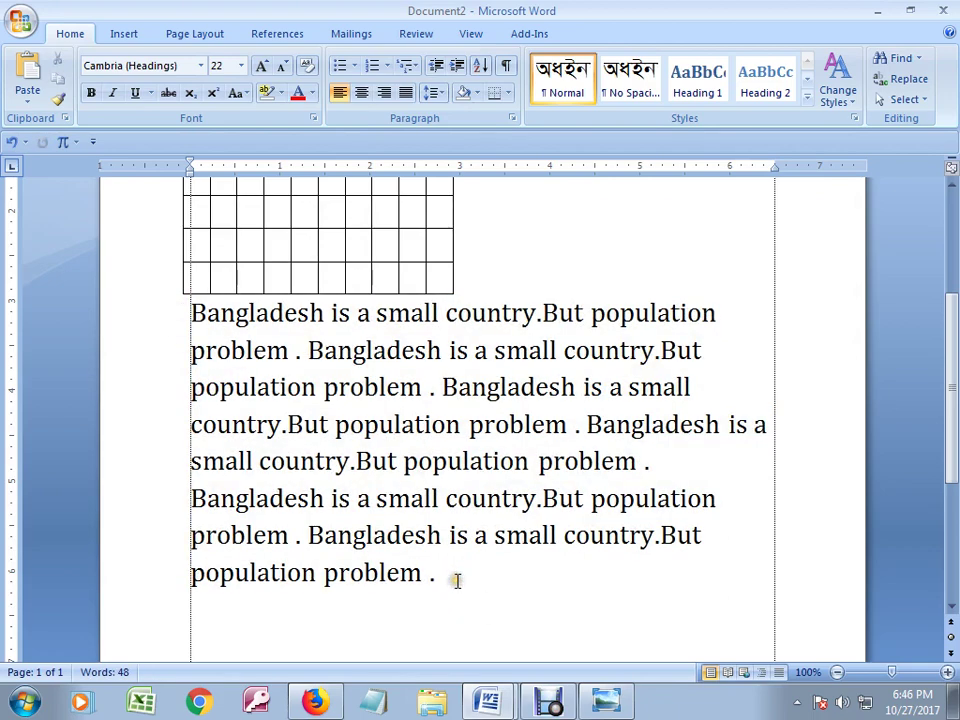
{"action": "key", "text": "ctrl+v"}
{"action": "scroll", "coordinate": [549, 534], "scroll_direction": "up", "scroll_amount": 5}
{"action": "scroll", "coordinate": [583, 413], "scroll_direction": "up", "scroll_amount": 5}
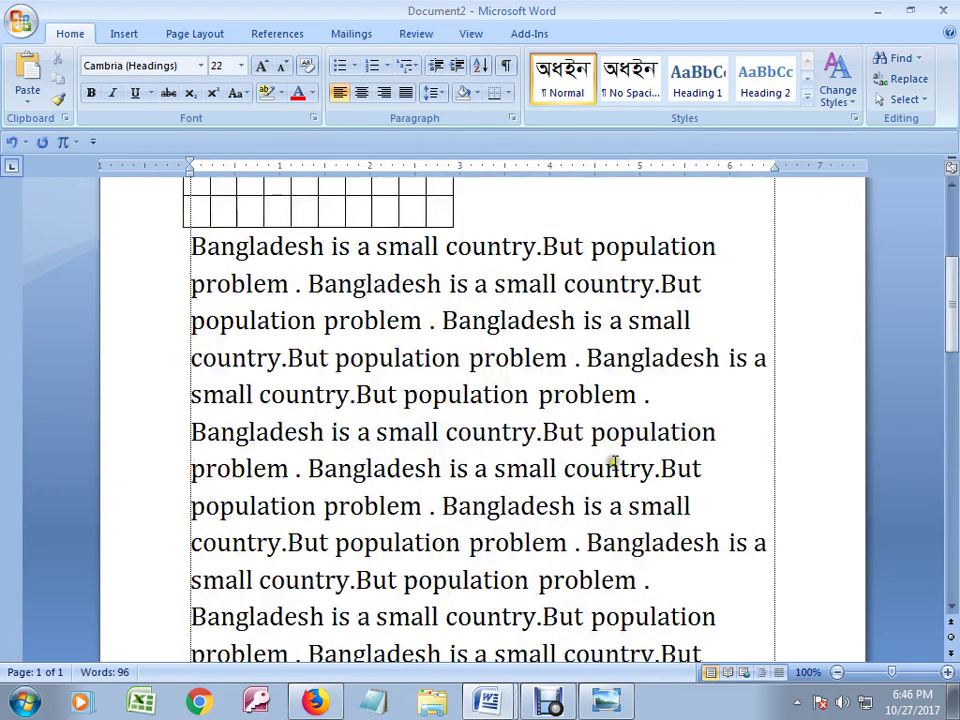
{"action": "scroll", "coordinate": [521, 521], "scroll_direction": "up", "scroll_amount": 3}
{"action": "scroll", "coordinate": [456, 514], "scroll_direction": "up", "scroll_amount": 2}
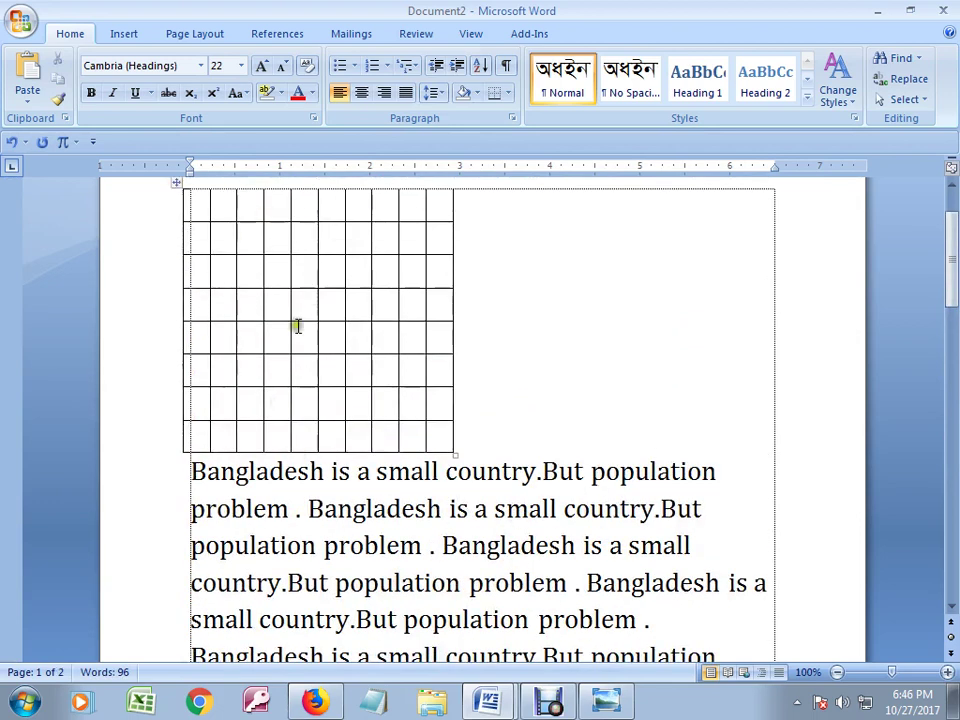
{"action": "scroll", "coordinate": [296, 324], "scroll_direction": "up", "scroll_amount": 2}
- Set the table's text wrapping to Around, then view the page in Print Preview
{"action": "left_click", "coordinate": [212, 298]}
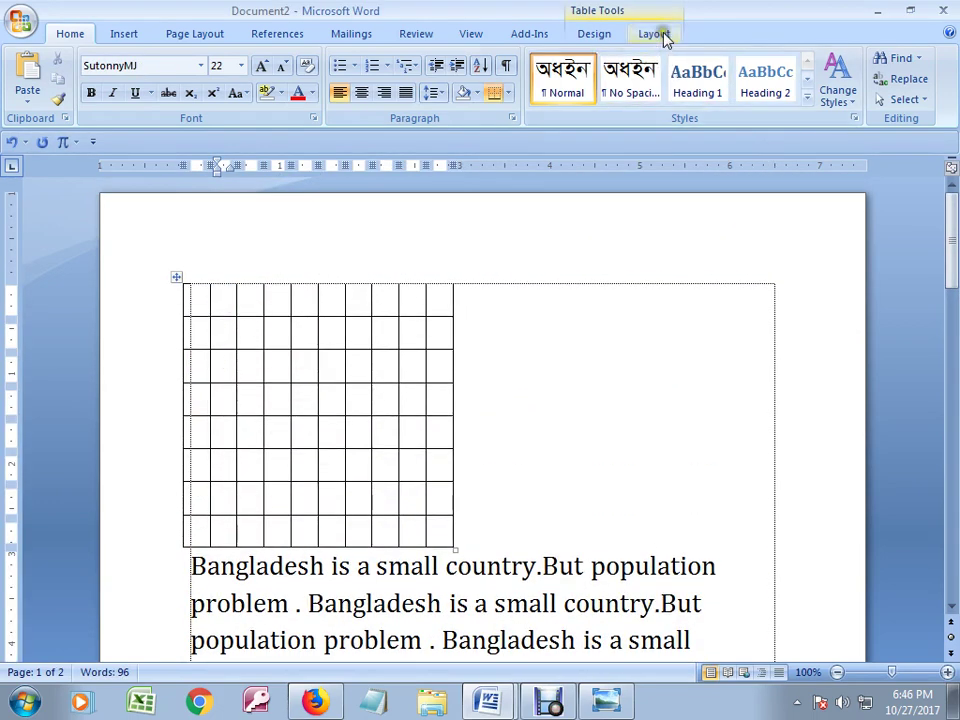
{"action": "left_click", "coordinate": [311, 341]}
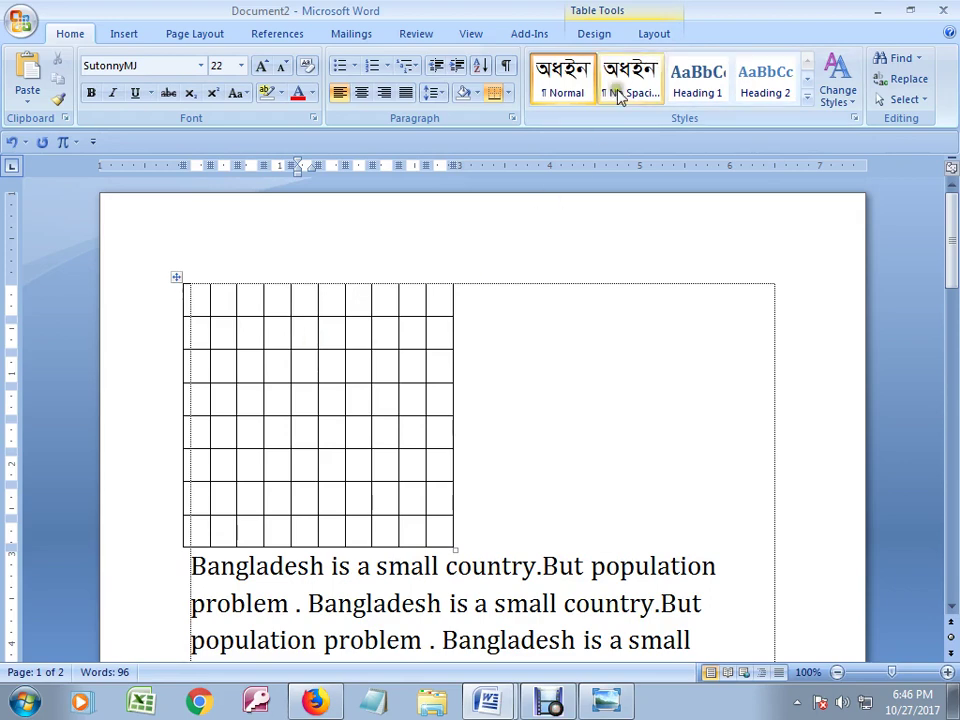
{"action": "left_click", "coordinate": [656, 36]}
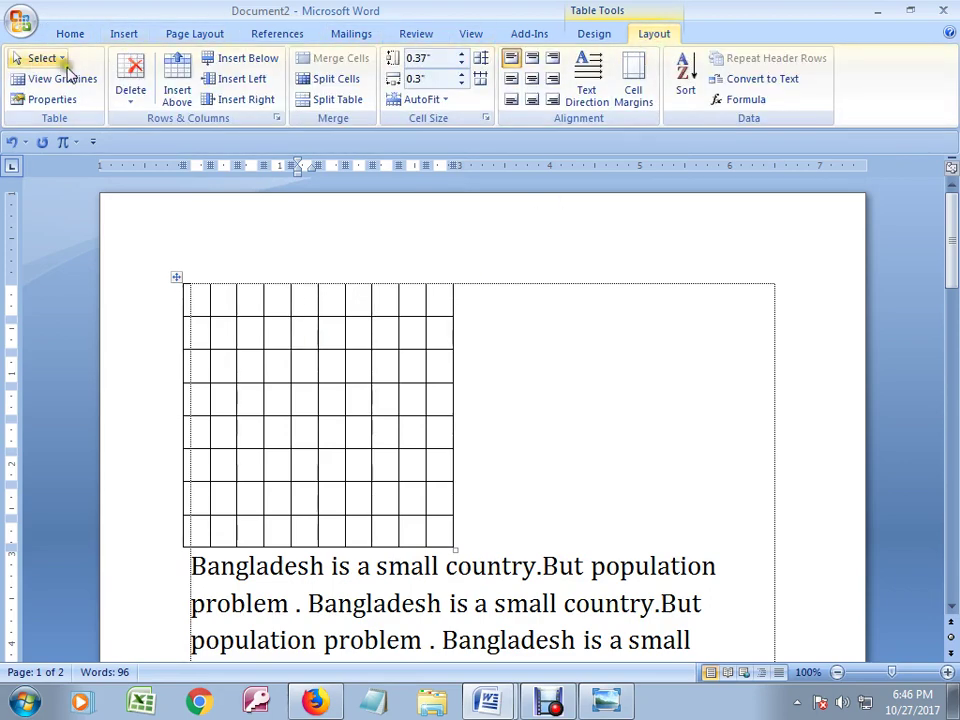
{"action": "left_click", "coordinate": [48, 100]}
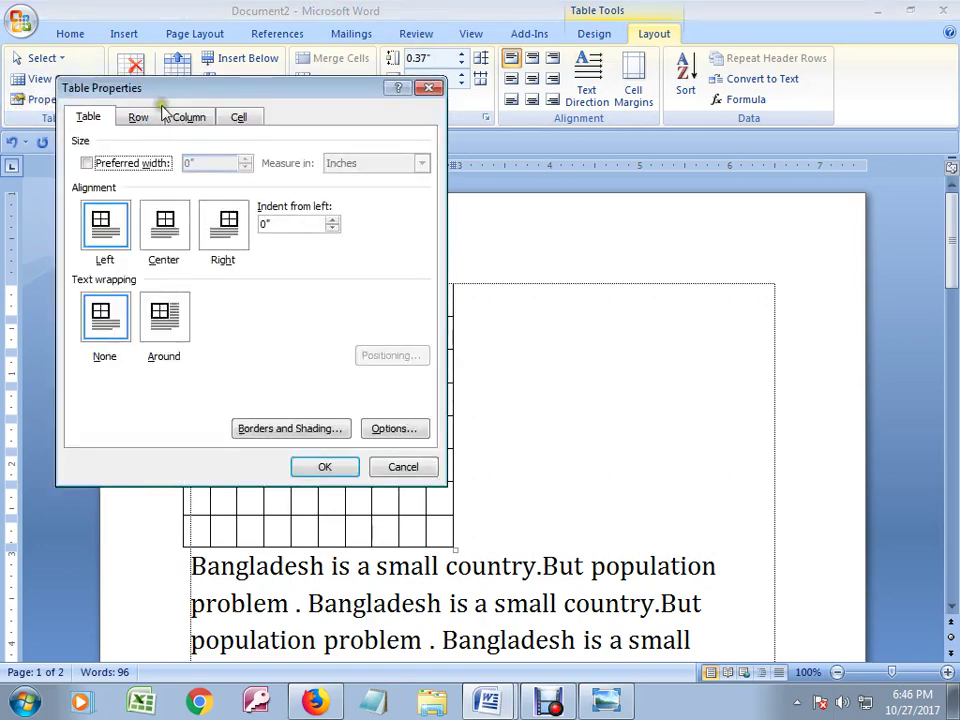
{"action": "left_click_drag", "start_coordinate": [162, 96], "coordinate": [336, 132]}
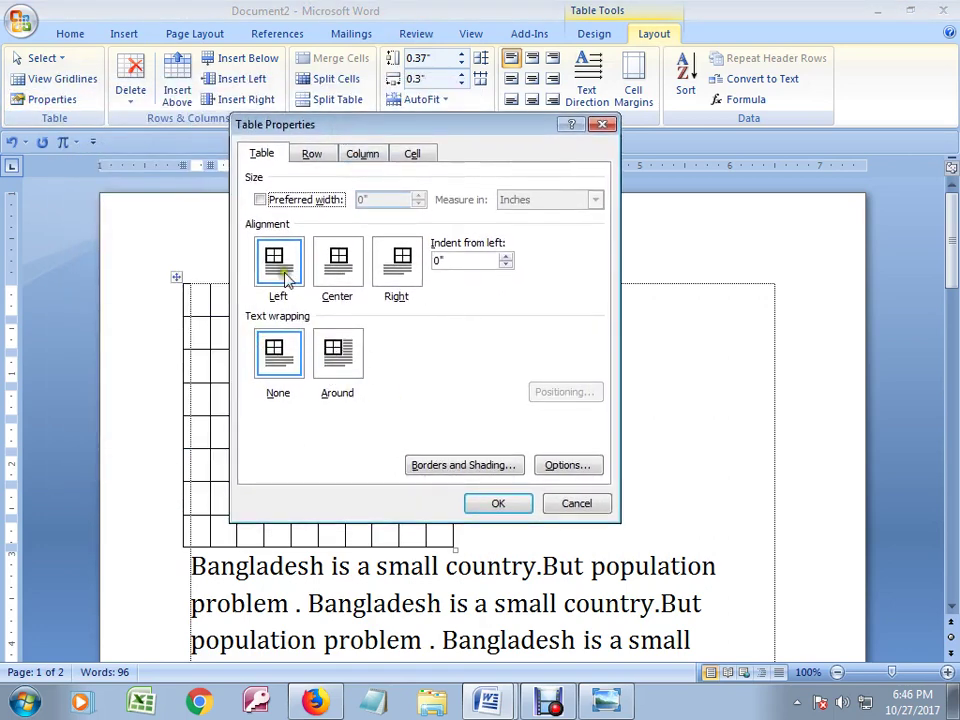
{"action": "left_click", "coordinate": [345, 357]}
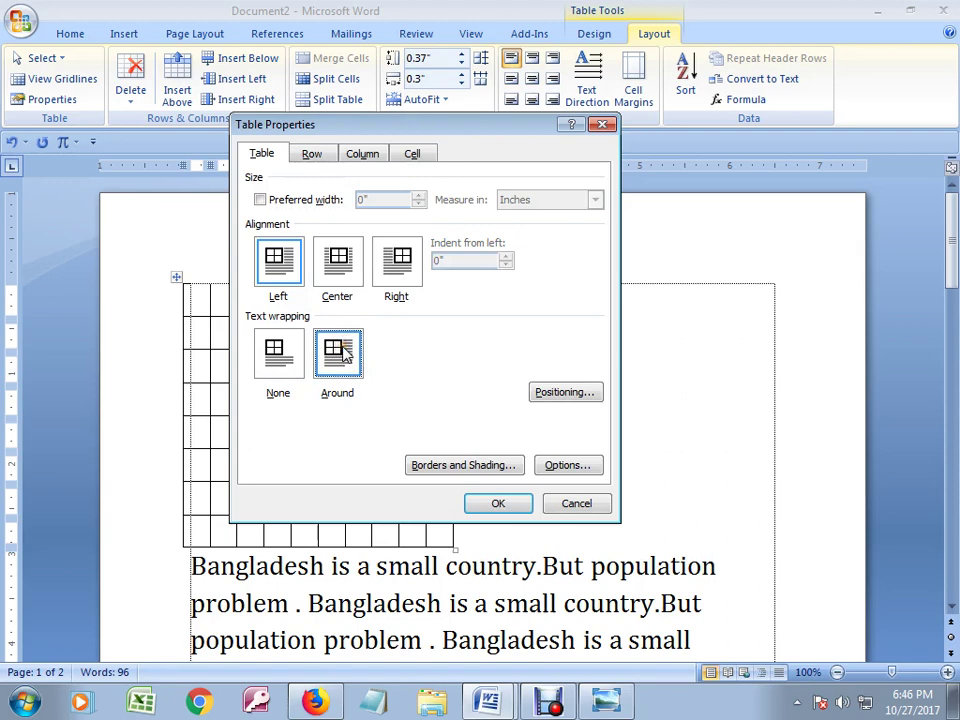
{"action": "left_click", "coordinate": [499, 506]}
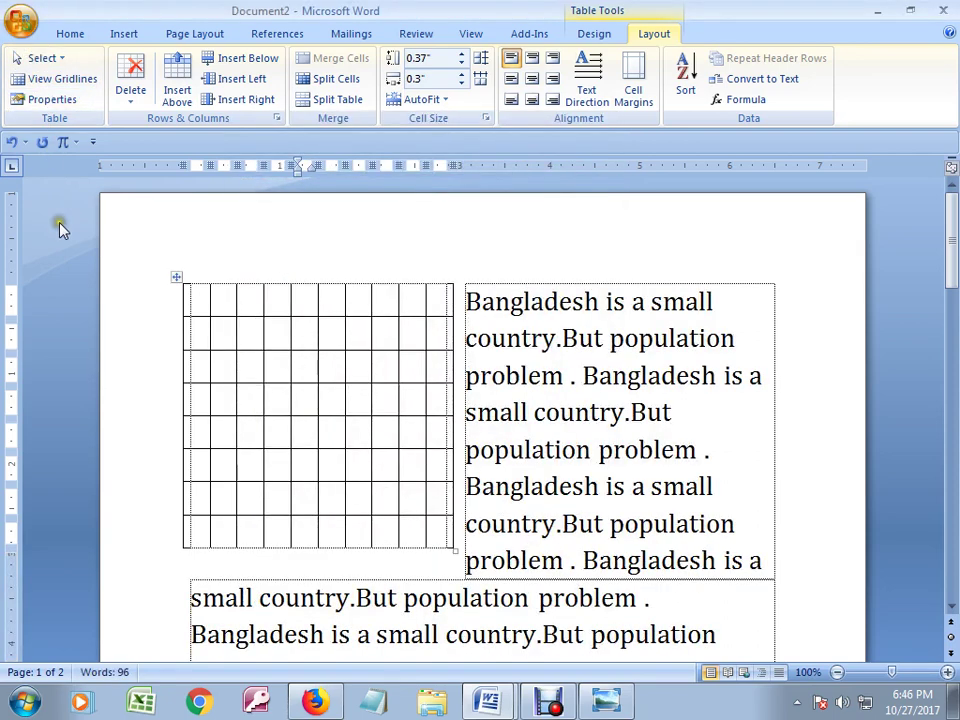
{"action": "key", "text": "ctrl+F2"}
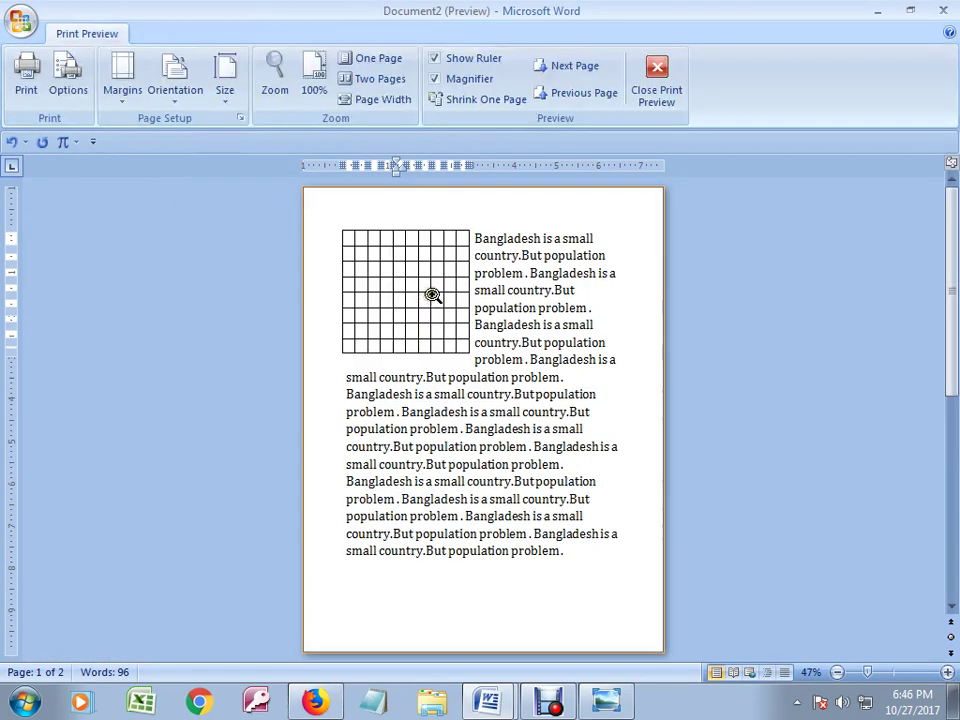
- Close Print Preview and check the table properties without changing anything
{"action": "scroll", "coordinate": [400, 270], "scroll_direction": "down", "scroll_amount": 2}
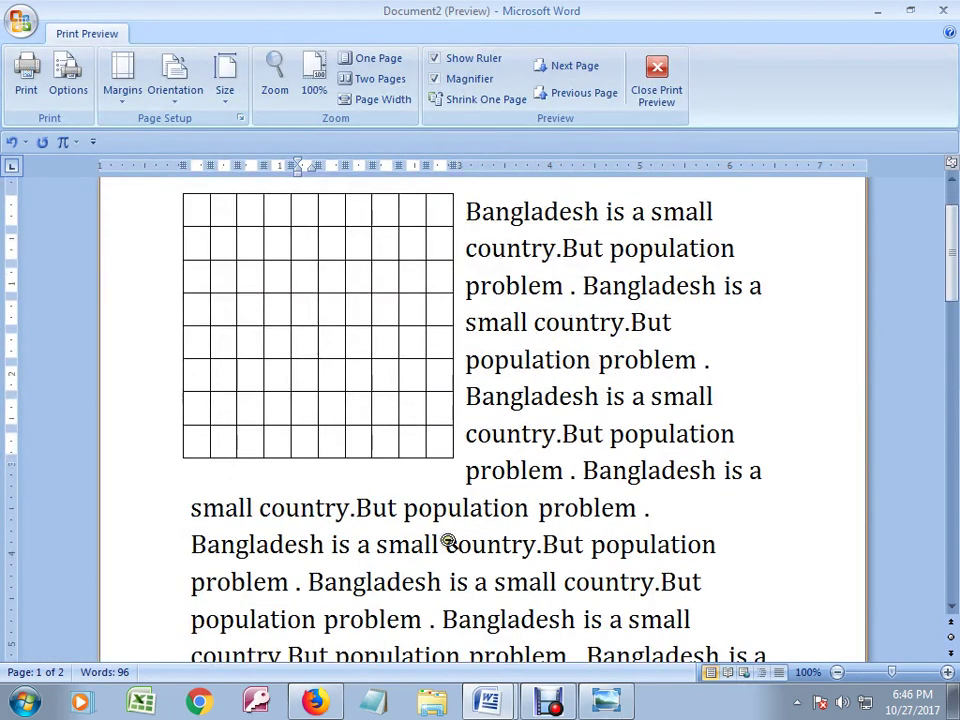
{"action": "left_click", "coordinate": [643, 100]}
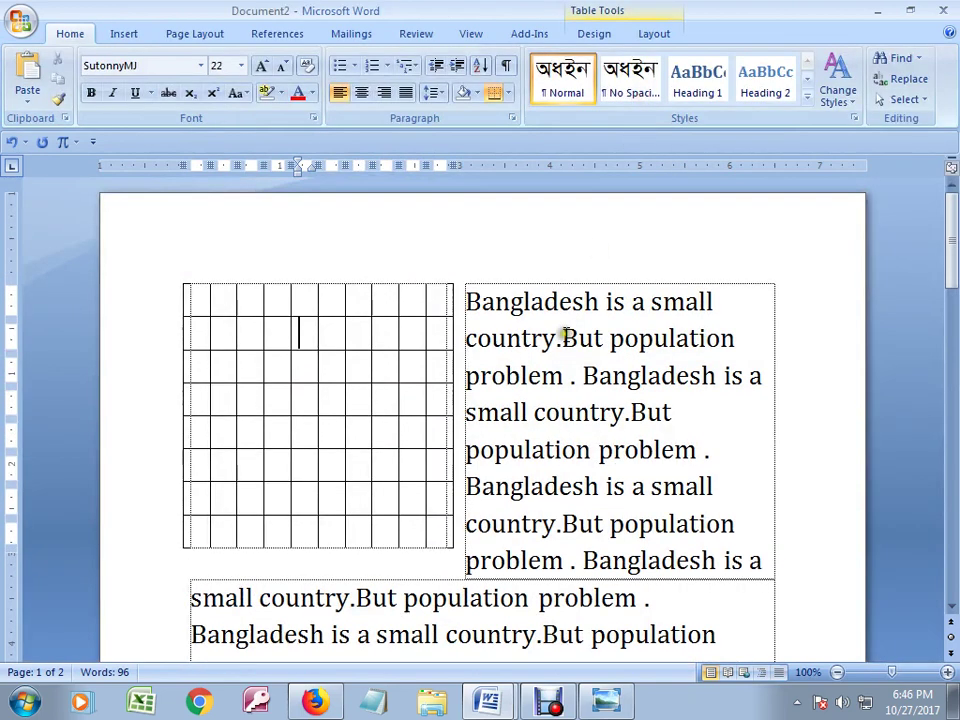
{"action": "left_click", "coordinate": [652, 30]}
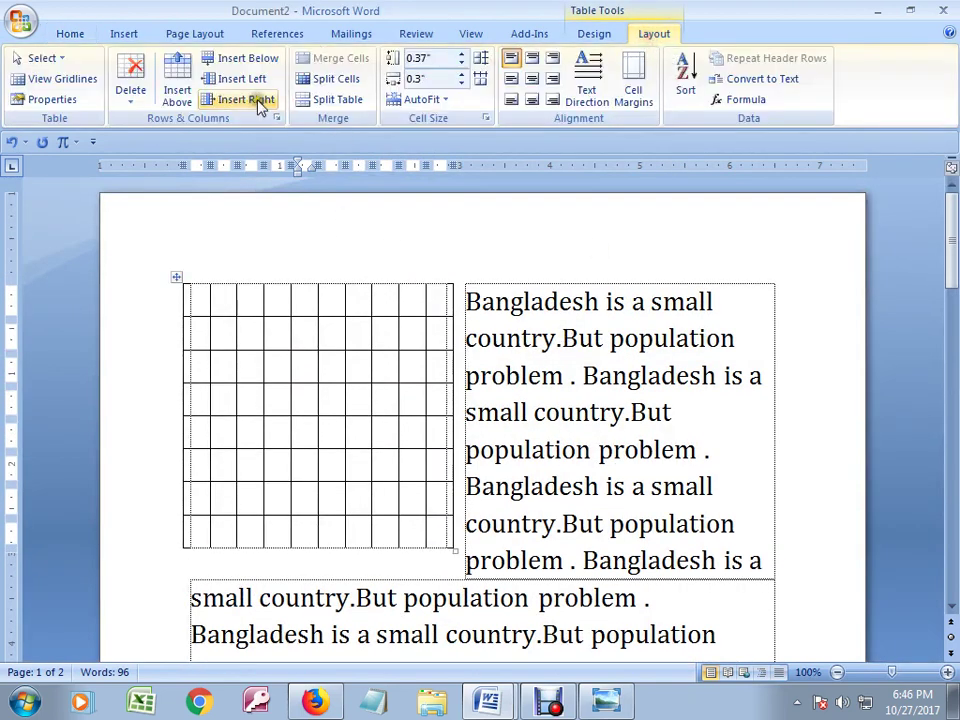
{"action": "left_click", "coordinate": [45, 100]}
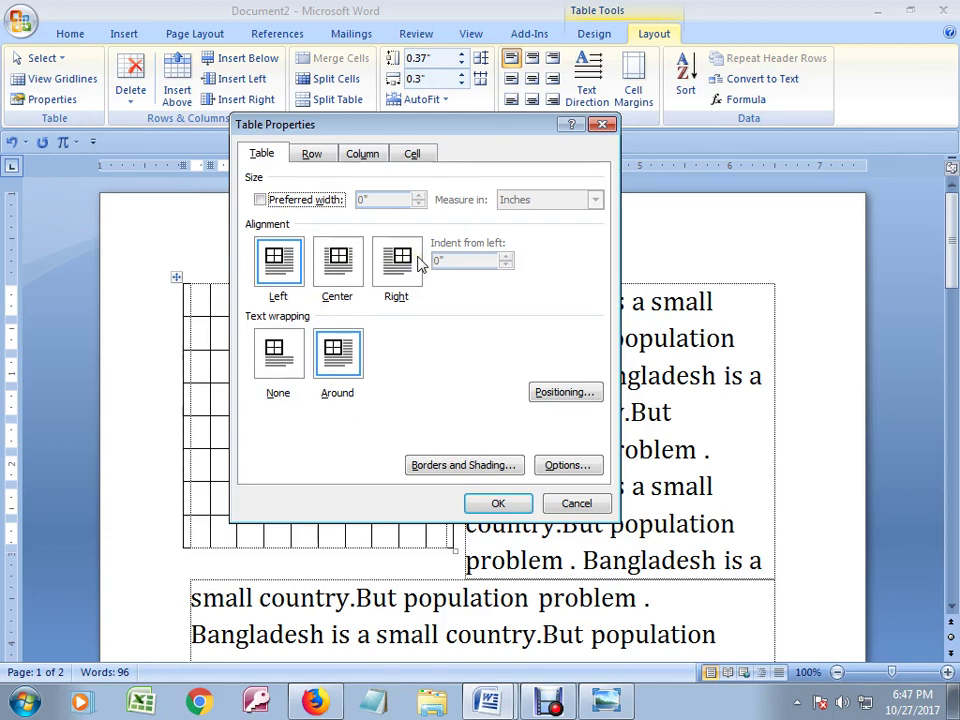
{"action": "left_click_drag", "start_coordinate": [328, 126], "coordinate": [405, 132]}
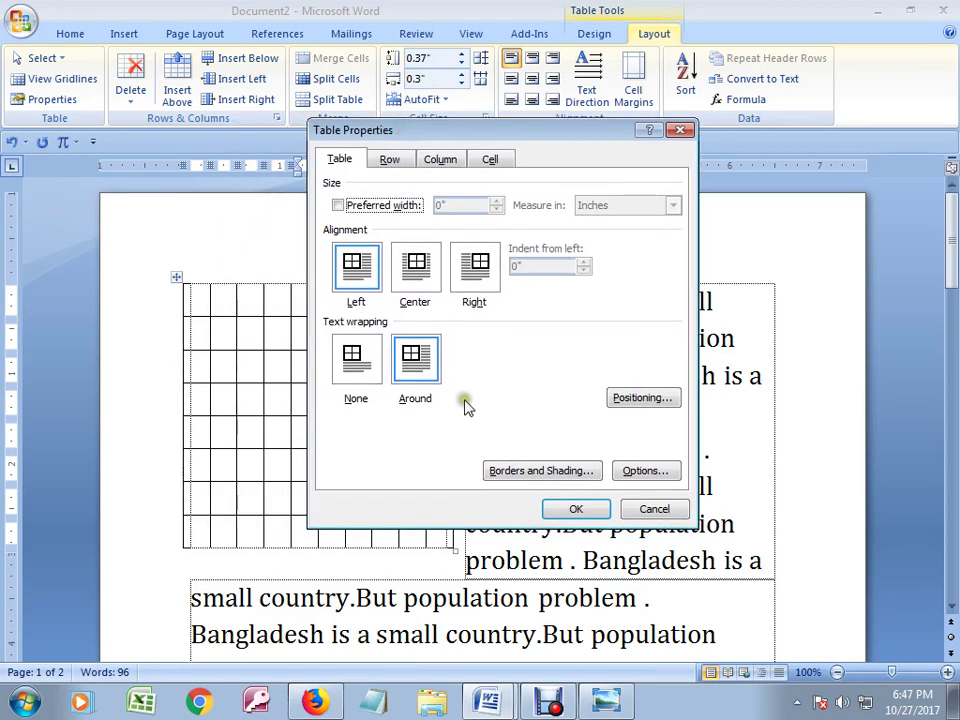
{"action": "left_click", "coordinate": [574, 510]}
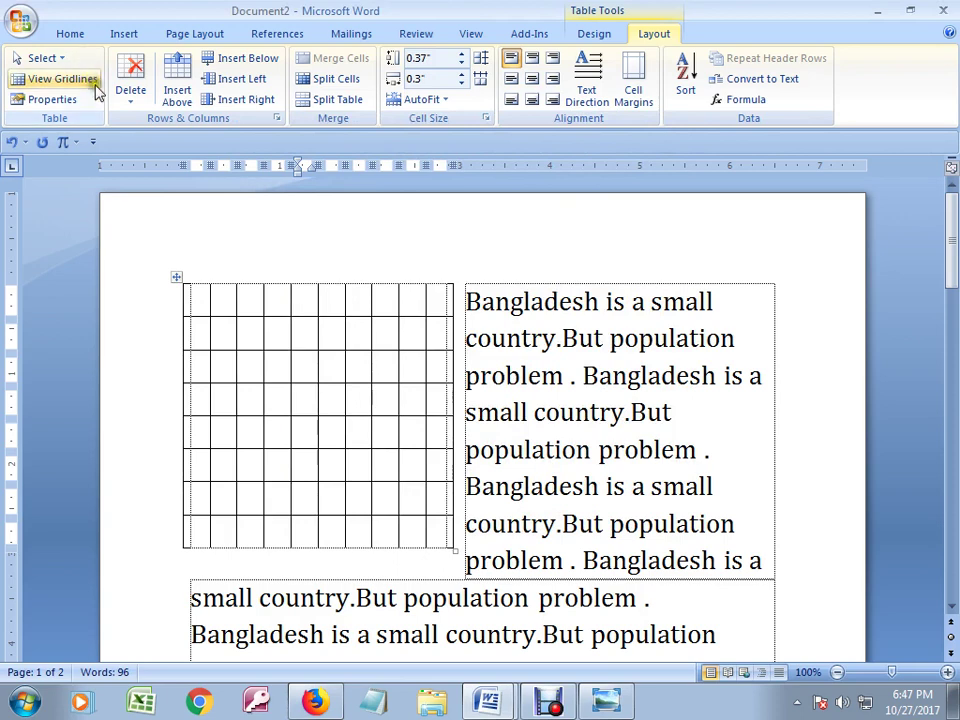
- Glance at the table properties again, show the Table Design options, and select the table
{"action": "left_click", "coordinate": [31, 104]}
{"action": "left_click", "coordinate": [679, 131]}
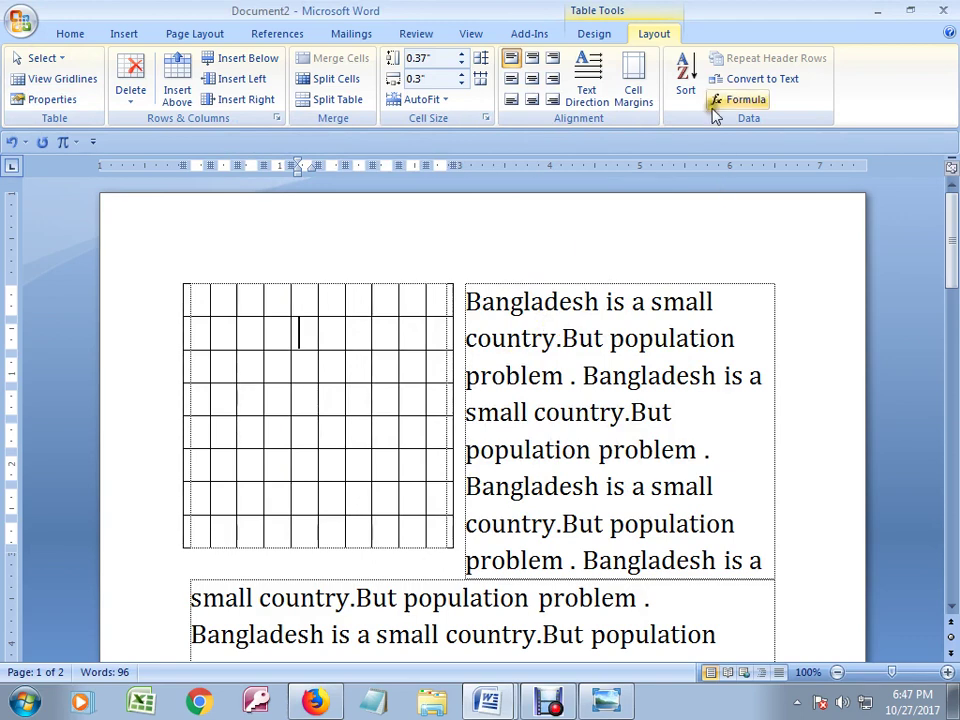
{"action": "left_click", "coordinate": [592, 38]}
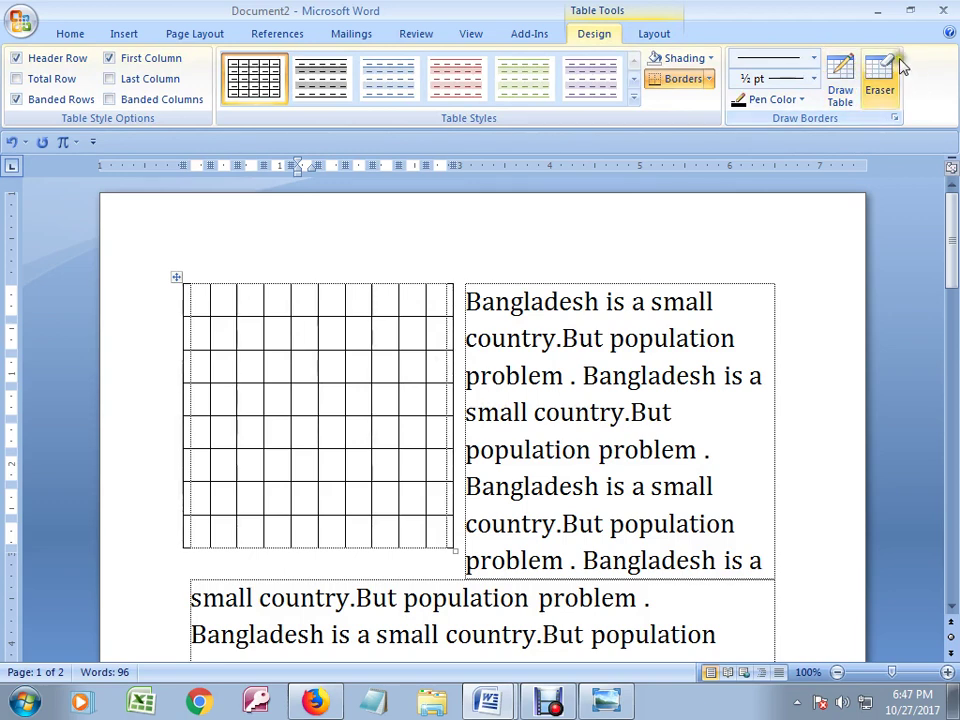
{"action": "left_click", "coordinate": [848, 64]}
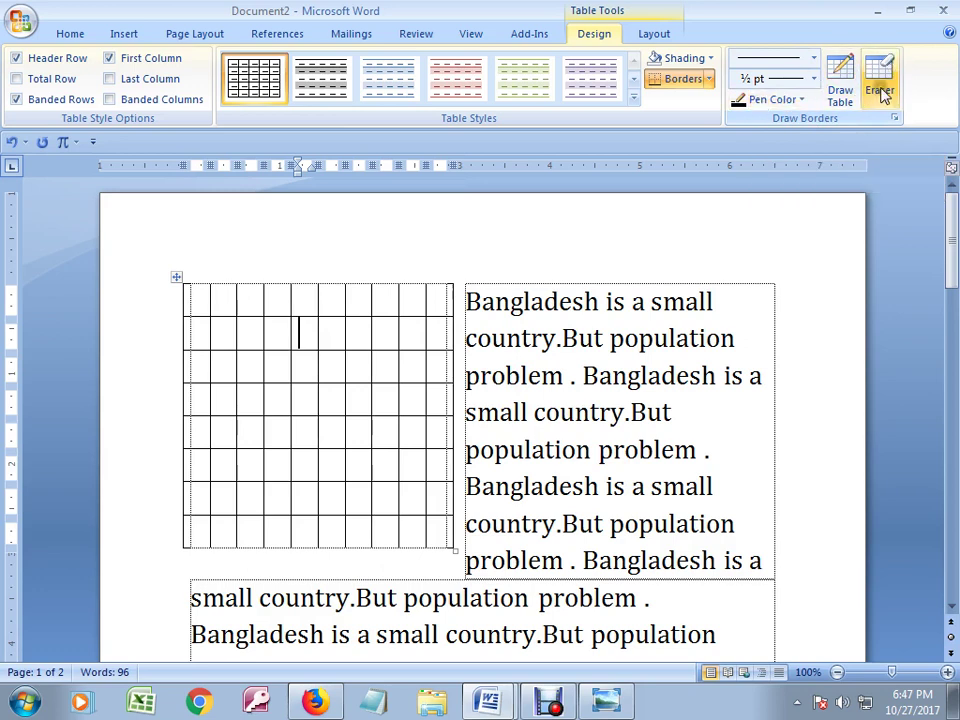
{"action": "left_click", "coordinate": [175, 278]}
- Delete the table and all the repeated Cambria text from the document
{"action": "key", "text": "Left"}
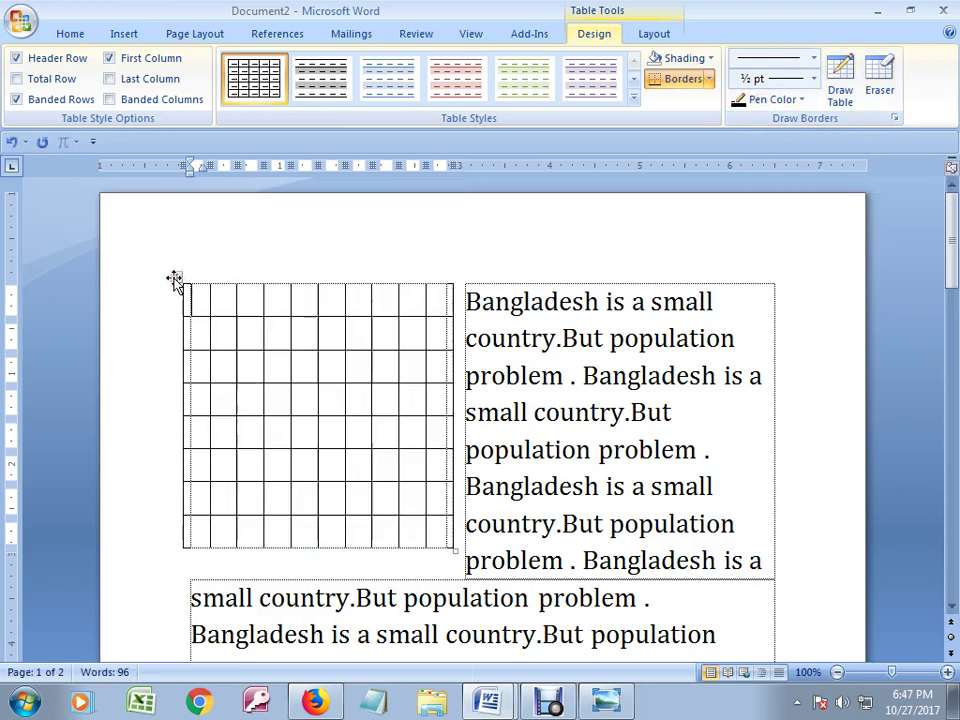
{"action": "left_click", "coordinate": [178, 276]}
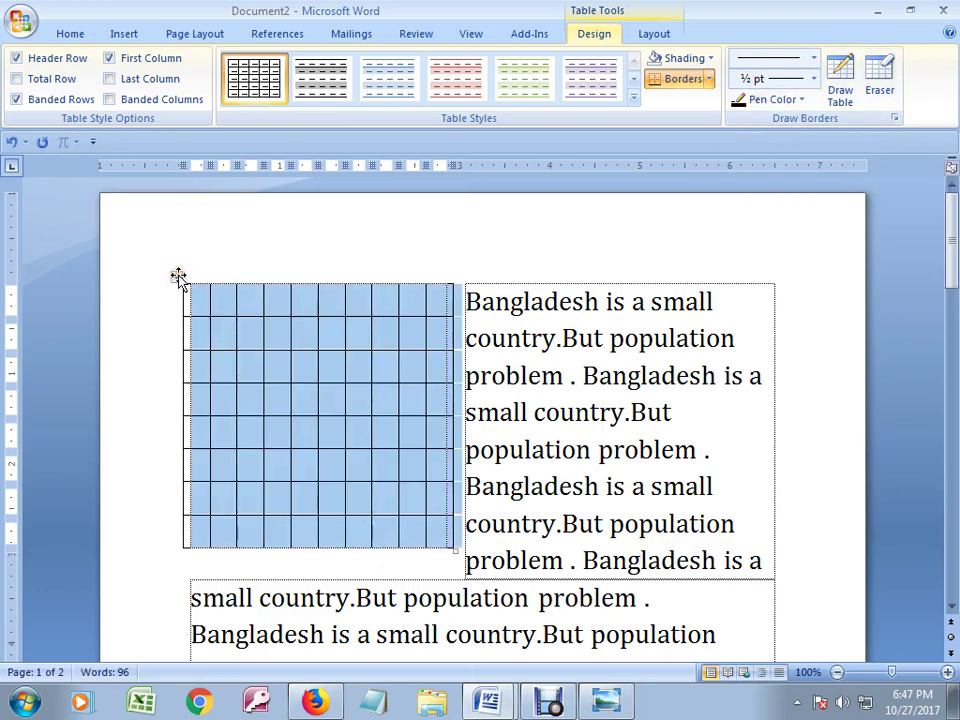
{"action": "key", "text": "BackSpace"}
{"action": "key", "text": "ctrl+a"}
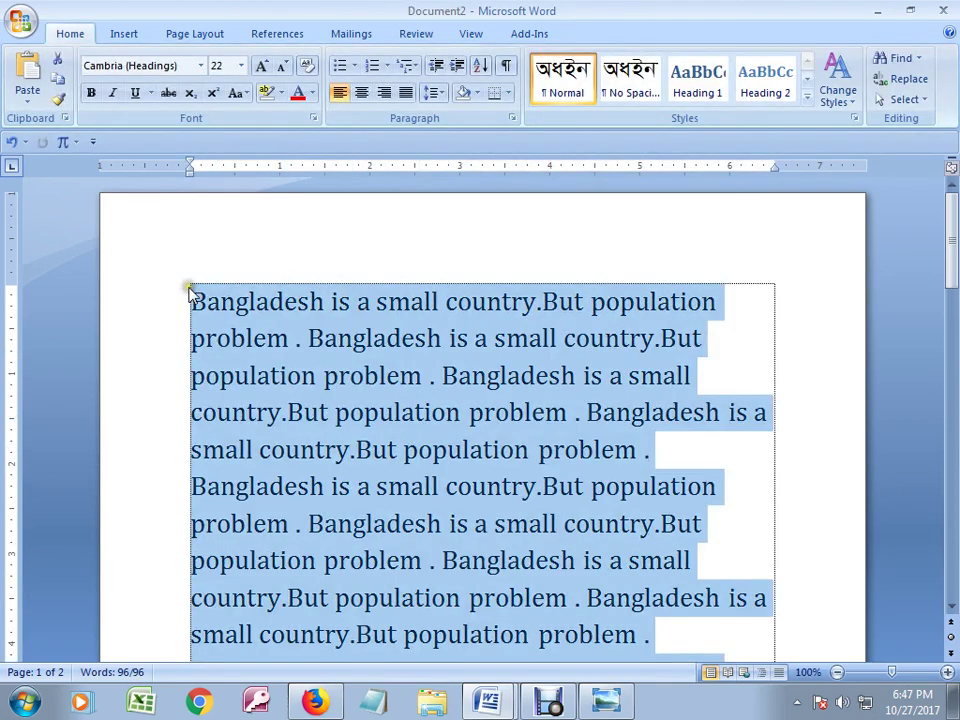
{"action": "key", "text": "Delete"}
- Insert a fresh empty 10-column by 8-row table
{"action": "left_click", "coordinate": [124, 33]}
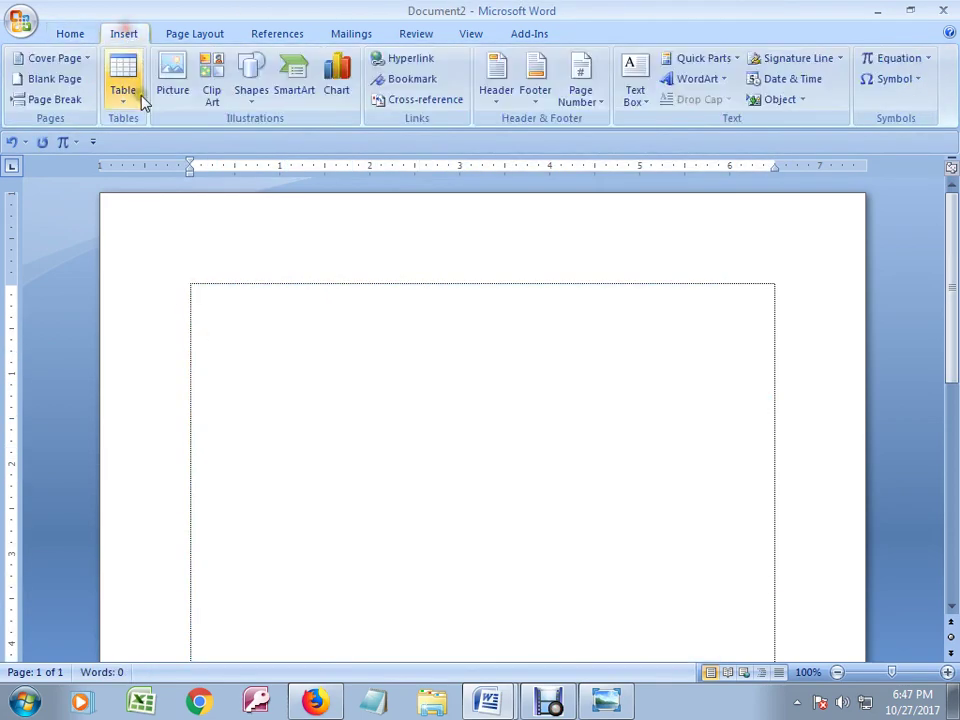
{"action": "left_click", "coordinate": [123, 92]}
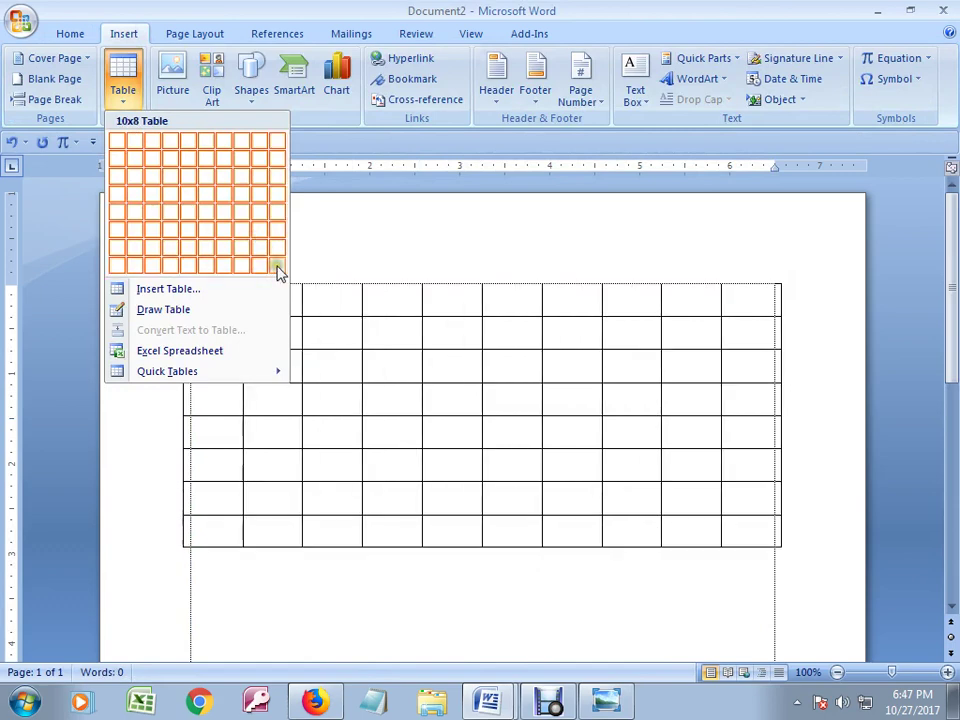
{"action": "left_click", "coordinate": [279, 266]}
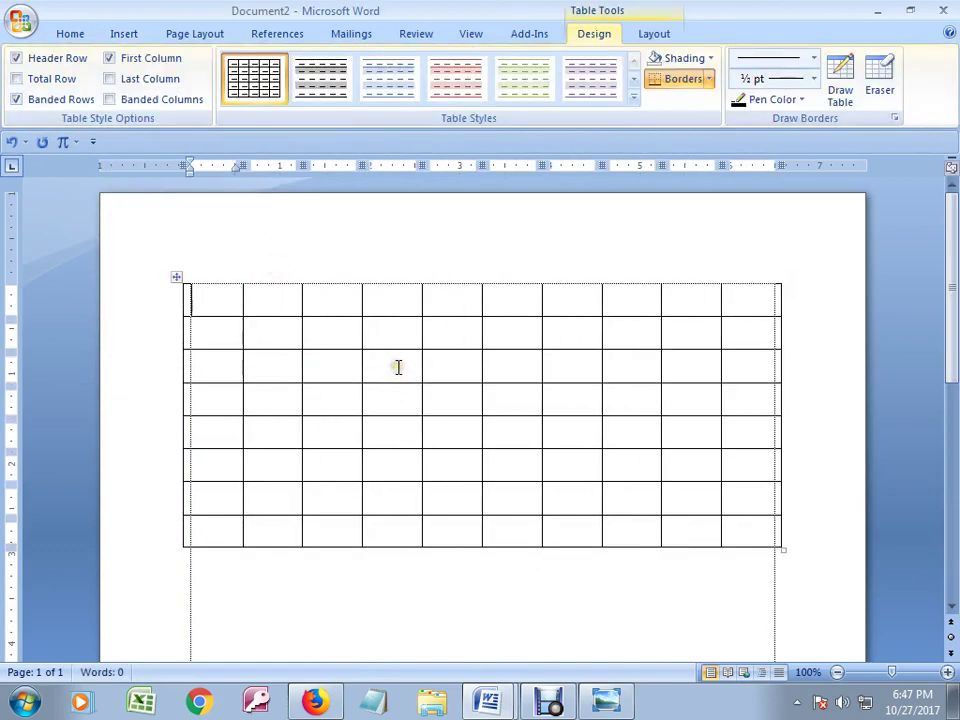
{"action": "left_click", "coordinate": [880, 92]}
- Erase the borders in rows 3–4 to merge the middle cells into a 2×2 block
{"action": "left_click", "coordinate": [481, 399]}
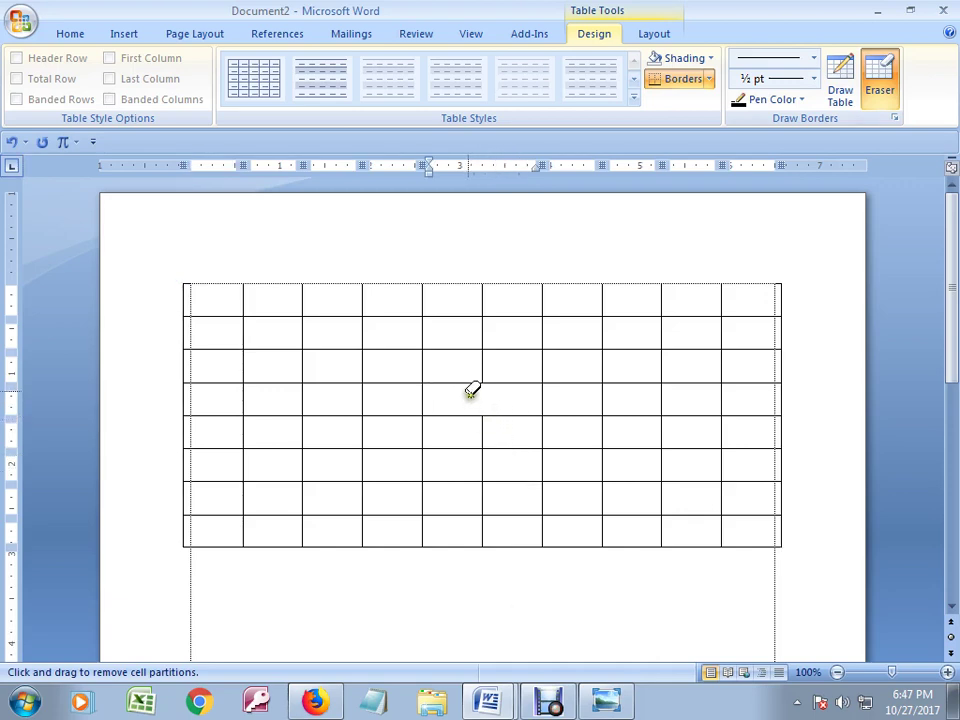
{"action": "left_click", "coordinate": [456, 382]}
{"action": "left_click", "coordinate": [484, 368]}
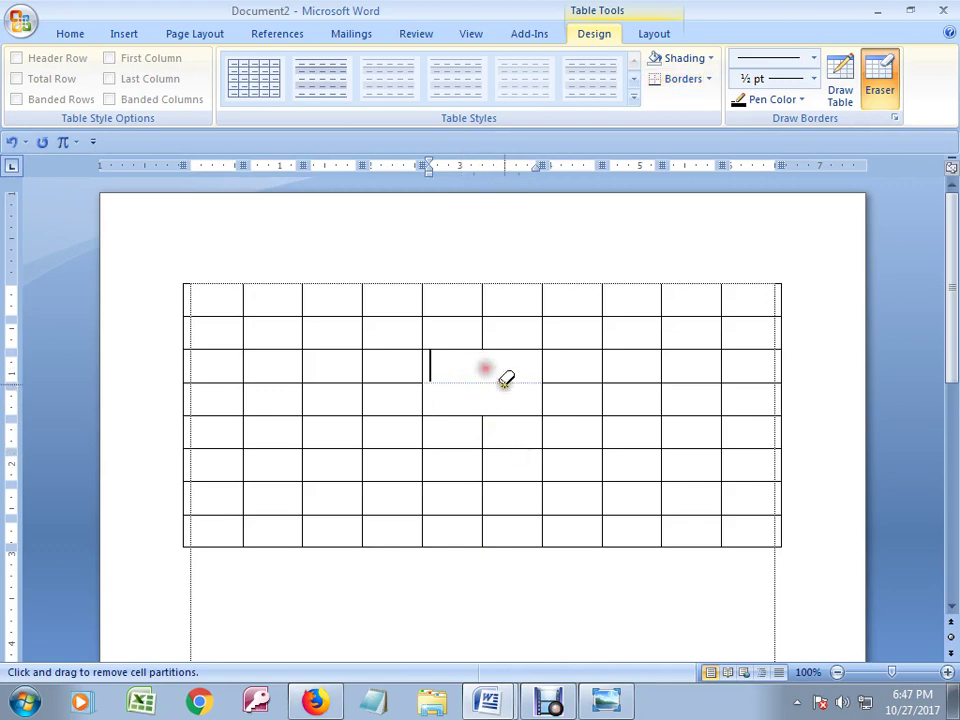
{"action": "left_click", "coordinate": [507, 379]}
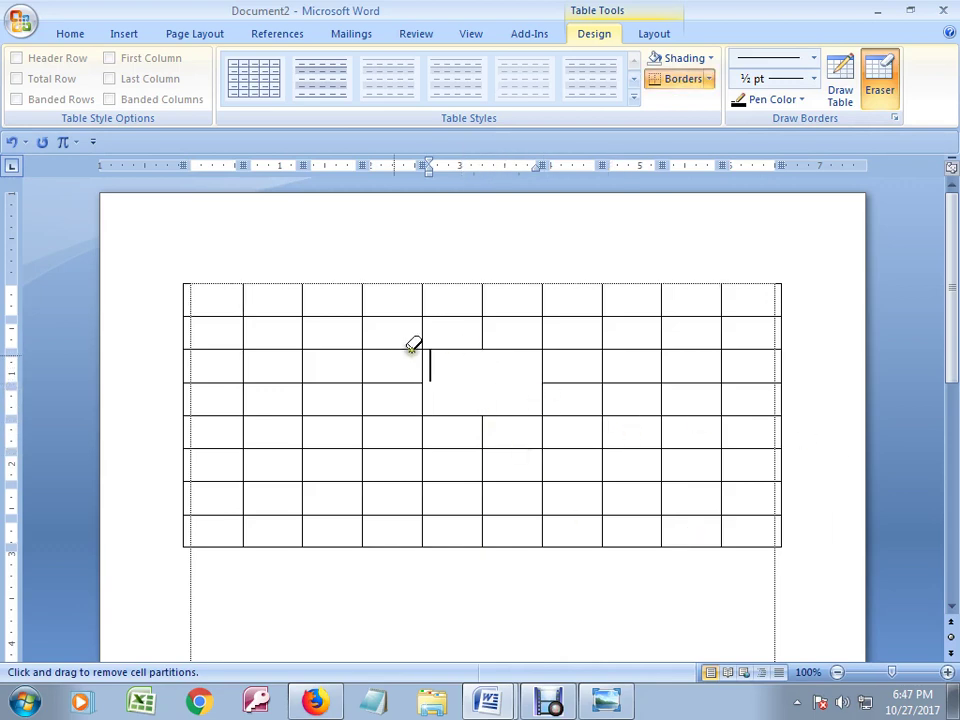
- Erase borders in column 3 and rows 6–7 to form a two-row cell and another 2×2 block
{"action": "left_click", "coordinate": [338, 383]}
{"action": "left_click", "coordinate": [338, 482]}
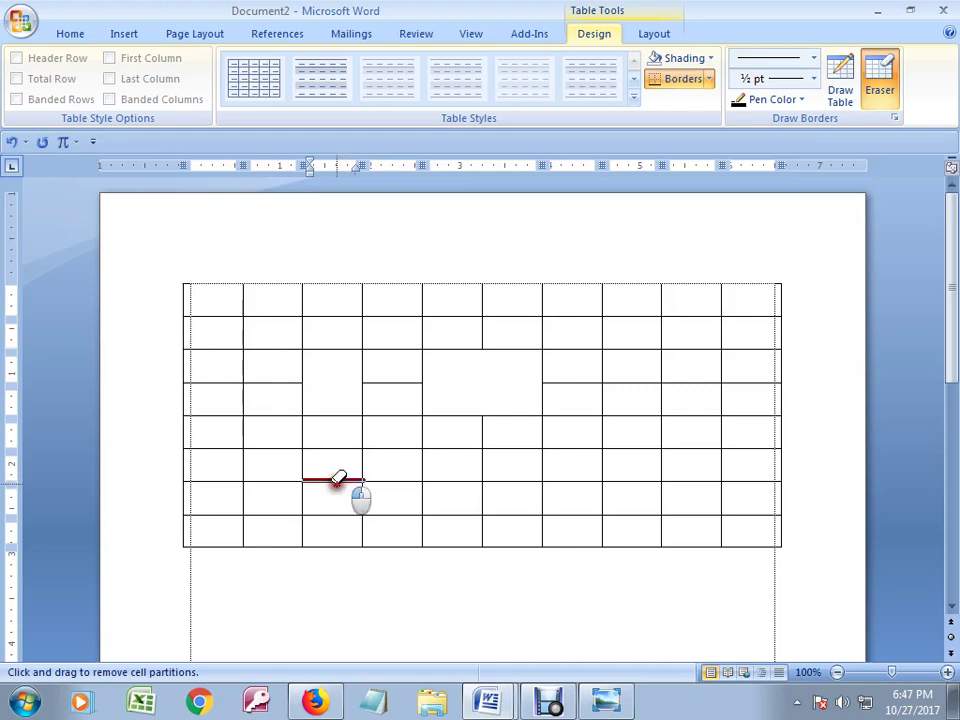
{"action": "left_click", "coordinate": [364, 465]}
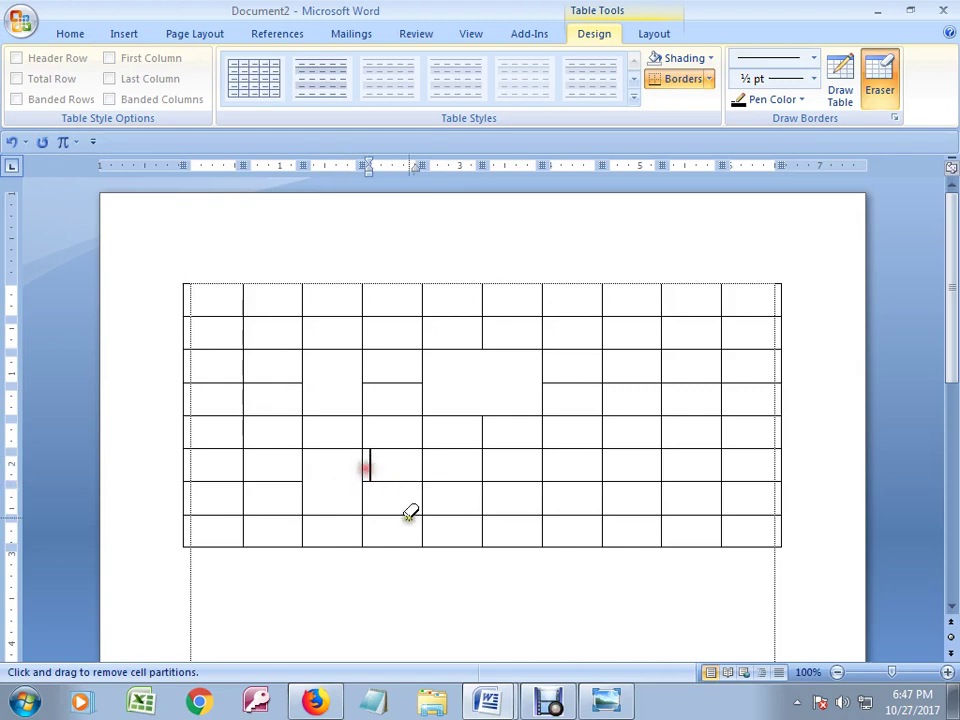
{"action": "left_click", "coordinate": [392, 482]}
{"action": "left_click", "coordinate": [364, 458]}
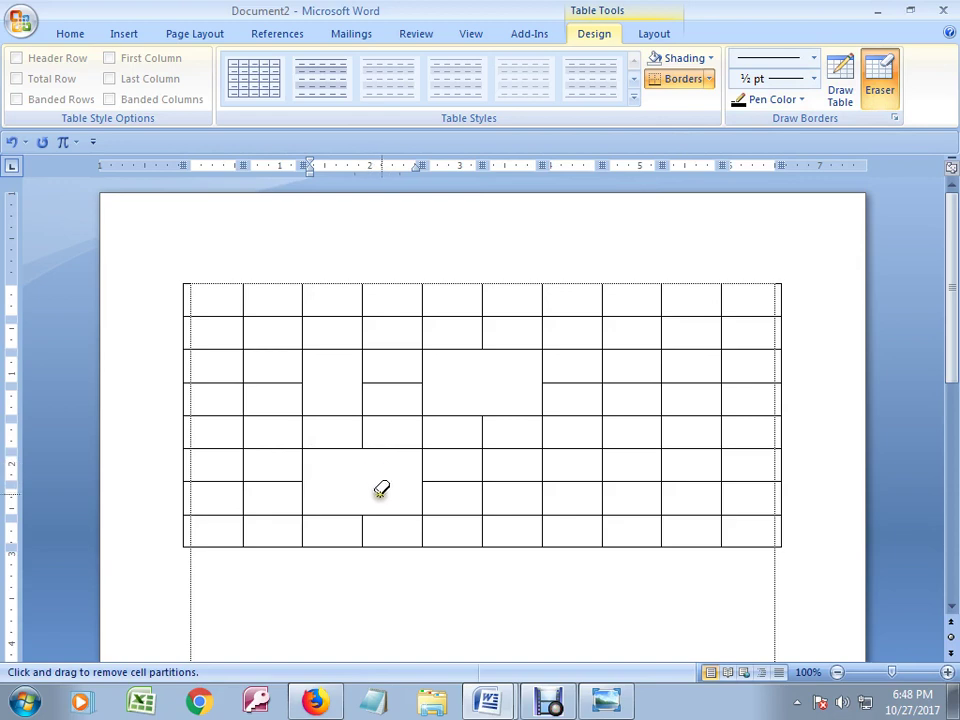
{"action": "left_click", "coordinate": [879, 86]}
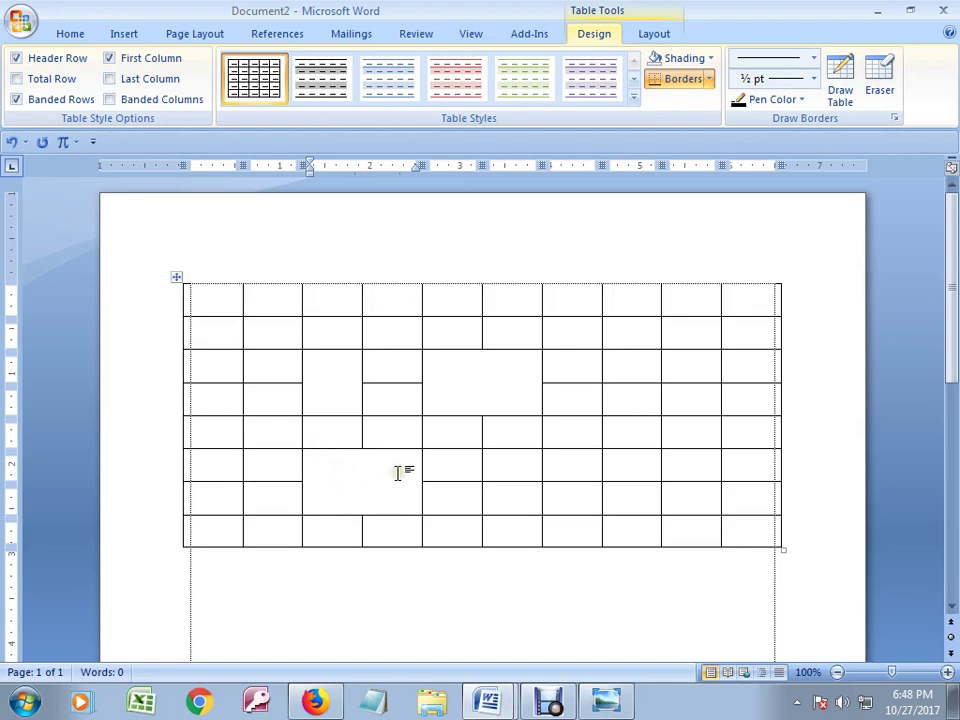
{"action": "left_click", "coordinate": [885, 100]}
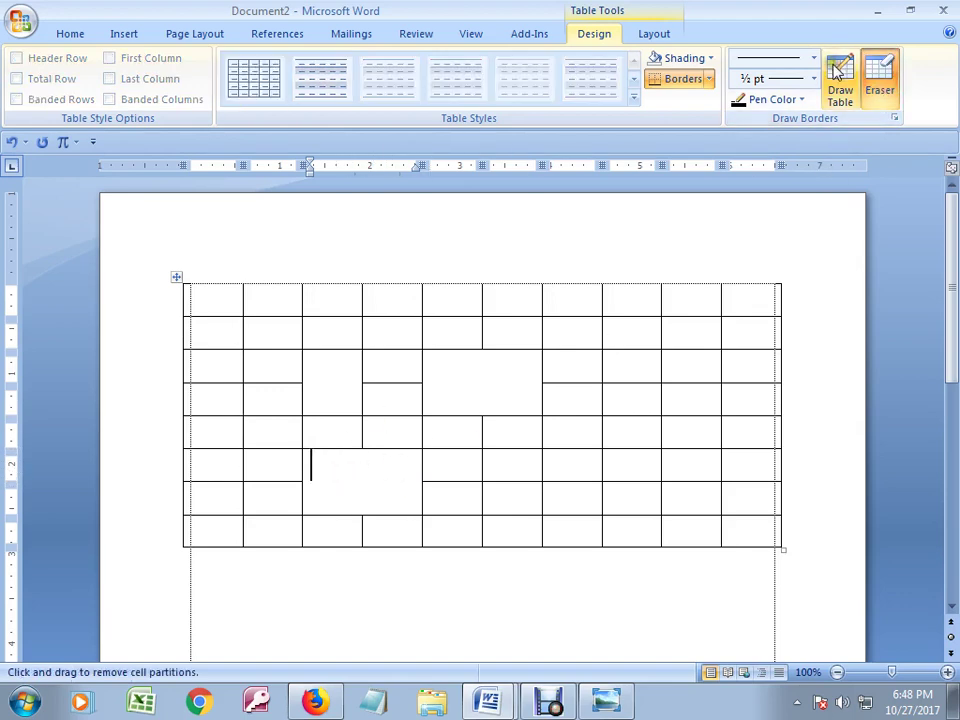
- Draw vertical borders splitting the lower merged cells and down column 8, then set the pen to yellow
{"action": "left_click", "coordinate": [882, 85]}
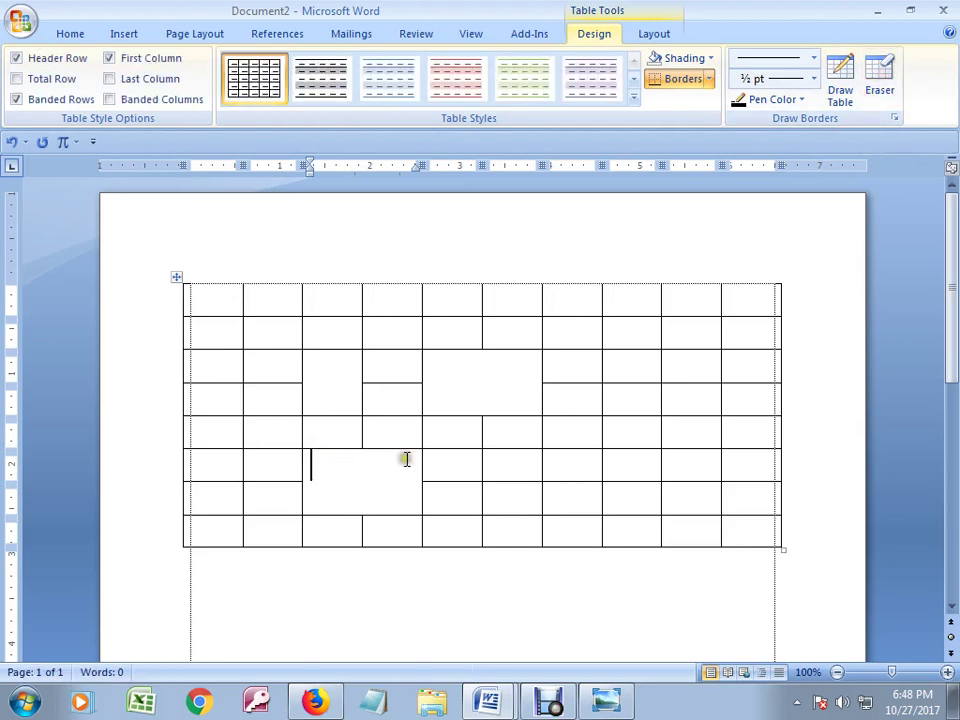
{"action": "left_click", "coordinate": [840, 90]}
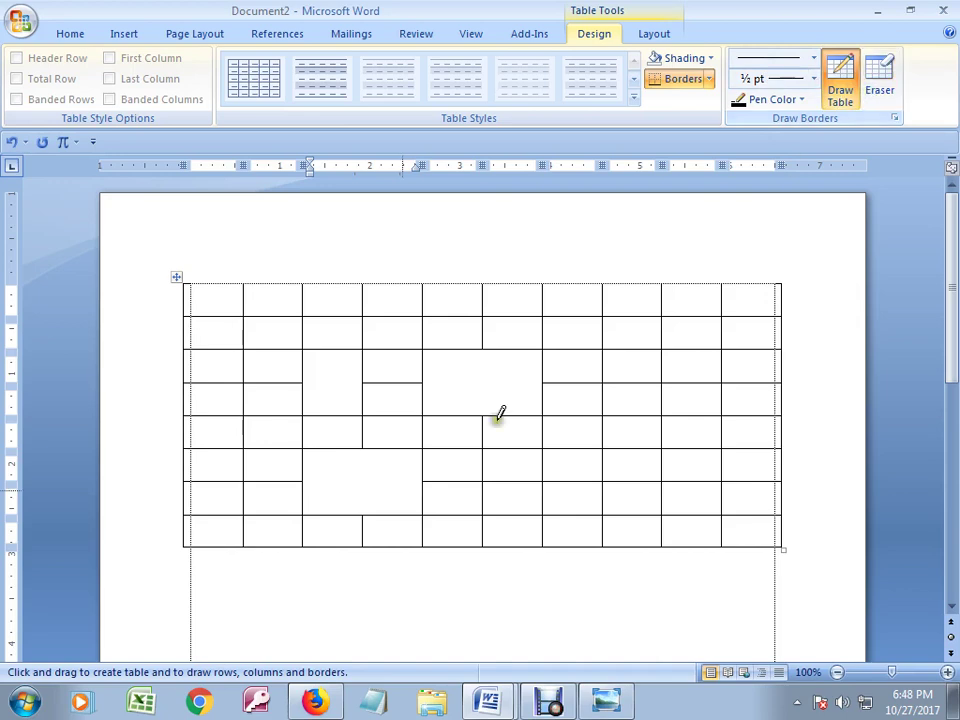
{"action": "left_click_drag", "start_coordinate": [386, 450], "coordinate": [386, 515]}
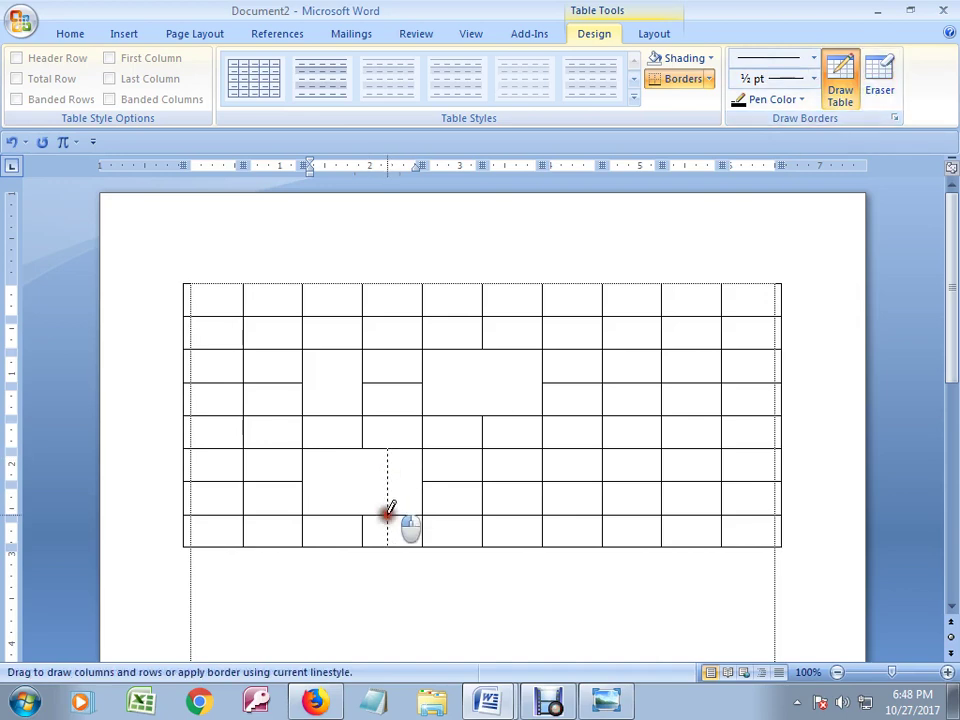
{"action": "left_click_drag", "start_coordinate": [330, 415], "coordinate": [343, 551]}
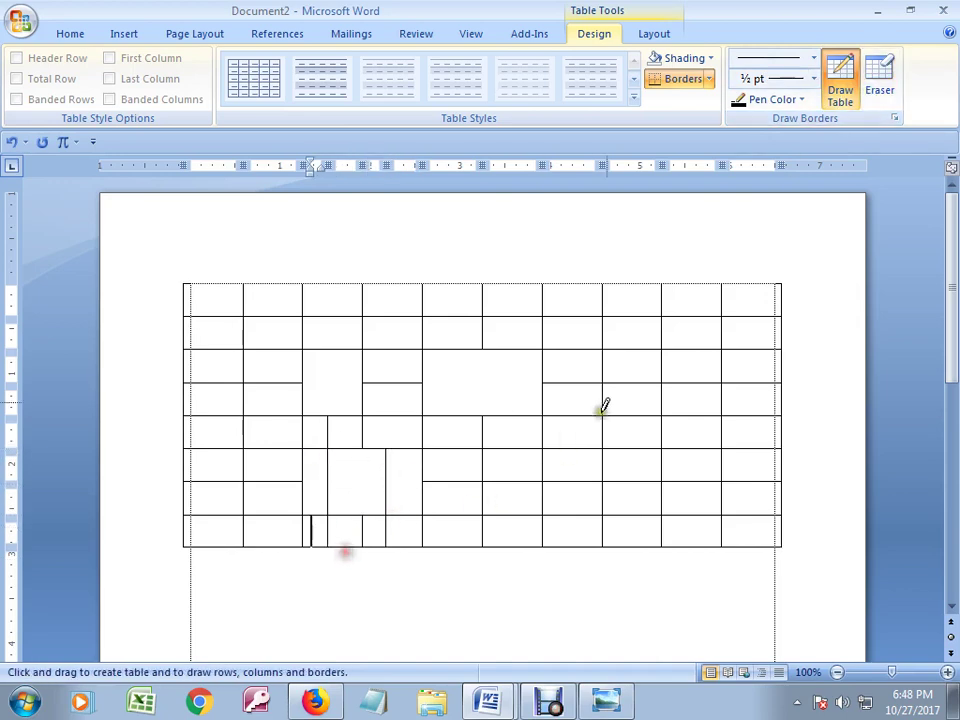
{"action": "left_click_drag", "start_coordinate": [630, 284], "coordinate": [628, 540]}
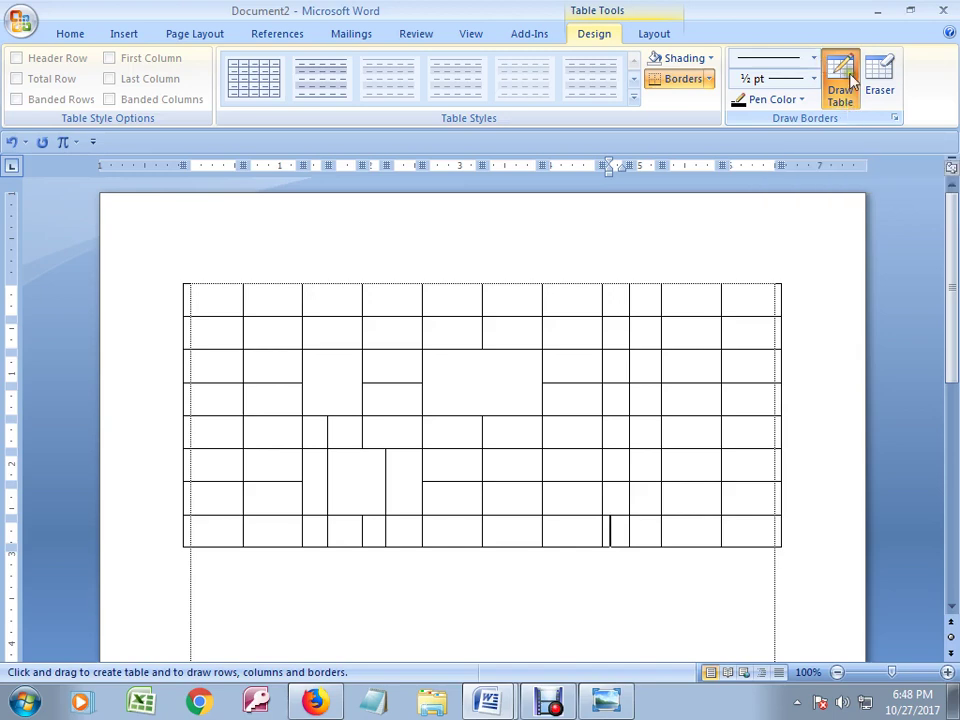
{"action": "left_click", "coordinate": [801, 99]}
{"action": "left_click", "coordinate": [785, 262]}
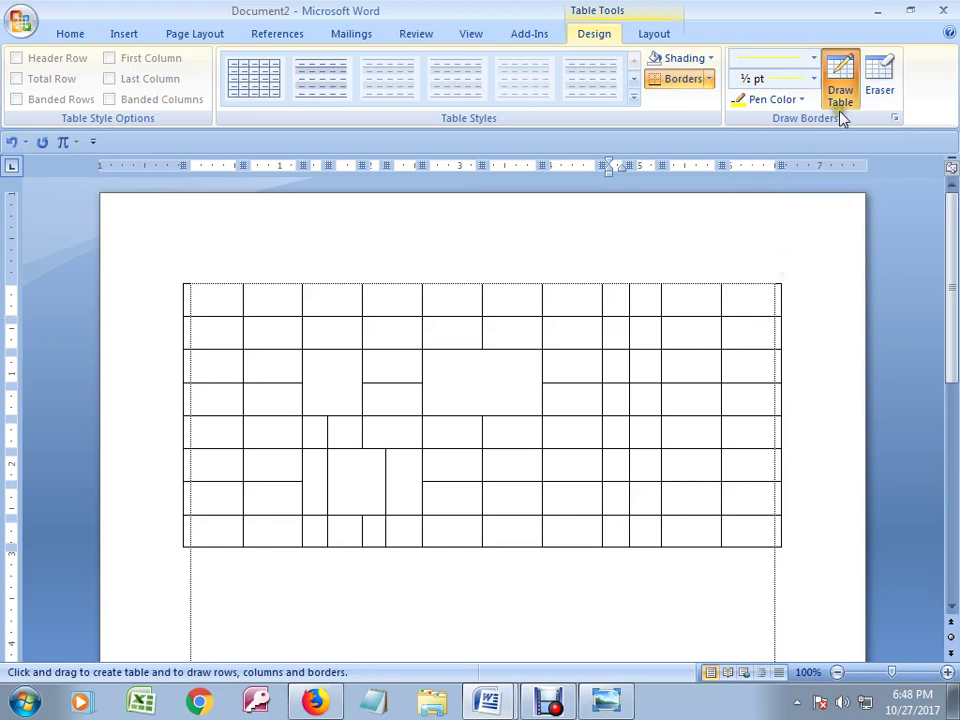
- Draw a thin yellow vertical border through column 5 and a 6 pt one down the last column
{"action": "left_click_drag", "start_coordinate": [446, 291], "coordinate": [443, 545]}
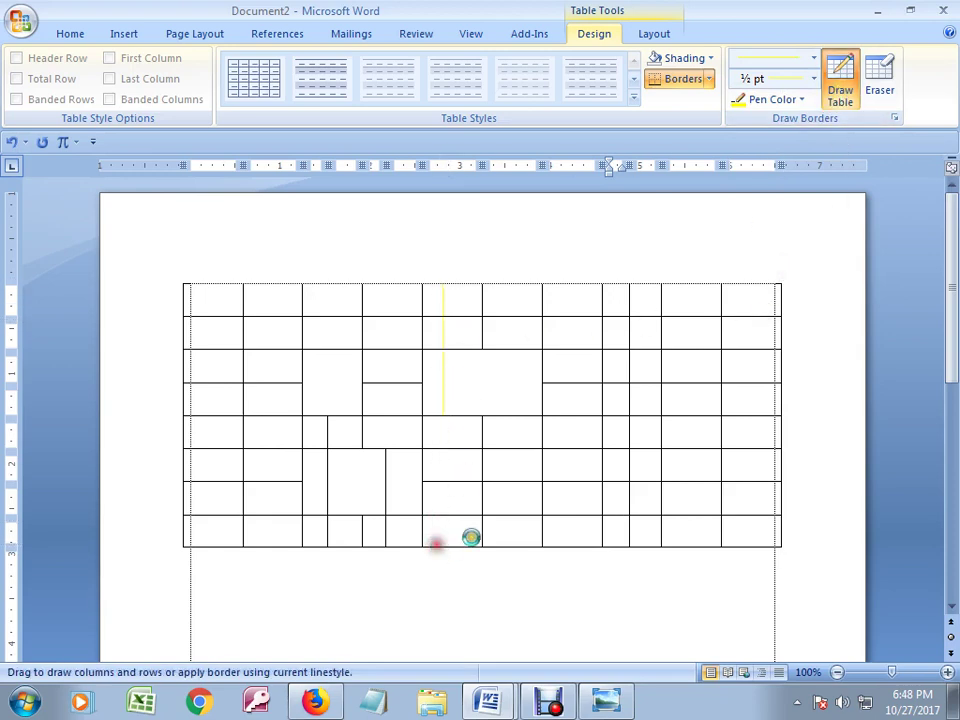
{"action": "left_click", "coordinate": [813, 79]}
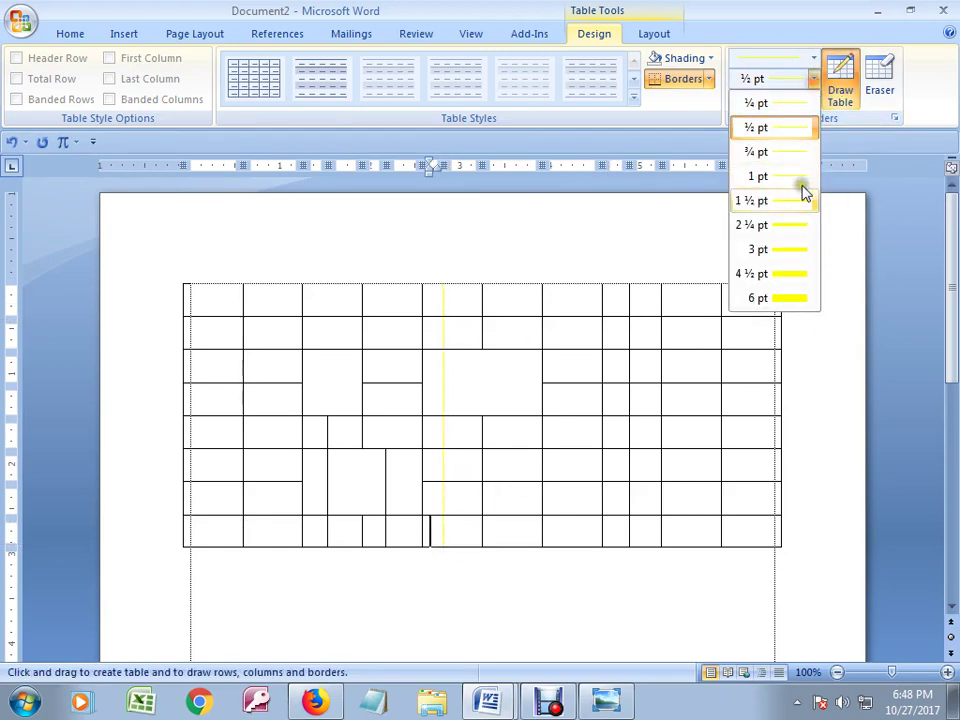
{"action": "left_click", "coordinate": [781, 298]}
{"action": "left_click_drag", "start_coordinate": [750, 285], "coordinate": [757, 545]}
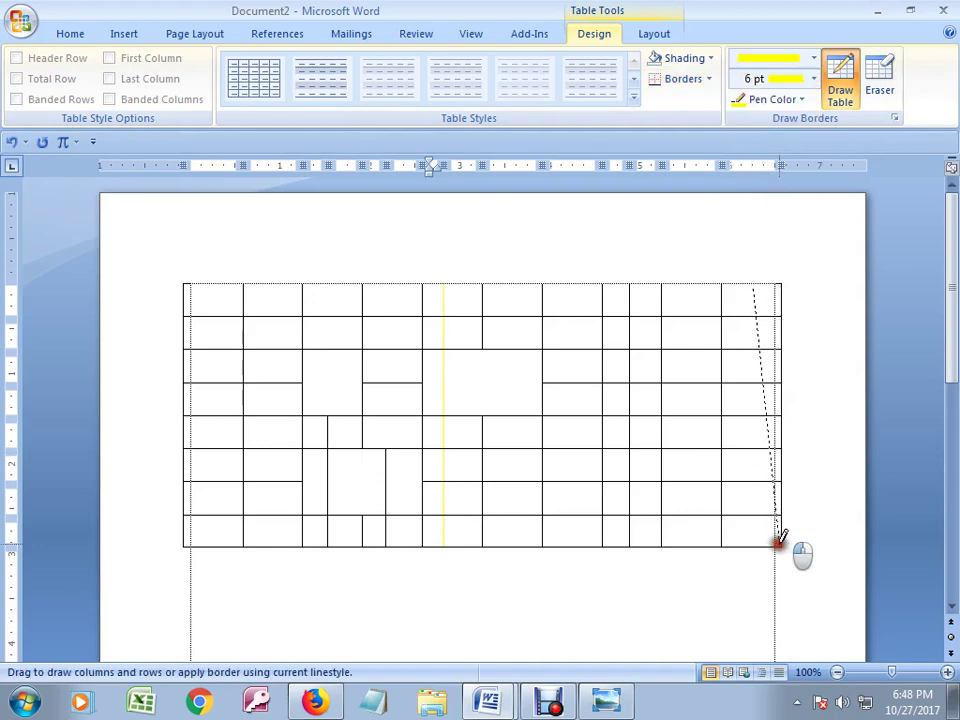
{"action": "left_click", "coordinate": [813, 79]}
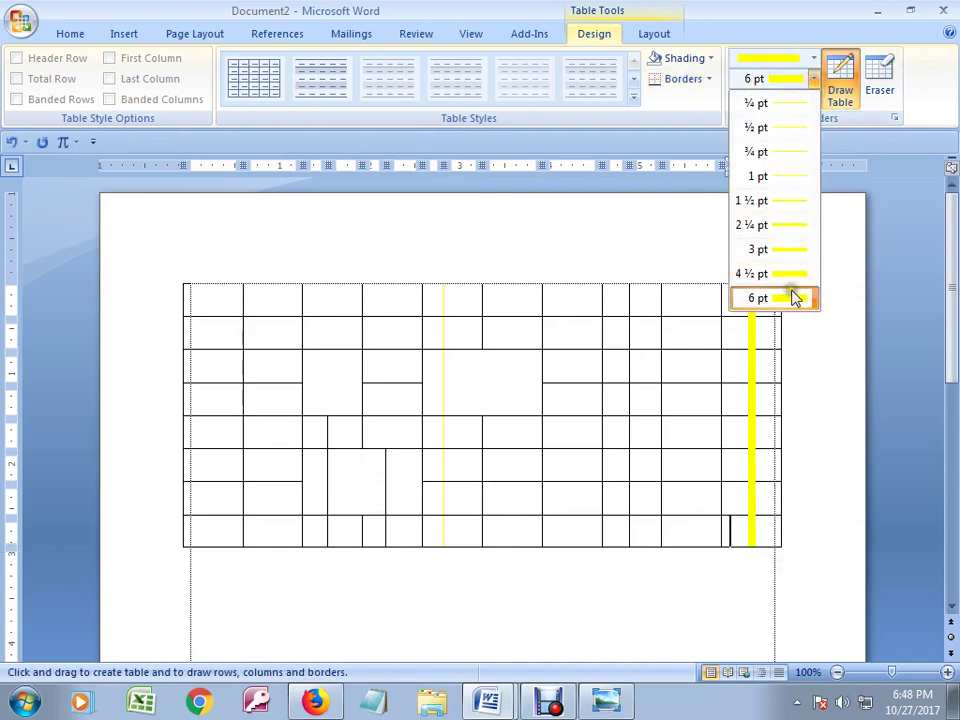
{"action": "left_click", "coordinate": [778, 298]}
{"action": "left_click", "coordinate": [813, 79]}
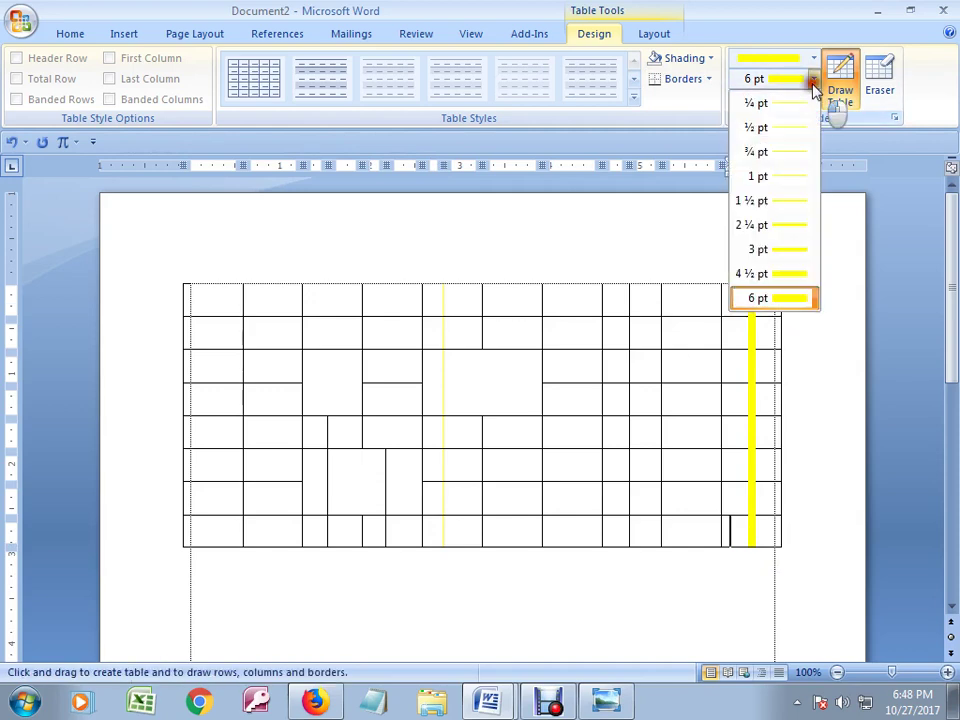
{"action": "left_click", "coordinate": [888, 193]}
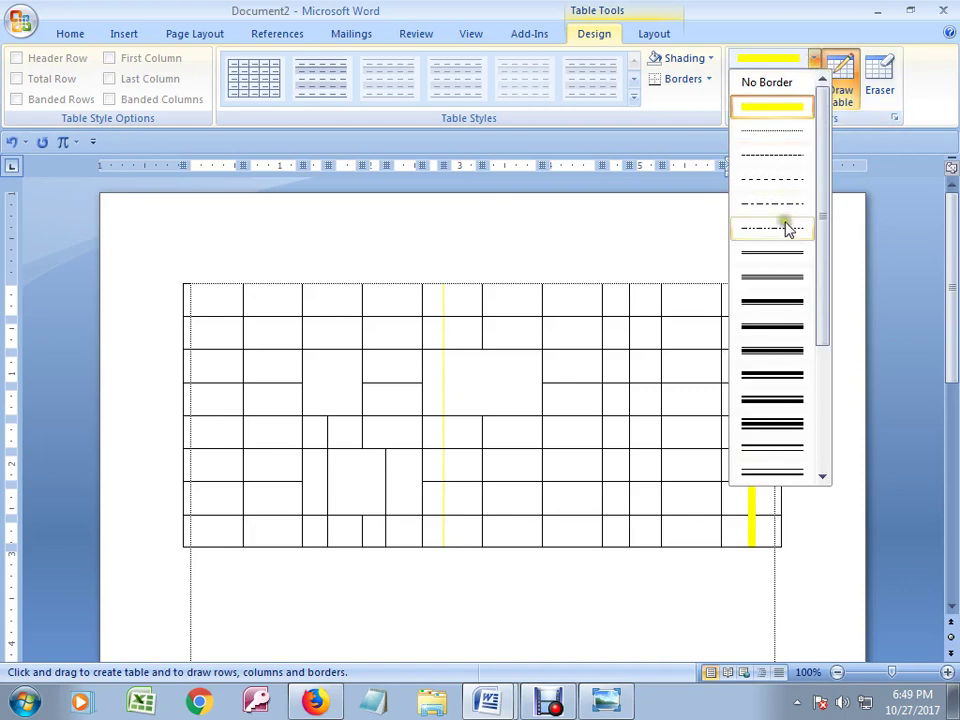
- Draw a solid black 3 pt vertical border down the table after column 2
{"action": "left_click", "coordinate": [786, 299]}
{"action": "left_click_drag", "start_coordinate": [262, 298], "coordinate": [263, 552]}
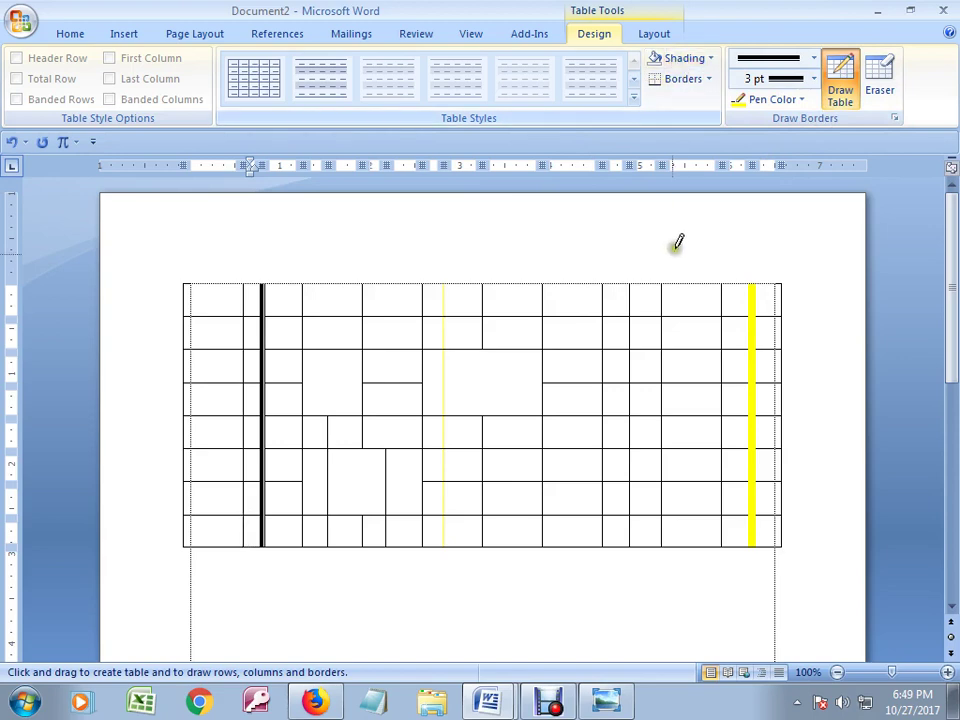
{"action": "key", "text": "Escape"}
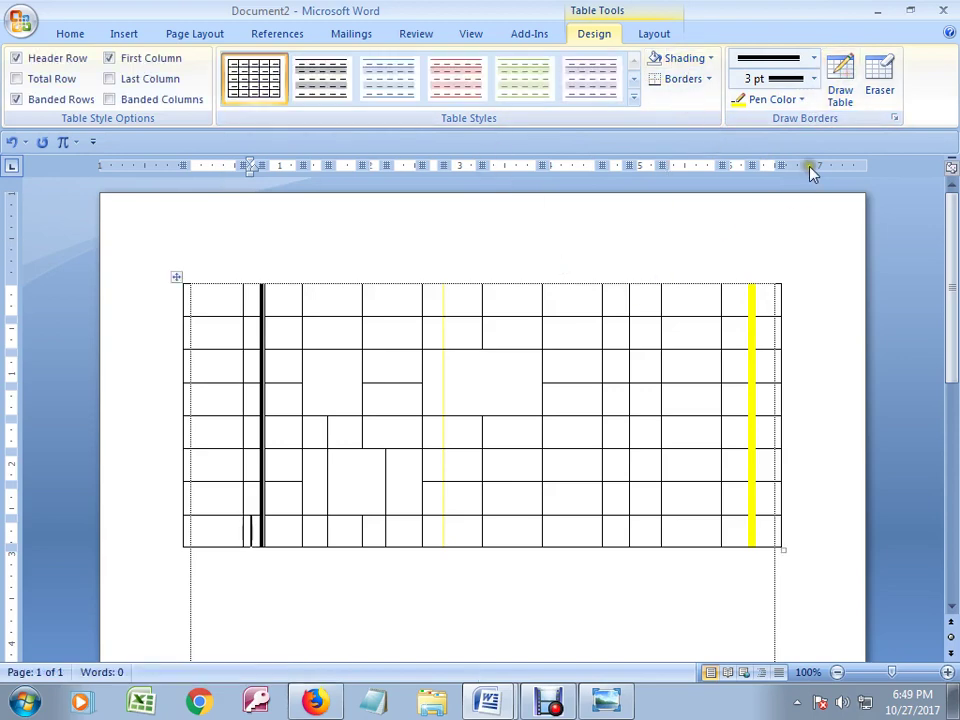
{"action": "left_click", "coordinate": [884, 97]}
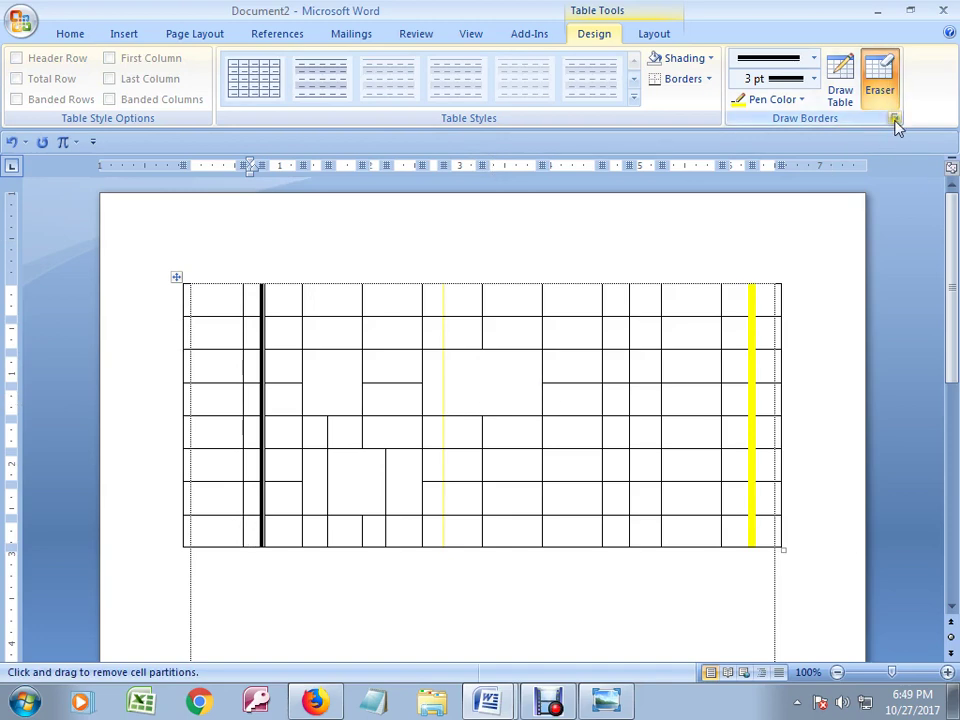
{"action": "left_click", "coordinate": [855, 90]}
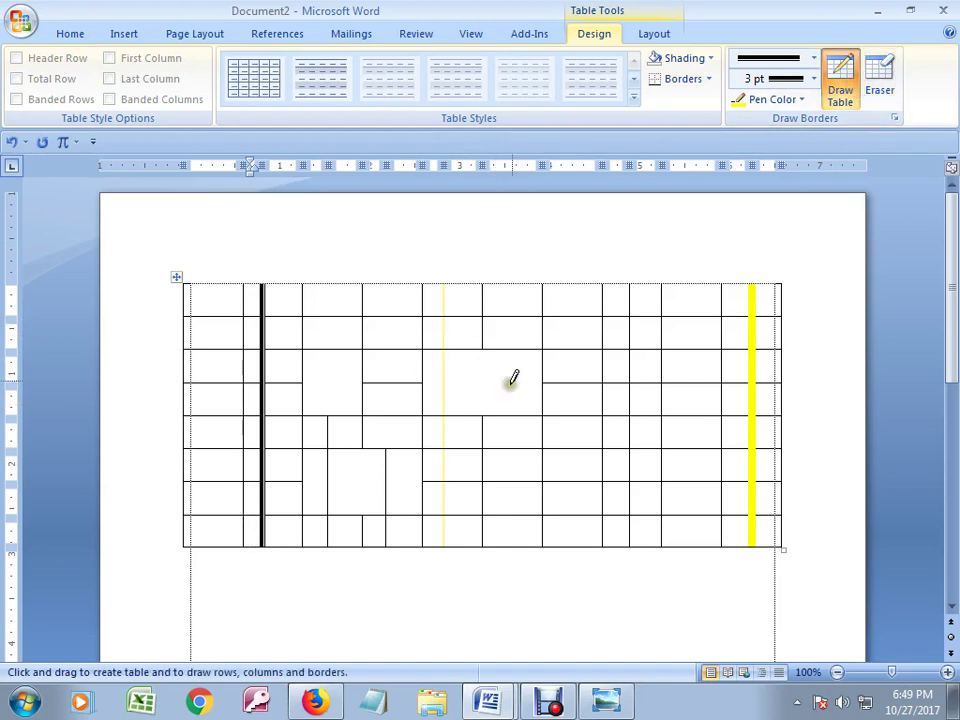
{"action": "left_click", "coordinate": [840, 92]}
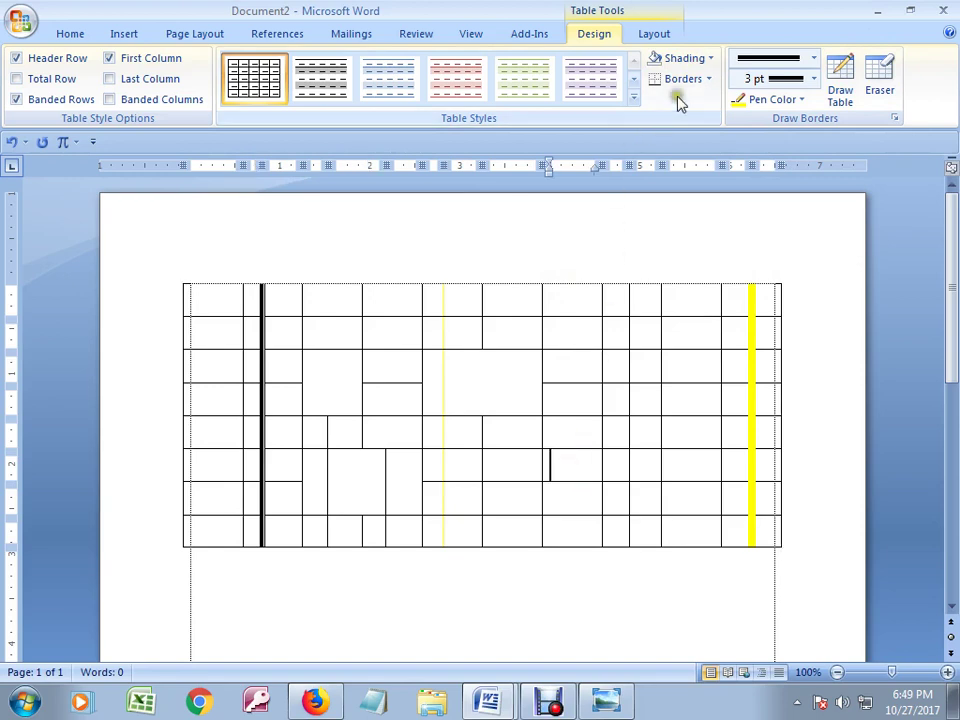
- Shade one cell red, then select the entire table and delete it
{"action": "left_click", "coordinate": [711, 59]}
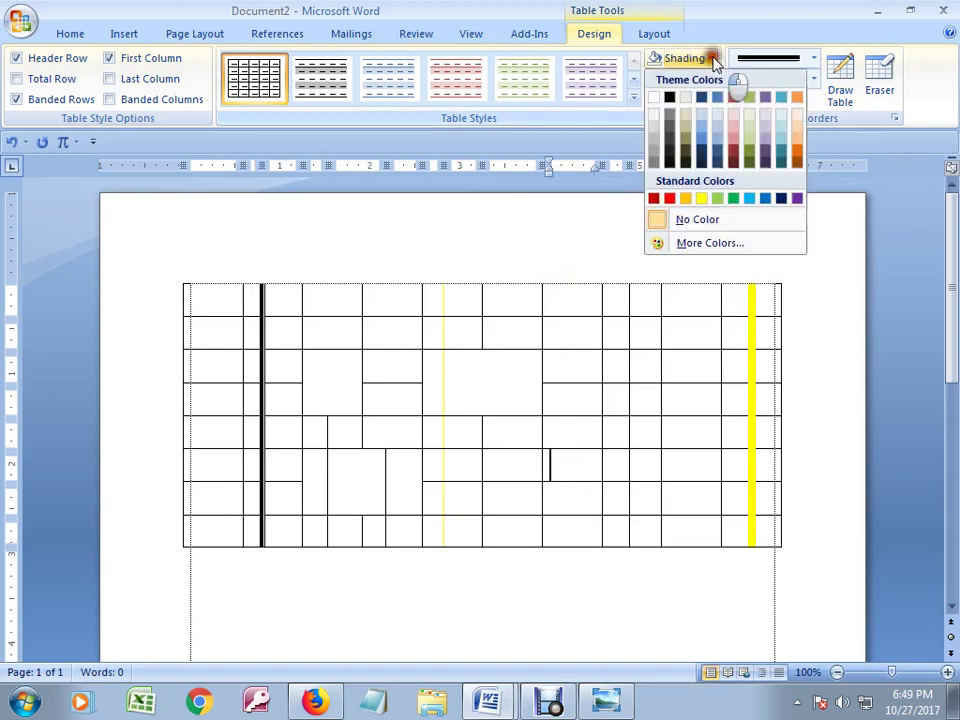
{"action": "left_click", "coordinate": [669, 198]}
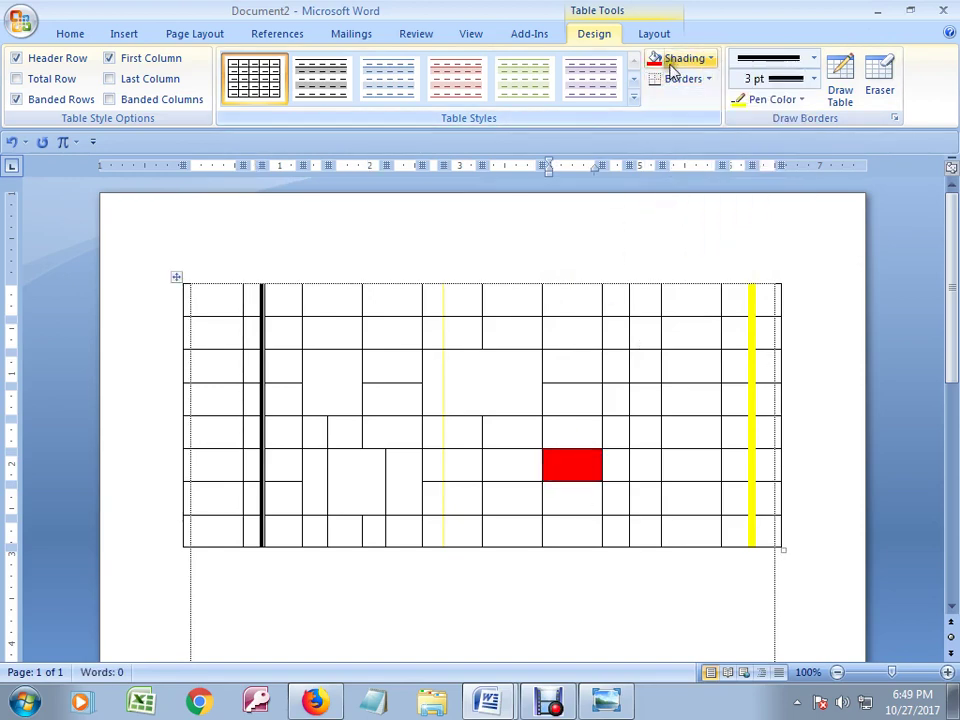
{"action": "left_click", "coordinate": [178, 278]}
{"action": "left_click", "coordinate": [190, 266]}
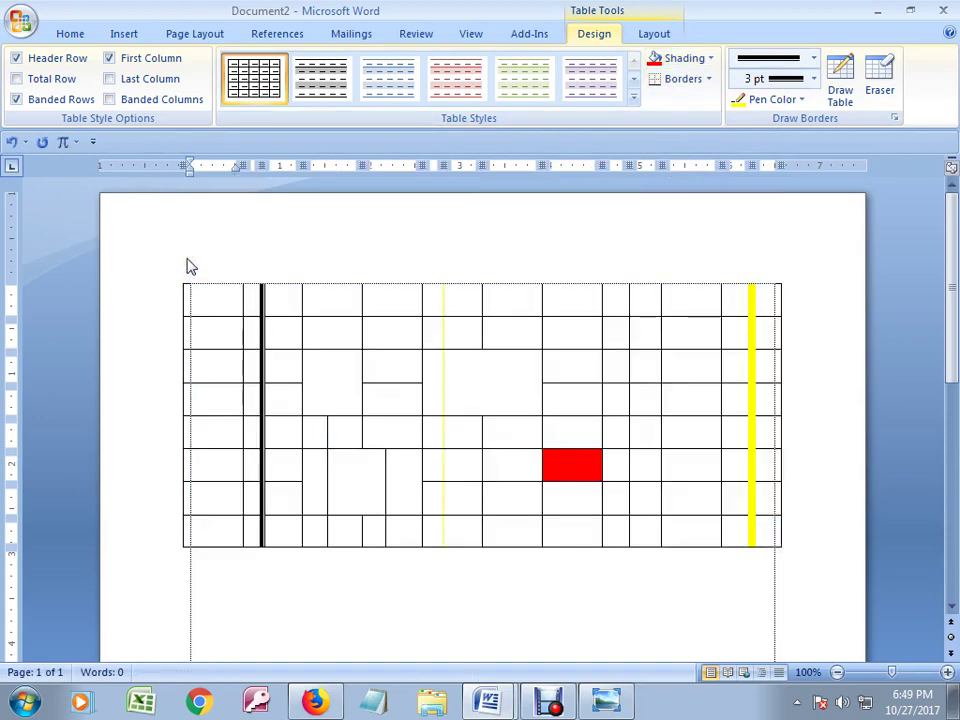
{"action": "left_click", "coordinate": [178, 278]}
{"action": "key", "text": "BackSpace"}
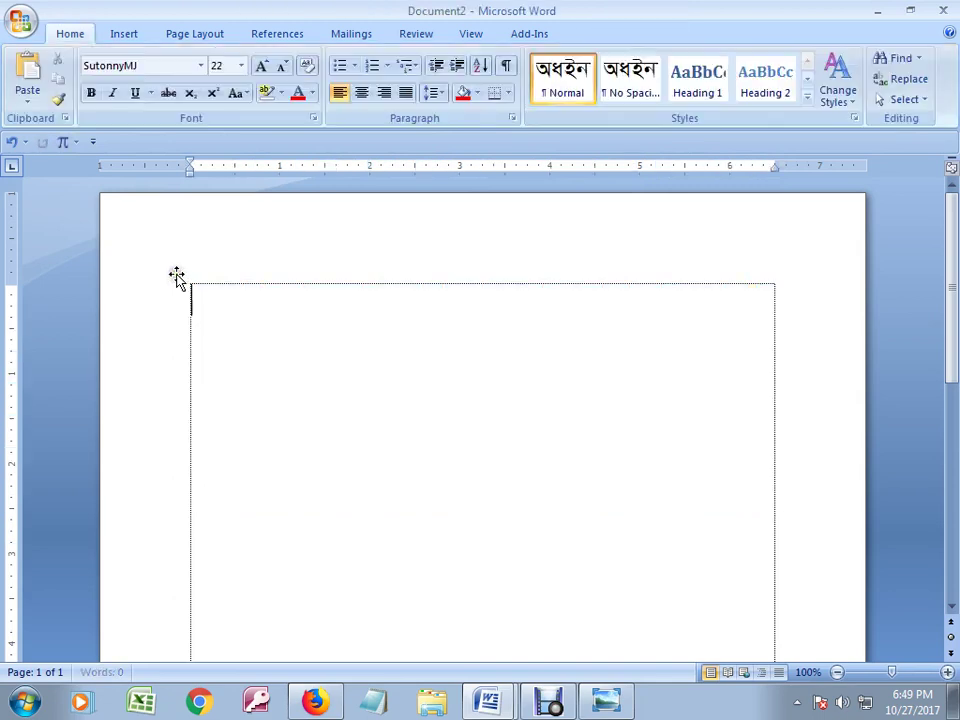
- Insert a 9-column by 7-row table
{"action": "left_click", "coordinate": [122, 36]}
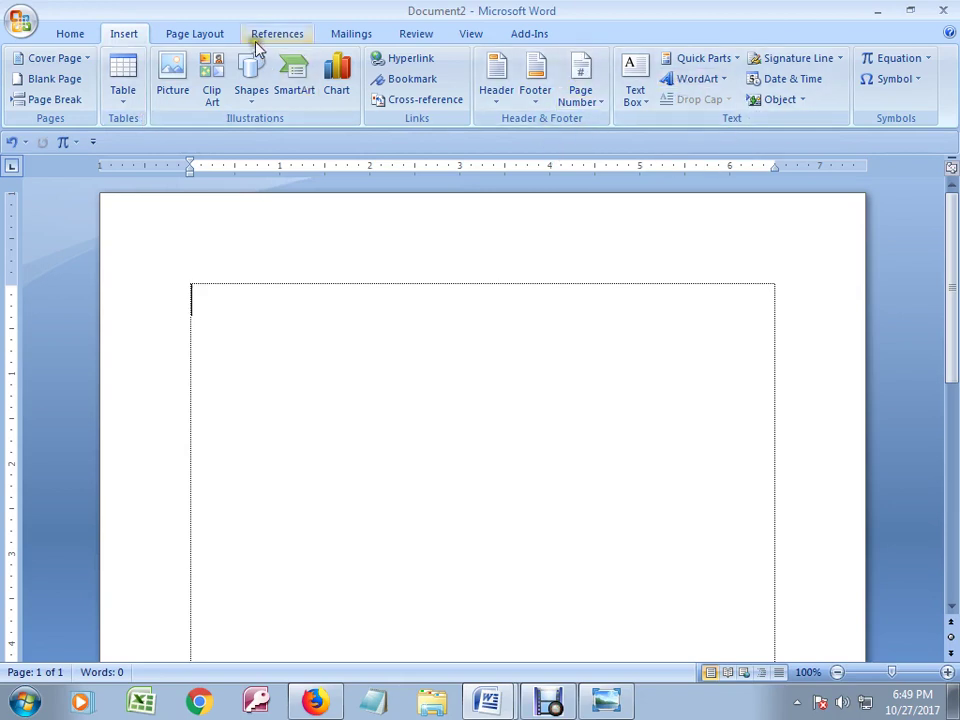
{"action": "left_click", "coordinate": [122, 80]}
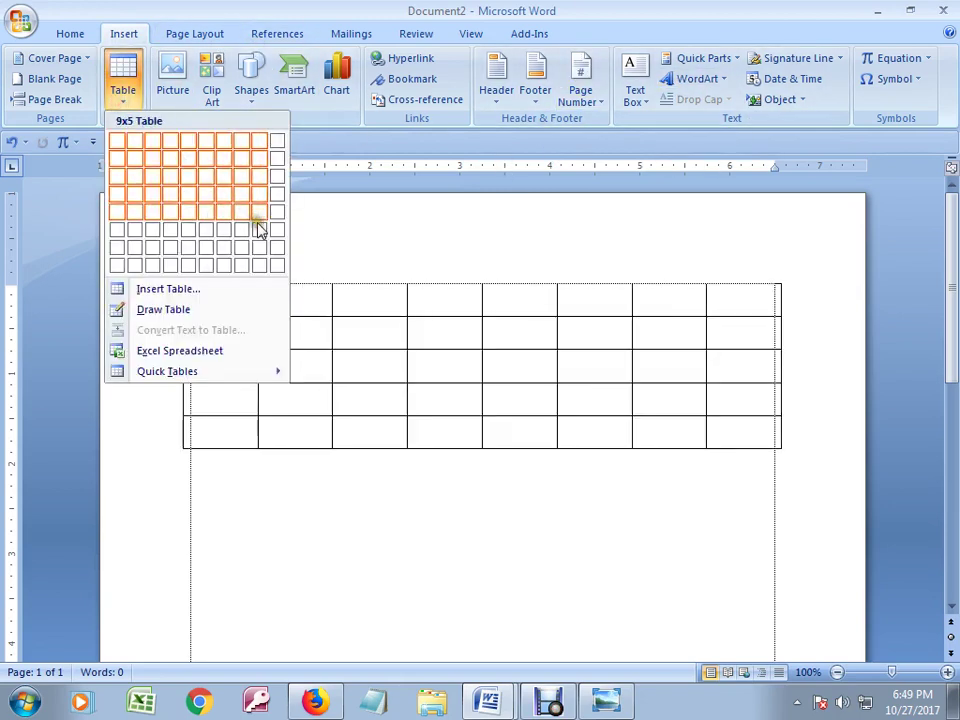
{"action": "left_click", "coordinate": [257, 252]}
- Give the table only a thick 3 pt outside border, then open Borders and Shading
{"action": "left_click", "coordinate": [179, 274]}
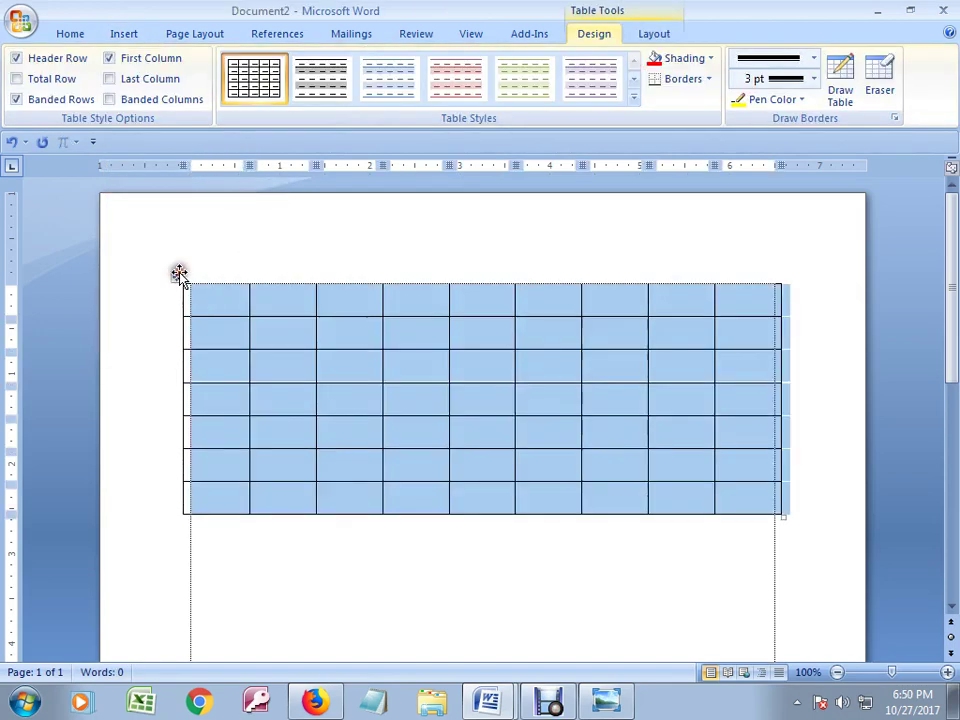
{"action": "left_click", "coordinate": [707, 80]}
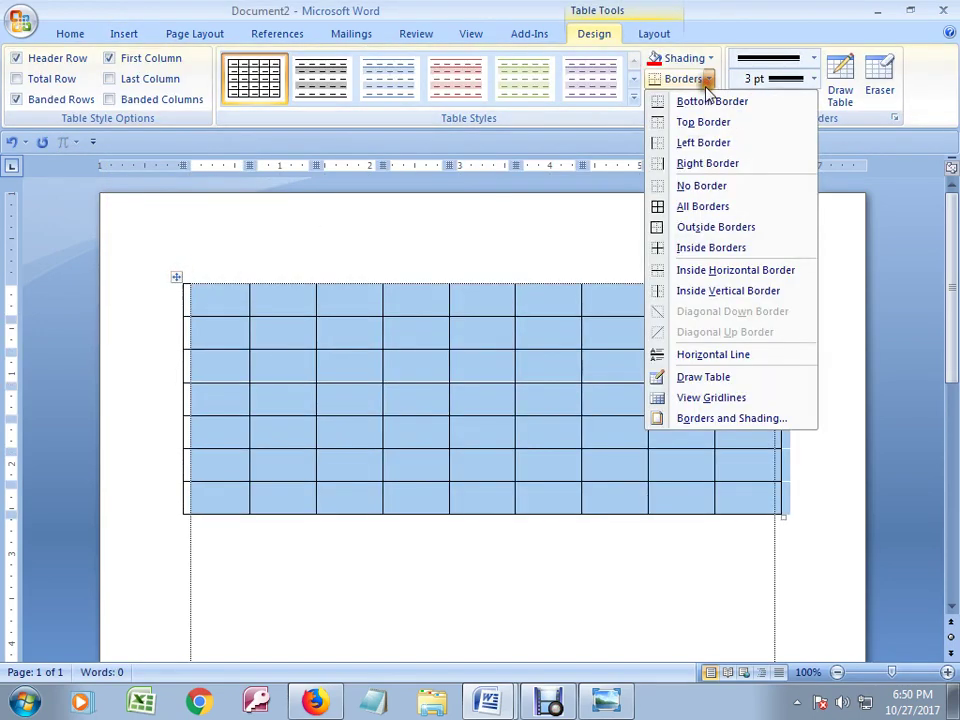
{"action": "left_click", "coordinate": [705, 208]}
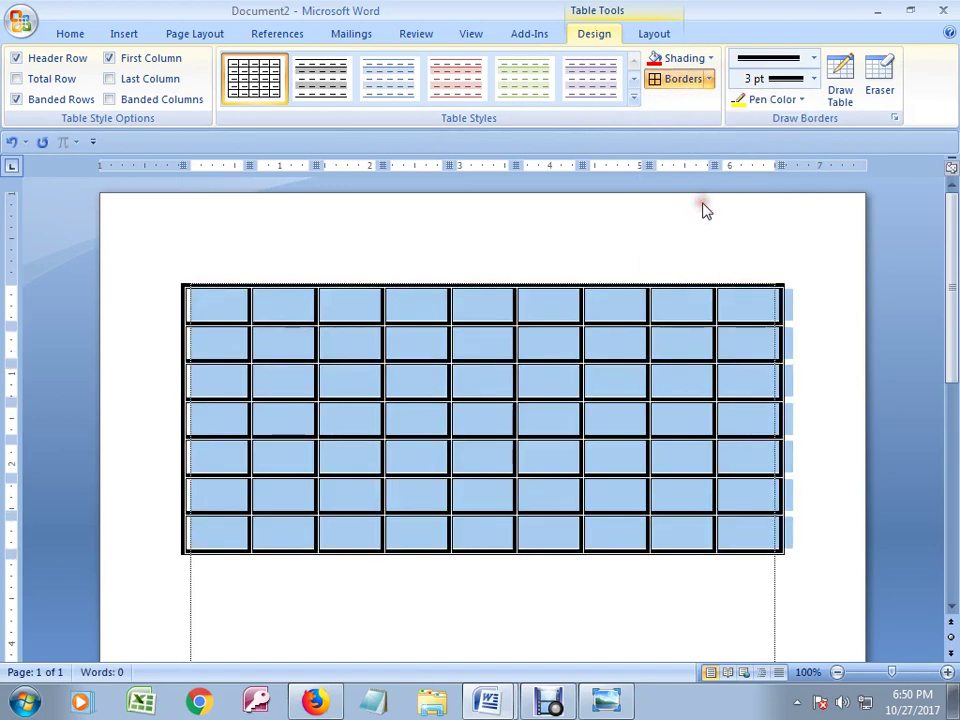
{"action": "left_click", "coordinate": [708, 80]}
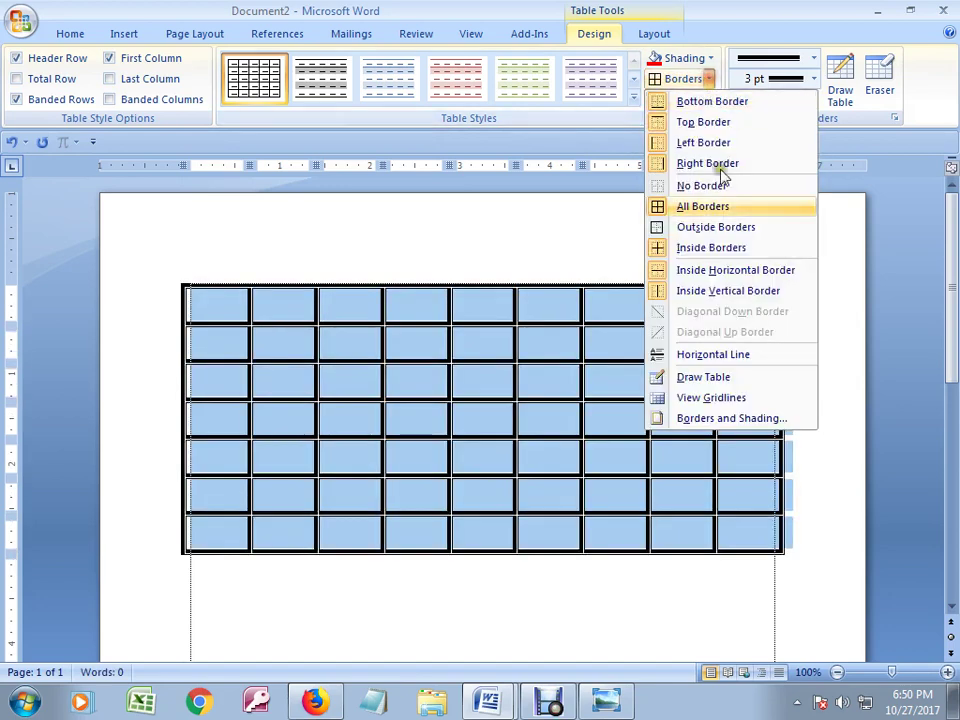
{"action": "left_click", "coordinate": [740, 362]}
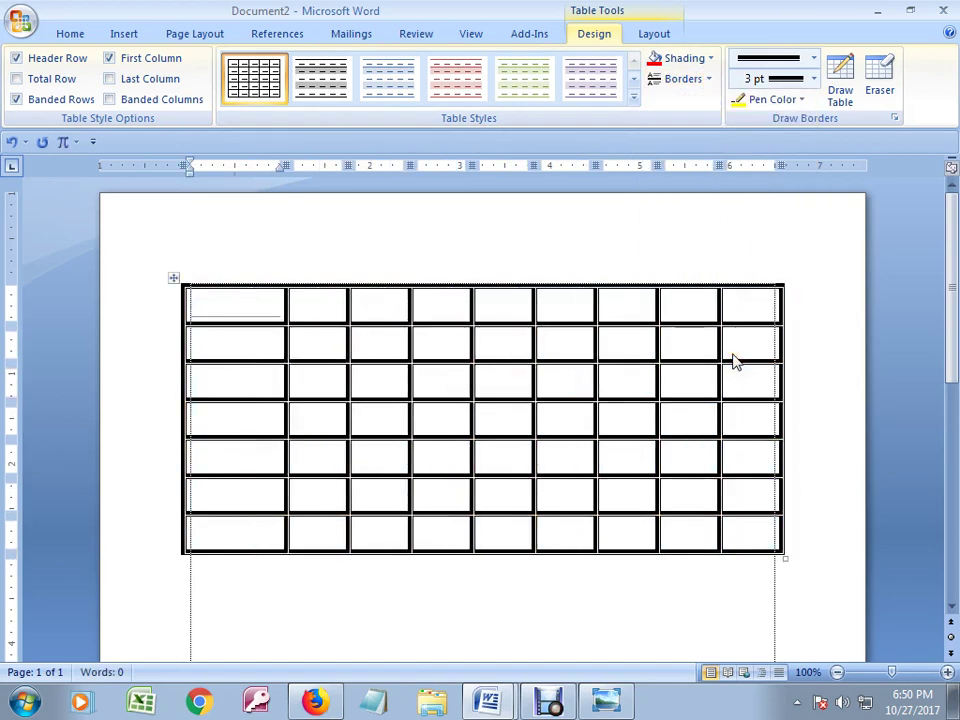
{"action": "key", "text": "ctrl+z"}
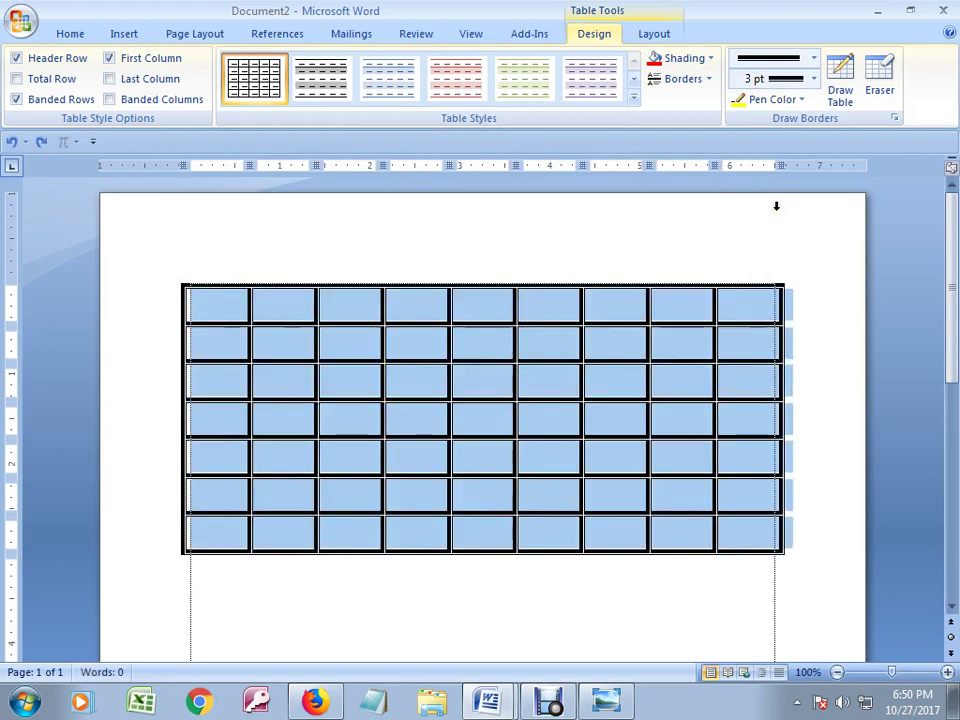
{"action": "key", "text": "ctrl+z"}
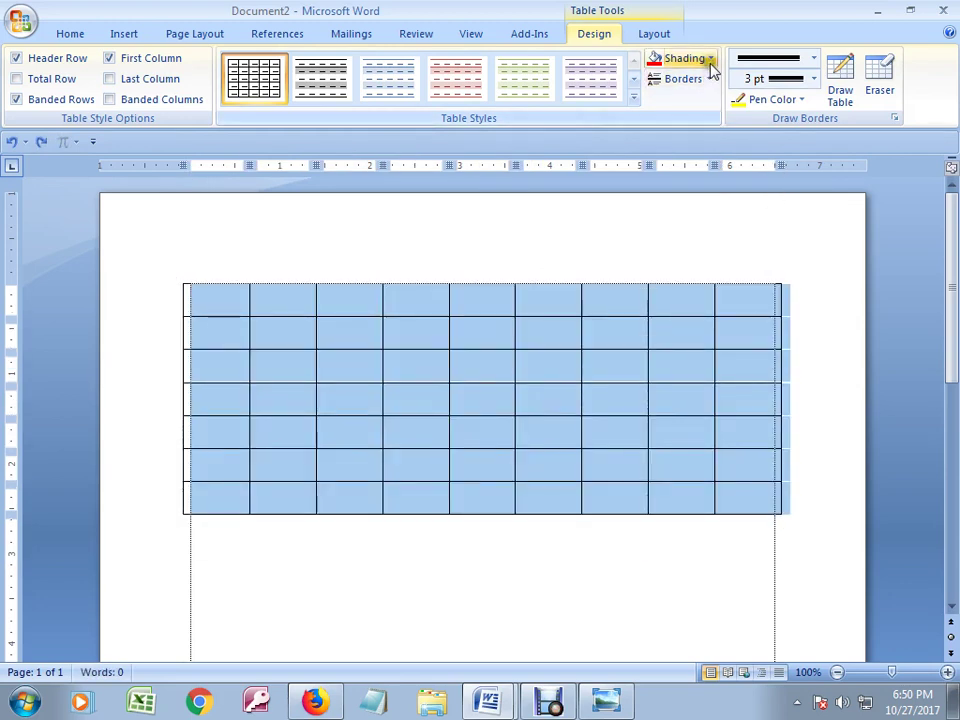
{"action": "left_click", "coordinate": [709, 79]}
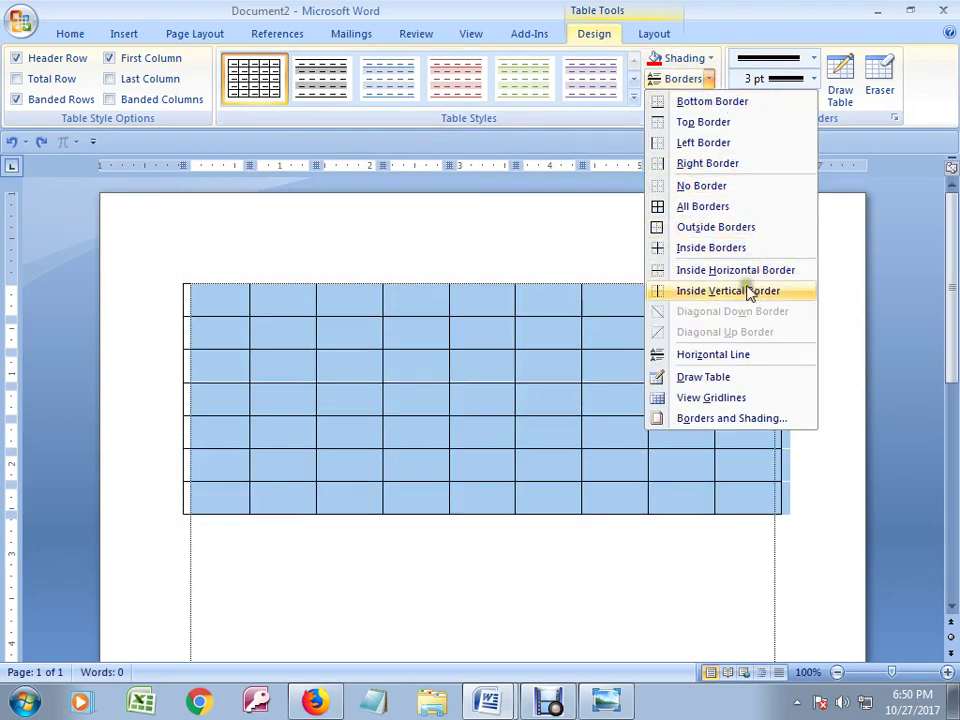
{"action": "left_click", "coordinate": [735, 229]}
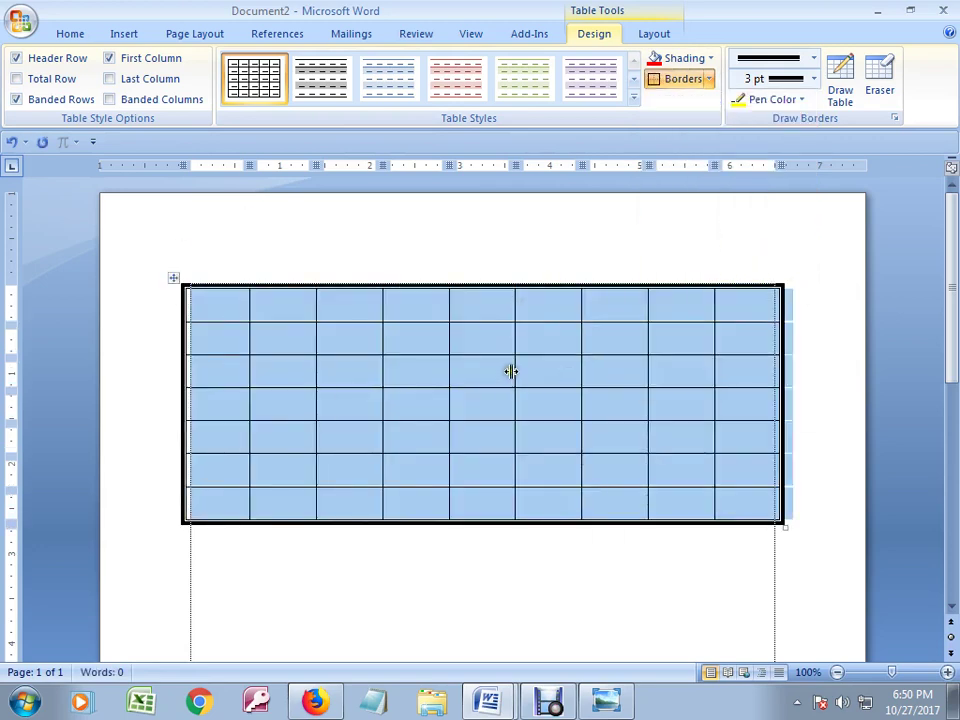
{"action": "left_click", "coordinate": [709, 79]}
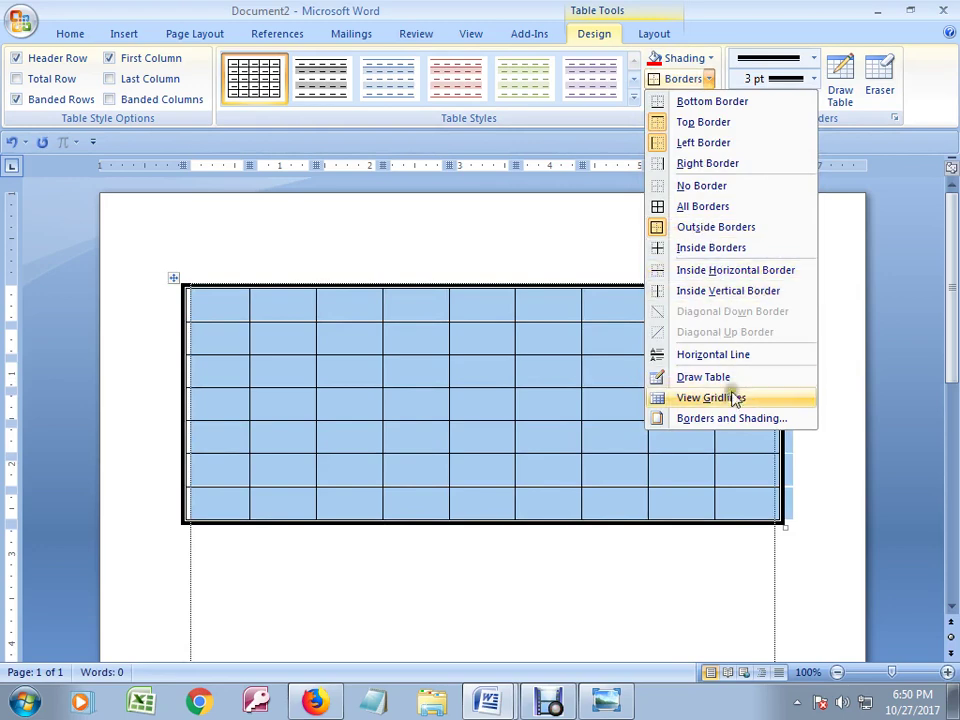
{"action": "left_click", "coordinate": [712, 418]}
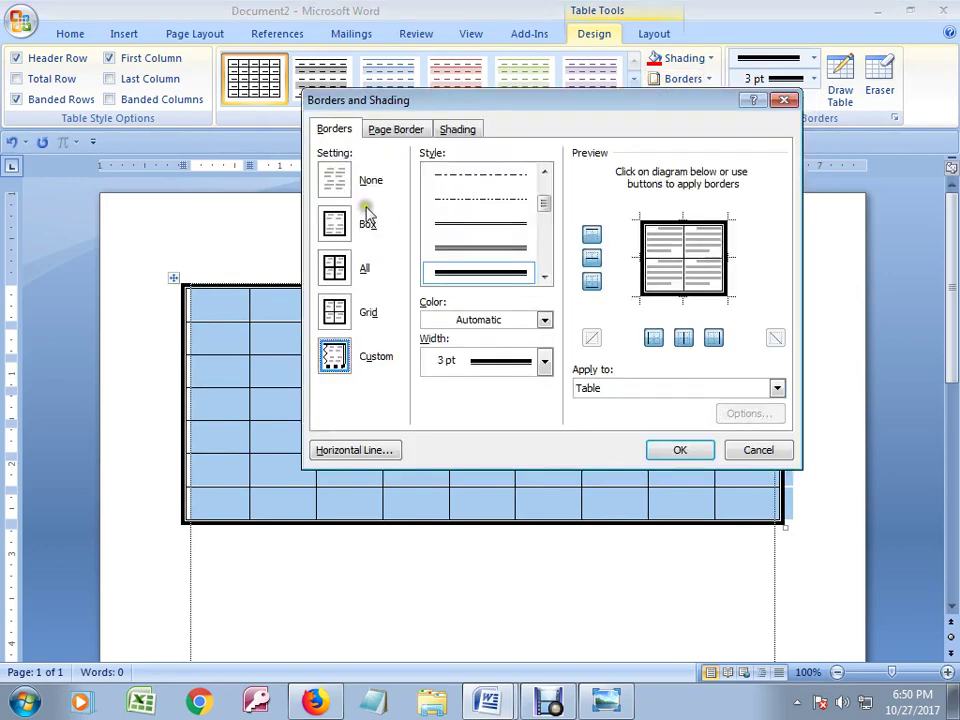
- Apply the thick hatched line style to all borders of the table
{"action": "left_click", "coordinate": [364, 228]}
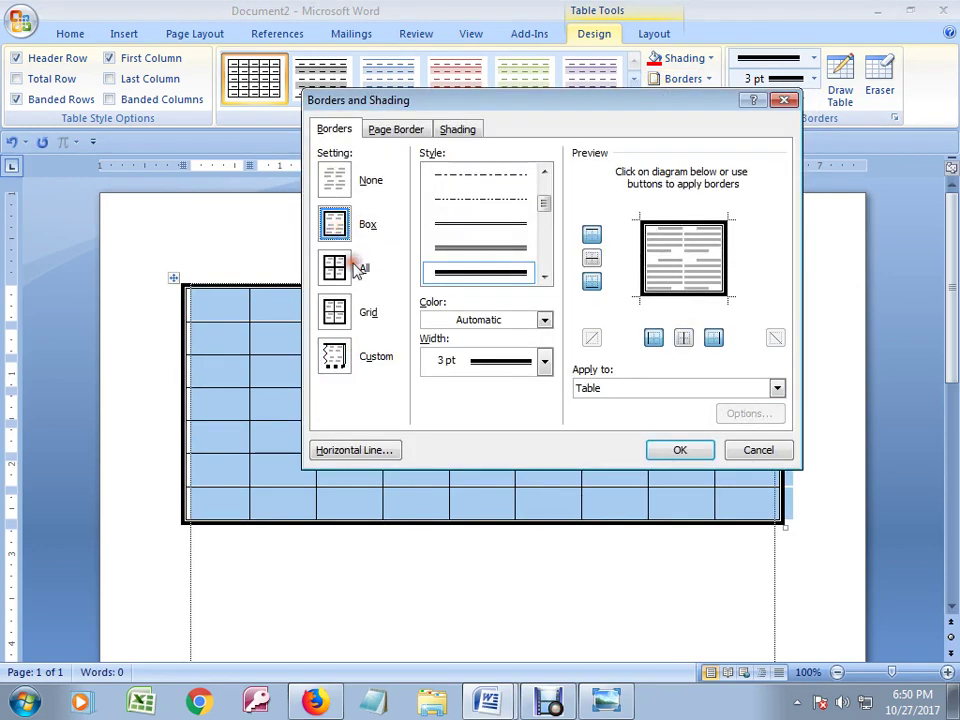
{"action": "left_click", "coordinate": [340, 270]}
{"action": "left_click_drag", "start_coordinate": [544, 205], "coordinate": [544, 259]}
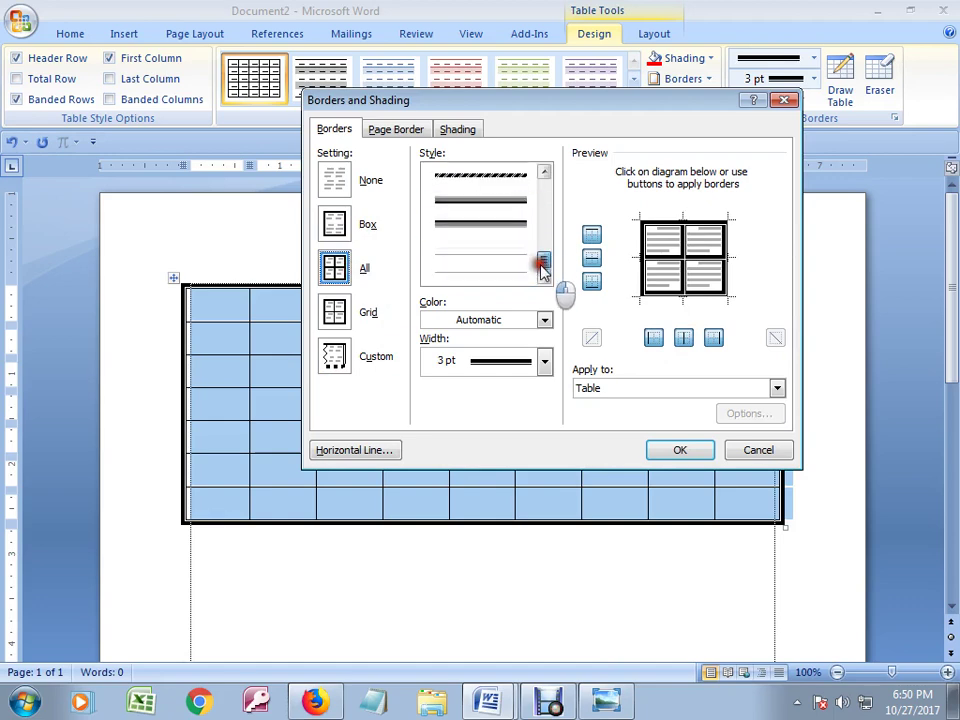
{"action": "left_click", "coordinate": [495, 174]}
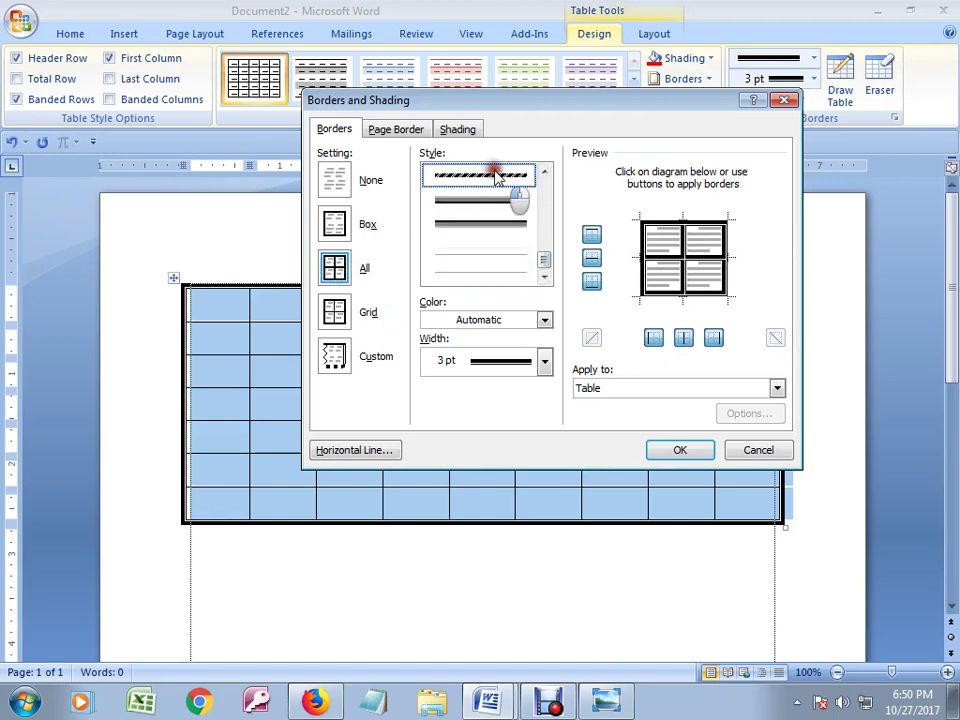
{"action": "left_click", "coordinate": [672, 456]}
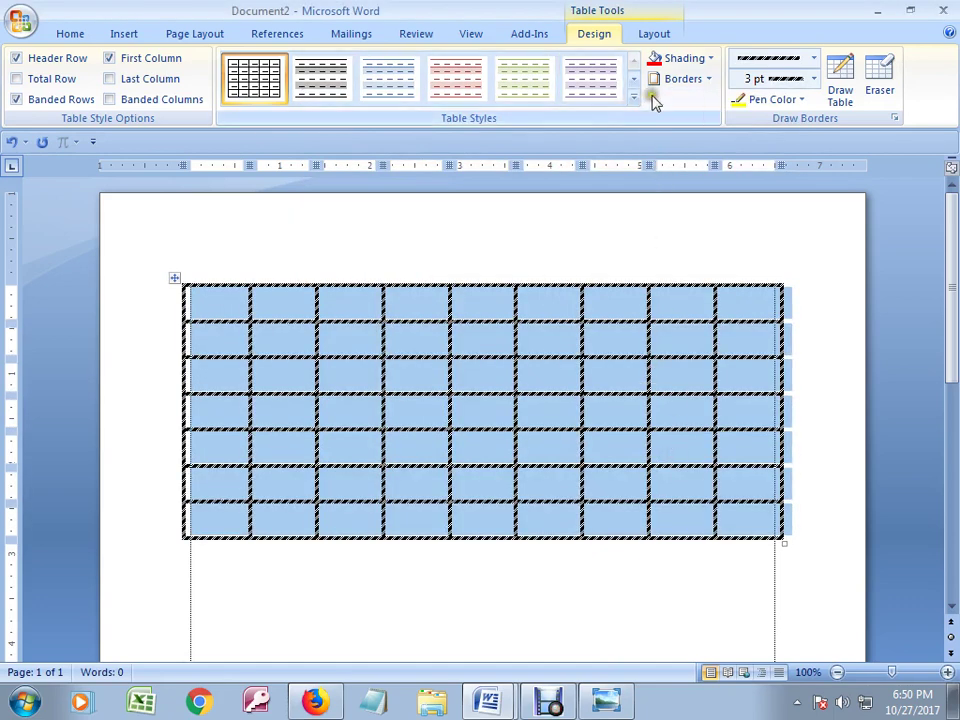
- Recolour the hatched table borders yellow
{"action": "left_click", "coordinate": [706, 79]}
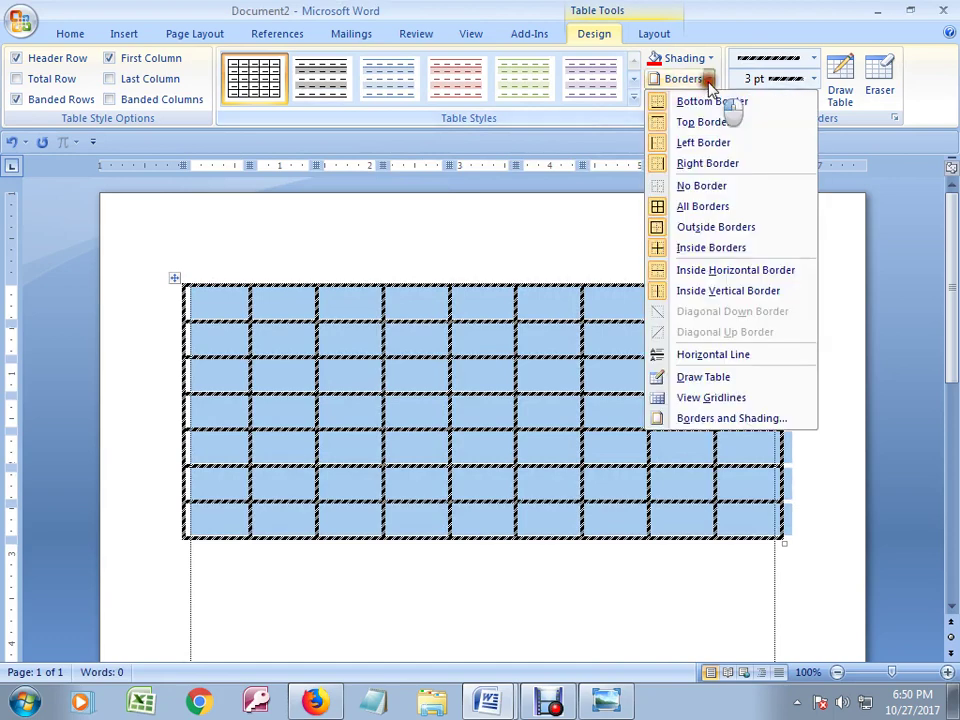
{"action": "left_click", "coordinate": [692, 417]}
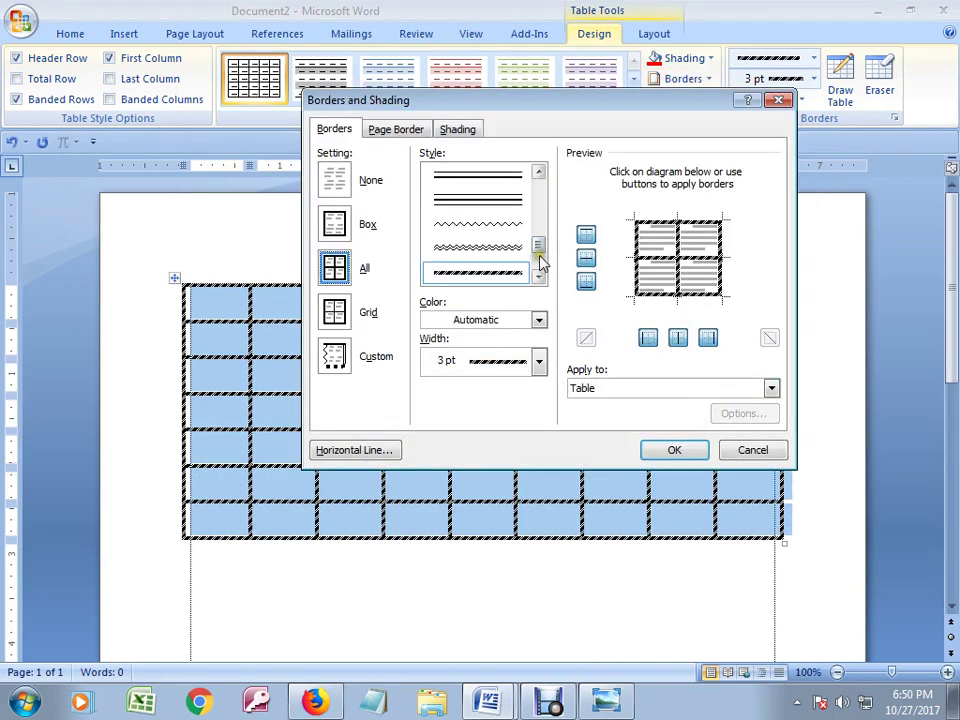
{"action": "left_click", "coordinate": [538, 320]}
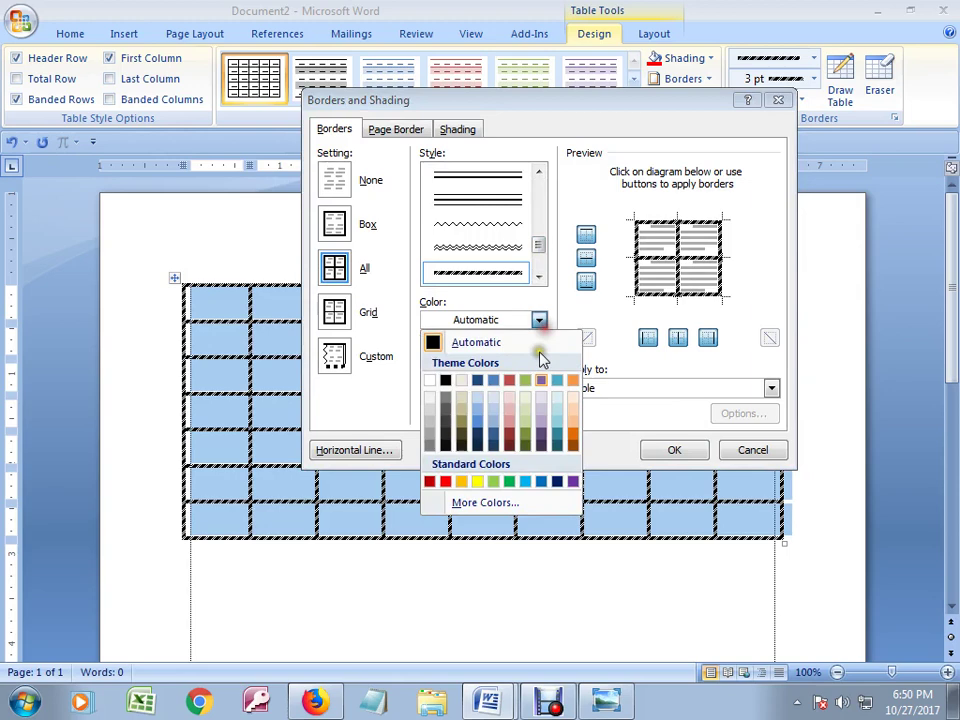
{"action": "left_click", "coordinate": [479, 484]}
{"action": "left_click", "coordinate": [664, 450]}
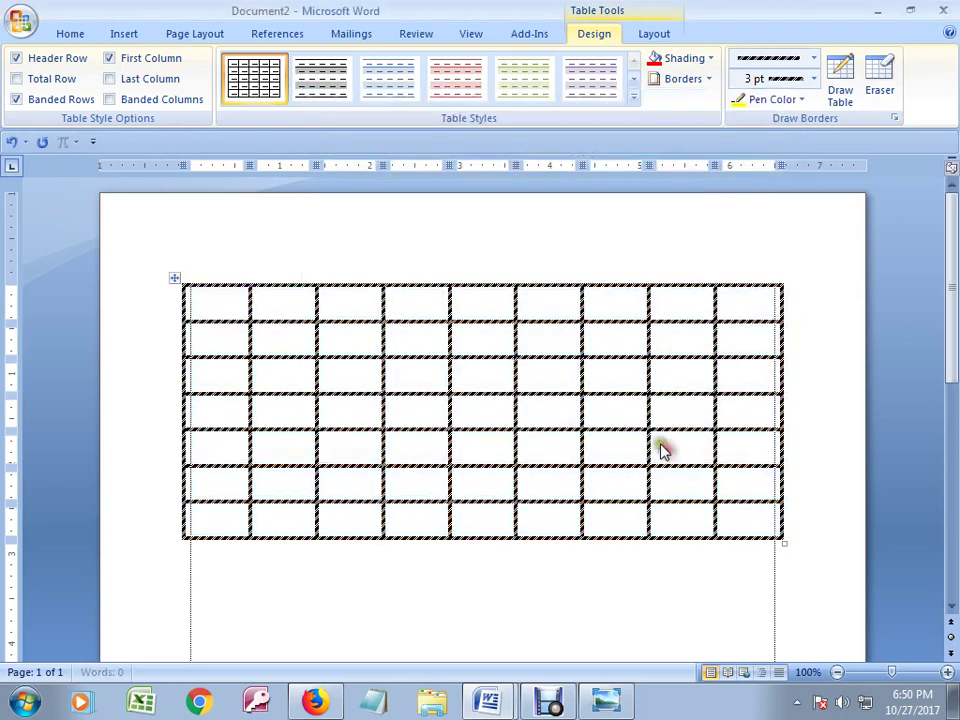
- Change the table borders to green at 3 pt width and check the result
{"action": "left_click", "coordinate": [633, 97]}
{"action": "left_click", "coordinate": [770, 189]}
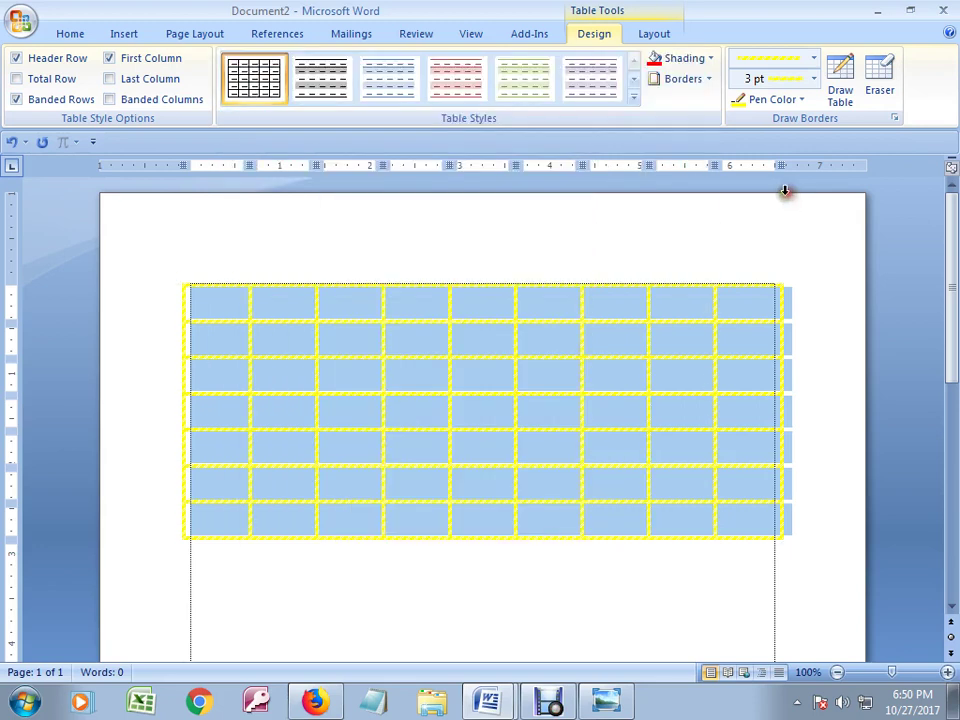
{"action": "left_click", "coordinate": [707, 79]}
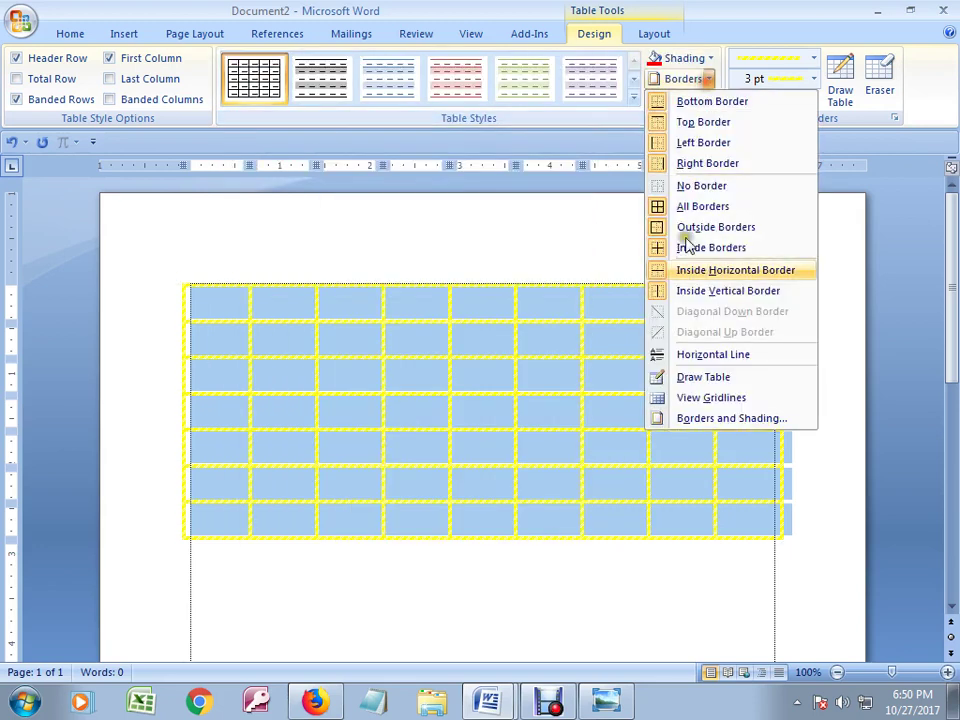
{"action": "left_click", "coordinate": [686, 419]}
{"action": "left_click", "coordinate": [539, 362]}
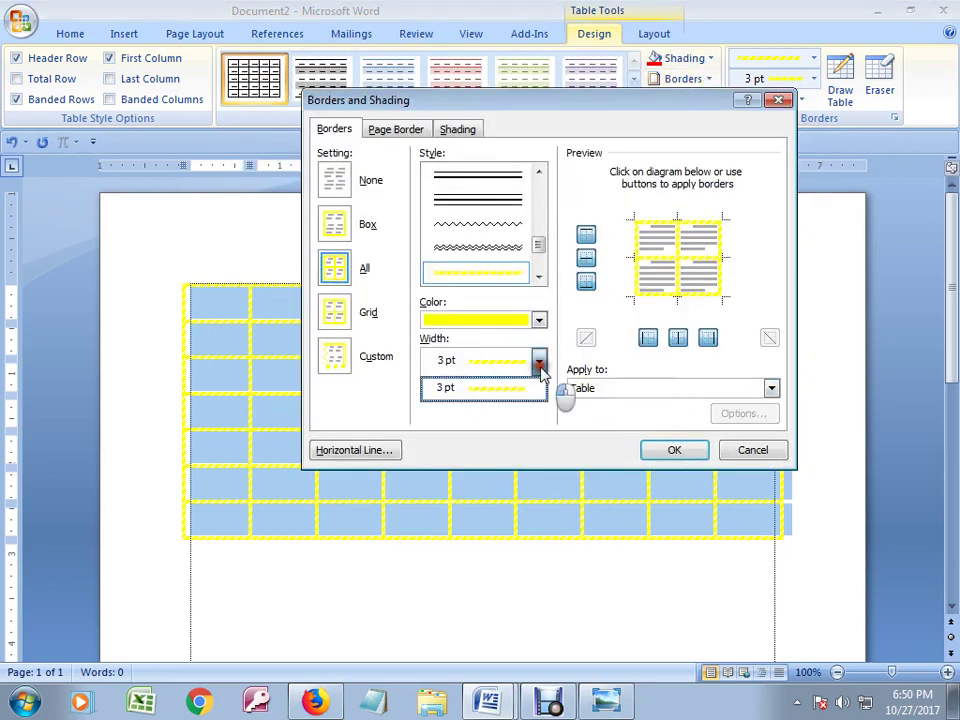
{"action": "left_click", "coordinate": [539, 362]}
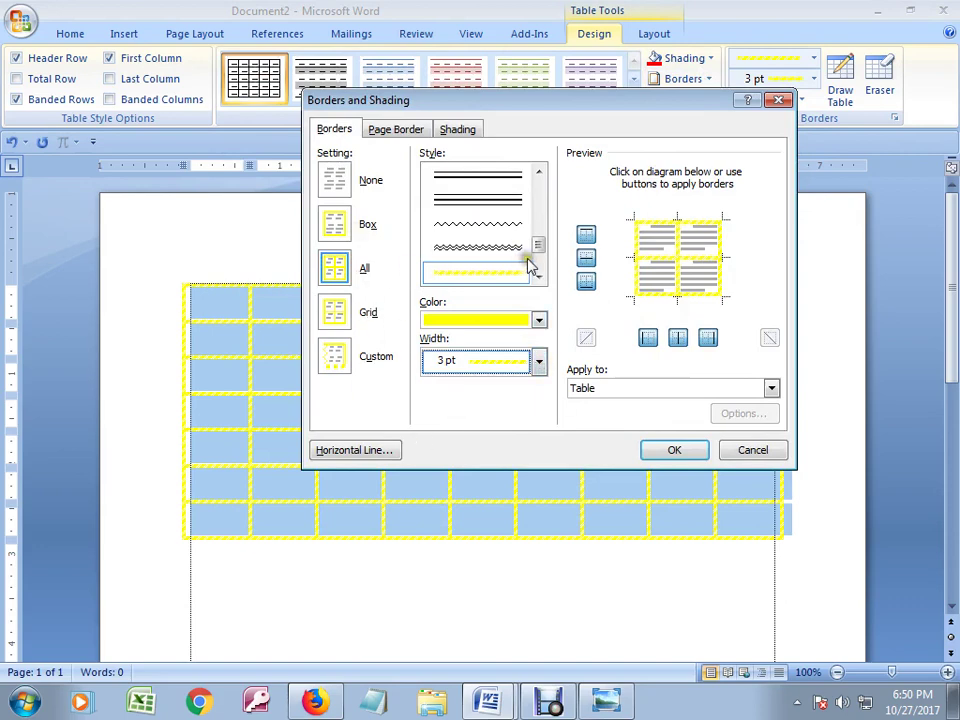
{"action": "left_click", "coordinate": [539, 320]}
{"action": "left_click", "coordinate": [509, 481]}
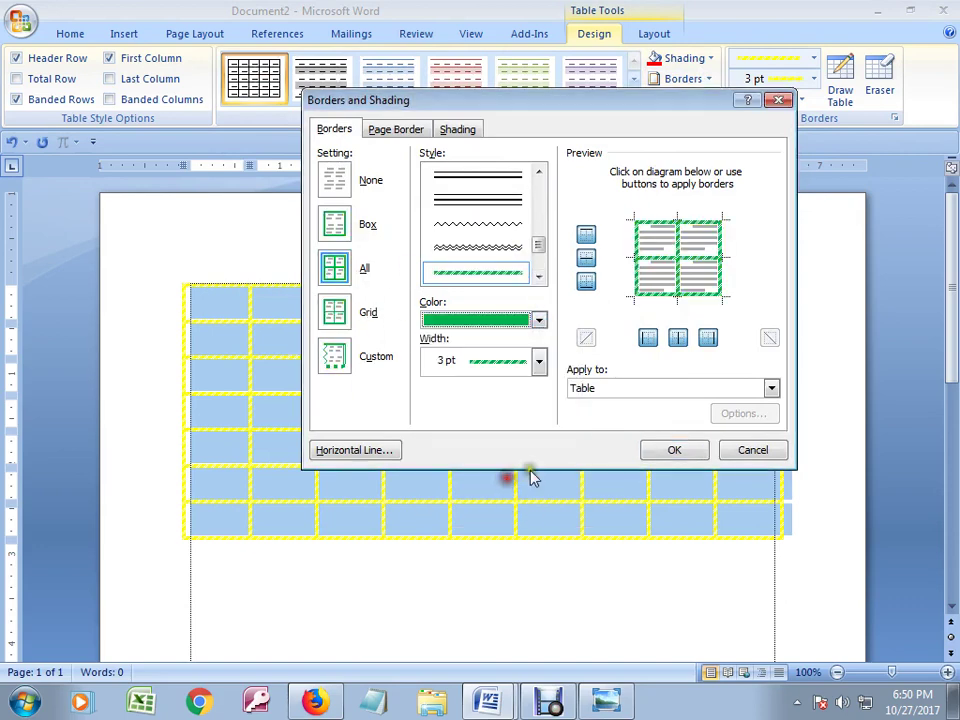
{"action": "left_click", "coordinate": [668, 450]}
{"action": "left_click", "coordinate": [611, 545]}
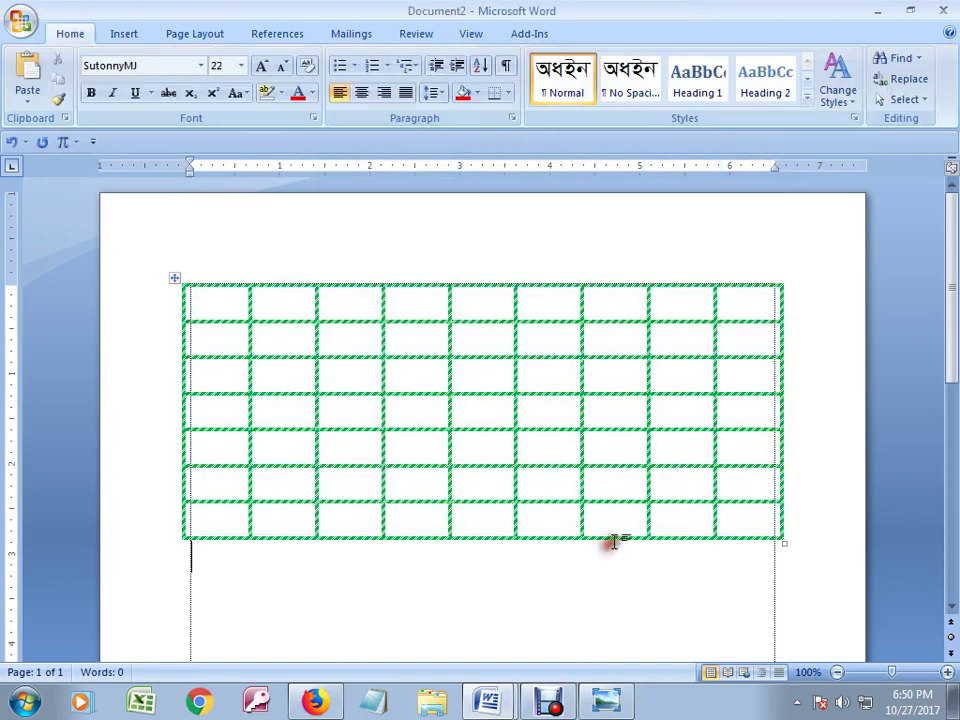
{"action": "left_click", "coordinate": [171, 281]}
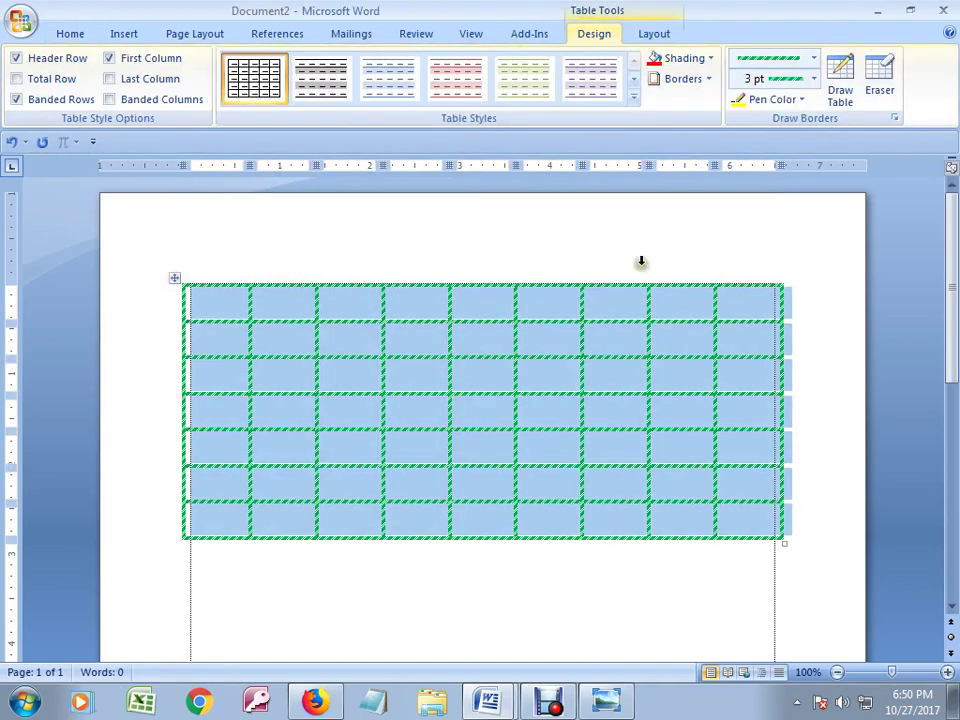
{"action": "left_click", "coordinate": [636, 105]}
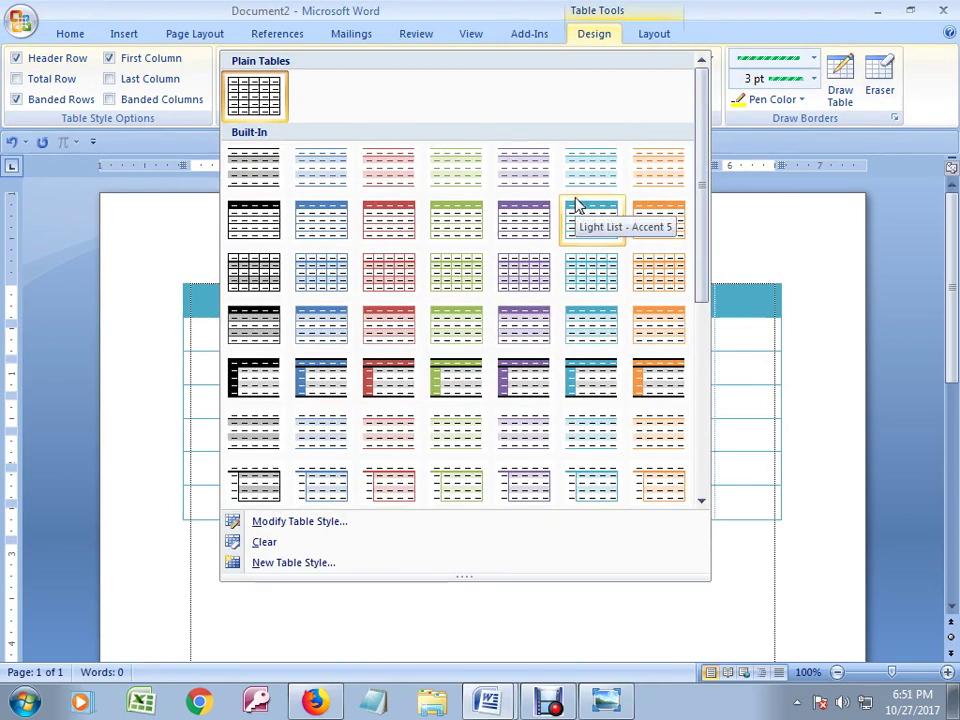
- Try the red and light banded styles, then apply the black header and first-column style
{"action": "left_click", "coordinate": [388, 372]}
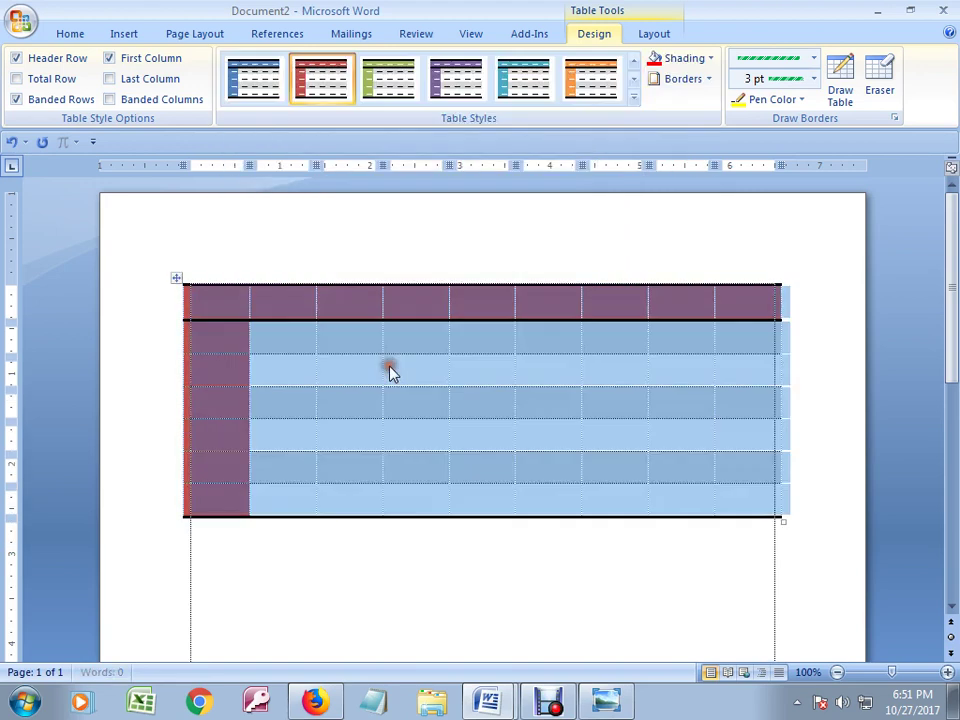
{"action": "left_click", "coordinate": [634, 97]}
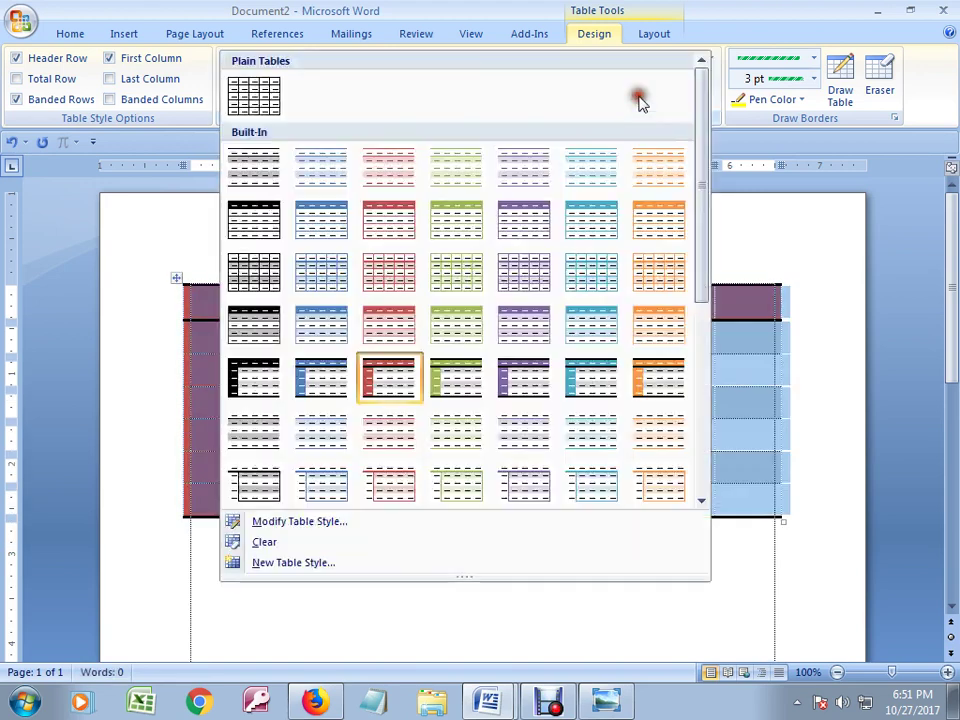
{"action": "left_click", "coordinate": [668, 186]}
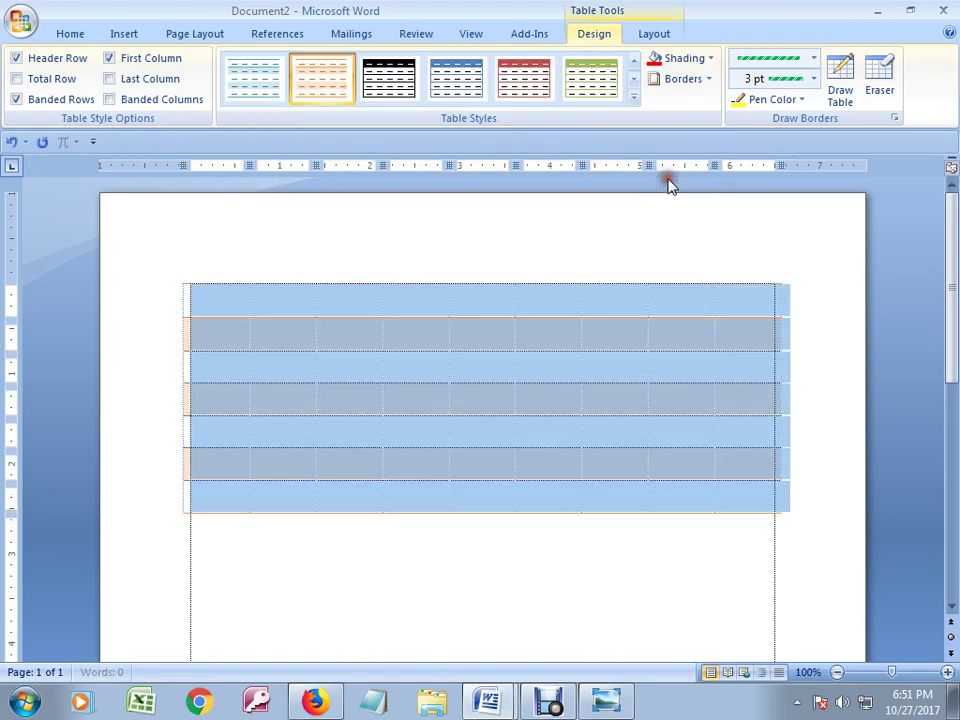
{"action": "left_click", "coordinate": [633, 98]}
{"action": "left_click", "coordinate": [267, 383]}
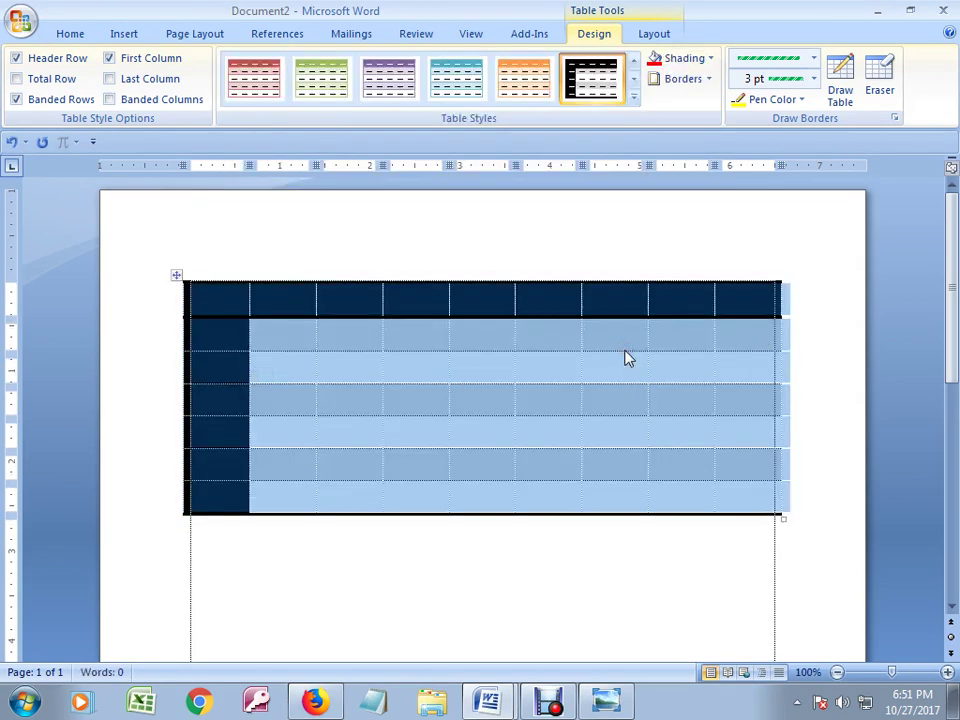
{"action": "left_click", "coordinate": [577, 548]}
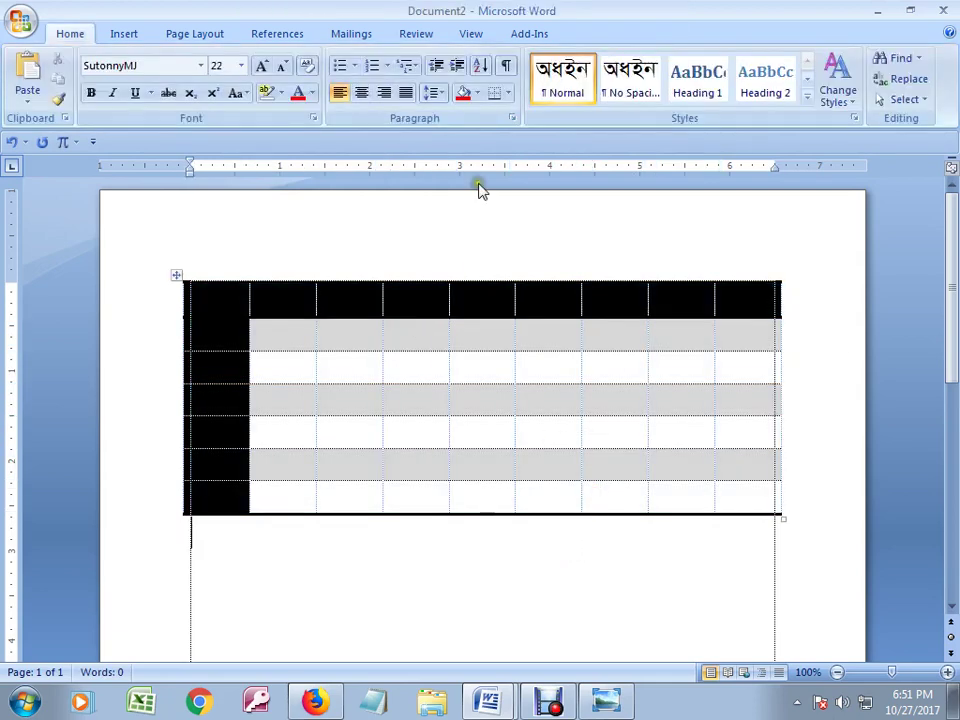
- Move between table cells and the paragraph below, then select the entire table
{"action": "left_click", "coordinate": [126, 35]}
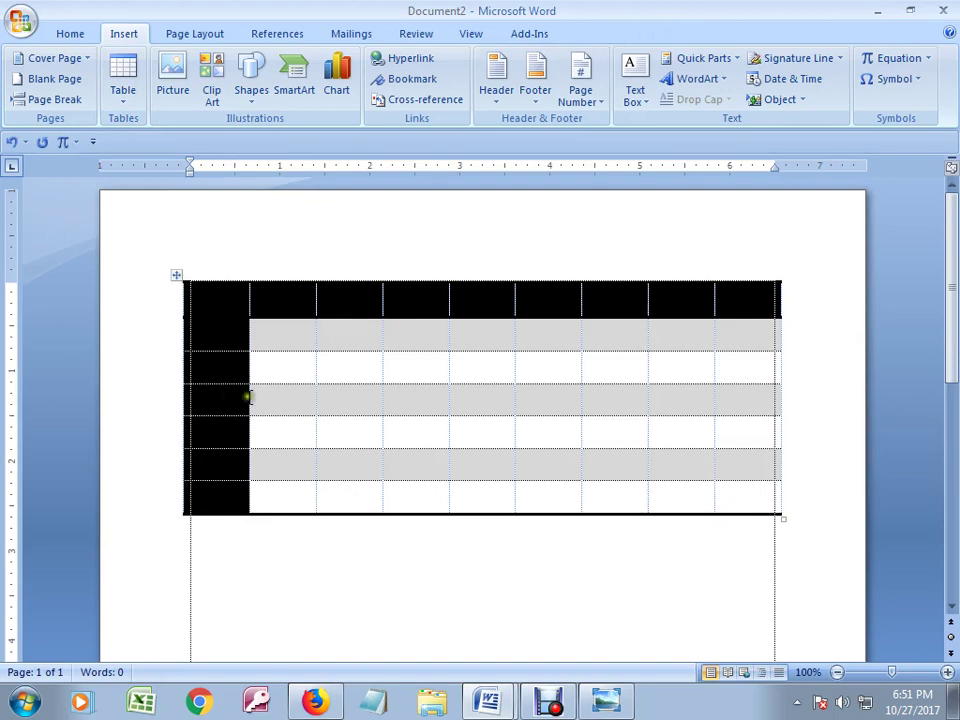
{"action": "left_click", "coordinate": [297, 371]}
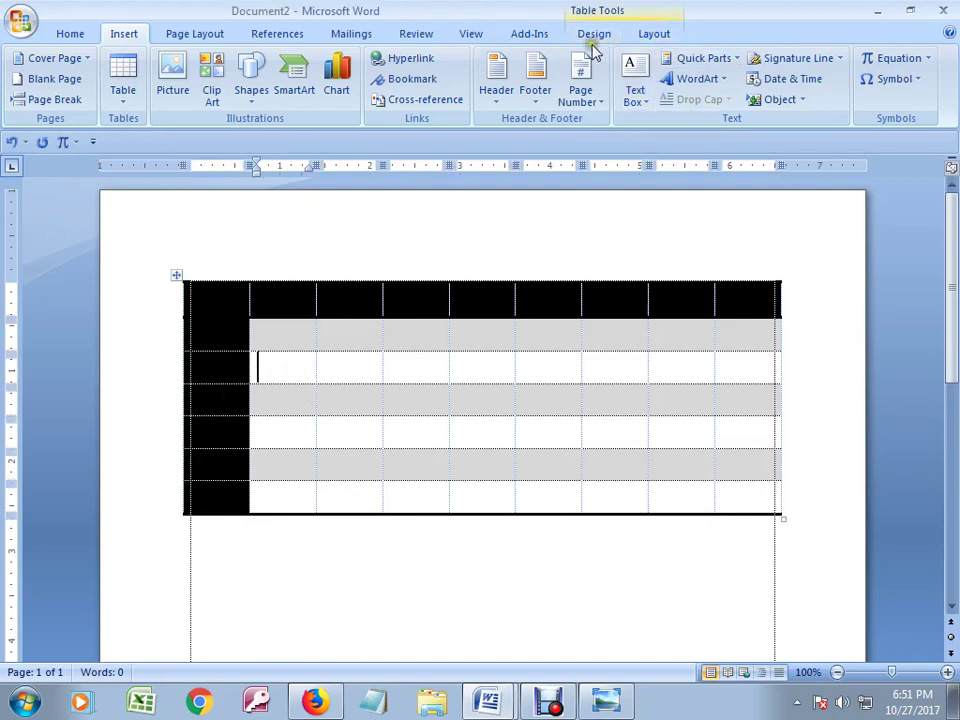
{"action": "left_click", "coordinate": [655, 38]}
{"action": "left_click", "coordinate": [599, 34]}
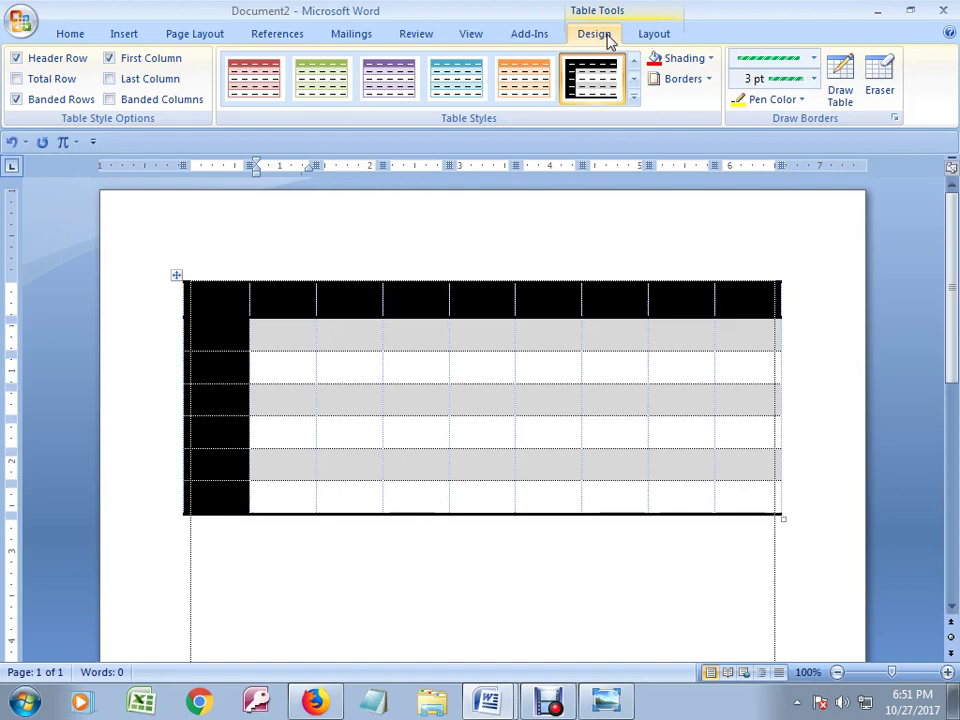
{"action": "left_click", "coordinate": [347, 566]}
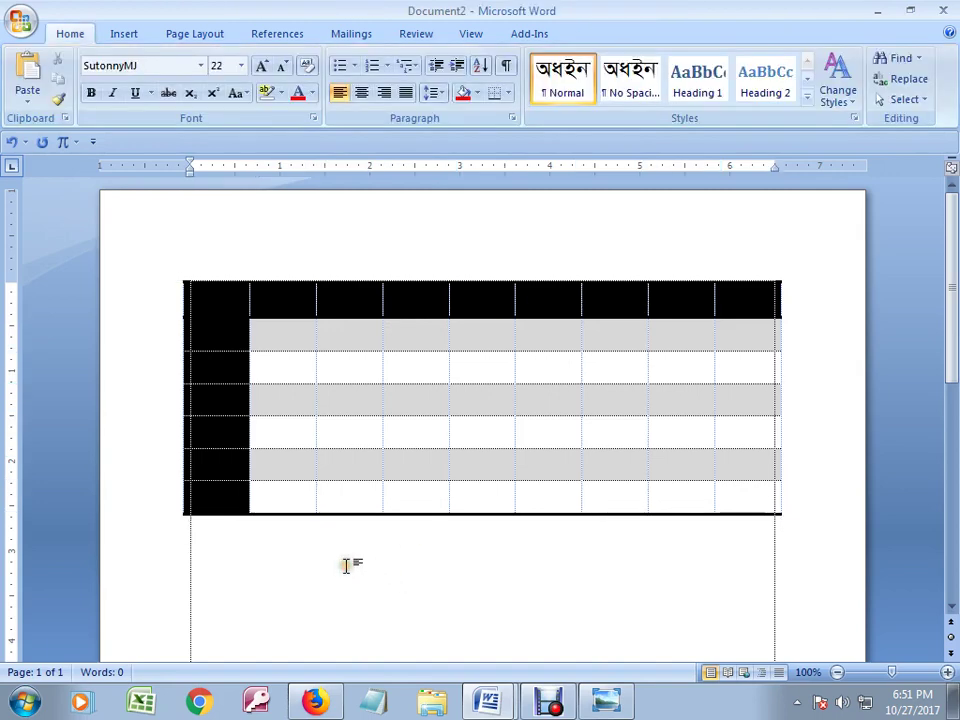
{"action": "left_click", "coordinate": [293, 429]}
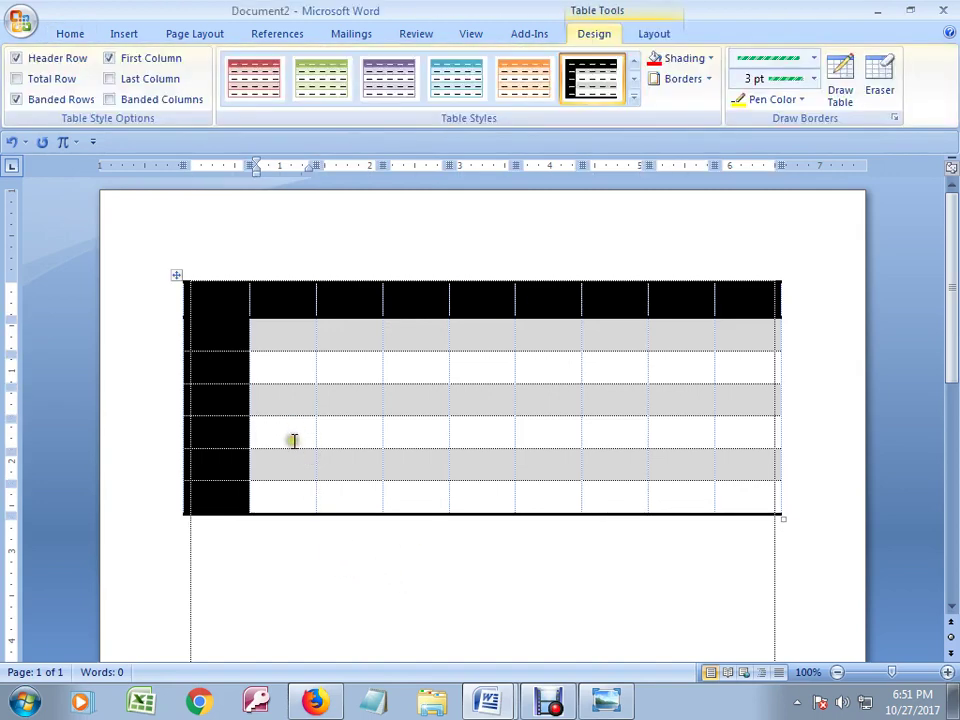
{"action": "left_click", "coordinate": [208, 537]}
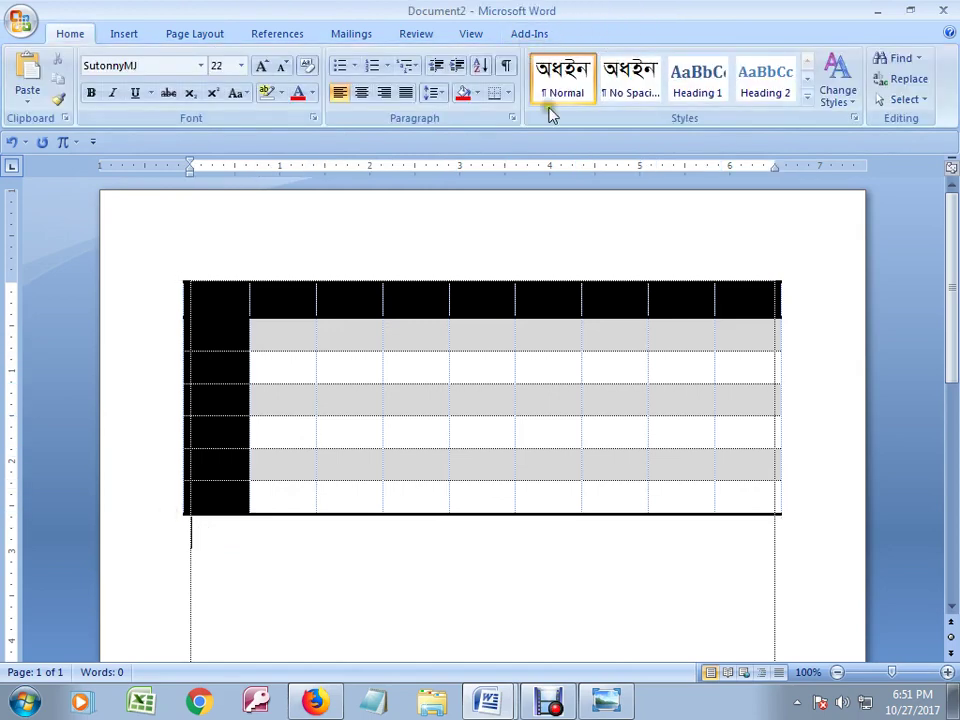
{"action": "left_click", "coordinate": [280, 435]}
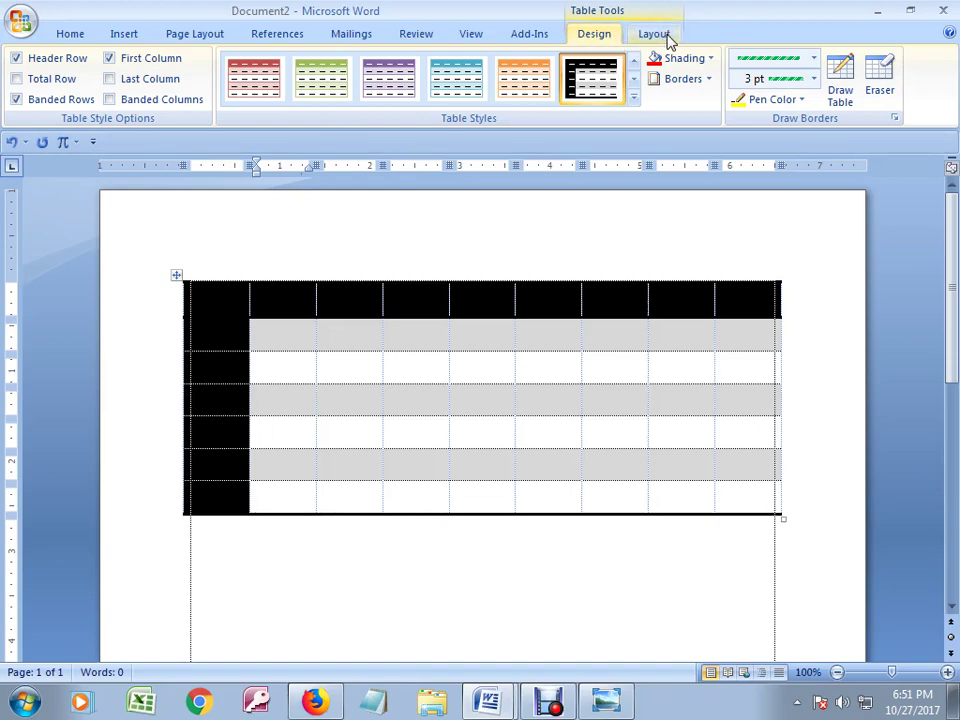
{"action": "left_click", "coordinate": [124, 35]}
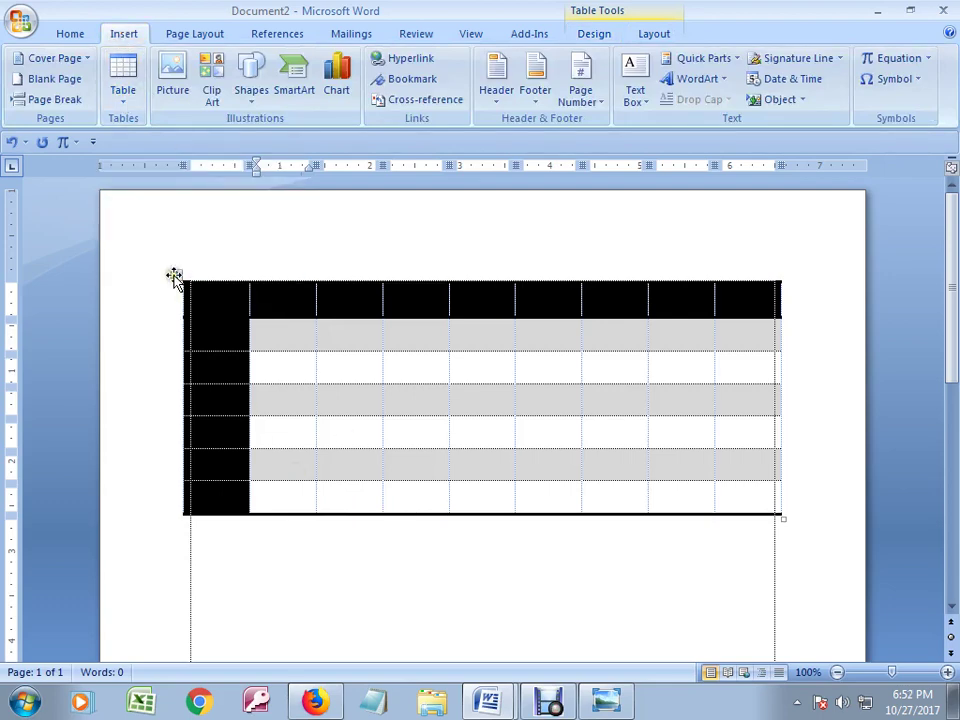
{"action": "left_click", "coordinate": [174, 277]}
- Delete the selected table and start inserting a picture from file
{"action": "key", "text": "BackSpace"}
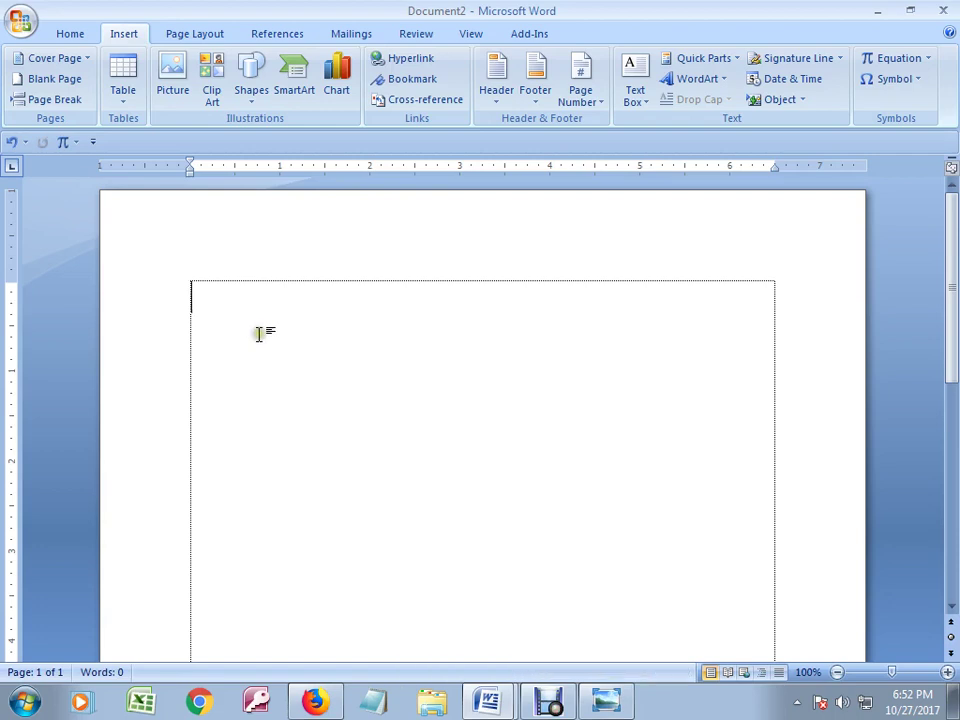
{"action": "left_click", "coordinate": [171, 83]}
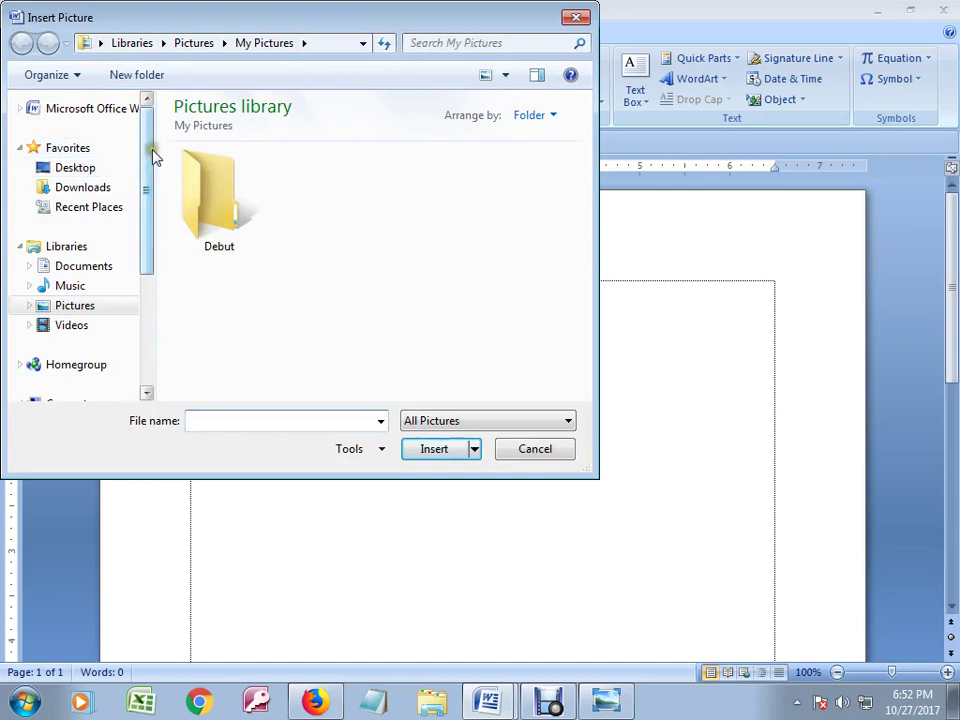
- Insert the 'images' sweets photo from the Desktop
{"action": "mouse_move", "coordinate": [153, 157]}
{"action": "left_mouse_down"}
{"action": "mouse_move", "coordinate": [158, 221]}
{"action": "mouse_move", "coordinate": [144, 171]}
{"action": "left_mouse_up"}
{"action": "left_click", "coordinate": [74, 142]}
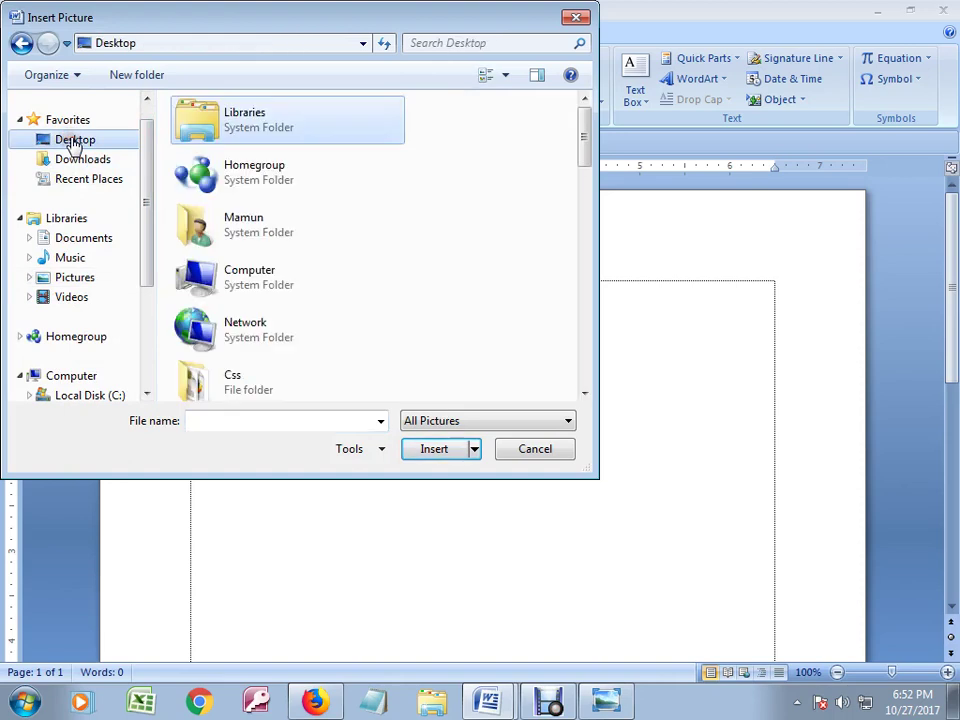
{"action": "left_click_drag", "start_coordinate": [583, 146], "coordinate": [587, 320]}
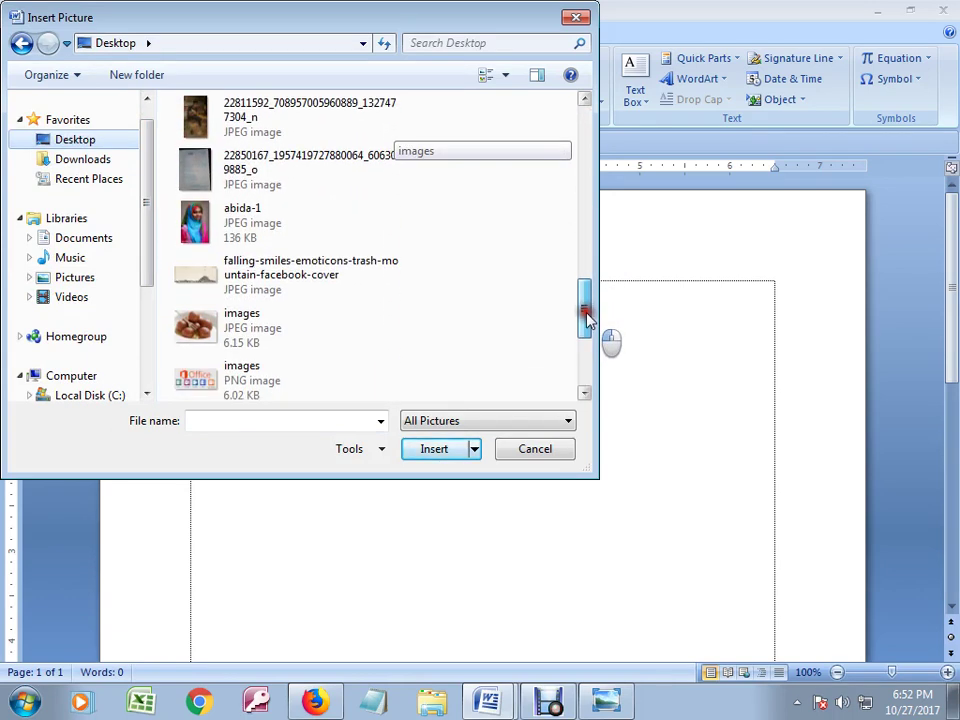
{"action": "left_click", "coordinate": [190, 325]}
{"action": "left_click", "coordinate": [410, 446]}
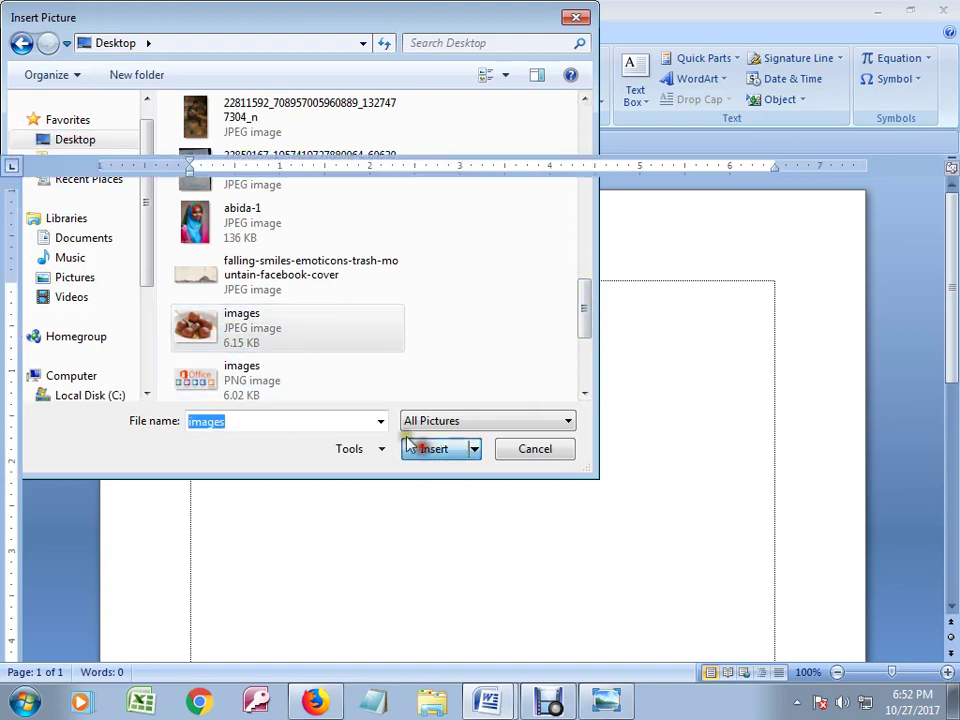
- Enlarge the sweets photo to about 2.76" × 3.69", then delete it
{"action": "left_click", "coordinate": [491, 458]}
{"action": "left_click", "coordinate": [366, 400]}
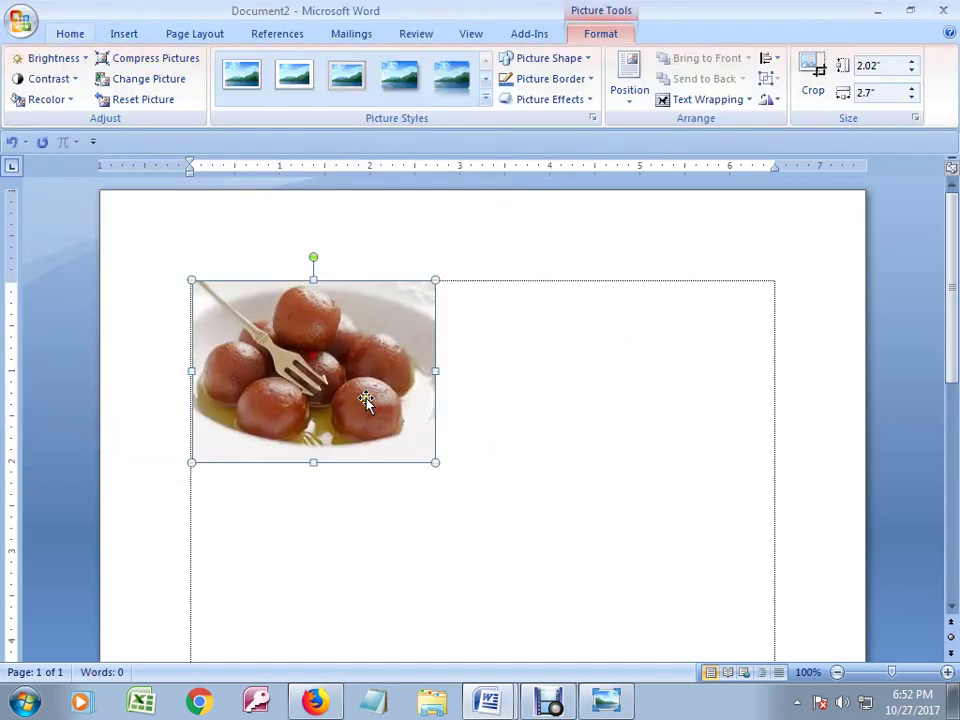
{"action": "left_click_drag", "start_coordinate": [431, 462], "coordinate": [523, 528]}
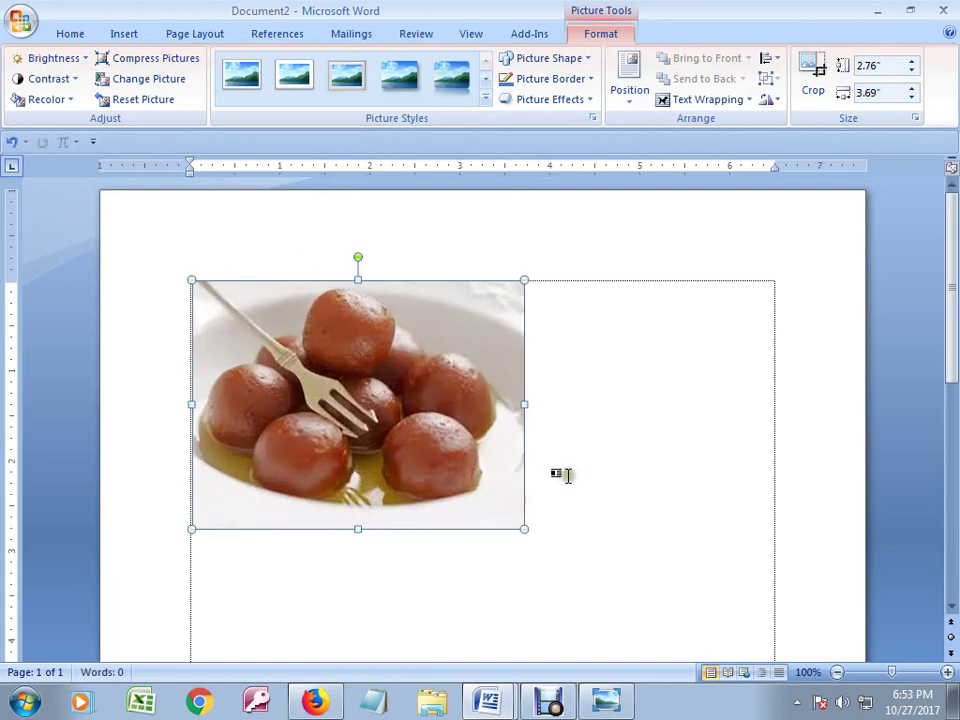
{"action": "left_click", "coordinate": [561, 474]}
{"action": "left_click", "coordinate": [397, 387]}
{"action": "key", "text": "Delete"}
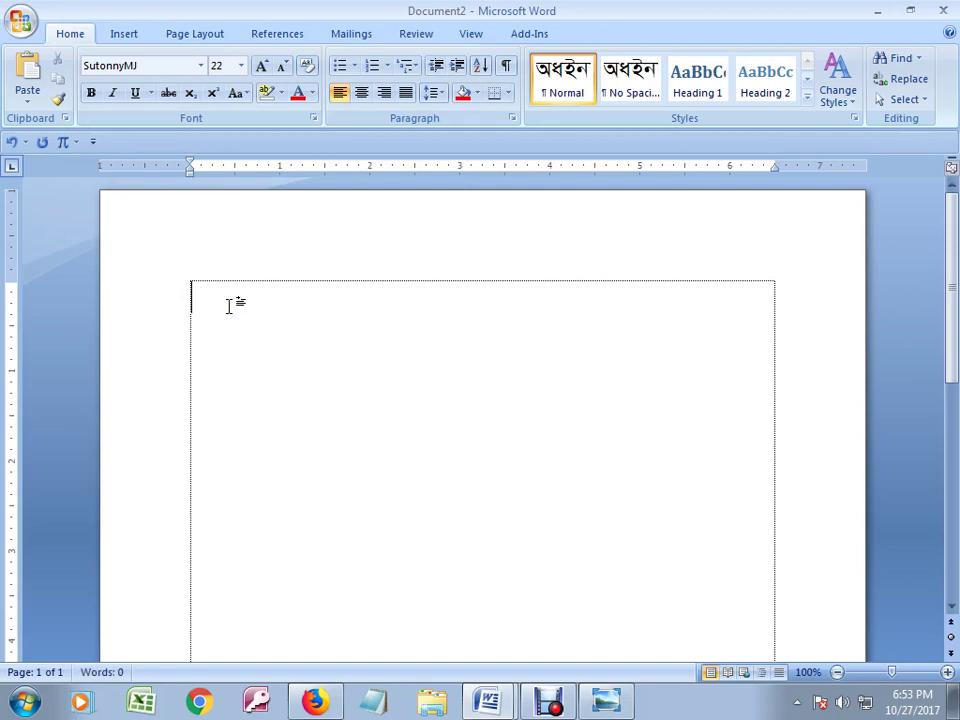
- Switch the font to Cambria and type 'Bangladesh is a small country.But population problem.'
{"action": "left_click", "coordinate": [201, 66]}
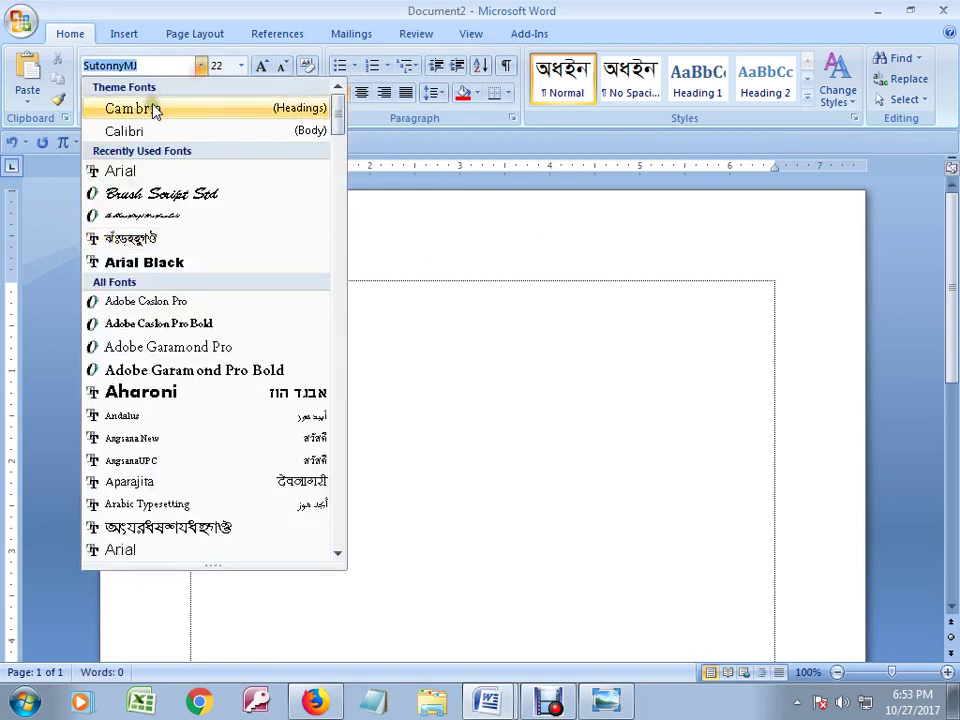
{"action": "left_click", "coordinate": [155, 110]}
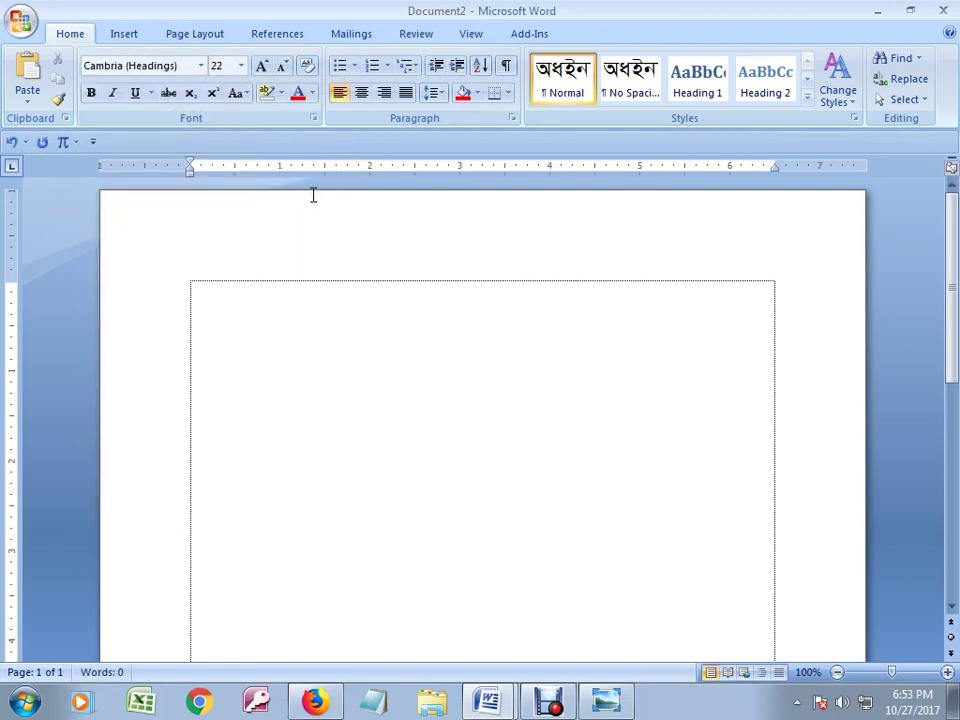
{"action": "type", "text": "Bangladesh"}
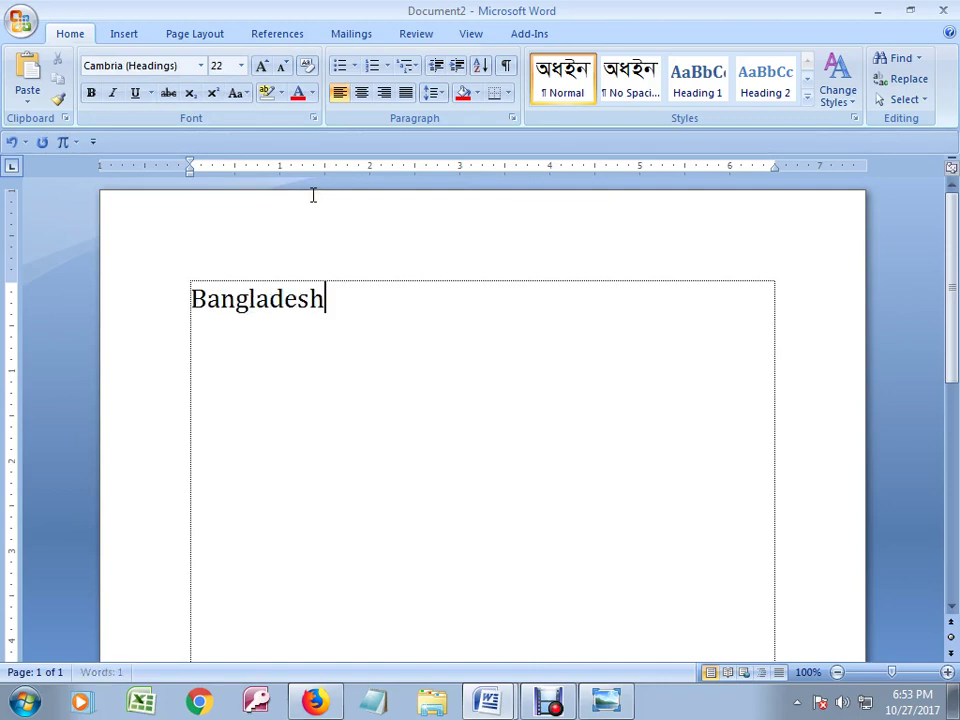
{"action": "type", "text": " is"}
{"action": "type", "text": " a sa"}
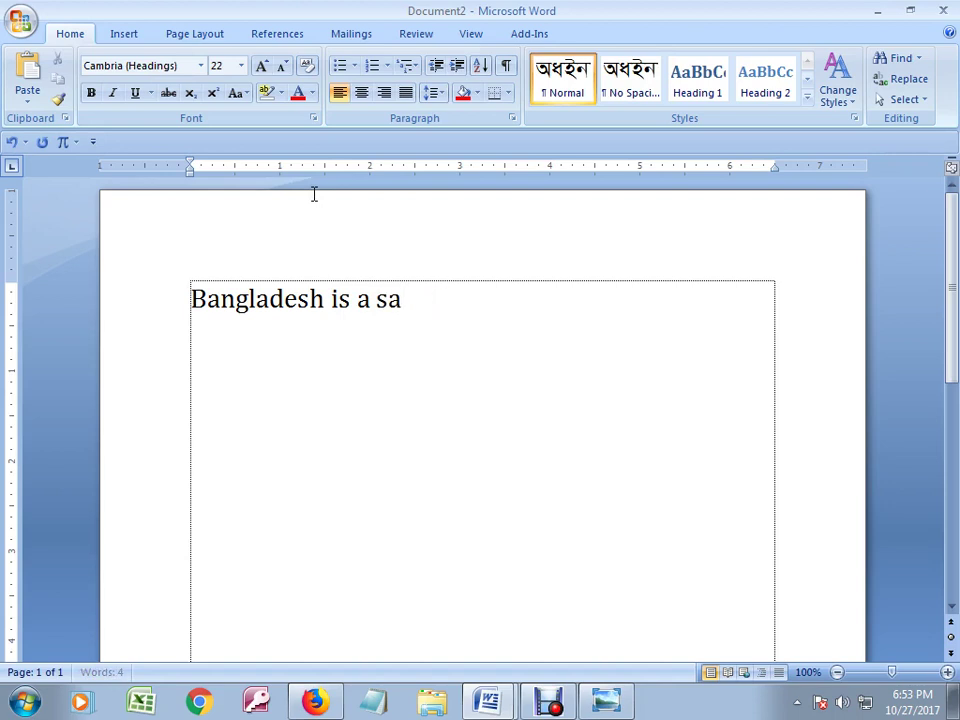
{"action": "type", "text": "mmal"}
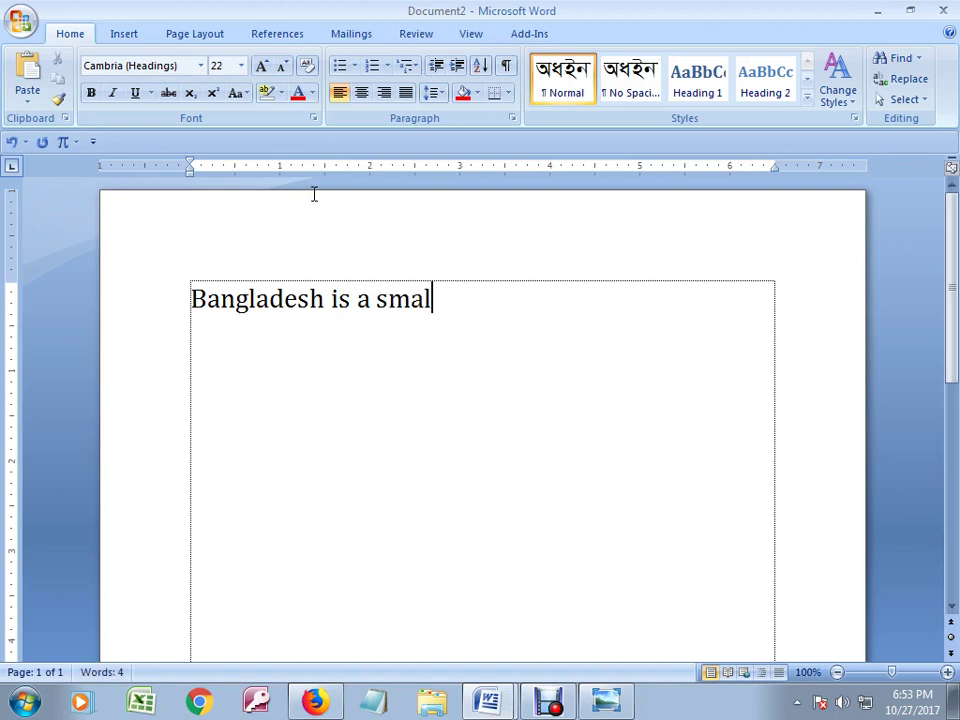
{"action": "type", "text": "untry.But po"}
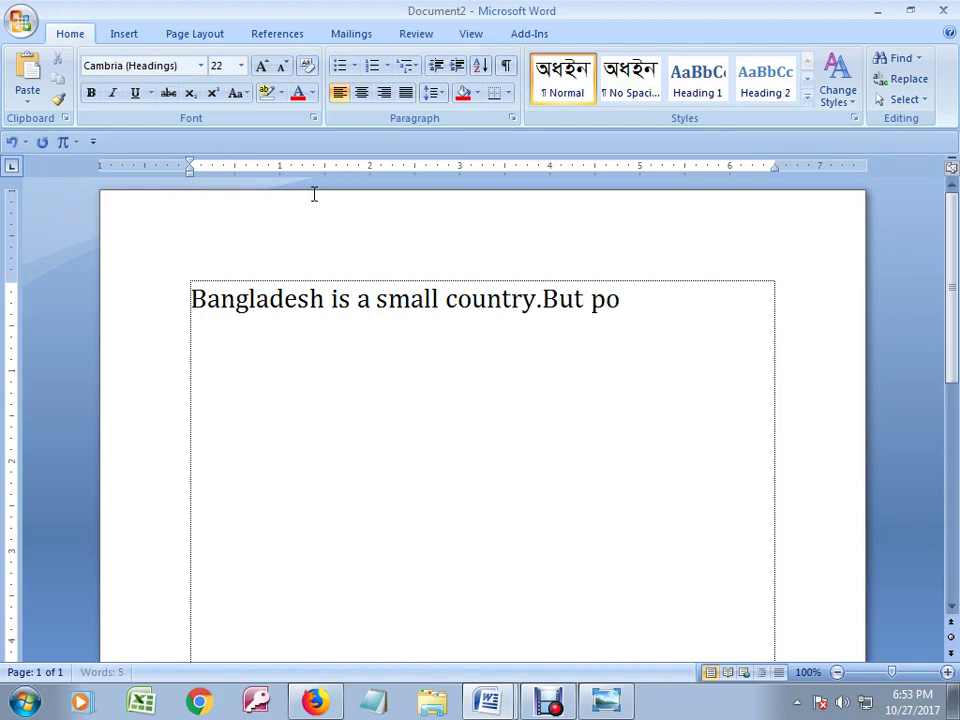
{"action": "type", "text": "pulationpro"}
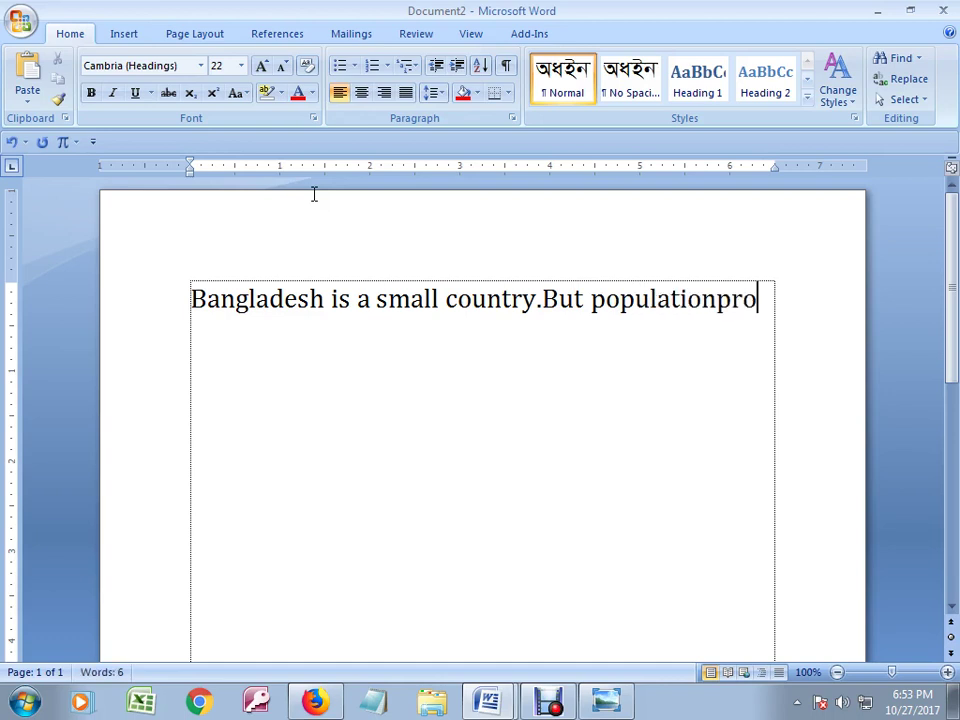
{"action": "key", "text": "BackSpace"}
{"action": "key", "text": "BackSpace"}
{"action": "key", "text": "BackSpace"}
{"action": "type", "text": " problem."}
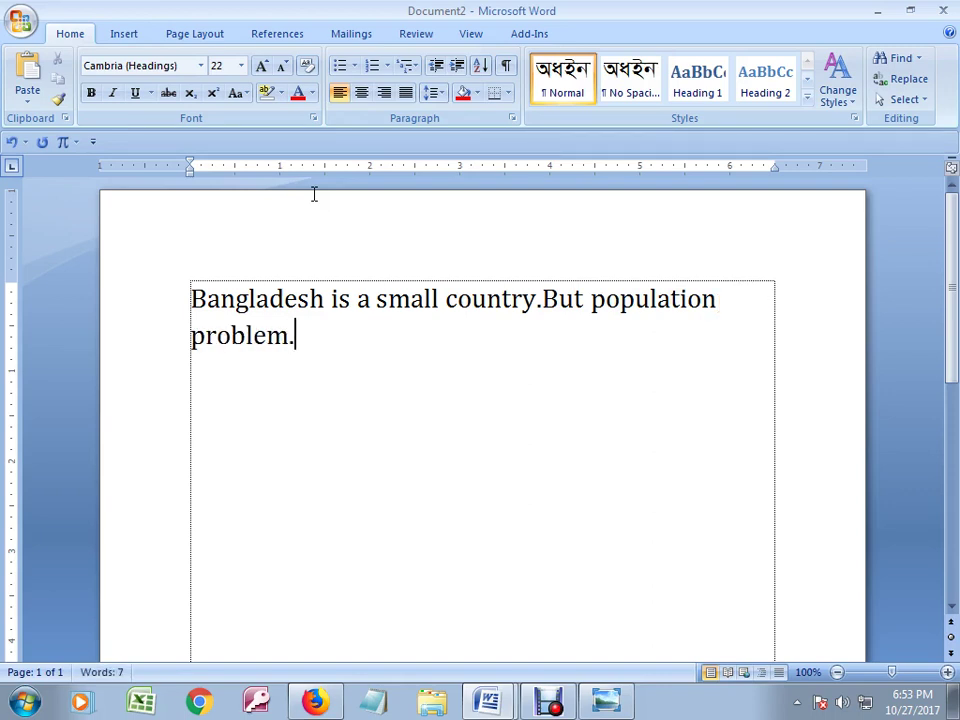
- Copy the sentence and paste it four more times at the end of the text
{"action": "left_click_drag", "start_coordinate": [313, 350], "coordinate": [146, 268]}
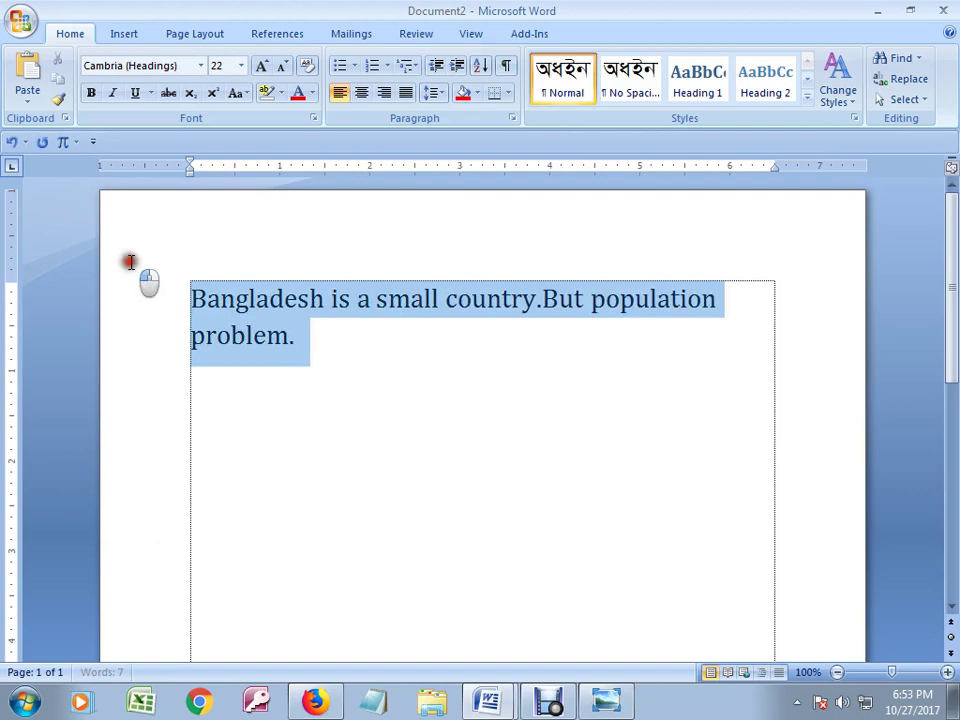
{"action": "left_click", "coordinate": [323, 347]}
{"action": "type", "text": "Bangladesh is a small country.But population problem."}
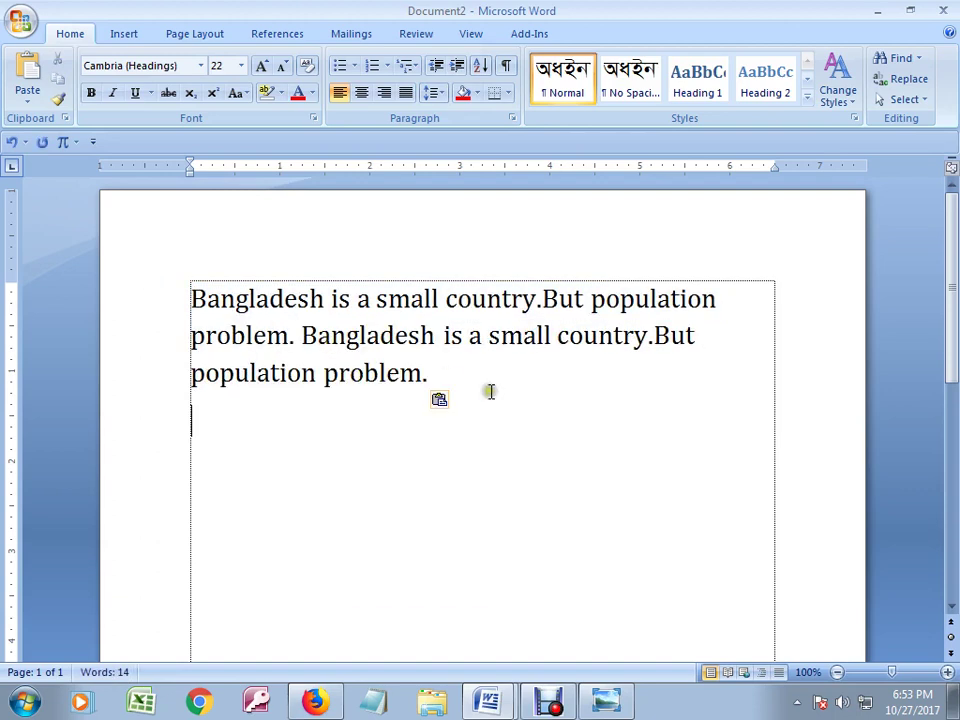
{"action": "left_click_drag", "start_coordinate": [490, 391], "coordinate": [436, 376]}
{"action": "type", "text": "Bangladesh is a small country.But population problem."}
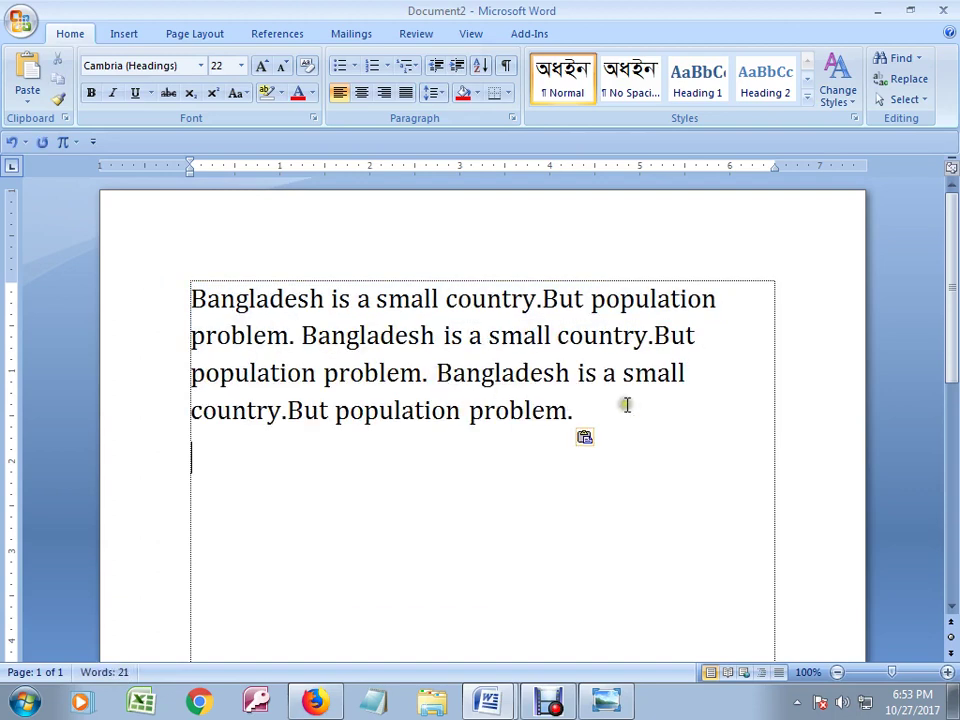
{"action": "left_click", "coordinate": [624, 405]}
{"action": "key", "text": "ctrl+v"}
{"action": "left_click", "coordinate": [654, 446]}
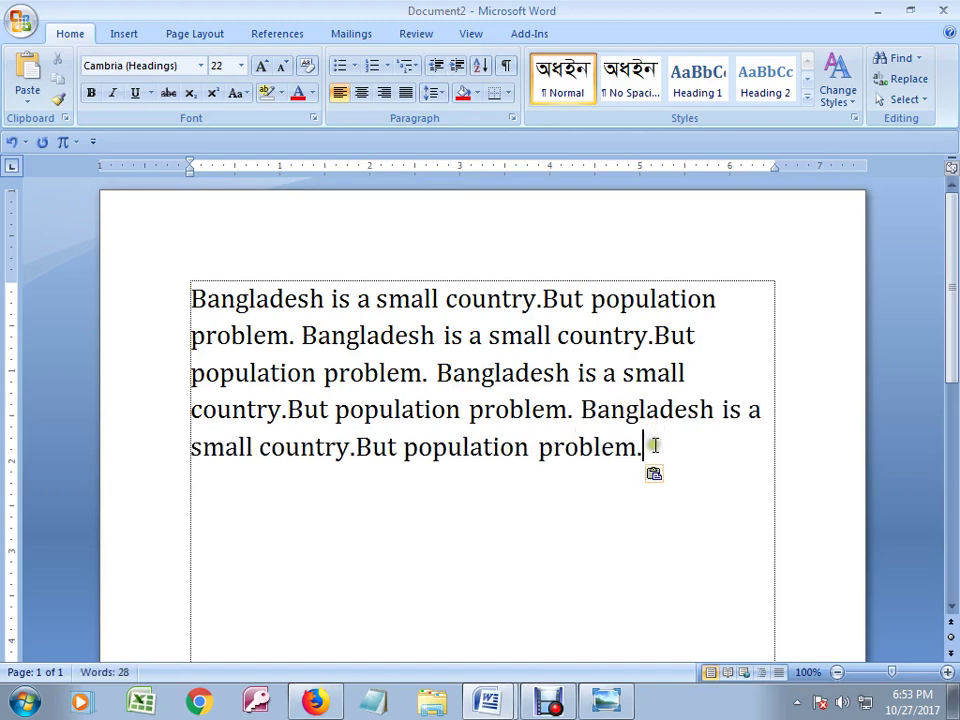
{"action": "type", "text": "Bangladesh is a small country.But population problem."}
{"action": "left_click", "coordinate": [429, 540]}
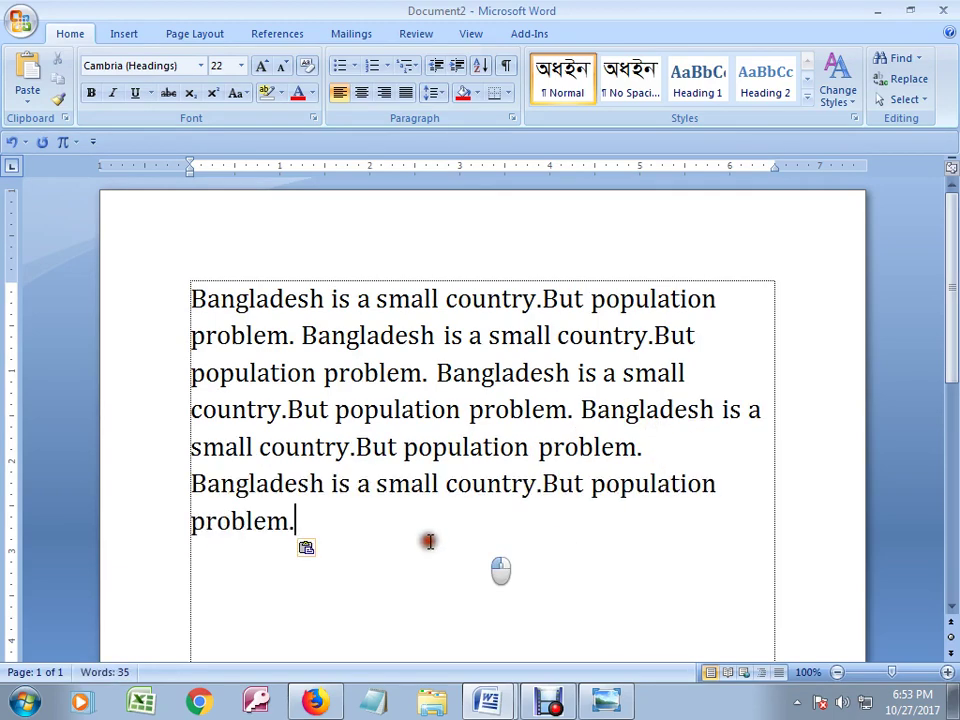
- Double the passage to 70 words and add empty lines before a mid-passage 'problem.'
{"action": "key", "text": "ctrl+a"}
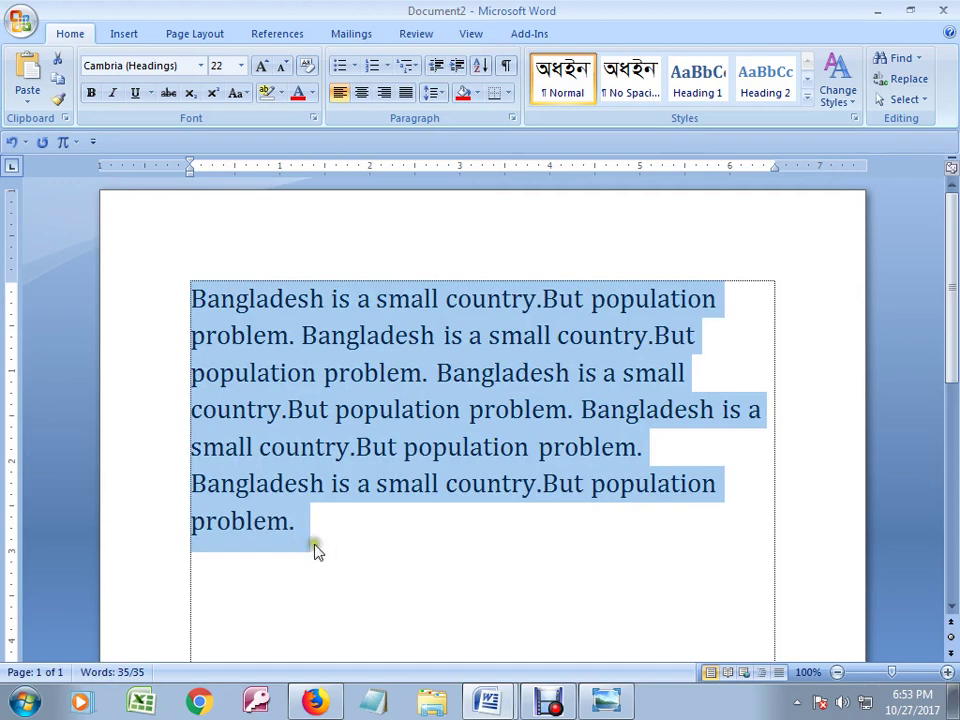
{"action": "left_click", "coordinate": [320, 528]}
{"action": "key", "text": "ctrl+v"}
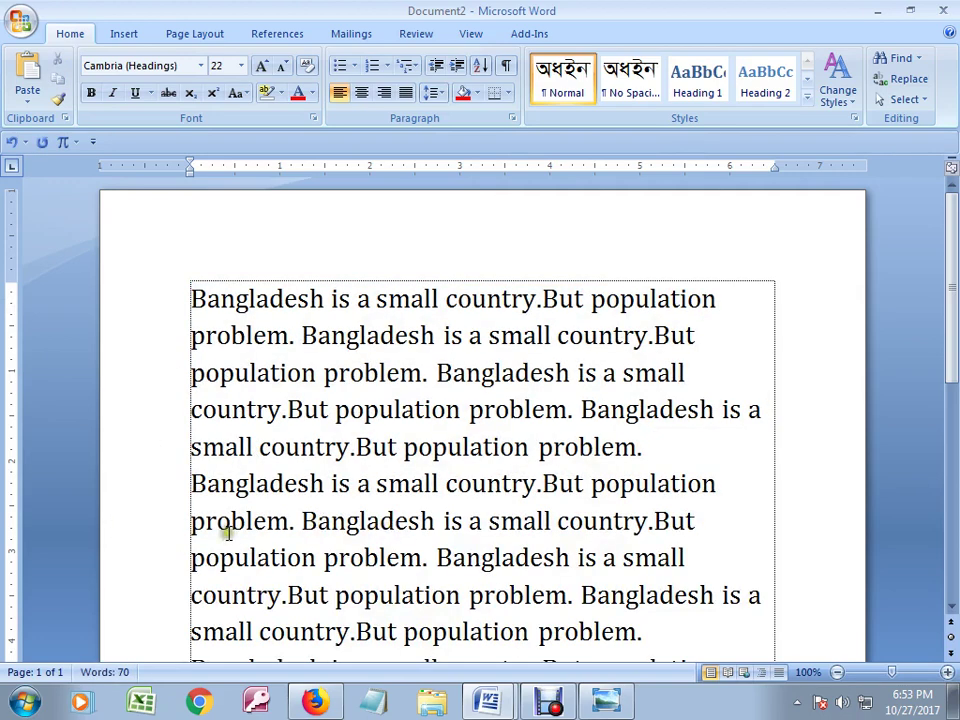
{"action": "left_click", "coordinate": [192, 520]}
{"action": "key", "text": "Return"}
{"action": "key", "text": "Return"}
{"action": "key", "text": "Return"}
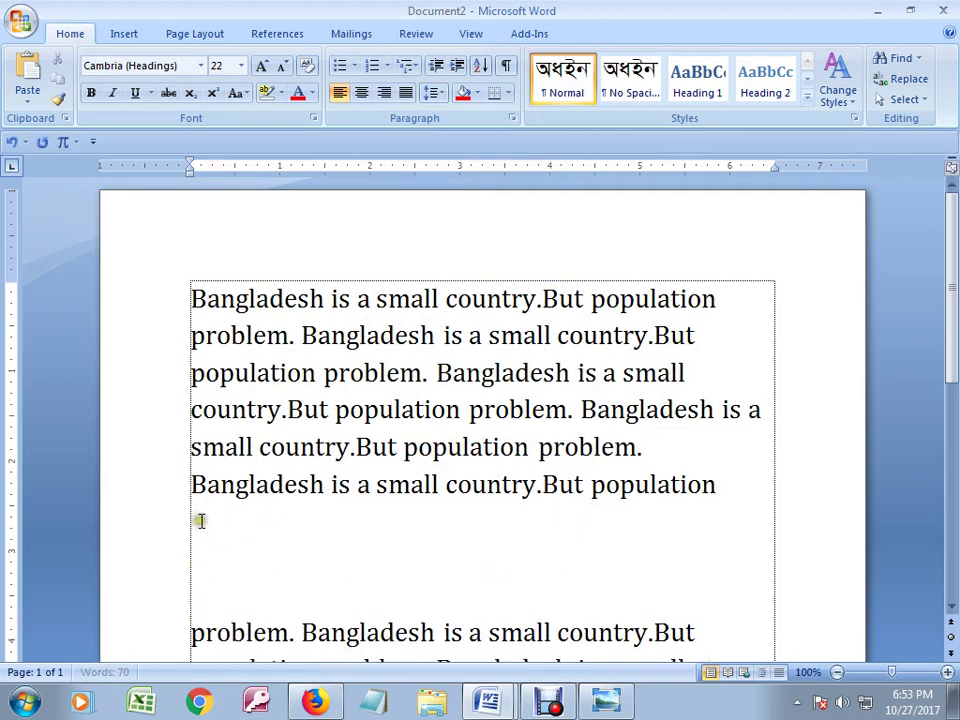
{"action": "key", "text": "Return"}
{"action": "left_click", "coordinate": [219, 460]}
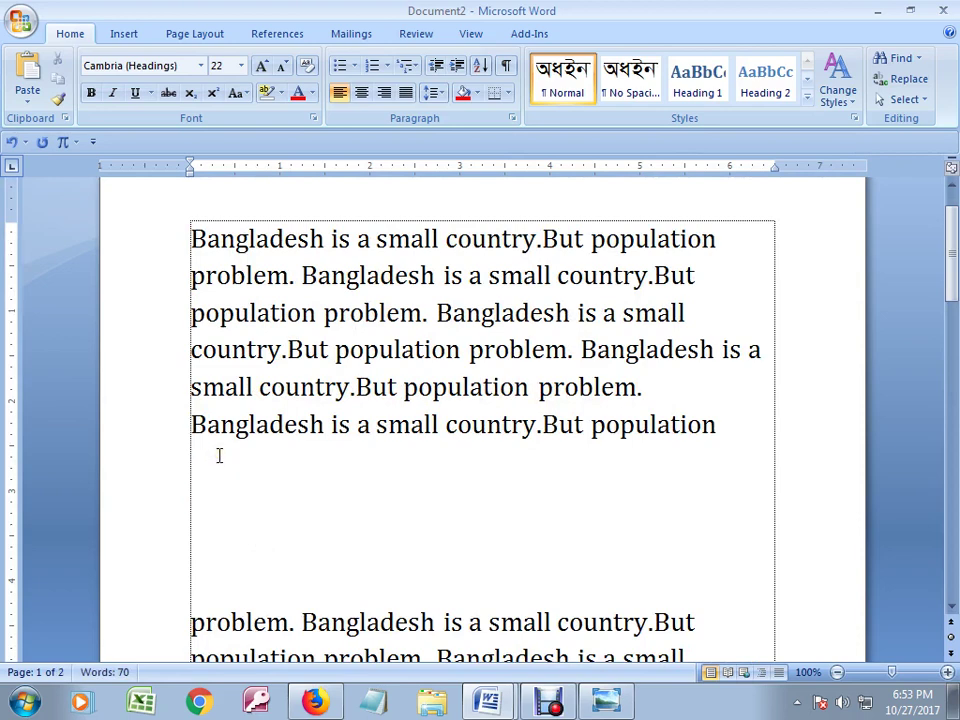
{"action": "left_click", "coordinate": [110, 33]}
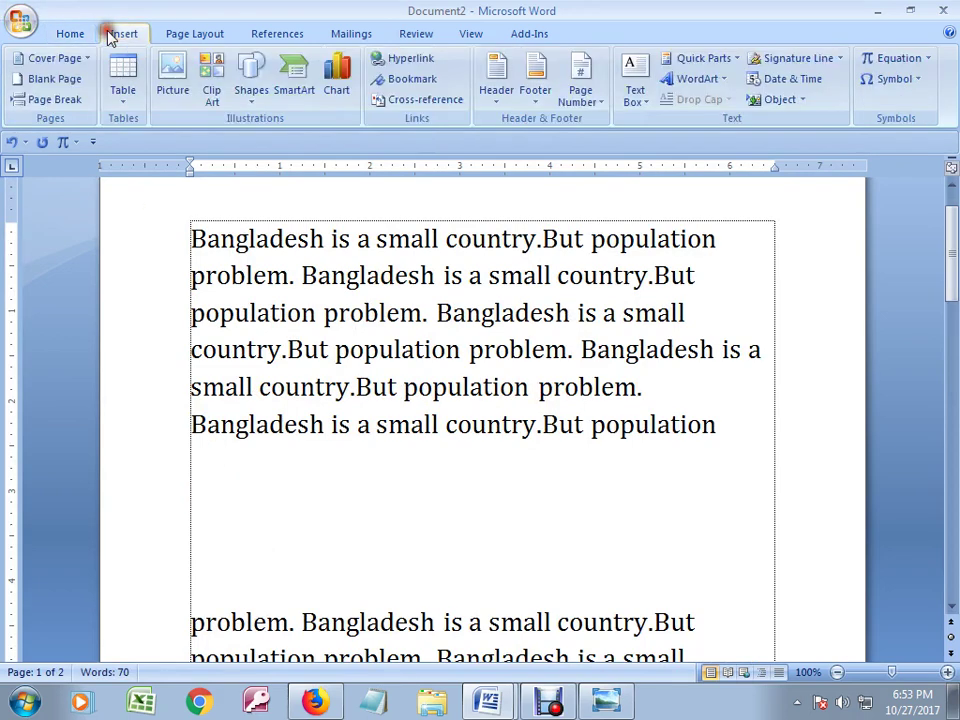
{"action": "left_click", "coordinate": [172, 82]}
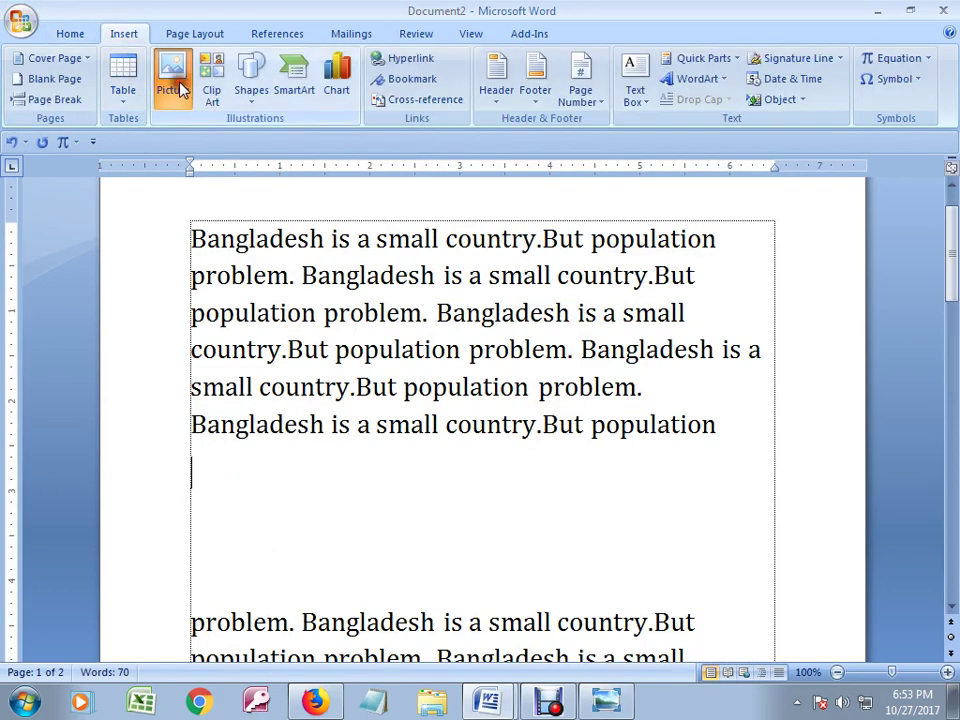
{"action": "left_click_drag", "start_coordinate": [588, 171], "coordinate": [582, 315]}
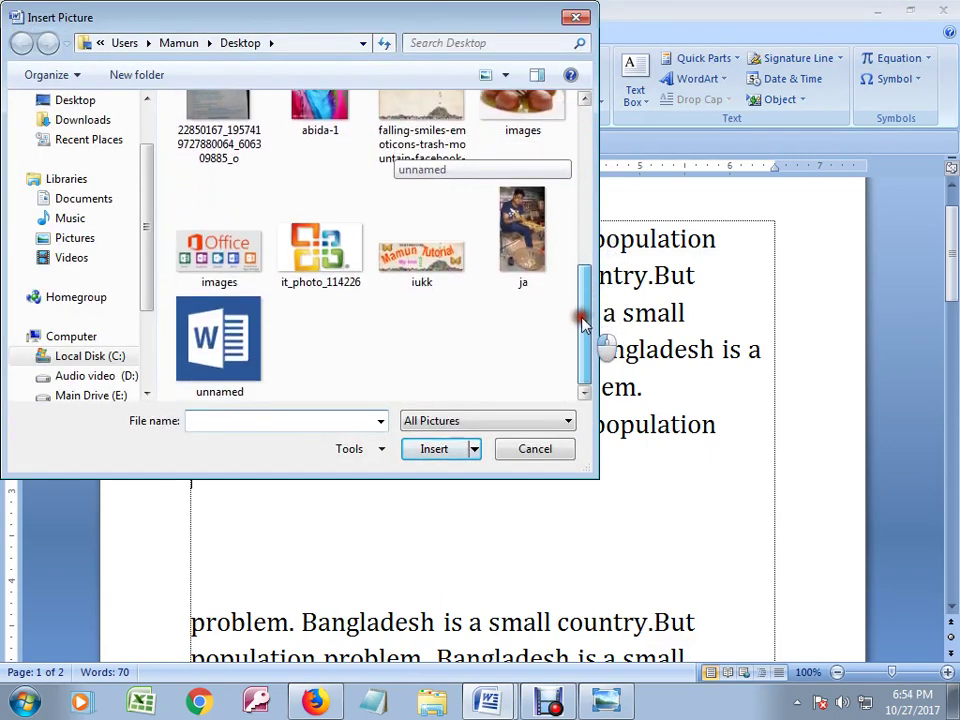
{"action": "left_click", "coordinate": [530, 255]}
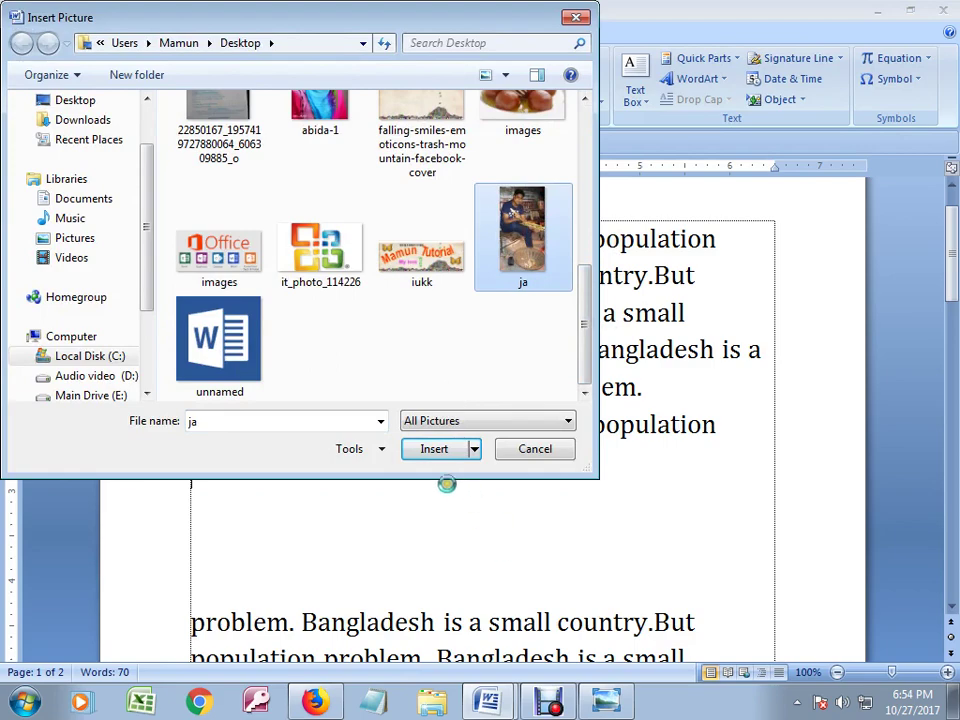
{"action": "left_click", "coordinate": [437, 452]}
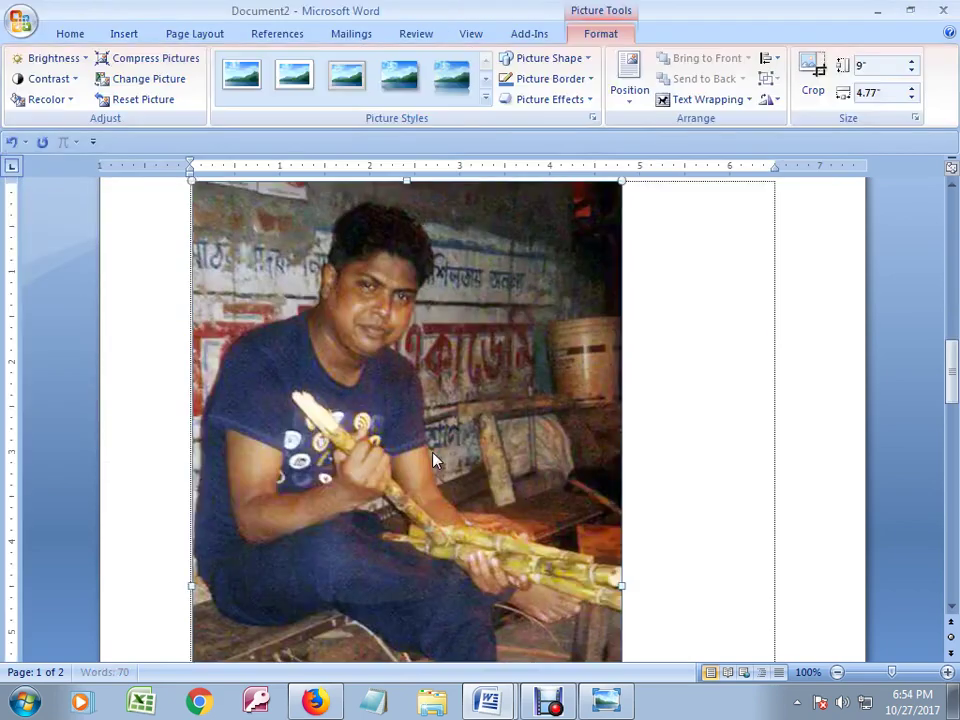
{"action": "scroll", "coordinate": [434, 460], "scroll_direction": "down", "scroll_amount": 3}
{"action": "scroll", "coordinate": [434, 458], "scroll_direction": "down", "scroll_amount": 5}
{"action": "scroll", "coordinate": [434, 458], "scroll_direction": "down", "scroll_amount": 5}
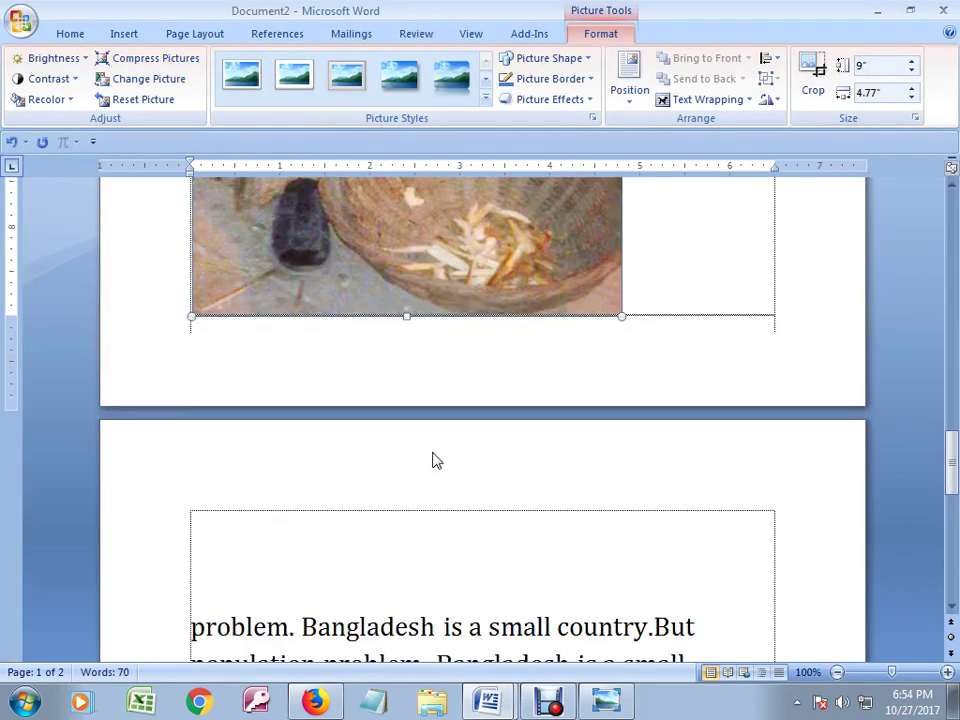
{"action": "scroll", "coordinate": [440, 470], "scroll_direction": "down", "scroll_amount": 3}
{"action": "scroll", "coordinate": [455, 490], "scroll_direction": "up", "scroll_amount": 4}
{"action": "scroll", "coordinate": [460, 499], "scroll_direction": "up", "scroll_amount": 5}
{"action": "scroll", "coordinate": [460, 499], "scroll_direction": "up", "scroll_amount": 3}
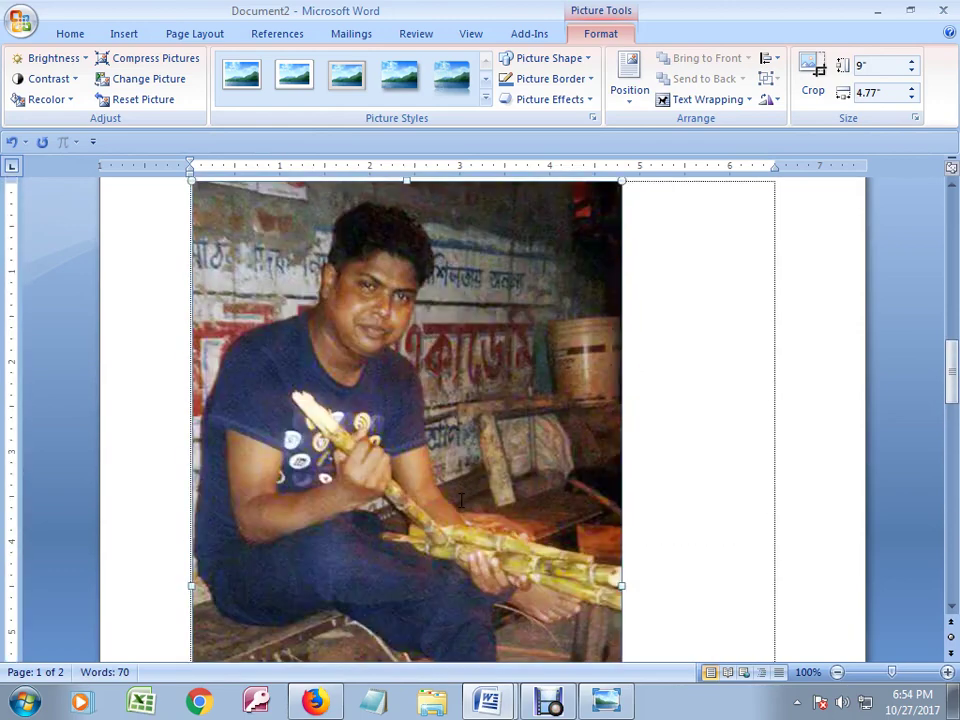
{"action": "scroll", "coordinate": [461, 500], "scroll_direction": "up", "scroll_amount": 6}
{"action": "scroll", "coordinate": [461, 500], "scroll_direction": "up", "scroll_amount": 3}
{"action": "scroll", "coordinate": [460, 499], "scroll_direction": "up", "scroll_amount": 4}
{"action": "scroll", "coordinate": [460, 499], "scroll_direction": "up", "scroll_amount": 3}
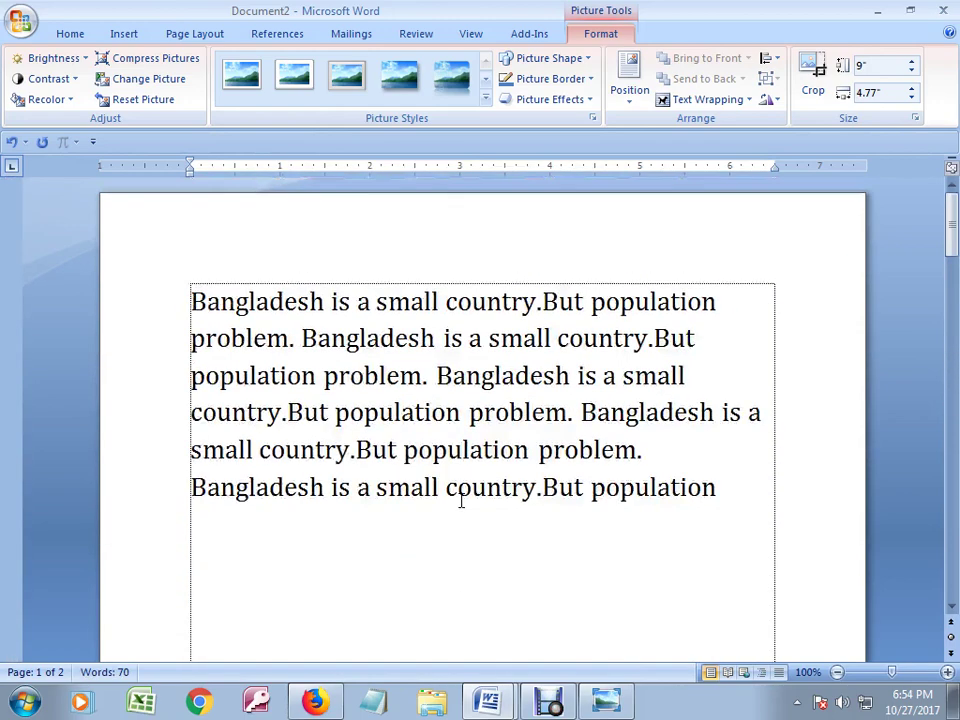
{"action": "scroll", "coordinate": [459, 503], "scroll_direction": "down", "scroll_amount": 4}
{"action": "scroll", "coordinate": [470, 520], "scroll_direction": "down", "scroll_amount": 5}
{"action": "scroll", "coordinate": [477, 536], "scroll_direction": "down", "scroll_amount": 3}
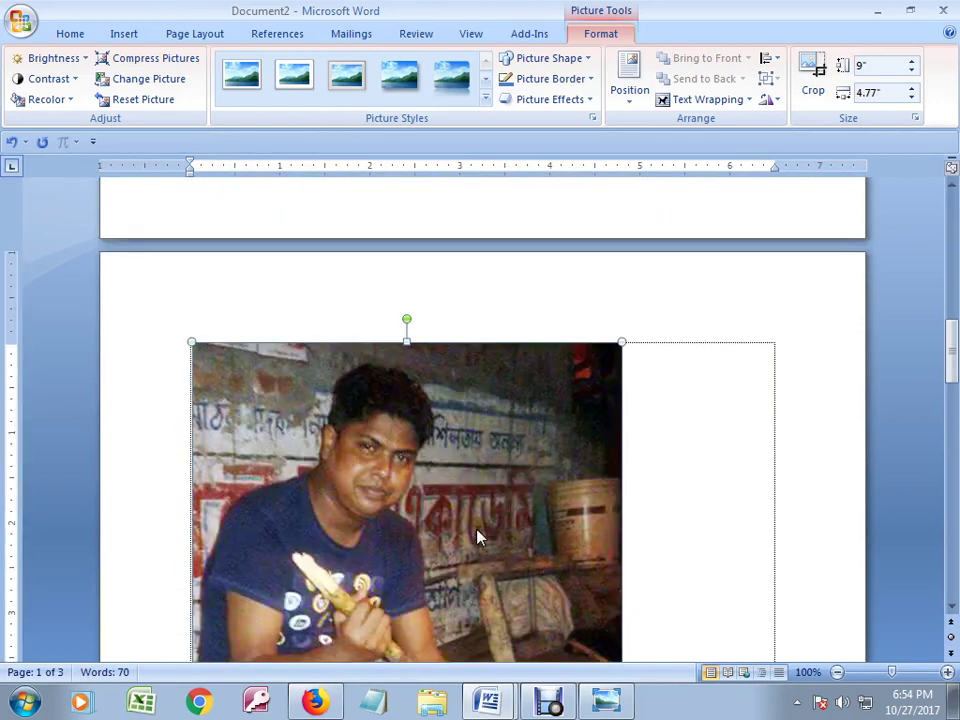
{"action": "scroll", "coordinate": [480, 532], "scroll_direction": "down", "scroll_amount": 5}
{"action": "scroll", "coordinate": [487, 528], "scroll_direction": "down", "scroll_amount": 5}
{"action": "scroll", "coordinate": [489, 529], "scroll_direction": "up", "scroll_amount": 3}
{"action": "scroll", "coordinate": [489, 529], "scroll_direction": "up", "scroll_amount": 5}
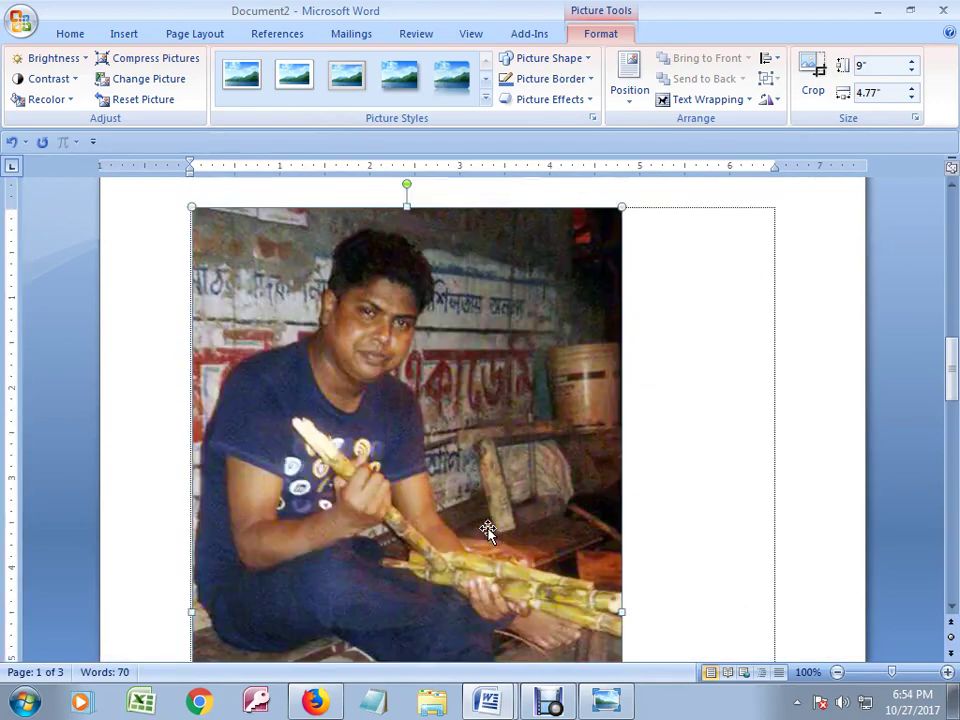
{"action": "scroll", "coordinate": [489, 524], "scroll_direction": "up", "scroll_amount": 4}
{"action": "scroll", "coordinate": [489, 524], "scroll_direction": "up", "scroll_amount": 5}
{"action": "scroll", "coordinate": [420, 540], "scroll_direction": "up", "scroll_amount": 1}
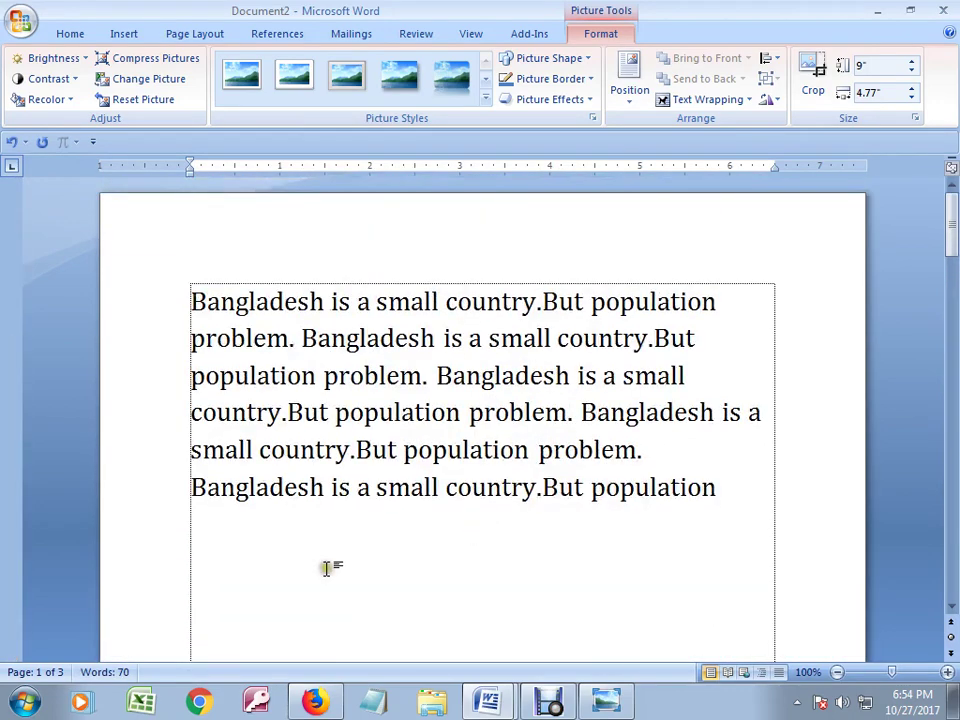
{"action": "scroll", "coordinate": [360, 540], "scroll_direction": "down", "scroll_amount": 3}
{"action": "scroll", "coordinate": [390, 520], "scroll_direction": "down", "scroll_amount": 4}
{"action": "scroll", "coordinate": [386, 532], "scroll_direction": "up", "scroll_amount": 1}
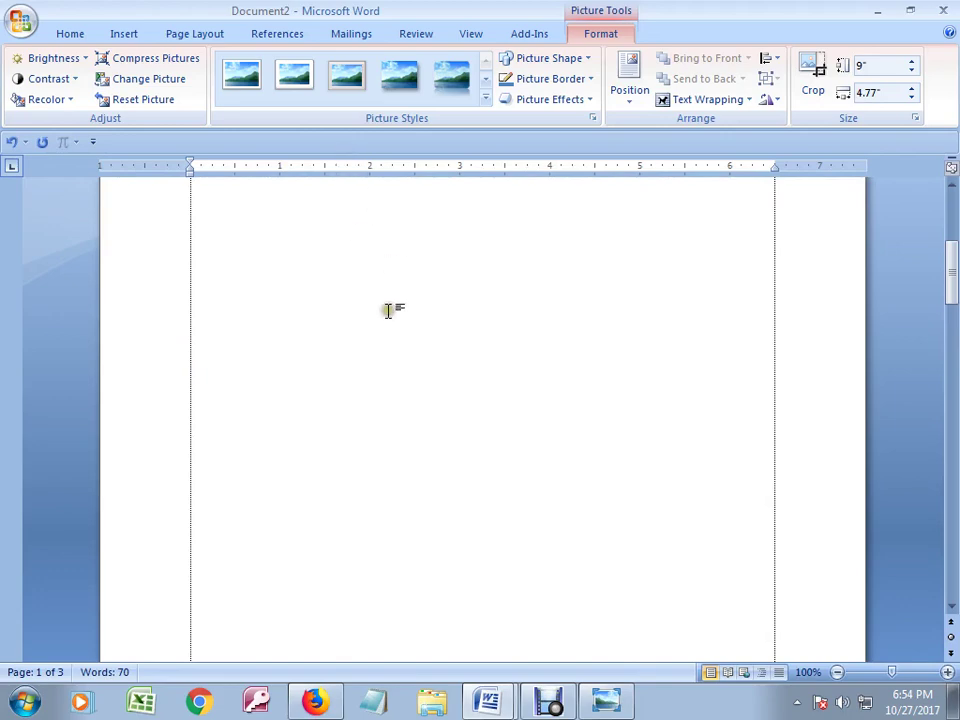
{"action": "scroll", "coordinate": [523, 489], "scroll_direction": "down", "scroll_amount": 1}
{"action": "scroll", "coordinate": [480, 520], "scroll_direction": "down", "scroll_amount": 5}
{"action": "scroll", "coordinate": [497, 504], "scroll_direction": "up", "scroll_amount": 4}
{"action": "scroll", "coordinate": [497, 504], "scroll_direction": "up", "scroll_amount": 2}
{"action": "scroll", "coordinate": [500, 506], "scroll_direction": "up", "scroll_amount": 3}
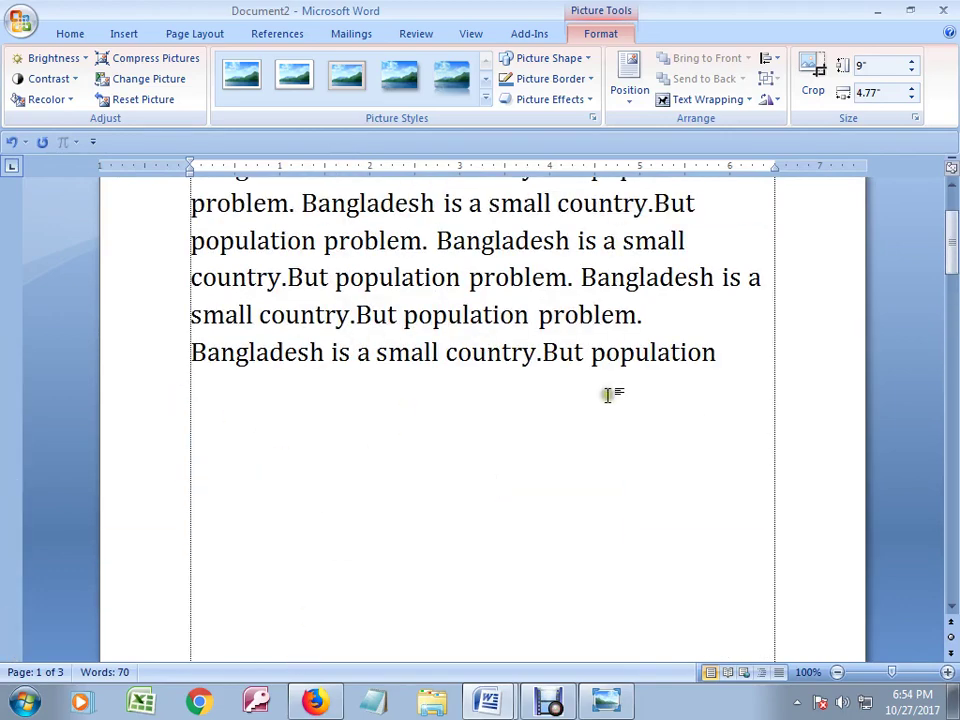
{"action": "scroll", "coordinate": [607, 395], "scroll_direction": "down", "scroll_amount": 3}
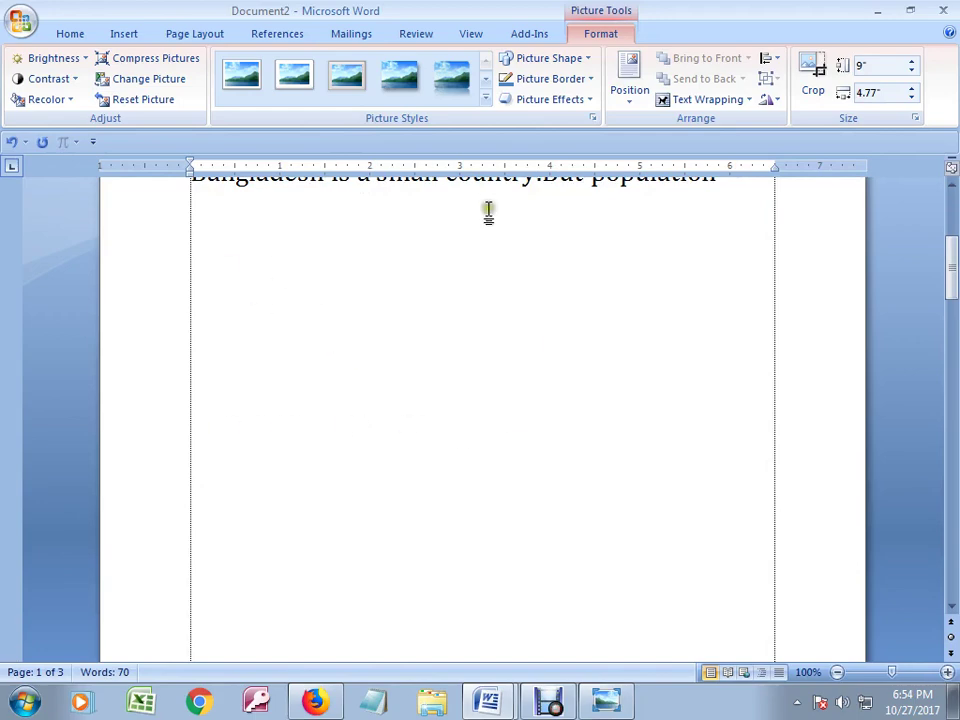
{"action": "scroll", "coordinate": [407, 354], "scroll_direction": "down", "scroll_amount": 1}
{"action": "scroll", "coordinate": [420, 362], "scroll_direction": "down", "scroll_amount": 4}
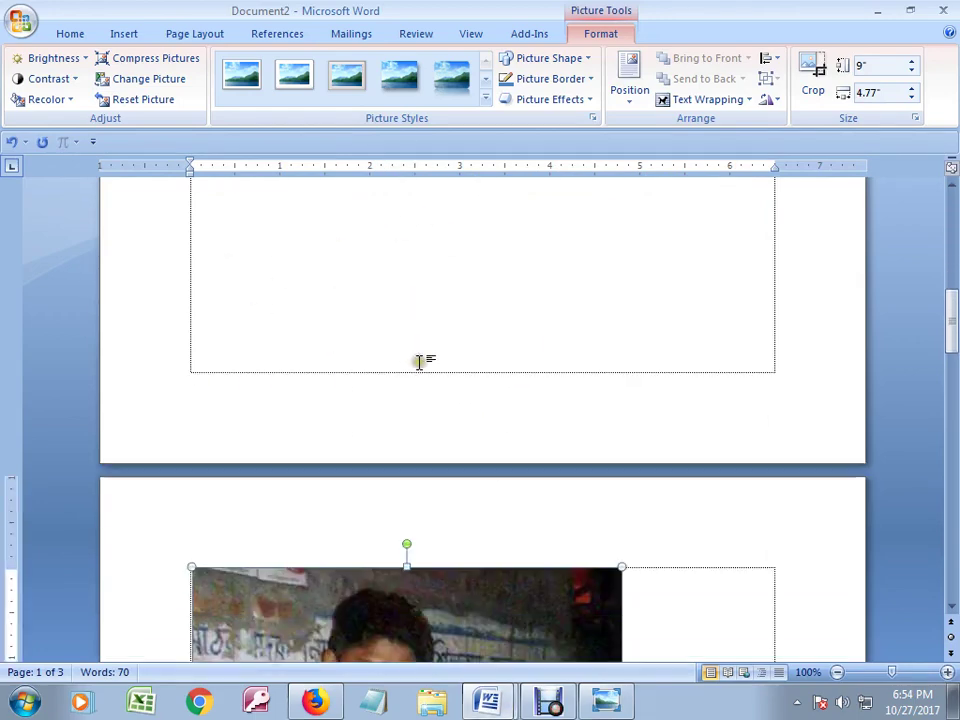
{"action": "scroll", "coordinate": [420, 362], "scroll_direction": "down", "scroll_amount": 3}
{"action": "scroll", "coordinate": [407, 364], "scroll_direction": "down", "scroll_amount": 3}
{"action": "scroll", "coordinate": [422, 491], "scroll_direction": "down", "scroll_amount": 3}
{"action": "scroll", "coordinate": [422, 491], "scroll_direction": "down", "scroll_amount": 5}
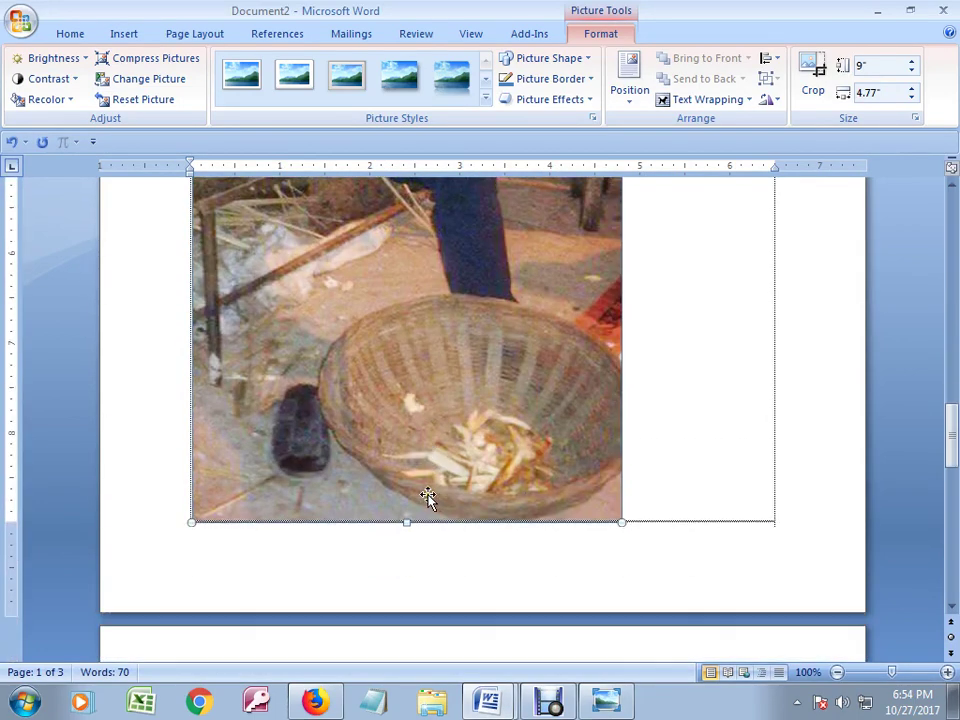
{"action": "scroll", "coordinate": [427, 497], "scroll_direction": "down", "scroll_amount": 4}
{"action": "scroll", "coordinate": [436, 495], "scroll_direction": "up", "scroll_amount": 4}
{"action": "scroll", "coordinate": [439, 503], "scroll_direction": "up", "scroll_amount": 5}
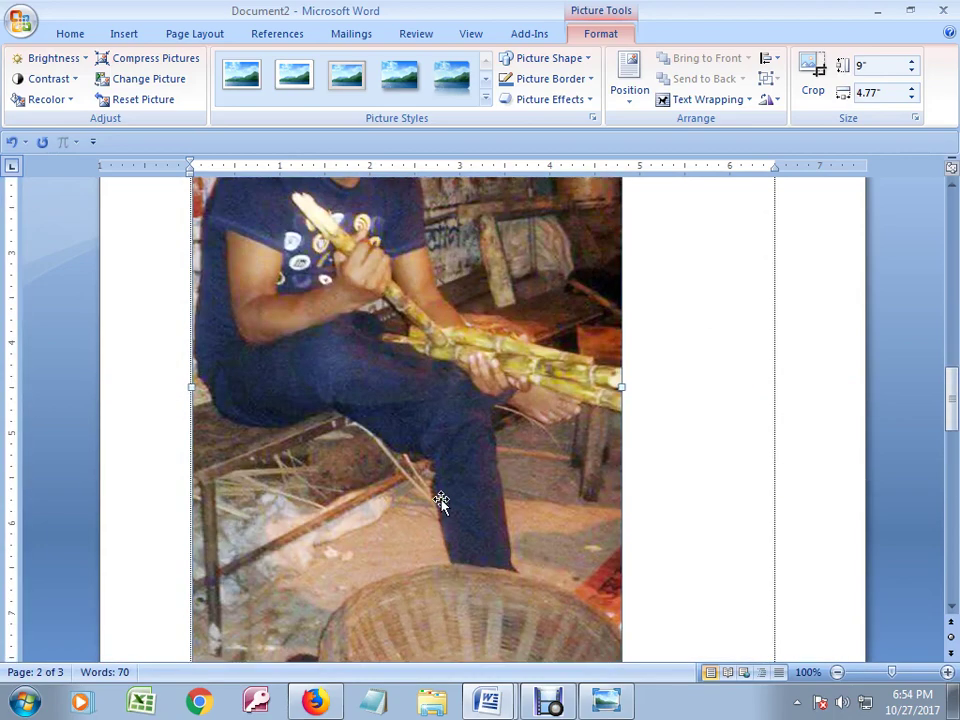
{"action": "scroll", "coordinate": [434, 500], "scroll_direction": "up", "scroll_amount": 3}
{"action": "scroll", "coordinate": [433, 500], "scroll_direction": "up", "scroll_amount": 4}
{"action": "scroll", "coordinate": [433, 500], "scroll_direction": "down", "scroll_amount": 1}
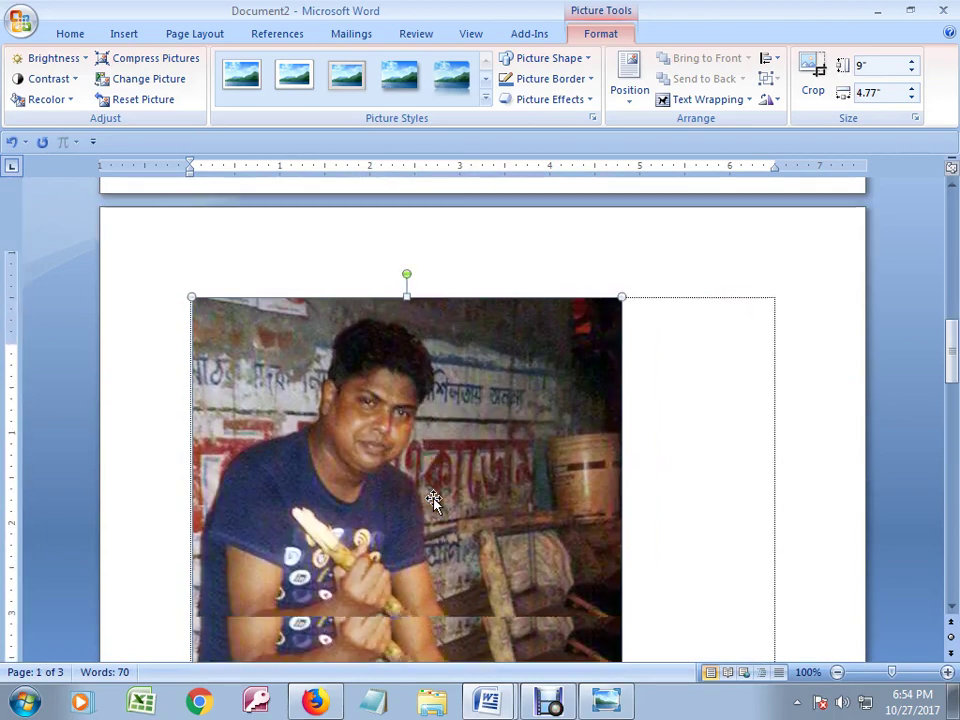
{"action": "scroll", "coordinate": [433, 500], "scroll_direction": "down", "scroll_amount": 6}
{"action": "scroll", "coordinate": [433, 500], "scroll_direction": "down", "scroll_amount": 6}
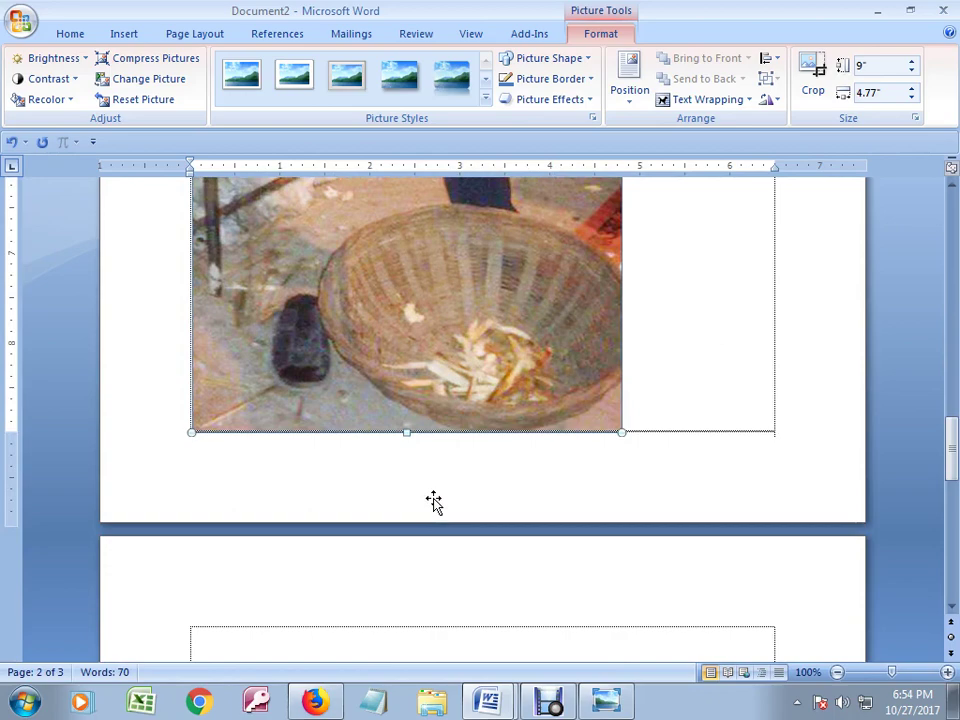
{"action": "scroll", "coordinate": [435, 500], "scroll_direction": "down", "scroll_amount": 3}
{"action": "scroll", "coordinate": [440, 499], "scroll_direction": "up", "scroll_amount": 4}
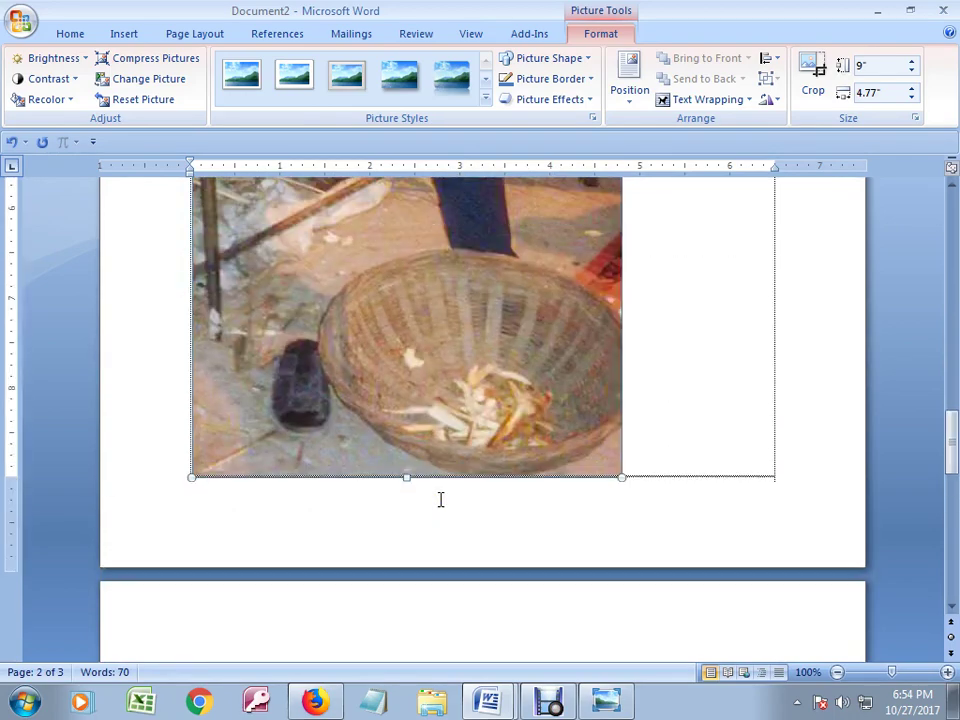
{"action": "scroll", "coordinate": [440, 499], "scroll_direction": "up", "scroll_amount": 5}
{"action": "scroll", "coordinate": [440, 499], "scroll_direction": "up", "scroll_amount": 4}
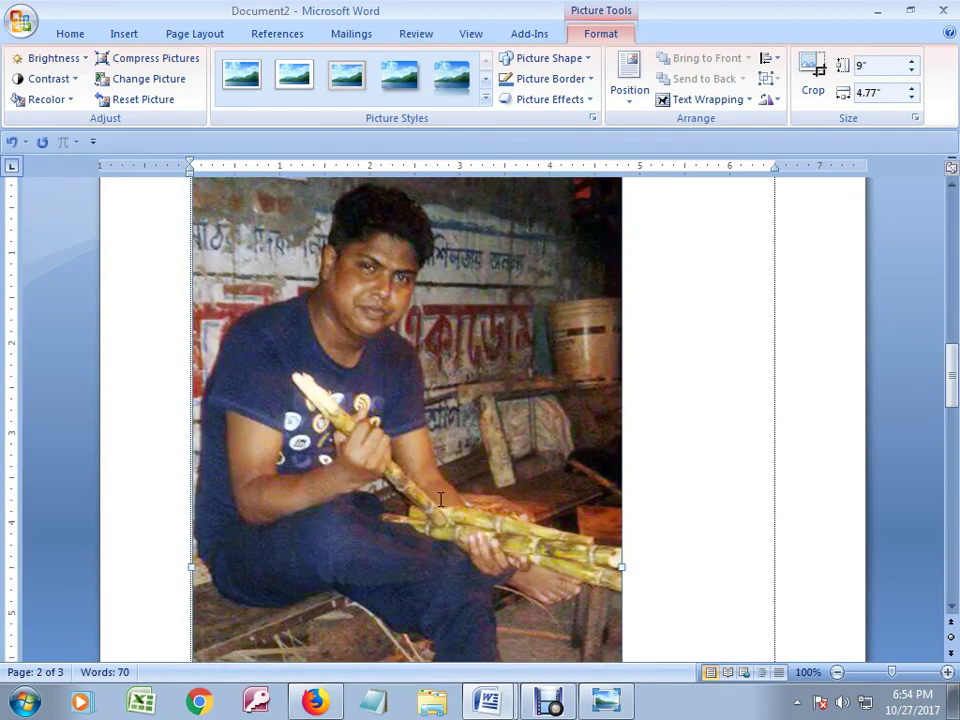
{"action": "scroll", "coordinate": [440, 499], "scroll_direction": "up", "scroll_amount": 2}
{"action": "scroll", "coordinate": [440, 499], "scroll_direction": "up", "scroll_amount": 1}
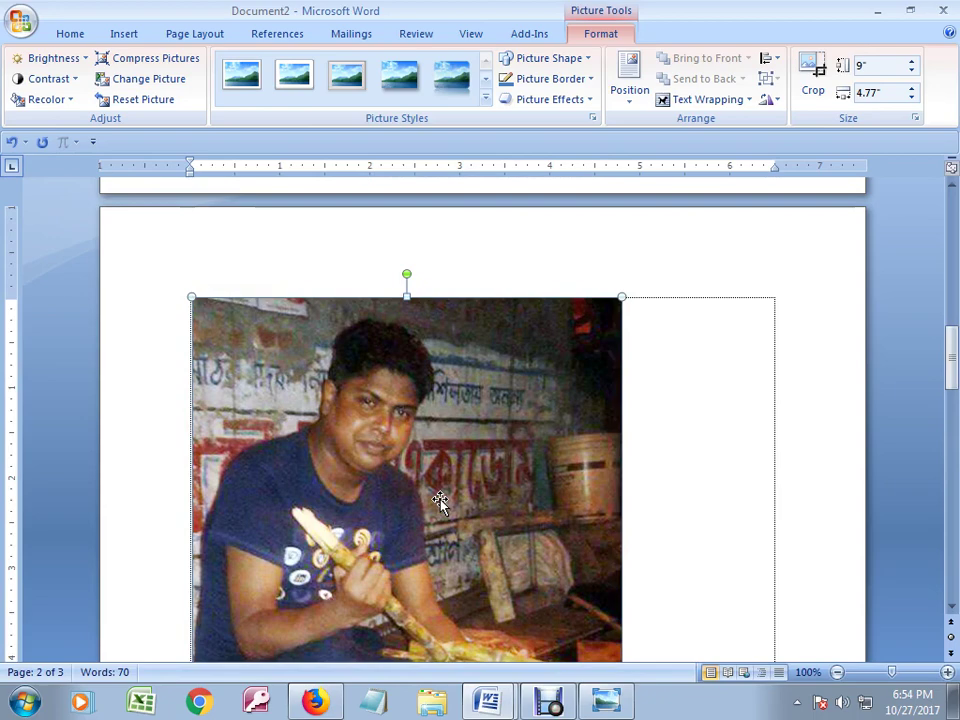
{"action": "scroll", "coordinate": [440, 499], "scroll_direction": "down", "scroll_amount": 1}
{"action": "scroll", "coordinate": [443, 503], "scroll_direction": "down", "scroll_amount": 4}
{"action": "scroll", "coordinate": [443, 503], "scroll_direction": "down", "scroll_amount": 3}
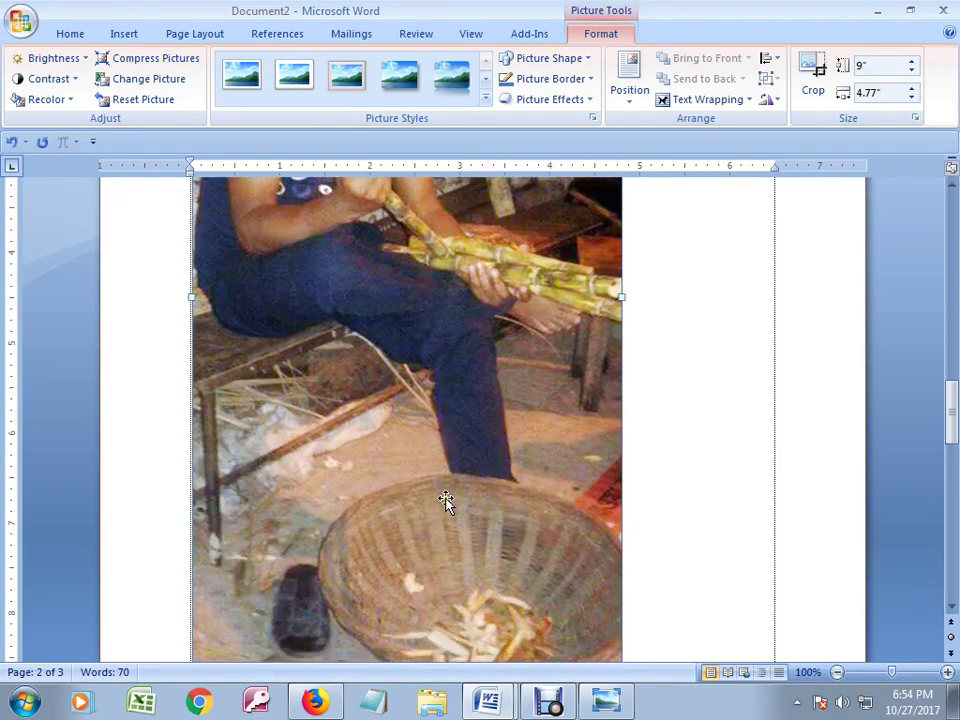
{"action": "scroll", "coordinate": [446, 501], "scroll_direction": "down", "scroll_amount": 3}
{"action": "scroll", "coordinate": [446, 501], "scroll_direction": "down", "scroll_amount": 4}
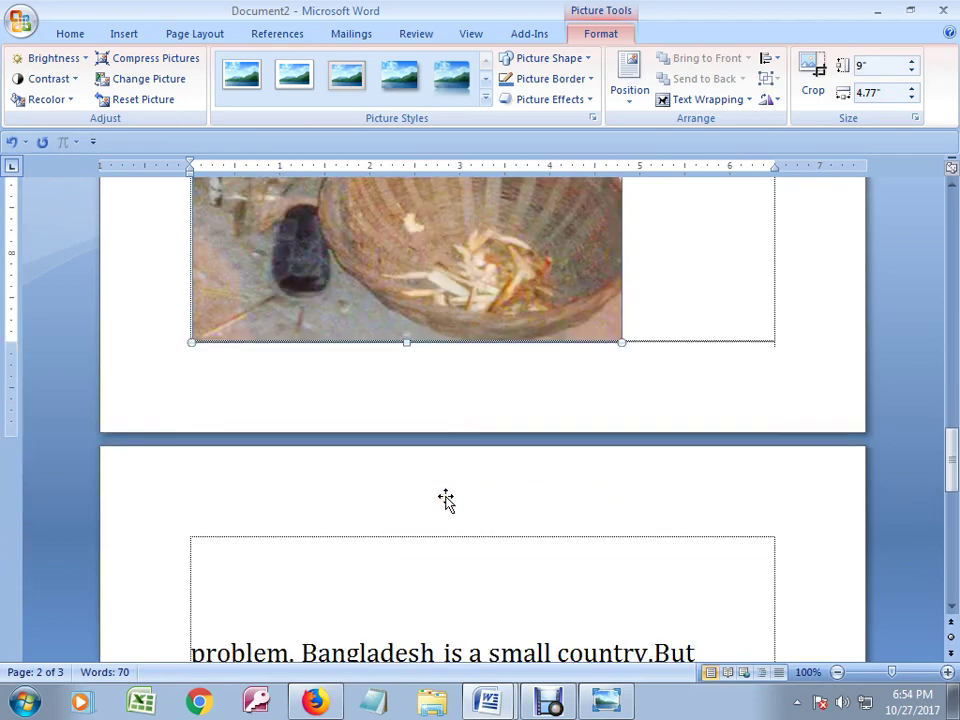
{"action": "scroll", "coordinate": [450, 495], "scroll_direction": "up", "scroll_amount": 4}
{"action": "scroll", "coordinate": [450, 495], "scroll_direction": "up", "scroll_amount": 1}
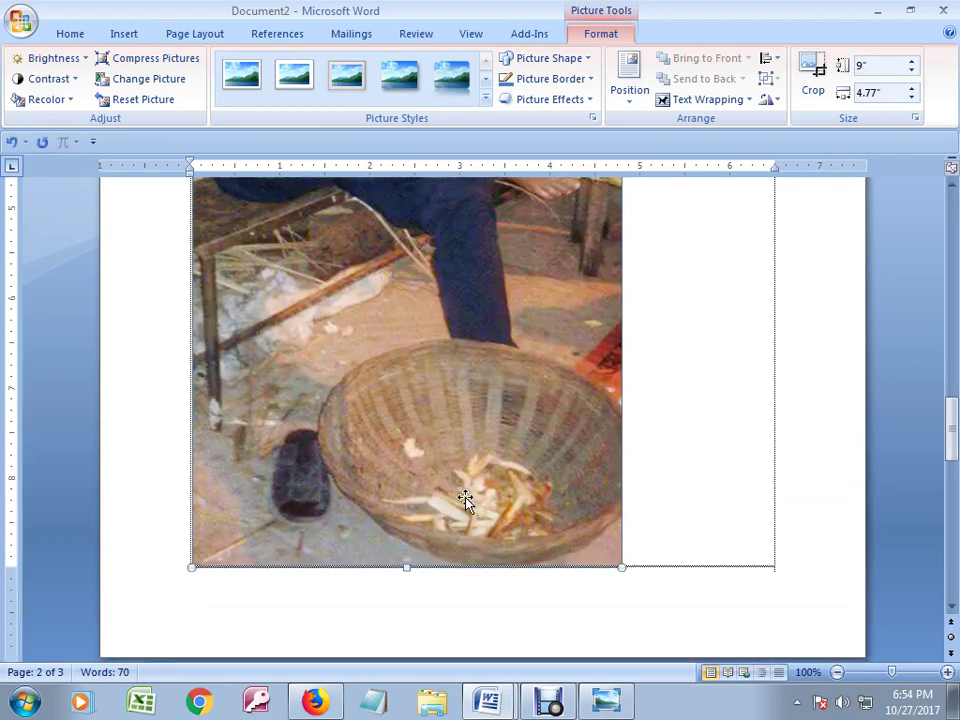
{"action": "scroll", "coordinate": [450, 495], "scroll_direction": "up", "scroll_amount": 3}
{"action": "scroll", "coordinate": [455, 497], "scroll_direction": "up", "scroll_amount": 4}
{"action": "scroll", "coordinate": [465, 500], "scroll_direction": "up", "scroll_amount": 3}
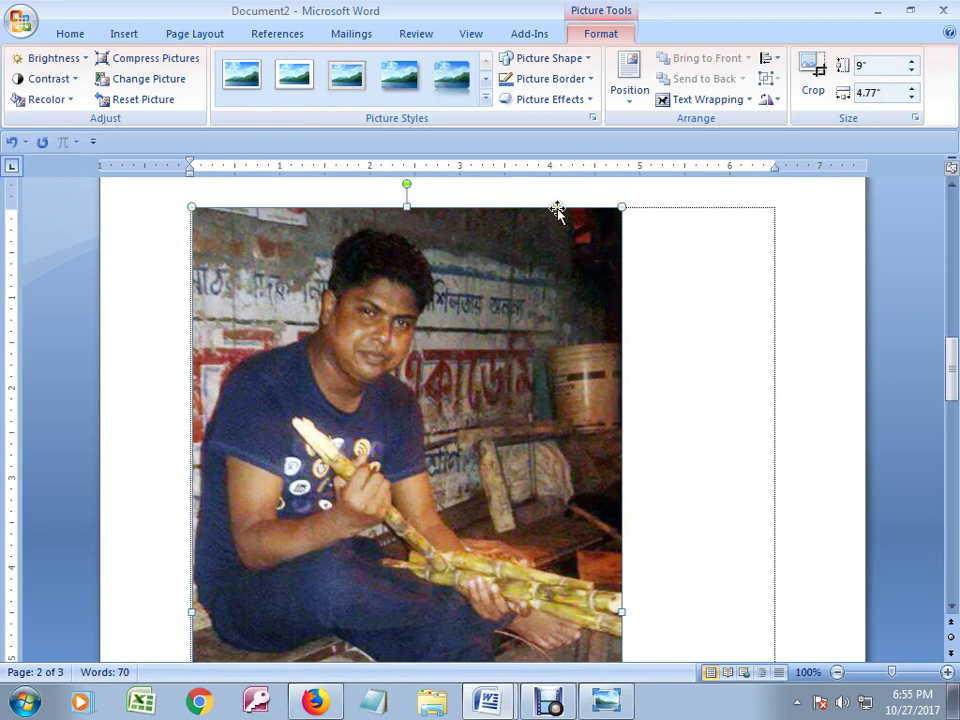
{"action": "scroll", "coordinate": [627, 381], "scroll_direction": "down", "scroll_amount": 5}
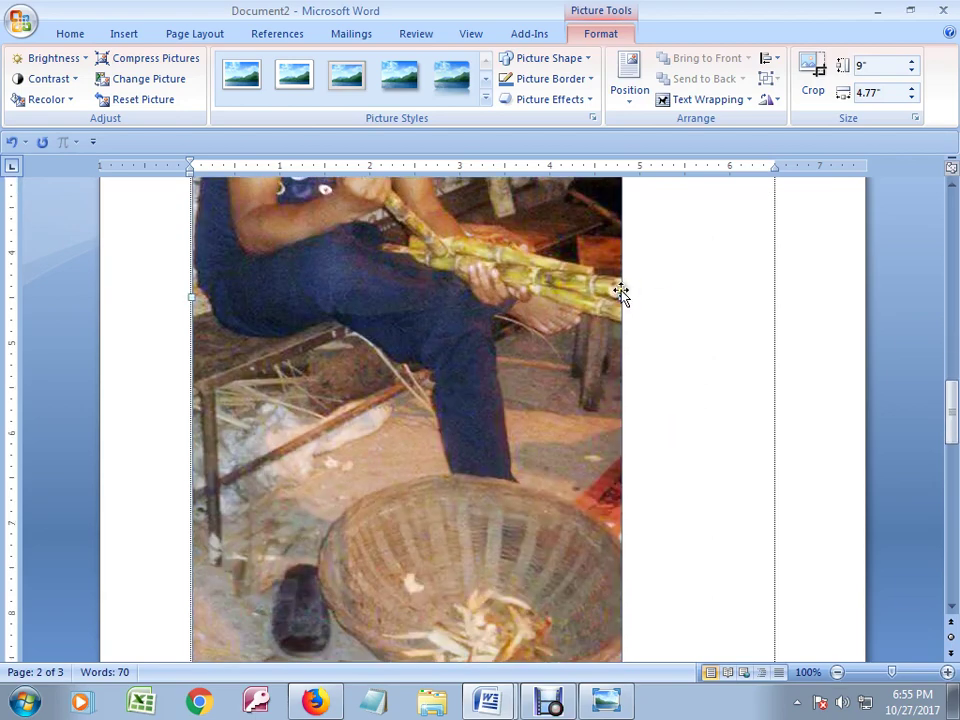
{"action": "scroll", "coordinate": [640, 420], "scroll_direction": "down", "scroll_amount": 3}
- Try resizing the photo by its corner, then undo the change
{"action": "left_click_drag", "start_coordinate": [620, 525], "coordinate": [470, 391]}
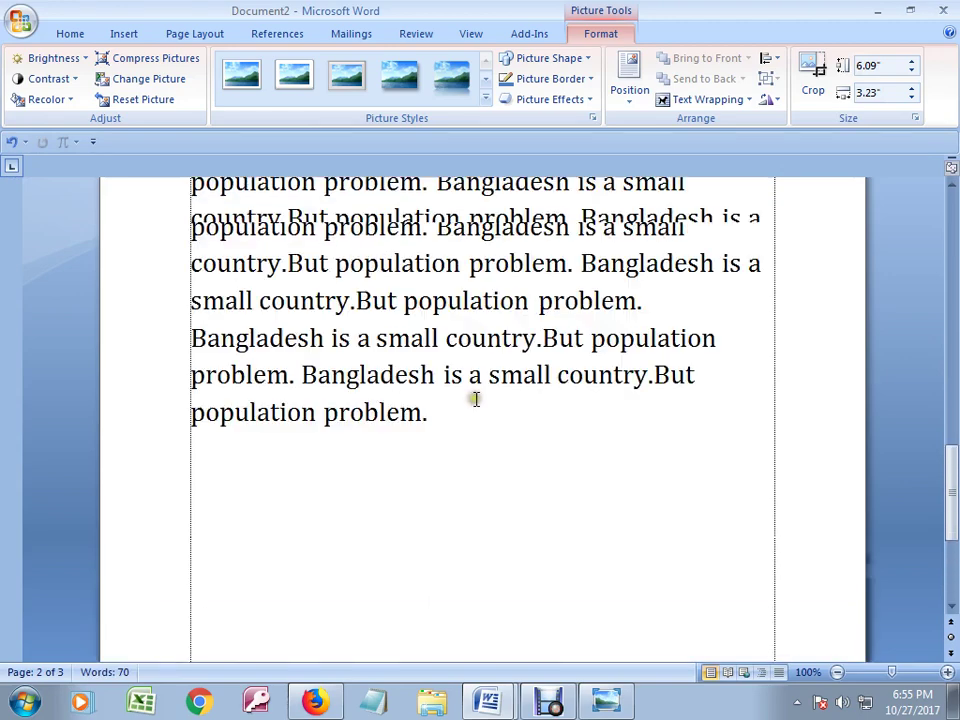
{"action": "scroll", "coordinate": [476, 396], "scroll_direction": "up", "scroll_amount": 6}
{"action": "scroll", "coordinate": [479, 399], "scroll_direction": "up", "scroll_amount": 3}
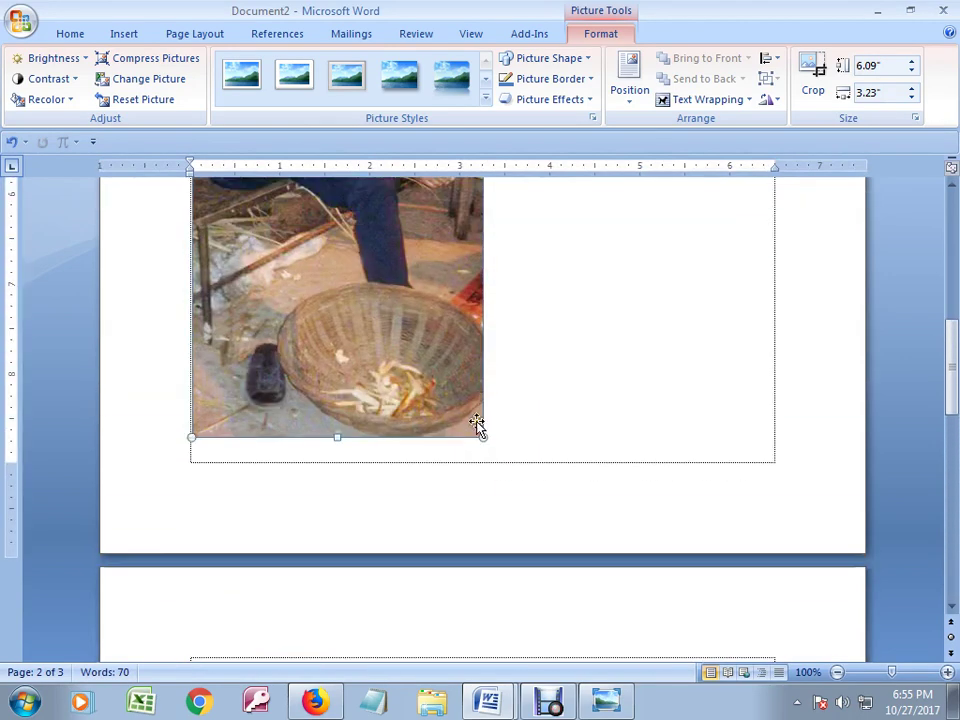
{"action": "scroll", "coordinate": [490, 458], "scroll_direction": "up", "scroll_amount": 3}
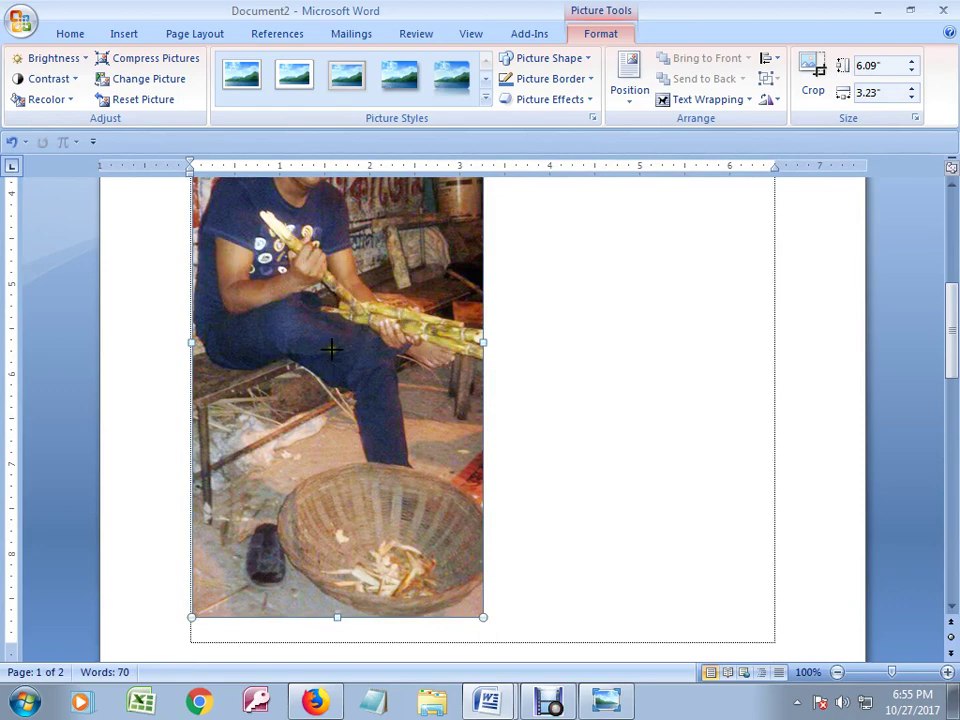
{"action": "key", "text": "ctrl+z"}
{"action": "scroll", "coordinate": [360, 387], "scroll_direction": "up", "scroll_amount": 5}
{"action": "scroll", "coordinate": [364, 432], "scroll_direction": "up", "scroll_amount": 1}
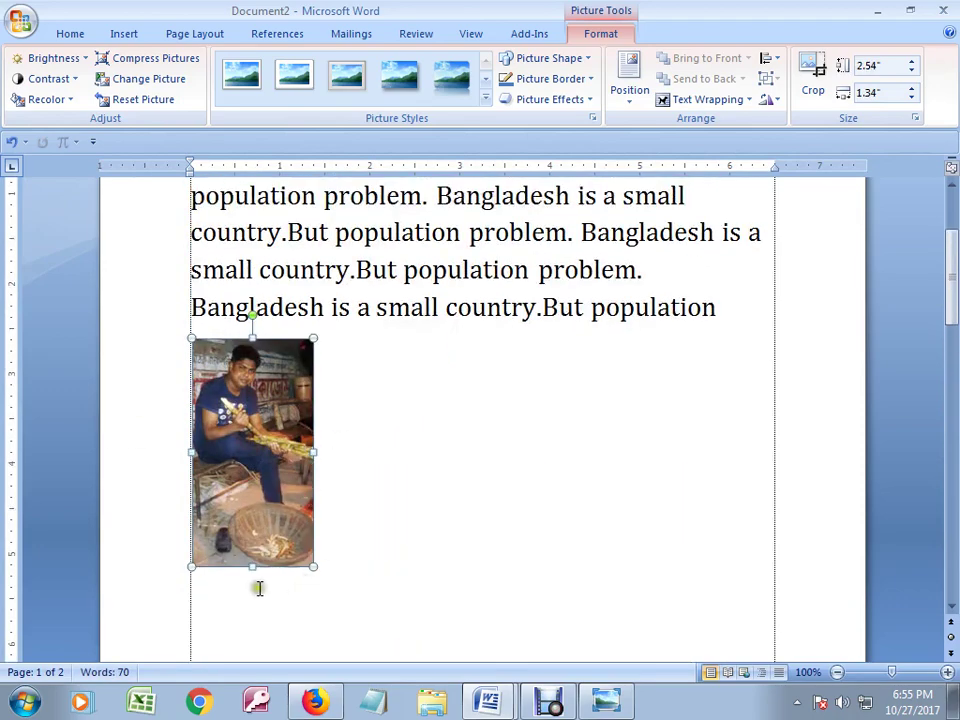
- Resize the photo to 1.99 inches wide and 2.04 inches tall
{"action": "left_click_drag", "start_coordinate": [251, 566], "coordinate": [252, 465]}
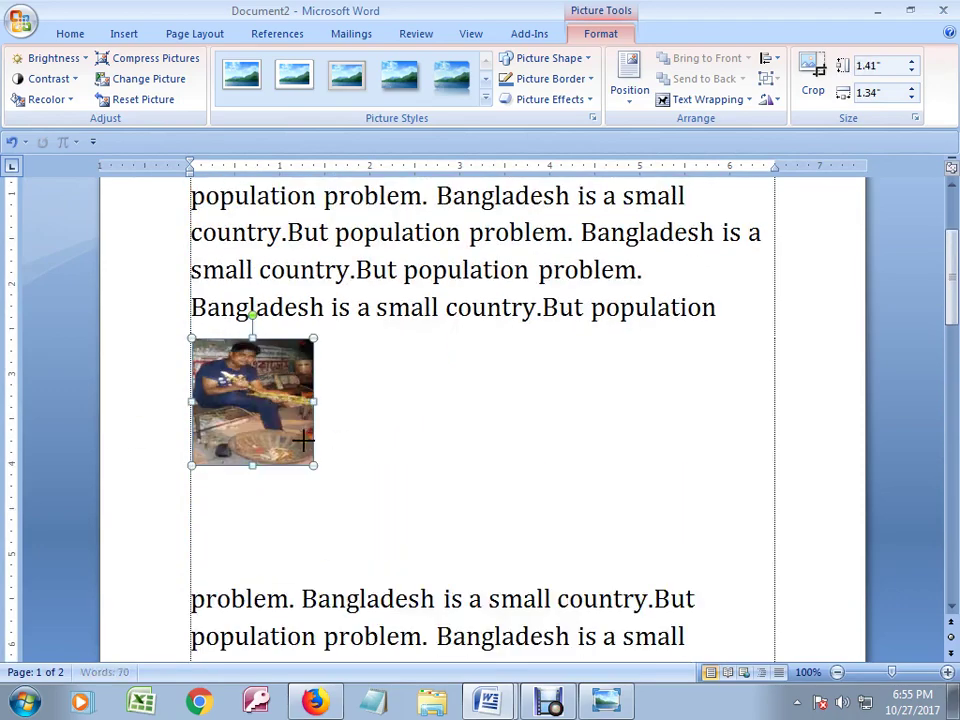
{"action": "scroll", "coordinate": [408, 461], "scroll_direction": "up", "scroll_amount": 1}
{"action": "scroll", "coordinate": [390, 500], "scroll_direction": "up", "scroll_amount": 1}
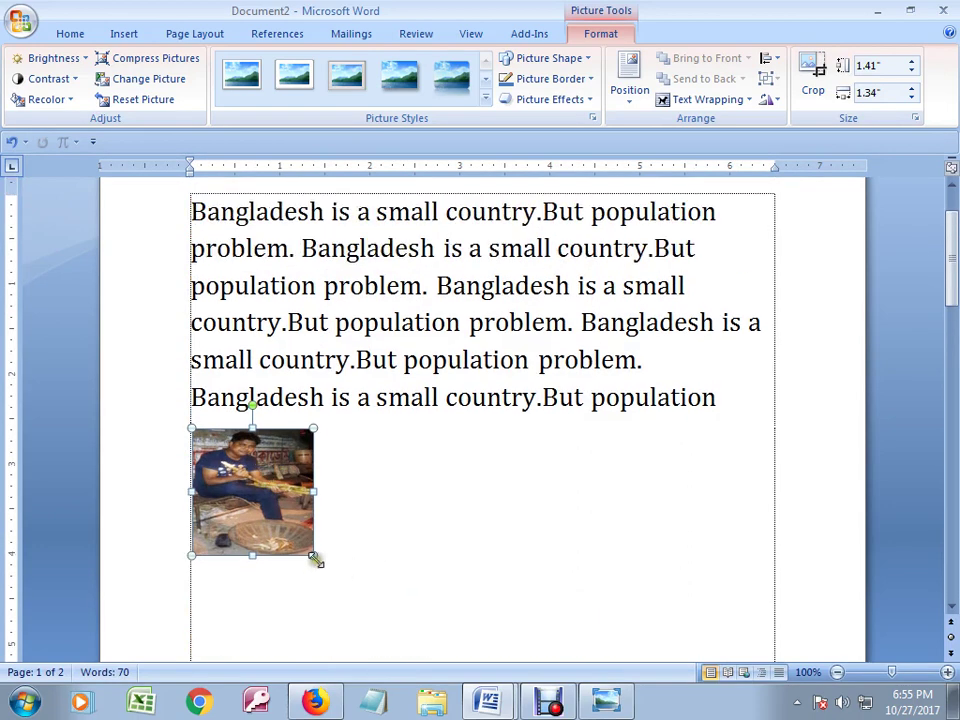
{"action": "left_click_drag", "start_coordinate": [310, 496], "coordinate": [371, 497]}
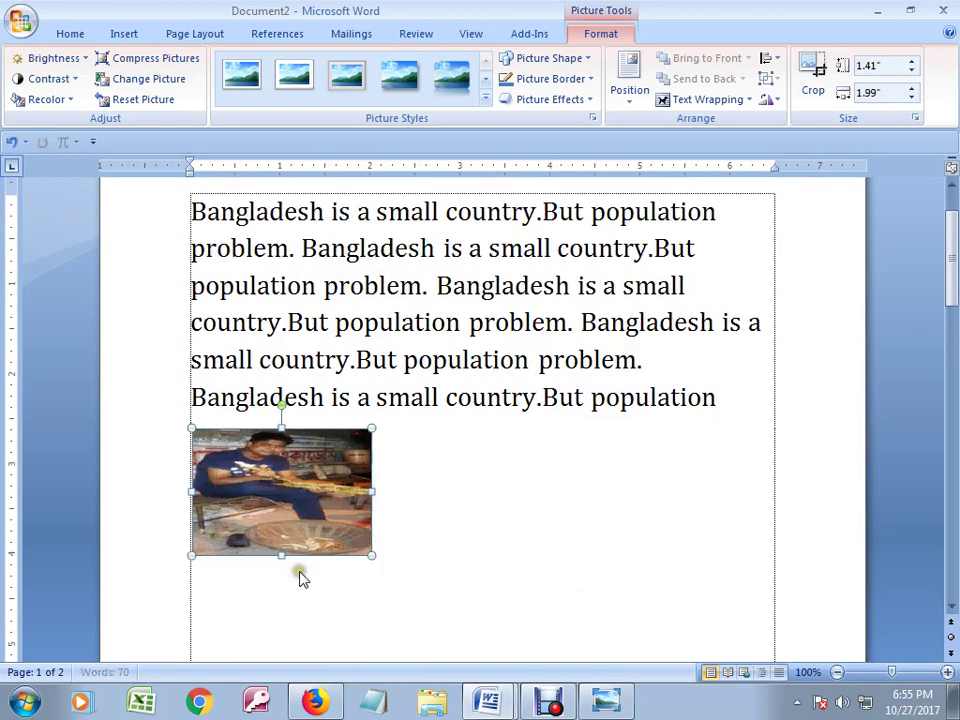
{"action": "left_click_drag", "start_coordinate": [282, 558], "coordinate": [279, 611]}
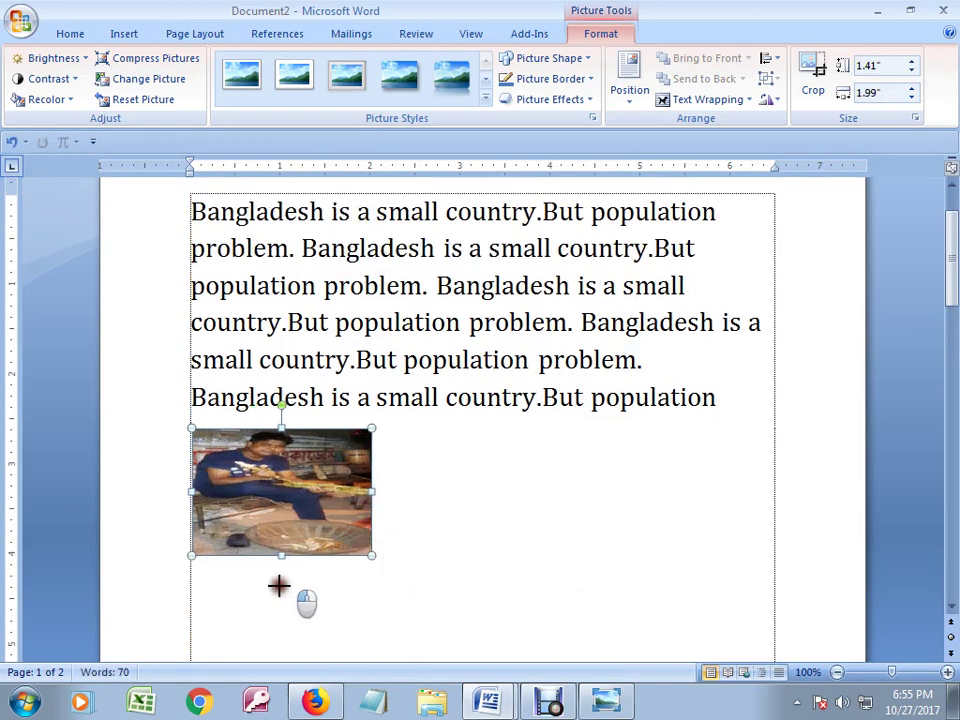
{"action": "left_click", "coordinate": [418, 537]}
{"action": "scroll", "coordinate": [310, 530], "scroll_direction": "down", "scroll_amount": 4}
{"action": "scroll", "coordinate": [308, 518], "scroll_direction": "up", "scroll_amount": 3}
{"action": "left_click", "coordinate": [313, 520]}
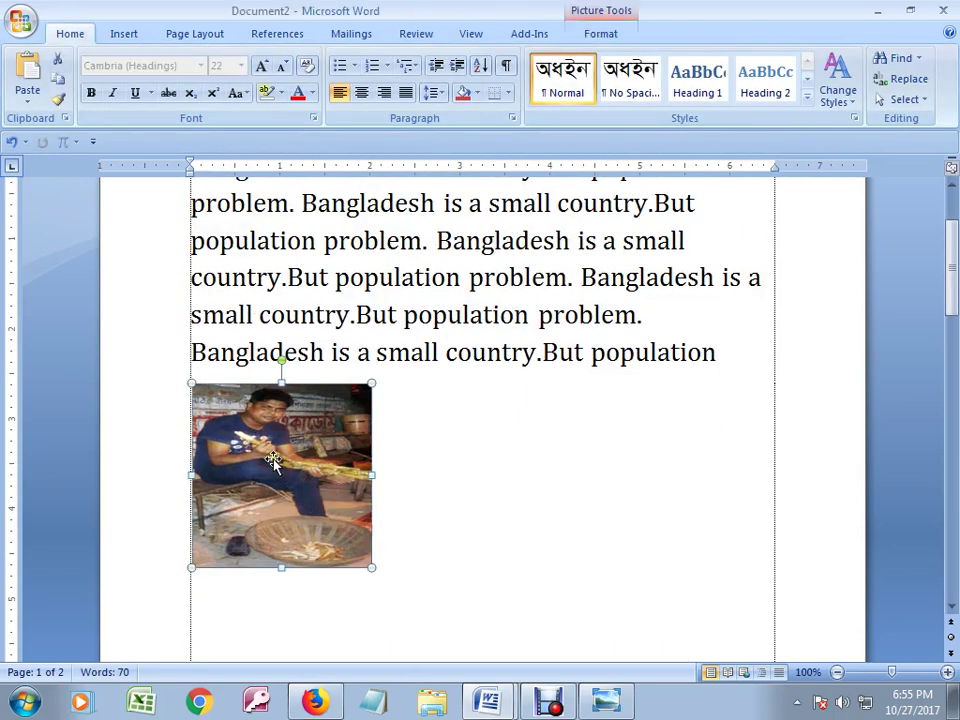
- Delete the empty line below the photo, just before the word 'problem'
{"action": "left_click_drag", "start_coordinate": [372, 466], "coordinate": [505, 467]}
{"action": "scroll", "coordinate": [393, 468], "scroll_direction": "down", "scroll_amount": 3}
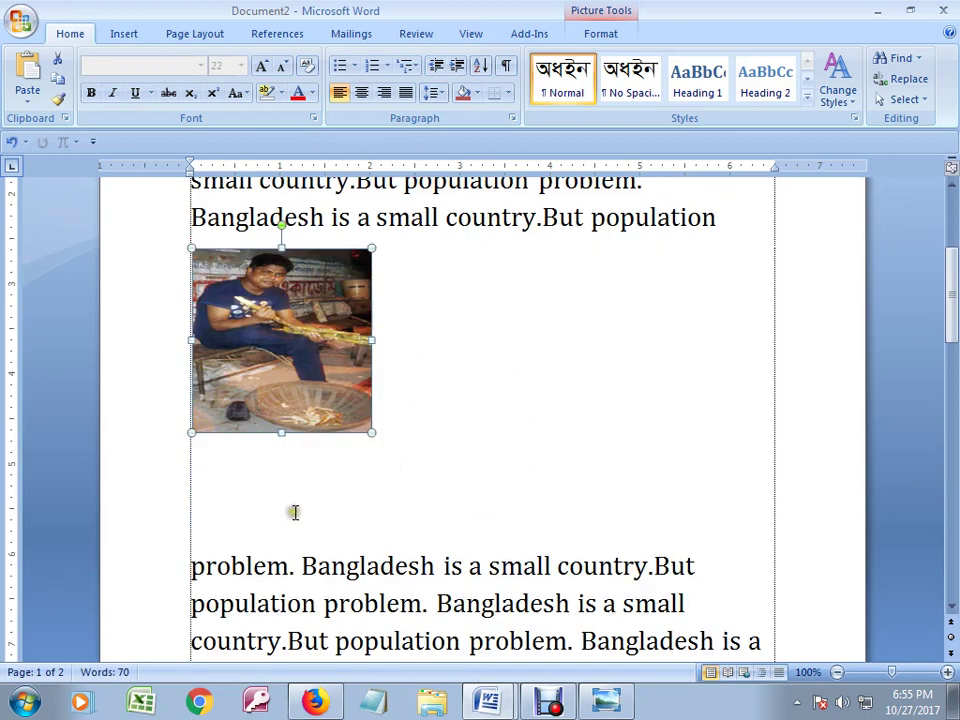
{"action": "left_click", "coordinate": [191, 565]}
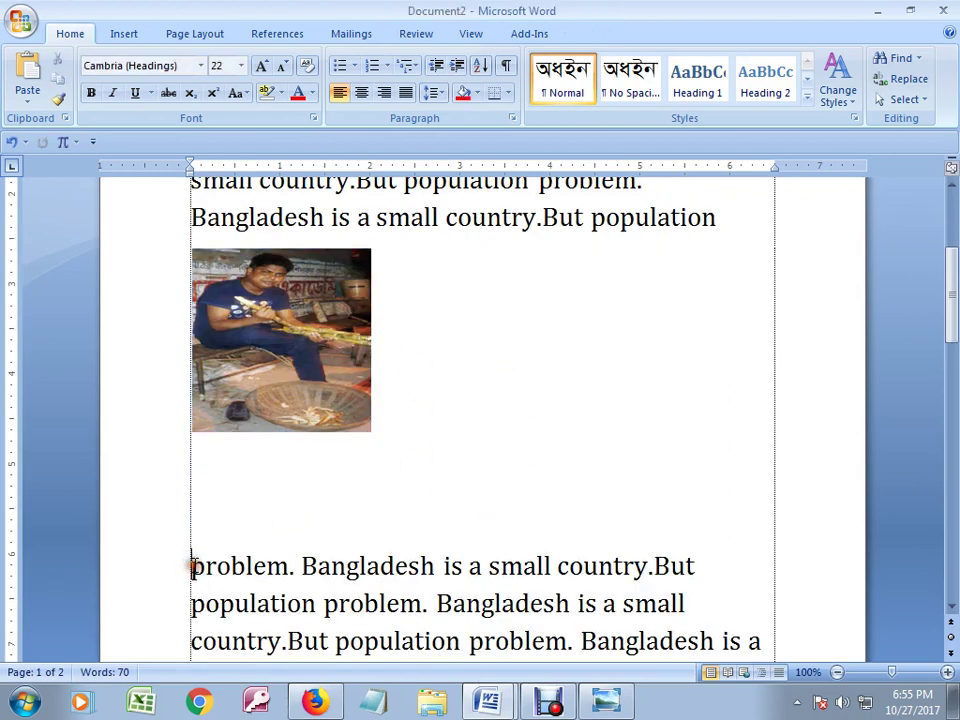
{"action": "key", "text": "BackSpace"}
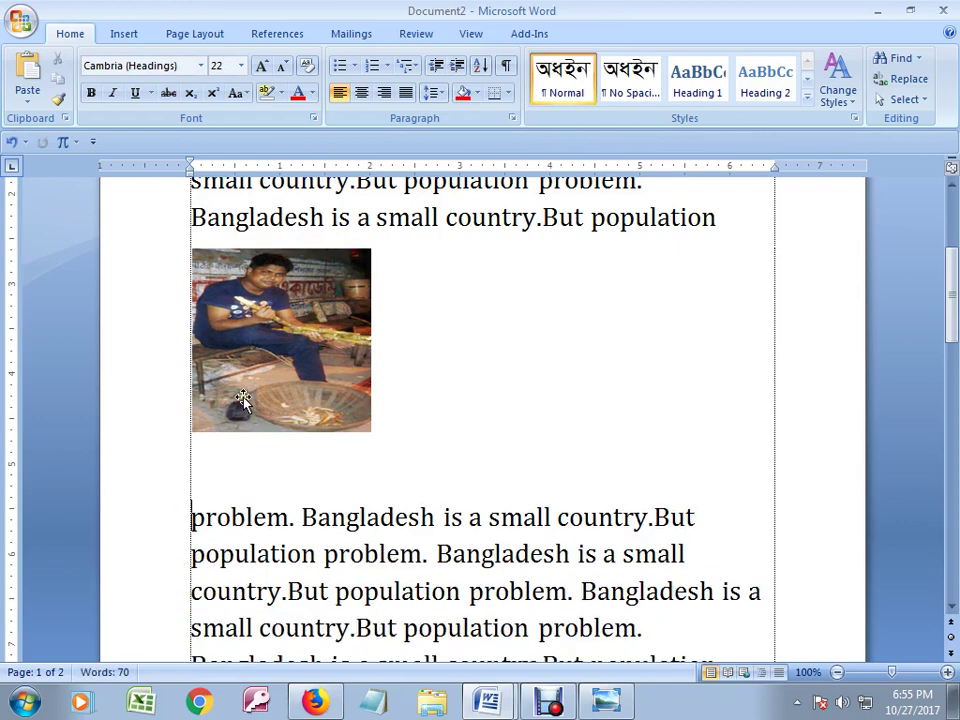
- Narrow the sugarcane photo to 1.87 inches wide and bring up its Picture Tools Format commands
{"action": "left_click", "coordinate": [243, 399]}
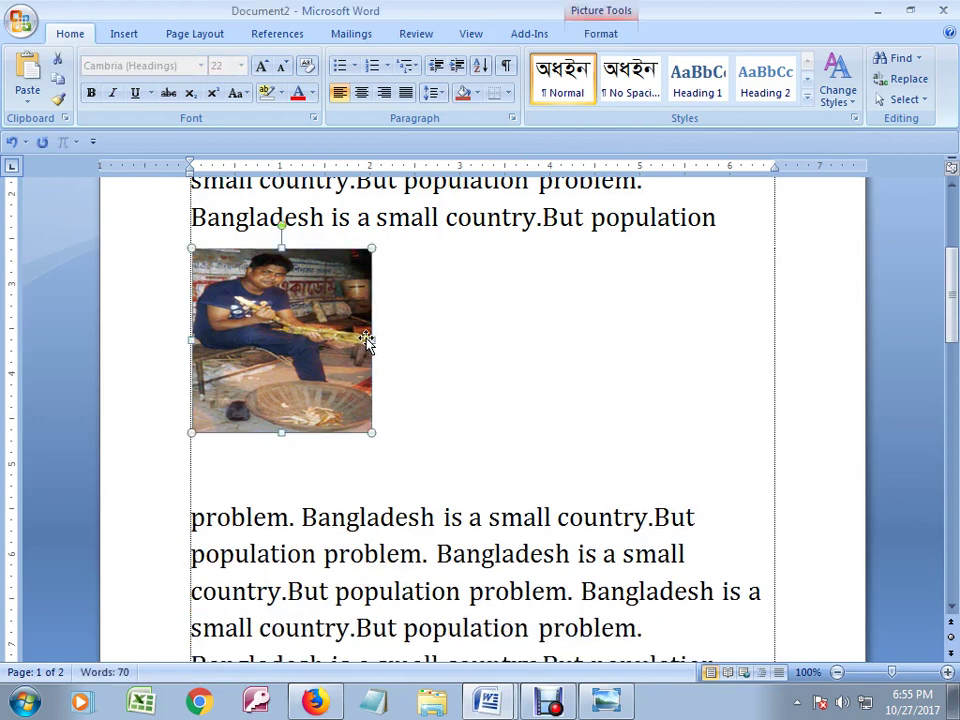
{"action": "left_click", "coordinate": [359, 347]}
{"action": "key", "text": "Right"}
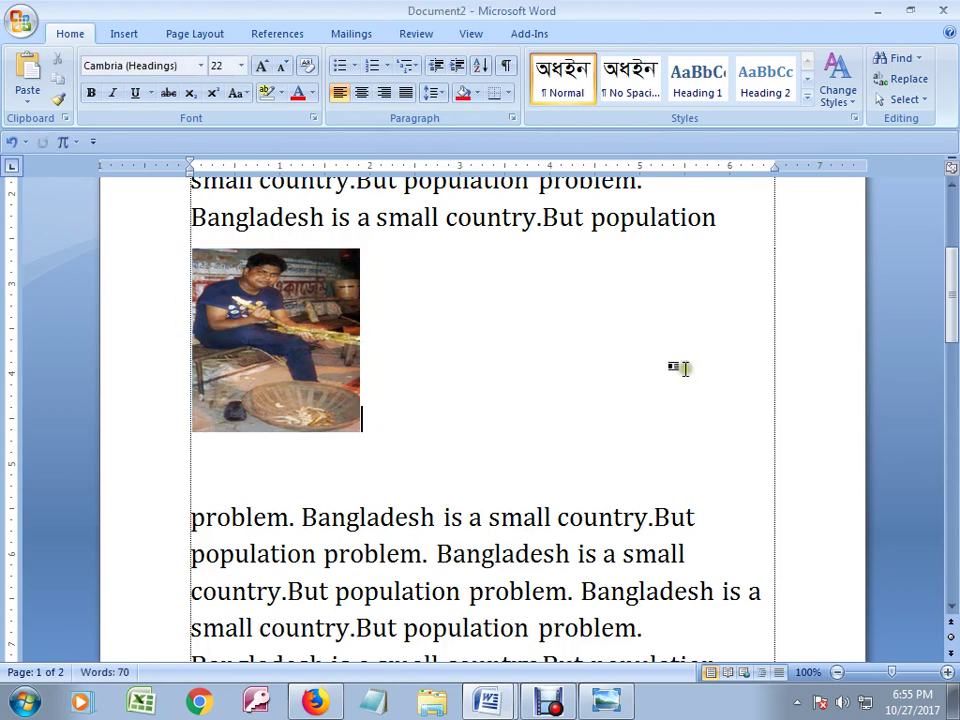
{"action": "scroll", "coordinate": [375, 431], "scroll_direction": "up", "scroll_amount": 1}
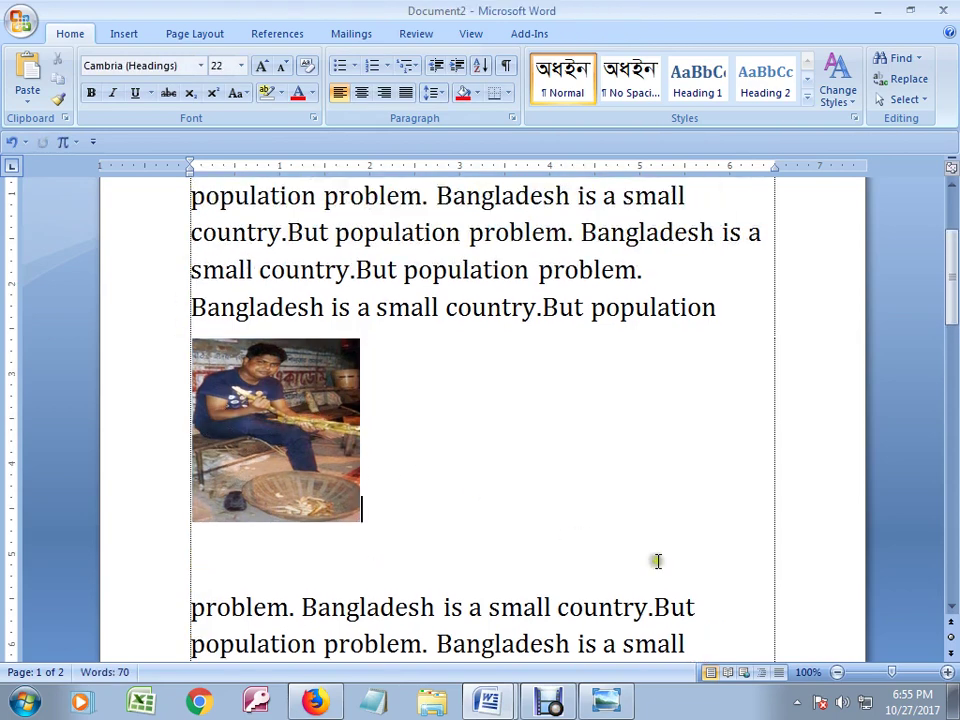
{"action": "left_click", "coordinate": [285, 434]}
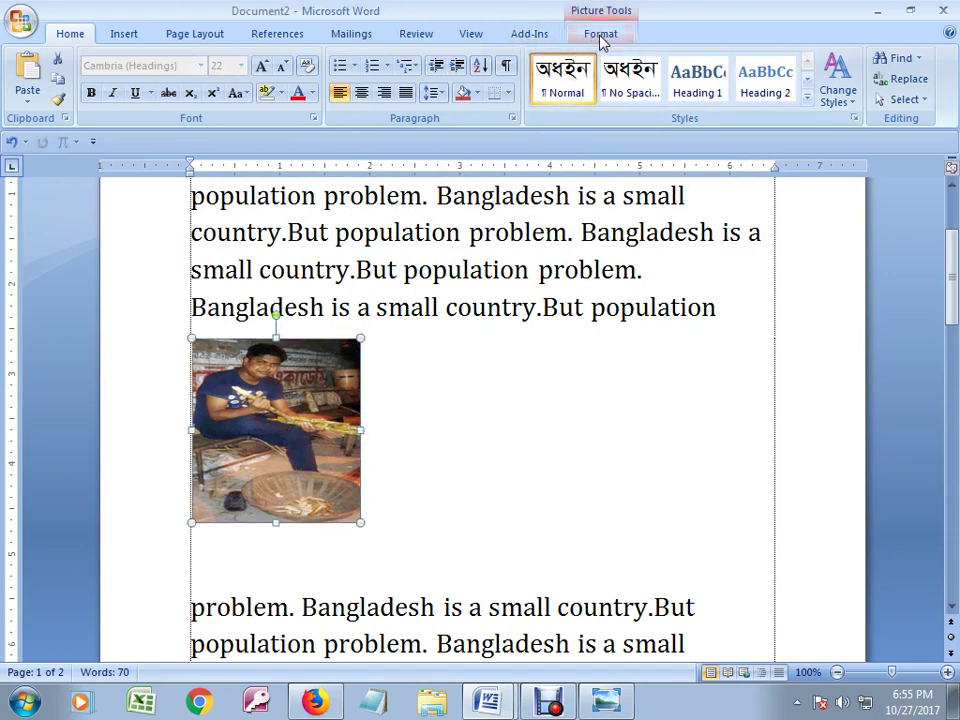
{"action": "left_click", "coordinate": [518, 466]}
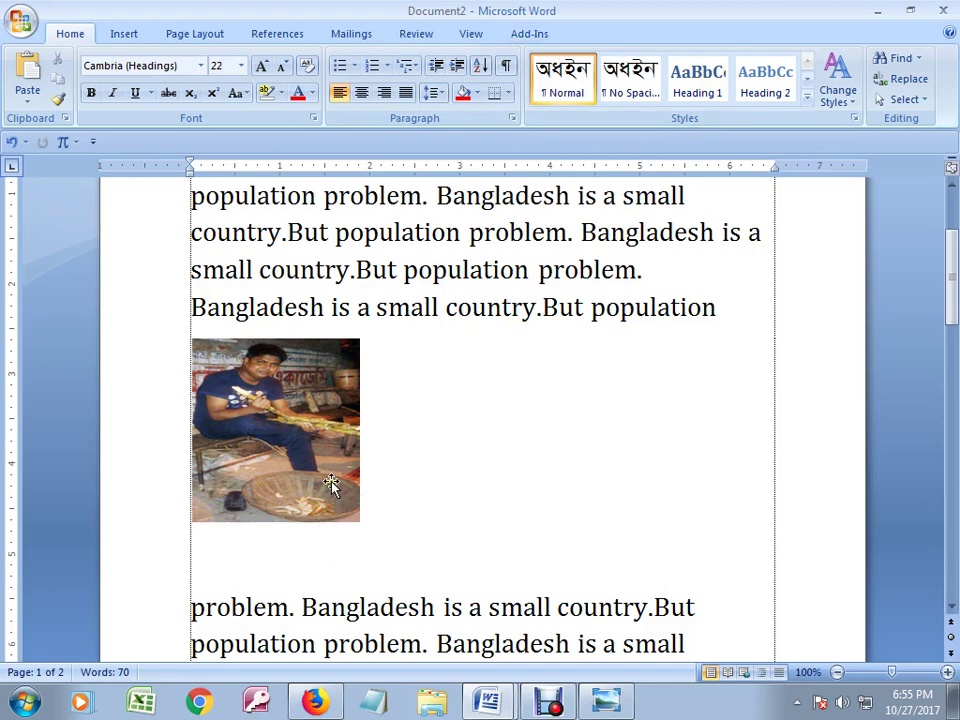
{"action": "left_click", "coordinate": [285, 422]}
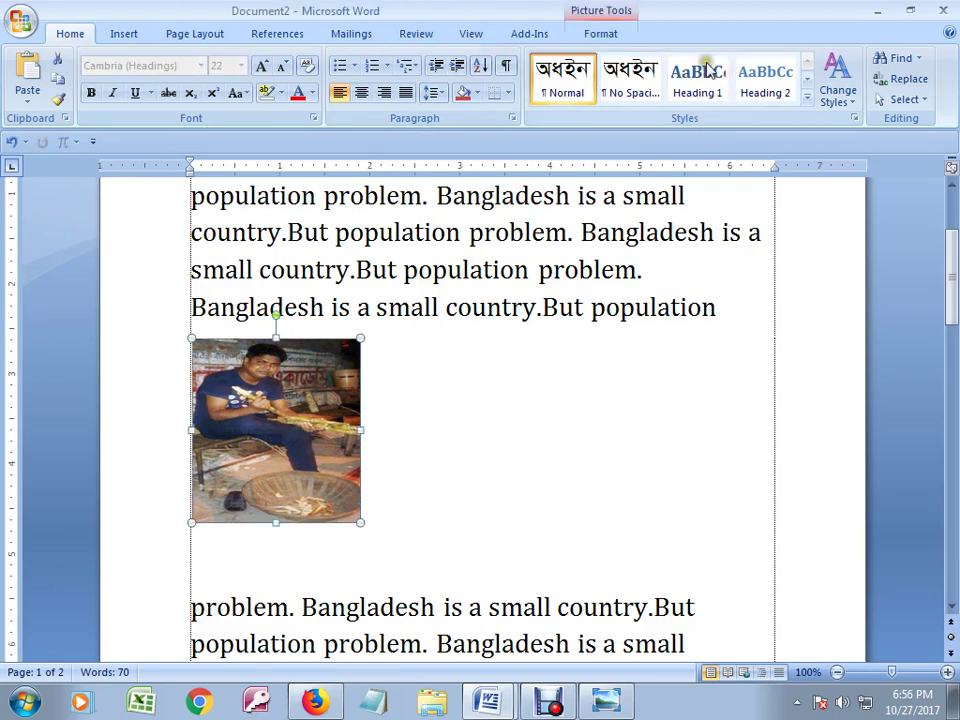
{"action": "left_click", "coordinate": [601, 33]}
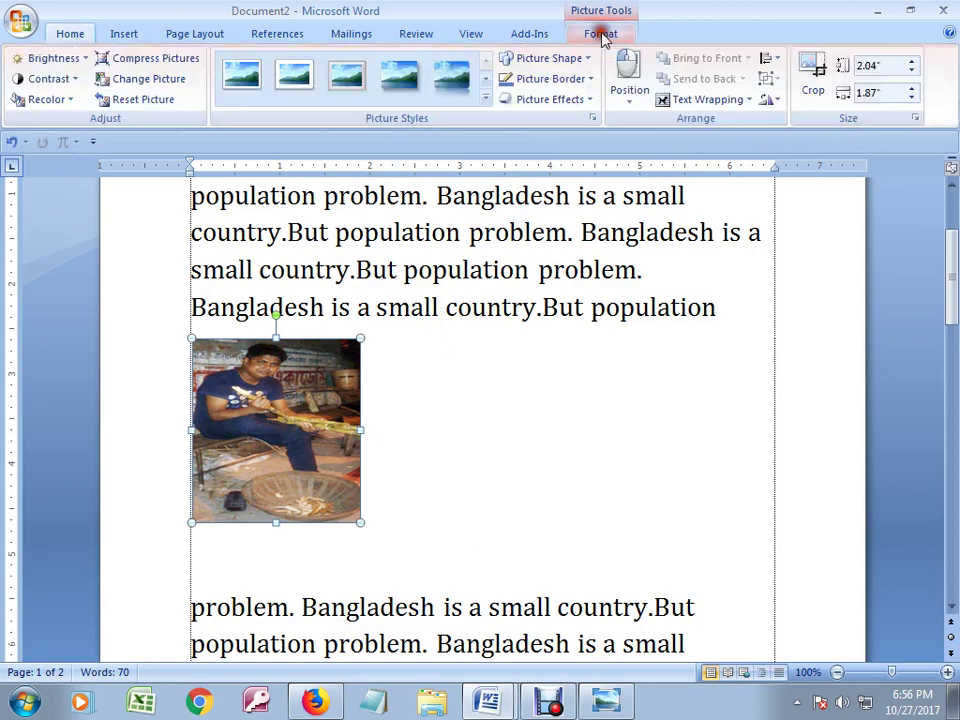
- Set the photo's text wrapping to Behind Text
{"action": "left_click", "coordinate": [697, 104]}
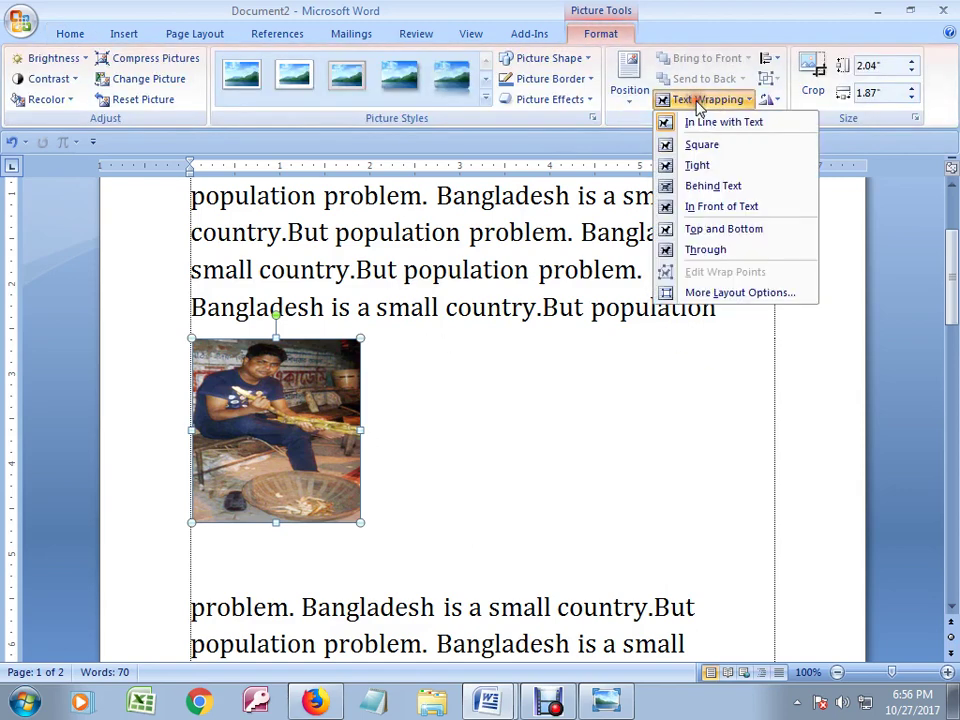
{"action": "left_click", "coordinate": [708, 190]}
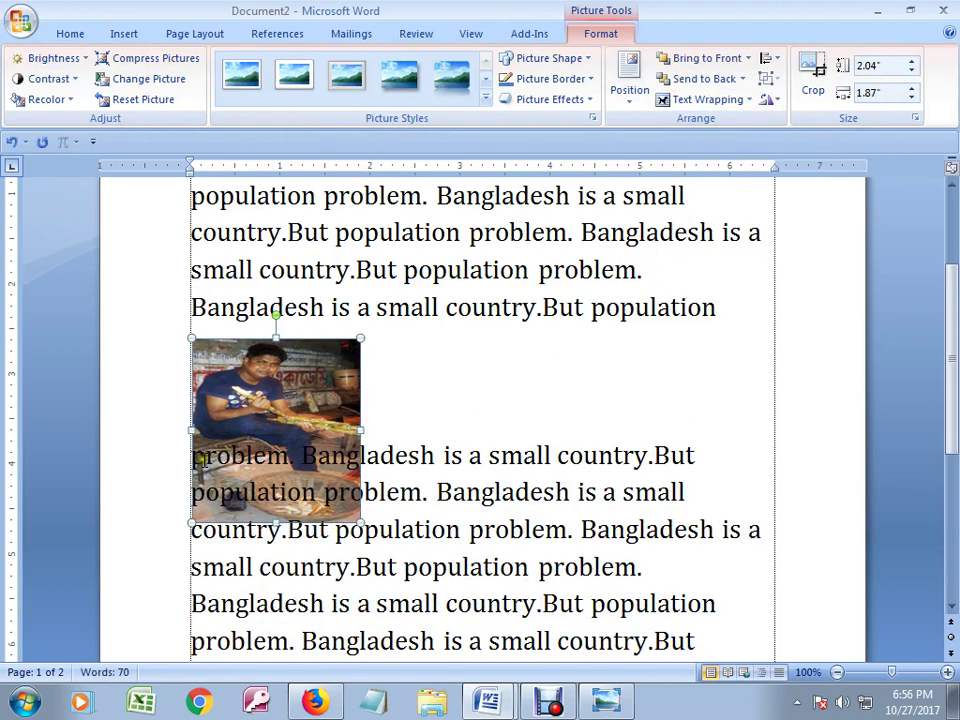
{"action": "key", "text": "Escape"}
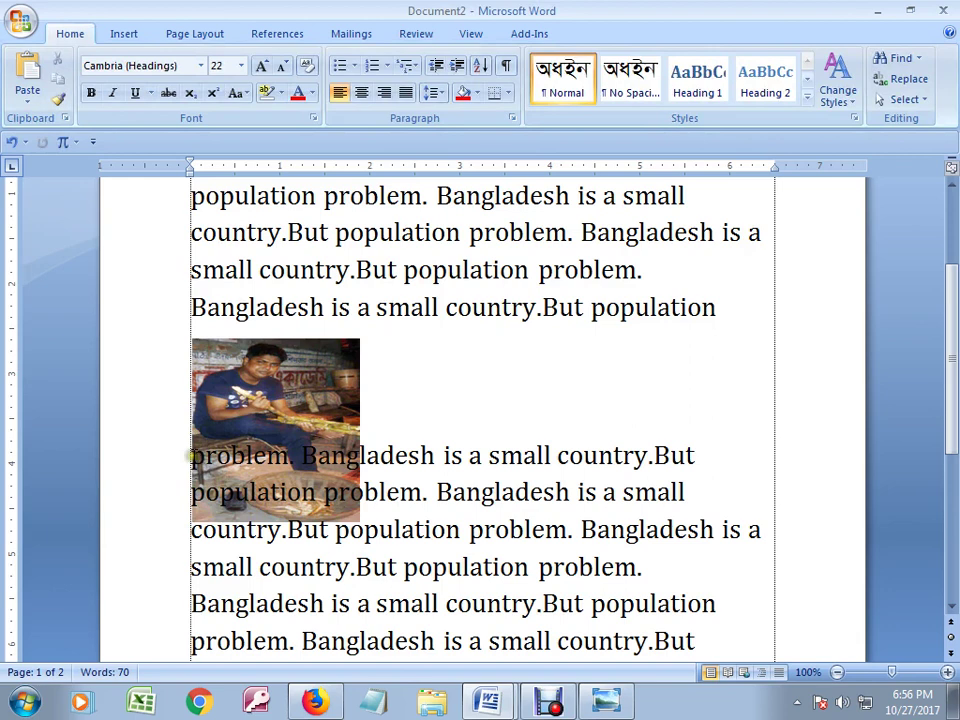
{"action": "key", "text": "ctrl+z"}
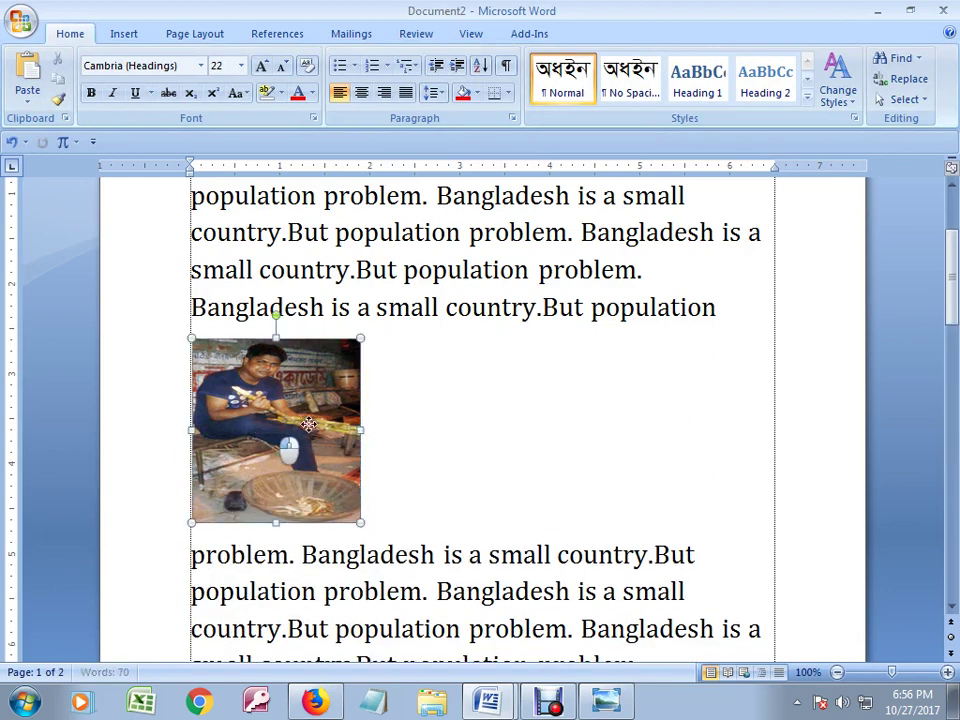
- Drag the photo around the page, over the top-right text and into the top-right margin
{"action": "mouse_move", "coordinate": [263, 430]}
{"action": "left_mouse_down"}
{"action": "mouse_move", "coordinate": [459, 425]}
{"action": "mouse_move", "coordinate": [441, 431]}
{"action": "left_mouse_up"}
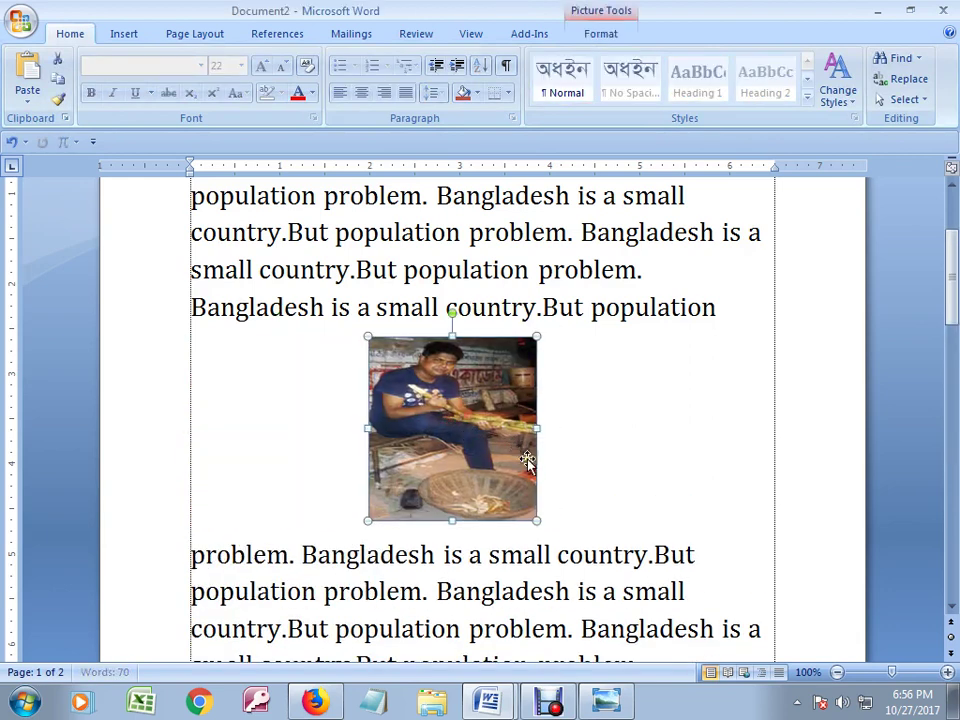
{"action": "left_click", "coordinate": [593, 438]}
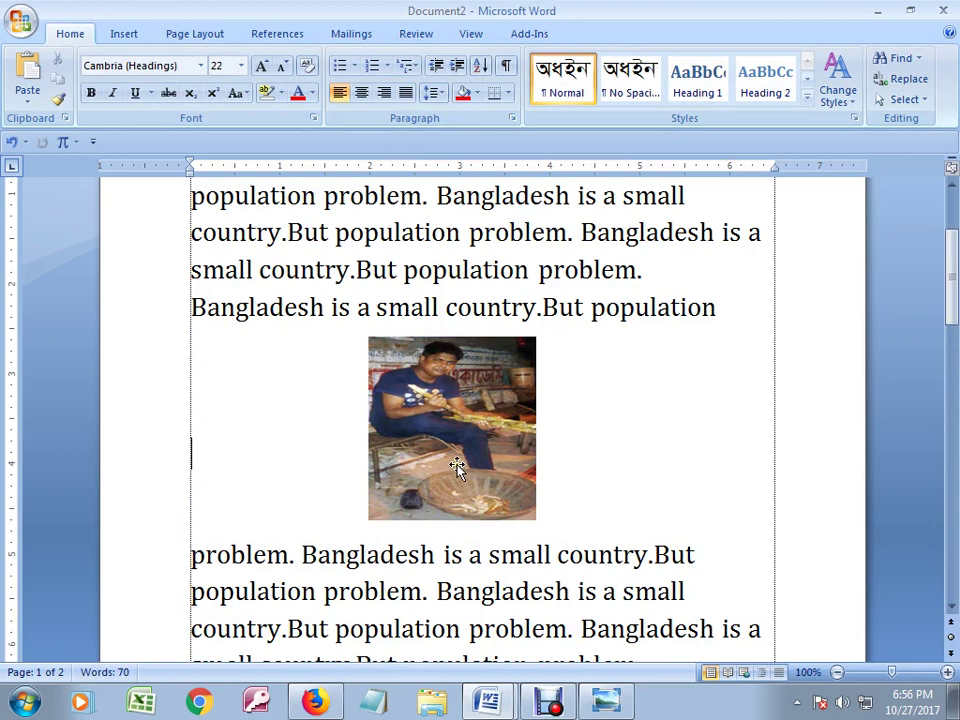
{"action": "left_click", "coordinate": [465, 422]}
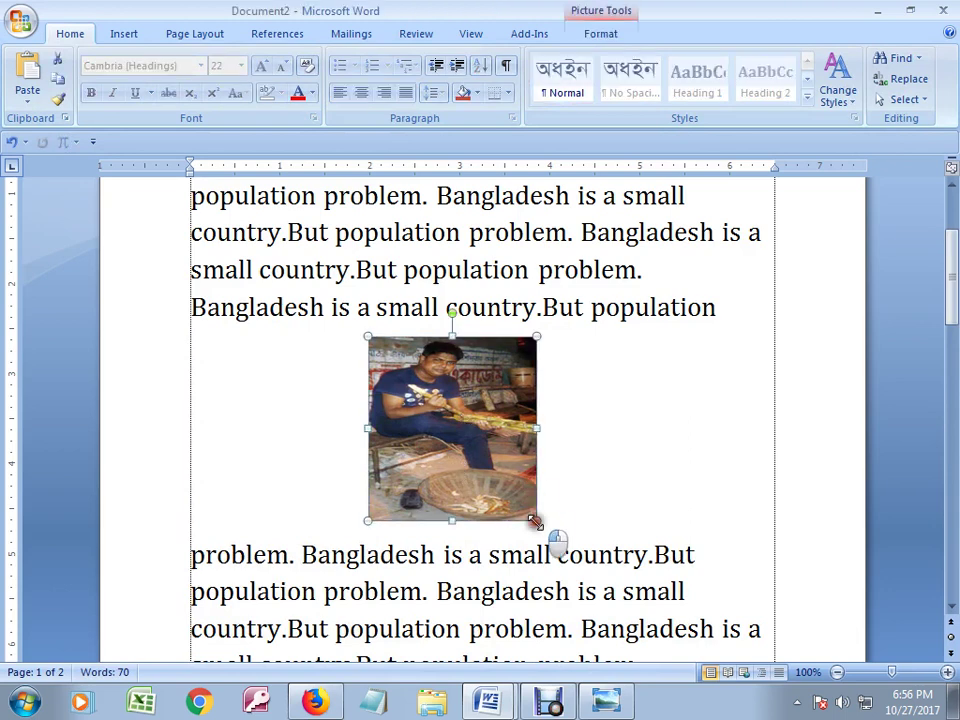
{"action": "left_click_drag", "start_coordinate": [531, 485], "coordinate": [524, 479]}
{"action": "scroll", "coordinate": [786, 190], "scroll_direction": "up", "scroll_amount": 2}
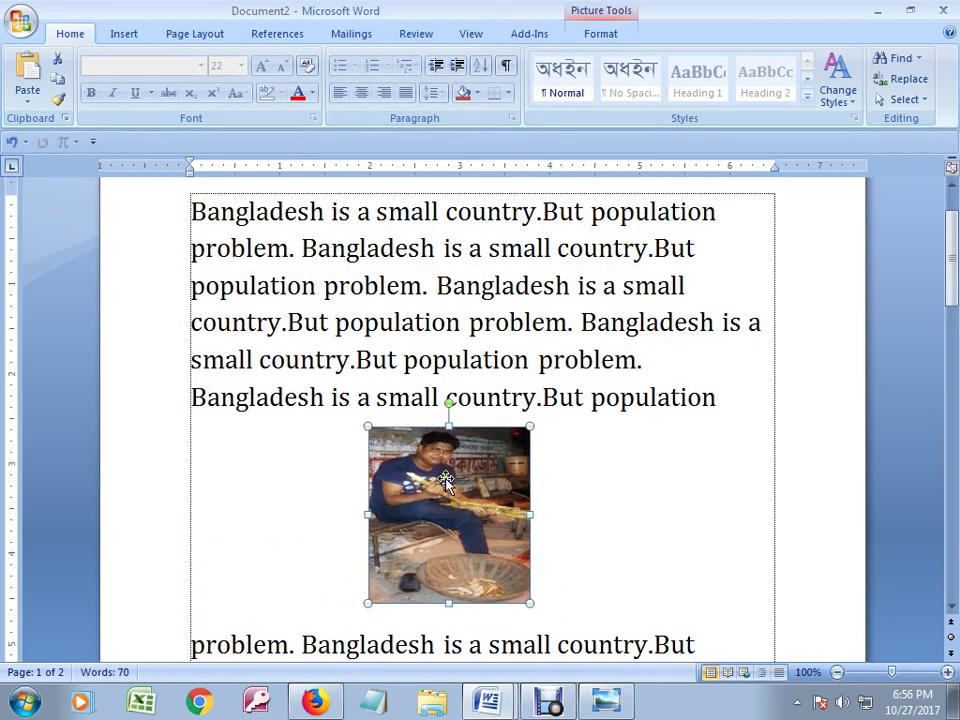
{"action": "left_click_drag", "start_coordinate": [448, 499], "coordinate": [725, 255]}
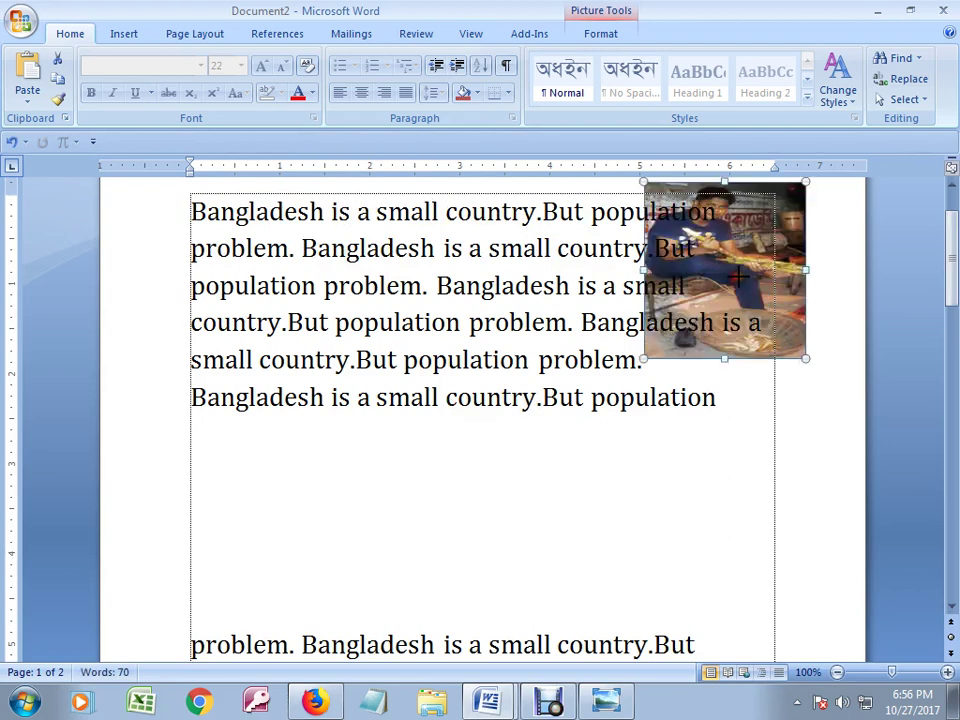
{"action": "left_click_drag", "start_coordinate": [807, 358], "coordinate": [735, 282]}
{"action": "scroll", "coordinate": [763, 290], "scroll_direction": "up", "scroll_amount": 2}
{"action": "left_click", "coordinate": [795, 278]}
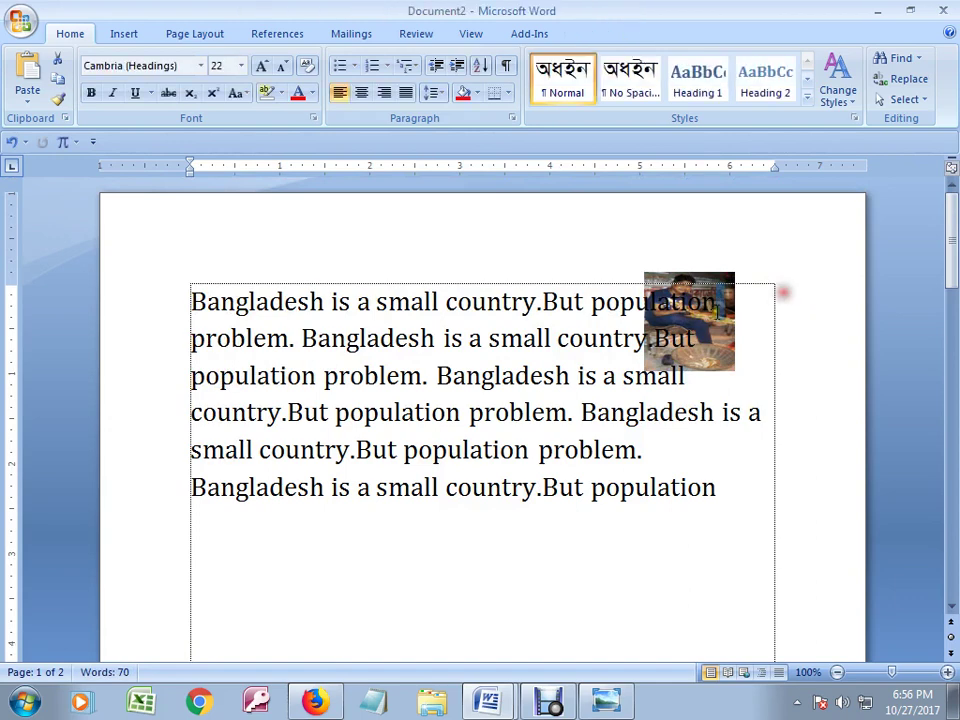
{"action": "left_click_drag", "start_coordinate": [718, 277], "coordinate": [808, 238]}
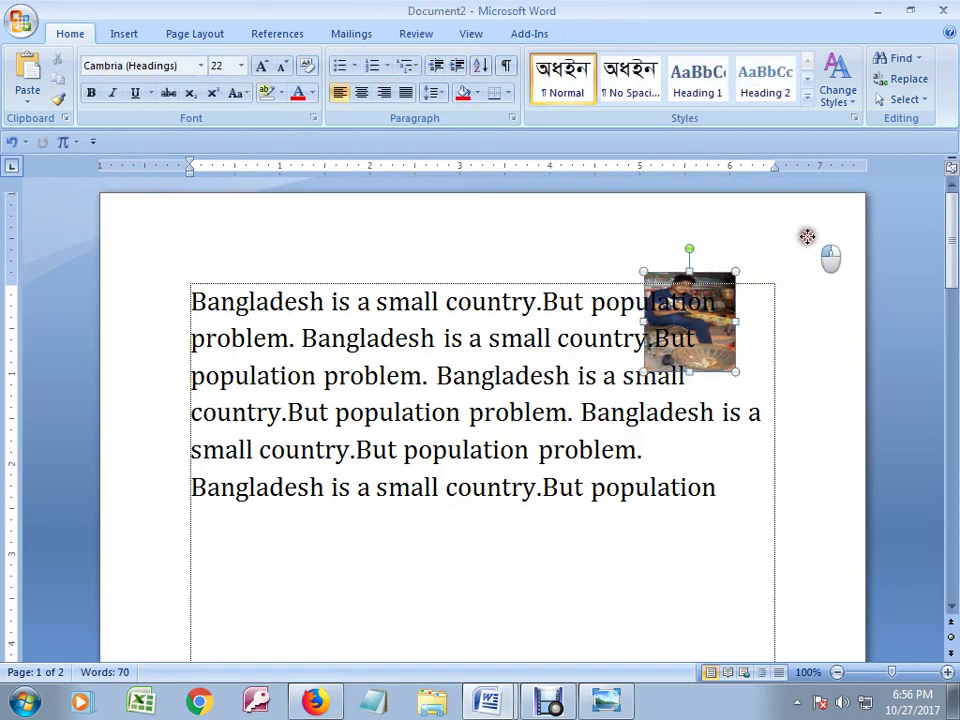
{"action": "left_click", "coordinate": [771, 471]}
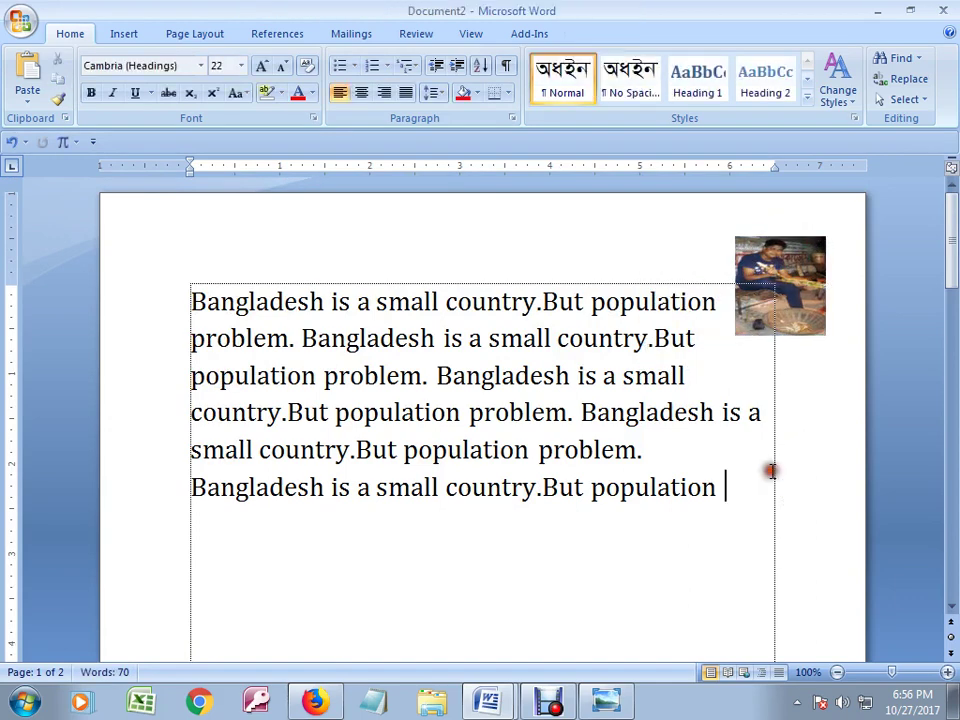
{"action": "left_click", "coordinate": [786, 316]}
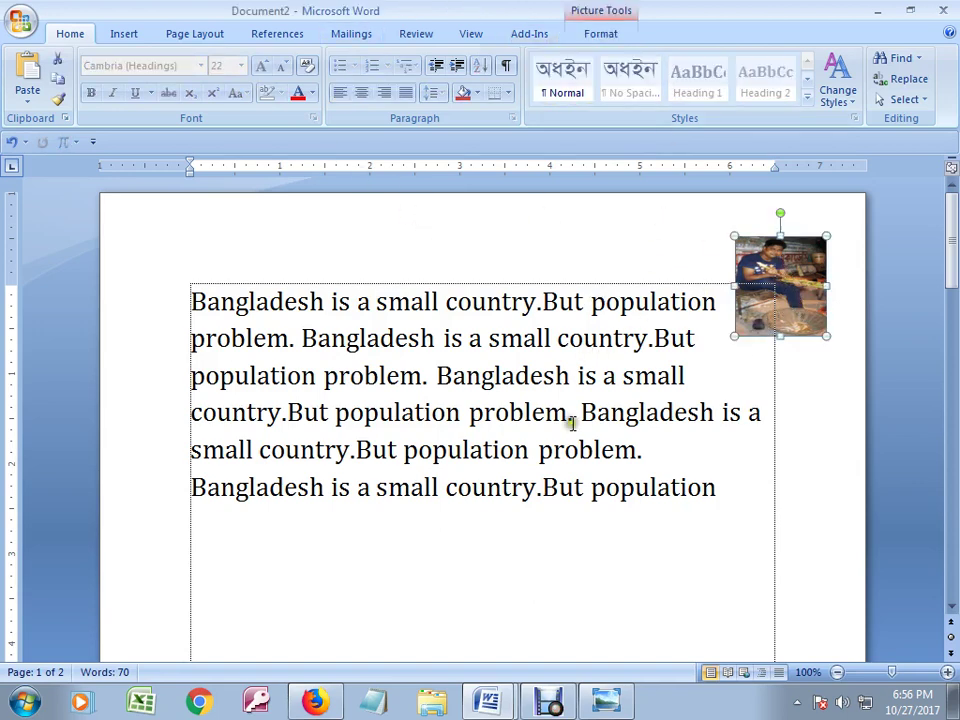
- Move the photo back into the gap below the passage and enlarge it to 2.49" × 2.28"
{"action": "left_click_drag", "start_coordinate": [780, 287], "coordinate": [426, 564]}
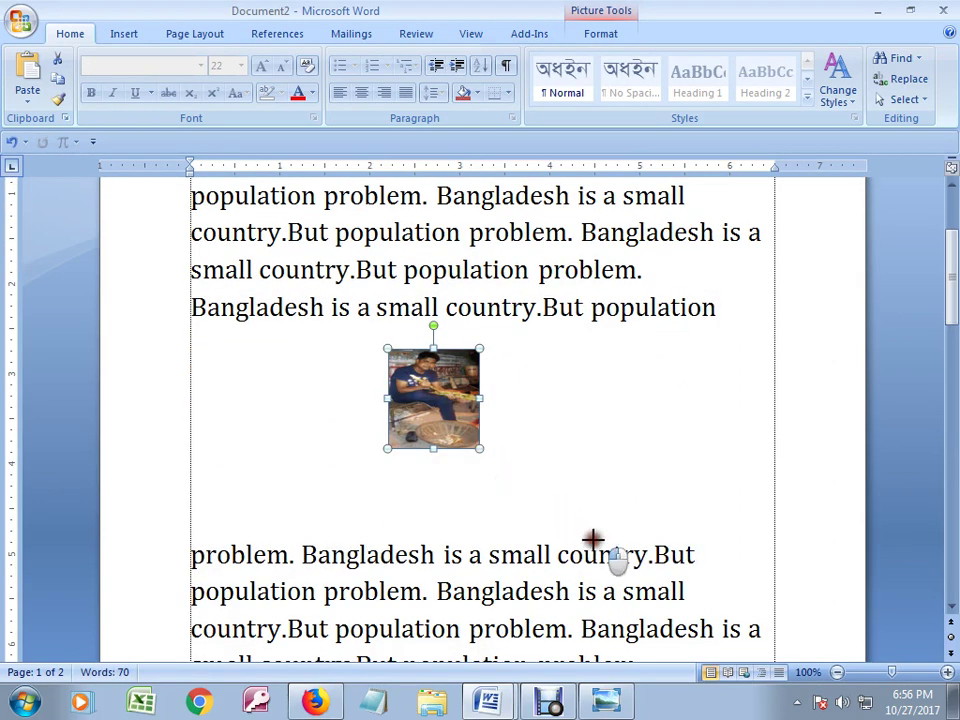
{"action": "left_click_drag", "start_coordinate": [516, 458], "coordinate": [593, 572]}
{"action": "left_click", "coordinate": [603, 36]}
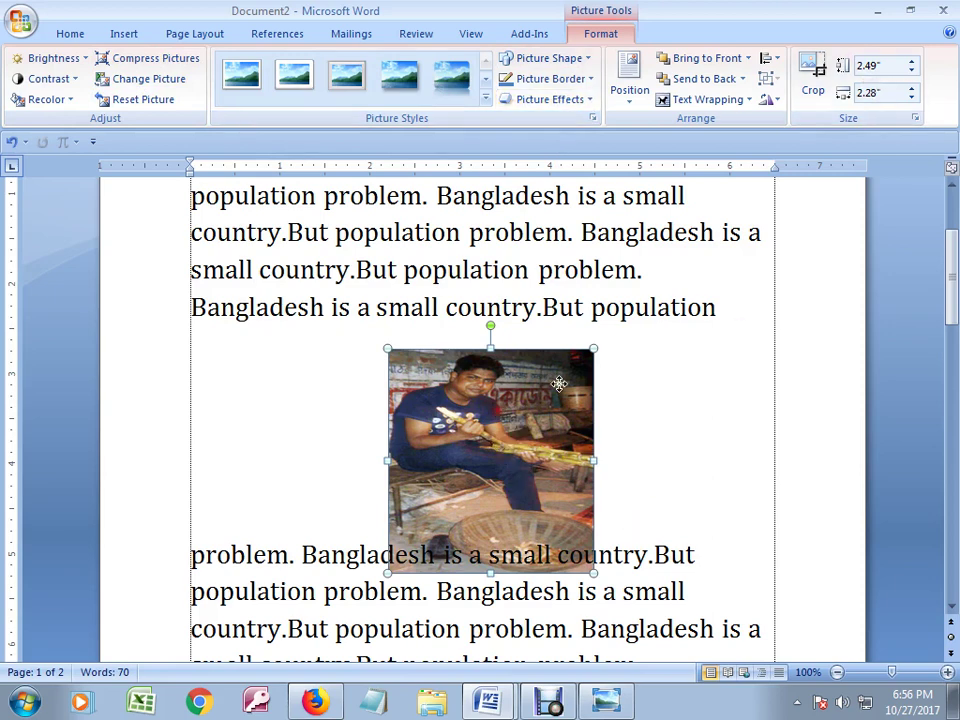
- Move the photo up and left so it sits between the two paragraphs
{"action": "mouse_move", "coordinate": [559, 383]}
{"action": "left_mouse_down"}
{"action": "mouse_move", "coordinate": [592, 318]}
{"action": "mouse_move", "coordinate": [565, 343]}
{"action": "left_mouse_up"}
{"action": "left_click_drag", "start_coordinate": [438, 432], "coordinate": [397, 414]}
{"action": "left_click", "coordinate": [604, 413]}
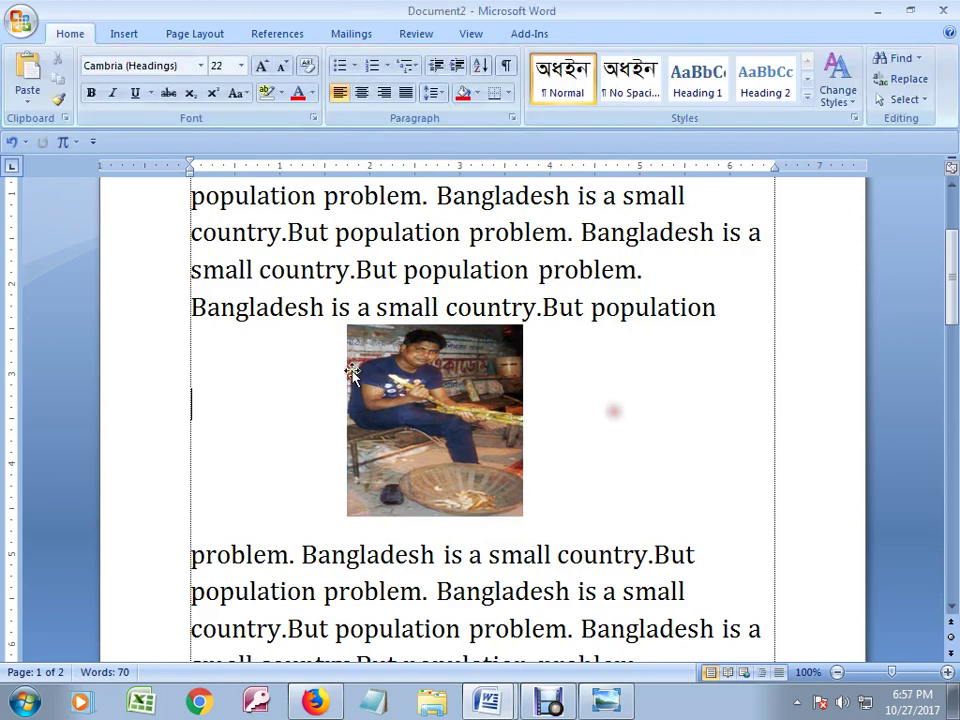
{"action": "left_click", "coordinate": [403, 377]}
- Preview the photo's Brightness options twice, leaving its brightness unchanged
{"action": "double_click", "coordinate": [403, 377]}
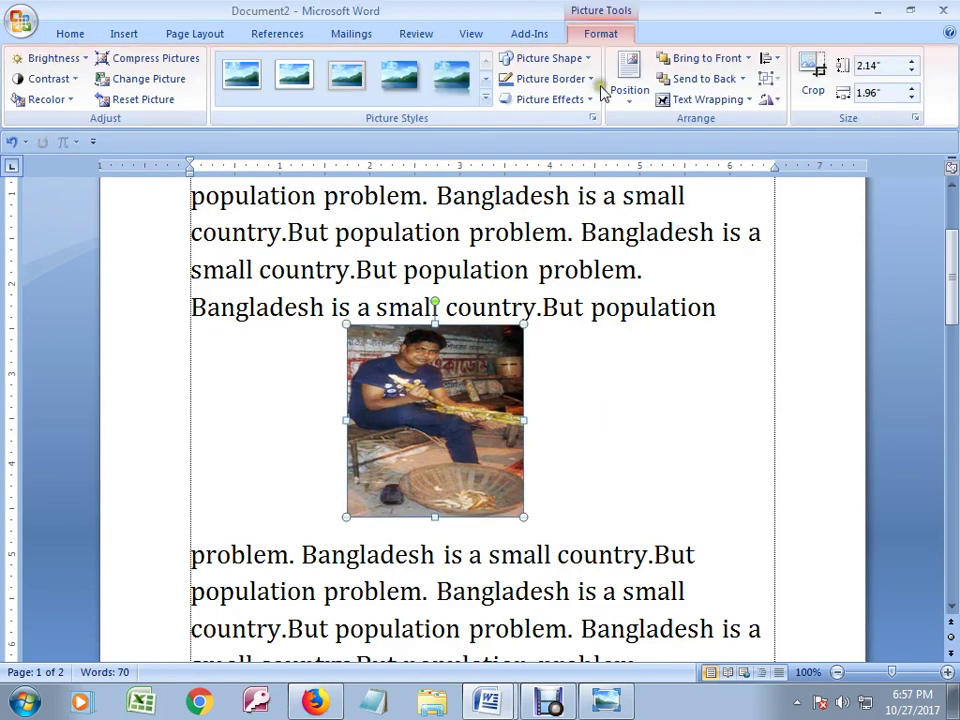
{"action": "left_click", "coordinate": [78, 60]}
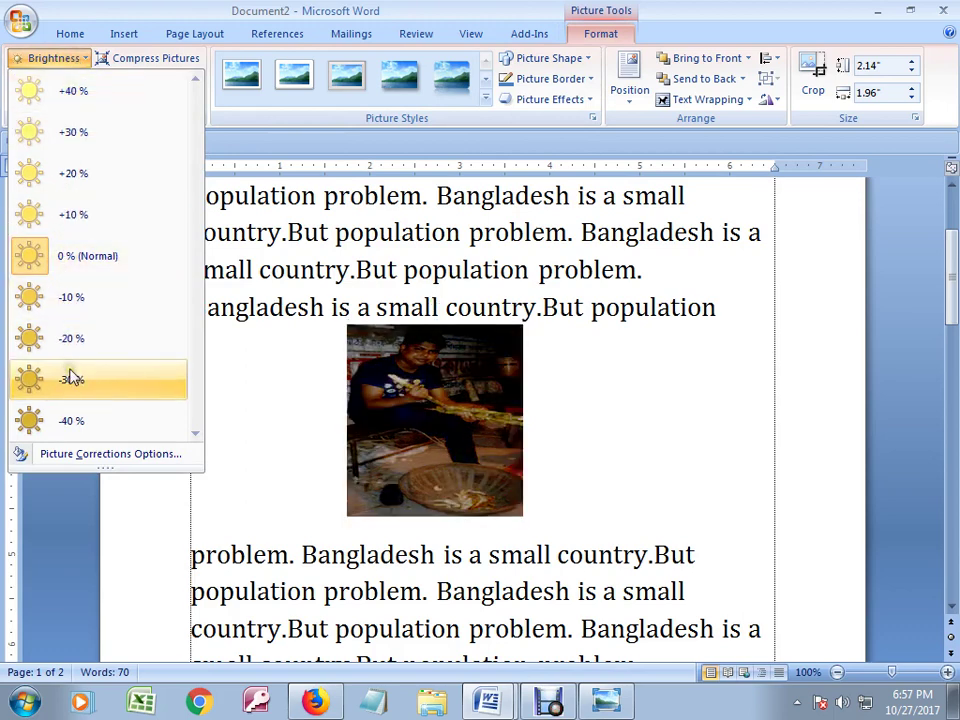
{"action": "left_click", "coordinate": [379, 370]}
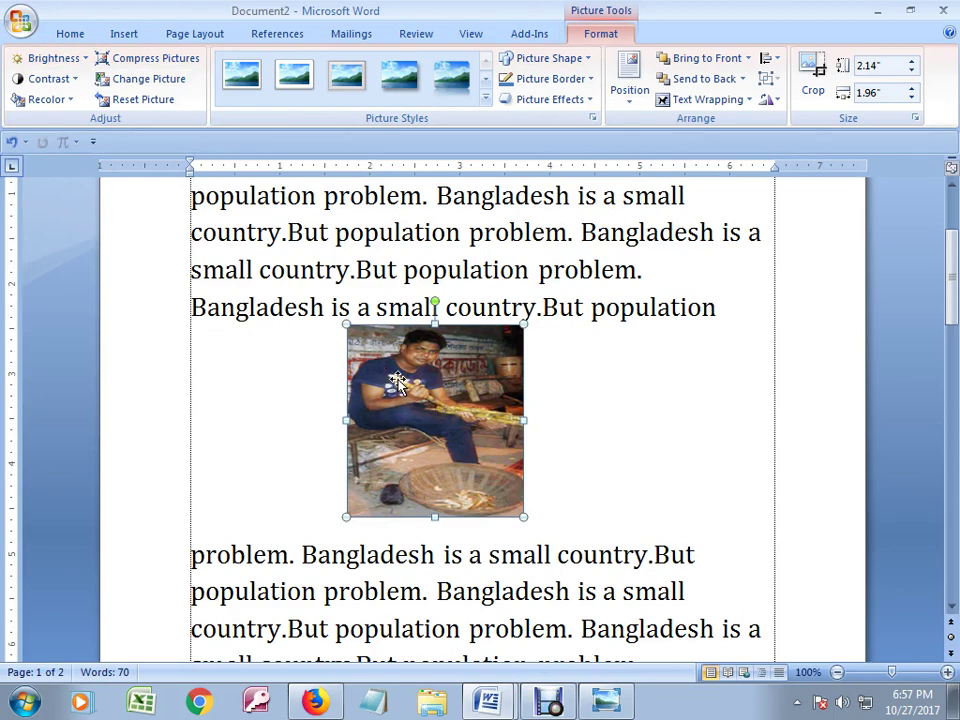
{"action": "left_click", "coordinate": [80, 58]}
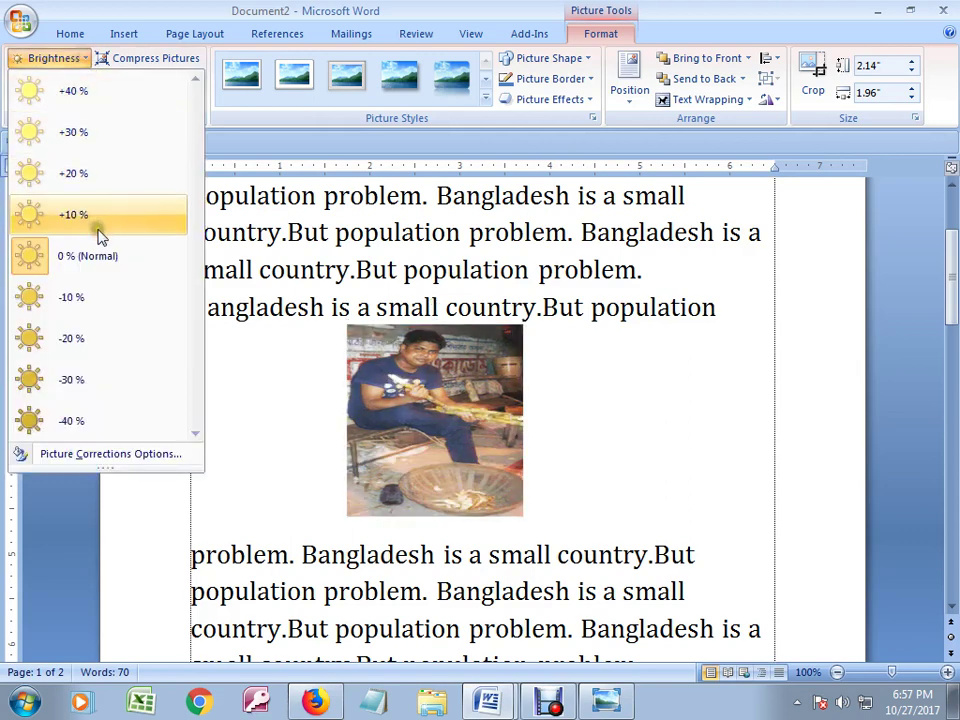
{"action": "left_click", "coordinate": [422, 403]}
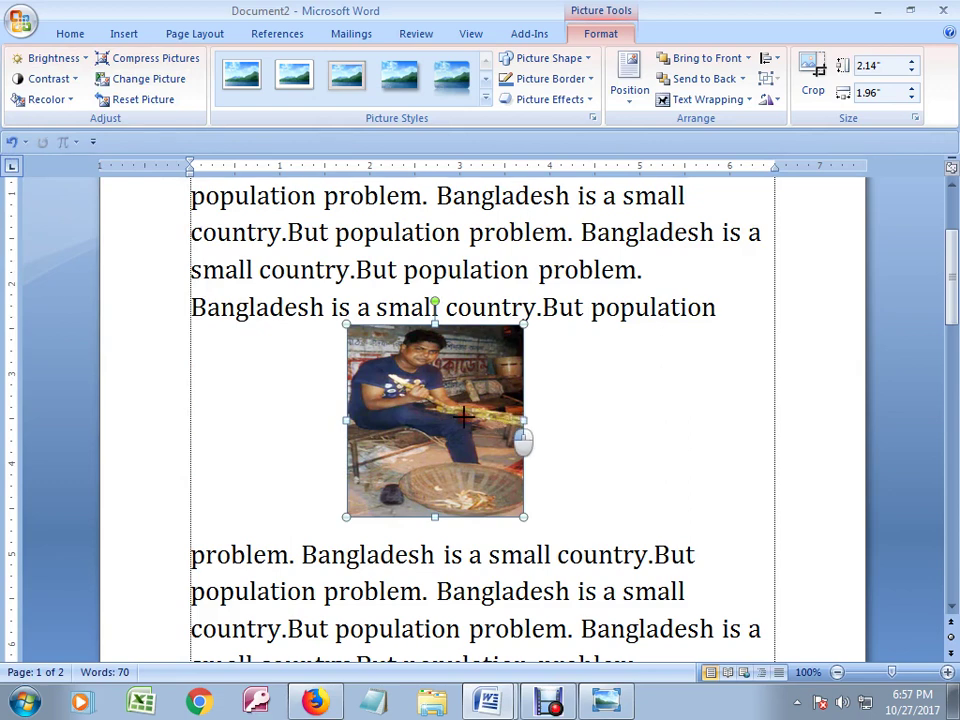
- Narrow the photo to 1.29 inches wide, then open its Contrast gallery
{"action": "left_click_drag", "start_coordinate": [521, 420], "coordinate": [463, 420]}
{"action": "double_click", "coordinate": [413, 410]}
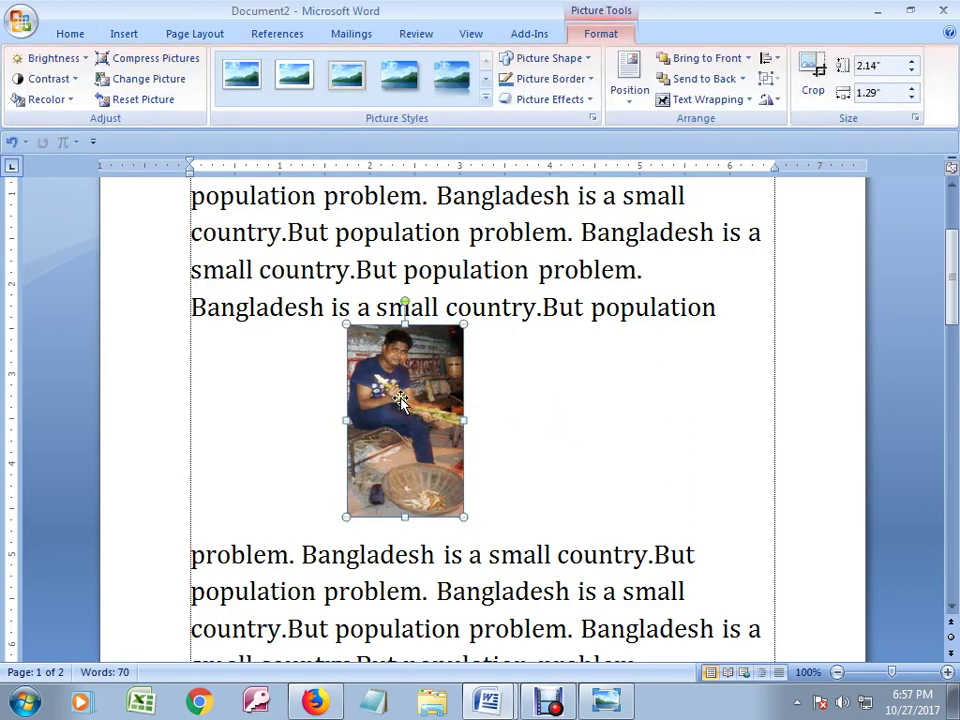
{"action": "left_click", "coordinate": [78, 84]}
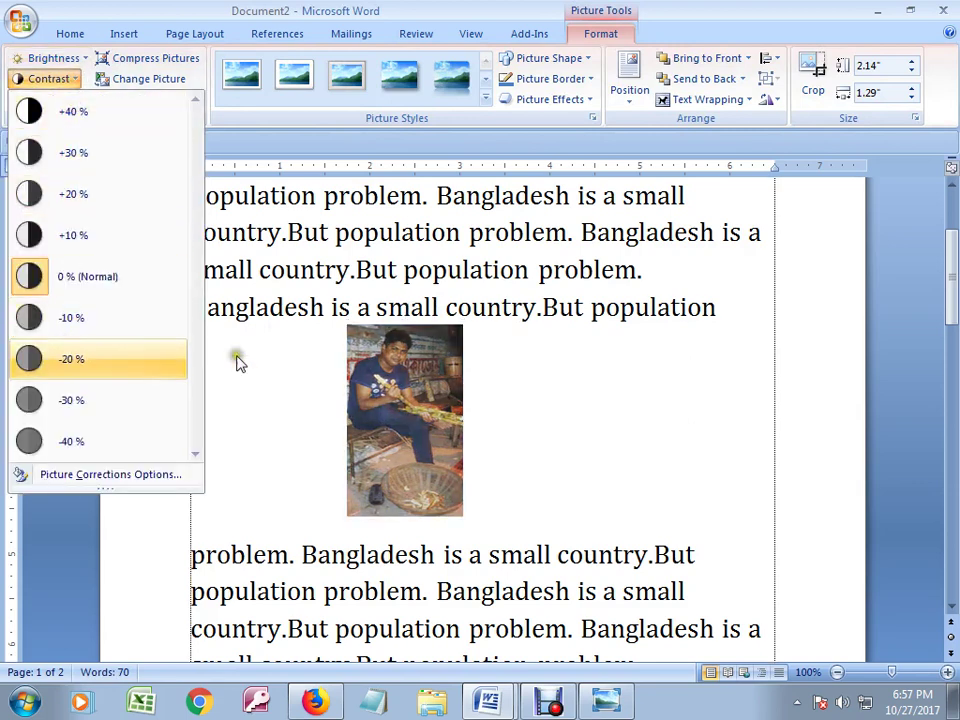
{"action": "left_click", "coordinate": [403, 390]}
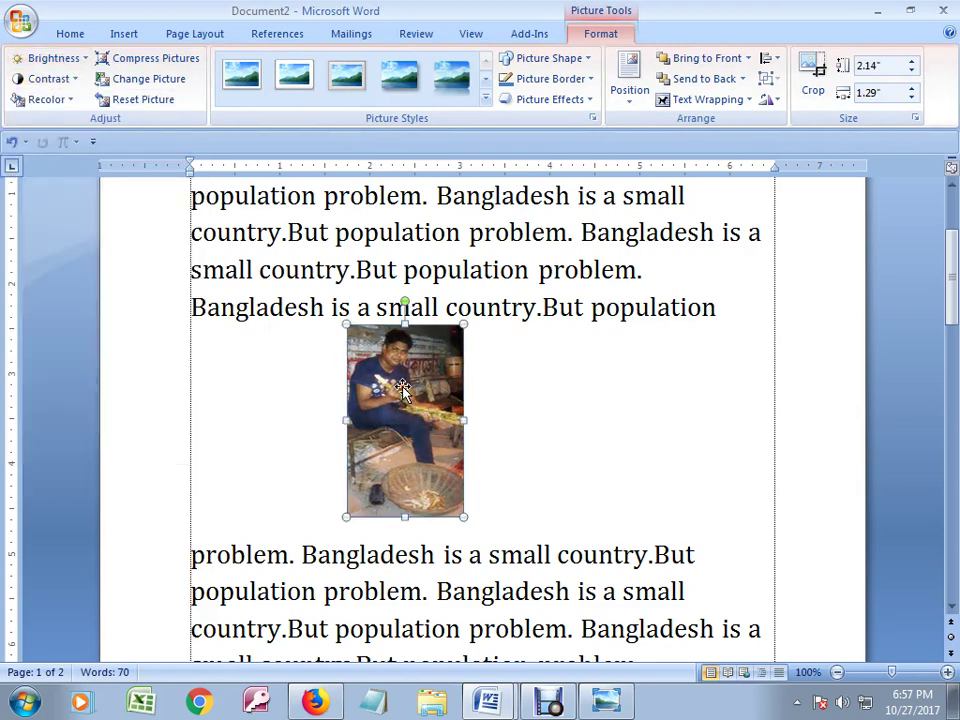
{"action": "left_click", "coordinate": [50, 100]}
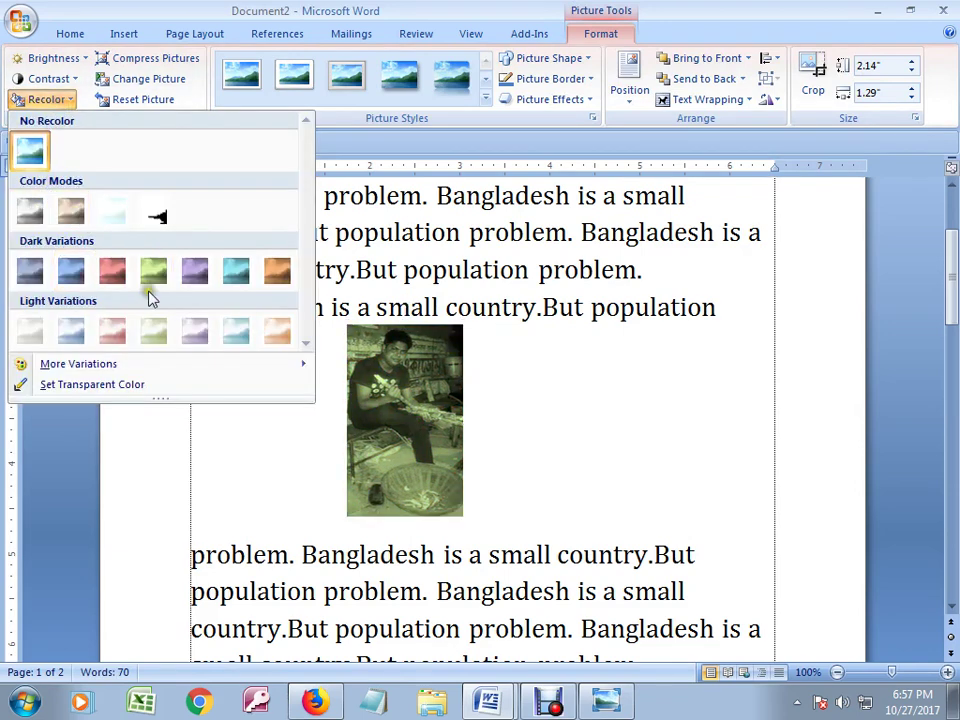
{"action": "left_click", "coordinate": [426, 413]}
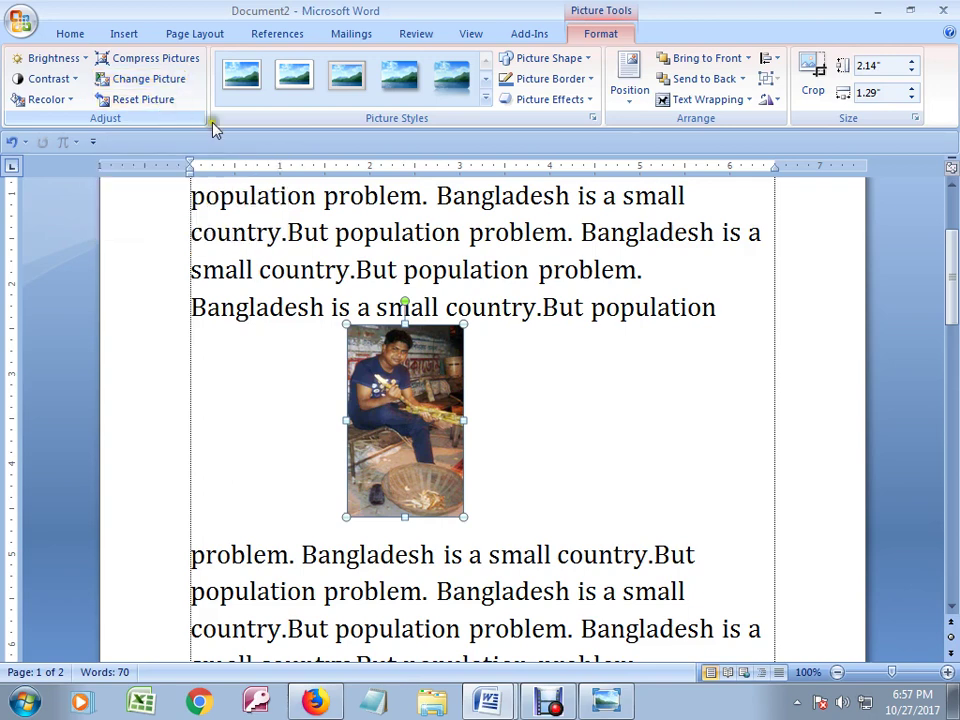
{"action": "left_click", "coordinate": [486, 99]}
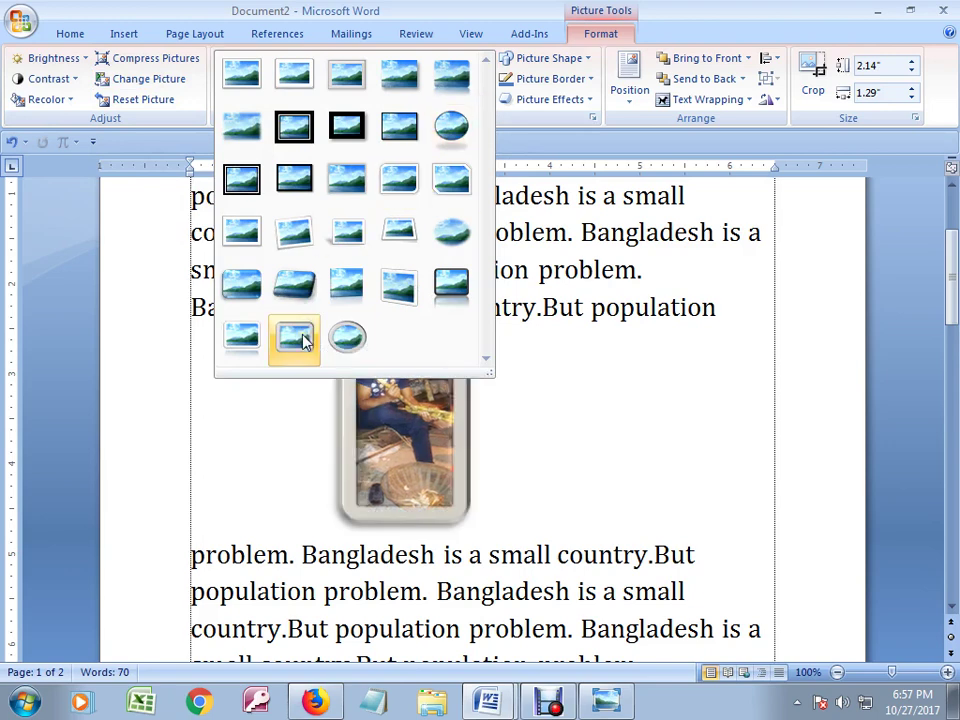
{"action": "left_click", "coordinate": [362, 325]}
{"action": "left_click", "coordinate": [604, 428]}
{"action": "left_click", "coordinate": [358, 420]}
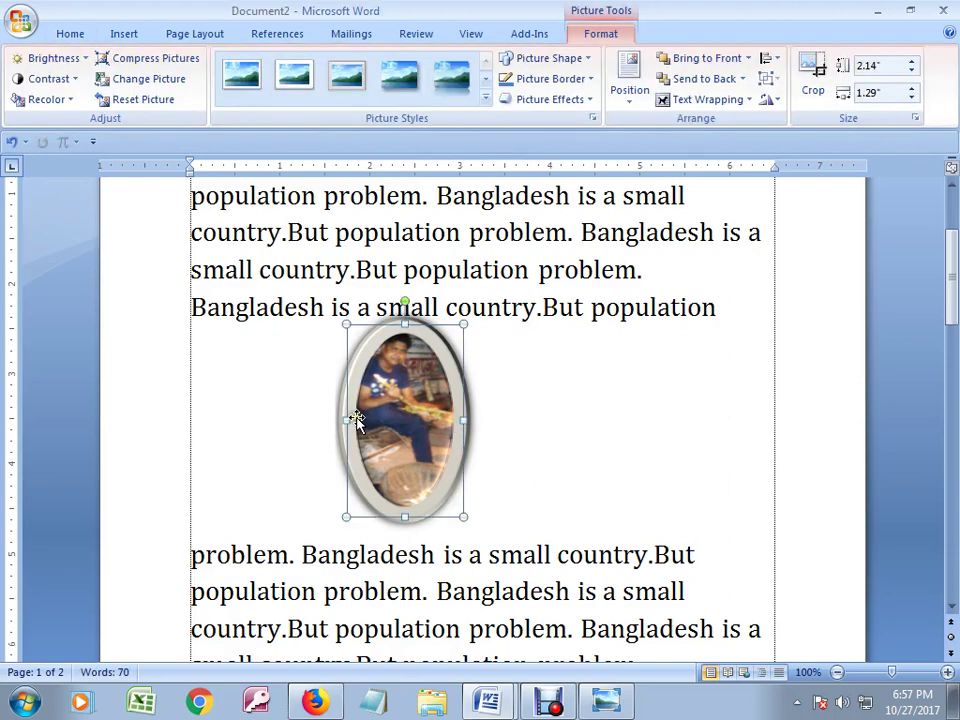
{"action": "left_click_drag", "start_coordinate": [343, 420], "coordinate": [285, 420]}
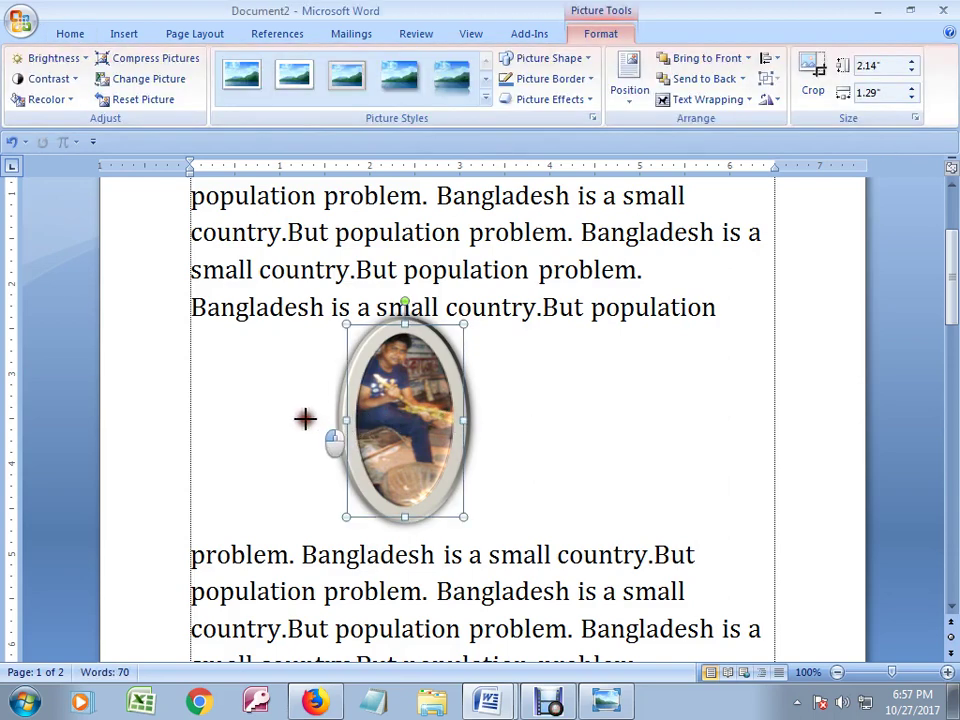
{"action": "left_click", "coordinate": [555, 446]}
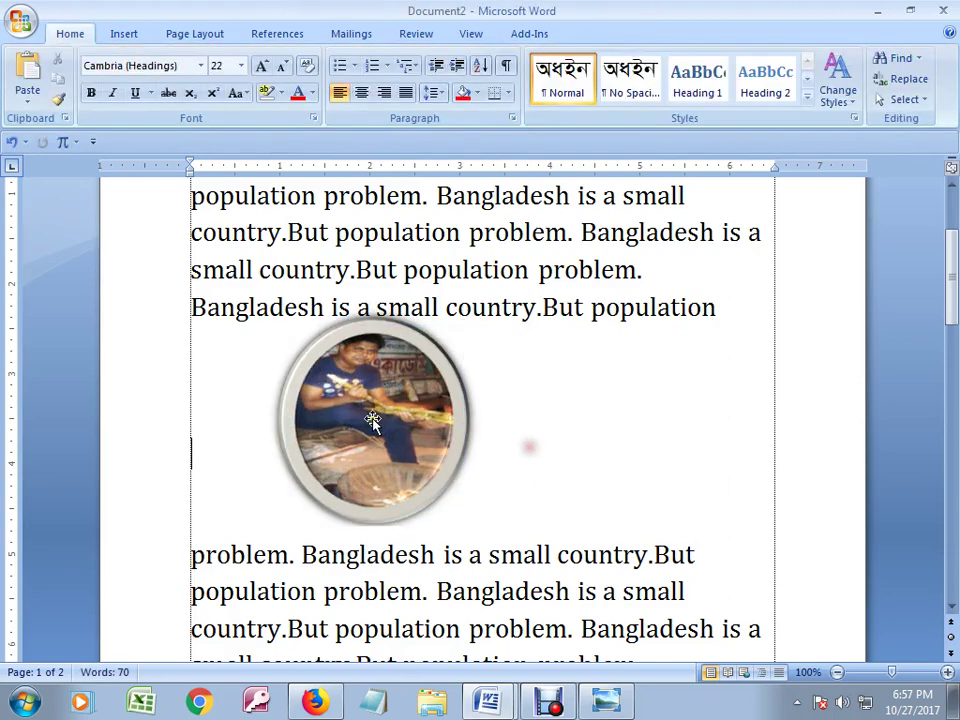
{"action": "left_click", "coordinate": [369, 422]}
{"action": "left_click", "coordinate": [485, 97]}
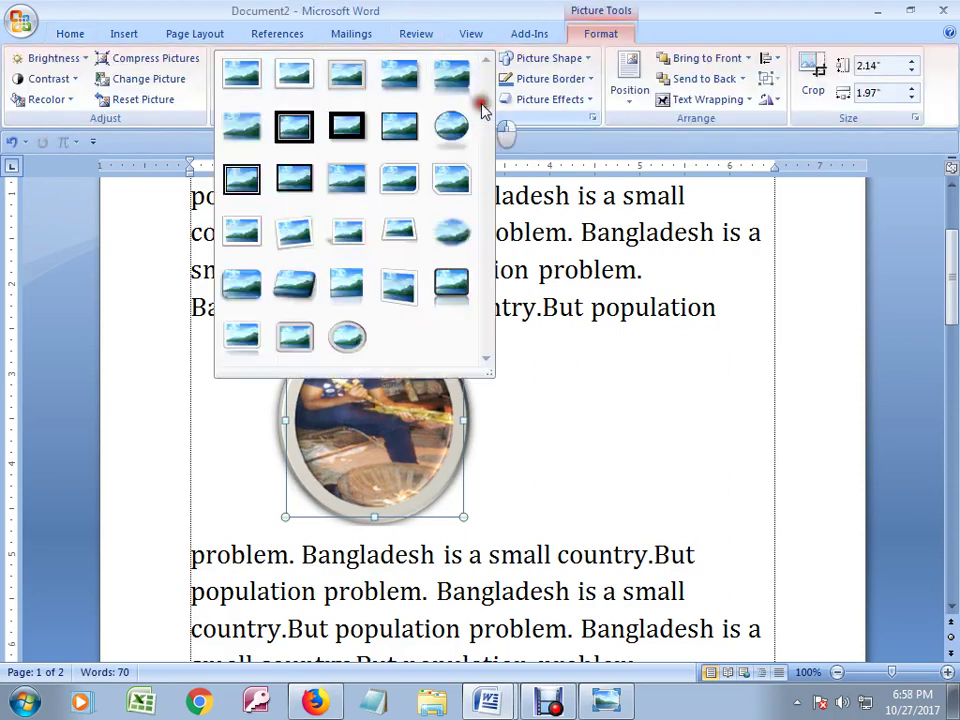
{"action": "left_click", "coordinate": [292, 339]}
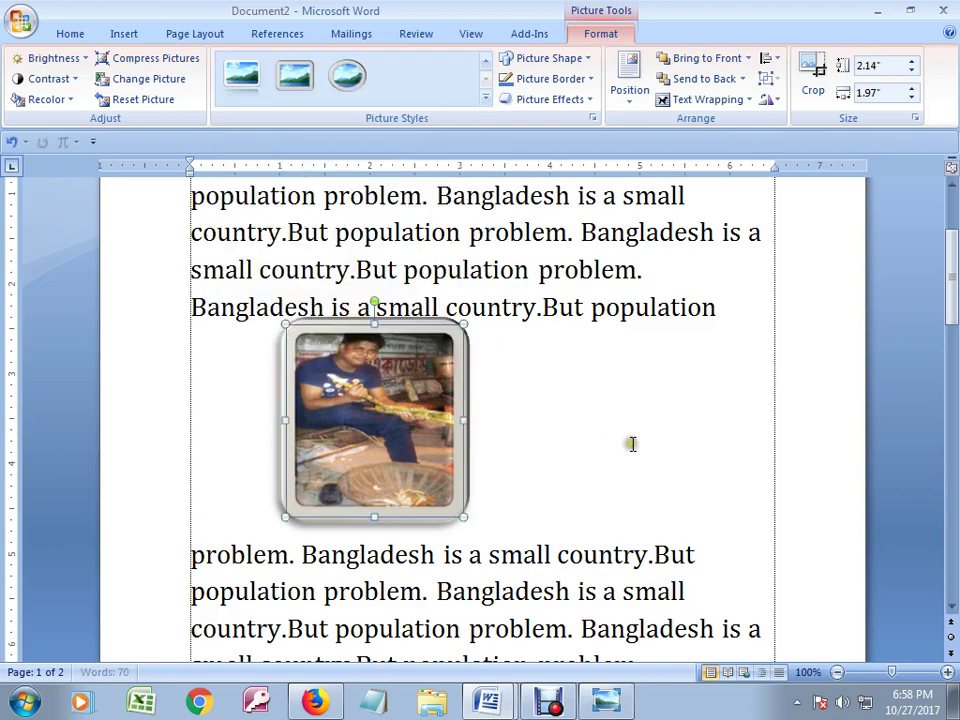
{"action": "left_click", "coordinate": [604, 450]}
{"action": "left_click", "coordinate": [428, 414]}
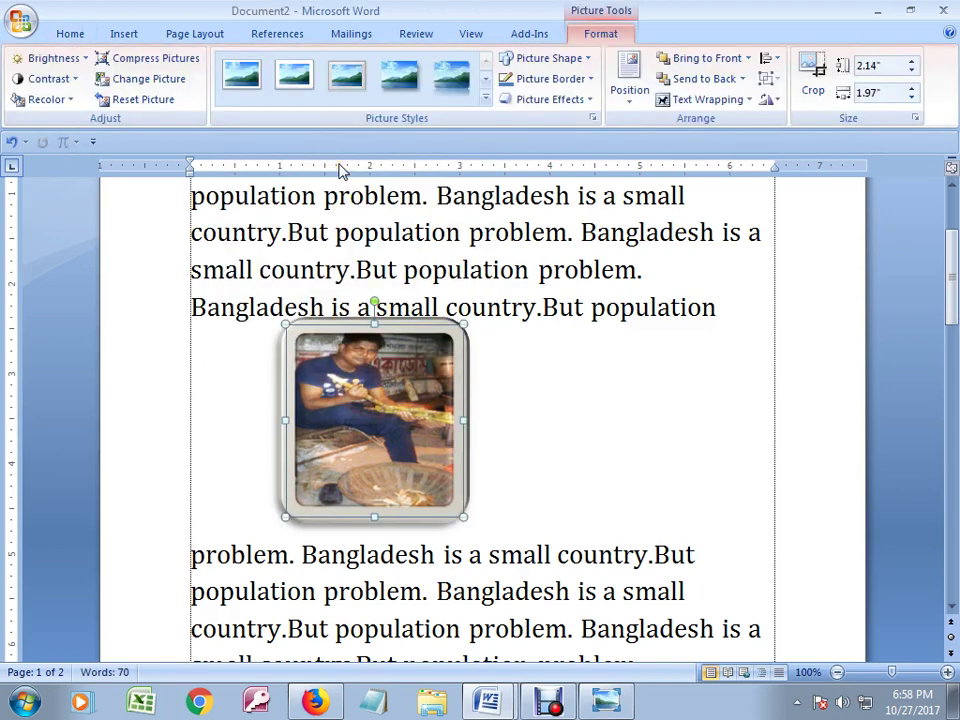
{"action": "left_click", "coordinate": [568, 439]}
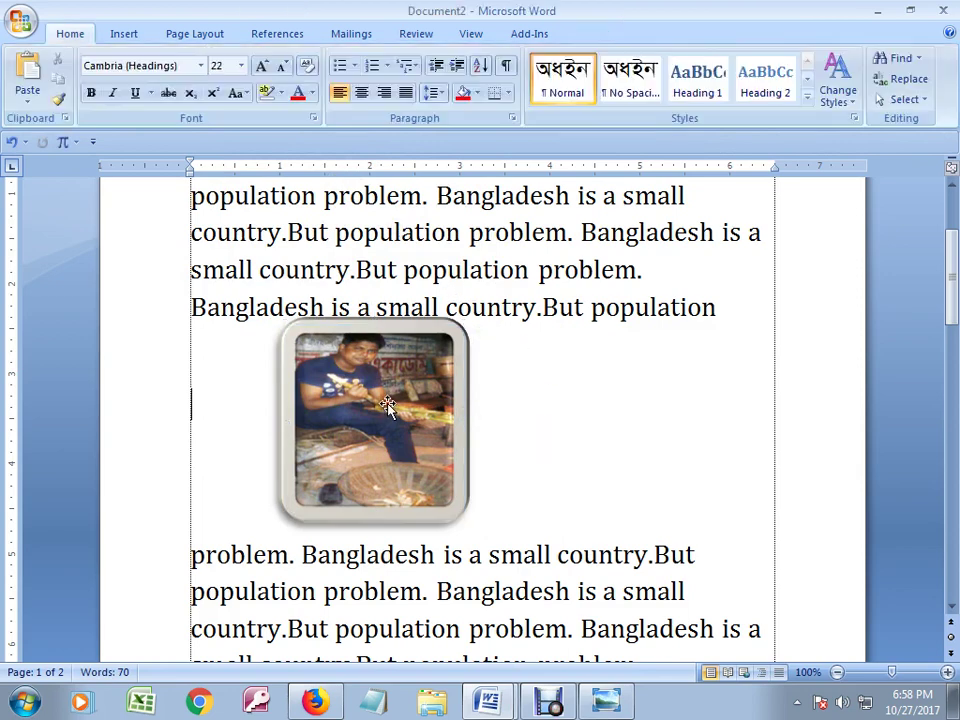
{"action": "left_click", "coordinate": [308, 326]}
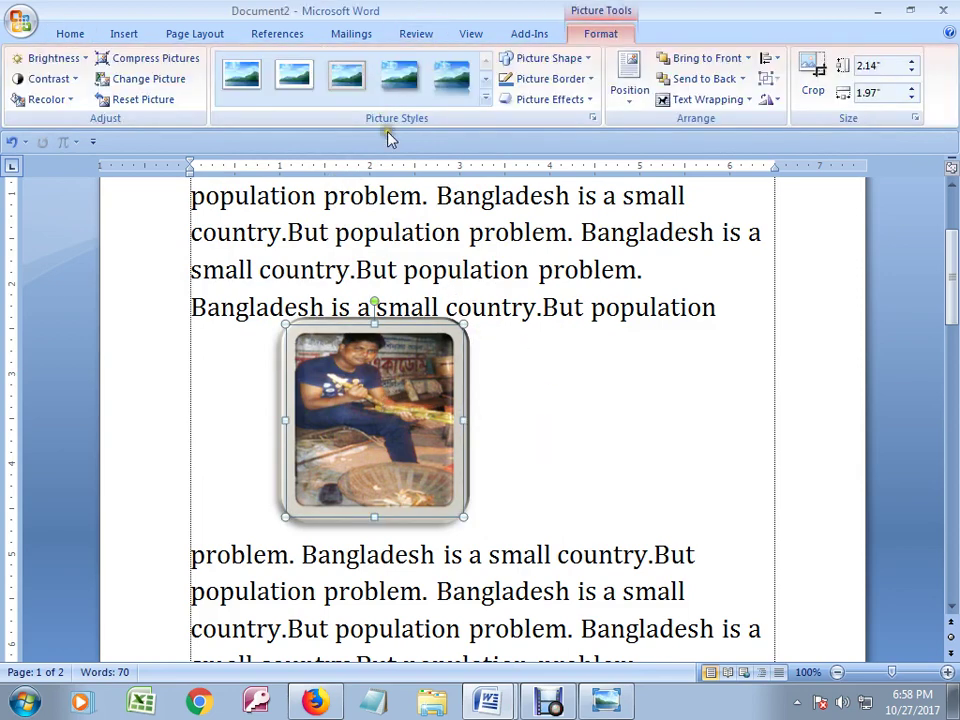
{"action": "left_click", "coordinate": [485, 98]}
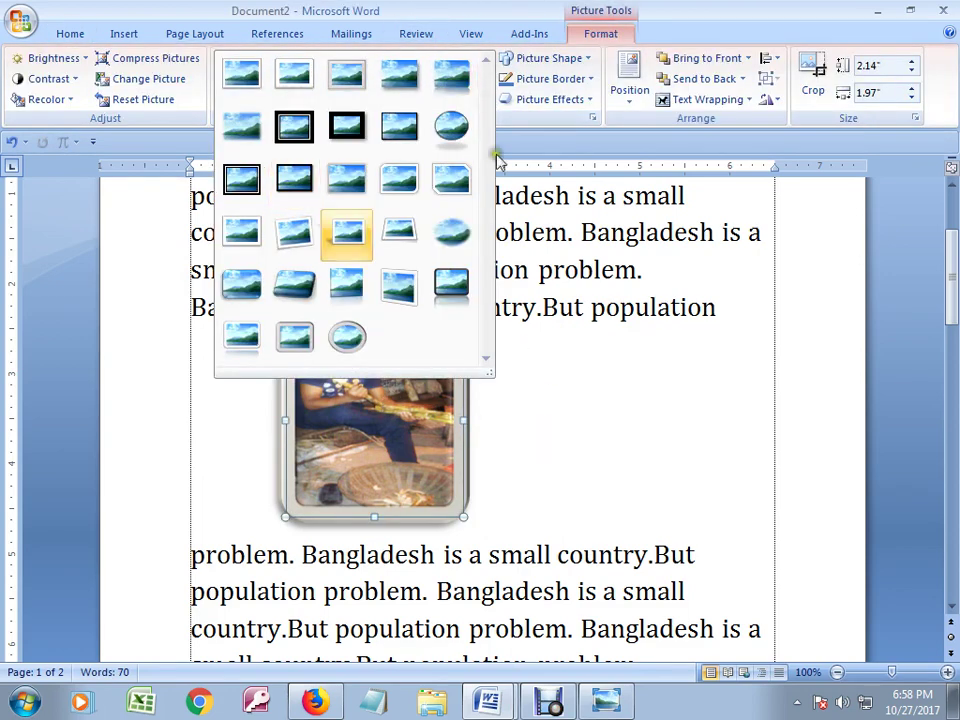
{"action": "left_click", "coordinate": [412, 420]}
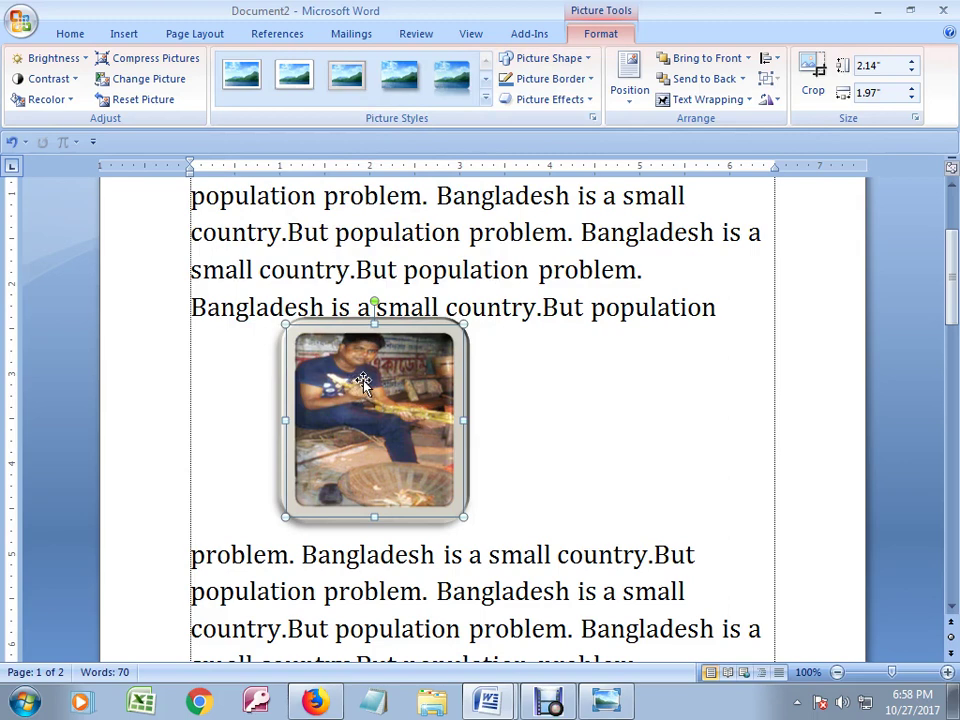
{"action": "key", "text": "ctrl+z"}
{"action": "key", "text": "ctrl+z"}
{"action": "key", "text": "ctrl+z"}
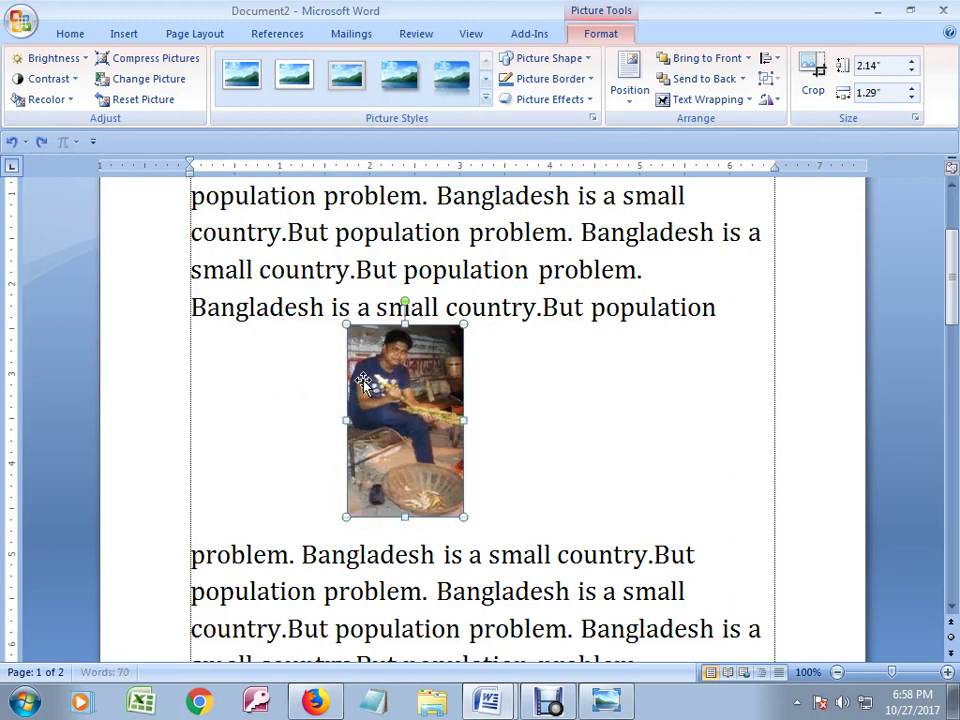
{"action": "key", "text": "ctrl+z"}
- Cut the photo into a heart shape using Picture Shape
{"action": "double_click", "coordinate": [393, 393]}
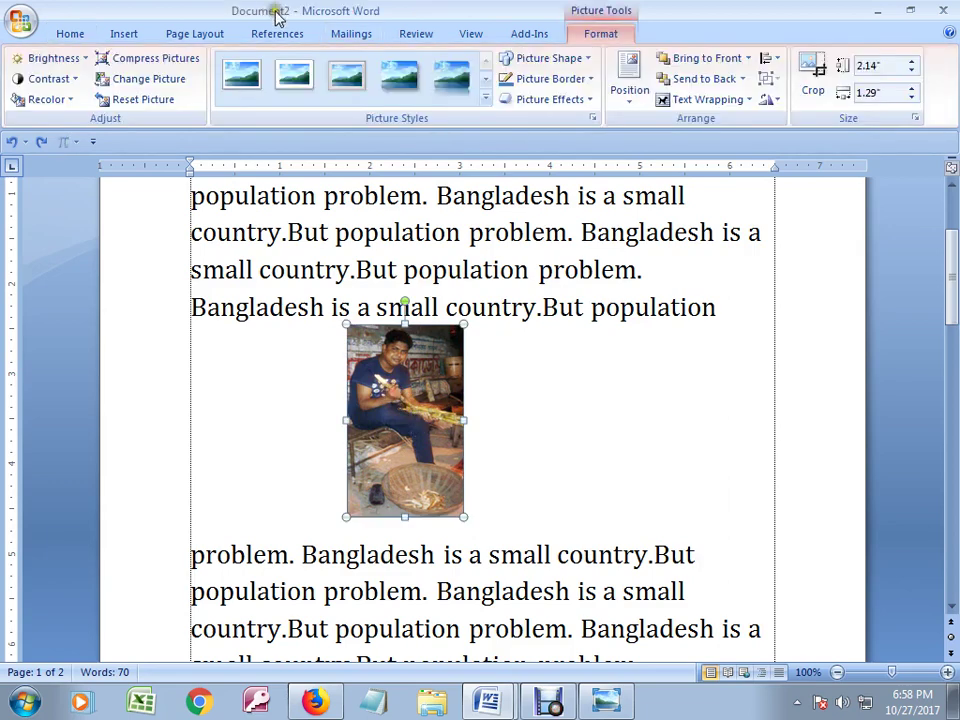
{"action": "left_click", "coordinate": [588, 60]}
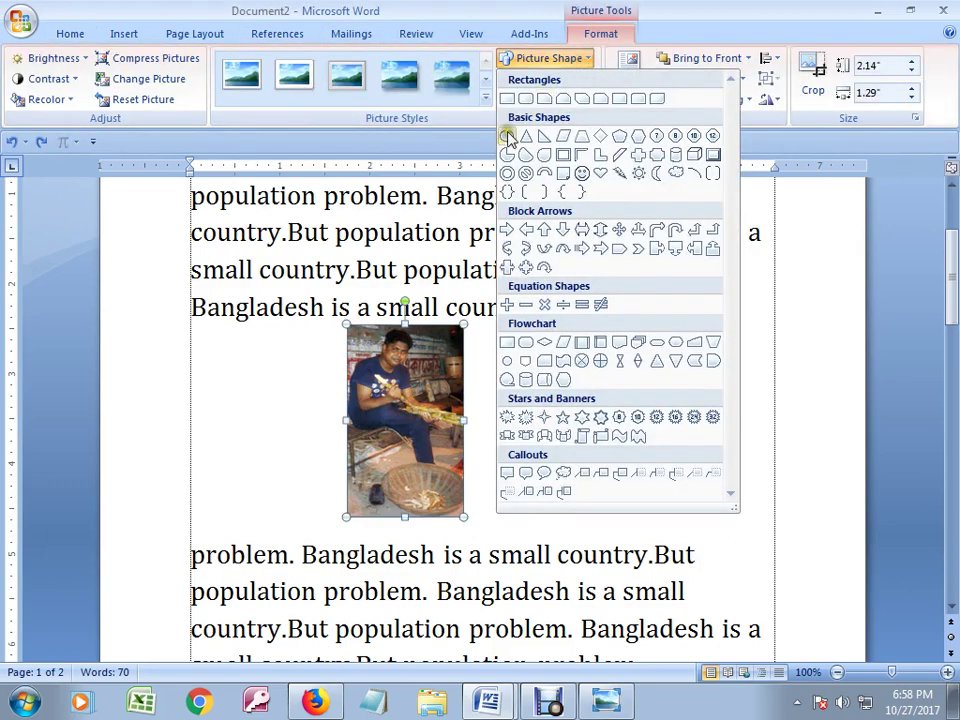
{"action": "left_click", "coordinate": [601, 176]}
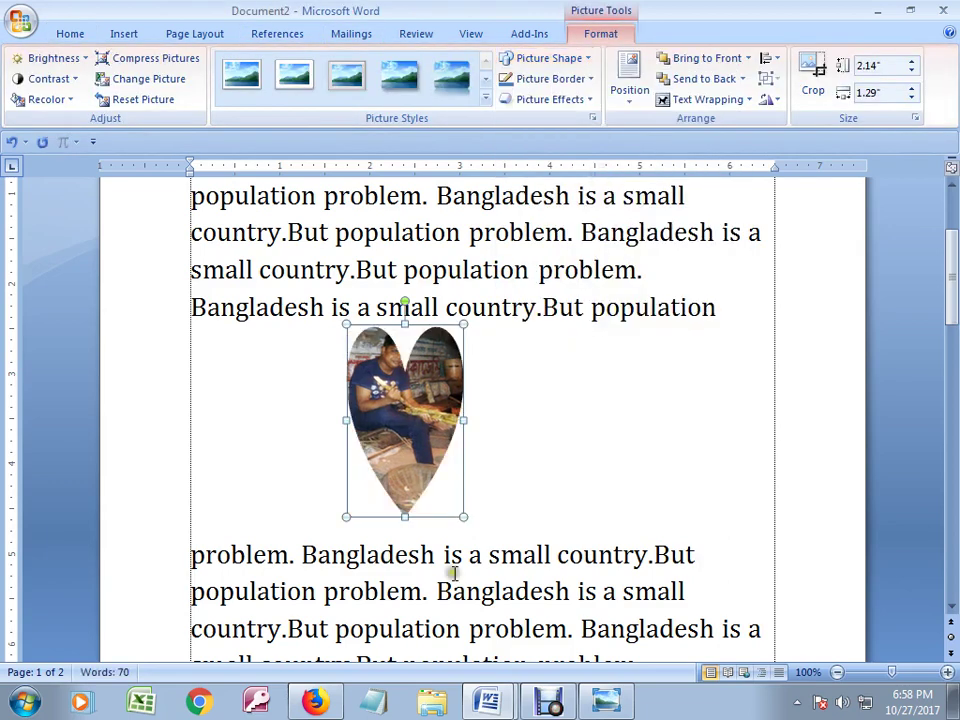
{"action": "left_click", "coordinate": [522, 508]}
- Widen the photo to 2.21 inches and change its shape to a triangle
{"action": "double_click", "coordinate": [417, 450]}
{"action": "left_click_drag", "start_coordinate": [544, 425], "coordinate": [546, 421]}
{"action": "left_click", "coordinate": [630, 431]}
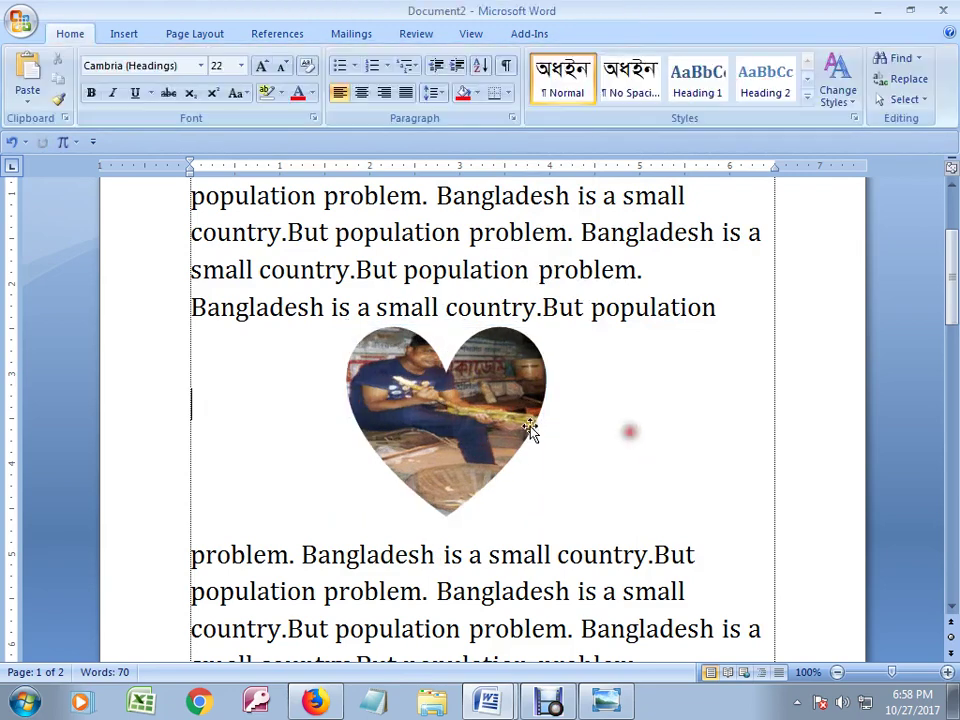
{"action": "left_click", "coordinate": [489, 440]}
{"action": "left_click", "coordinate": [548, 58]}
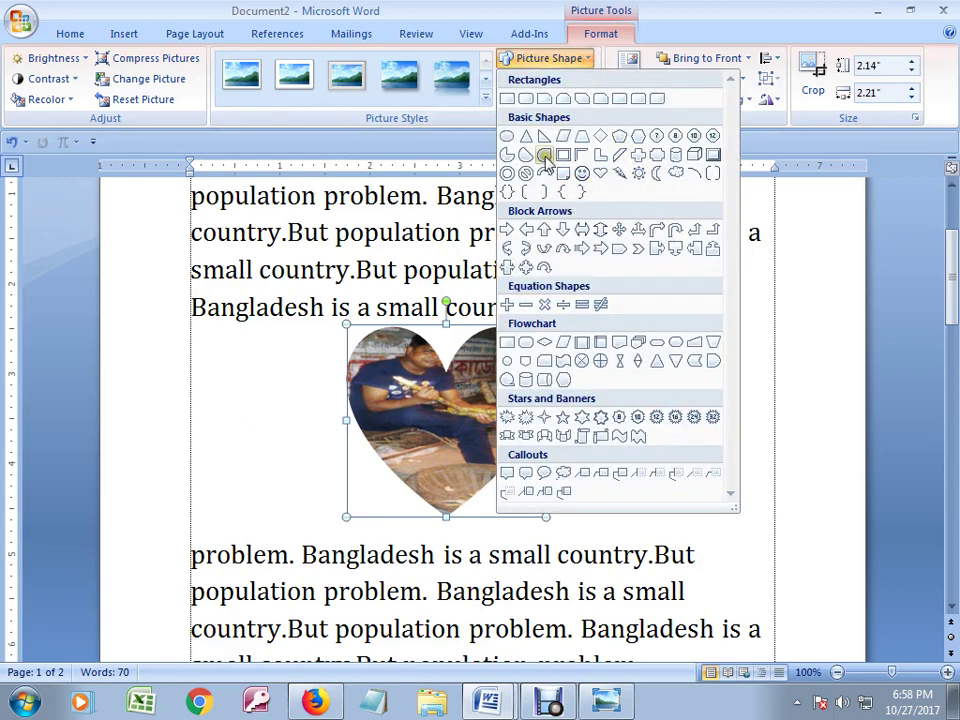
{"action": "left_click", "coordinate": [525, 136]}
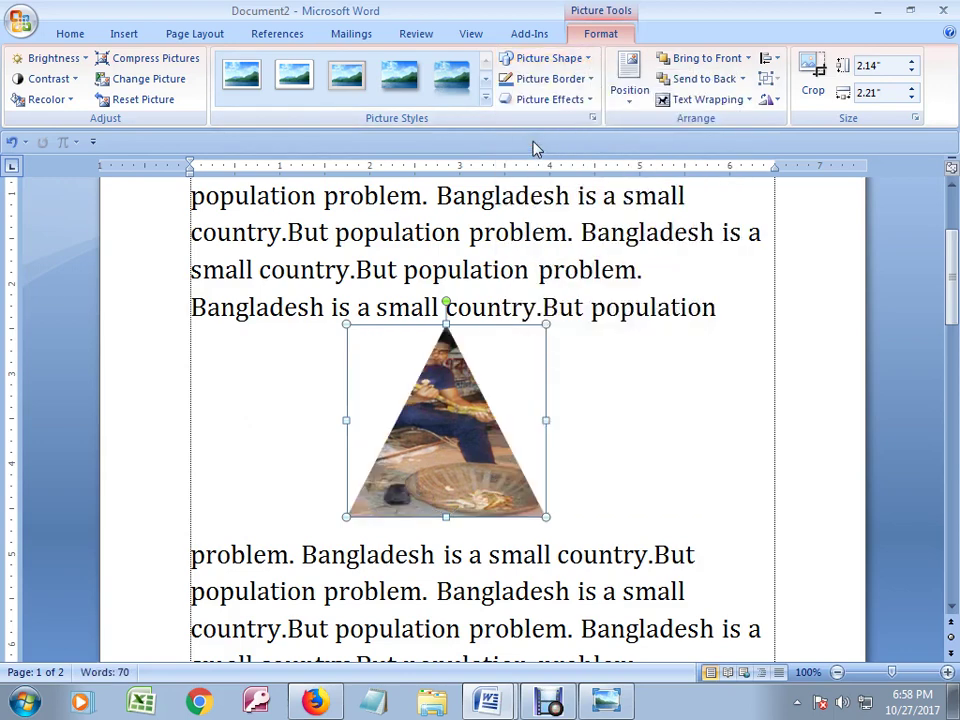
- Give the triangle photo a green border and review its line width settings
{"action": "left_click", "coordinate": [591, 79]}
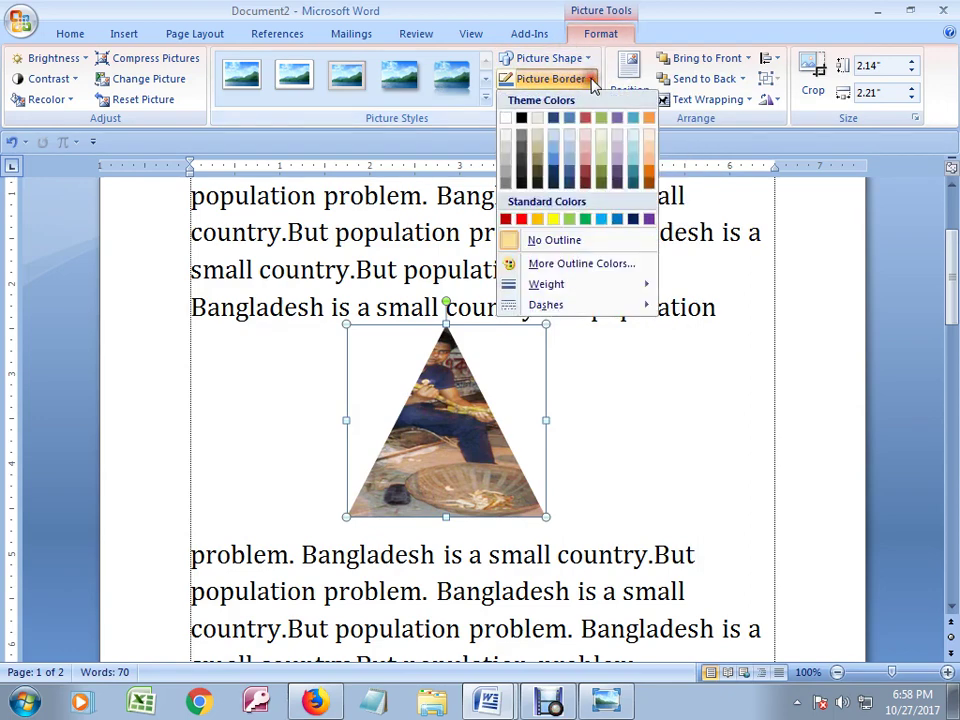
{"action": "left_click", "coordinate": [585, 220]}
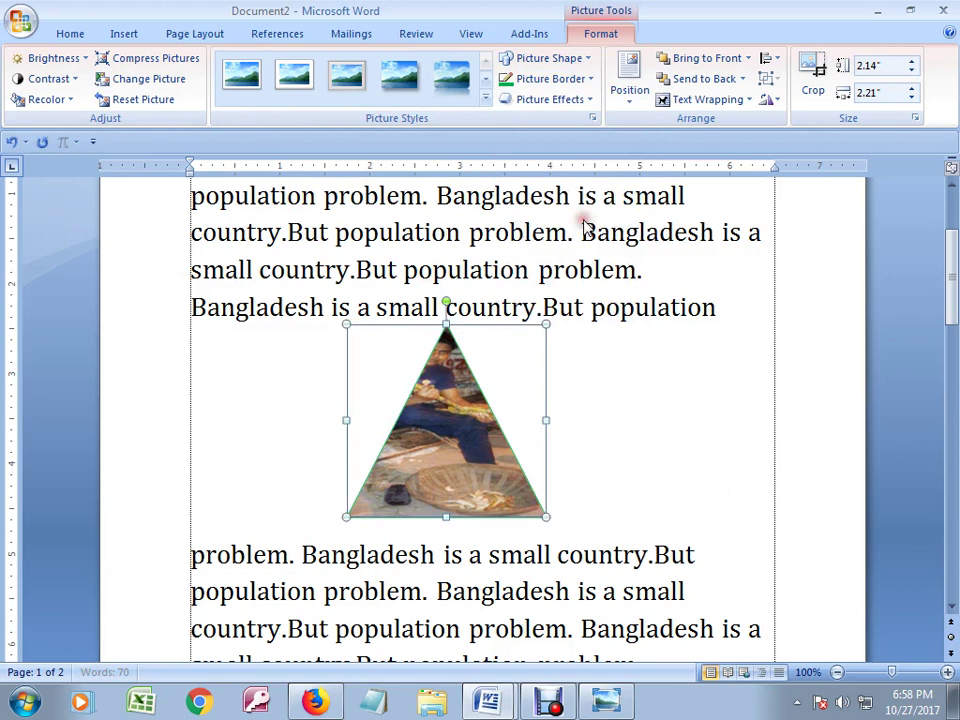
{"action": "left_click", "coordinate": [575, 80]}
{"action": "mouse_move", "coordinate": [540, 285]}
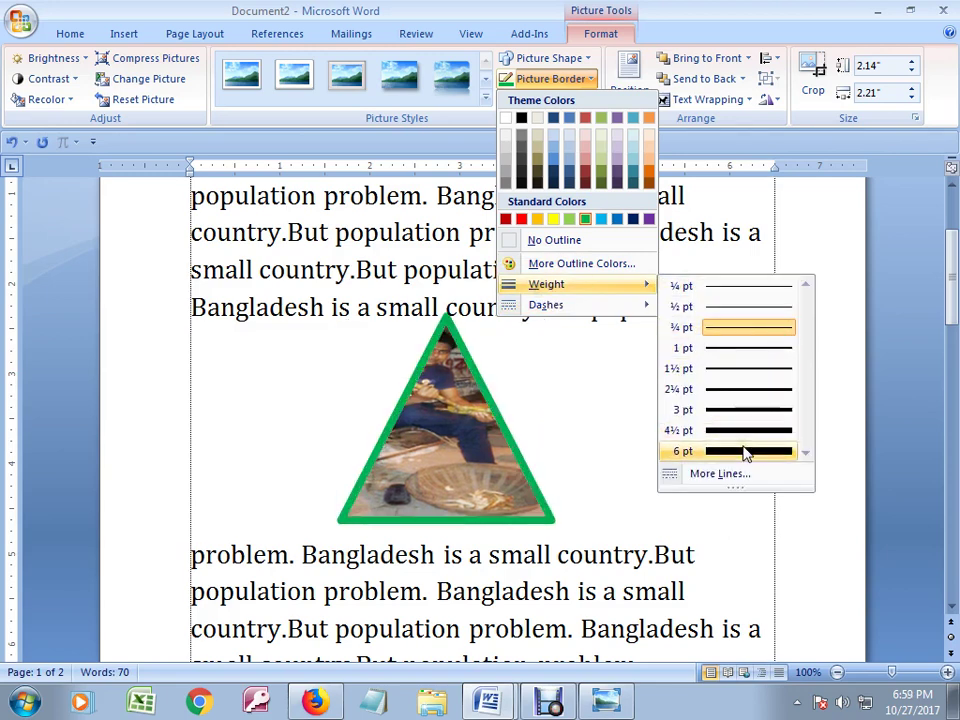
{"action": "left_click", "coordinate": [722, 476]}
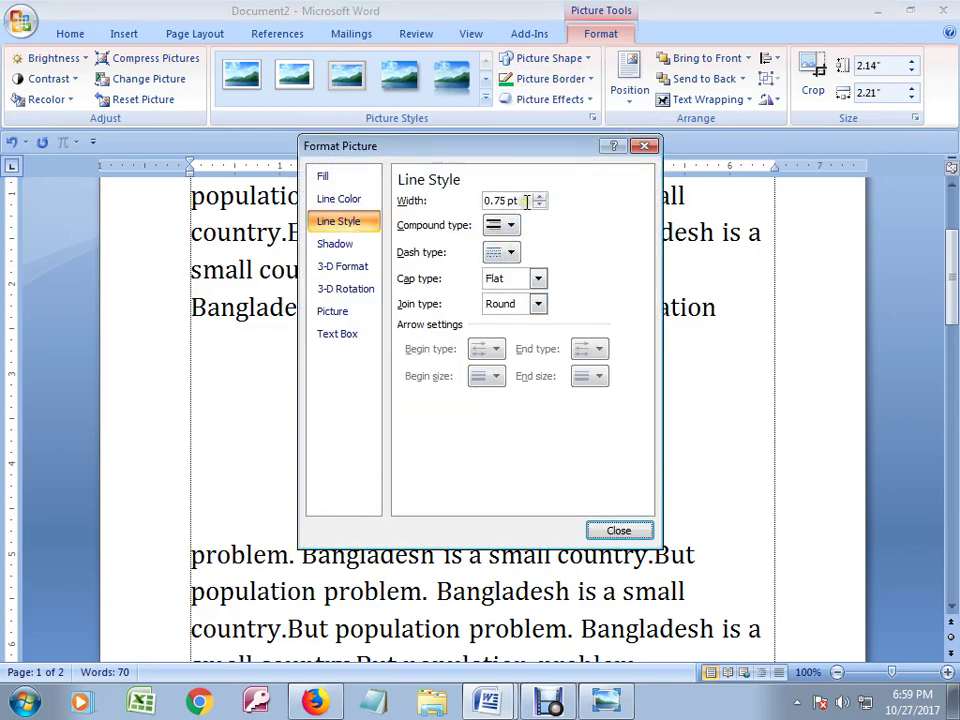
{"action": "left_click_drag", "start_coordinate": [525, 200], "coordinate": [480, 201]}
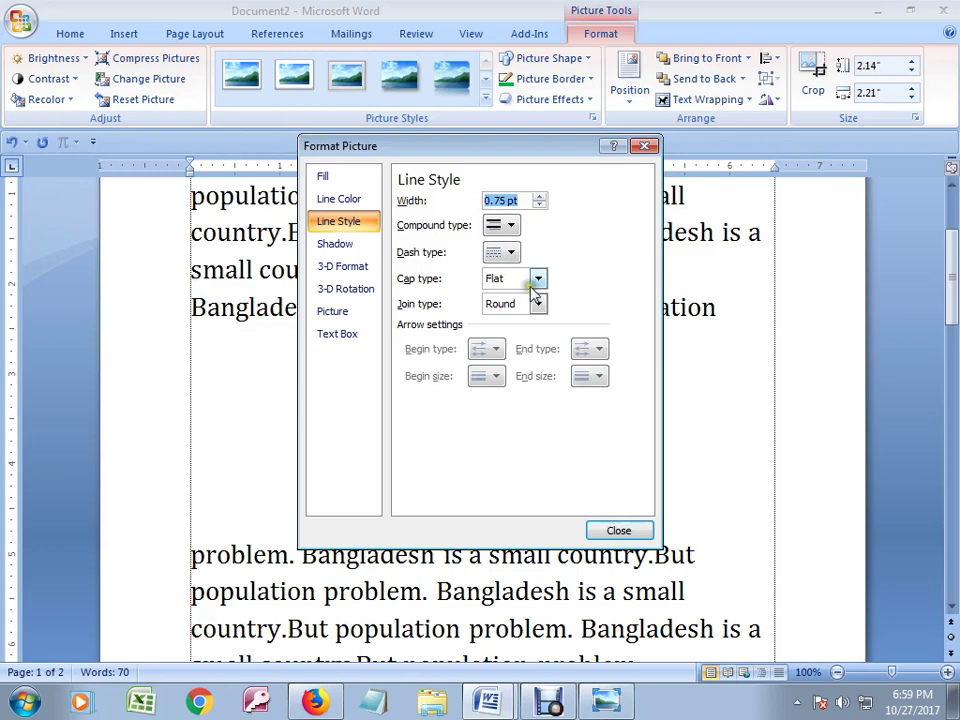
{"action": "left_click", "coordinate": [612, 529]}
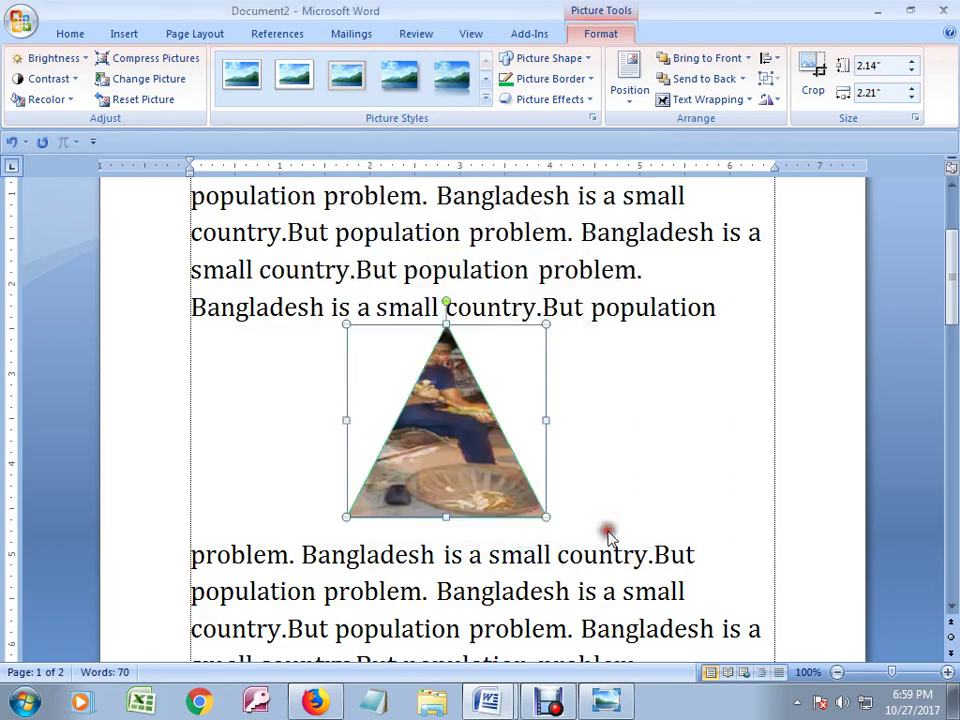
- Change the triangle's outline dash style to round dots
{"action": "left_click", "coordinate": [585, 79]}
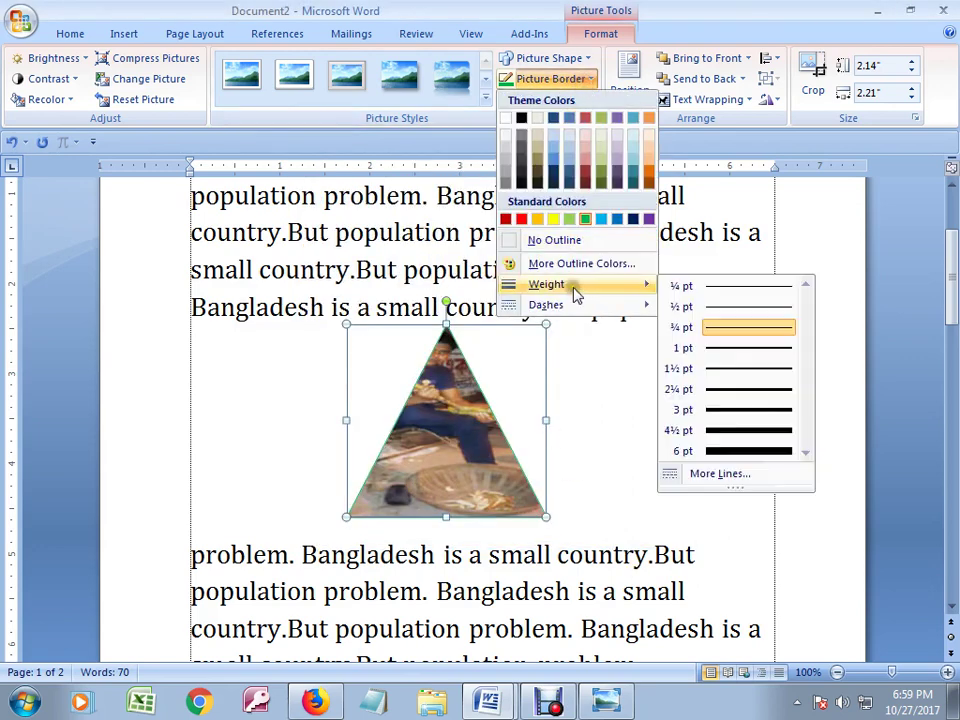
{"action": "mouse_move", "coordinate": [574, 304]}
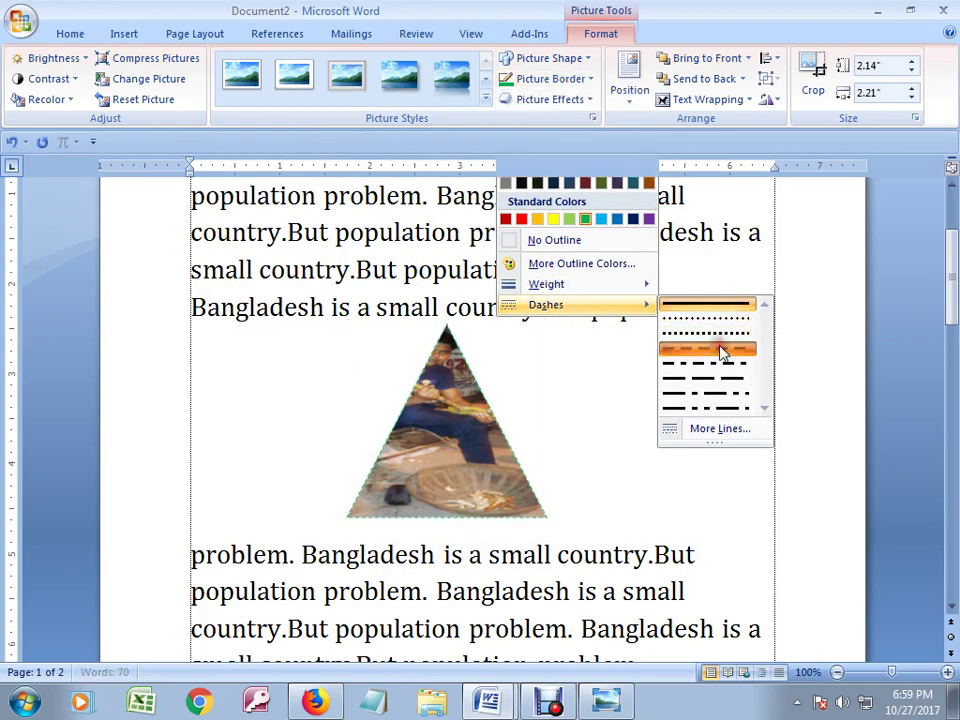
{"action": "left_click", "coordinate": [722, 348]}
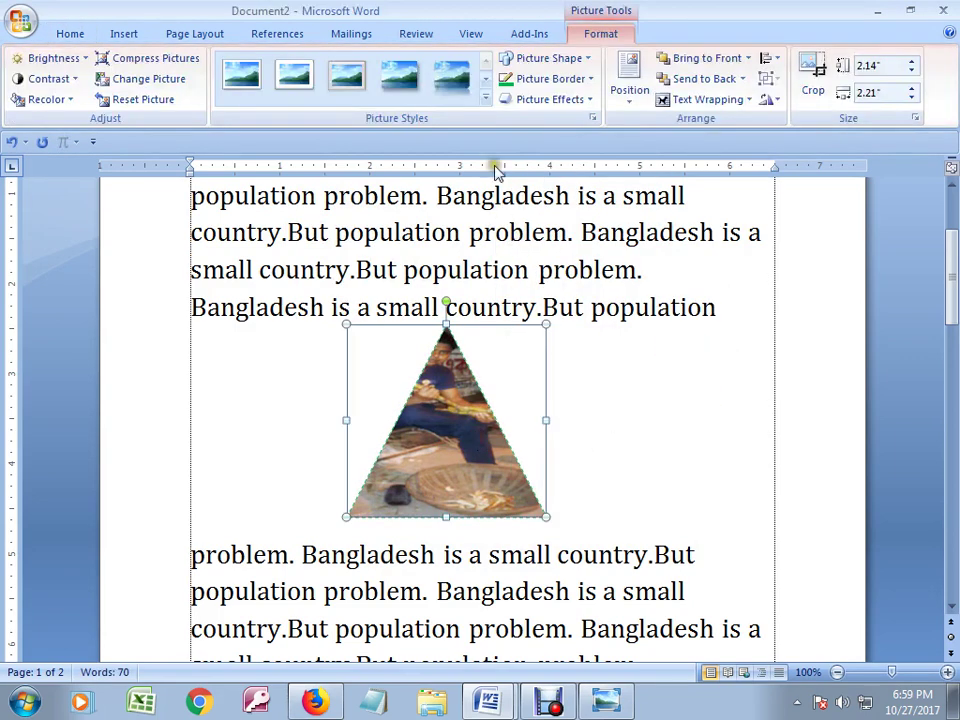
- Browse the Picture Effects presets without applying any
{"action": "left_click", "coordinate": [571, 100]}
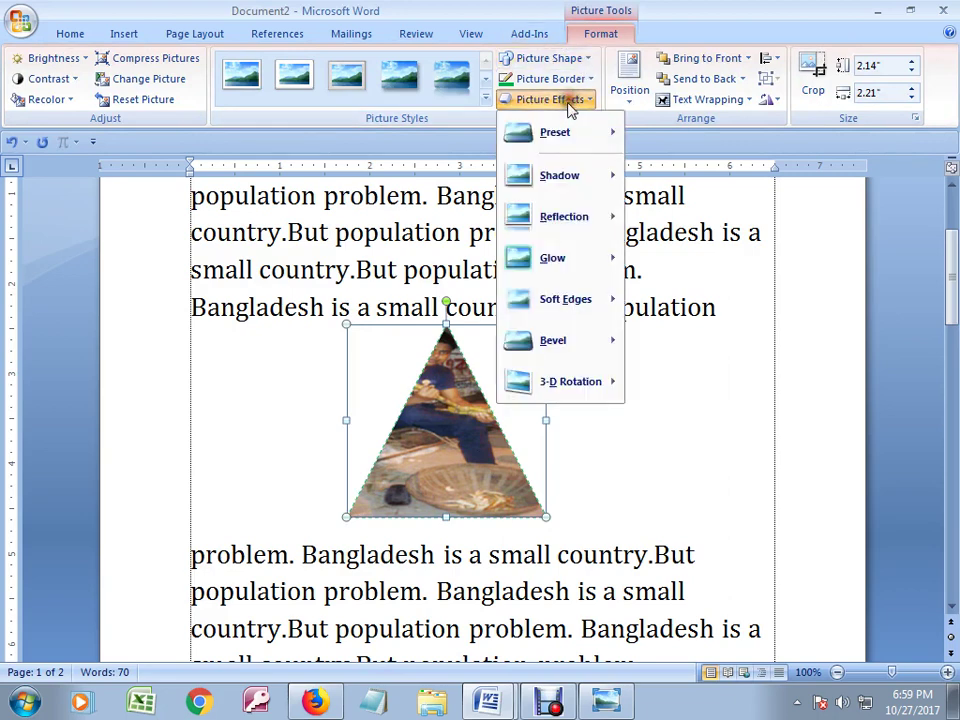
{"action": "mouse_move", "coordinate": [560, 135]}
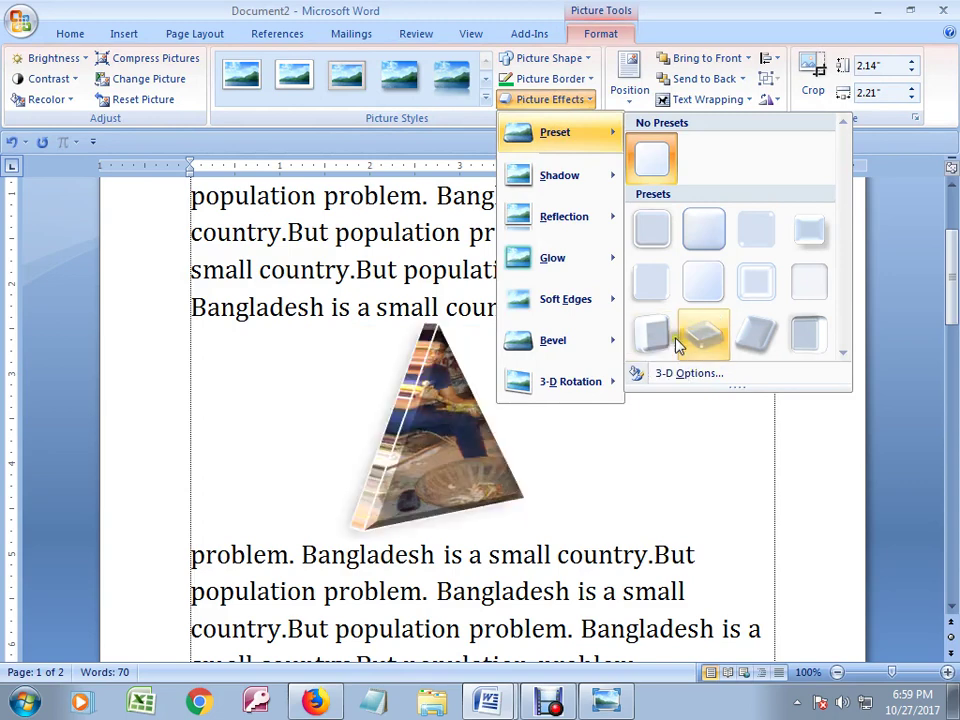
{"action": "left_click", "coordinate": [640, 448]}
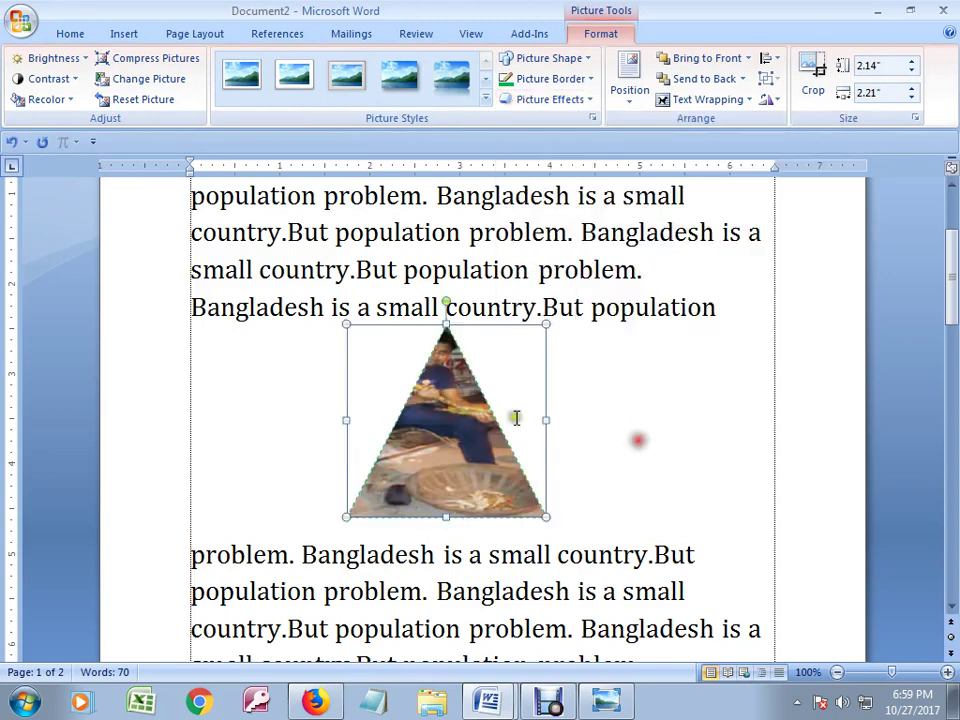
- Check the Position options, then nudge the triangle right and delete it
{"action": "left_click", "coordinate": [625, 103]}
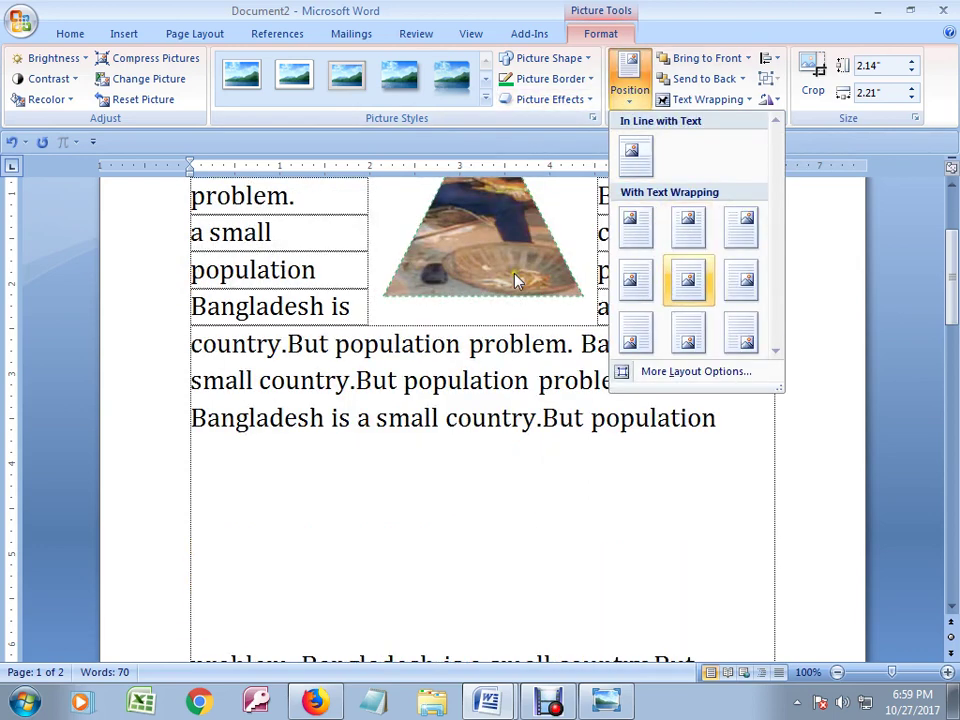
{"action": "left_click", "coordinate": [610, 490]}
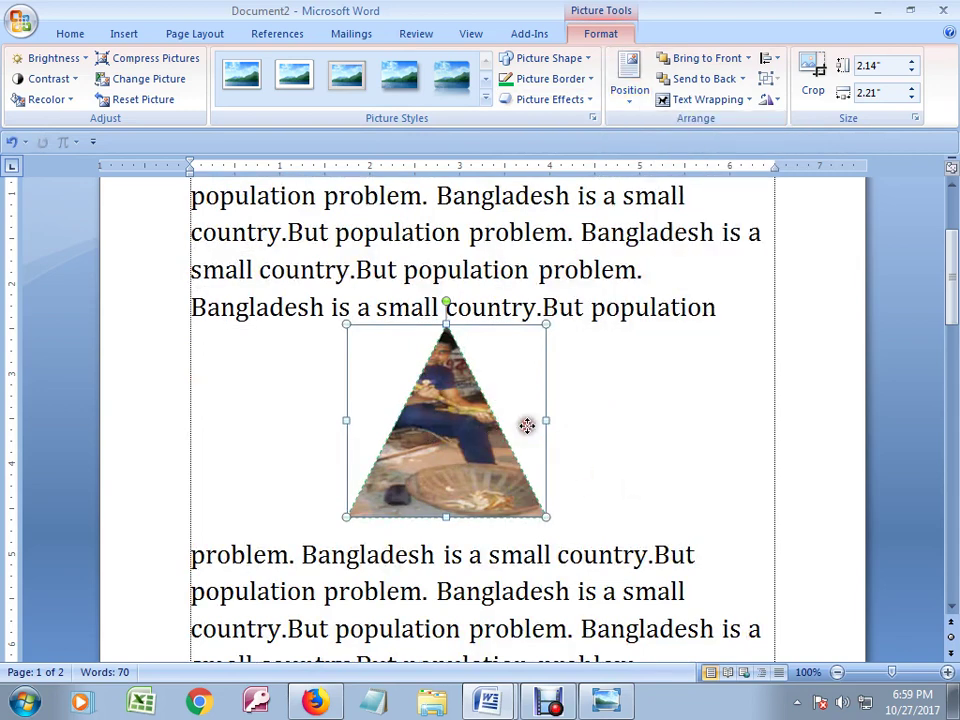
{"action": "left_click_drag", "start_coordinate": [426, 430], "coordinate": [459, 424]}
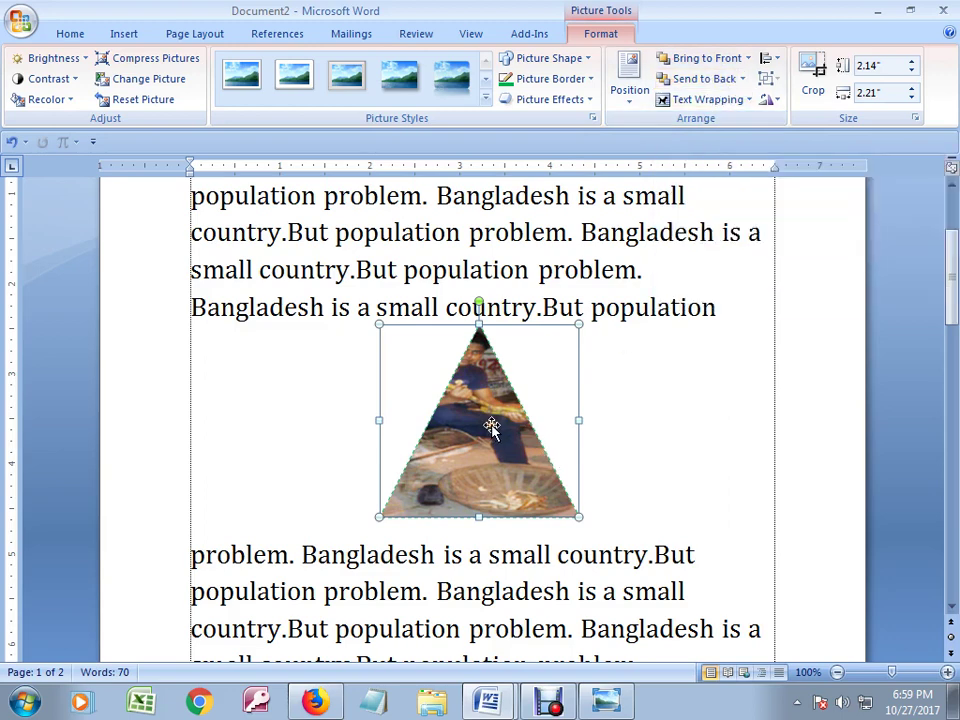
{"action": "key", "text": "Delete"}
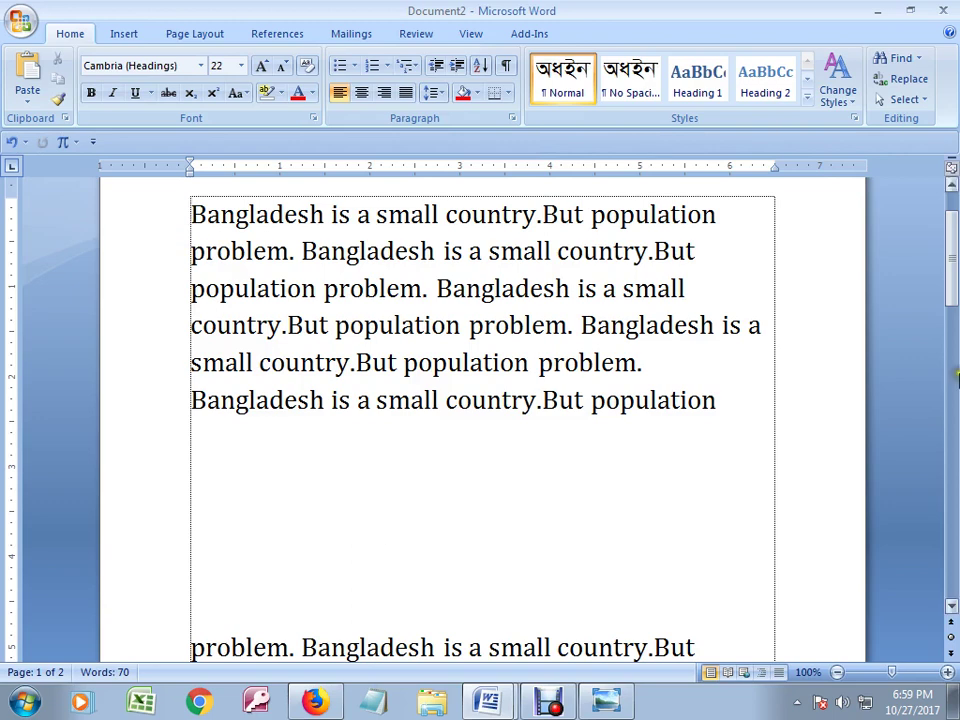
- Draw a 1.66 by 2.23 inch rectangle in the gap between the paragraphs
{"action": "left_click", "coordinate": [120, 34]}
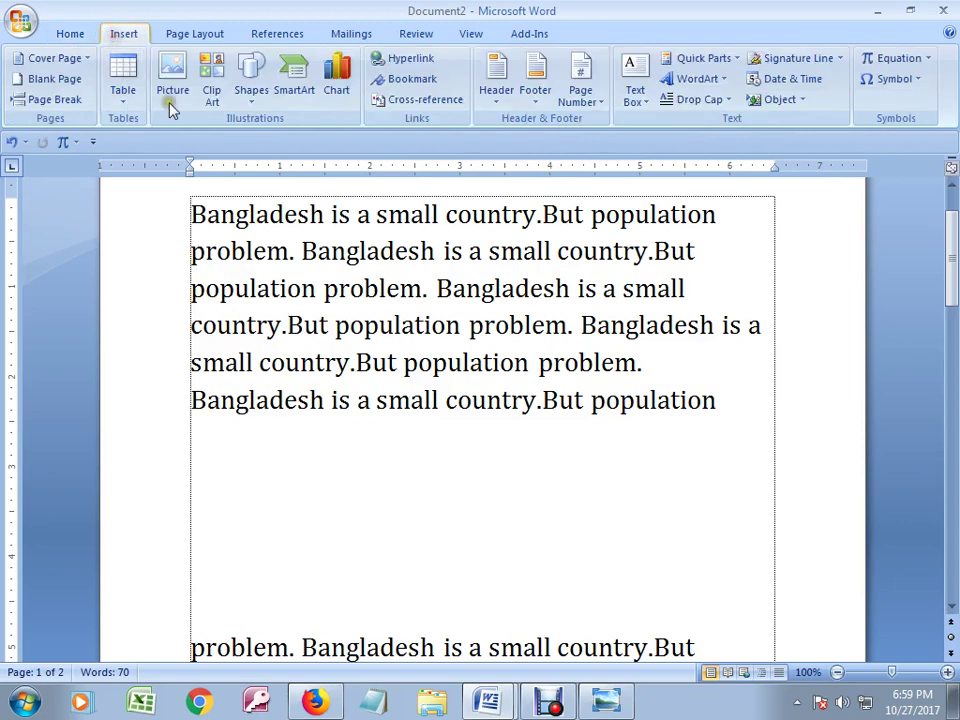
{"action": "left_click", "coordinate": [252, 106]}
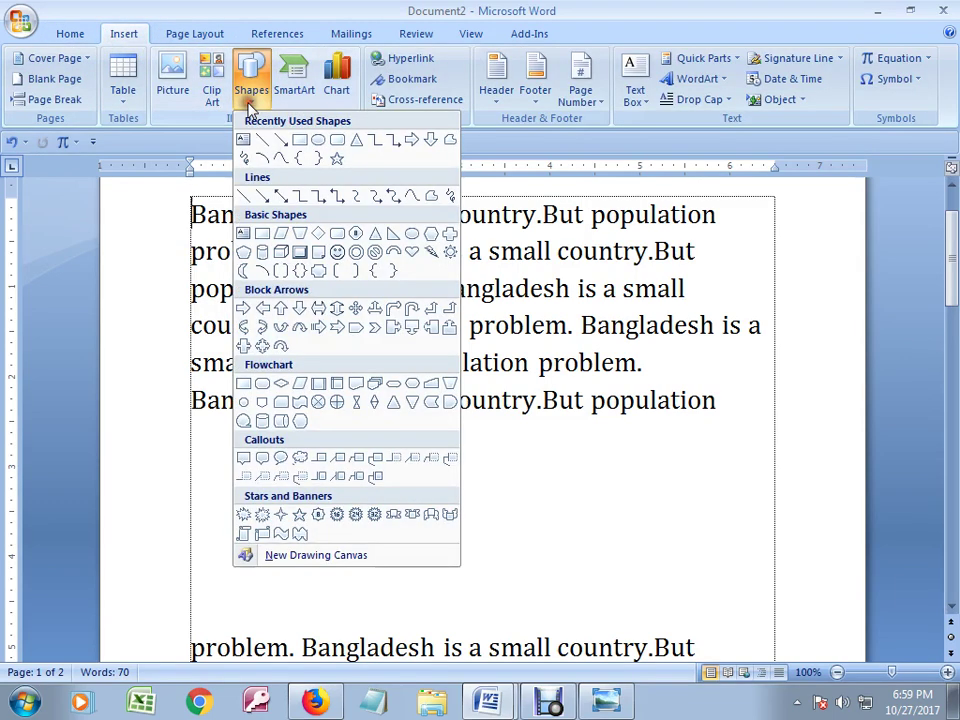
{"action": "left_click", "coordinate": [300, 139]}
{"action": "left_click_drag", "start_coordinate": [343, 443], "coordinate": [544, 593]}
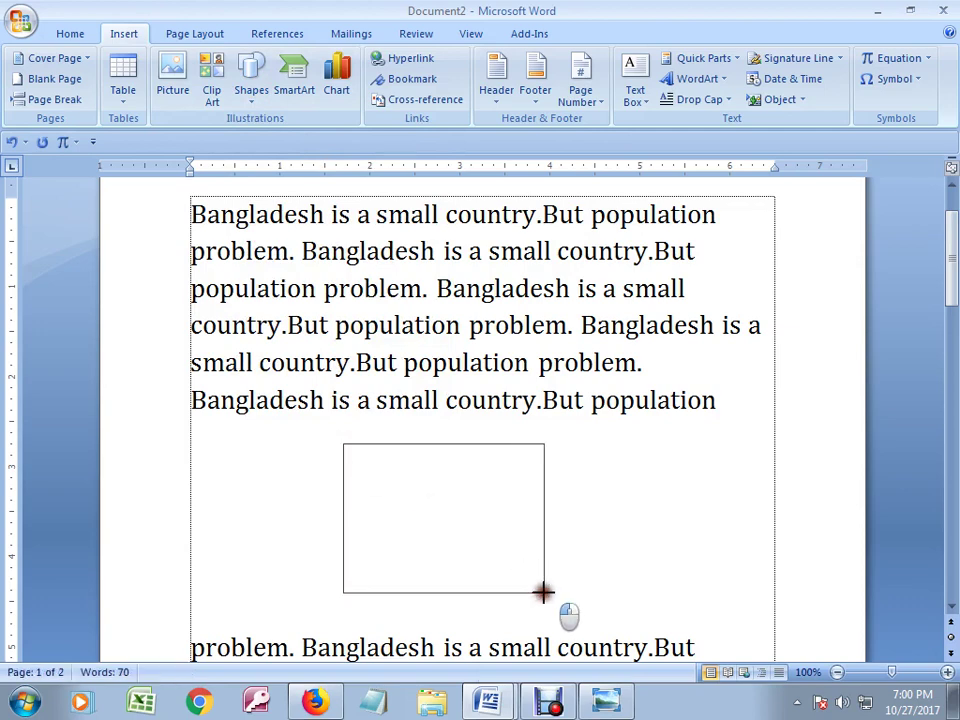
{"action": "scroll", "coordinate": [480, 583], "scroll_direction": "down", "scroll_amount": 2}
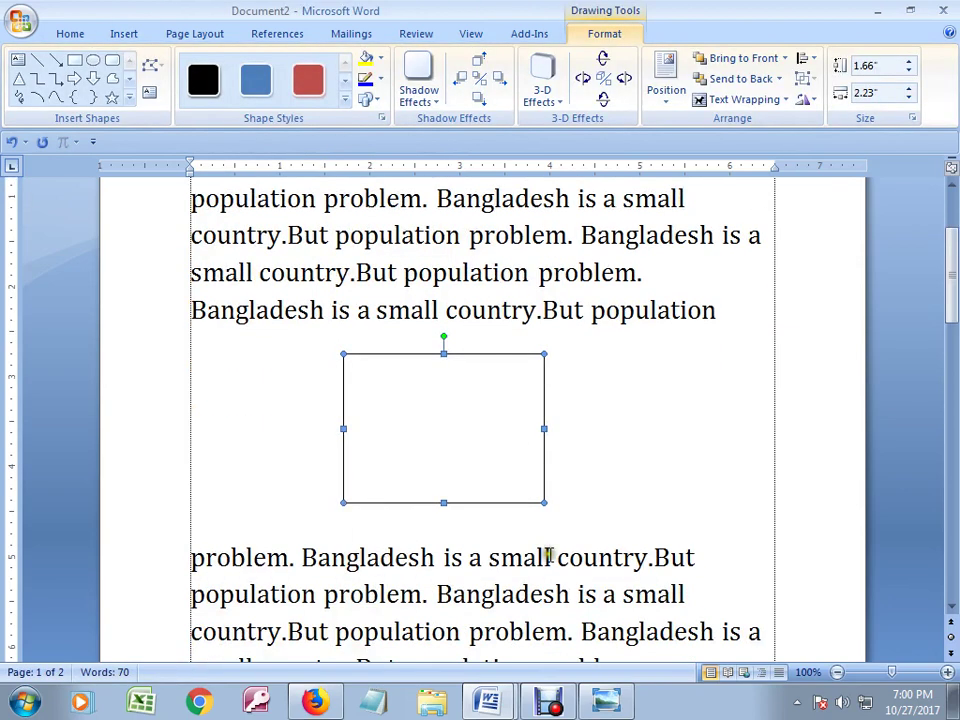
- Give the rectangle a Fill Effects picture fill using the photo of a woman
{"action": "right_click", "coordinate": [487, 405]}
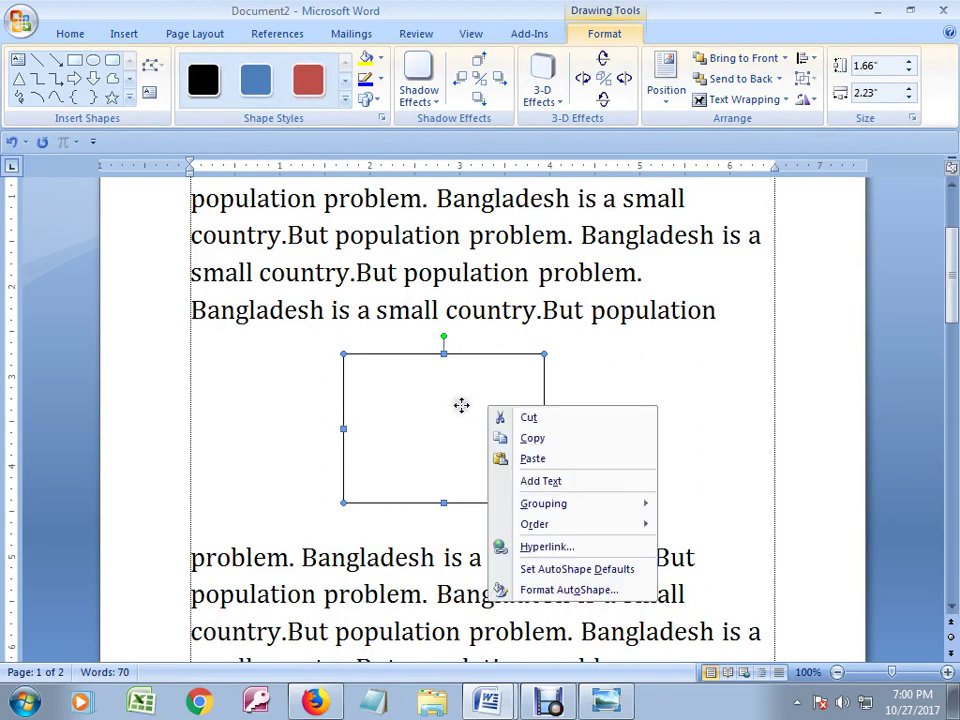
{"action": "left_click", "coordinate": [556, 591]}
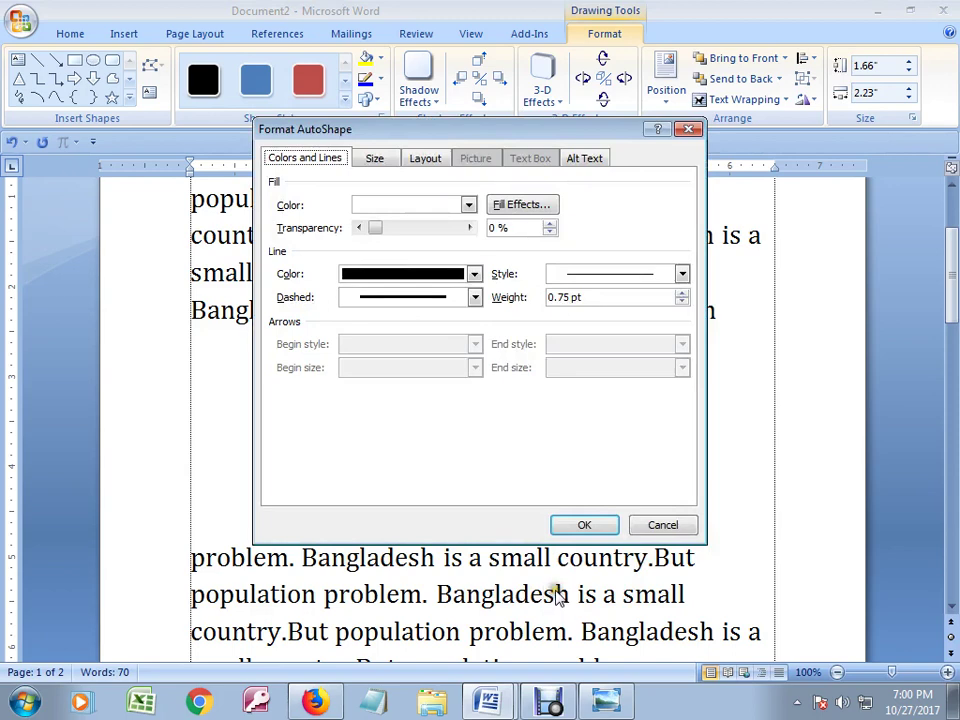
{"action": "left_click", "coordinate": [512, 210]}
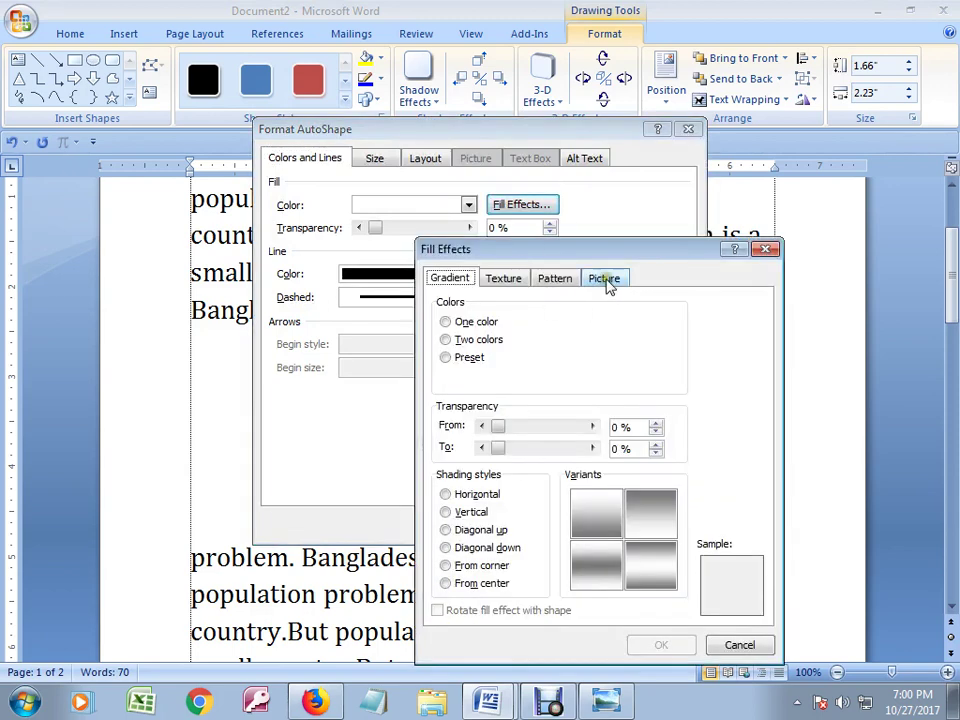
{"action": "left_click", "coordinate": [606, 280]}
{"action": "left_click", "coordinate": [634, 508]}
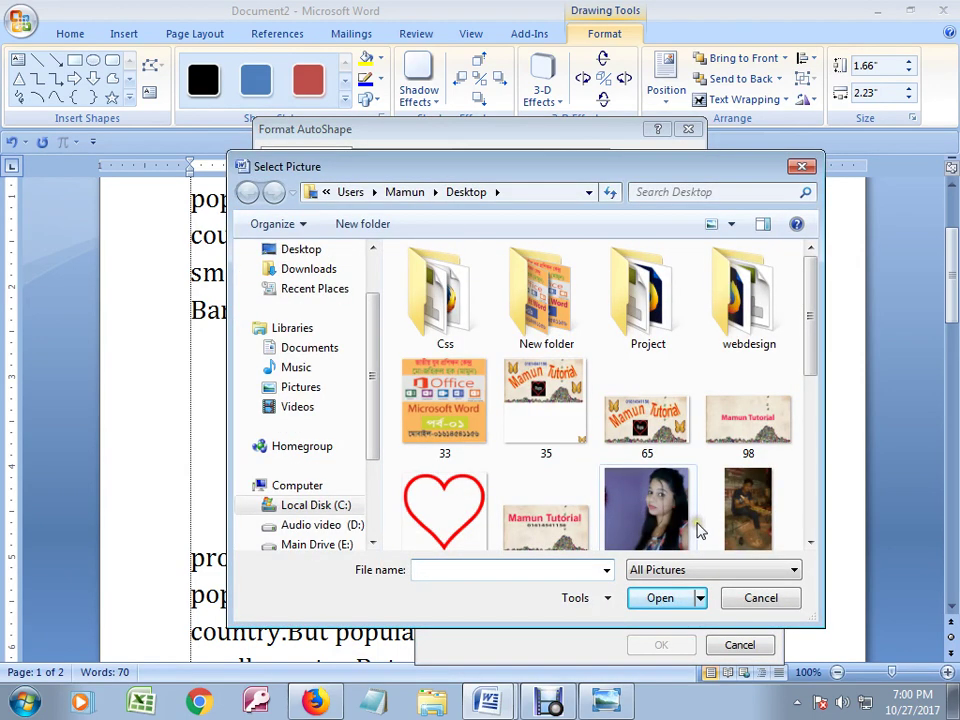
{"action": "scroll", "coordinate": [809, 325], "scroll_direction": "down", "scroll_amount": 1}
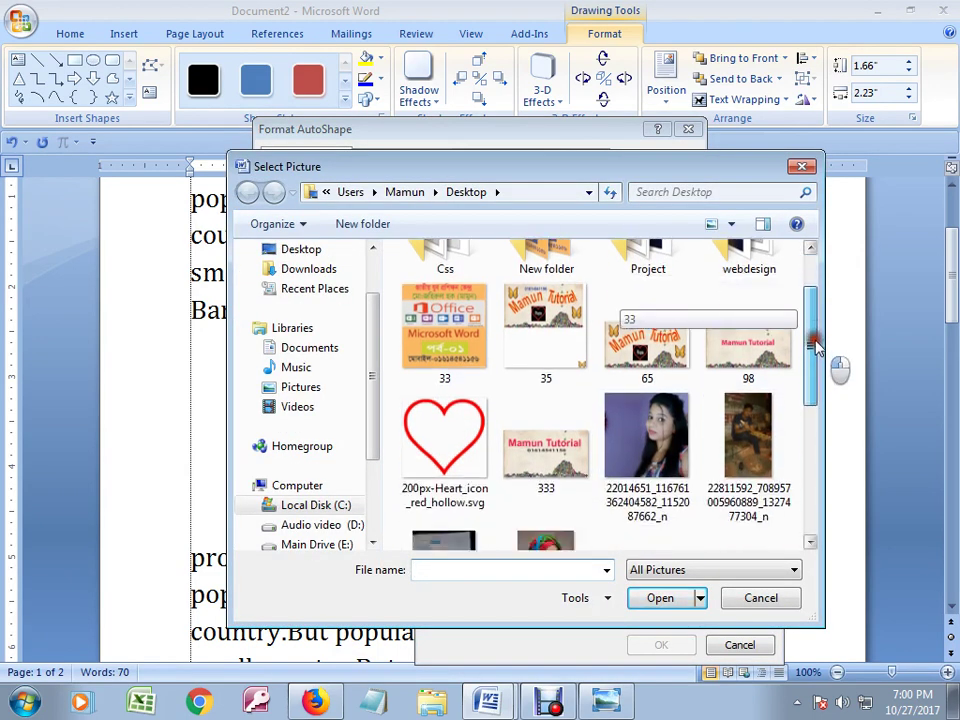
{"action": "left_click", "coordinate": [657, 440]}
{"action": "left_click", "coordinate": [652, 604]}
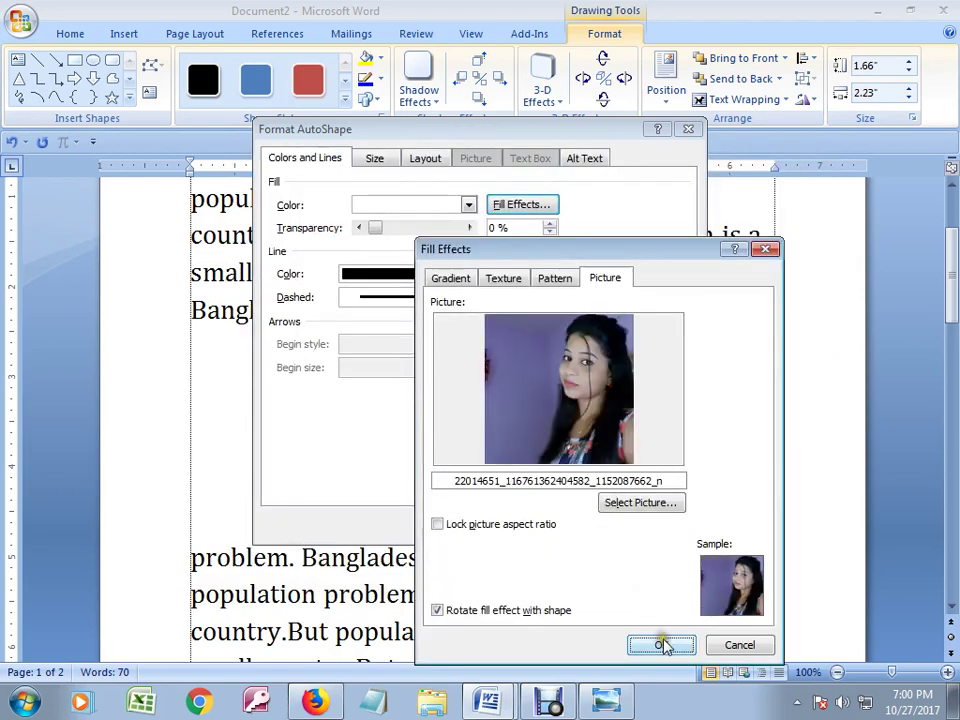
{"action": "left_click", "coordinate": [662, 645]}
- Apply the picture fill and enlarge the photo rectangle to 1.95 by 2.32 inches
{"action": "left_click", "coordinate": [581, 524]}
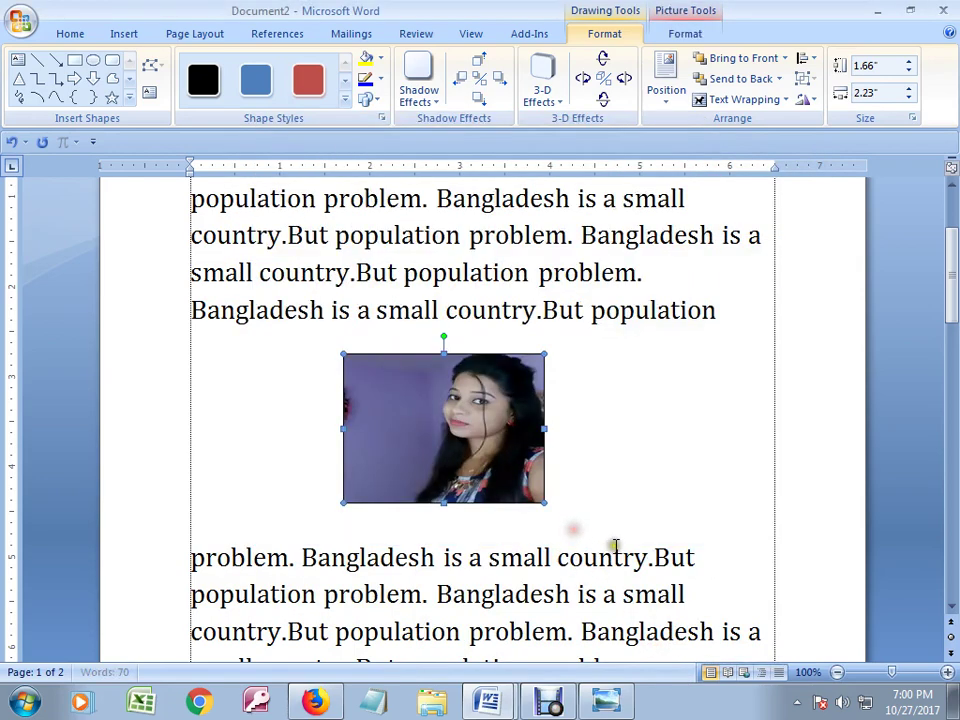
{"action": "left_click", "coordinate": [602, 503]}
{"action": "left_click", "coordinate": [519, 452]}
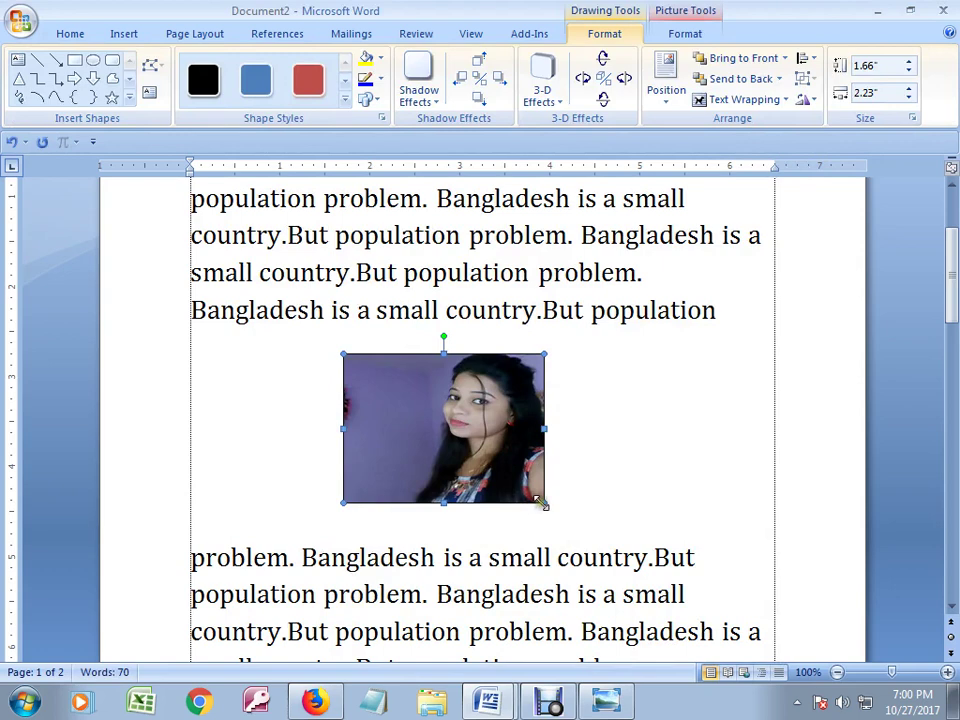
{"action": "left_click_drag", "start_coordinate": [540, 503], "coordinate": [551, 528]}
- Move the photo rectangle over against the left margin
{"action": "left_click", "coordinate": [602, 450]}
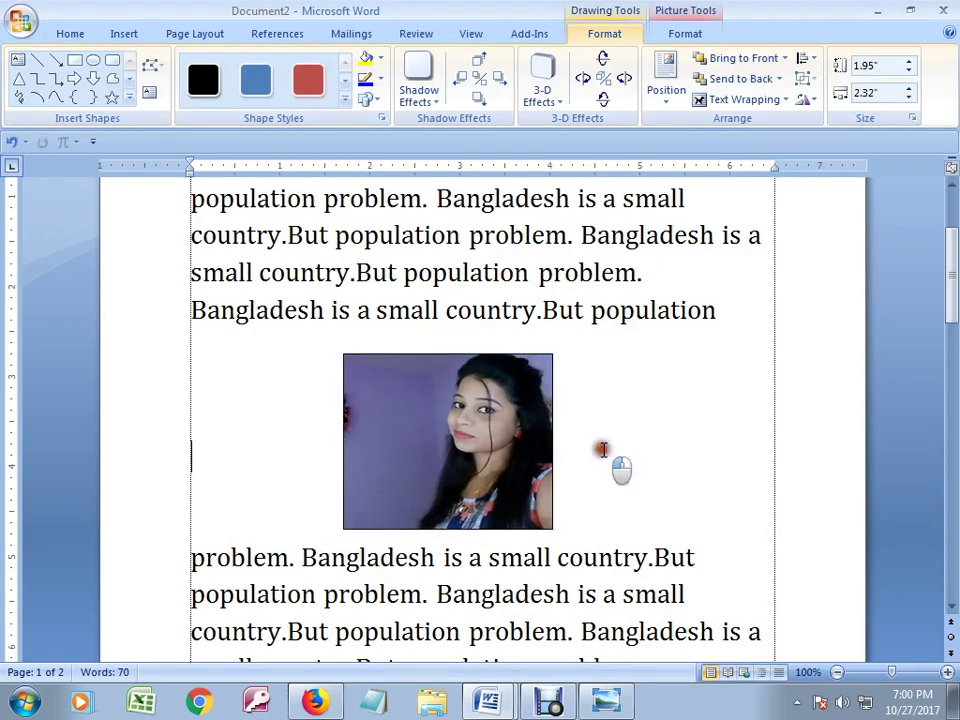
{"action": "left_click_drag", "start_coordinate": [439, 422], "coordinate": [447, 443]}
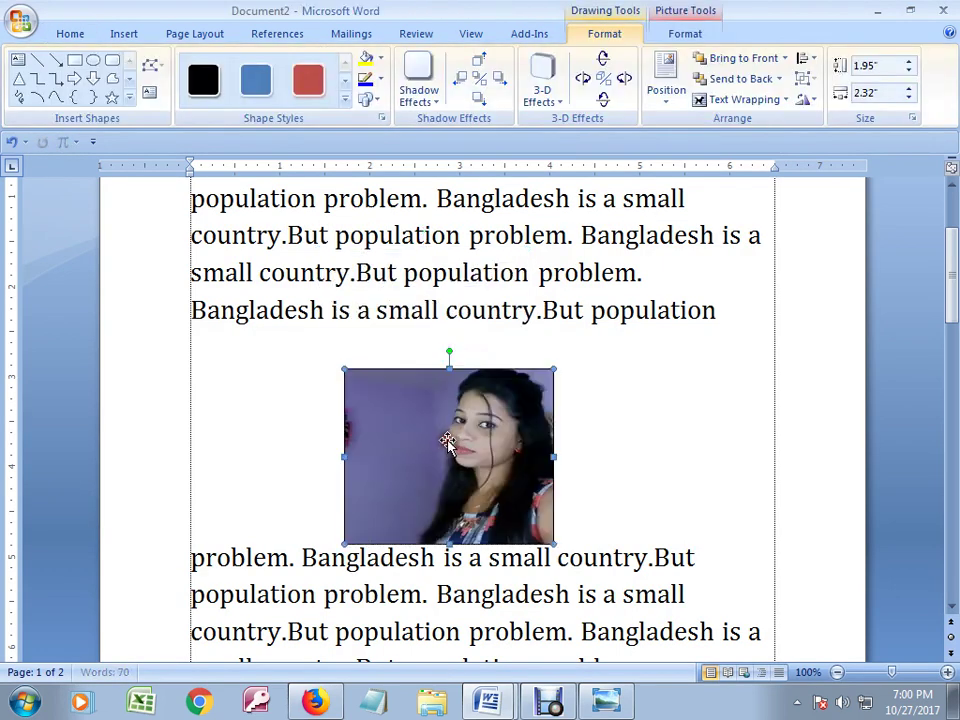
{"action": "left_click_drag", "start_coordinate": [447, 443], "coordinate": [442, 433]}
{"action": "left_click", "coordinate": [618, 426]}
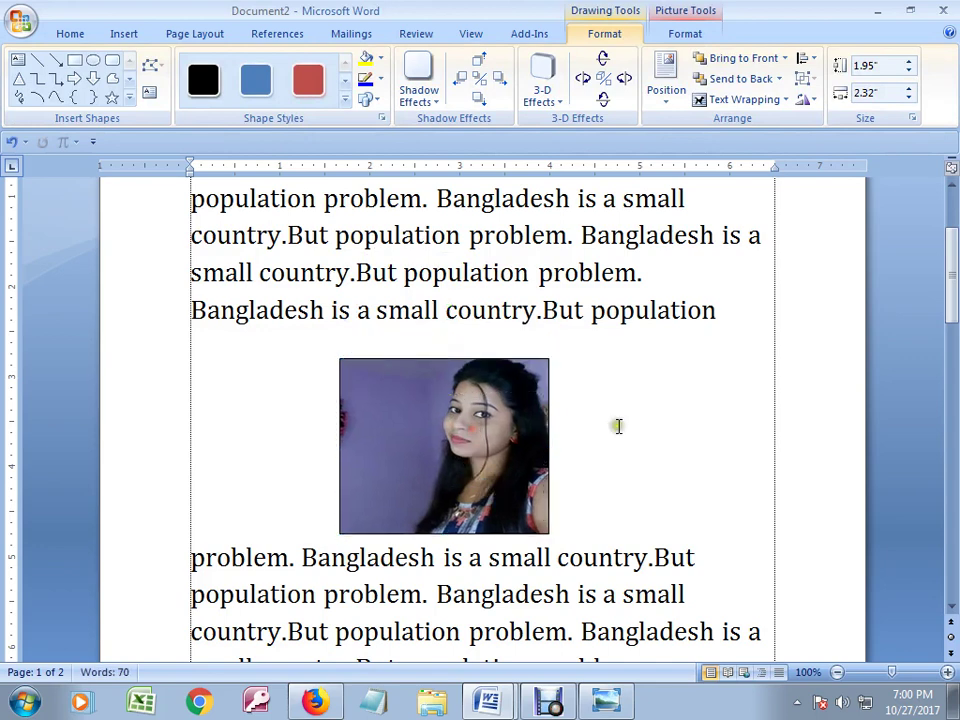
{"action": "scroll", "coordinate": [600, 538], "scroll_direction": "up", "scroll_amount": 2}
{"action": "scroll", "coordinate": [608, 559], "scroll_direction": "down", "scroll_amount": 1}
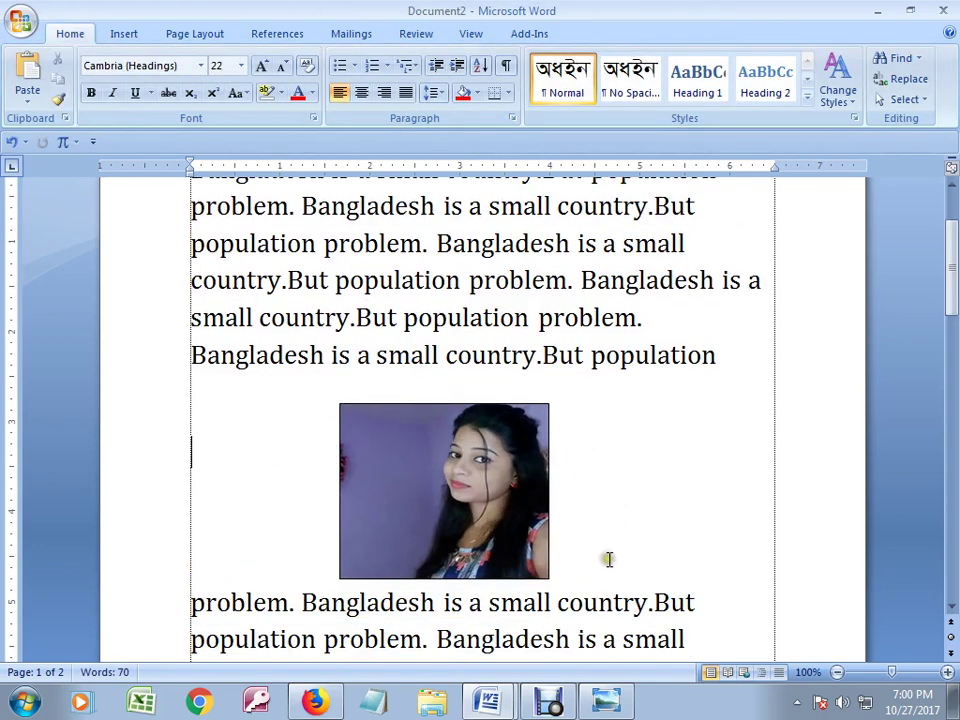
{"action": "left_click", "coordinate": [399, 489]}
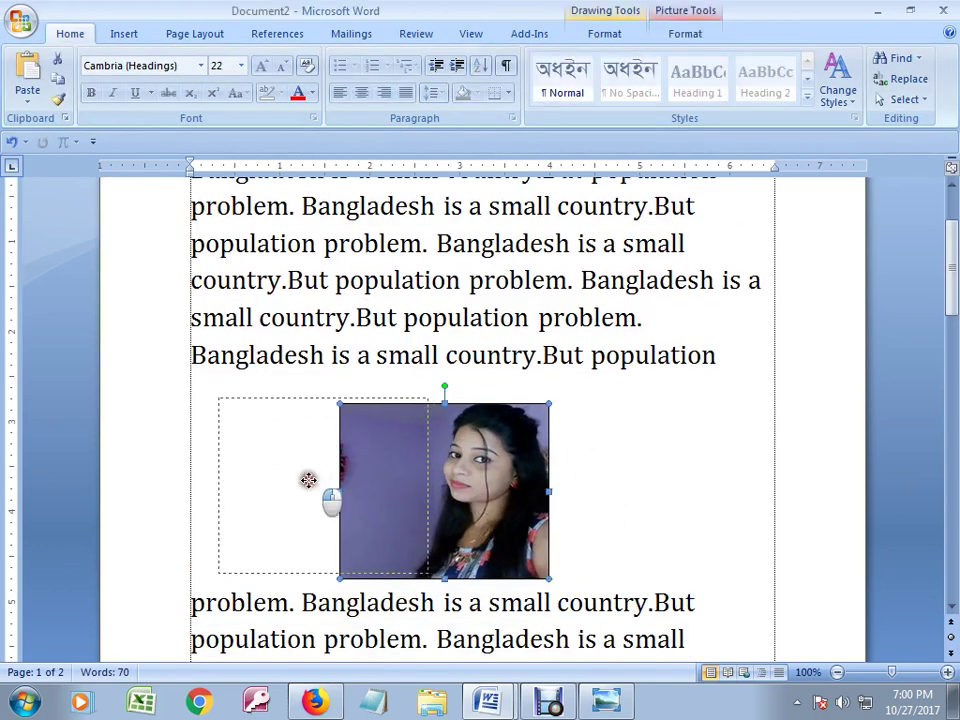
{"action": "left_click_drag", "start_coordinate": [463, 492], "coordinate": [331, 484]}
- Draw an oval about 1.98 by 2.02 inches to the right of the photo
{"action": "left_click", "coordinate": [124, 36]}
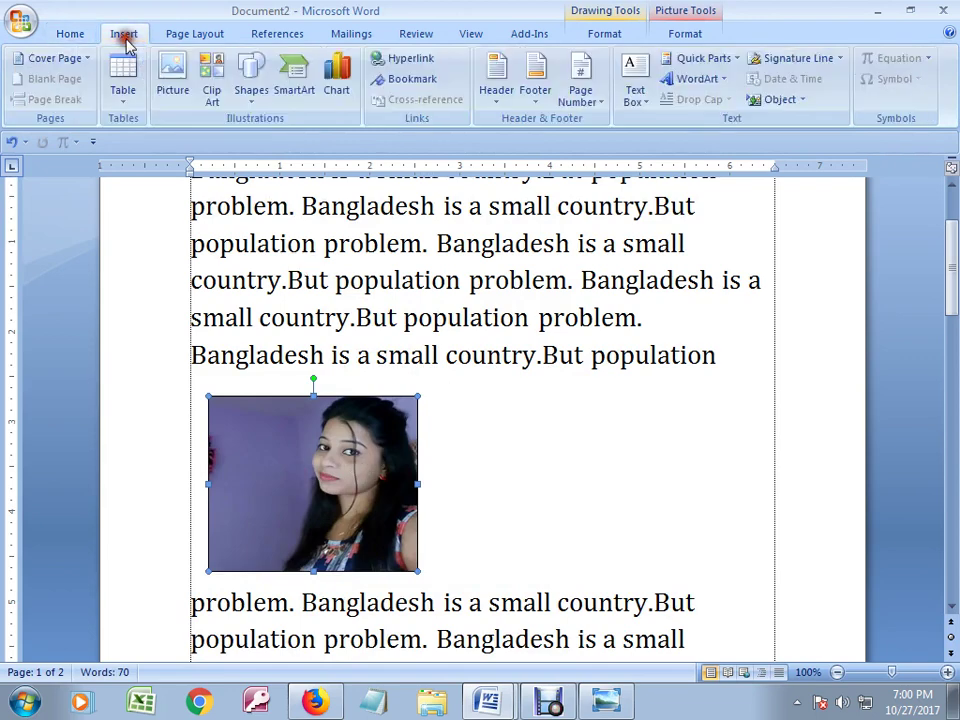
{"action": "left_click", "coordinate": [245, 92]}
{"action": "left_click", "coordinate": [324, 146]}
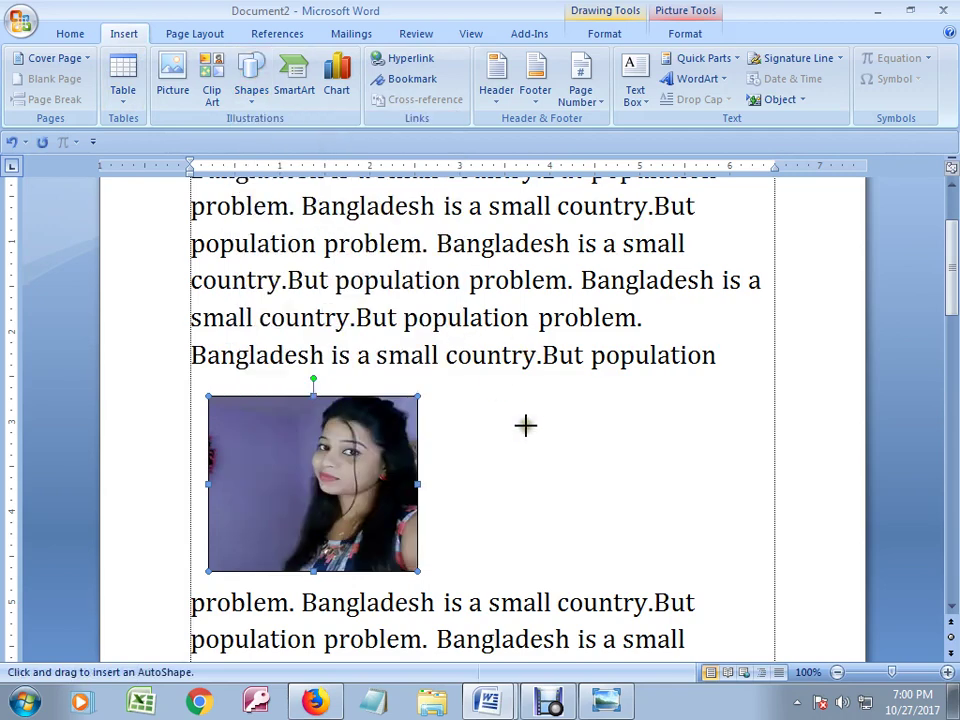
{"action": "left_click_drag", "start_coordinate": [483, 405], "coordinate": [666, 592]}
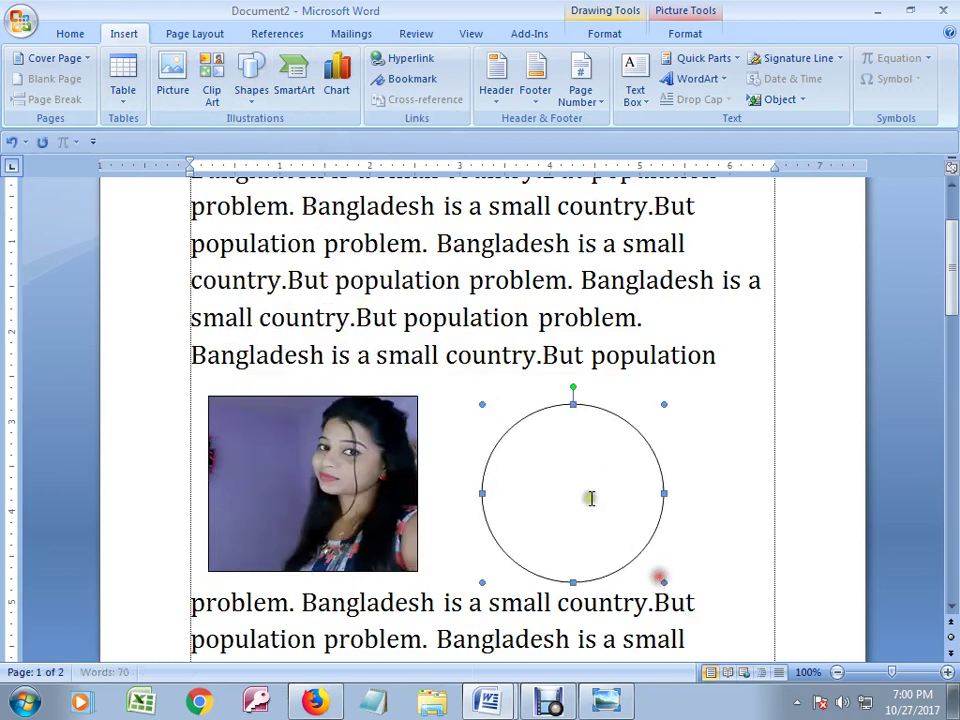
{"action": "left_click_drag", "start_coordinate": [589, 497], "coordinate": [568, 473]}
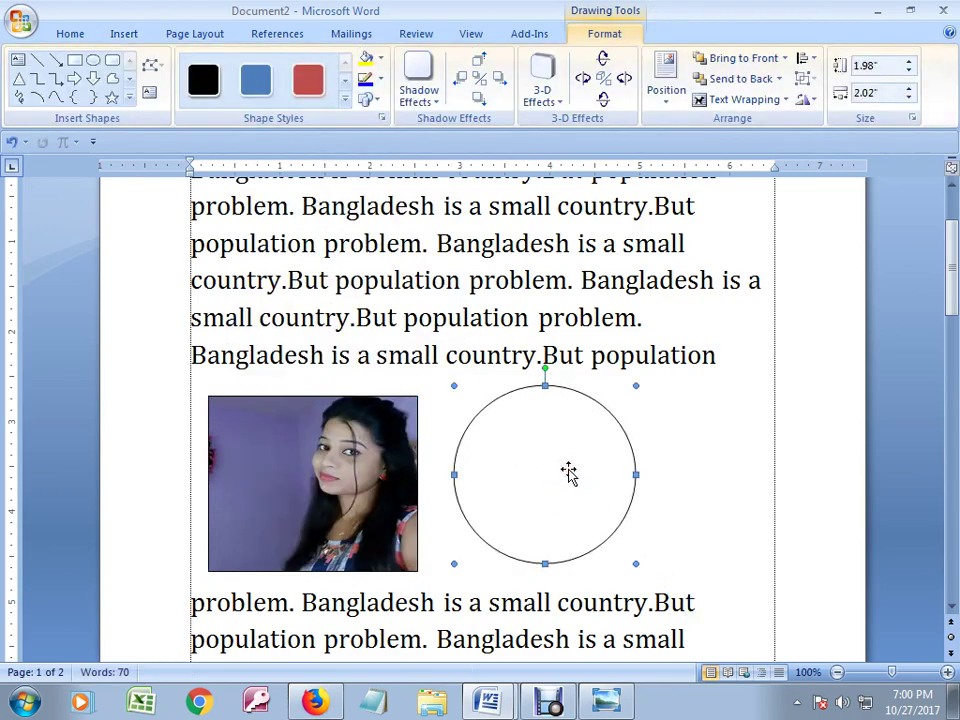
- Picture-fill the circle with the photo of the woman in the colourful headscarf
{"action": "right_click", "coordinate": [568, 473]}
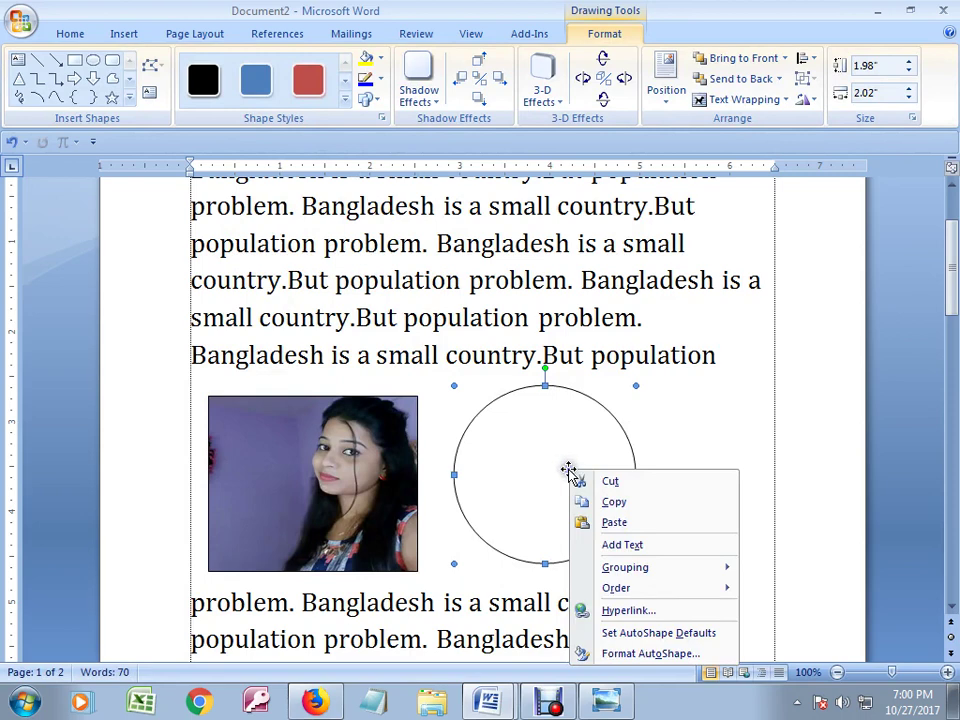
{"action": "left_click", "coordinate": [633, 655]}
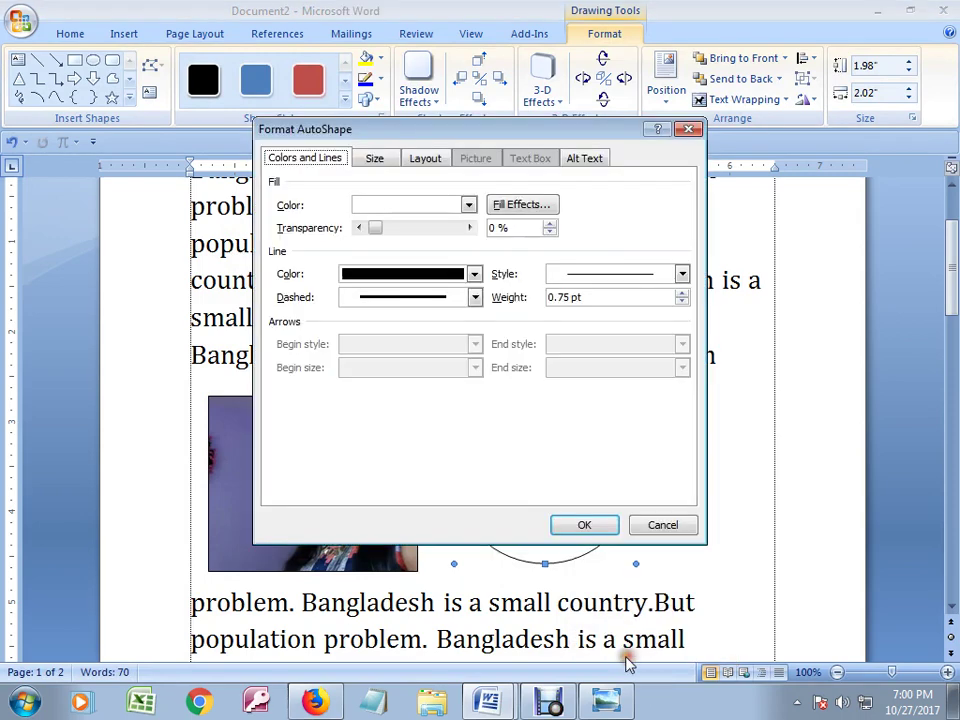
{"action": "left_click", "coordinate": [518, 208]}
{"action": "left_click", "coordinate": [604, 278]}
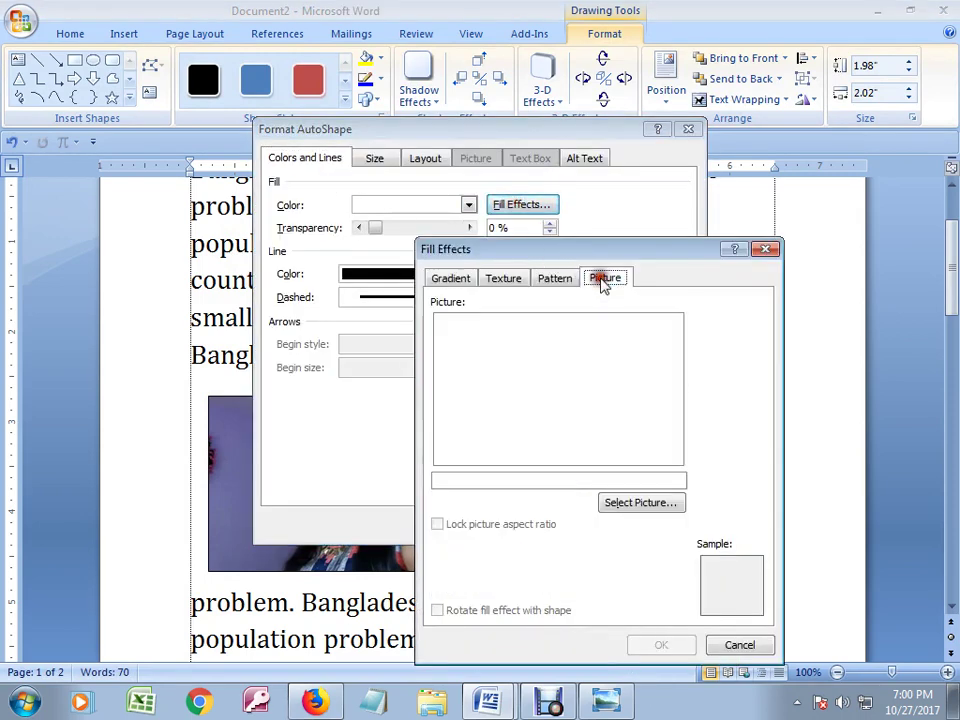
{"action": "left_click", "coordinate": [643, 507]}
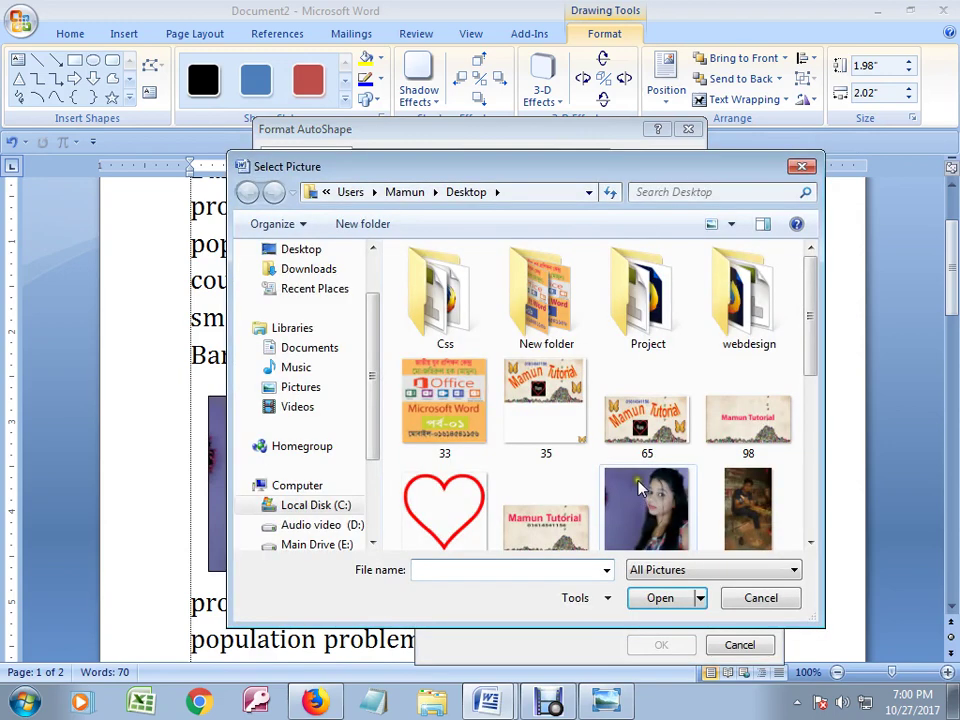
{"action": "left_click_drag", "start_coordinate": [806, 304], "coordinate": [820, 450]}
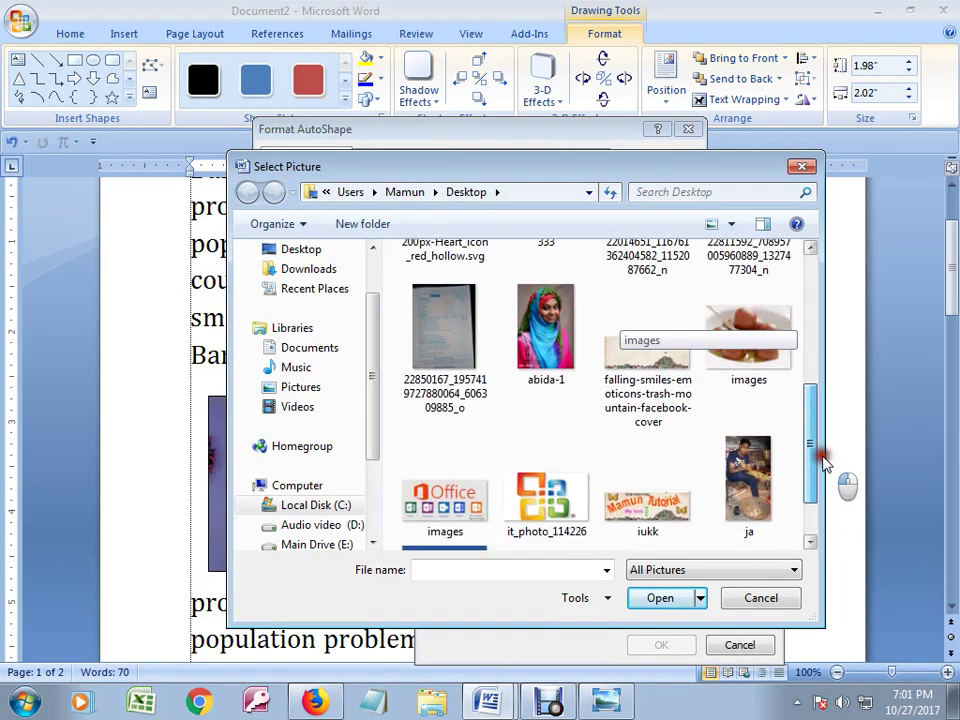
{"action": "left_click", "coordinate": [567, 401]}
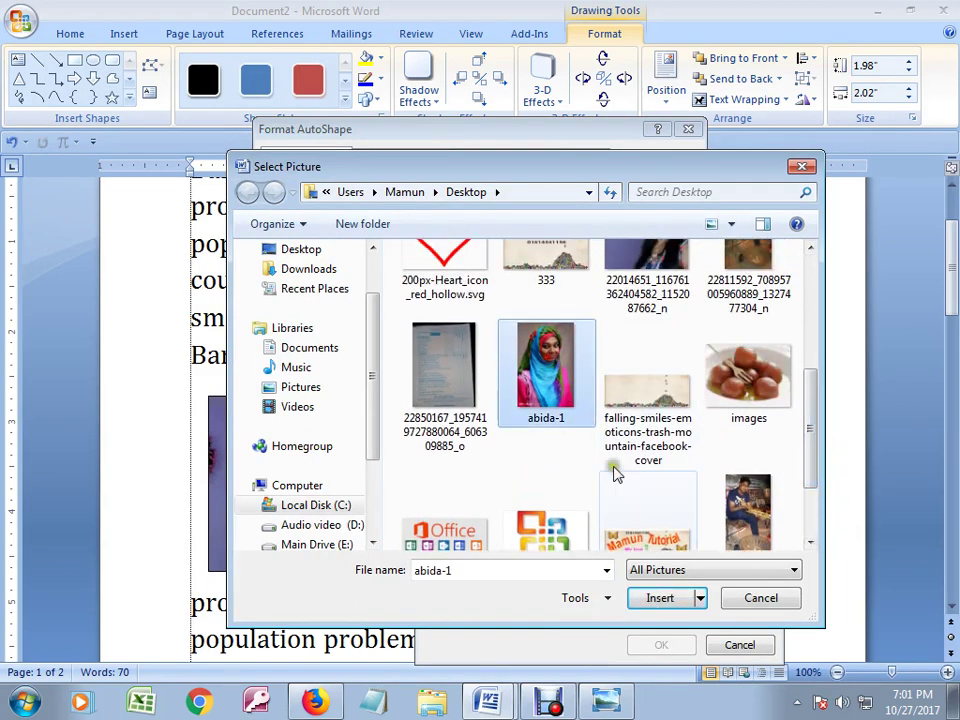
{"action": "left_click", "coordinate": [664, 602]}
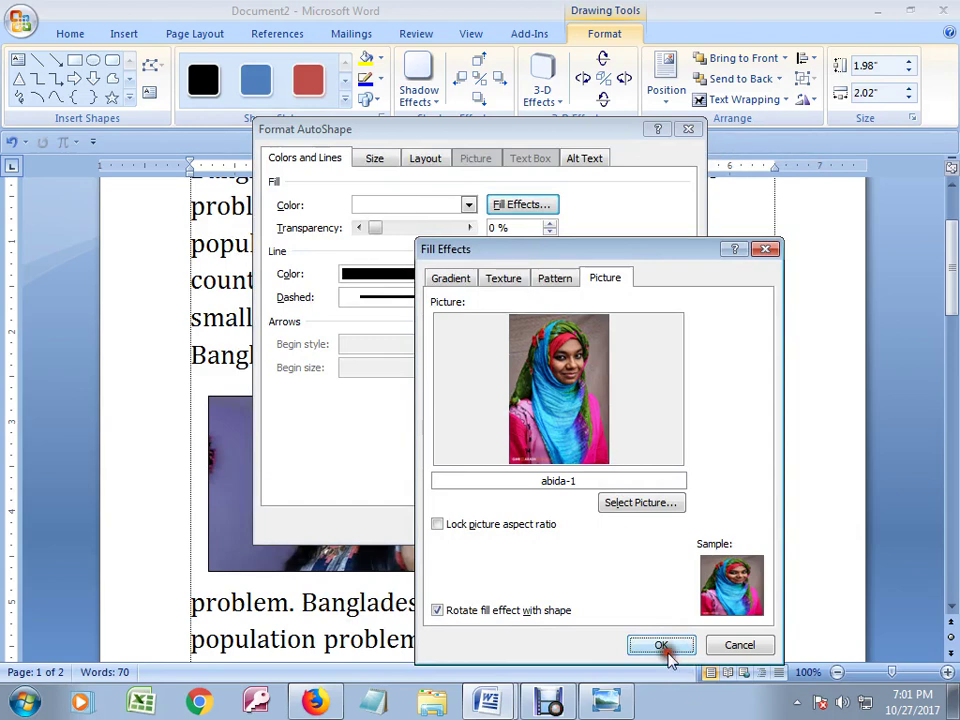
{"action": "left_click", "coordinate": [666, 644]}
{"action": "left_click", "coordinate": [560, 527]}
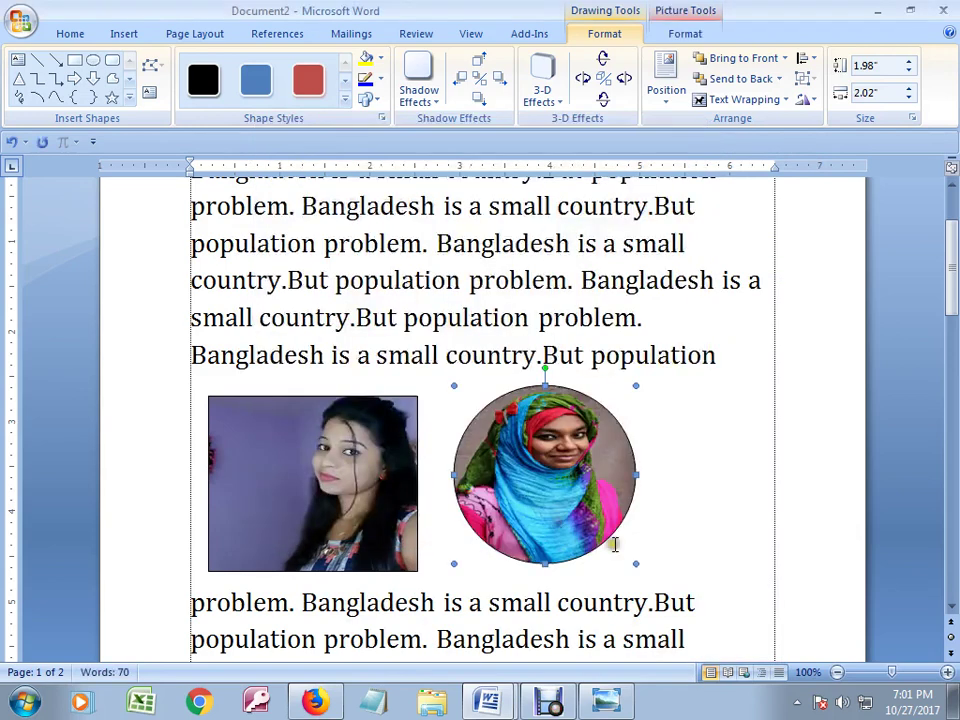
{"action": "left_click", "coordinate": [649, 516]}
- Choose a Text Wrapping option for the circular photo from Drawing Tools Format
{"action": "left_click", "coordinate": [575, 482]}
{"action": "left_click", "coordinate": [681, 461]}
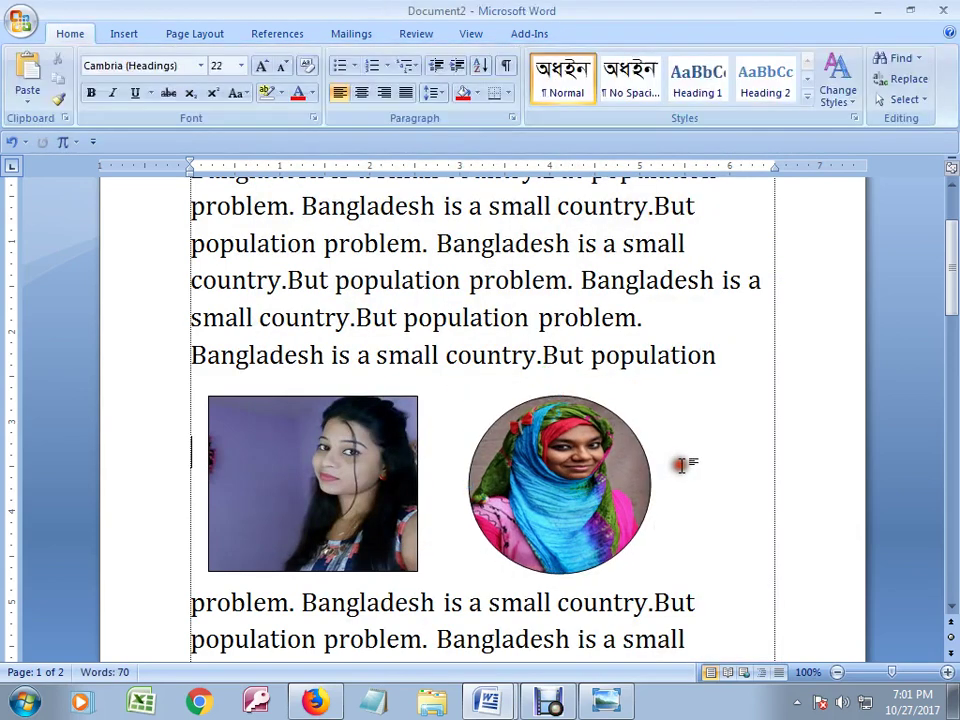
{"action": "scroll", "coordinate": [411, 510], "scroll_direction": "down", "scroll_amount": 3}
{"action": "scroll", "coordinate": [440, 536], "scroll_direction": "up", "scroll_amount": 2}
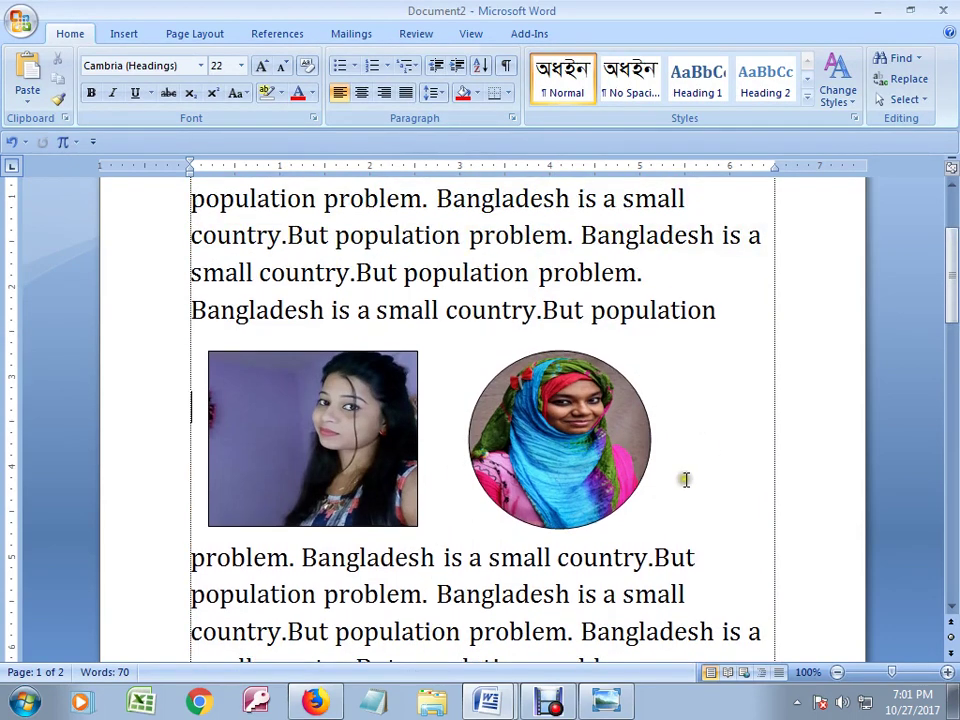
{"action": "scroll", "coordinate": [686, 480], "scroll_direction": "up", "scroll_amount": 2}
{"action": "left_click", "coordinate": [540, 505]}
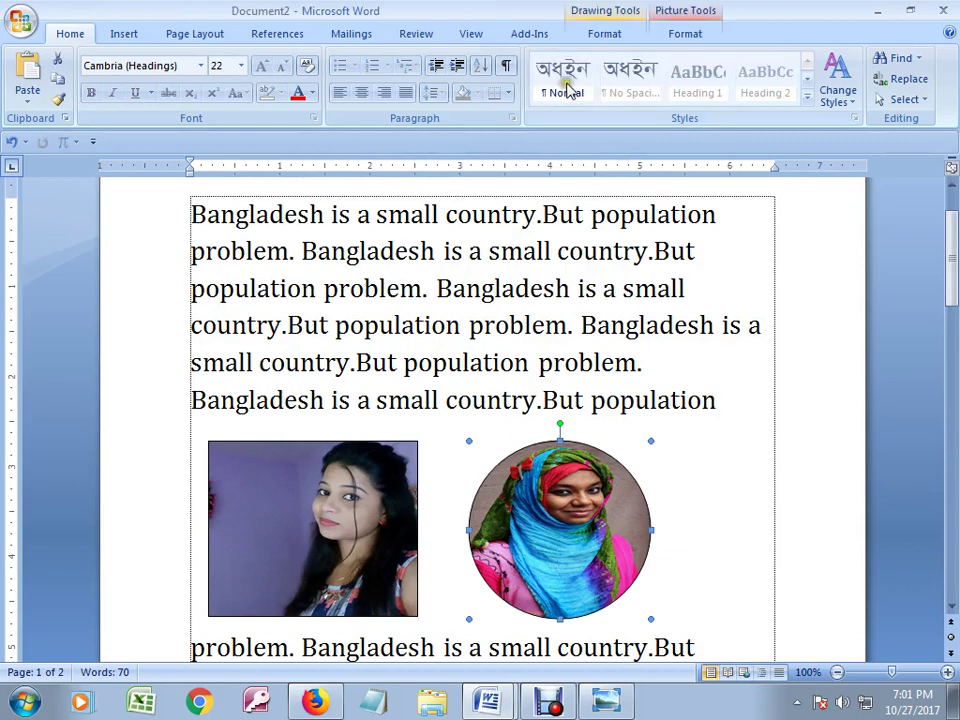
{"action": "left_click", "coordinate": [688, 37]}
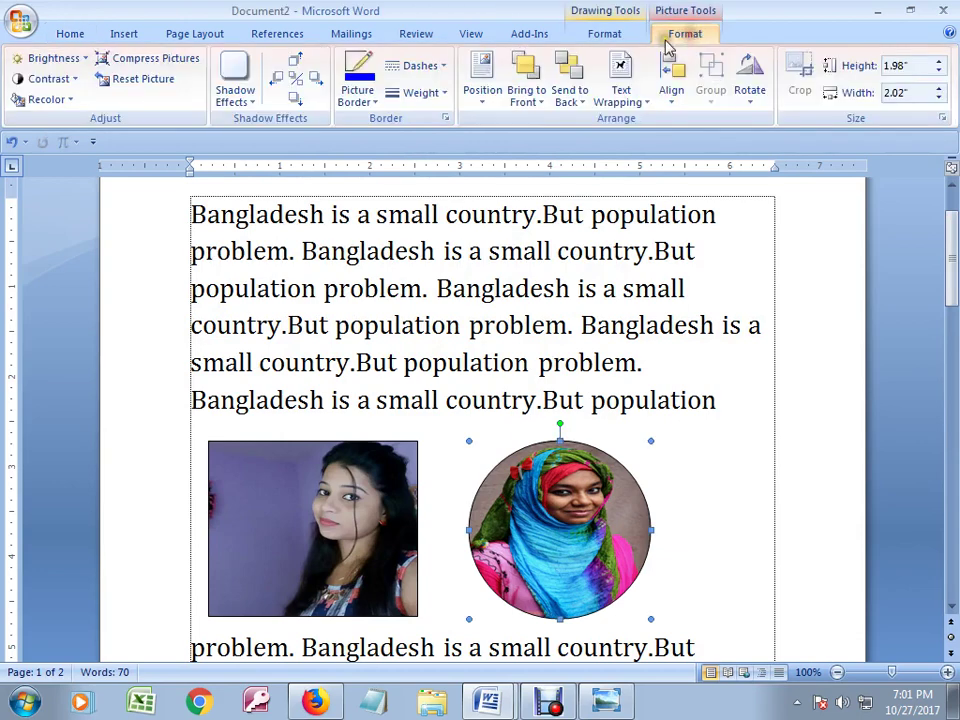
{"action": "left_click", "coordinate": [612, 33]}
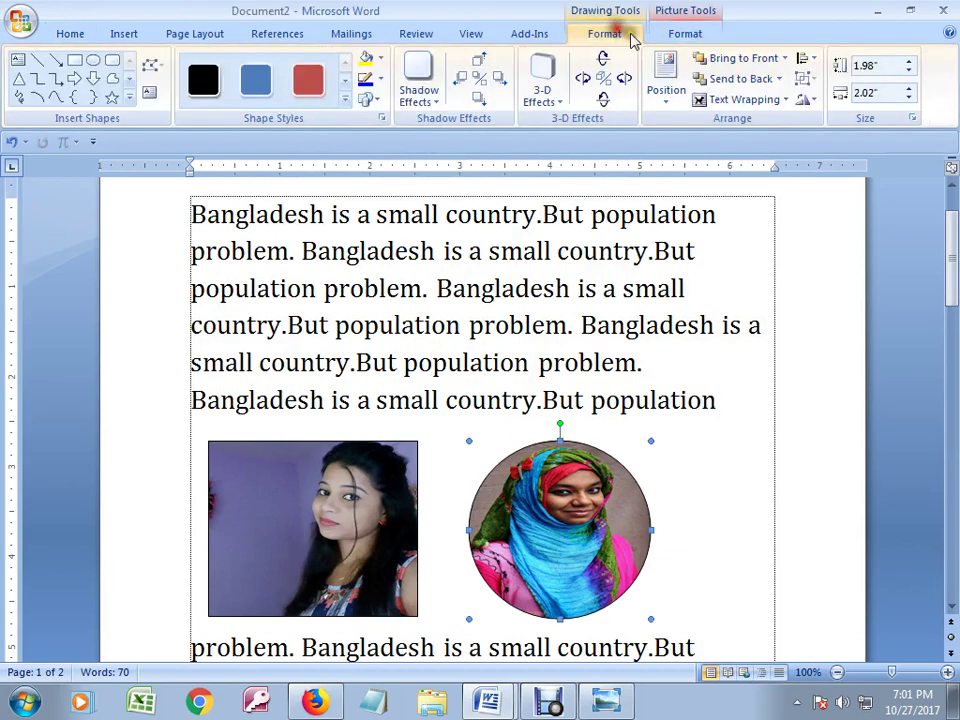
{"action": "left_click", "coordinate": [724, 97]}
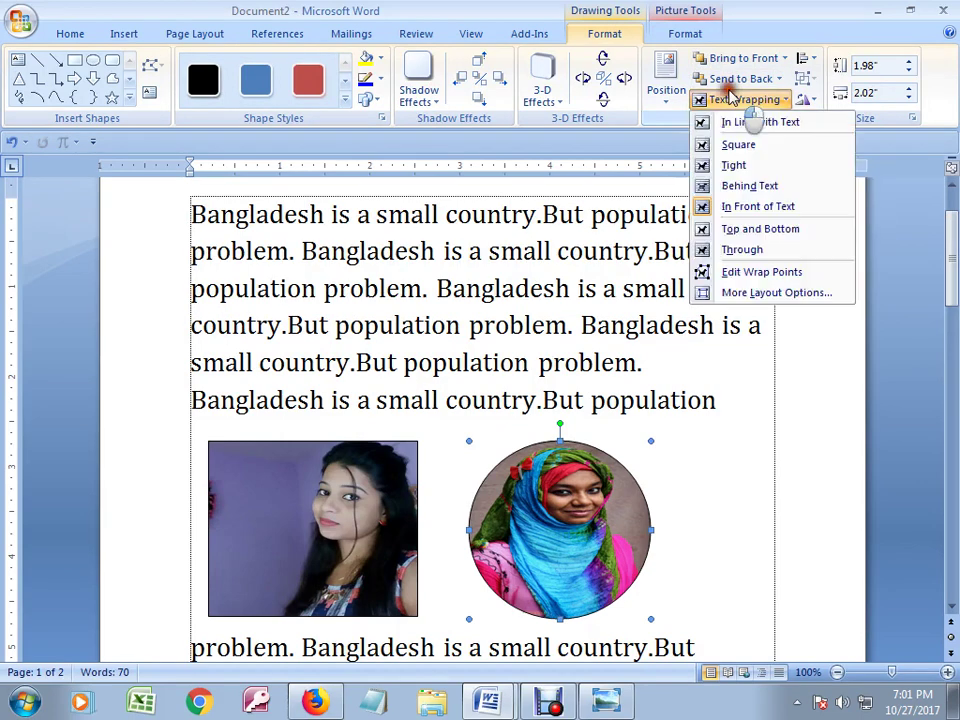
{"action": "left_click", "coordinate": [713, 85]}
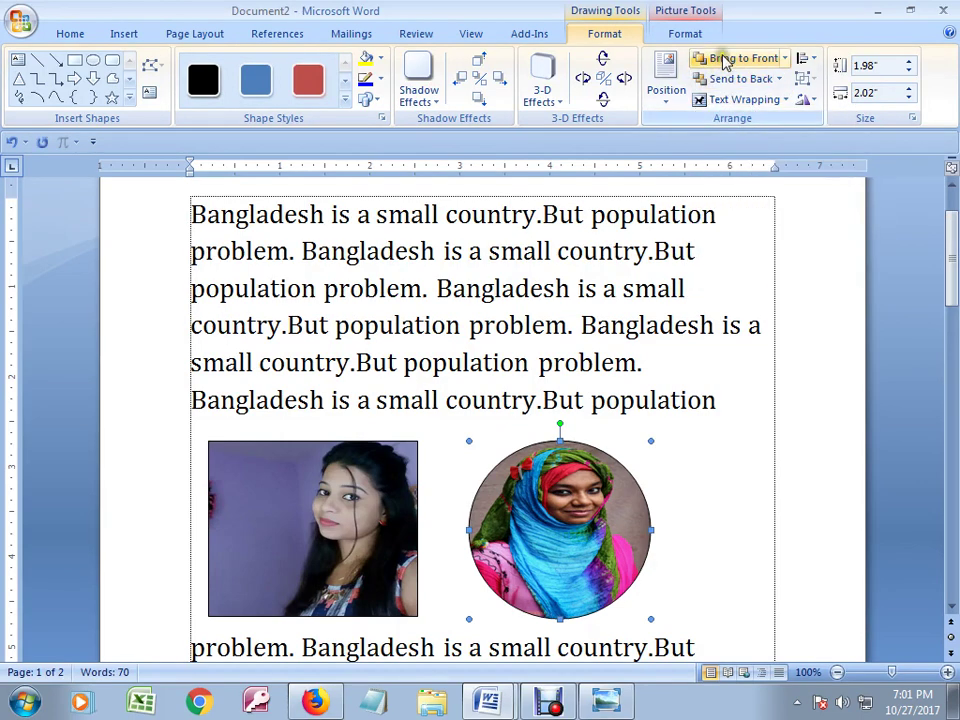
- Slide the circular photo left and slightly down so it overlaps the rectangle
{"action": "left_click_drag", "start_coordinate": [563, 527], "coordinate": [430, 527]}
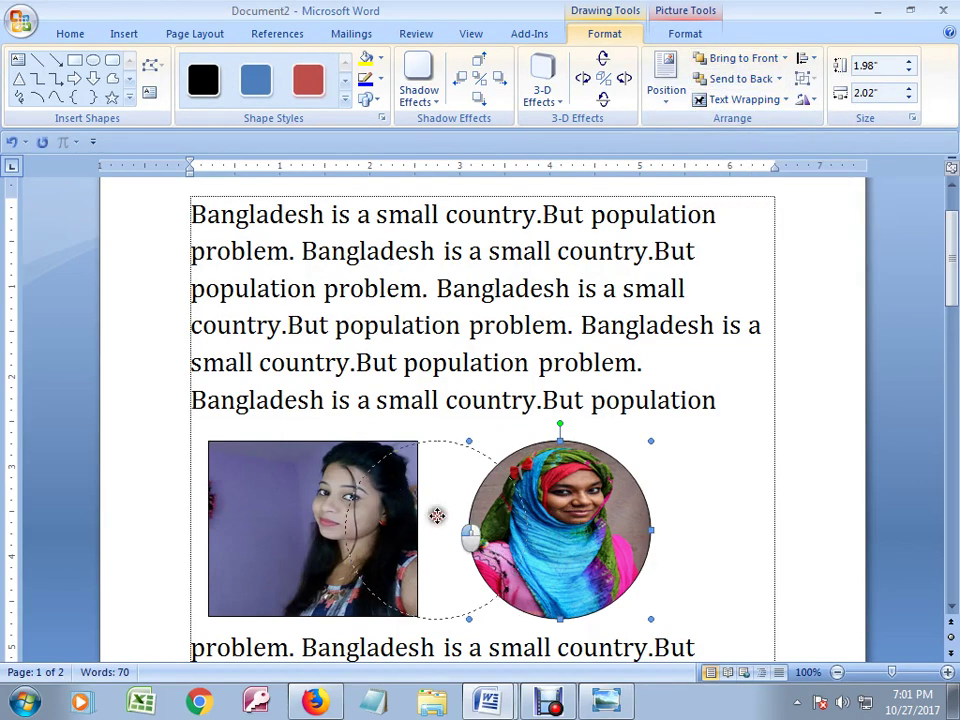
{"action": "left_click_drag", "start_coordinate": [507, 546], "coordinate": [503, 560]}
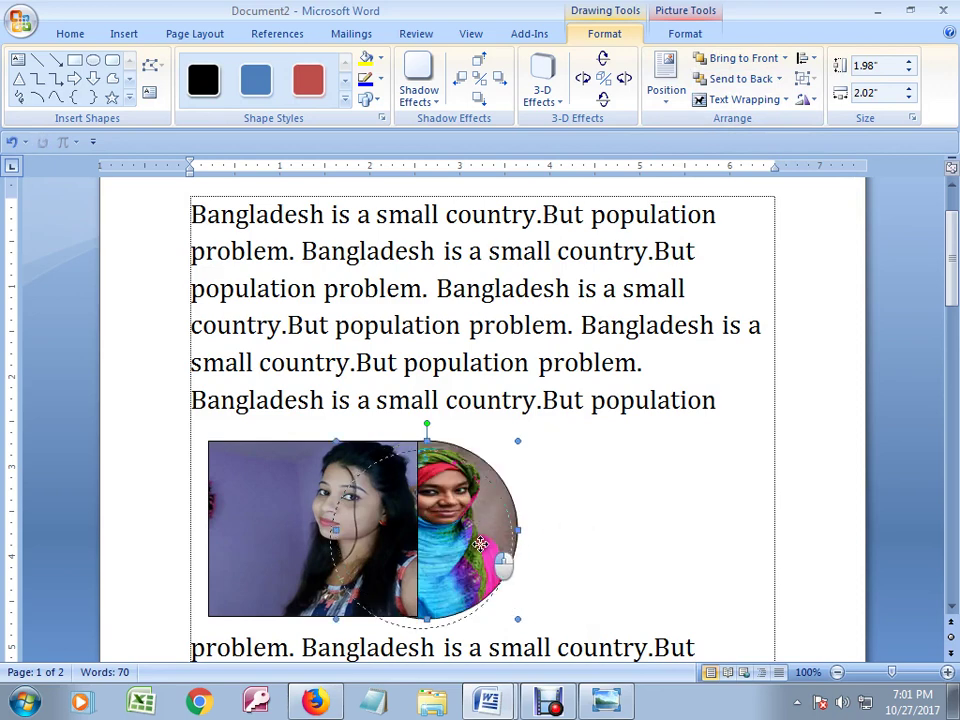
{"action": "left_click", "coordinate": [589, 540]}
{"action": "left_click", "coordinate": [308, 532]}
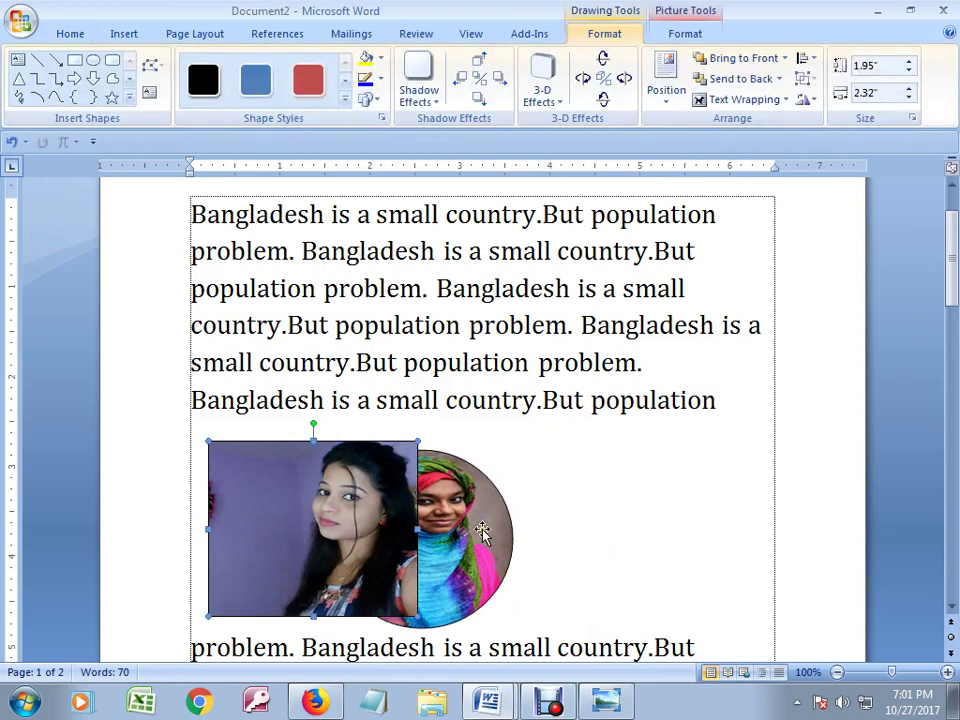
{"action": "left_click", "coordinate": [485, 535]}
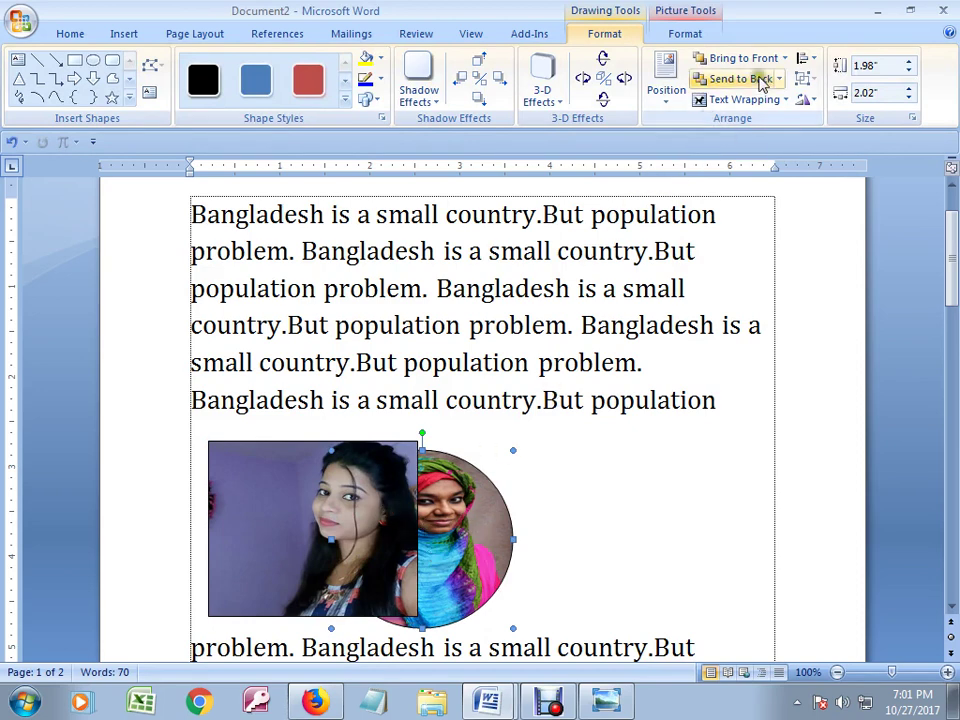
- Adjust Bring to Front and Send to Back until the circle sits on top
{"action": "left_click", "coordinate": [733, 58]}
{"action": "left_click", "coordinate": [615, 510]}
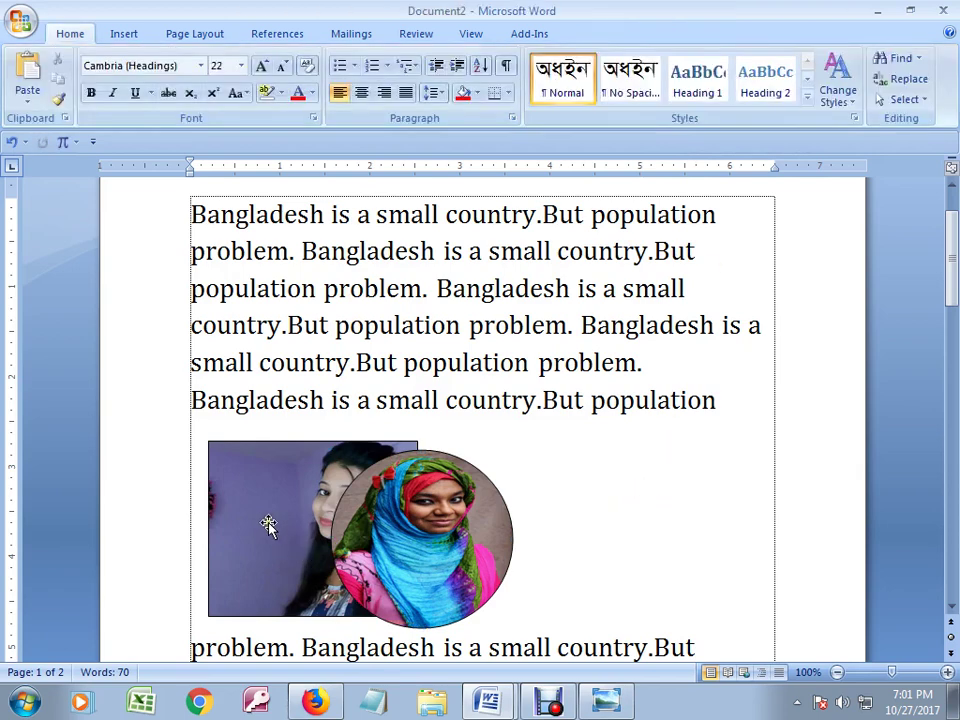
{"action": "left_click", "coordinate": [425, 545]}
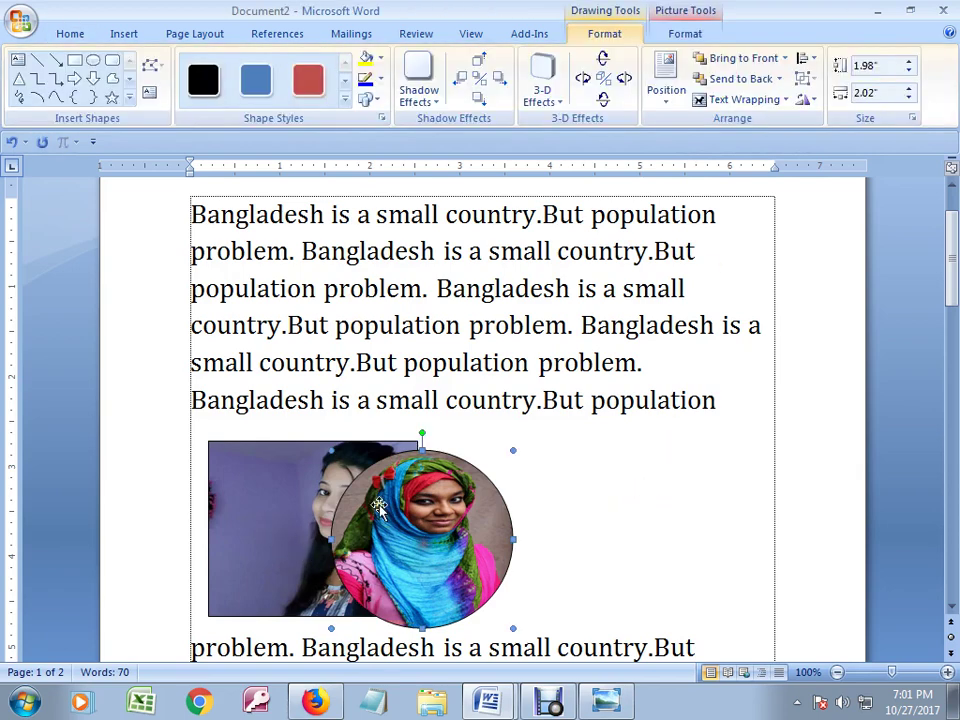
{"action": "left_click", "coordinate": [741, 80]}
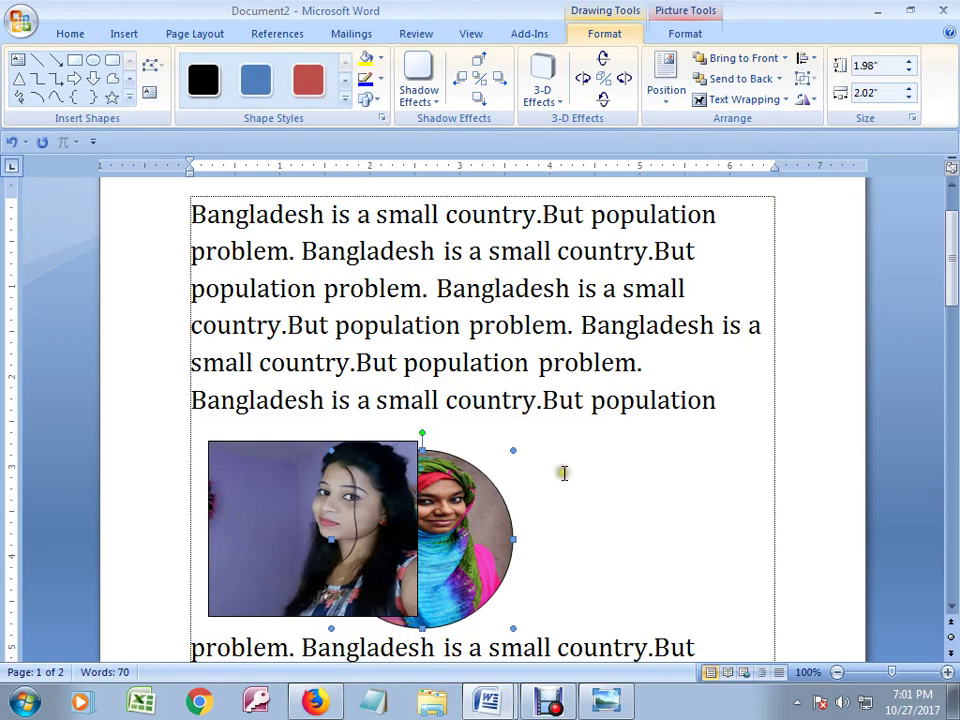
{"action": "left_click", "coordinate": [354, 530]}
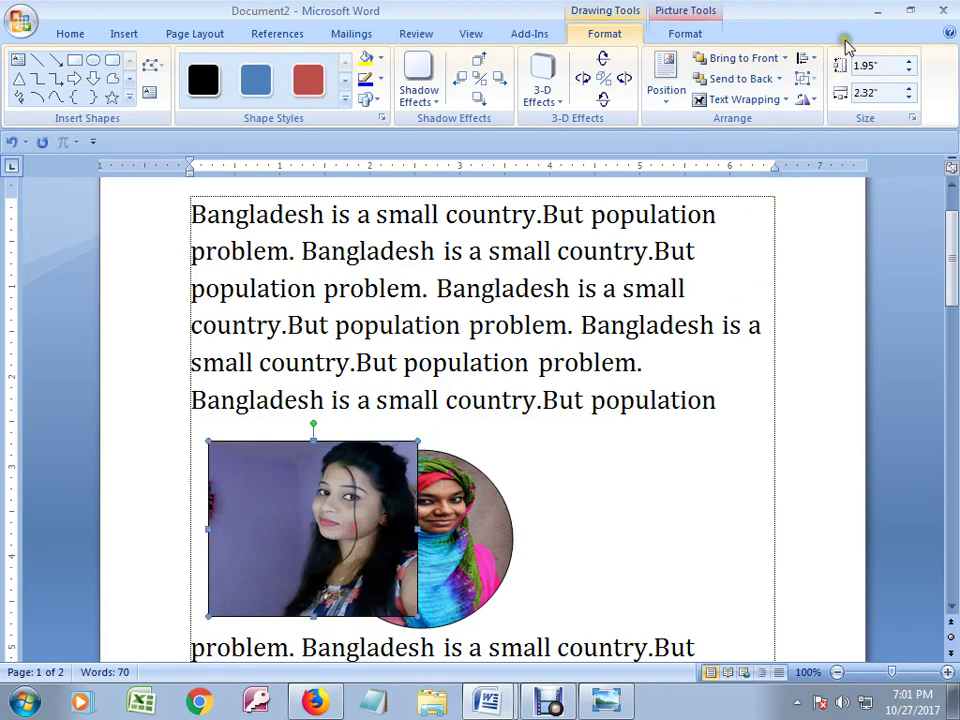
{"action": "left_click", "coordinate": [737, 84]}
{"action": "left_click", "coordinate": [579, 532]}
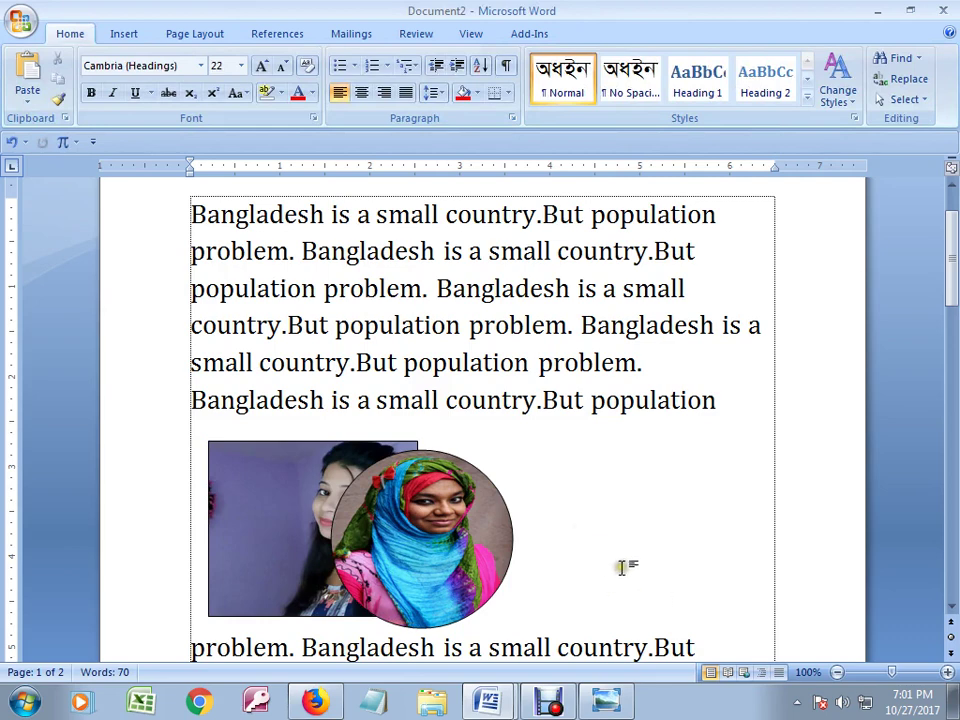
{"action": "left_click", "coordinate": [489, 456]}
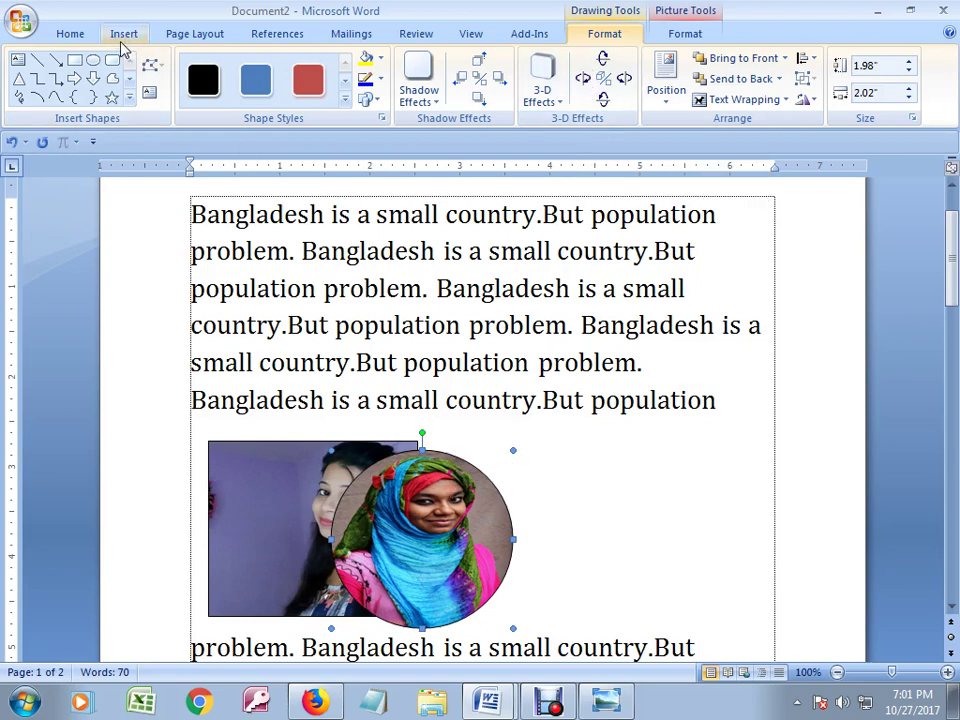
- Drag the circular headscarf photo left and slightly up to overlap more of the rectangular photo
{"action": "left_click", "coordinate": [123, 35]}
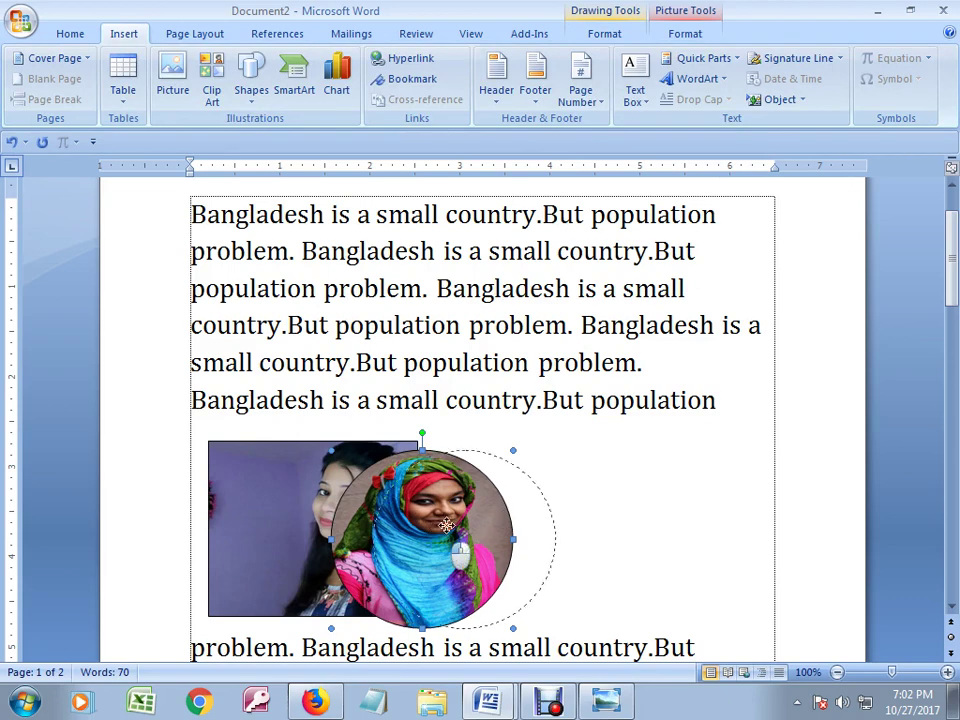
{"action": "left_click_drag", "start_coordinate": [507, 517], "coordinate": [560, 517]}
{"action": "left_click_drag", "start_coordinate": [476, 510], "coordinate": [447, 510]}
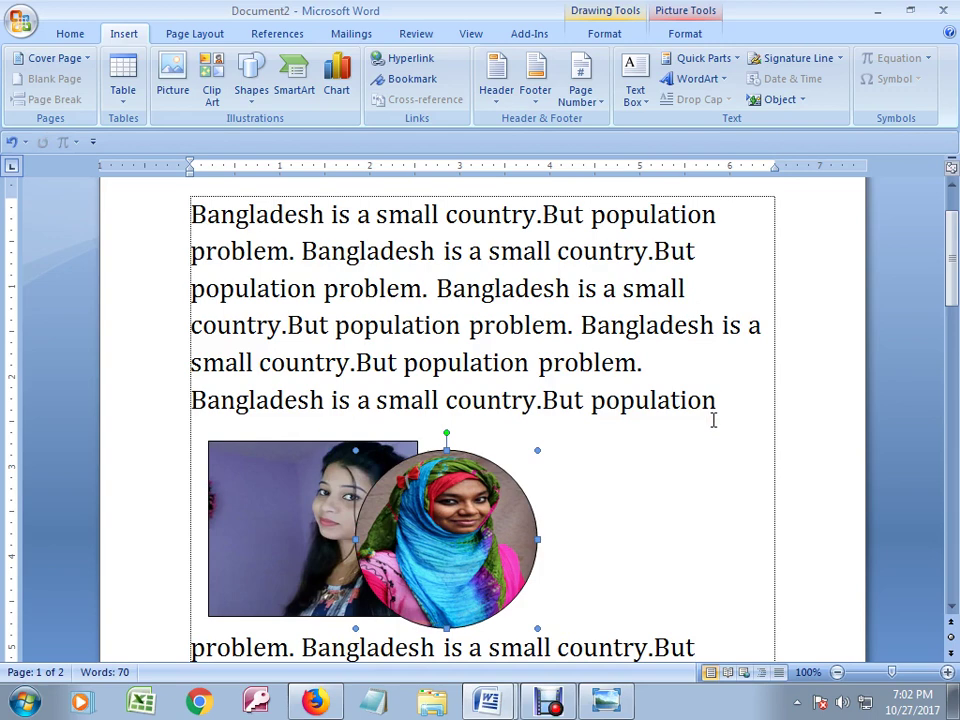
{"action": "left_click", "coordinate": [338, 521]}
{"action": "left_click", "coordinate": [460, 540]}
{"action": "left_click_drag", "start_coordinate": [479, 543], "coordinate": [447, 528]}
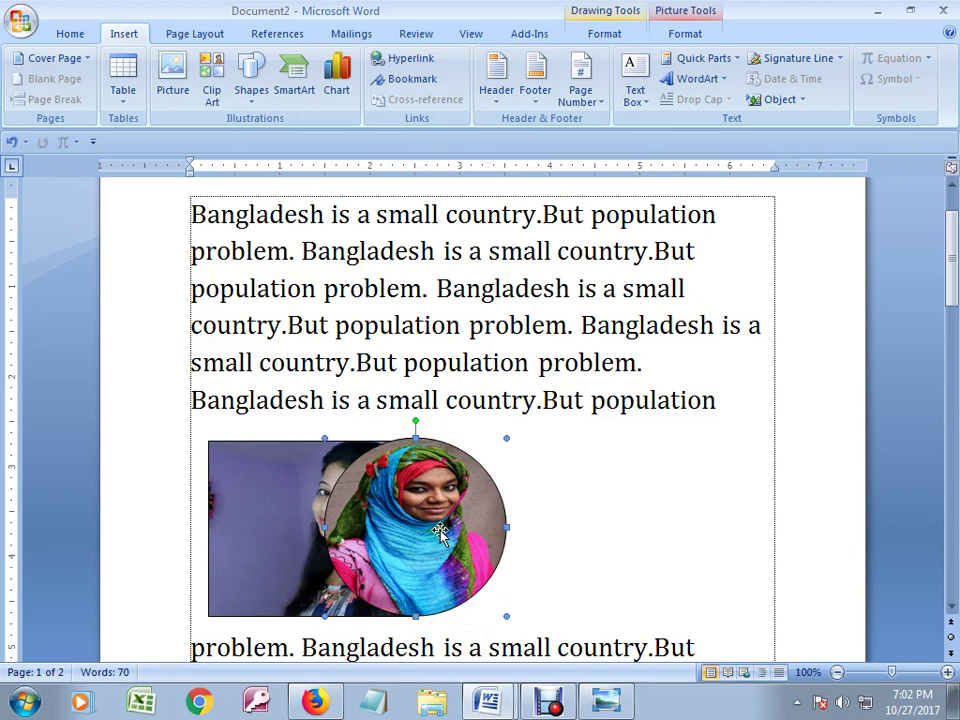